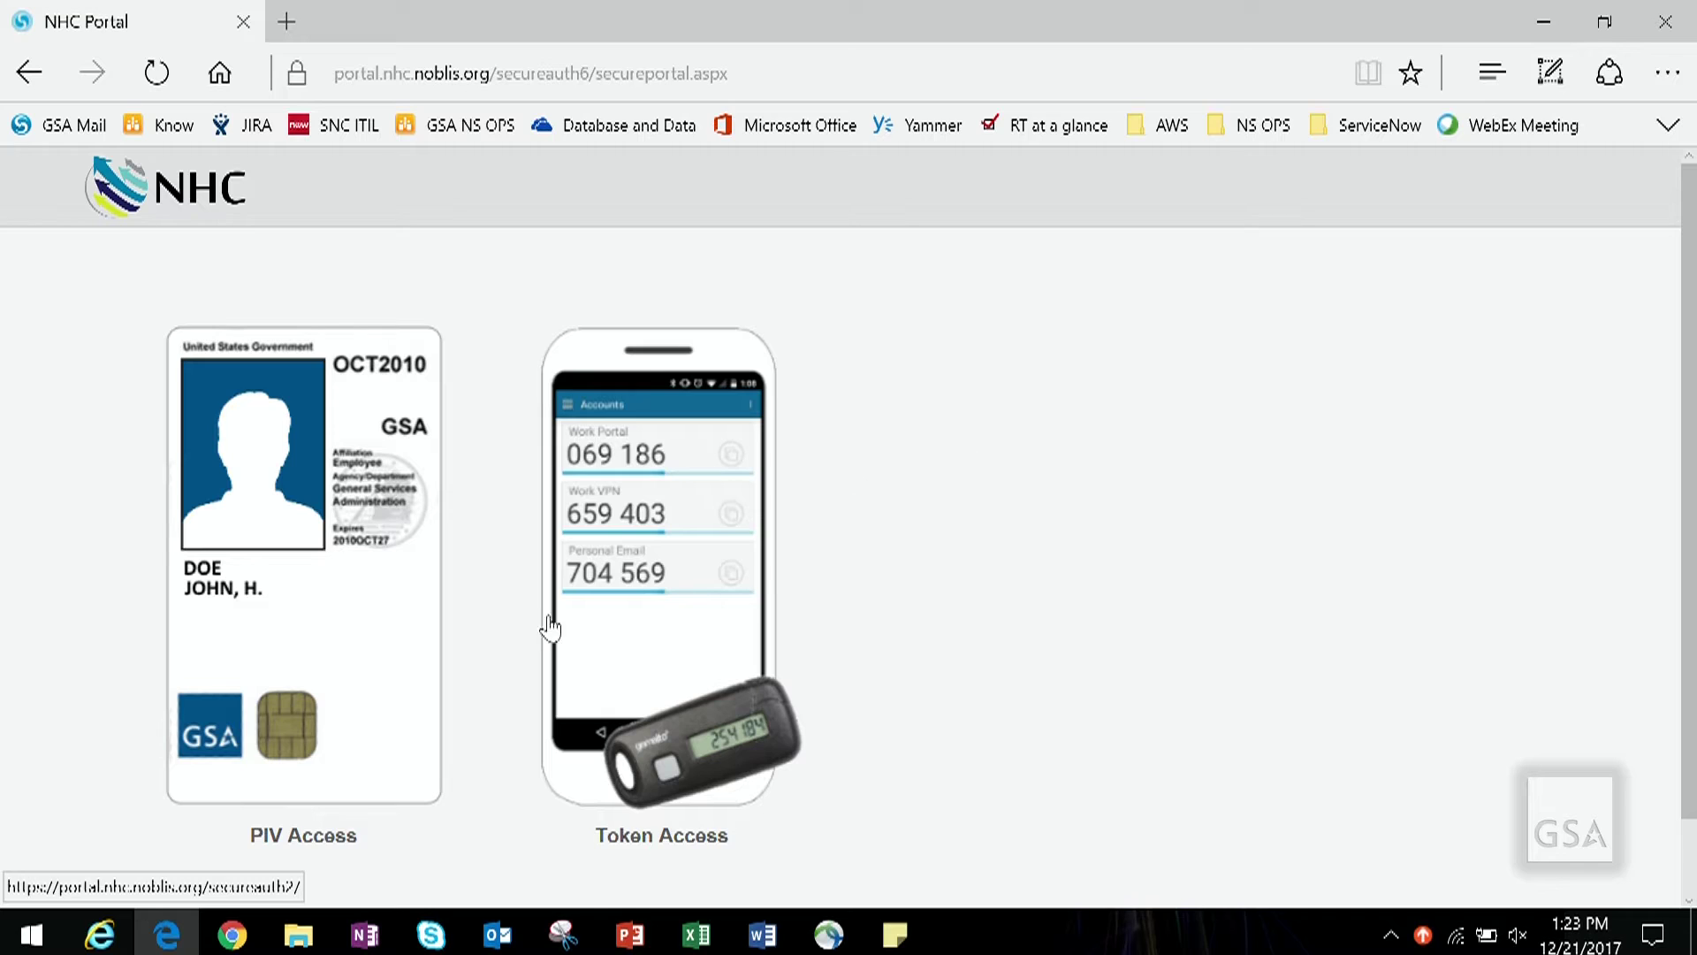
Step: Choose PIV Access on the NHC portal to begin smart card sign-in
left_click(337, 606)
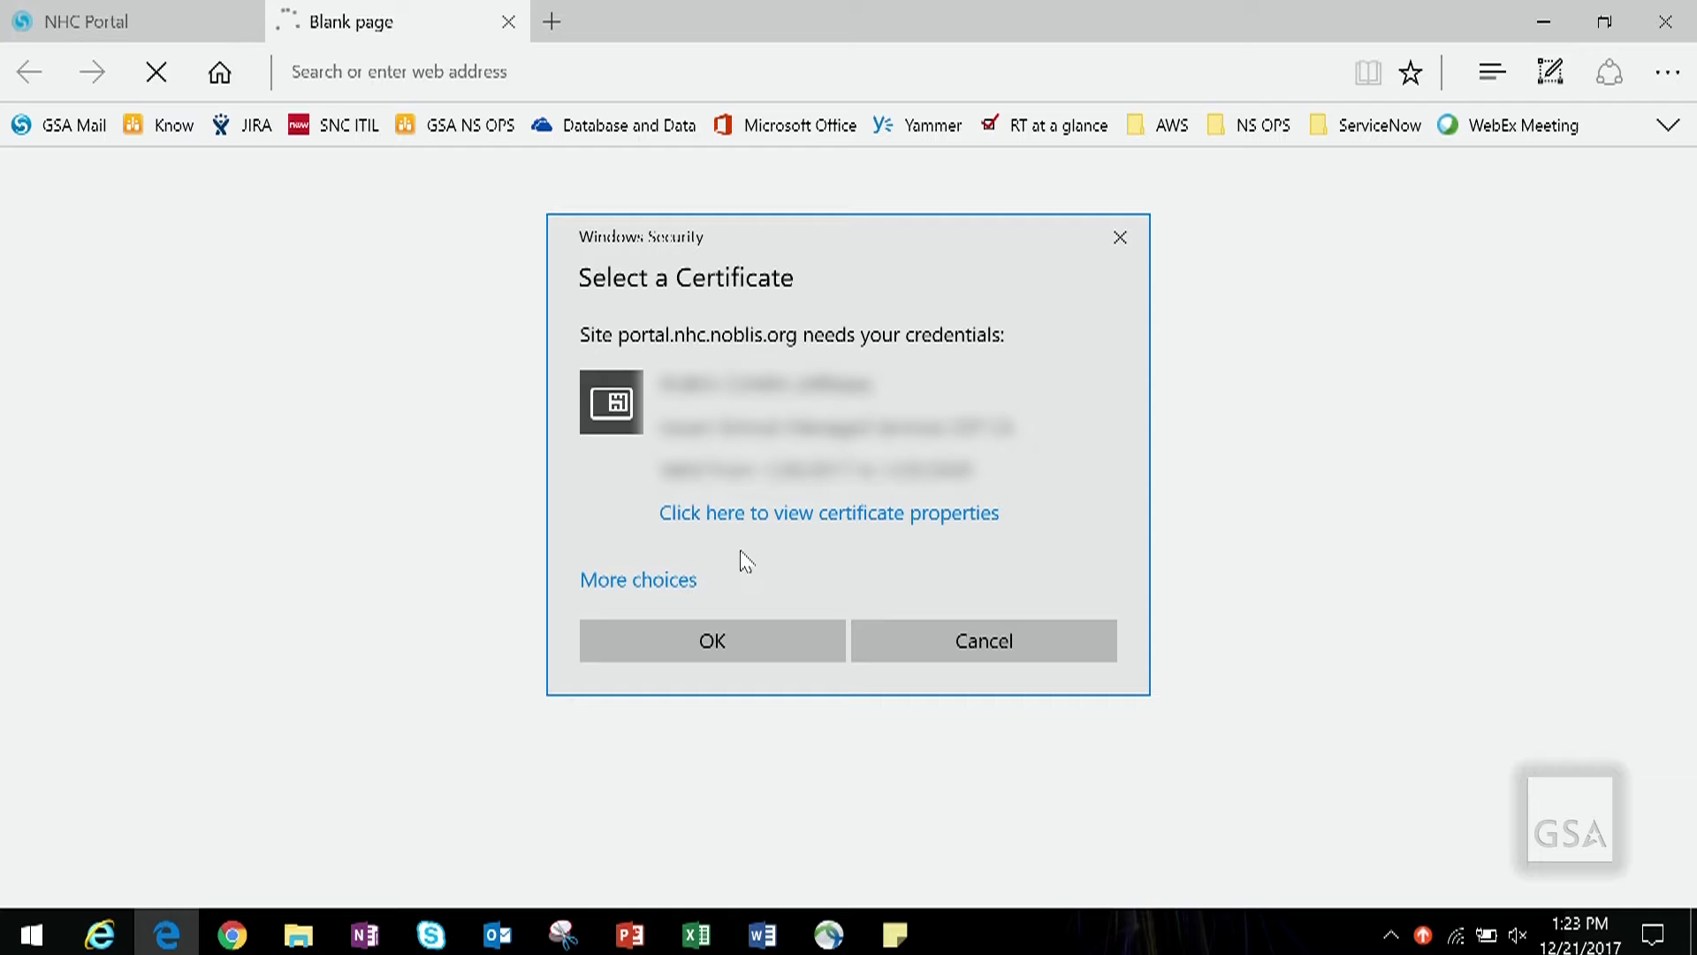
Step: Confirm the smart card certificate for portal.nhc.noblis.org and enter the card PIN
left_click(648, 585)
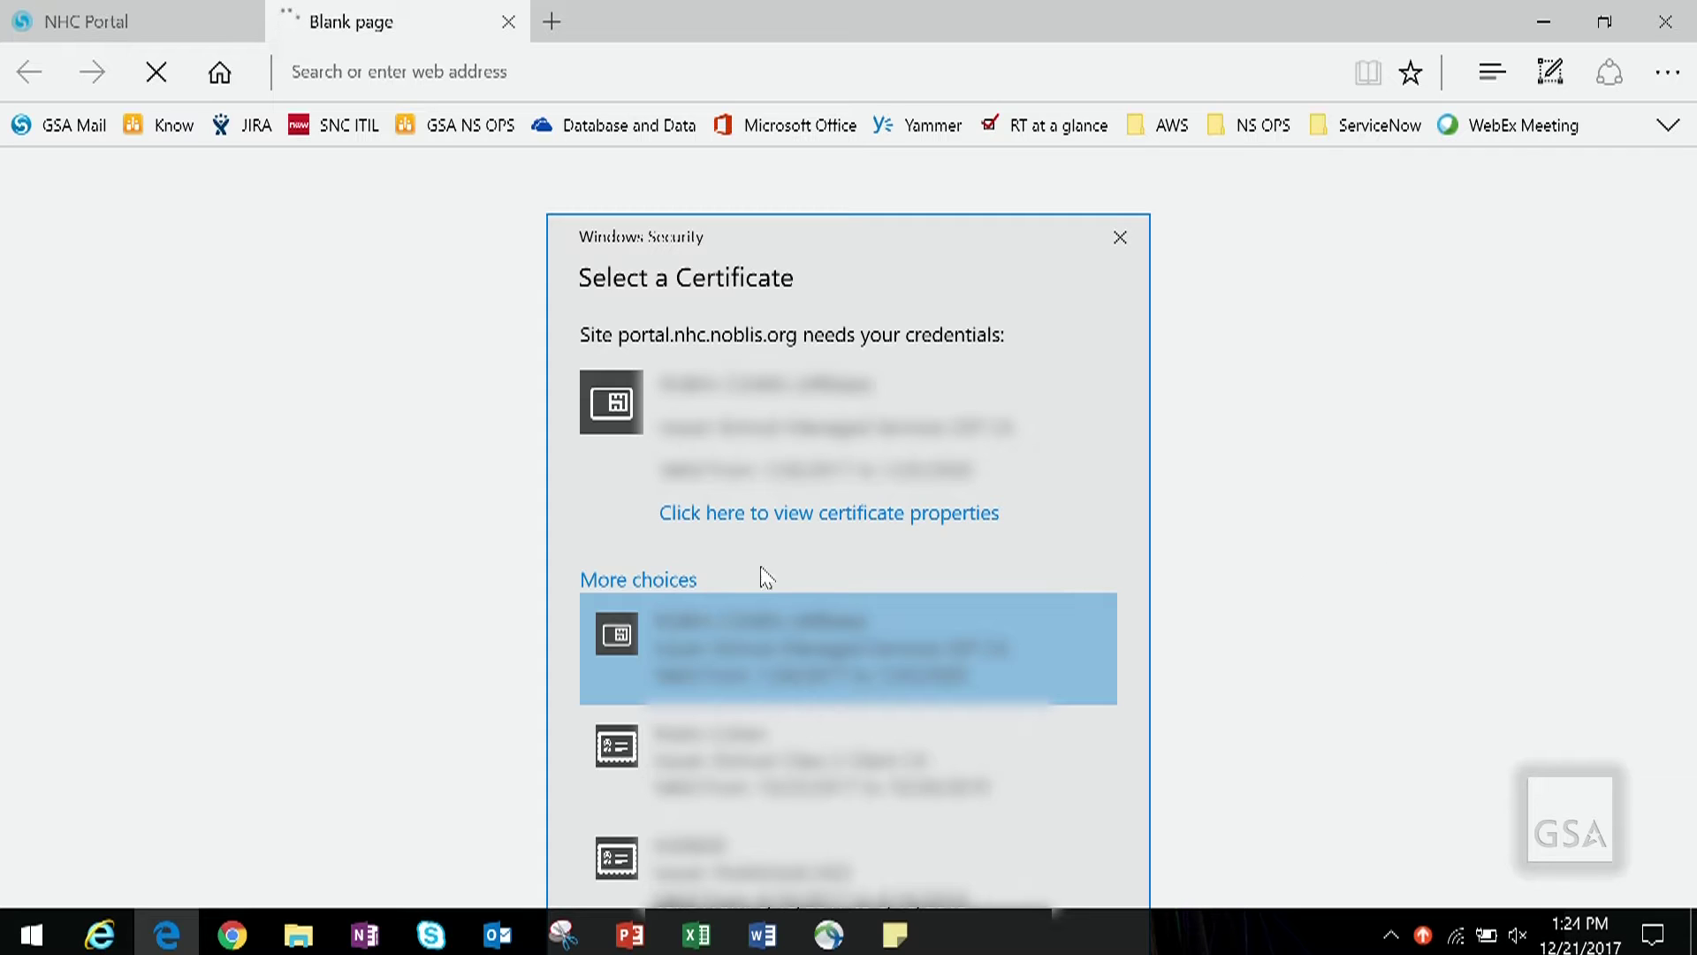
left_click(686, 586)
left_click(683, 630)
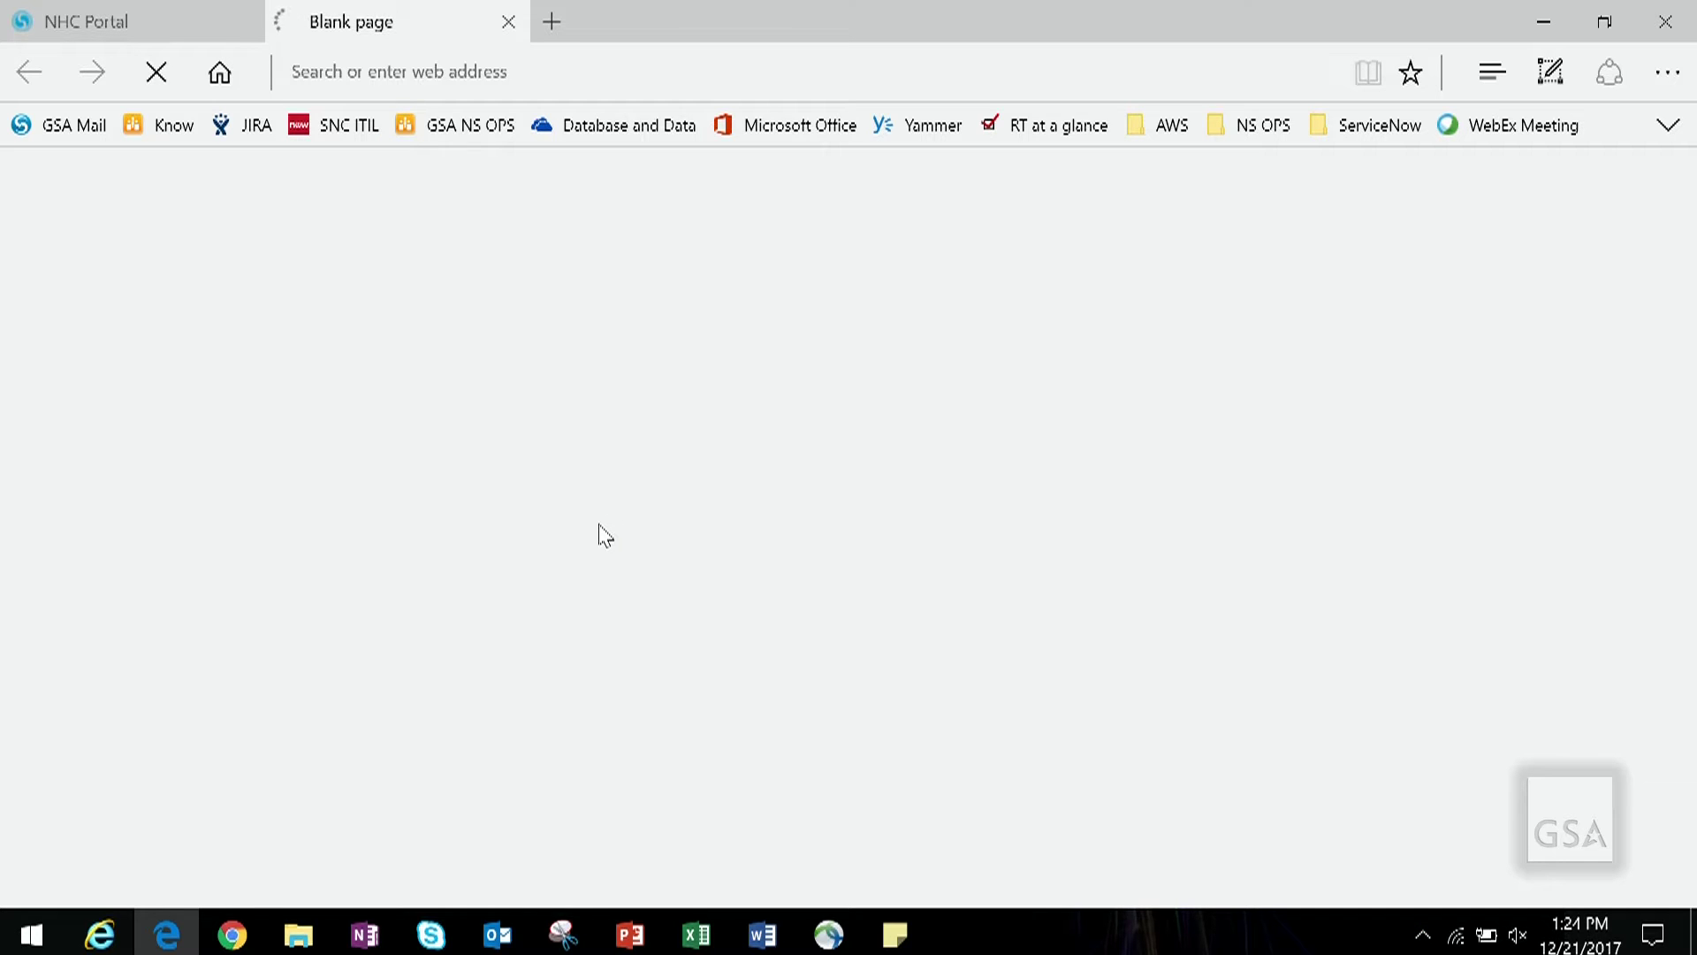
type("••••••••")
Step: Submit the PIN and account password, then launch EIS Agency Pricer from the portal
left_click(629, 603)
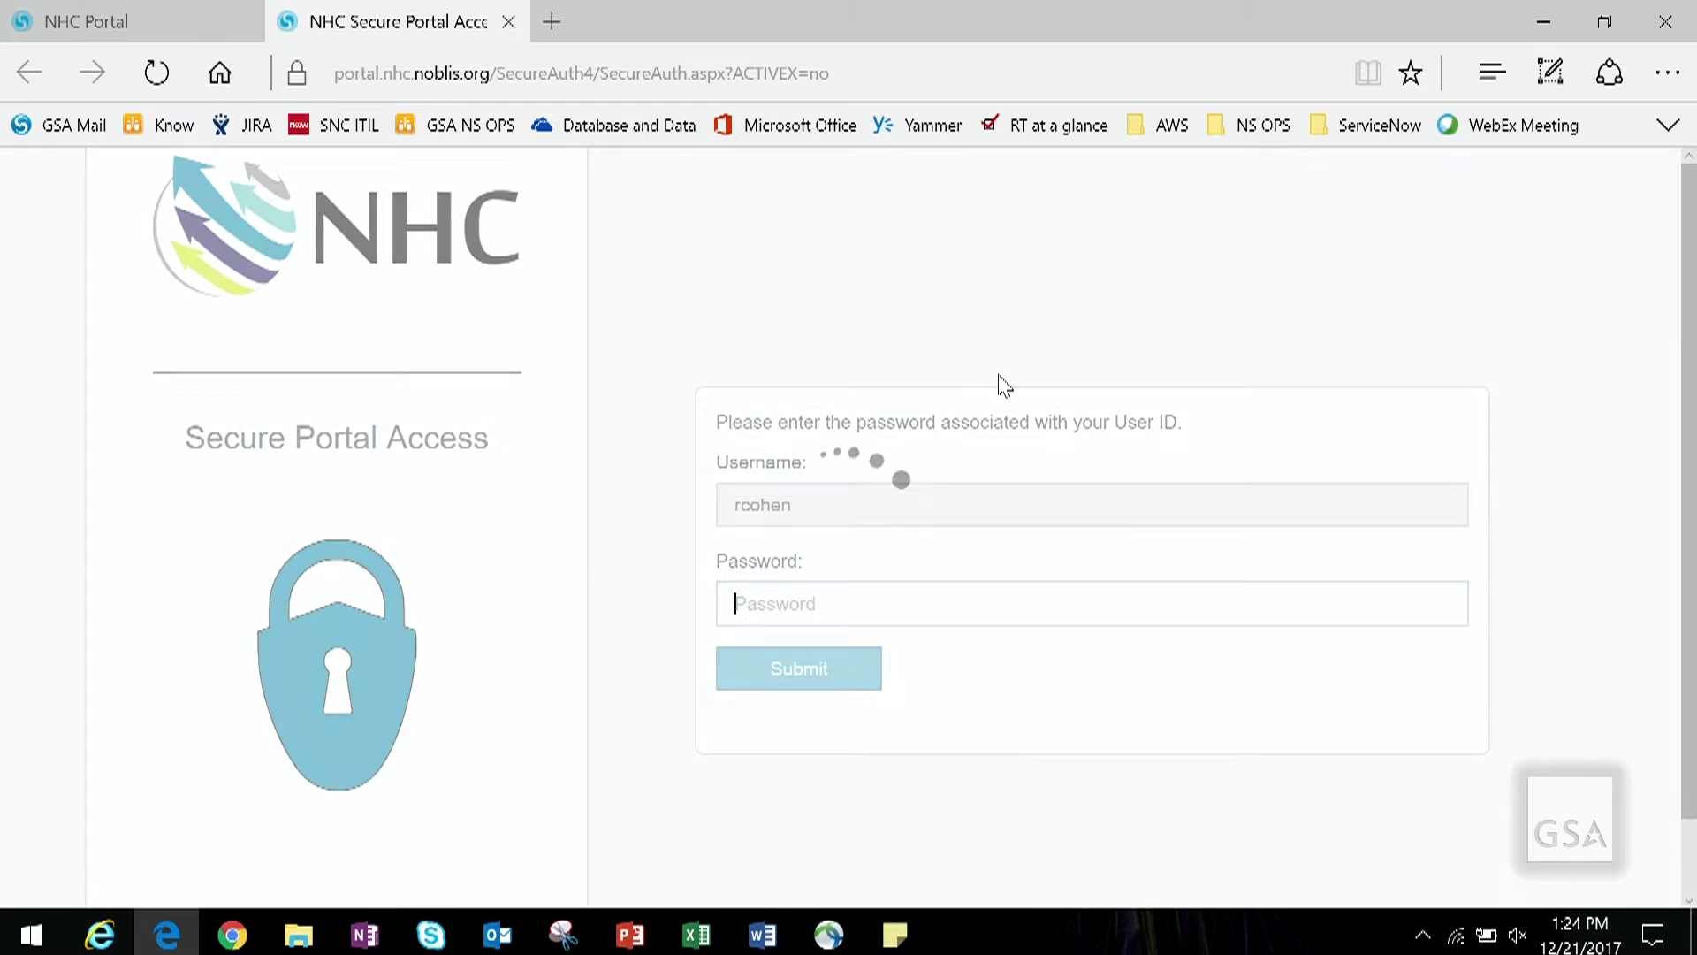
type("••••••")
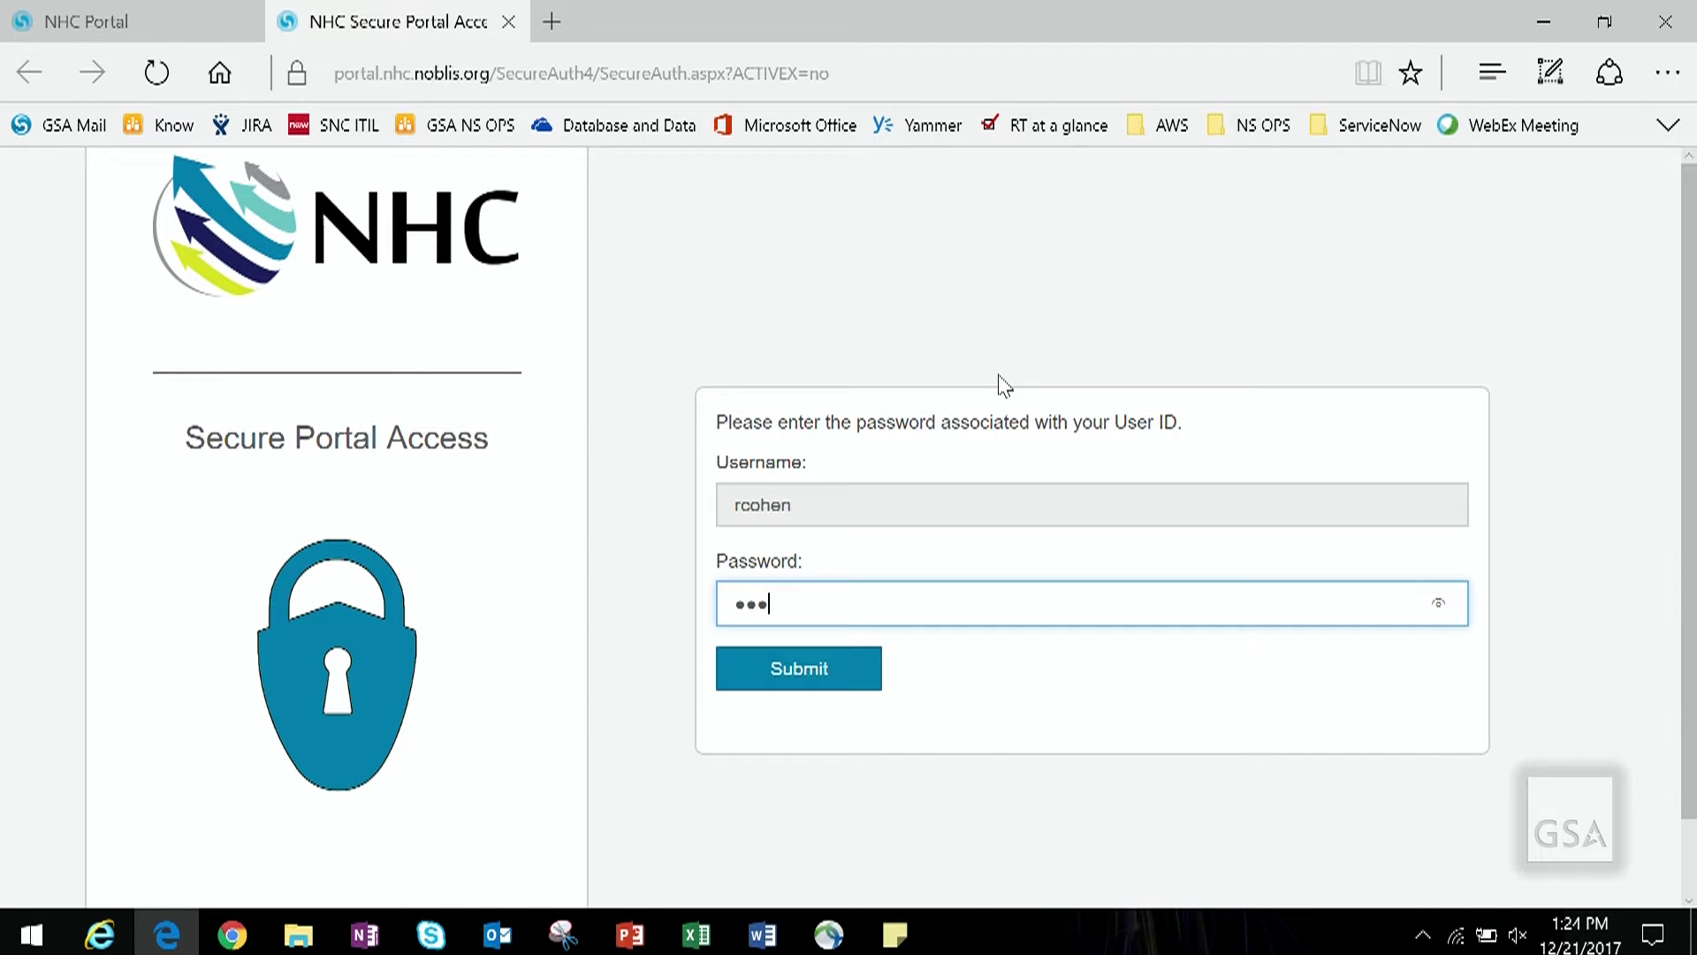
type("•••••••••")
key("Return")
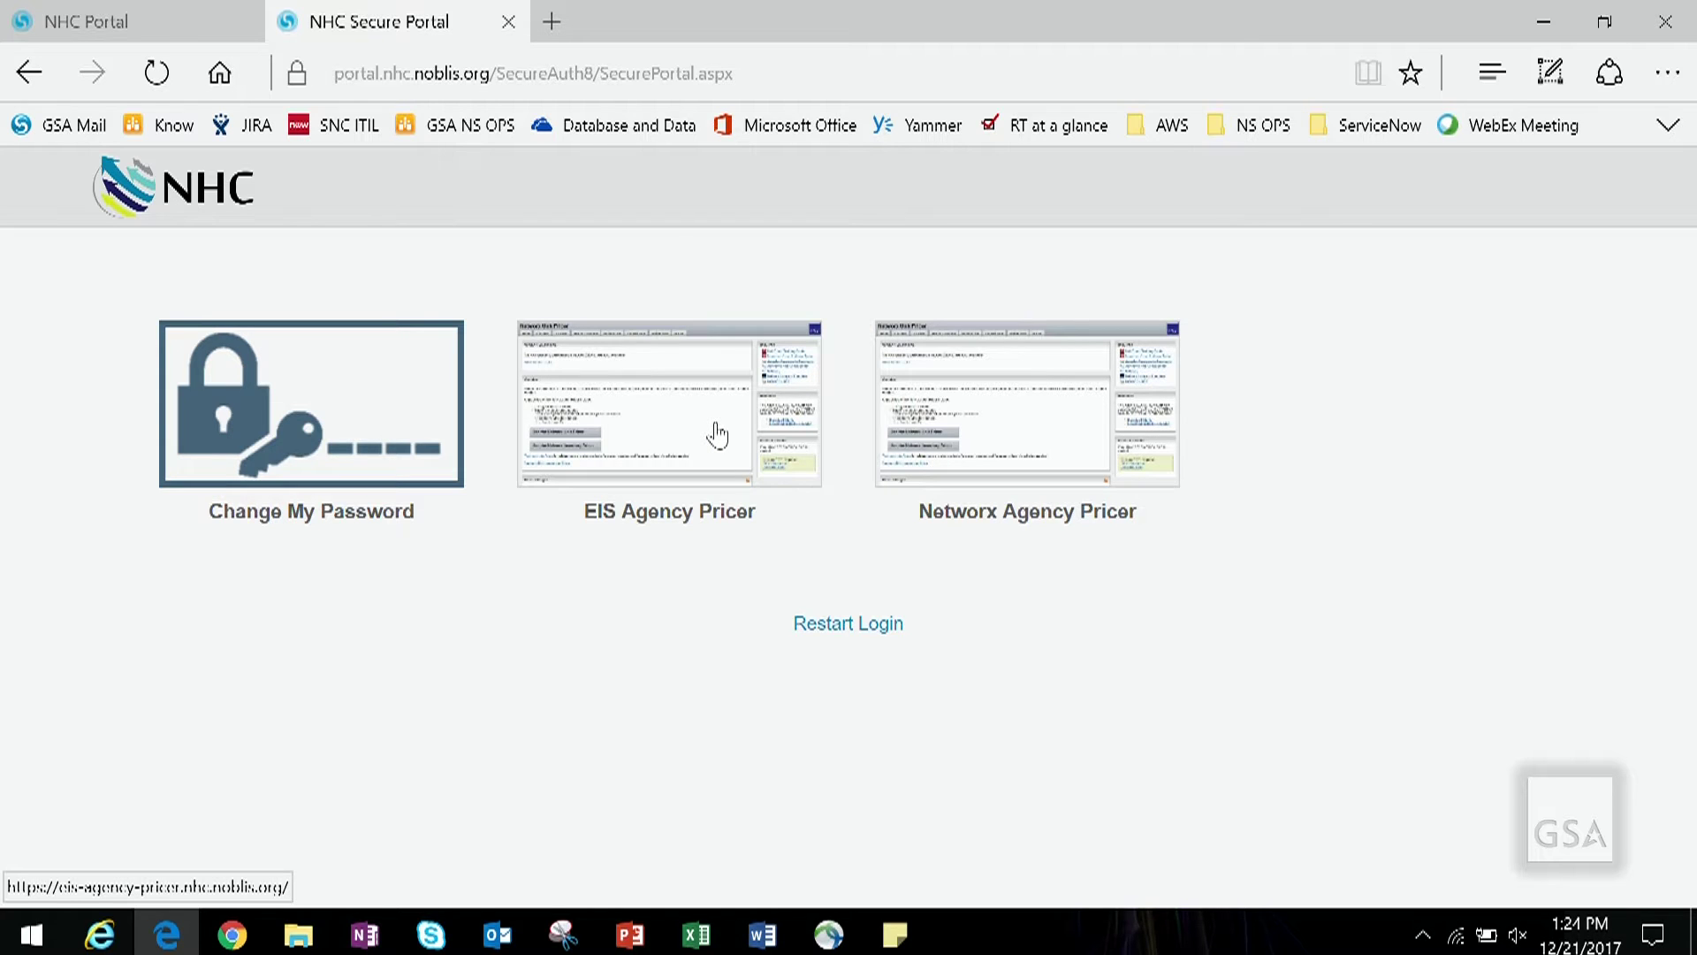
left_click(717, 434)
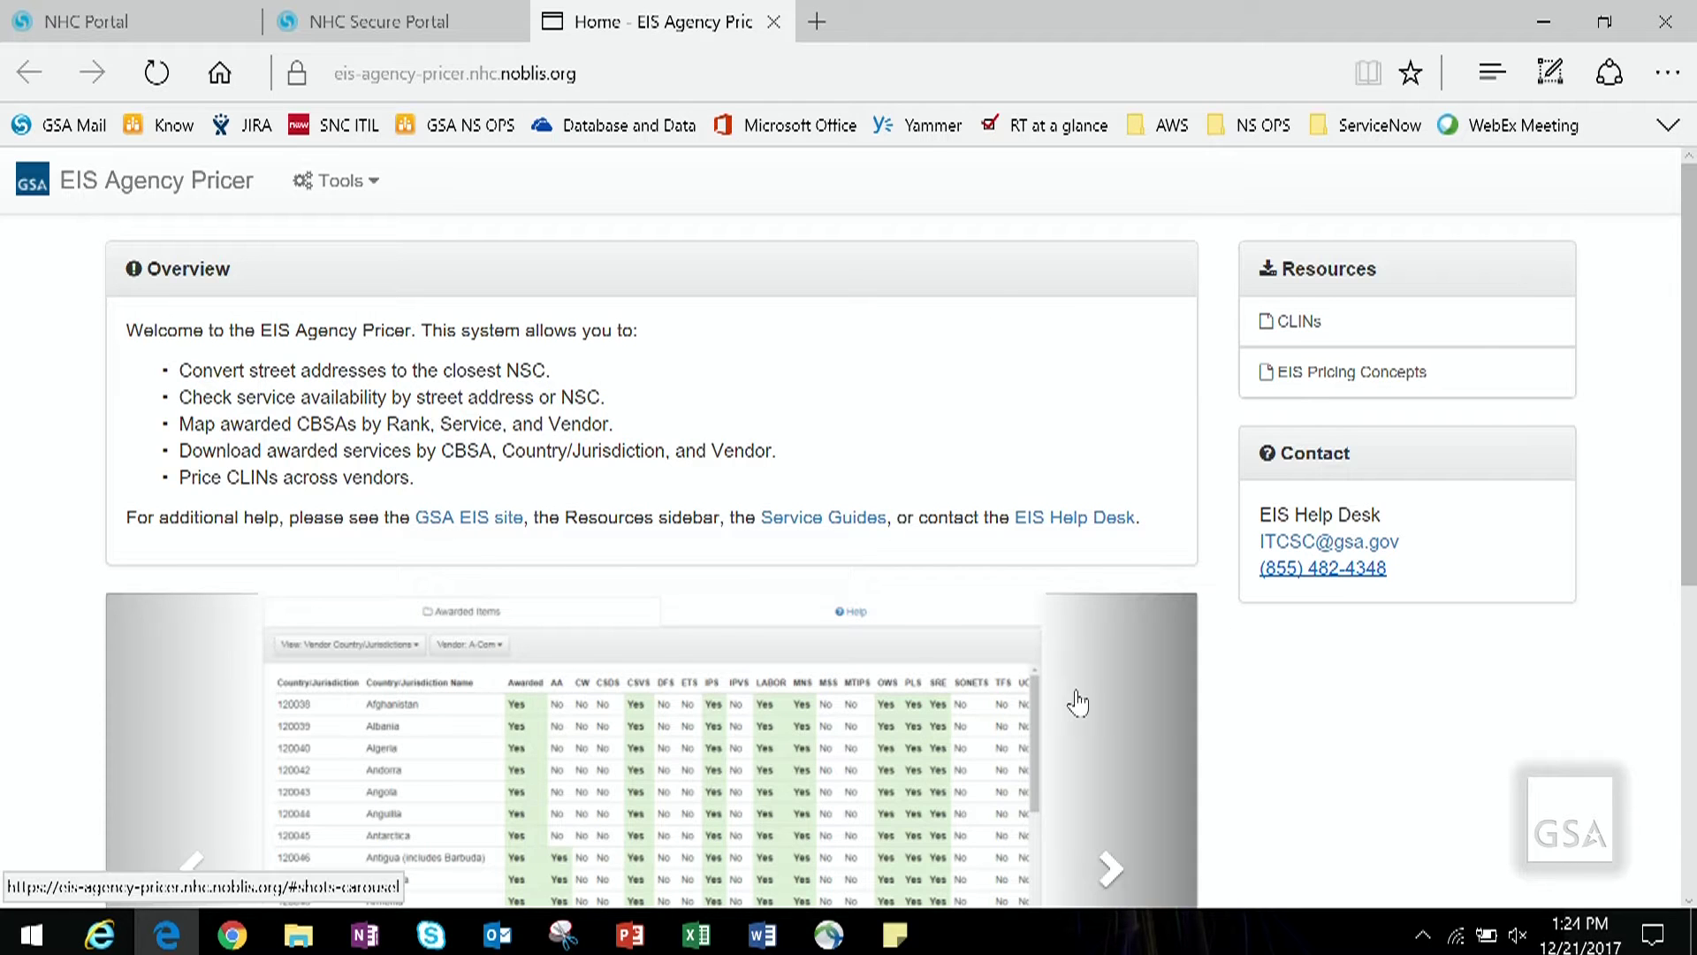
Step: Scroll through the home page's Overview, tool carousel and Recent Changes list
scroll(1077, 702, "down", 5)
scroll(1077, 701, "up", 5)
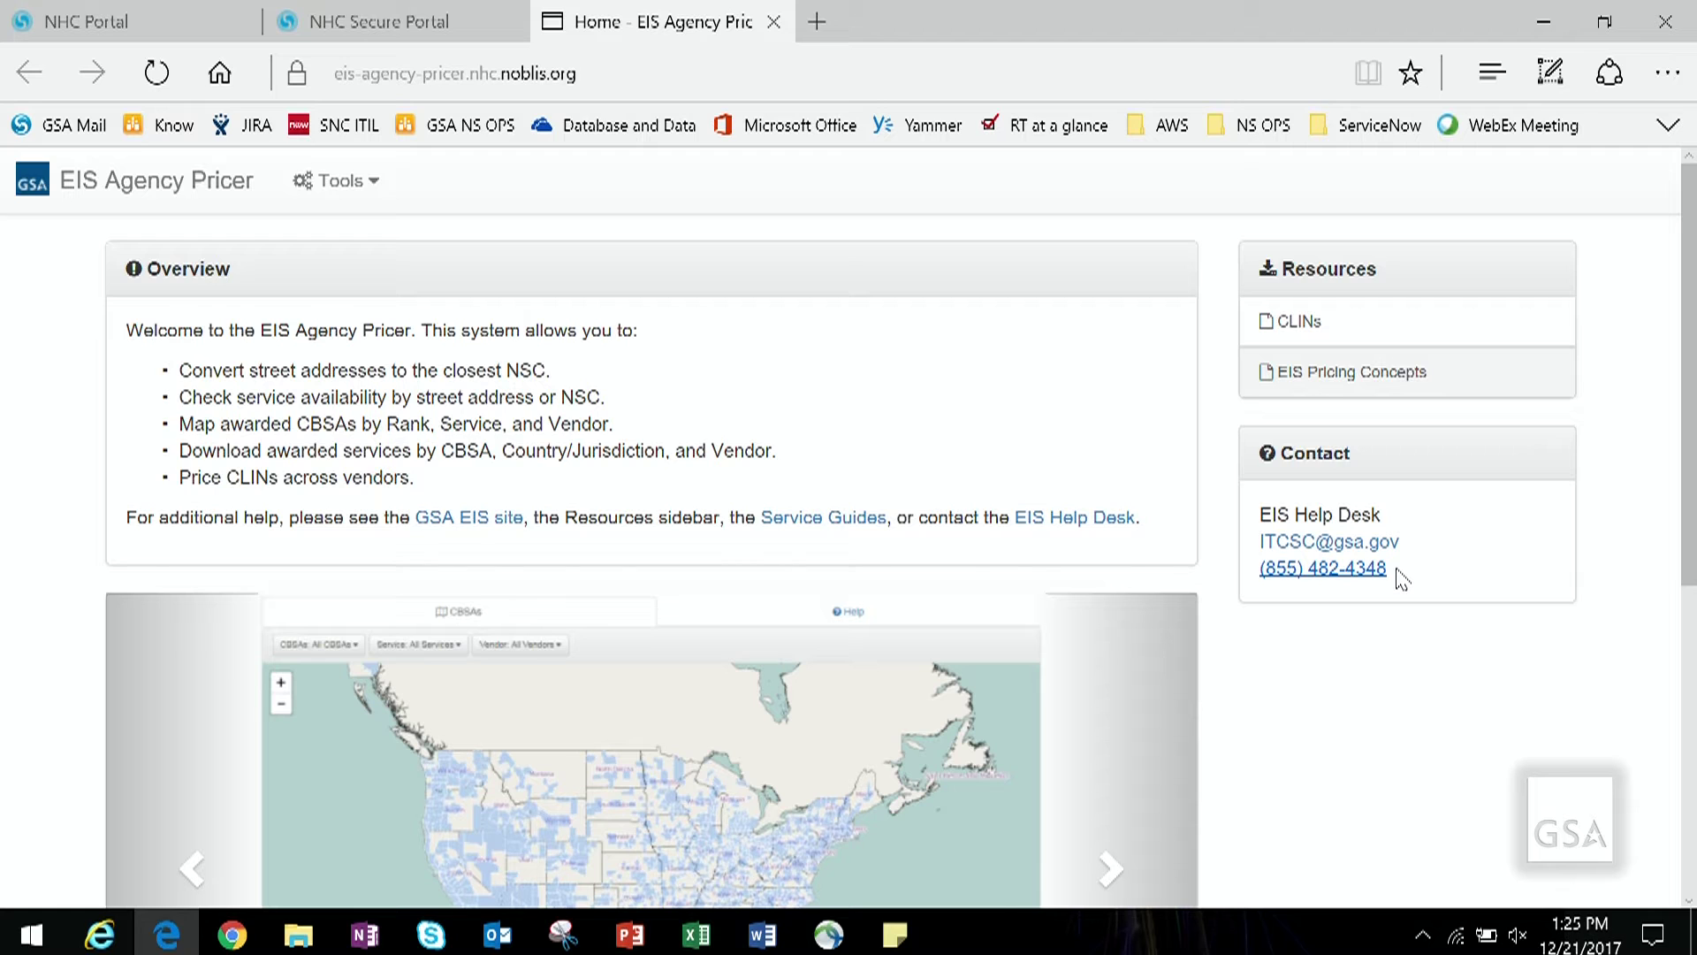
scroll(1376, 724, "down", 5)
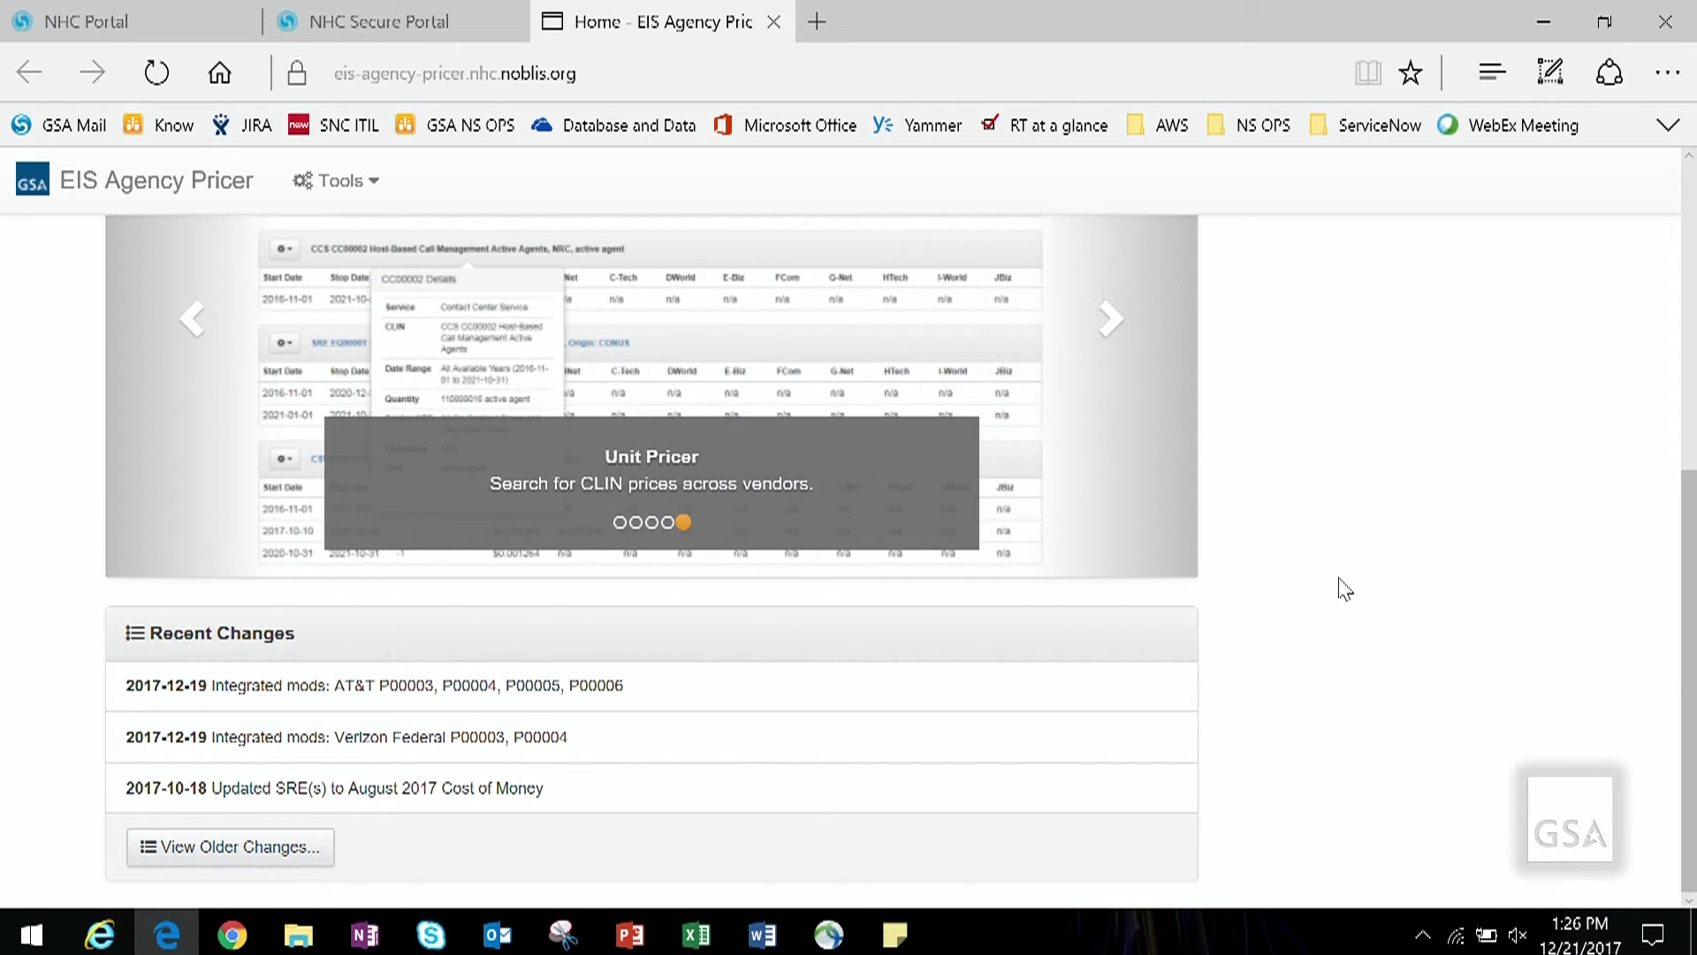
Step: Advance the carousel to CBSA Lookup, view its map page, and return home
scroll(1344, 589, "up", 4)
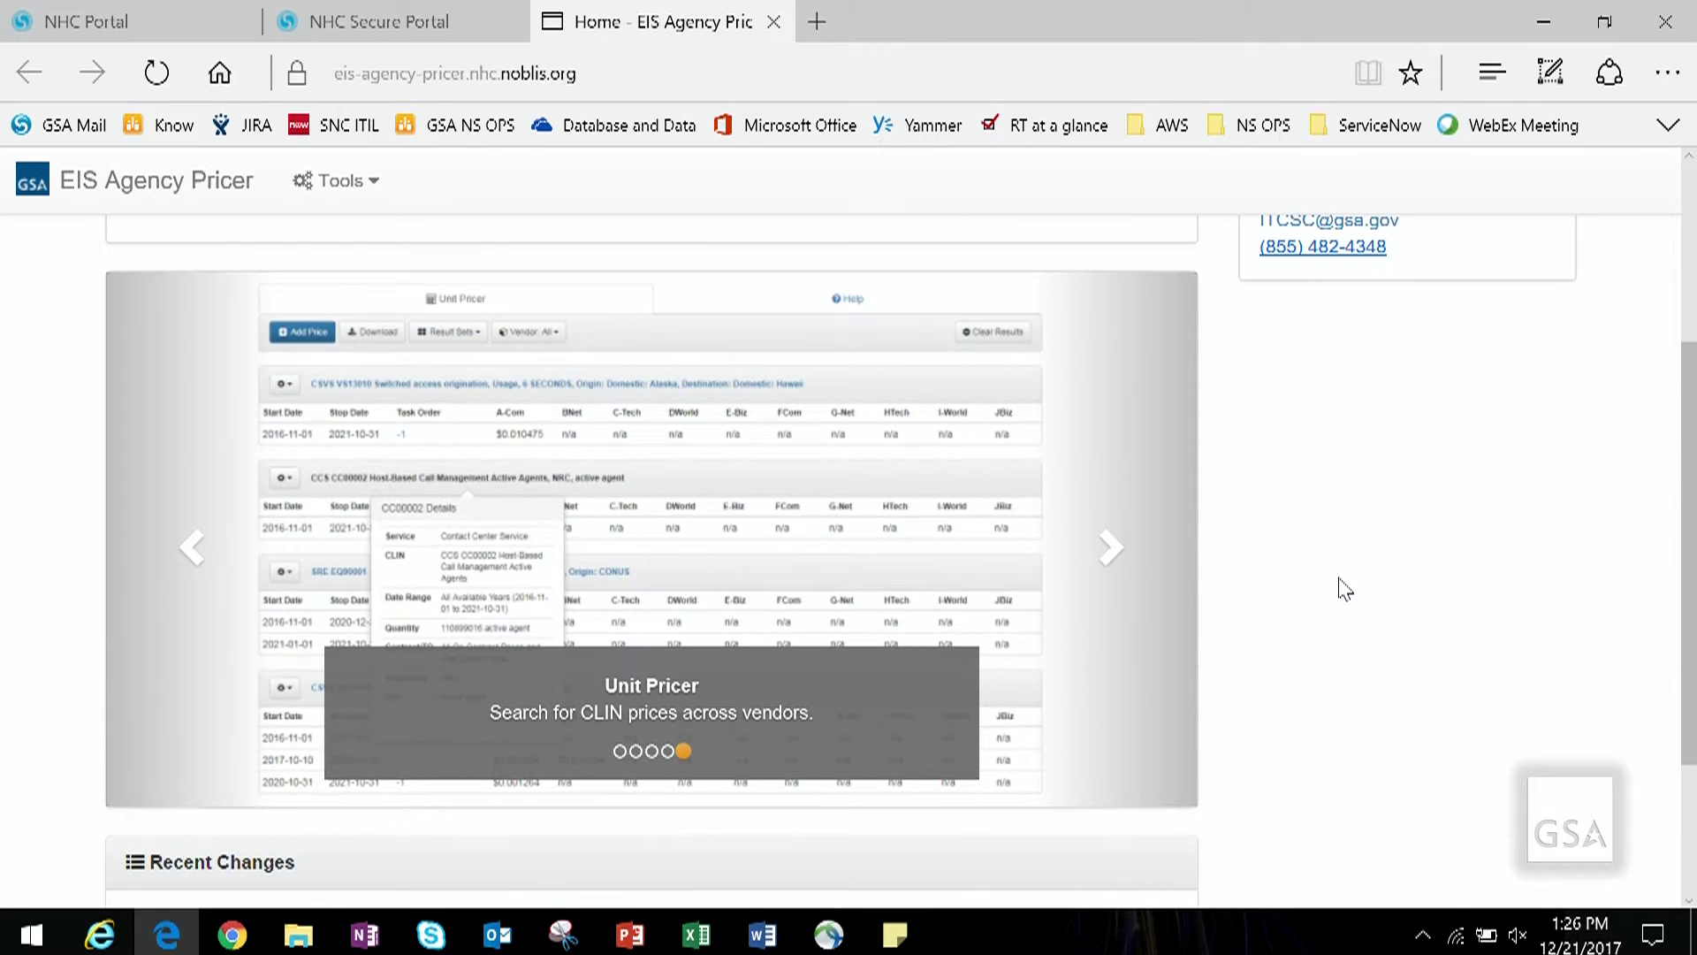
scroll(1344, 589, "down", 4)
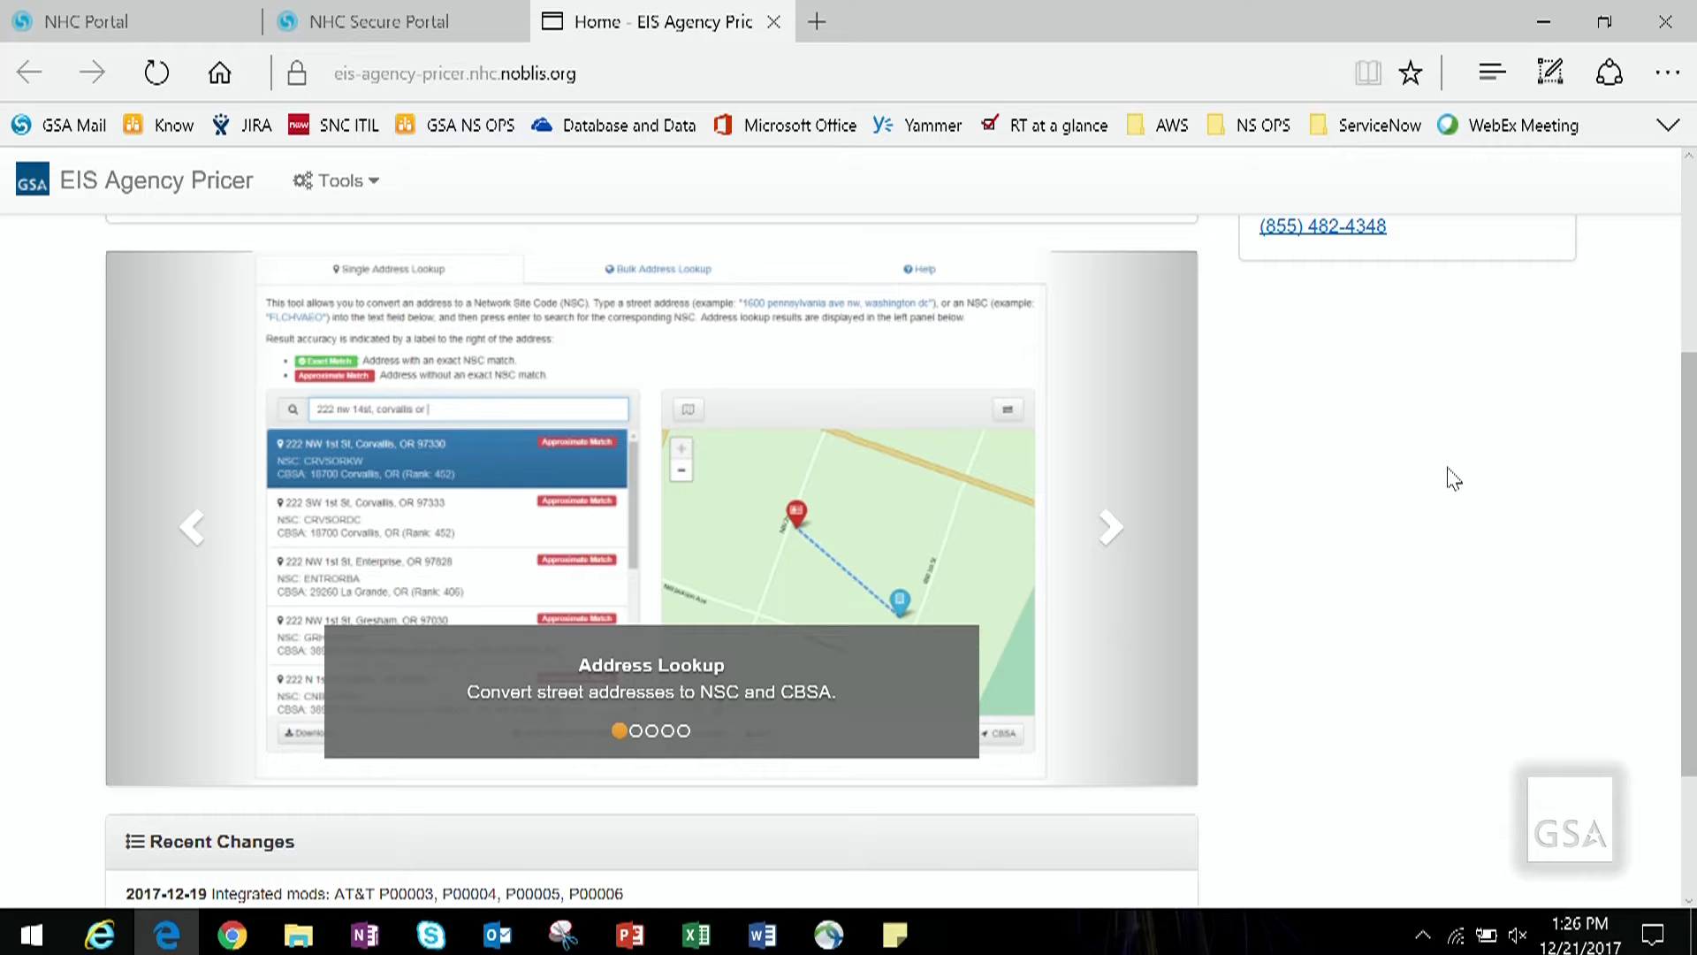
left_click(1112, 530)
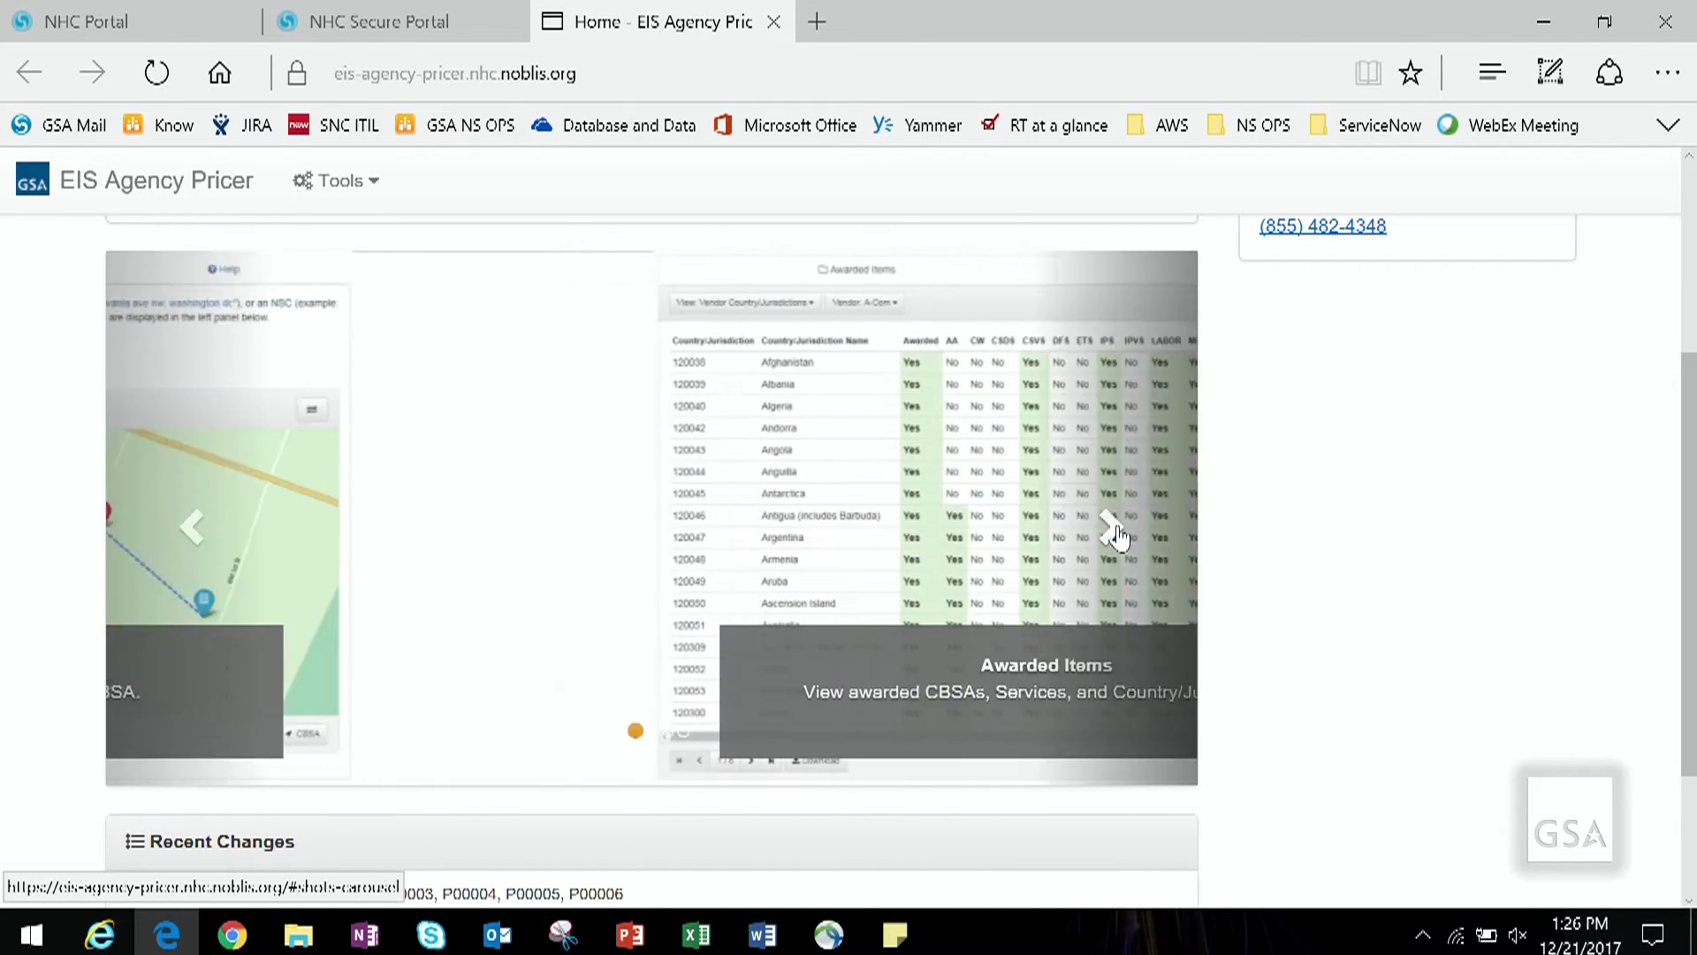
left_click(1116, 533)
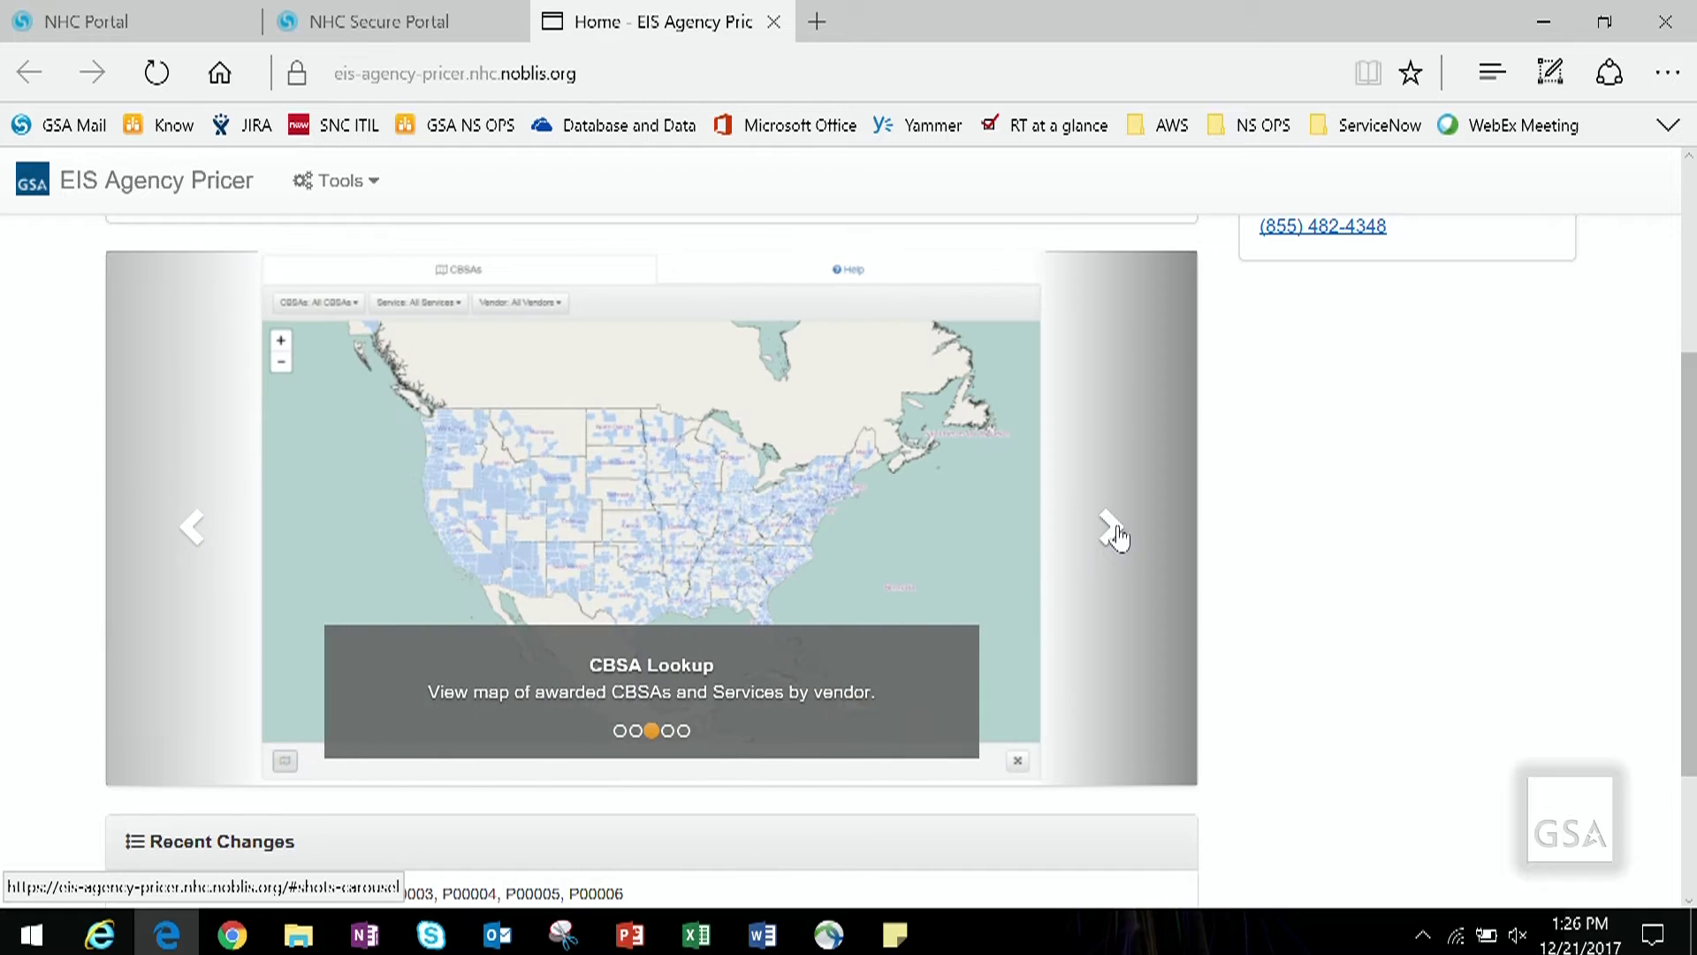
left_click(753, 471)
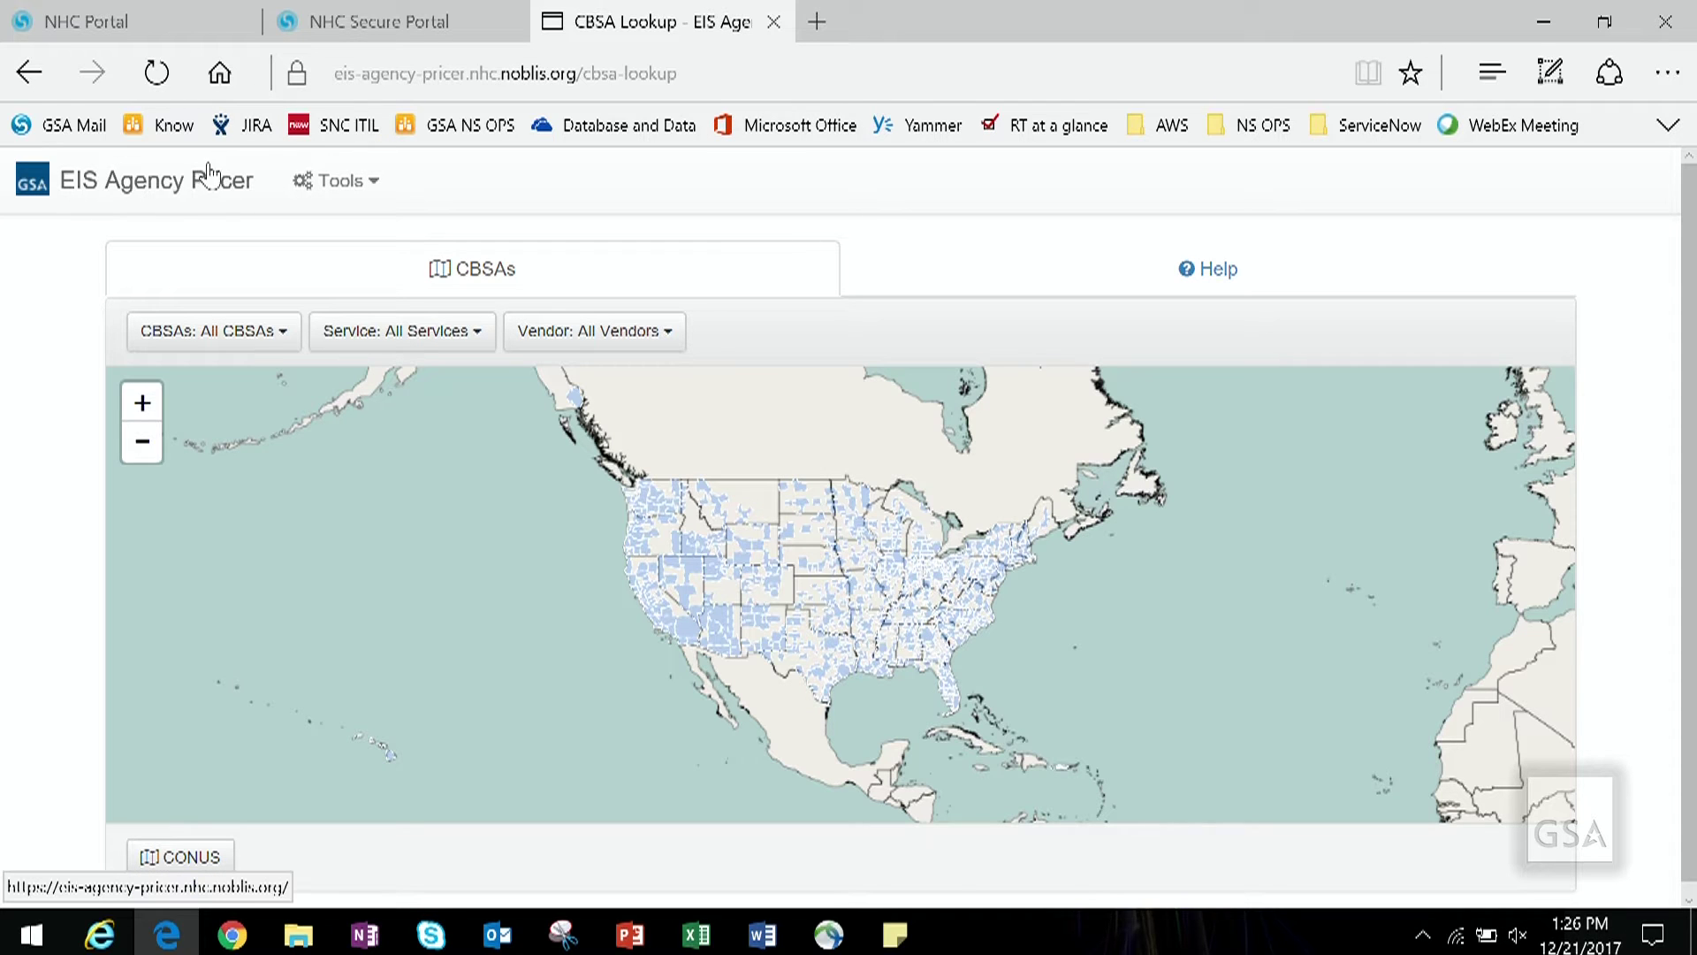
left_click(194, 196)
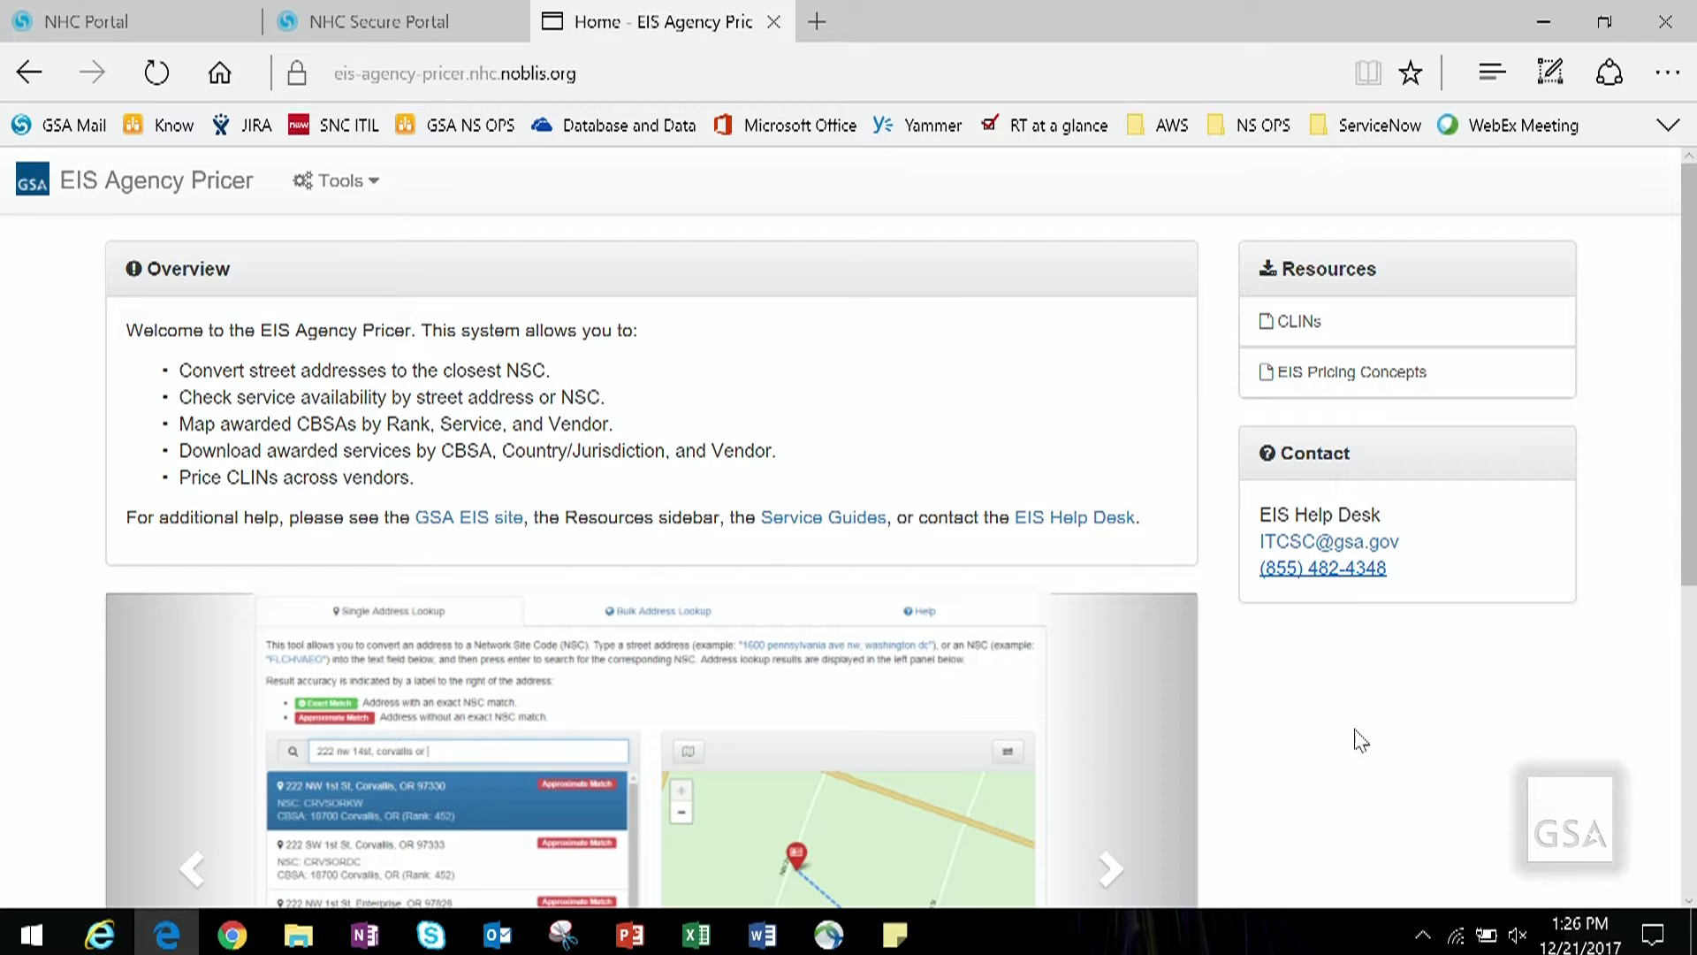
left_click(375, 183)
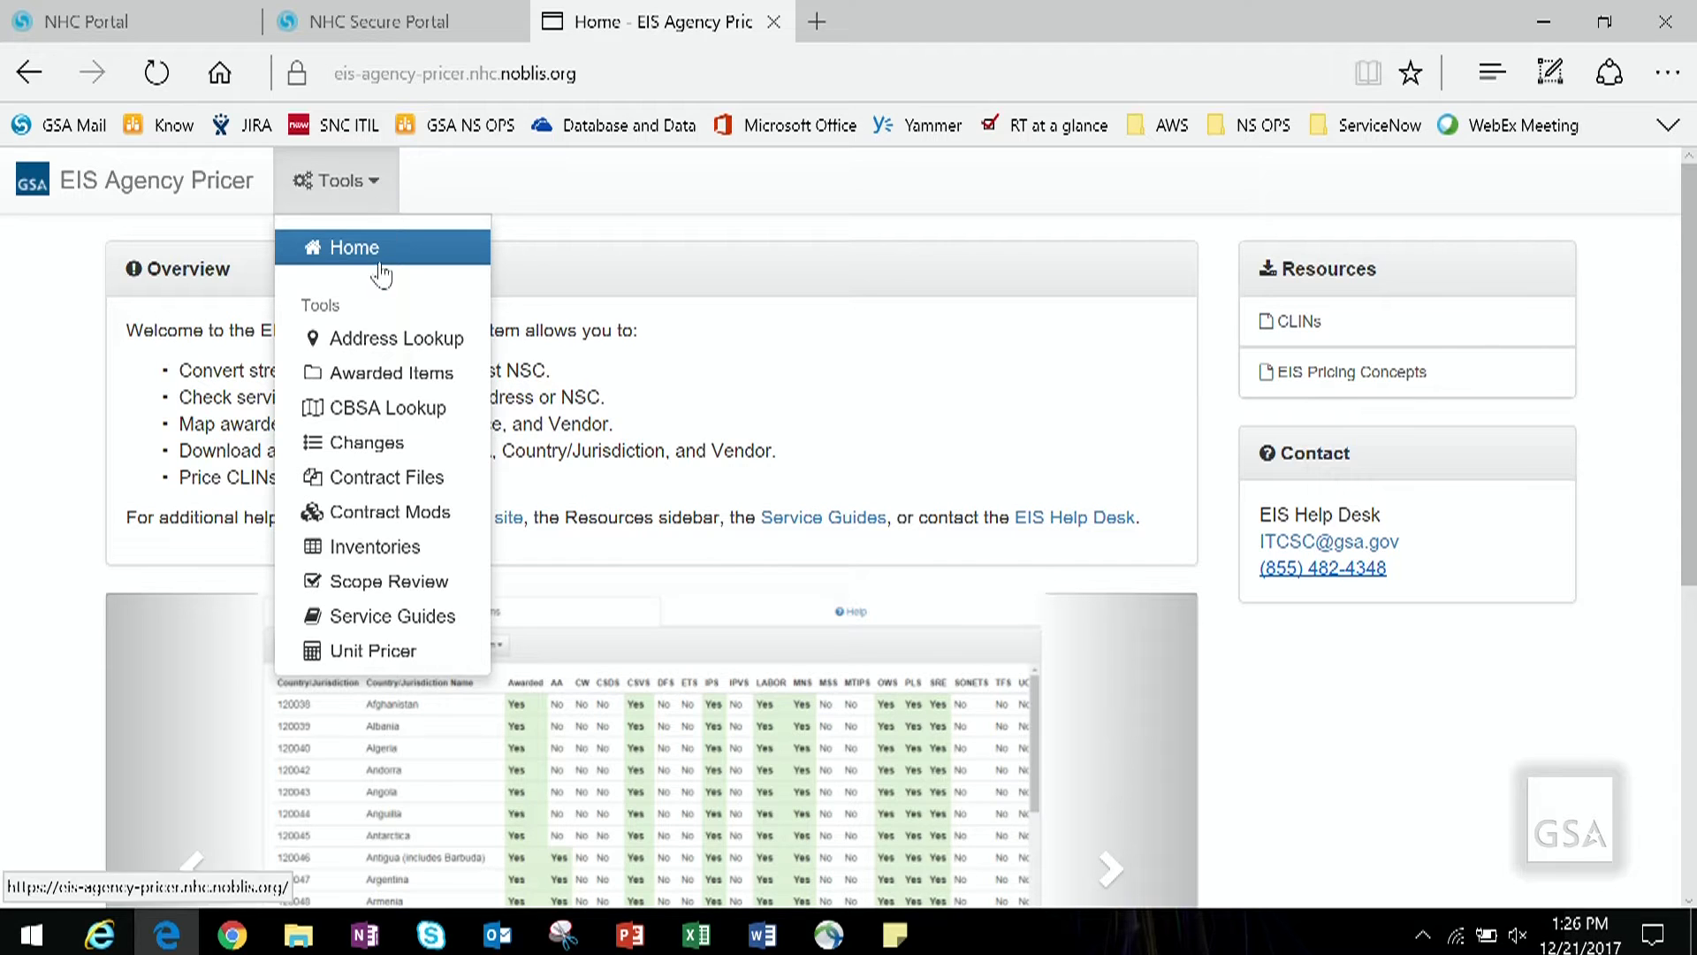
Step: Review the Changes page, then go to the Contract Mods list
left_click(381, 446)
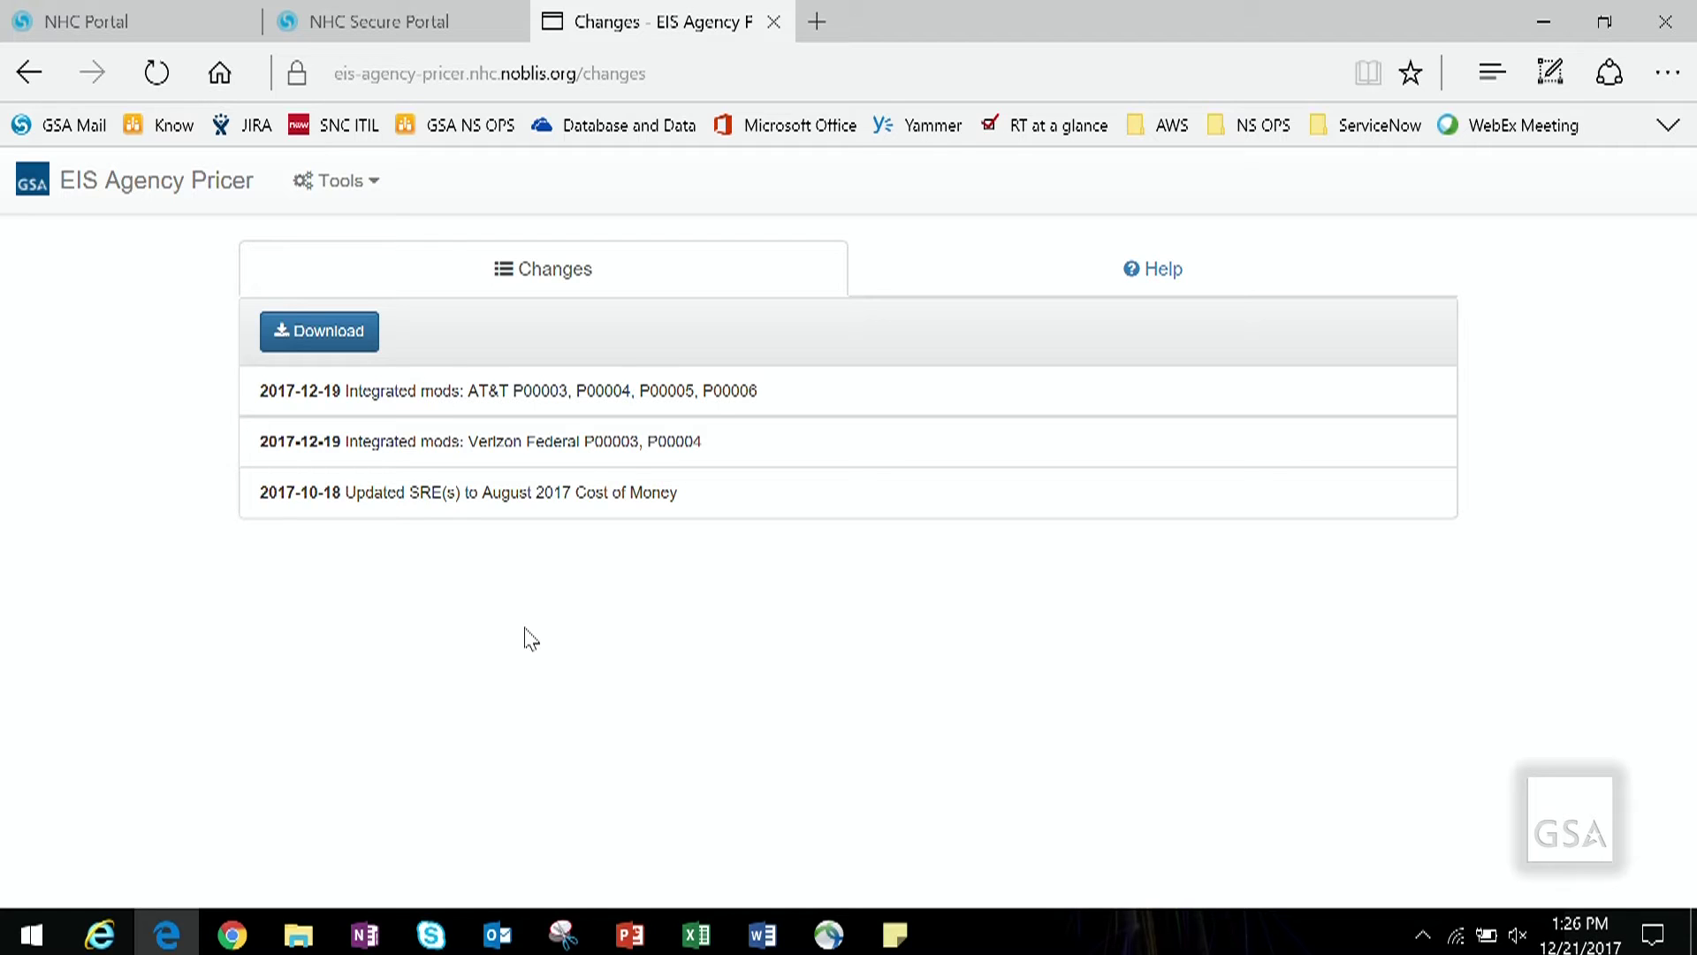
left_click(372, 188)
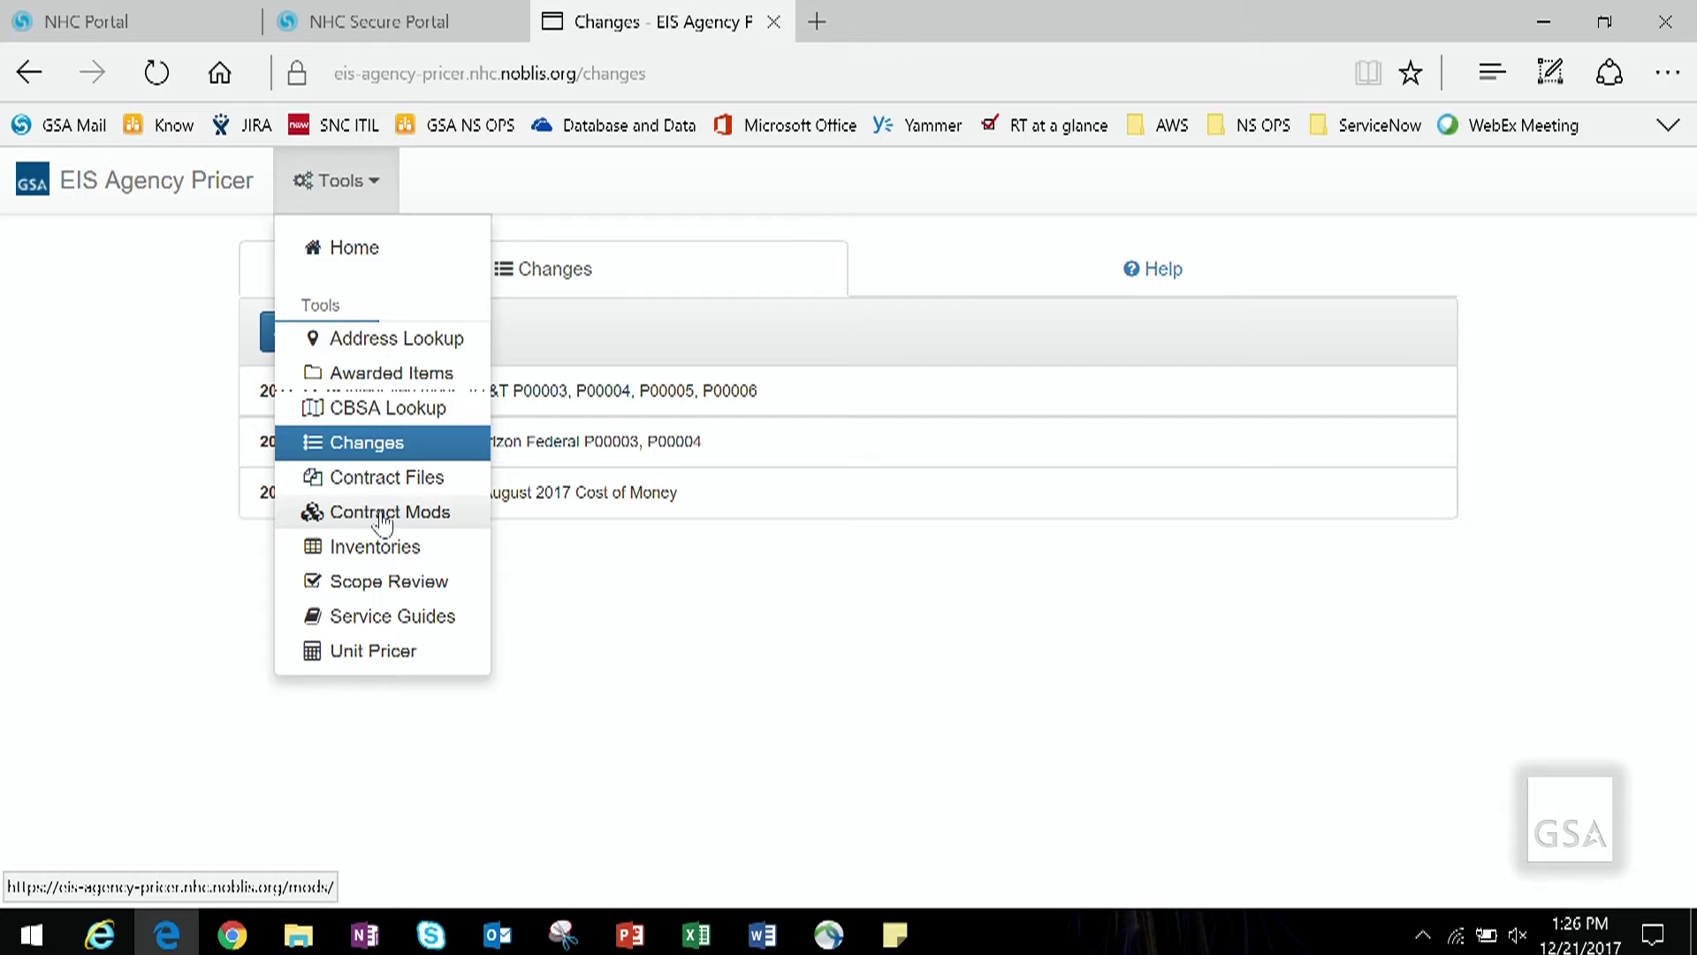
left_click(392, 511)
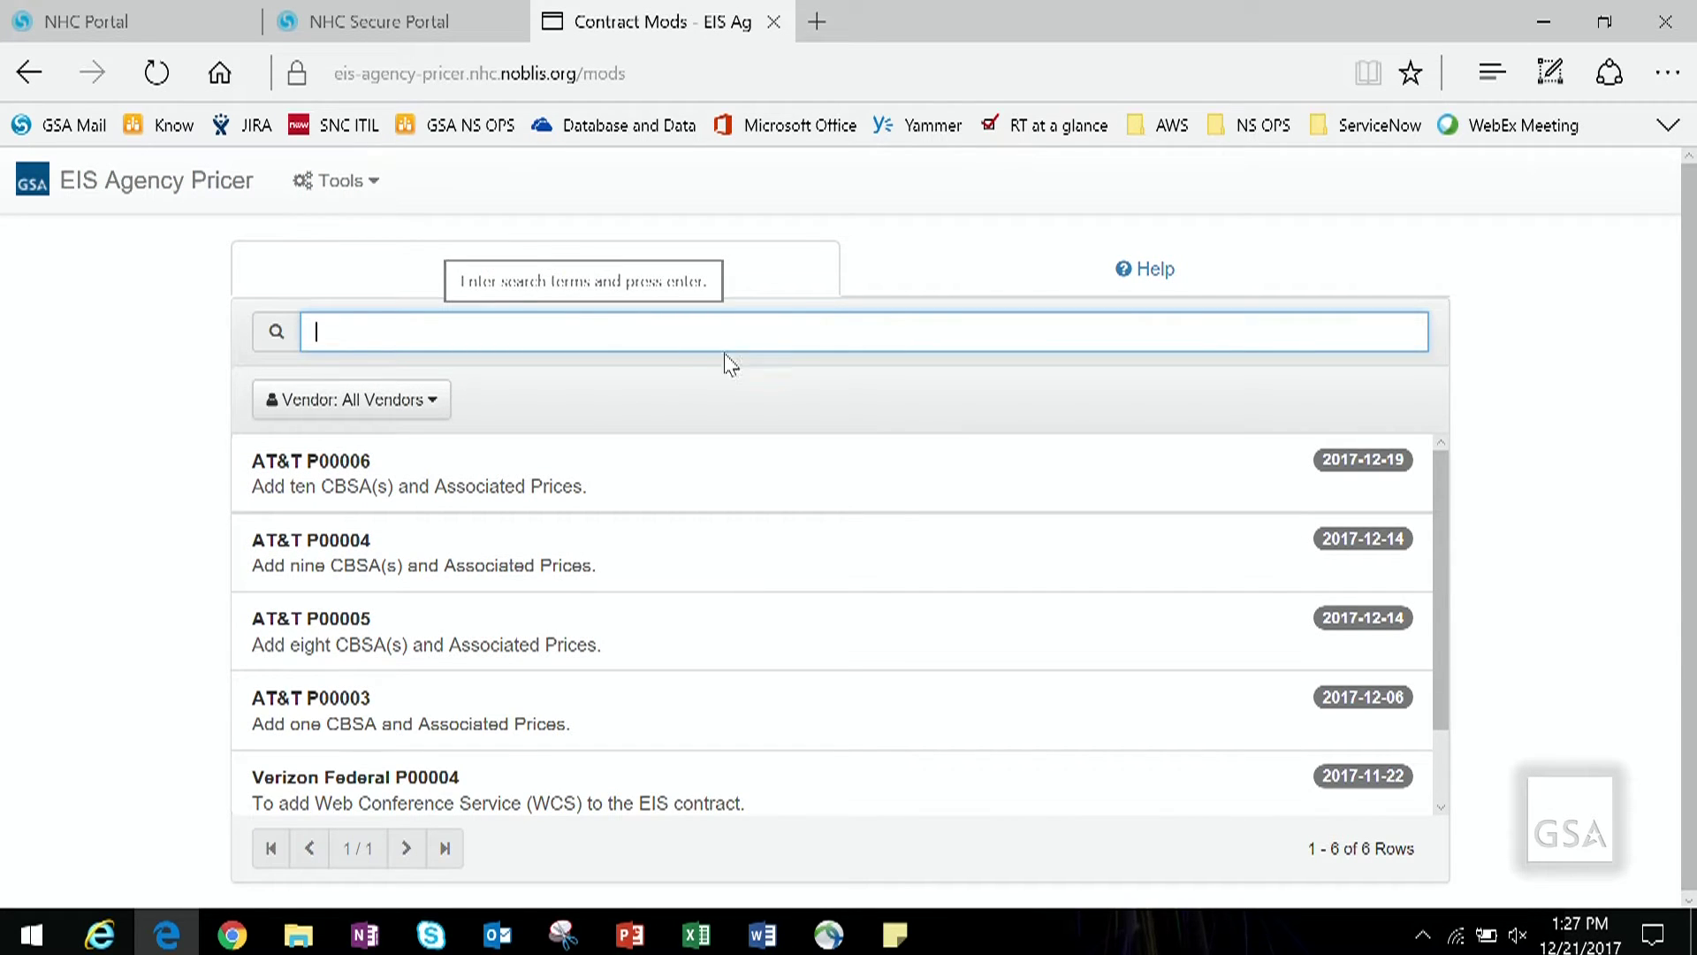
Step: Search the contract mods for 'IPVS', keeping All Vendors selected
left_click(433, 405)
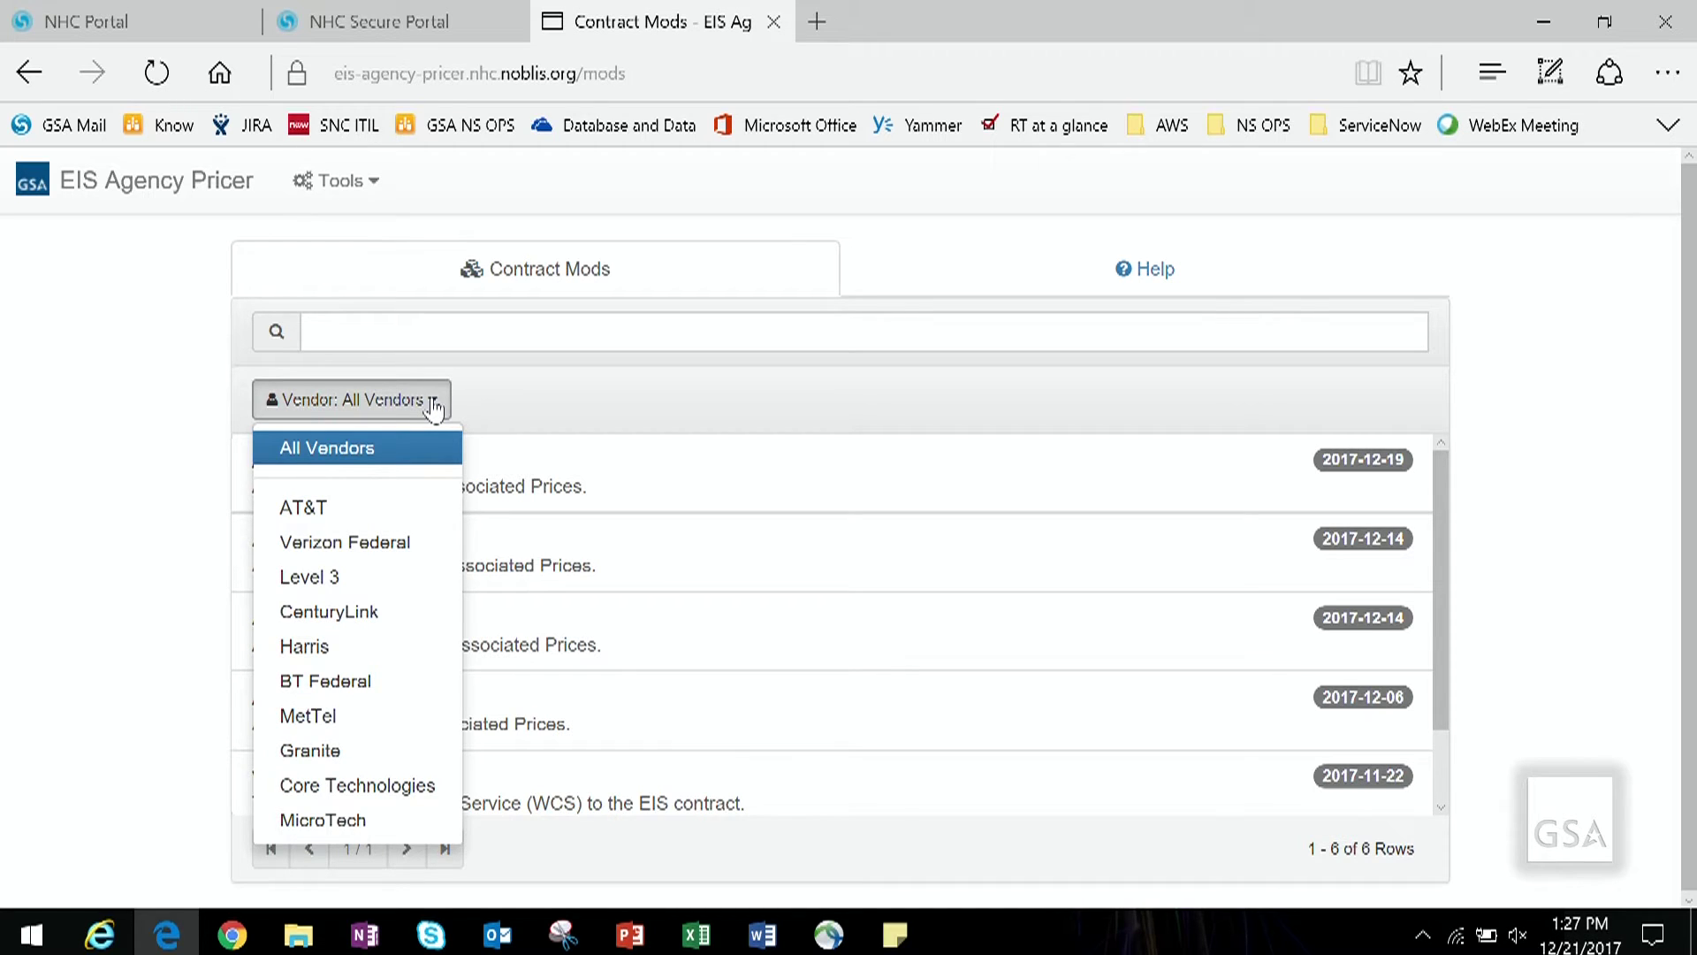
left_click(434, 407)
left_click(445, 335)
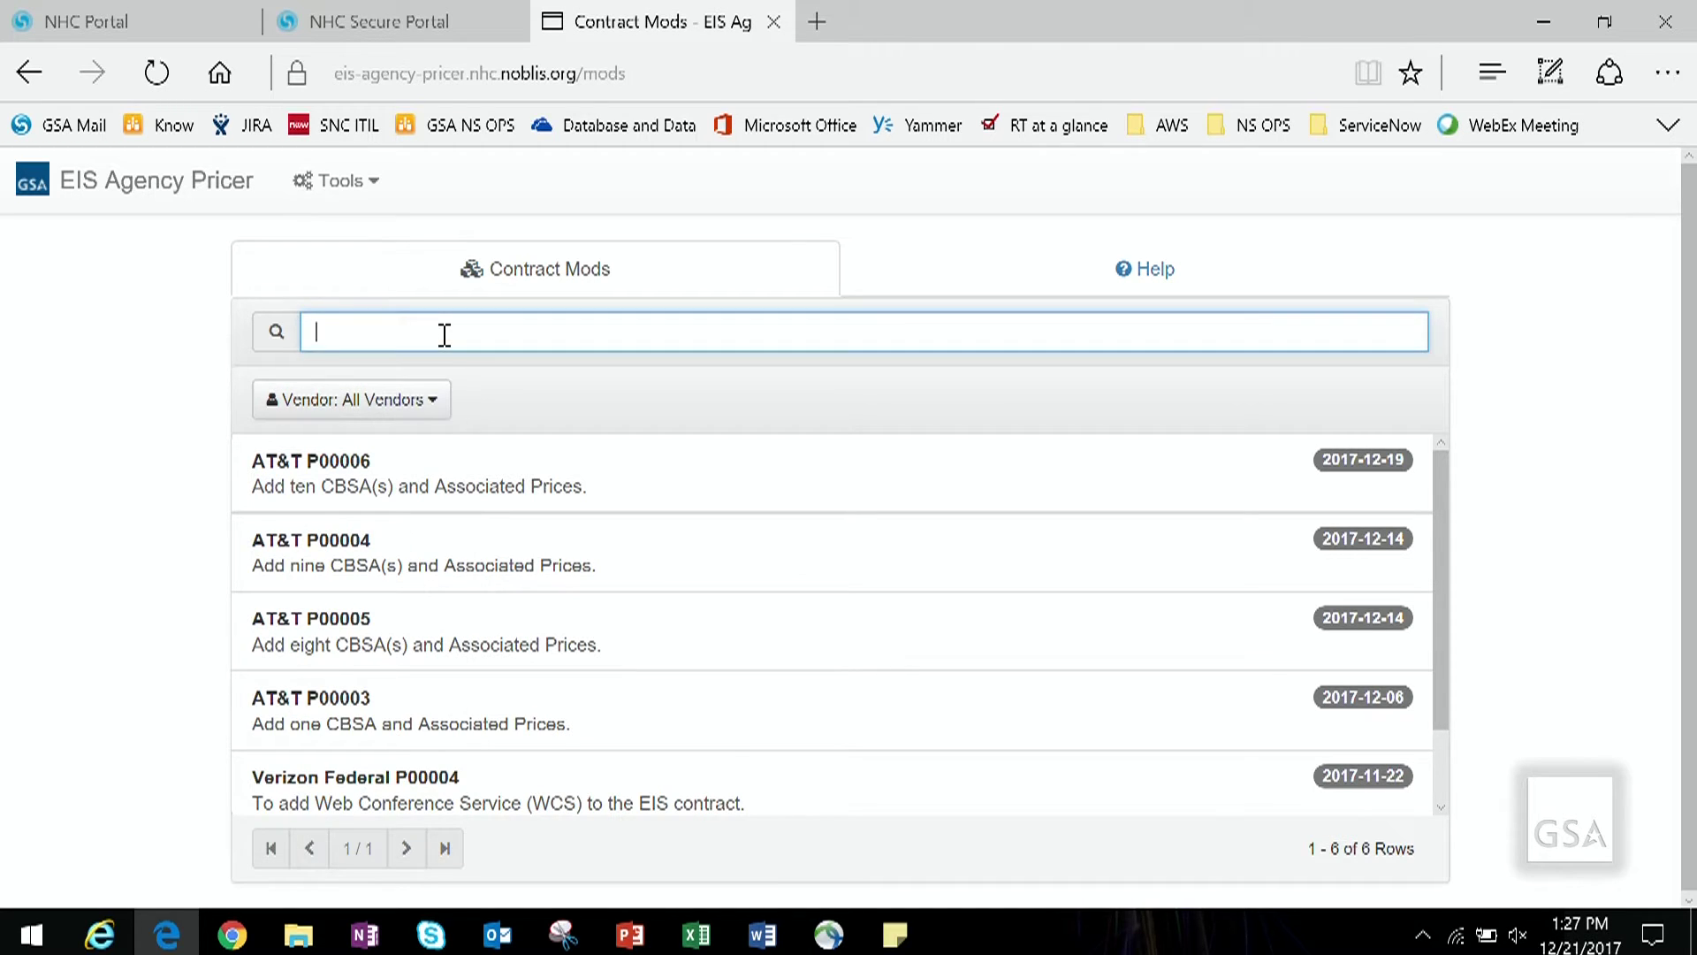
type("IPVS")
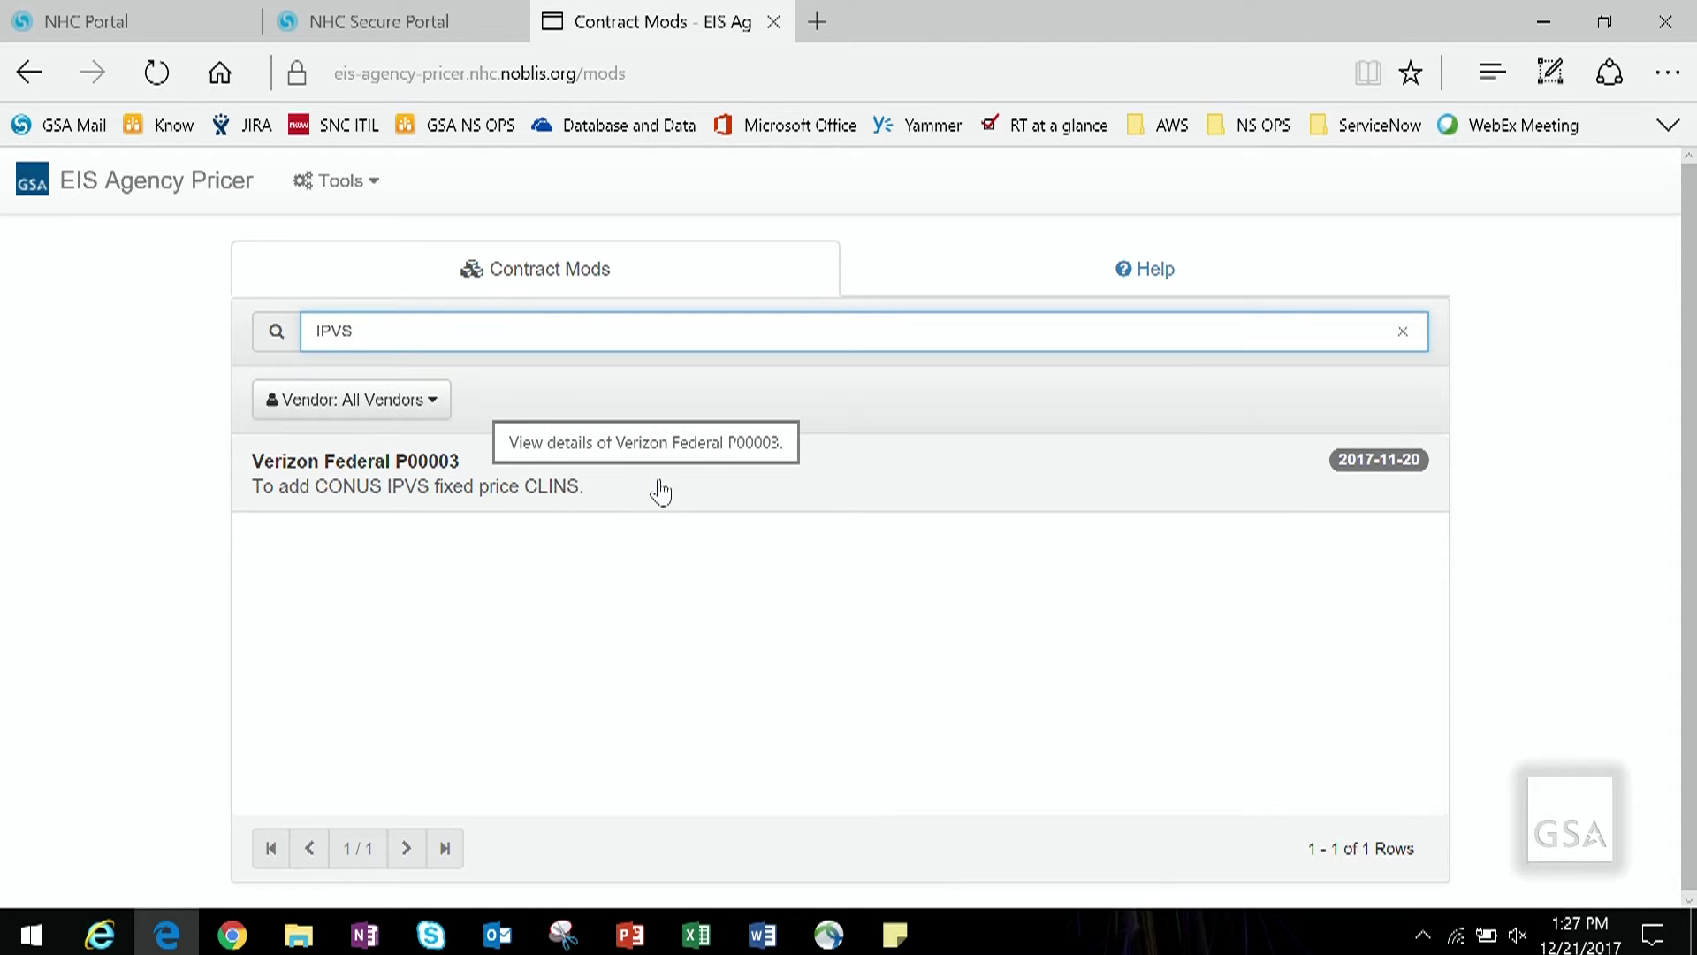
Step: Review Verizon Federal P00003's summary, CLINs and Tables tabs, then close its details
left_click(692, 493)
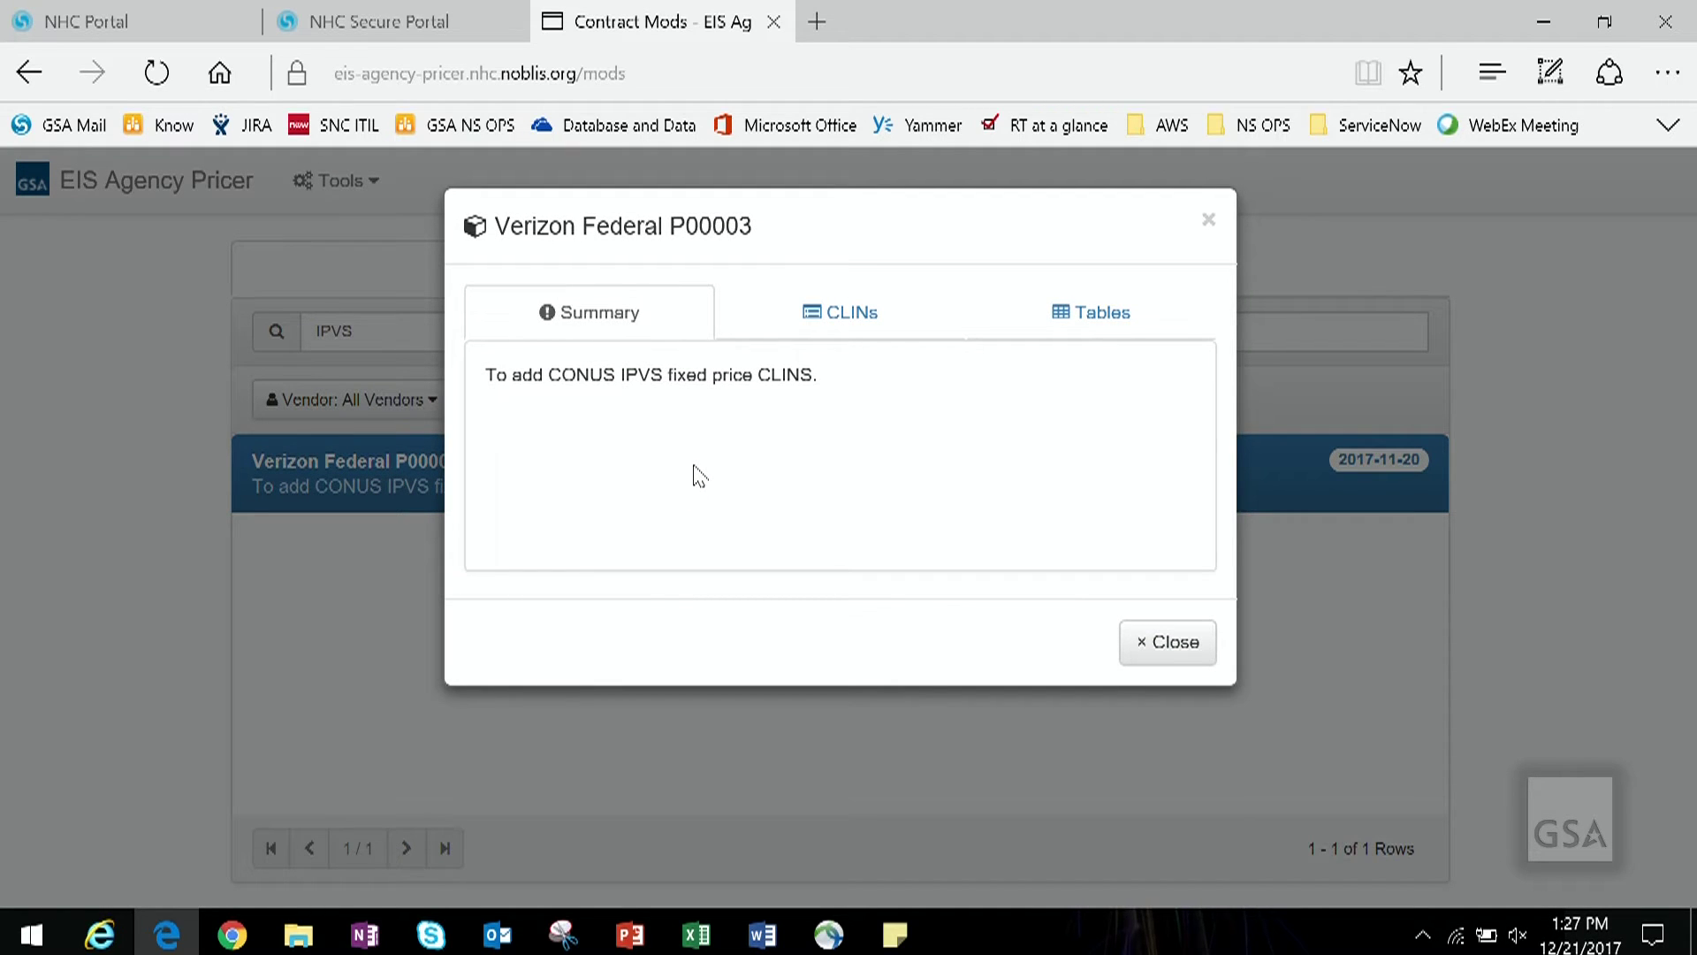
left_click(893, 331)
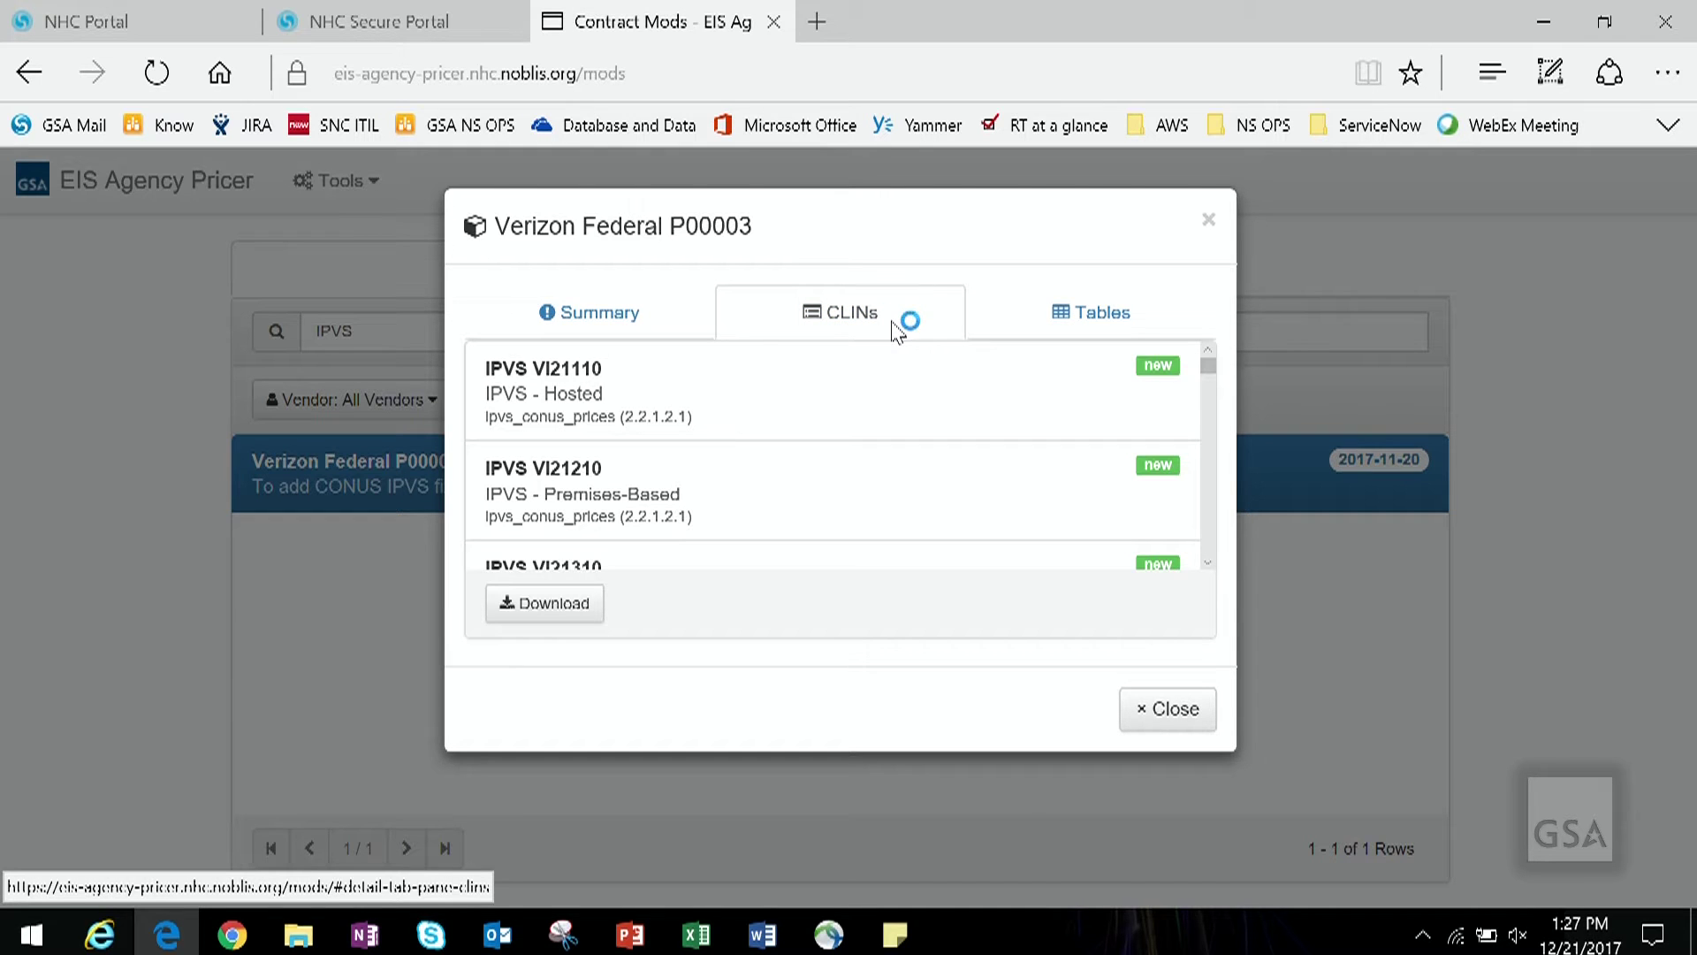
scroll(899, 407, "down", 2)
scroll(899, 407, "down", 3)
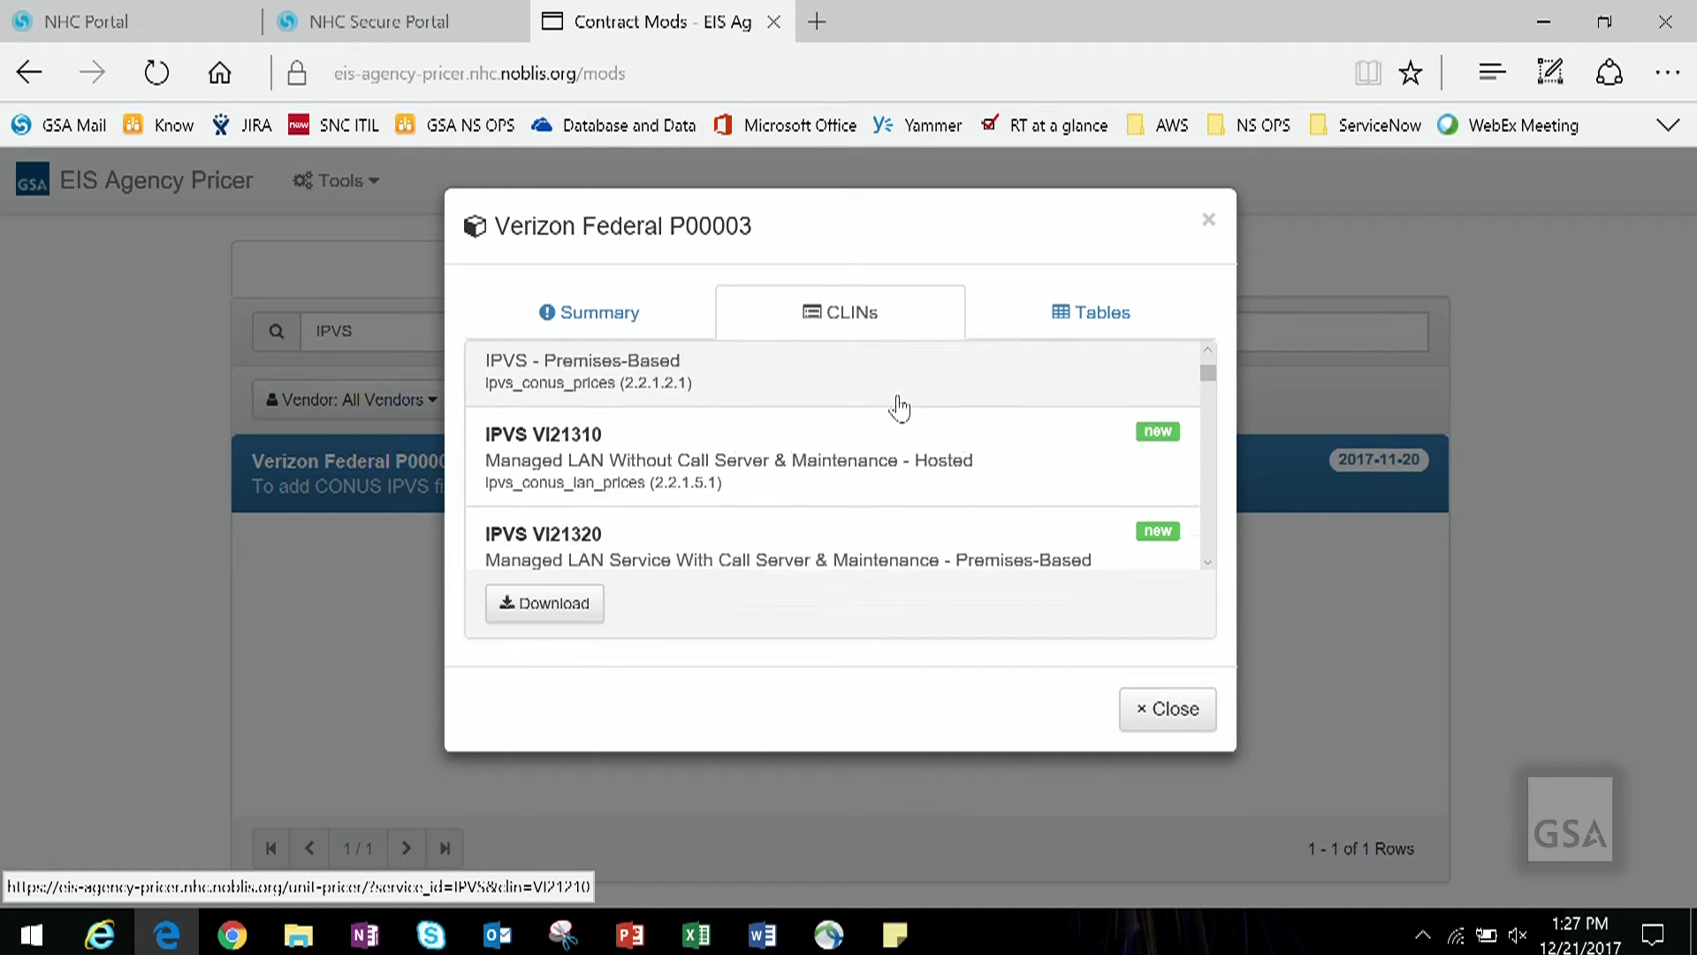
left_click(1043, 323)
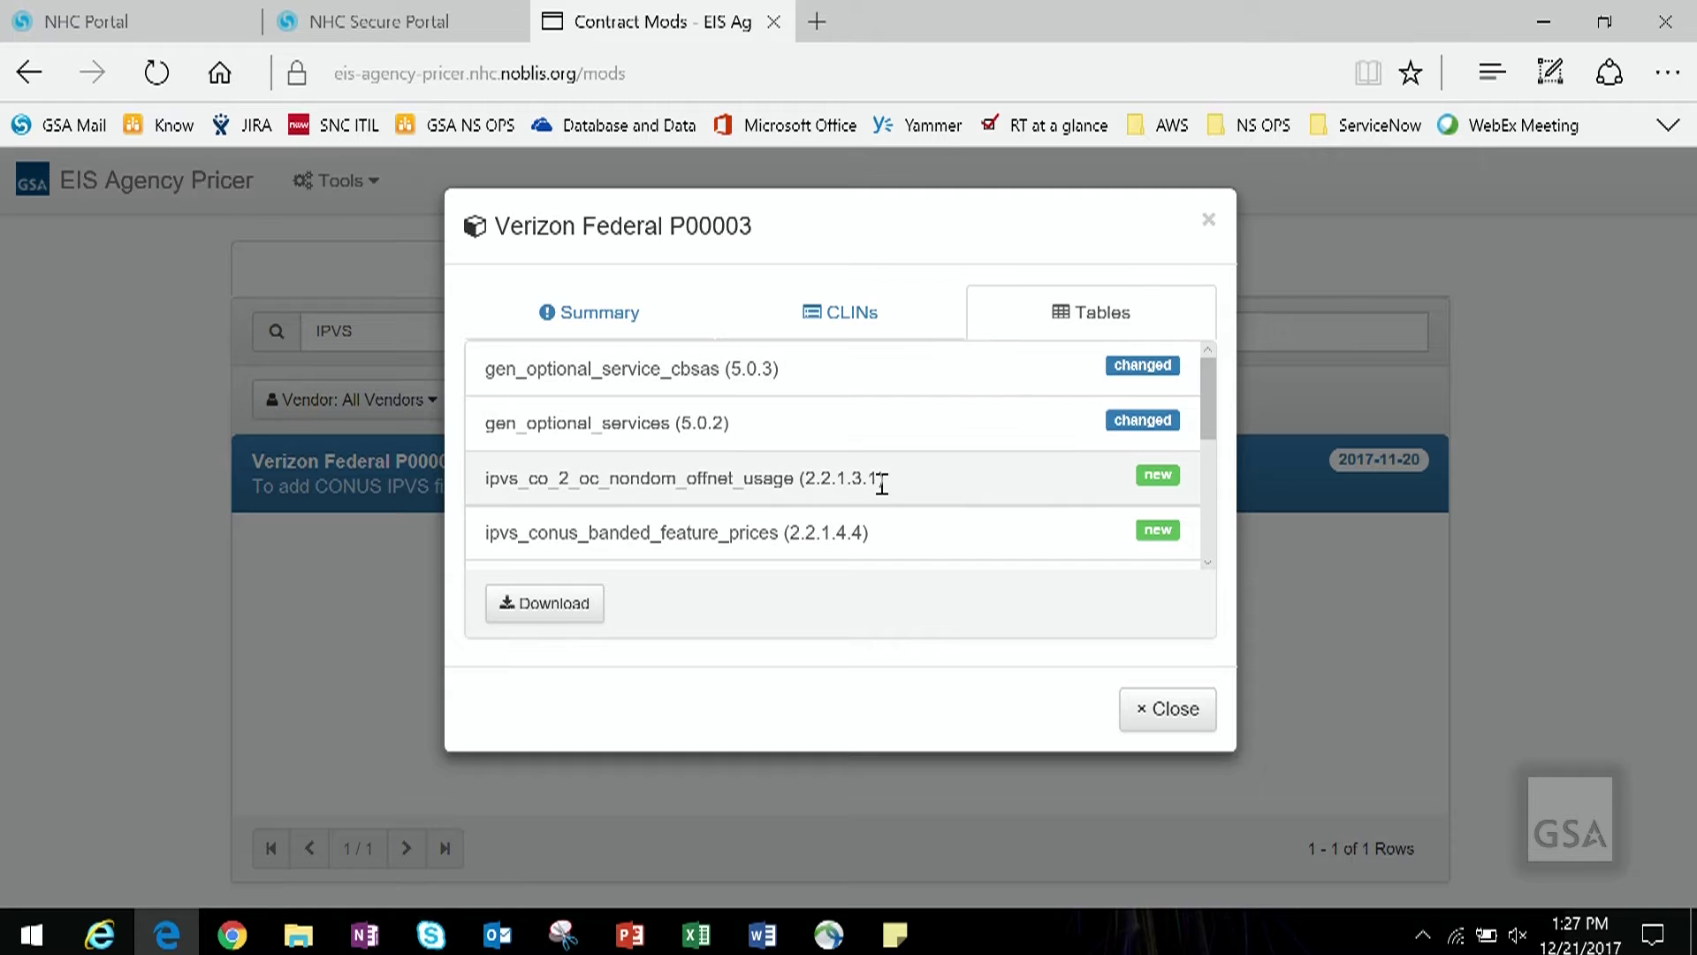
scroll(880, 481, "down", 2)
scroll(879, 481, "up", 2)
left_click(1161, 712)
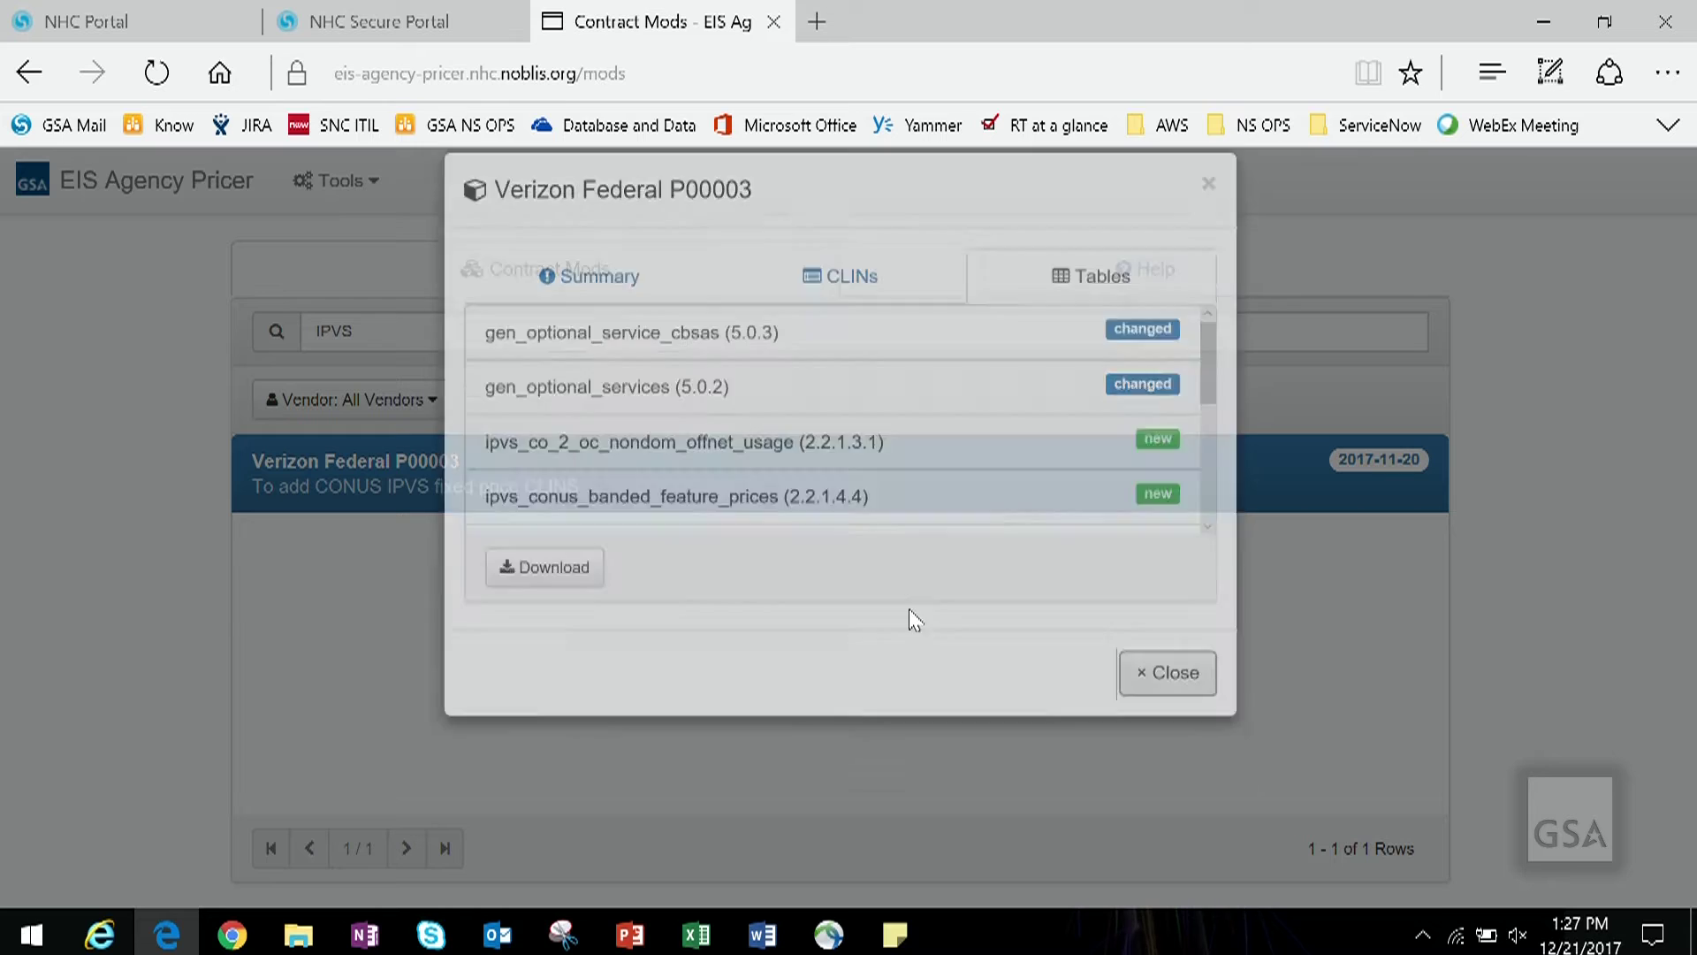
left_click(353, 182)
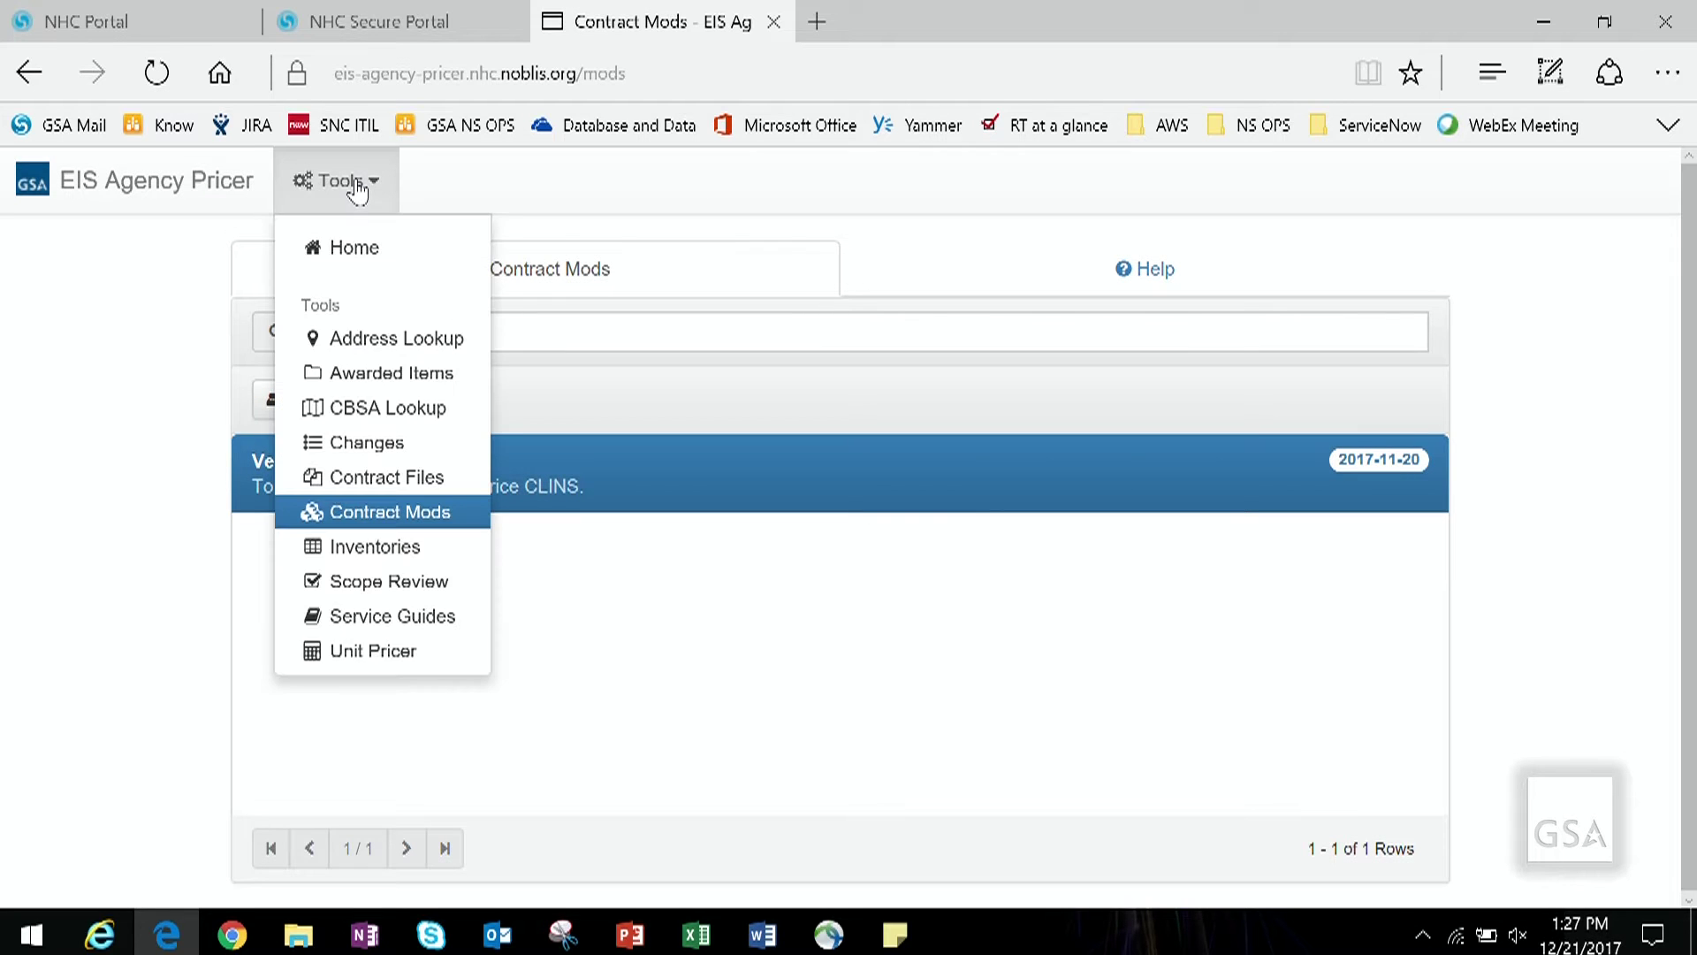
Step: In Contract Files, expand AT&T > 1. Technical and select ATT_Vol_1. Technical_20170331_1 of 1.docx
left_click(410, 478)
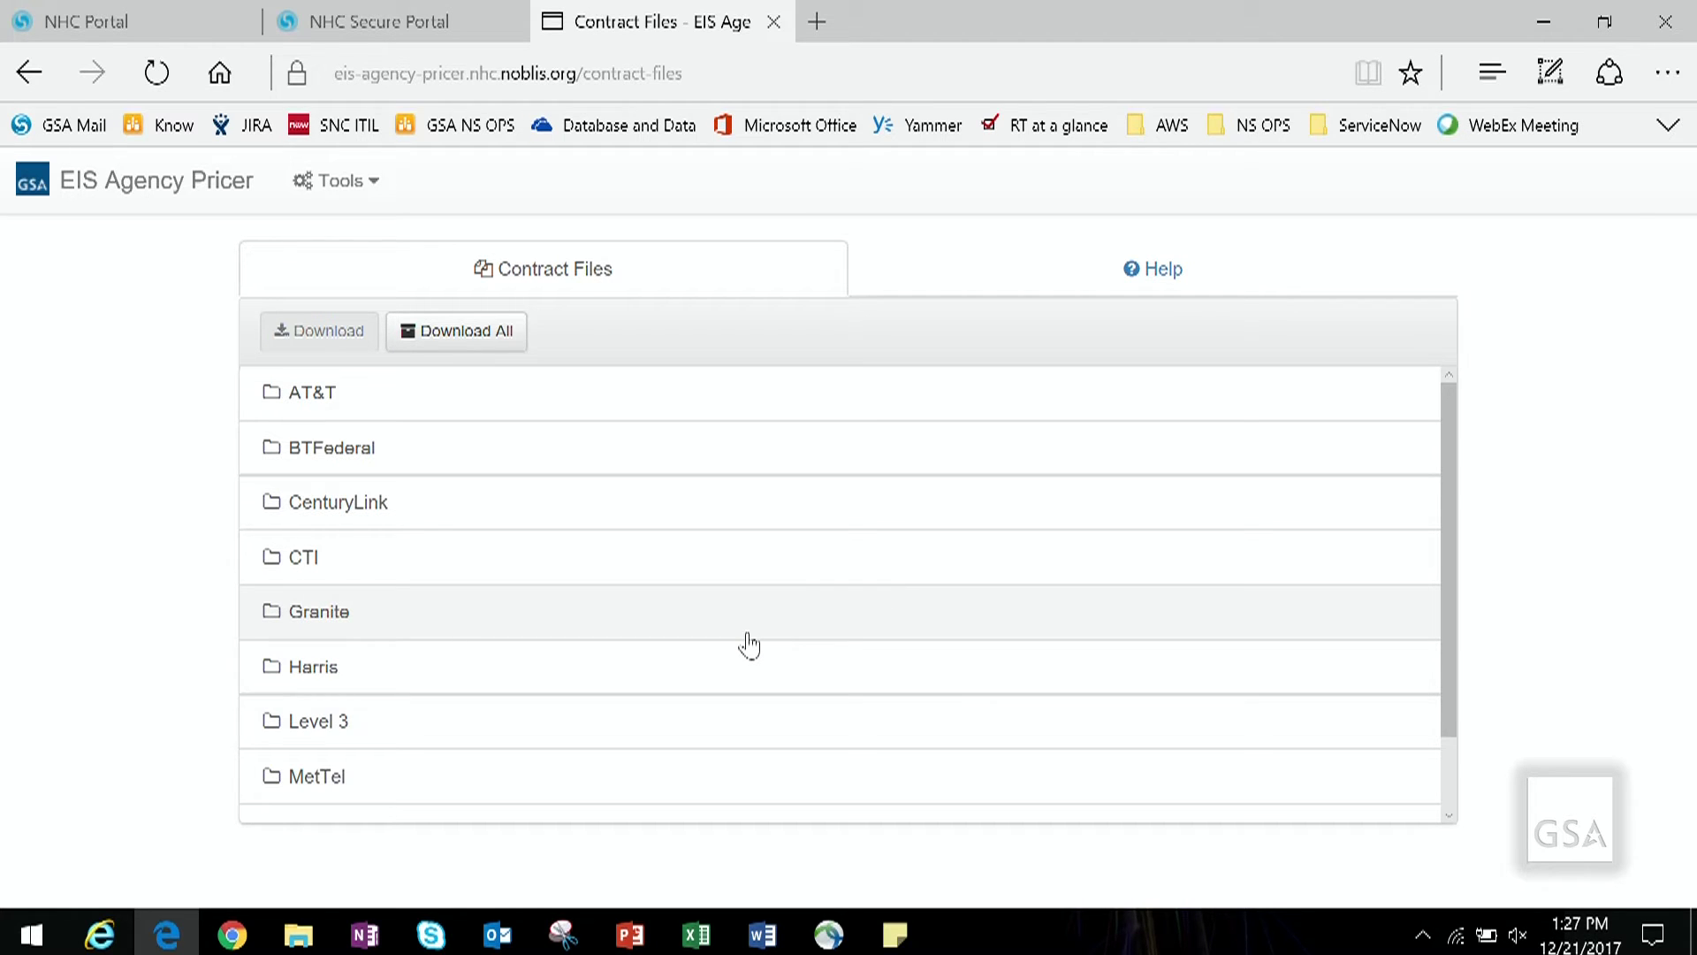
left_click(334, 402)
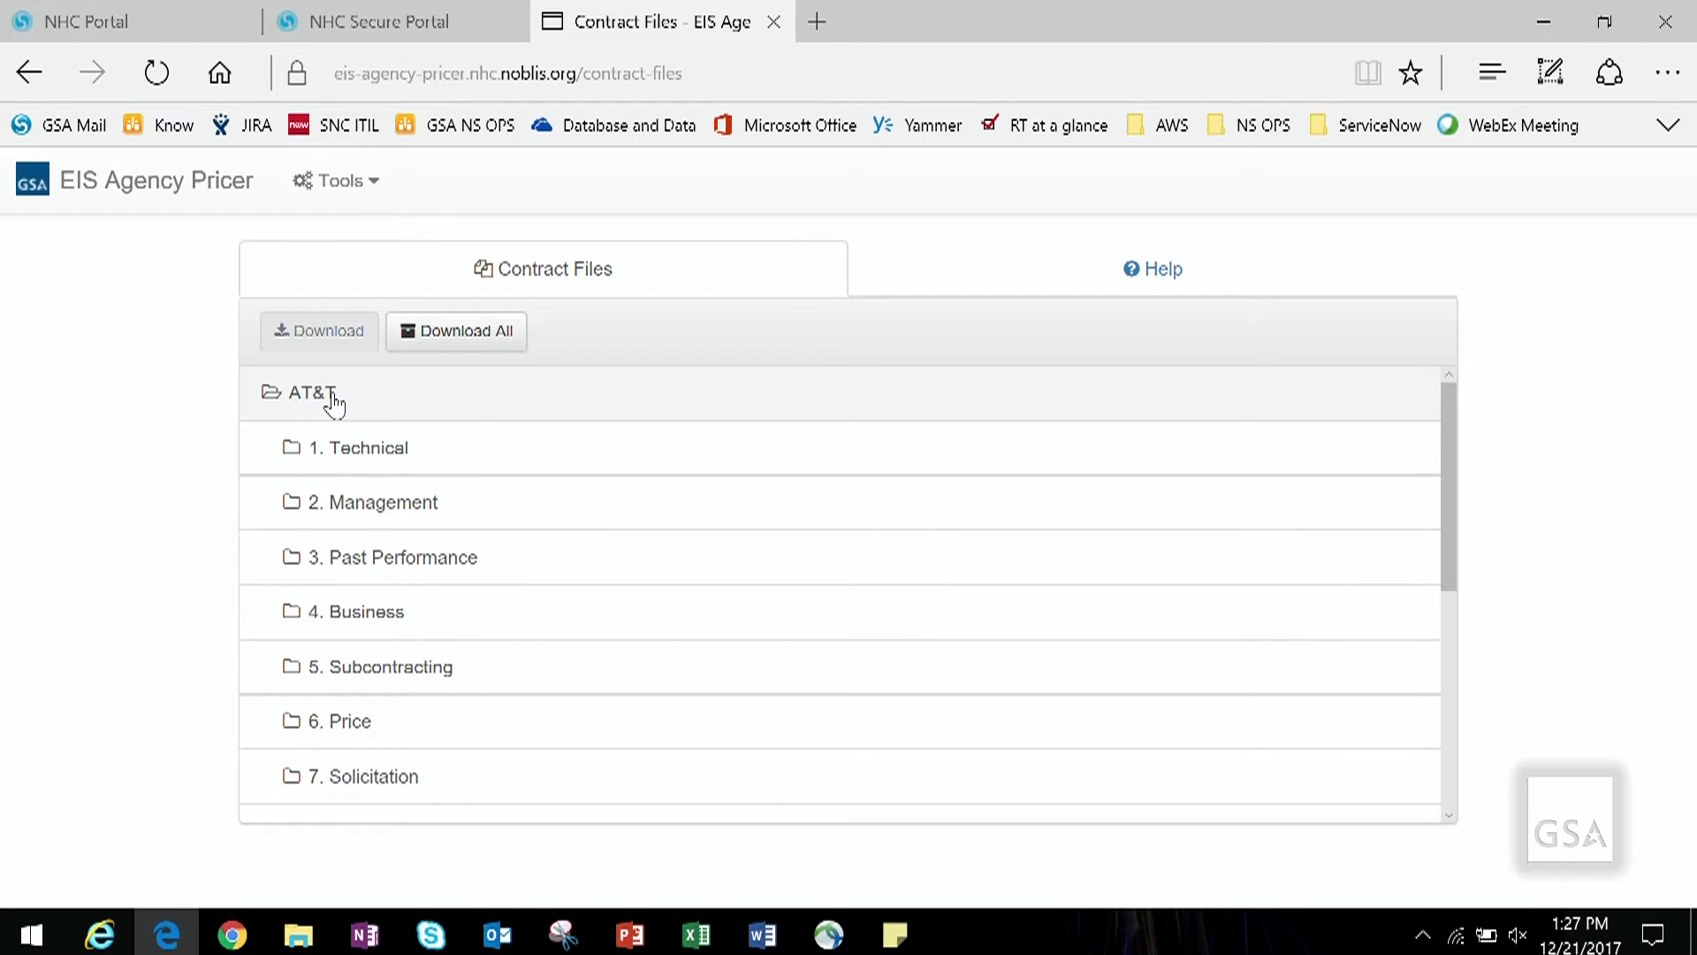
left_click(412, 458)
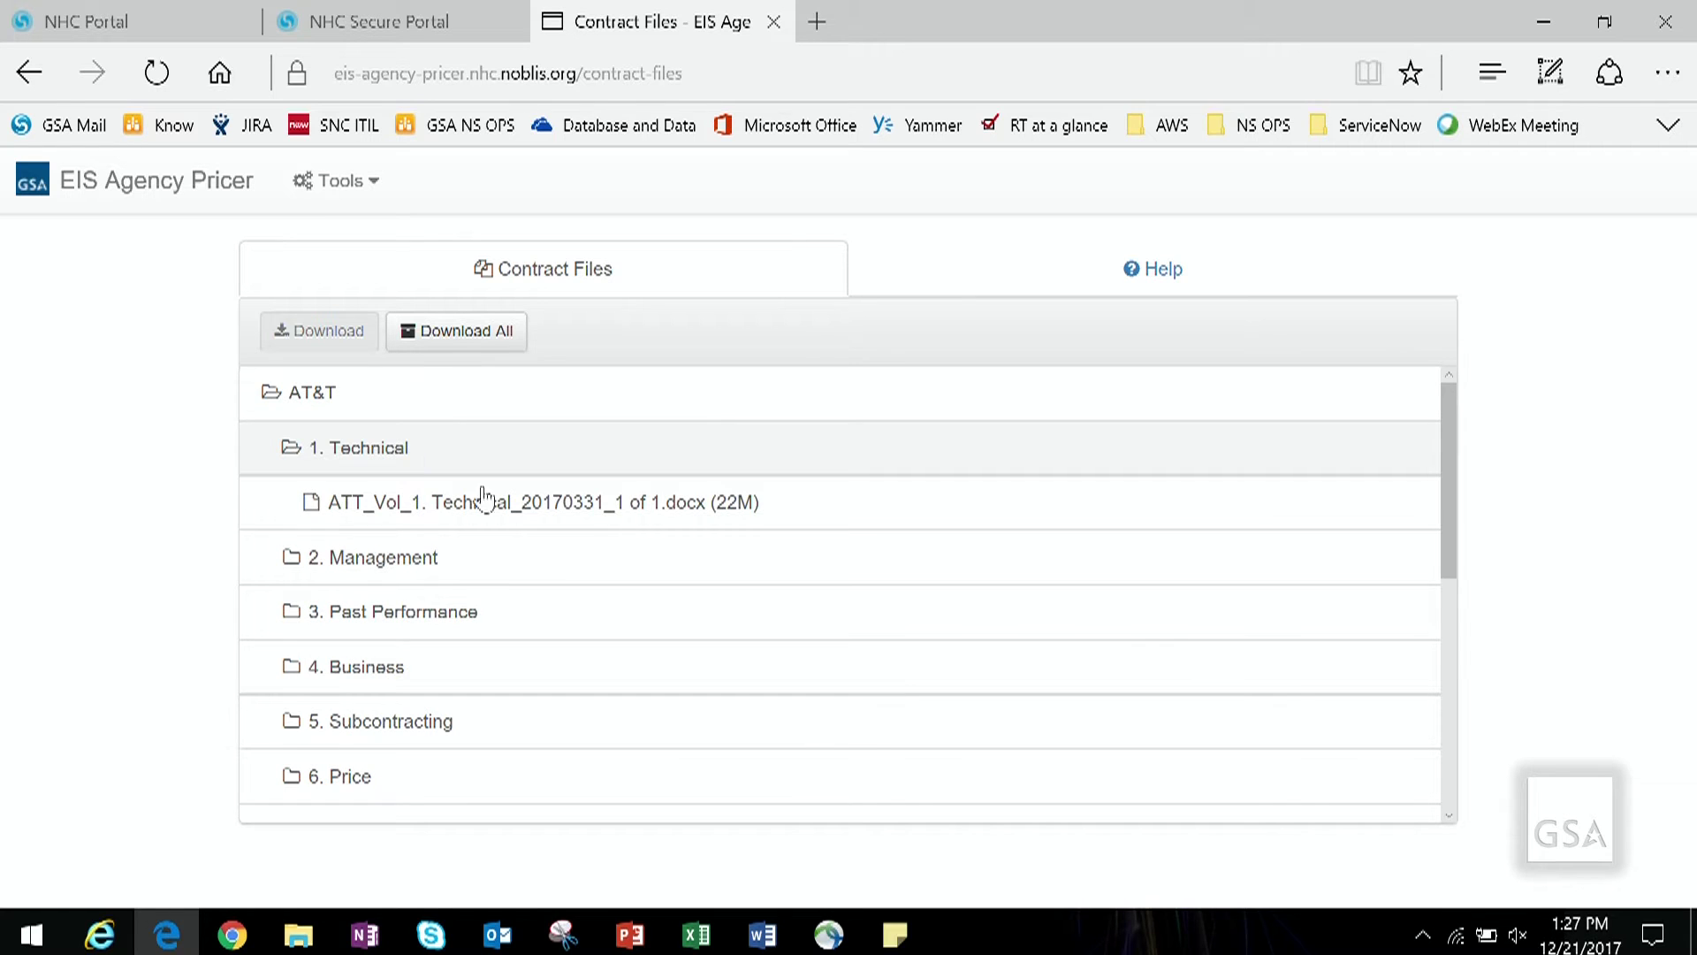
scroll(760, 657, "down", 1)
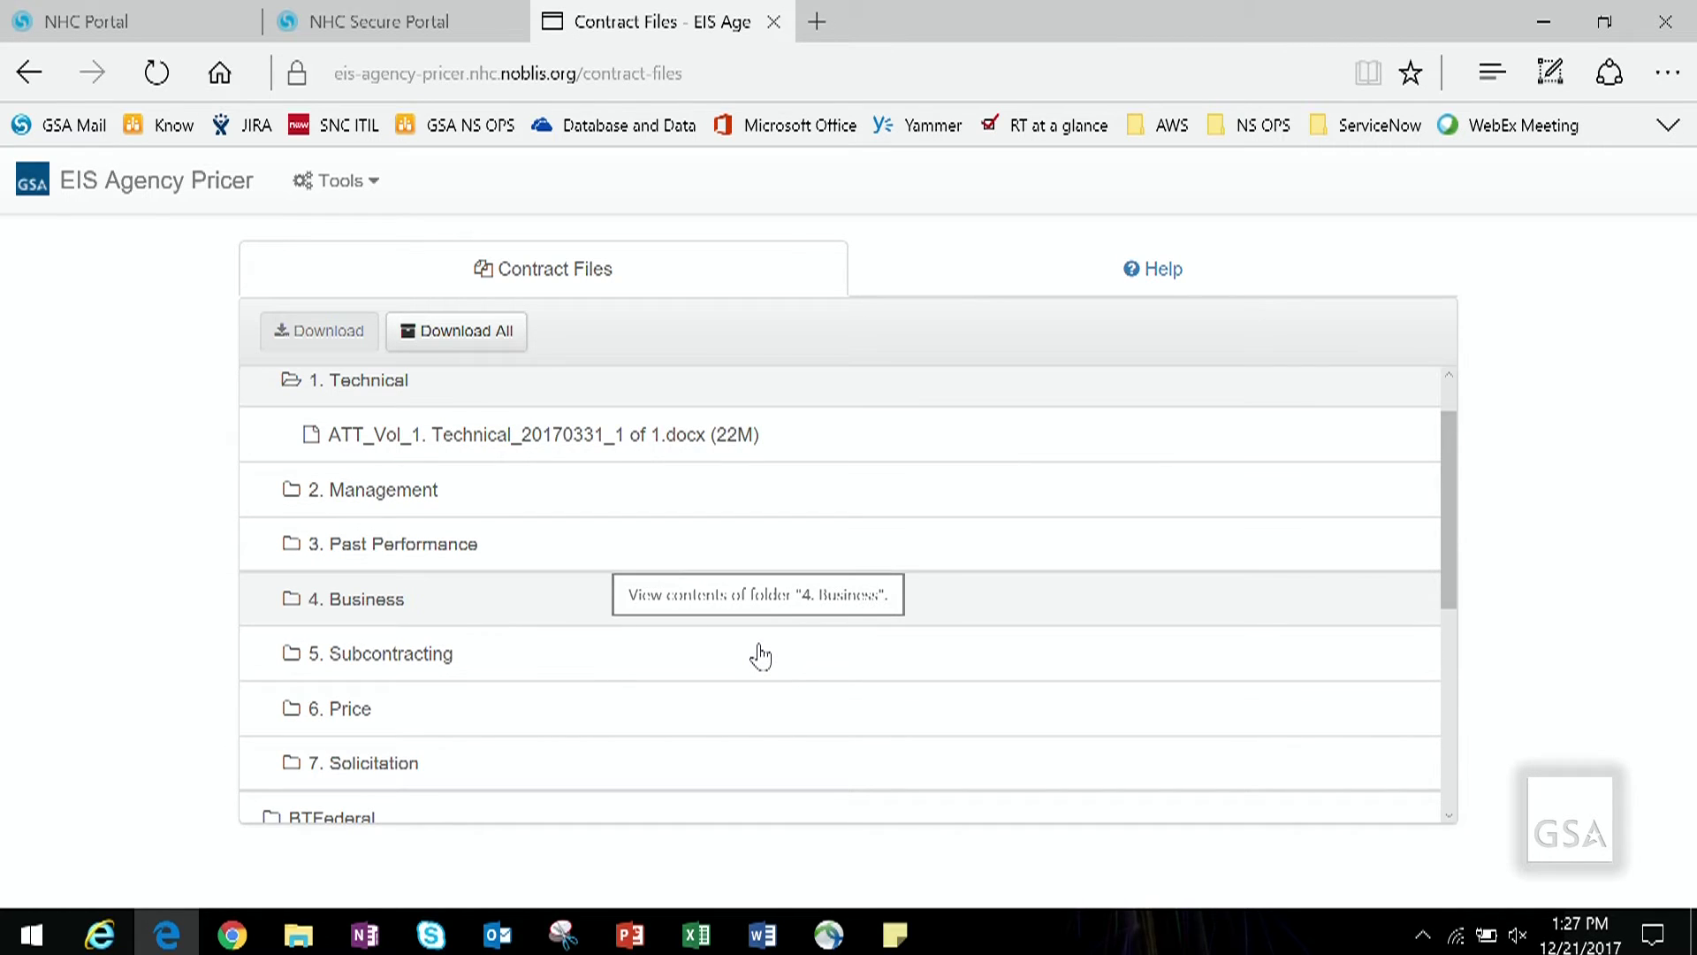
left_click(718, 452)
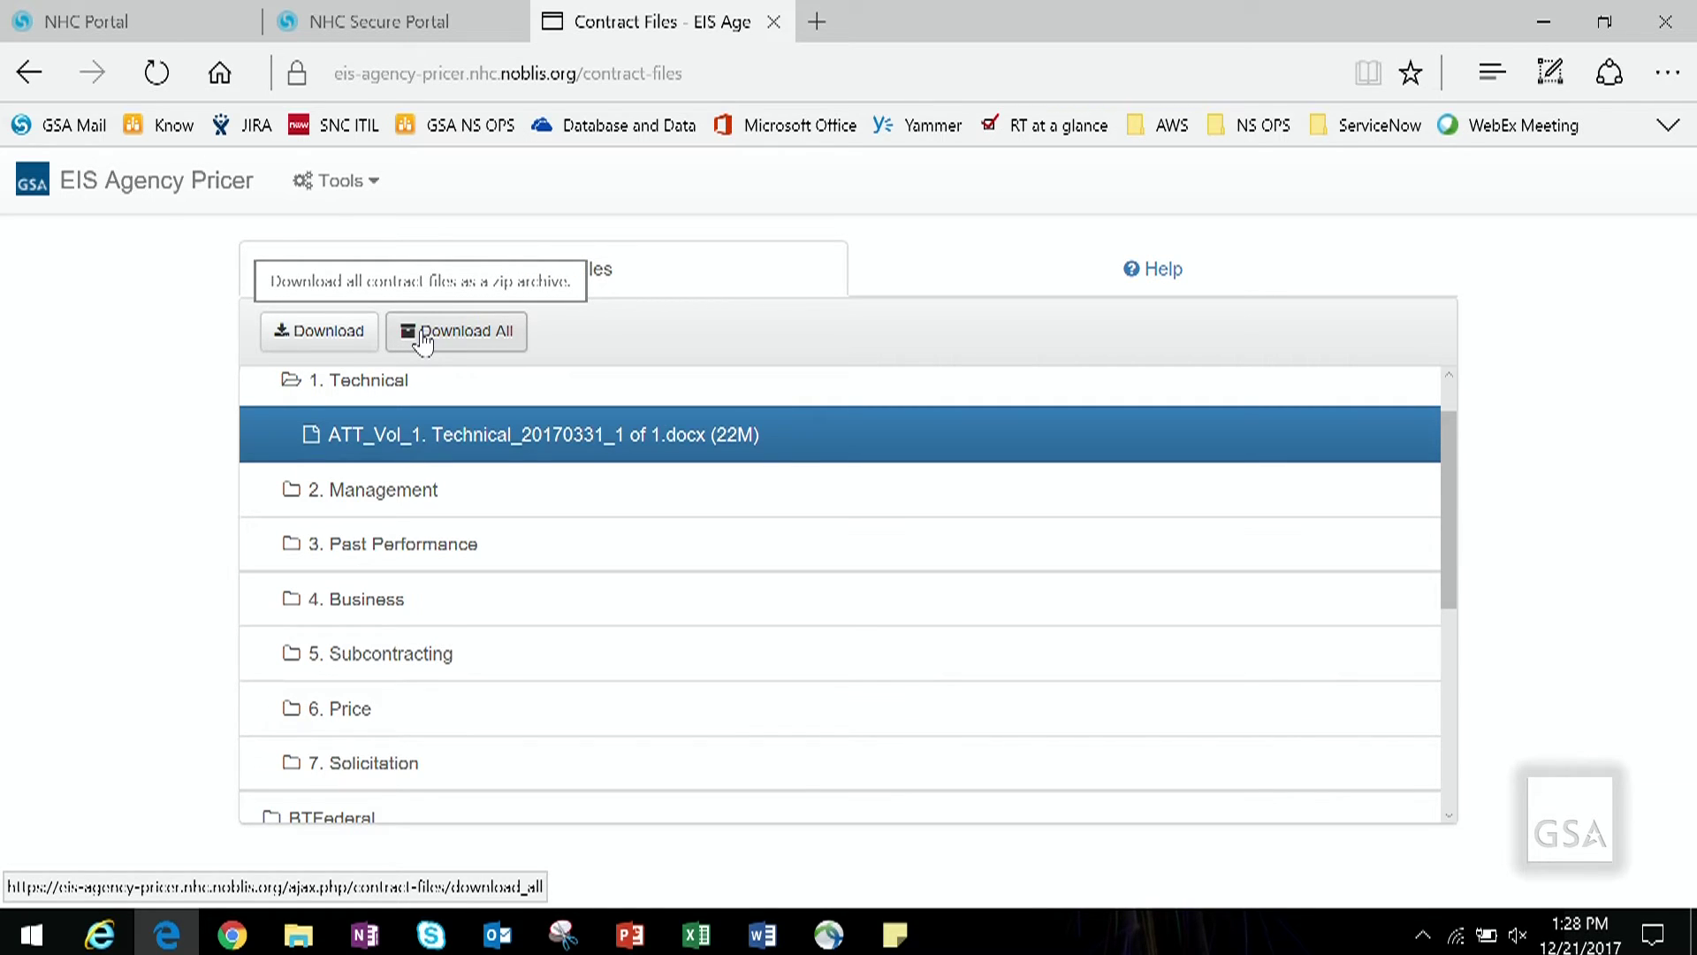
left_click(378, 184)
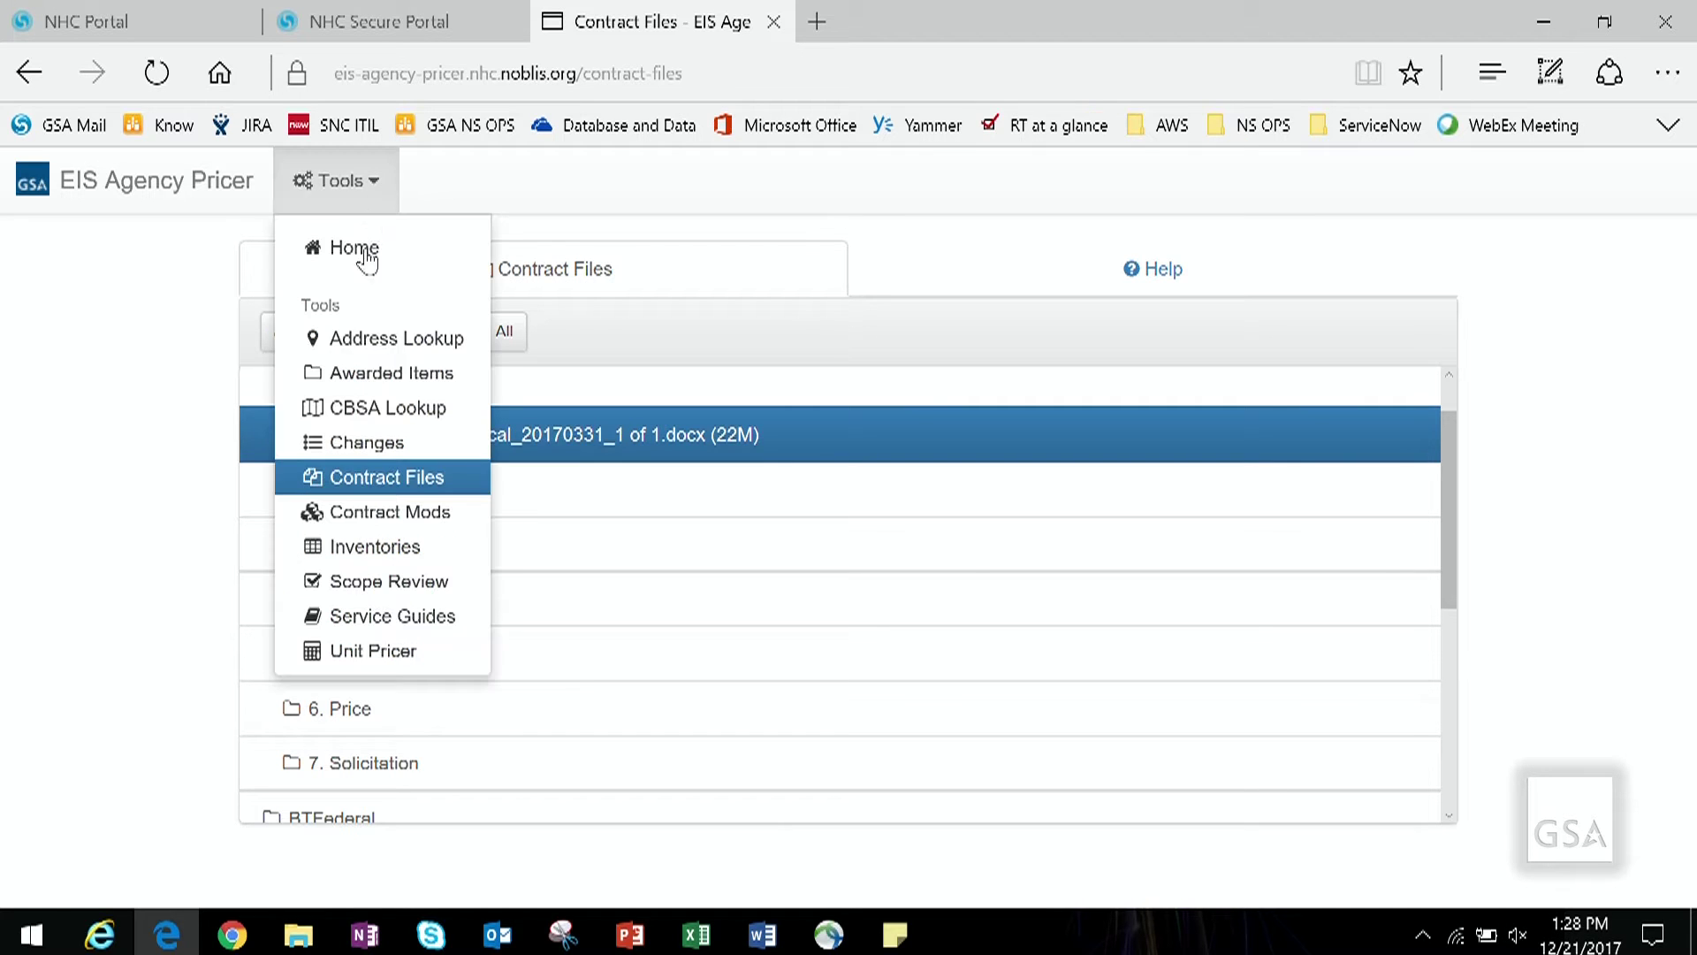
Step: Open Awarded Items and inspect the CBSA table, including BT Federal's Virginia Beach entry
left_click(364, 376)
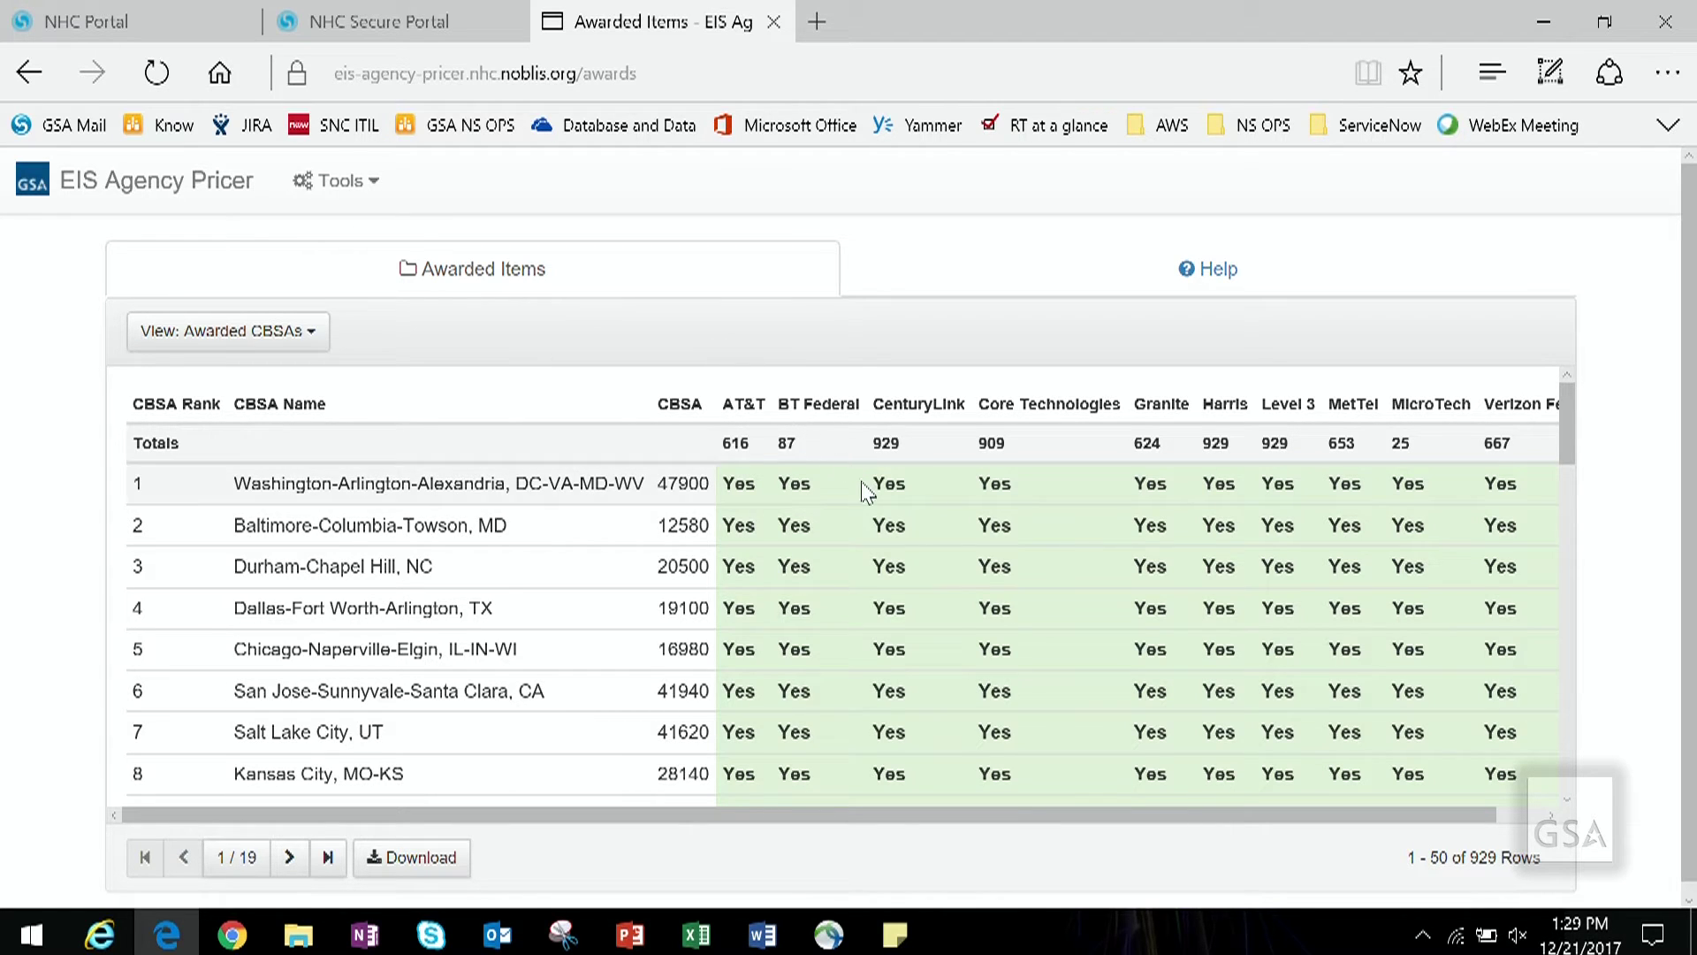
scroll(831, 519, "down", 3)
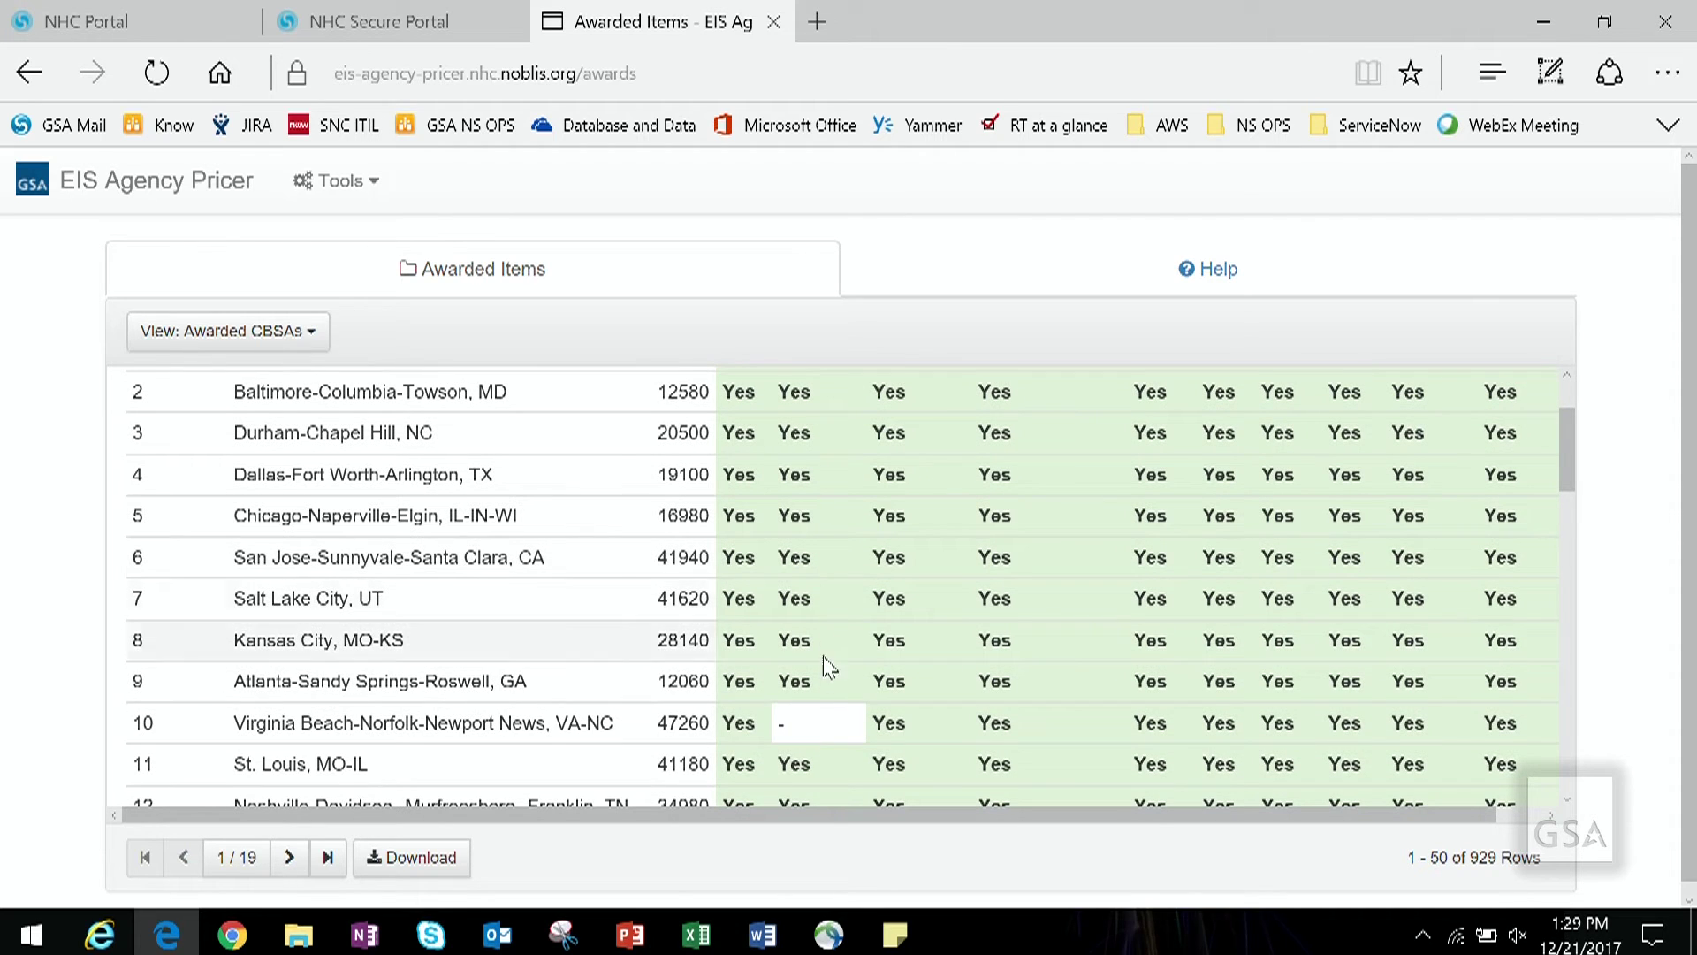
left_click_drag(800, 721, 781, 723)
left_click(844, 737)
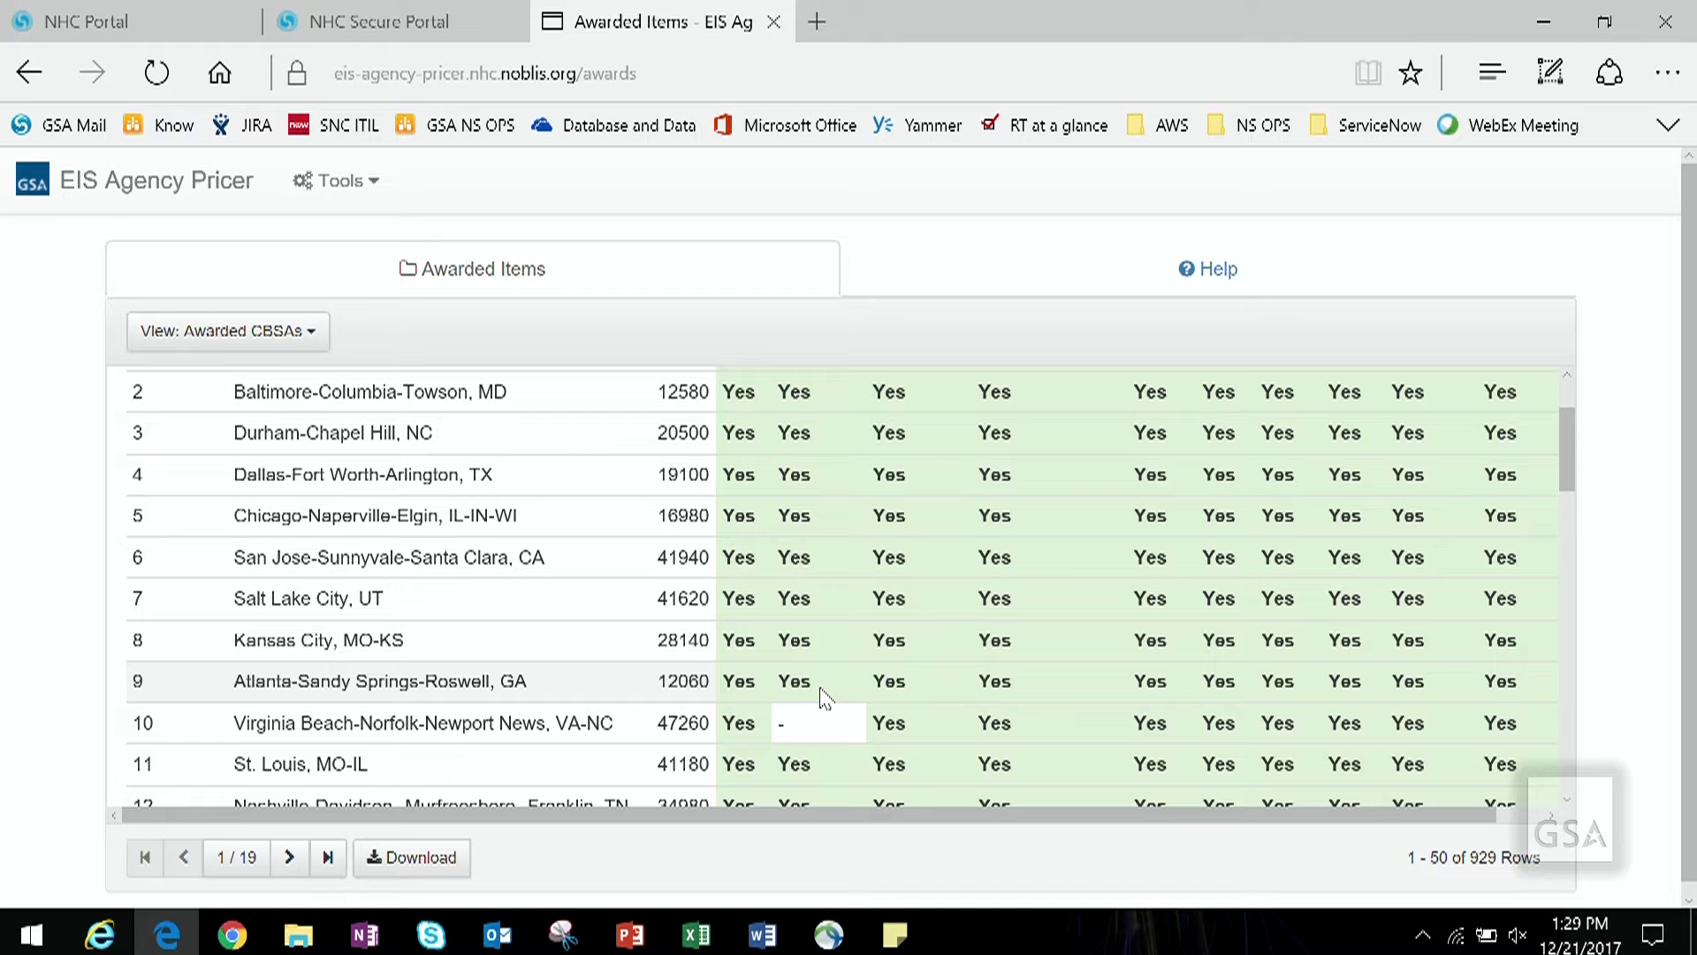
scroll(579, 598, "up", 3)
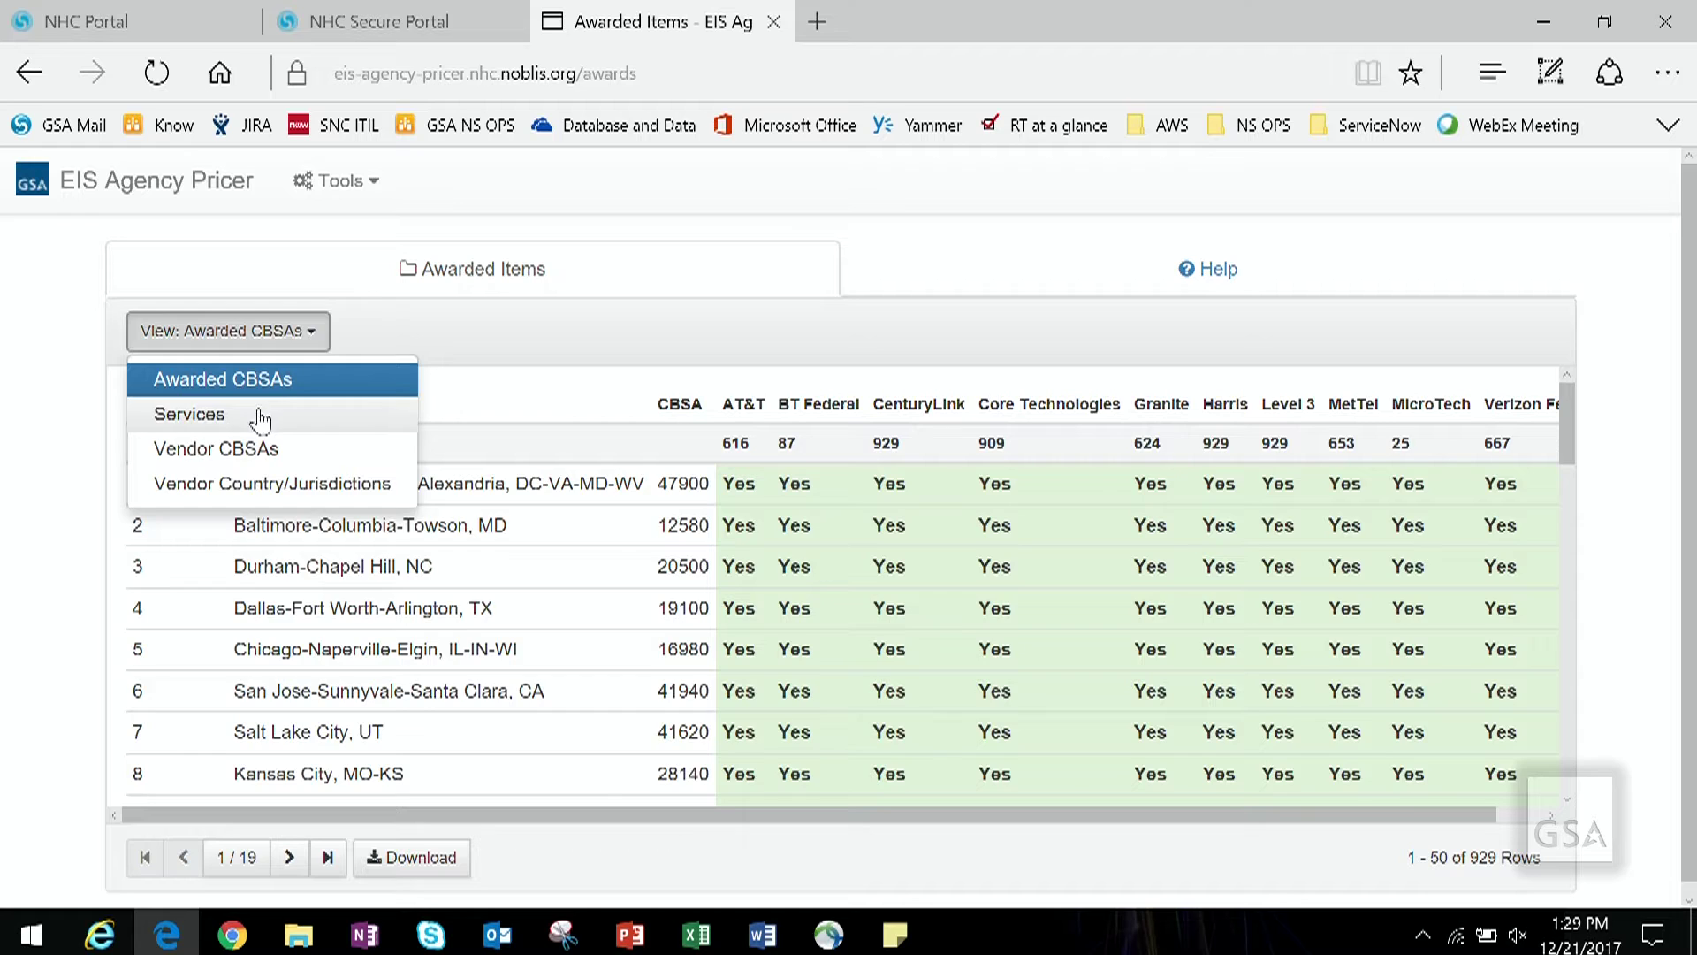
Step: Switch the view to Services and scroll through the 37 services' vendor awards
left_click(256, 413)
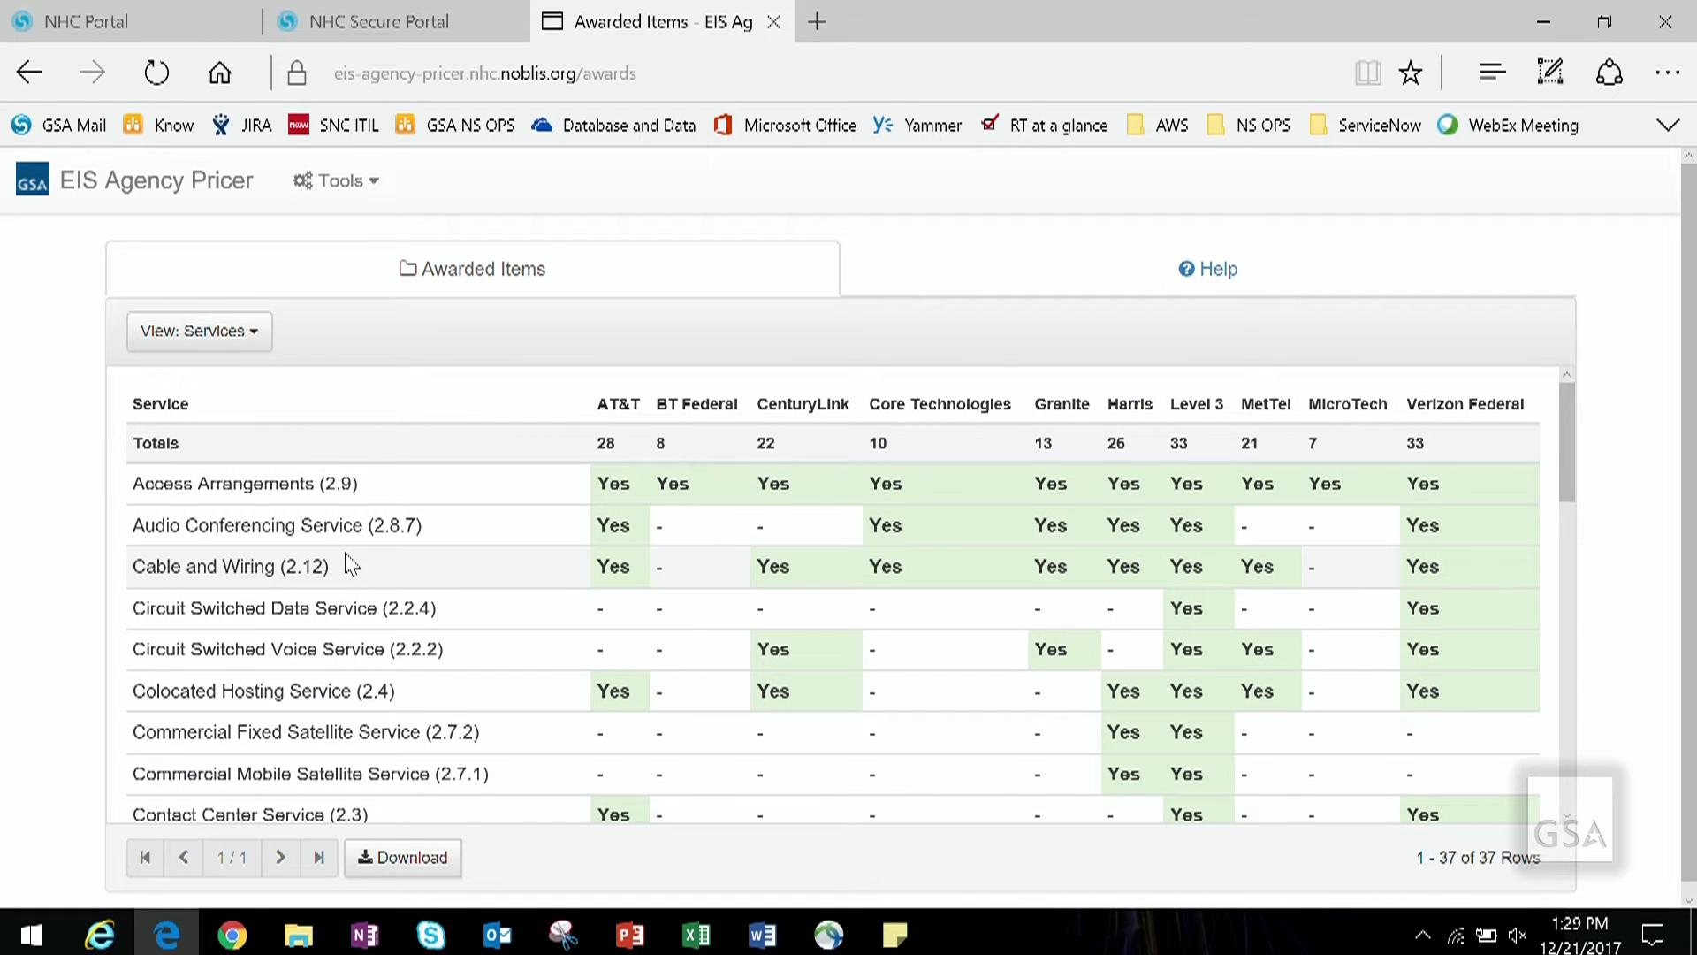
scroll(350, 559, "down", 1)
scroll(350, 561, "down", 1)
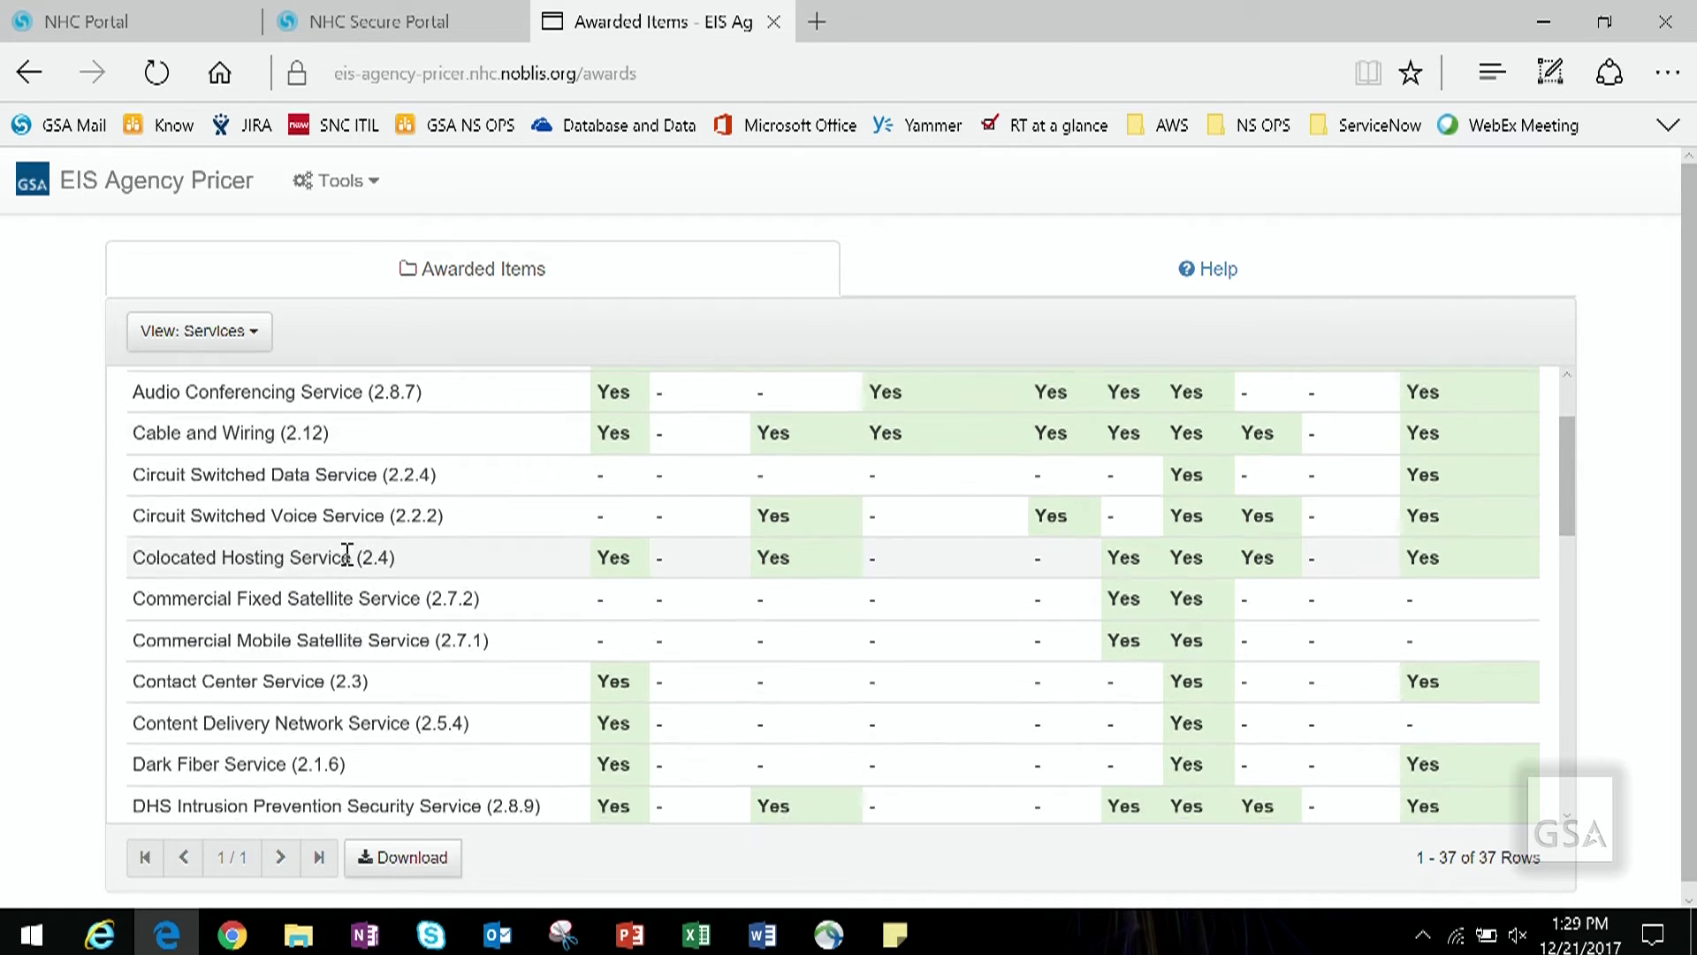
scroll(350, 559, "up", 2)
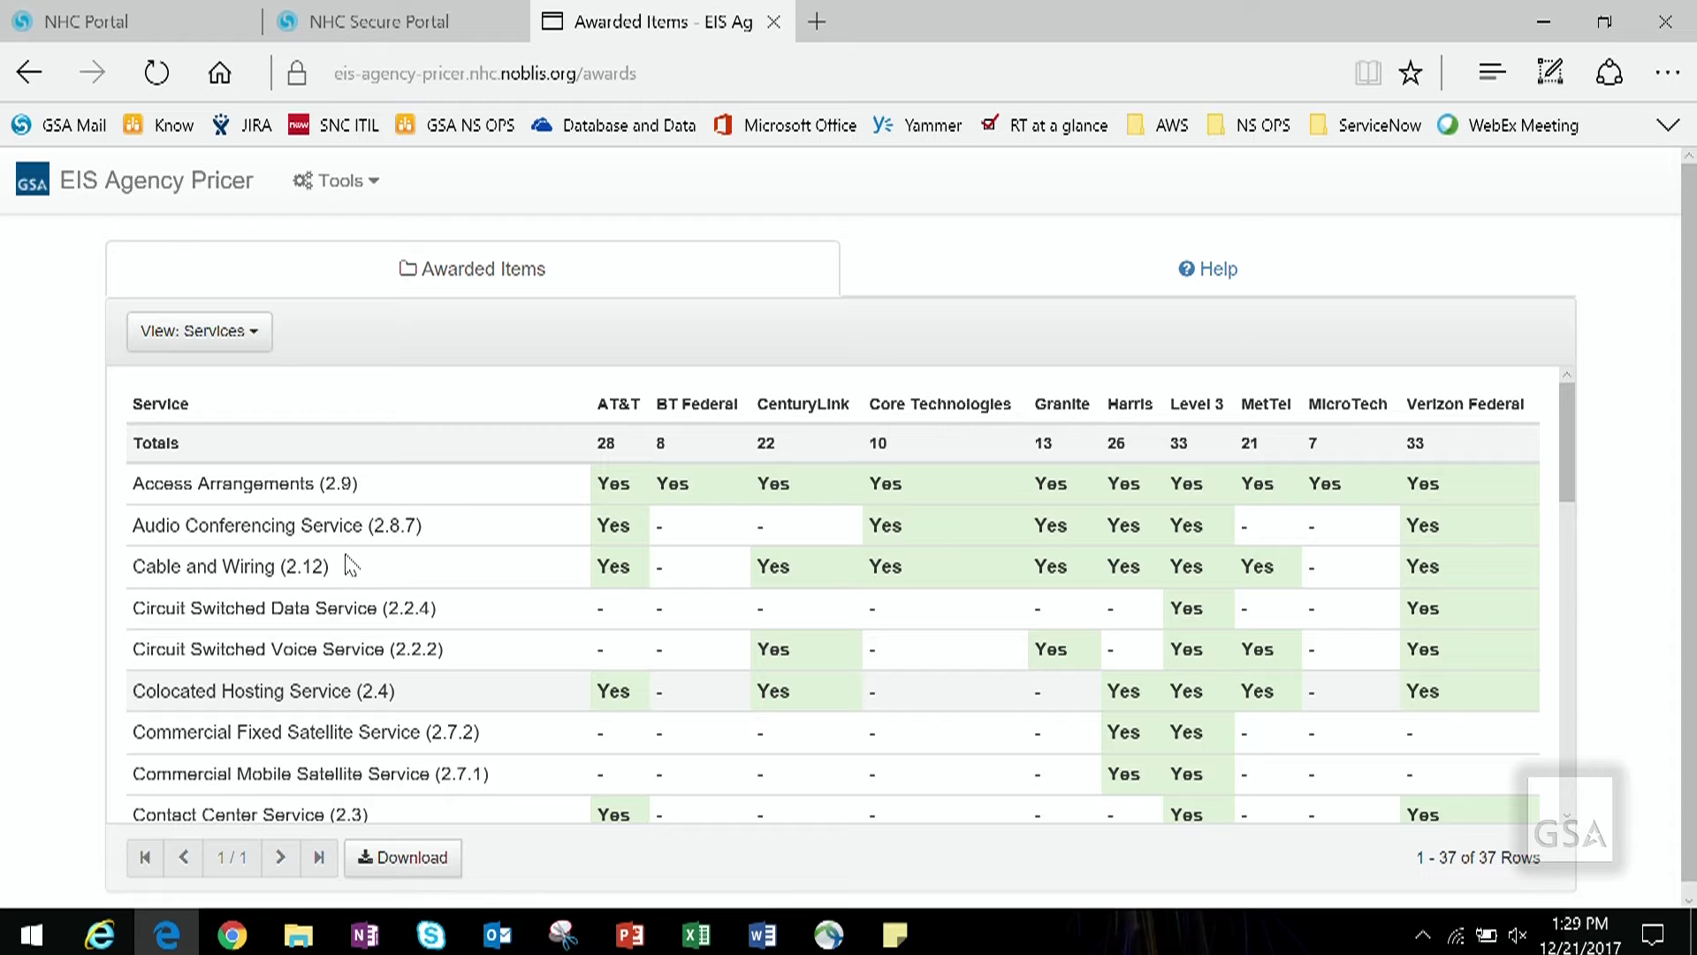
scroll(350, 566, "down", 2)
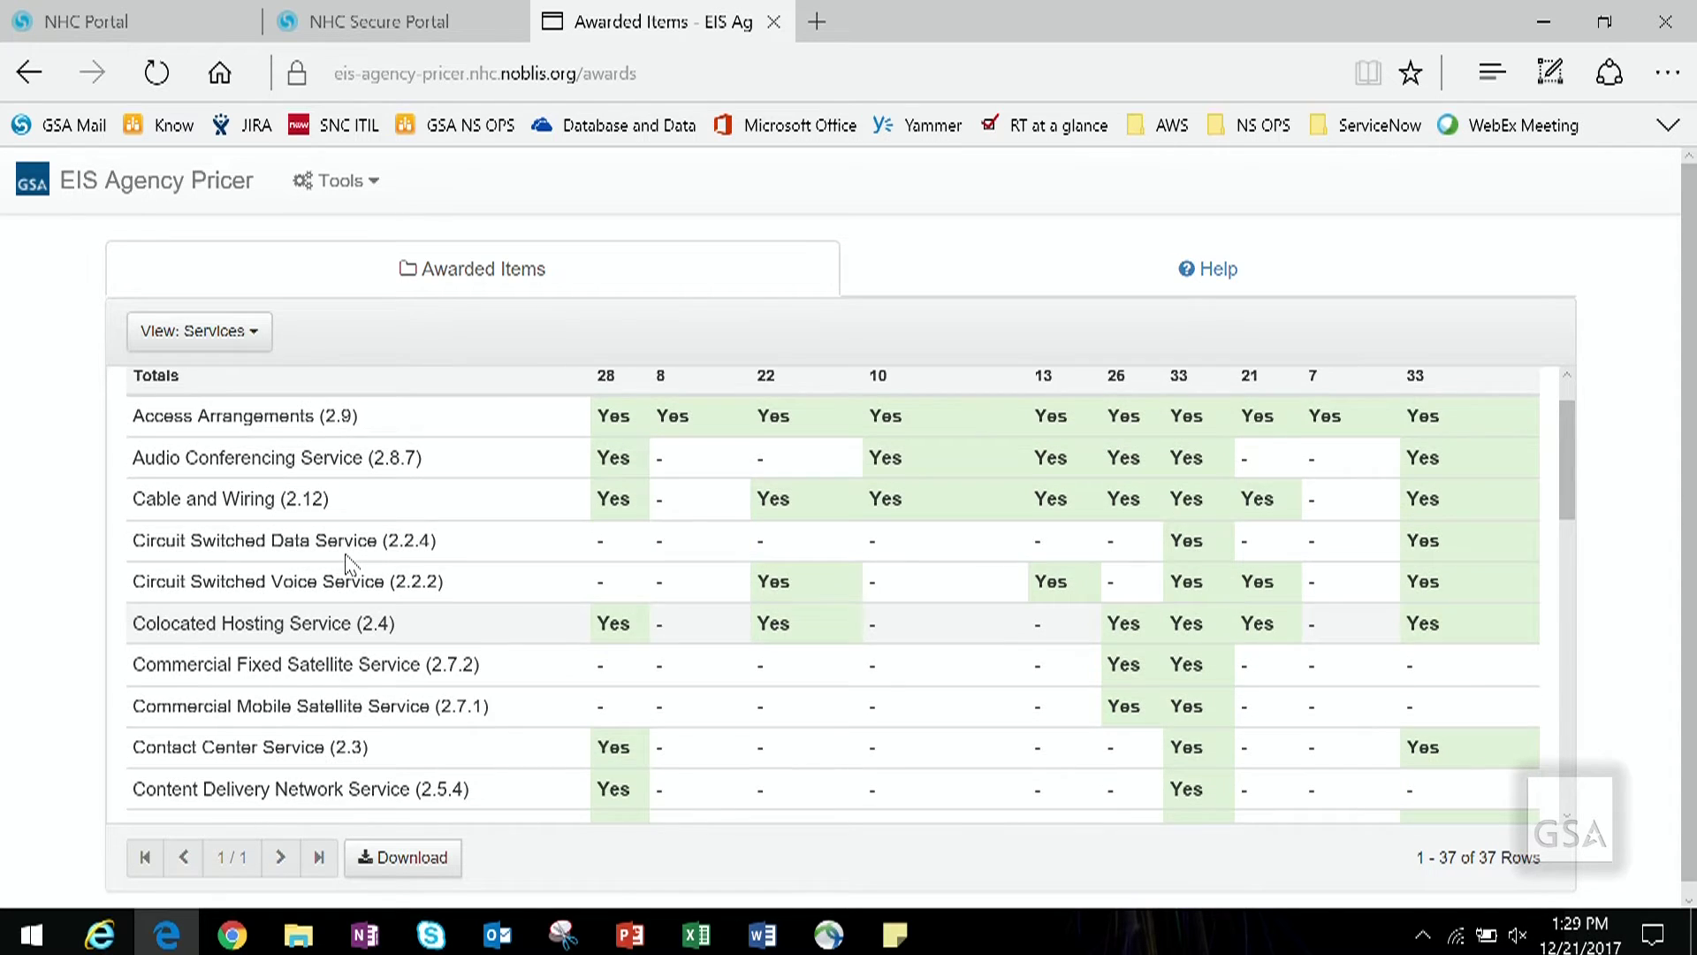
scroll(461, 508, "down", 1)
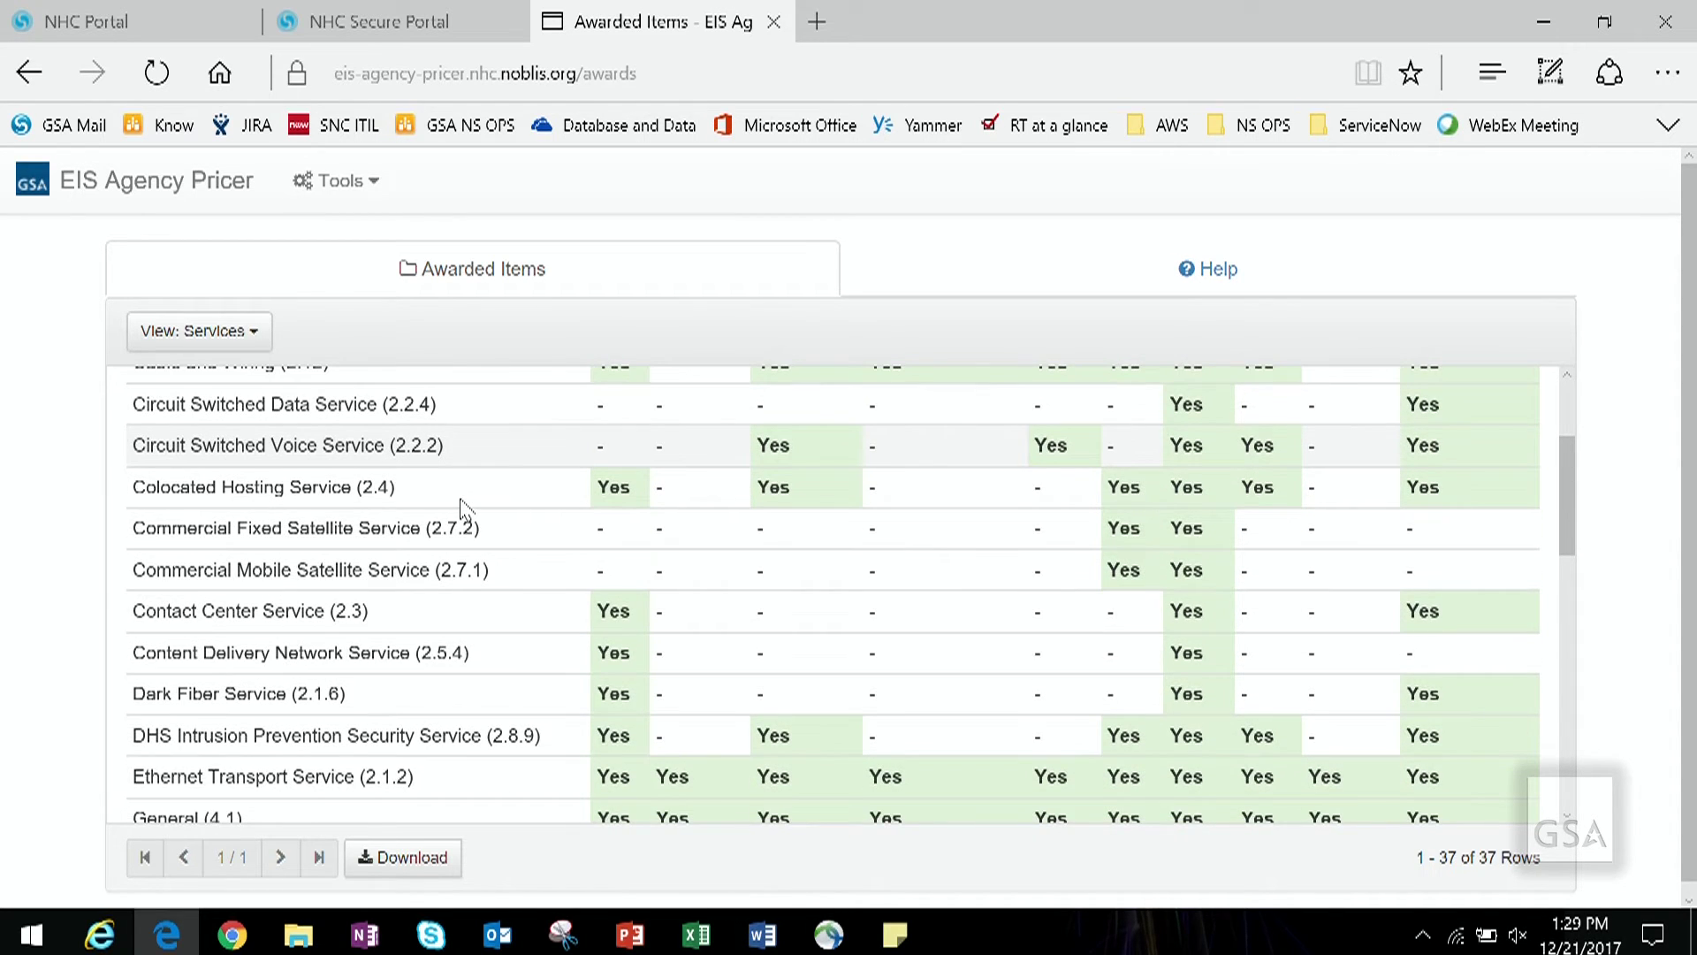
scroll(462, 509, "down", 2)
scroll(462, 508, "down", 1)
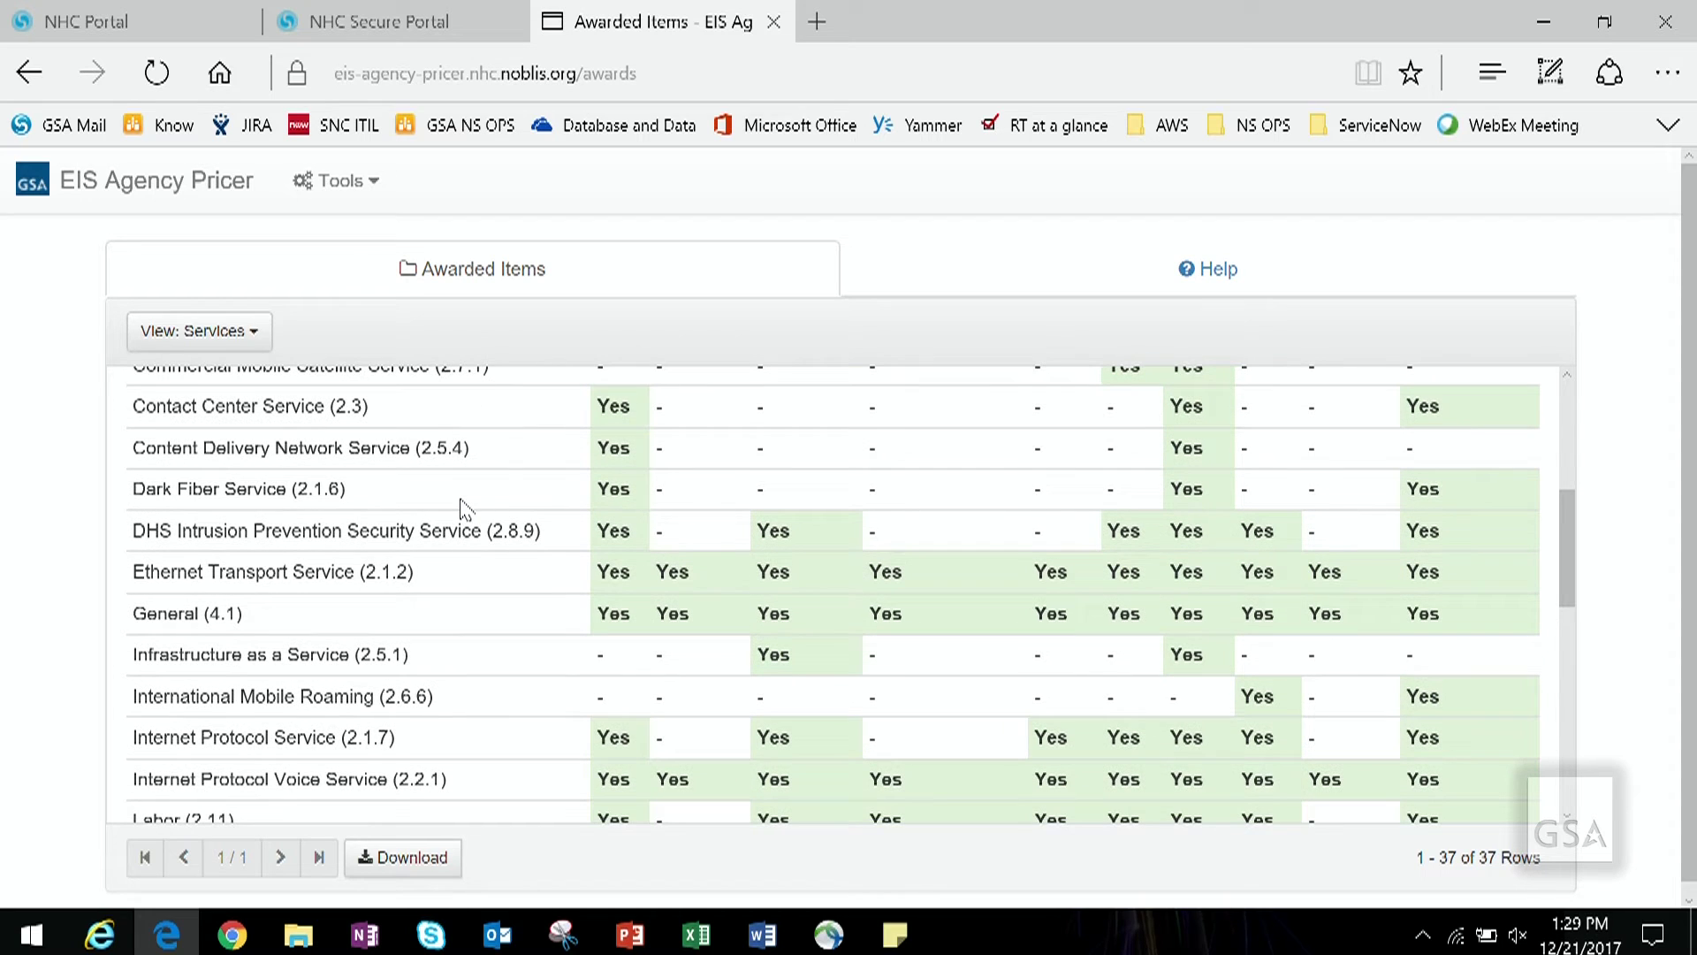
scroll(464, 510, "down", 1)
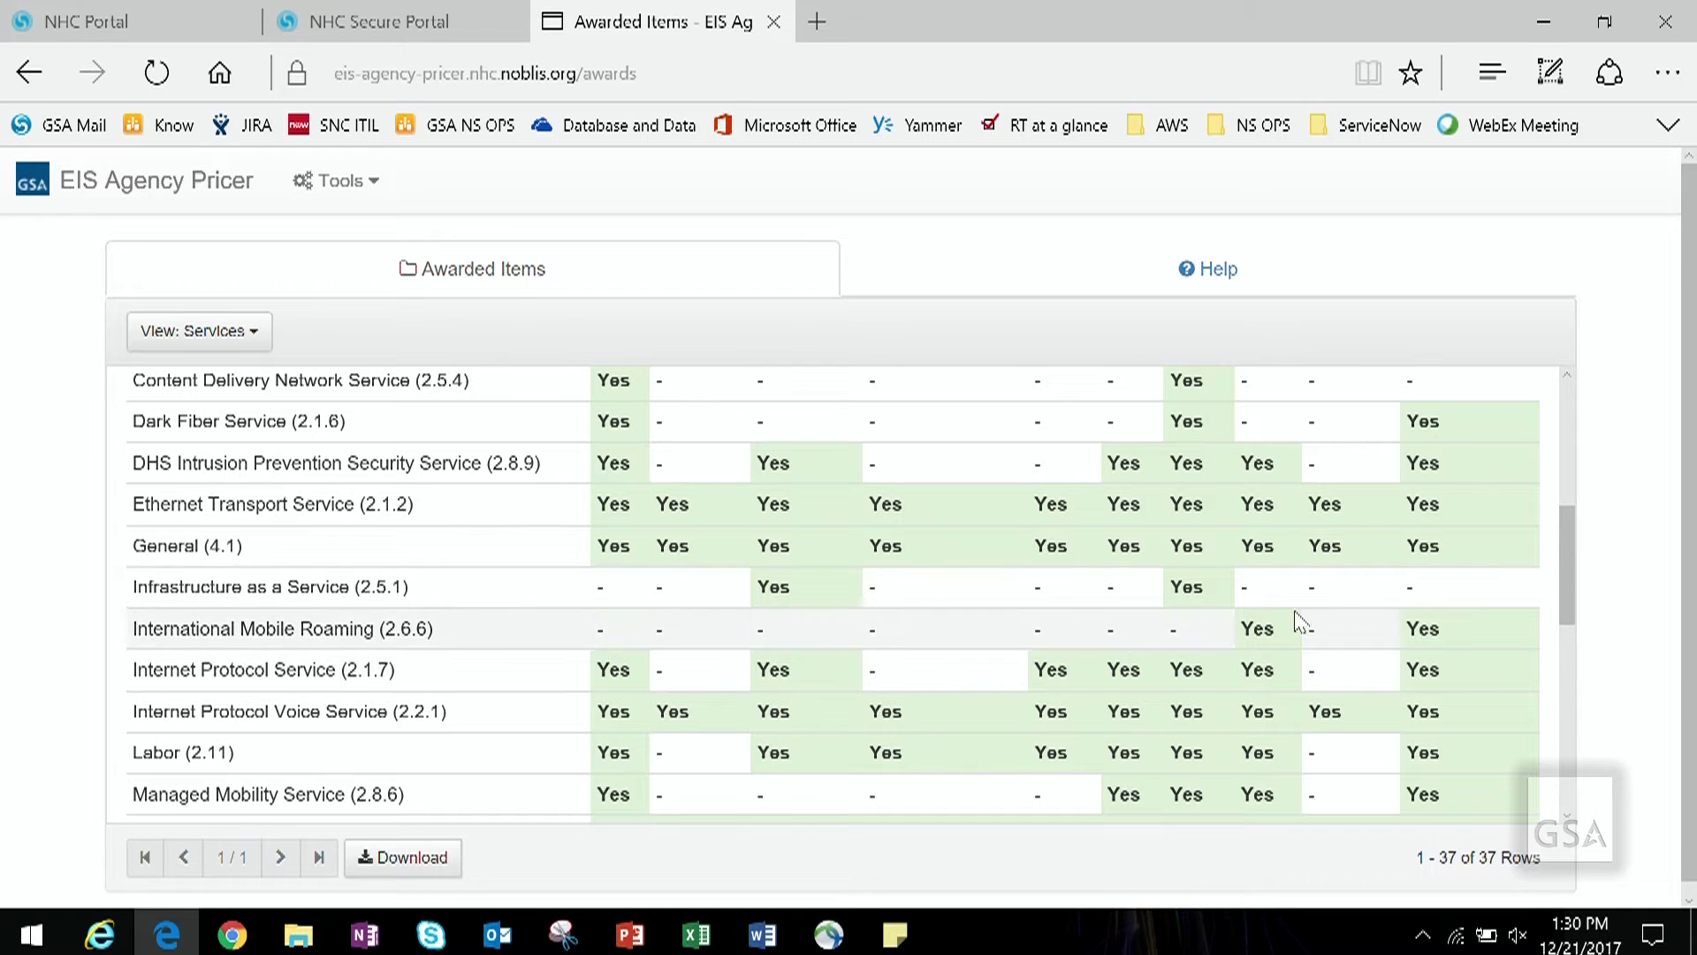
Step: Switch Awarded Items to the Vendor CBSAs view and select Verizon Federal as vendor
left_click(268, 333)
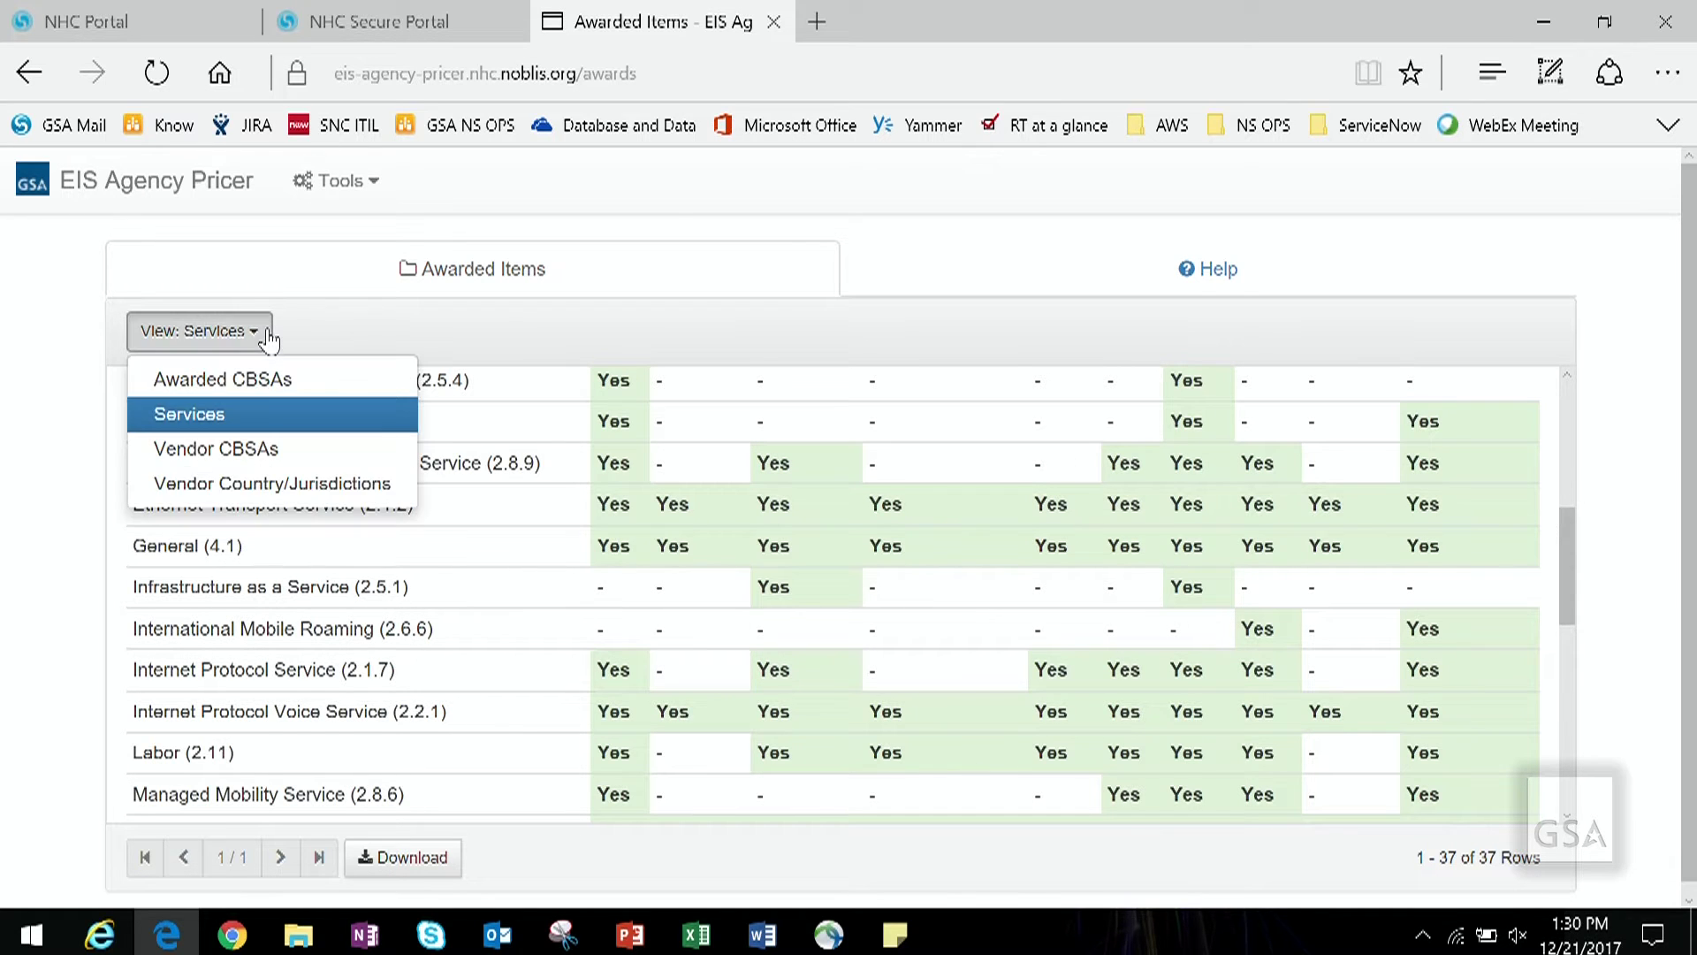
left_click(259, 453)
scroll(265, 468, "up", 5)
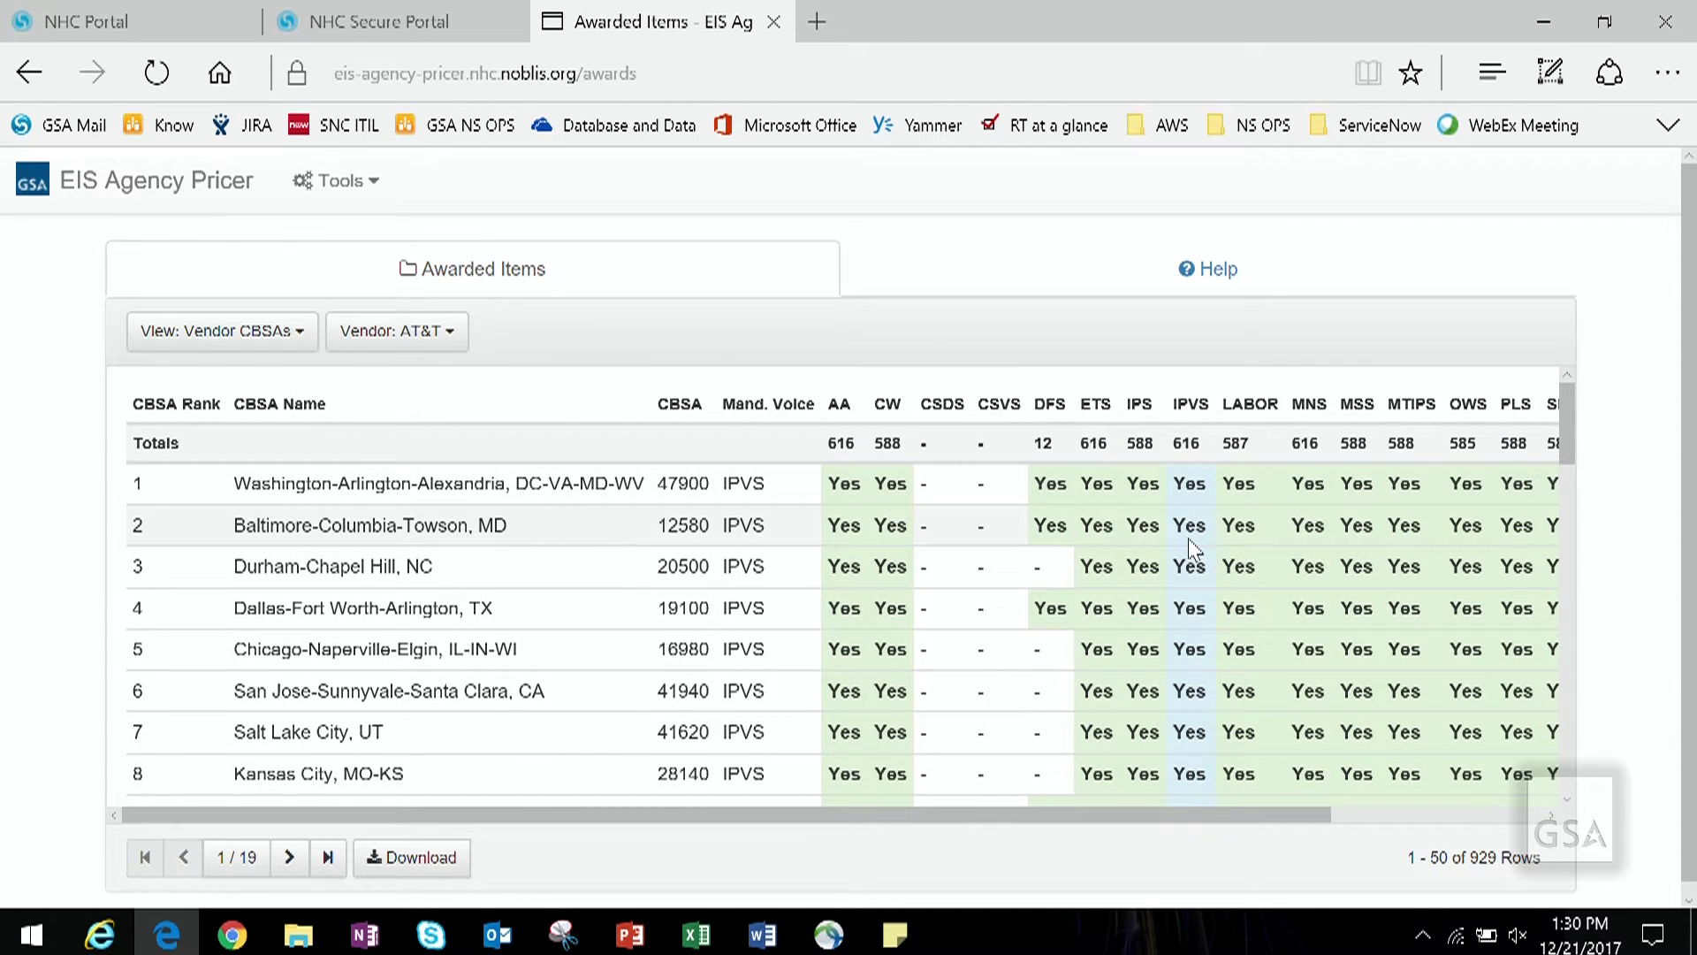
mouse_move(1190, 541)
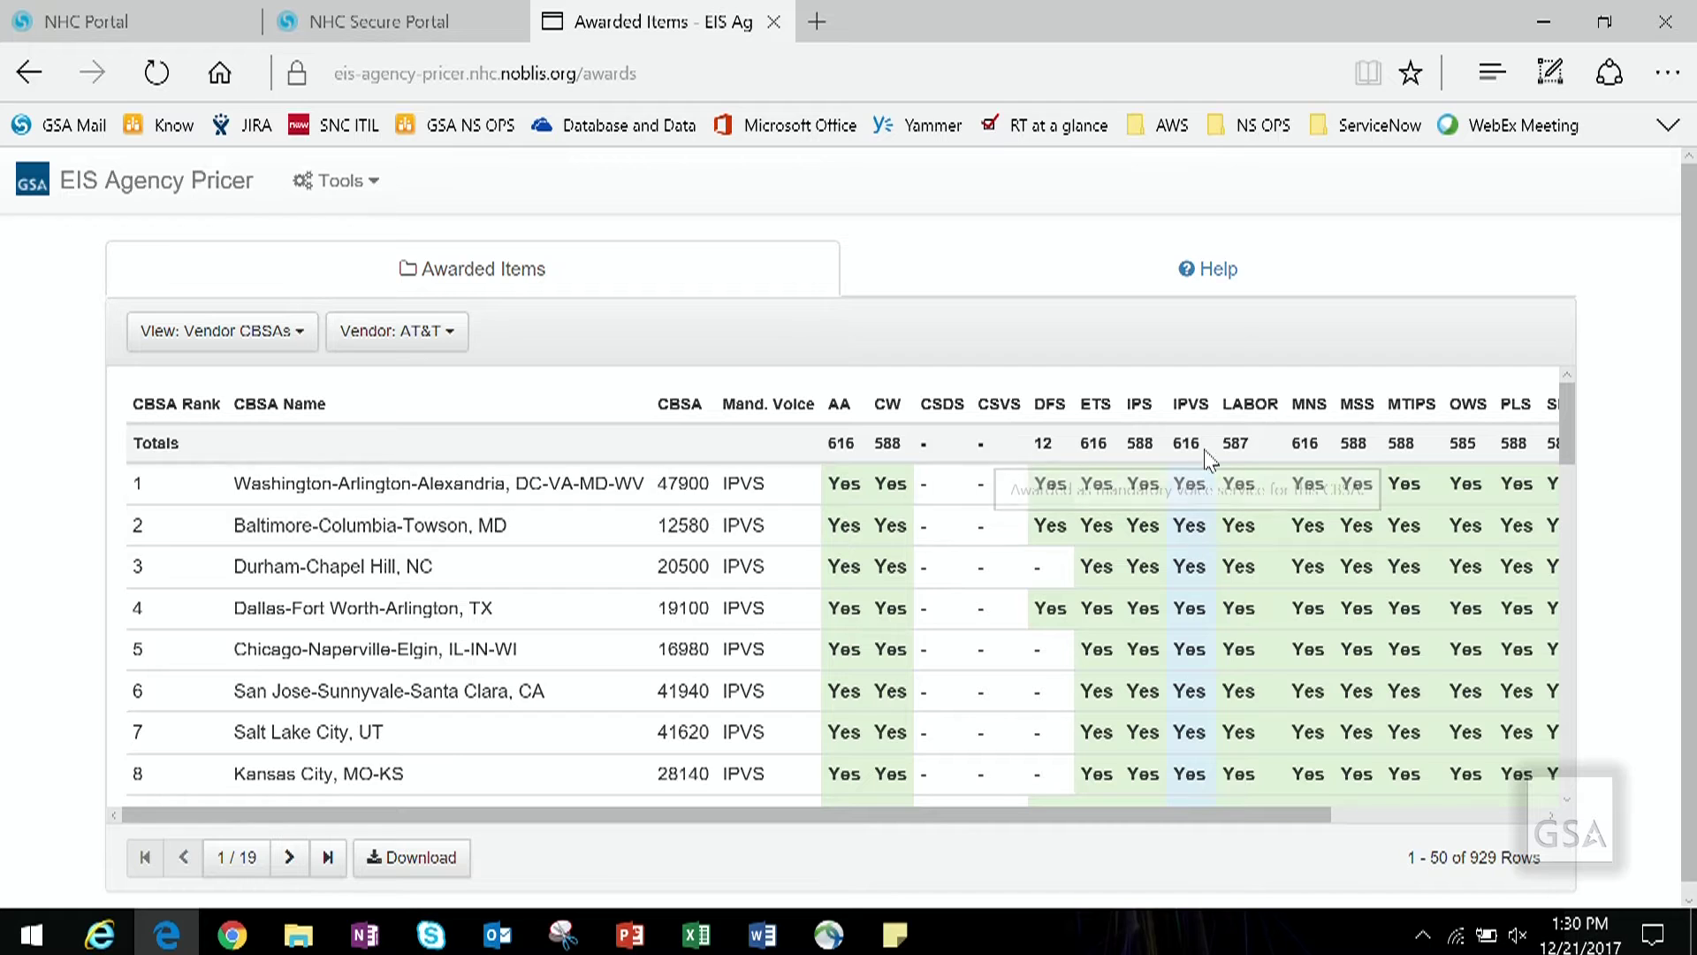
mouse_move(1212, 428)
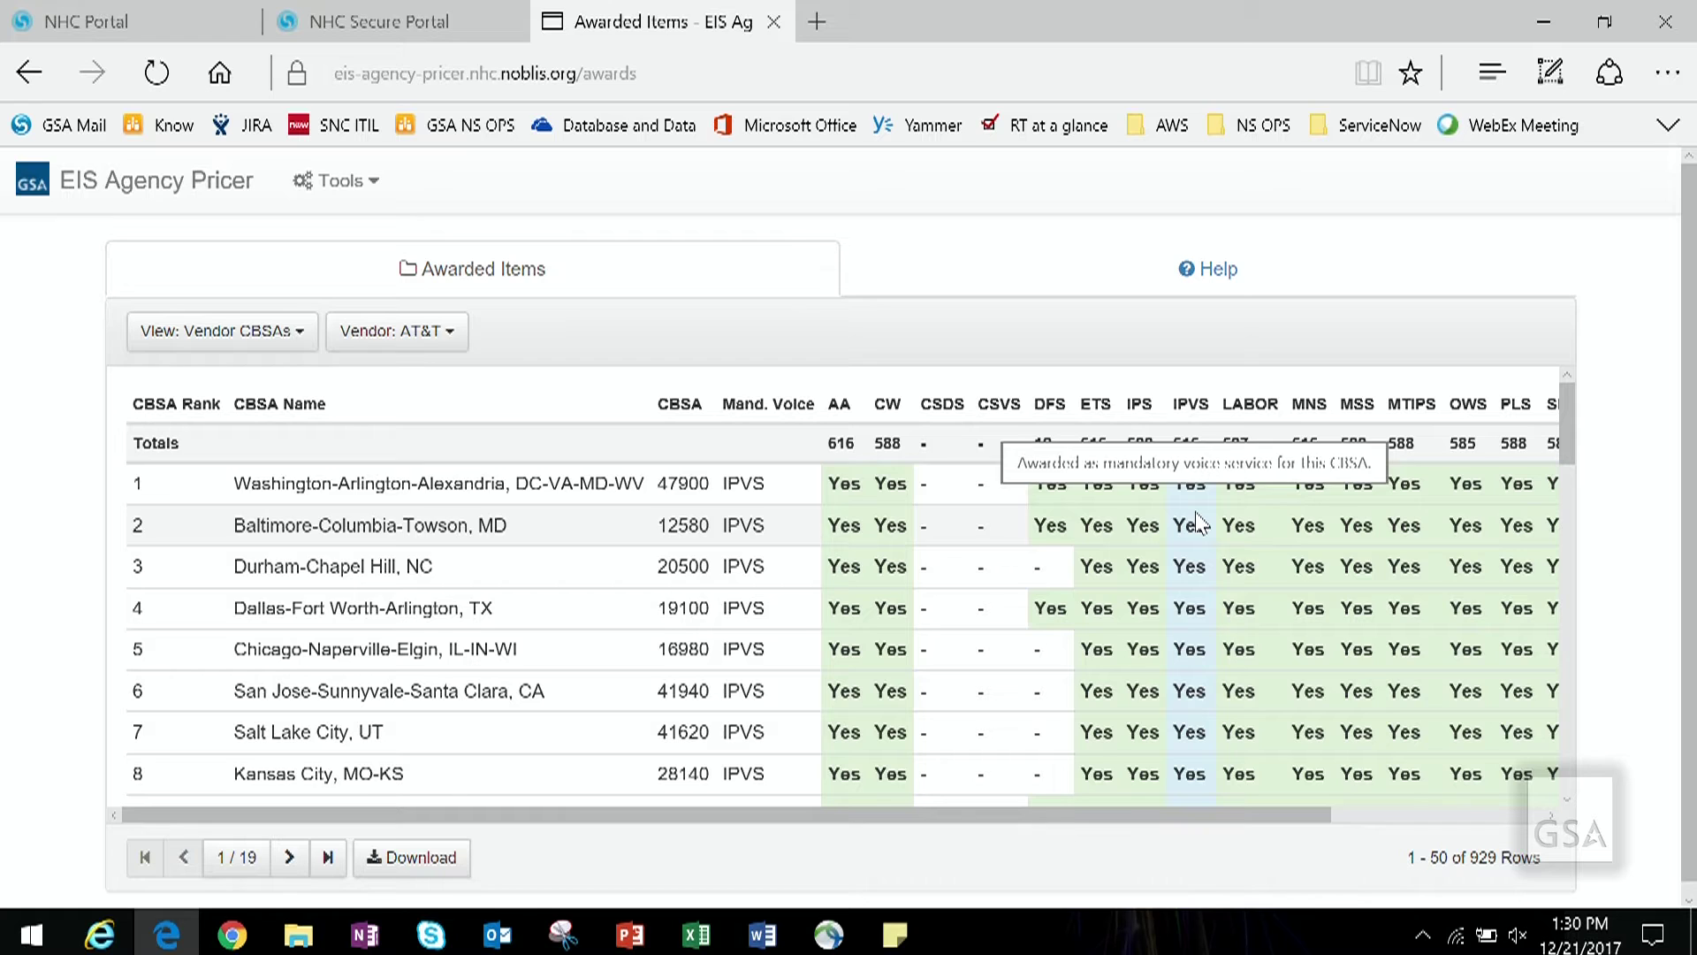
left_click(431, 341)
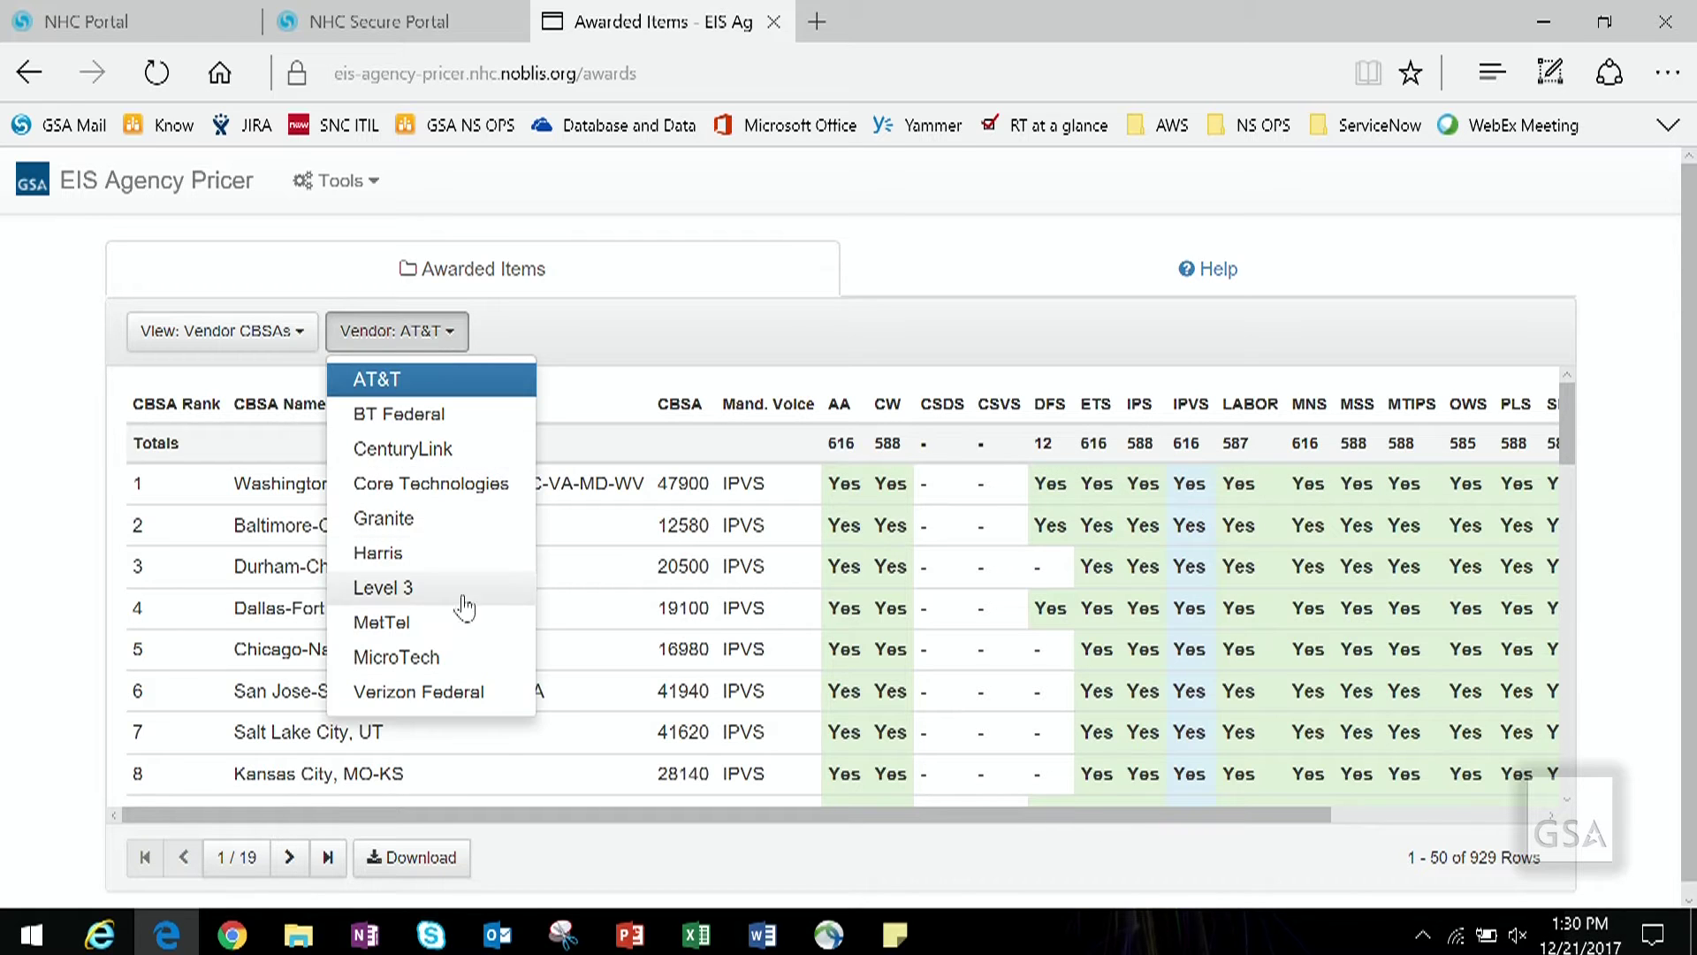
left_click(442, 691)
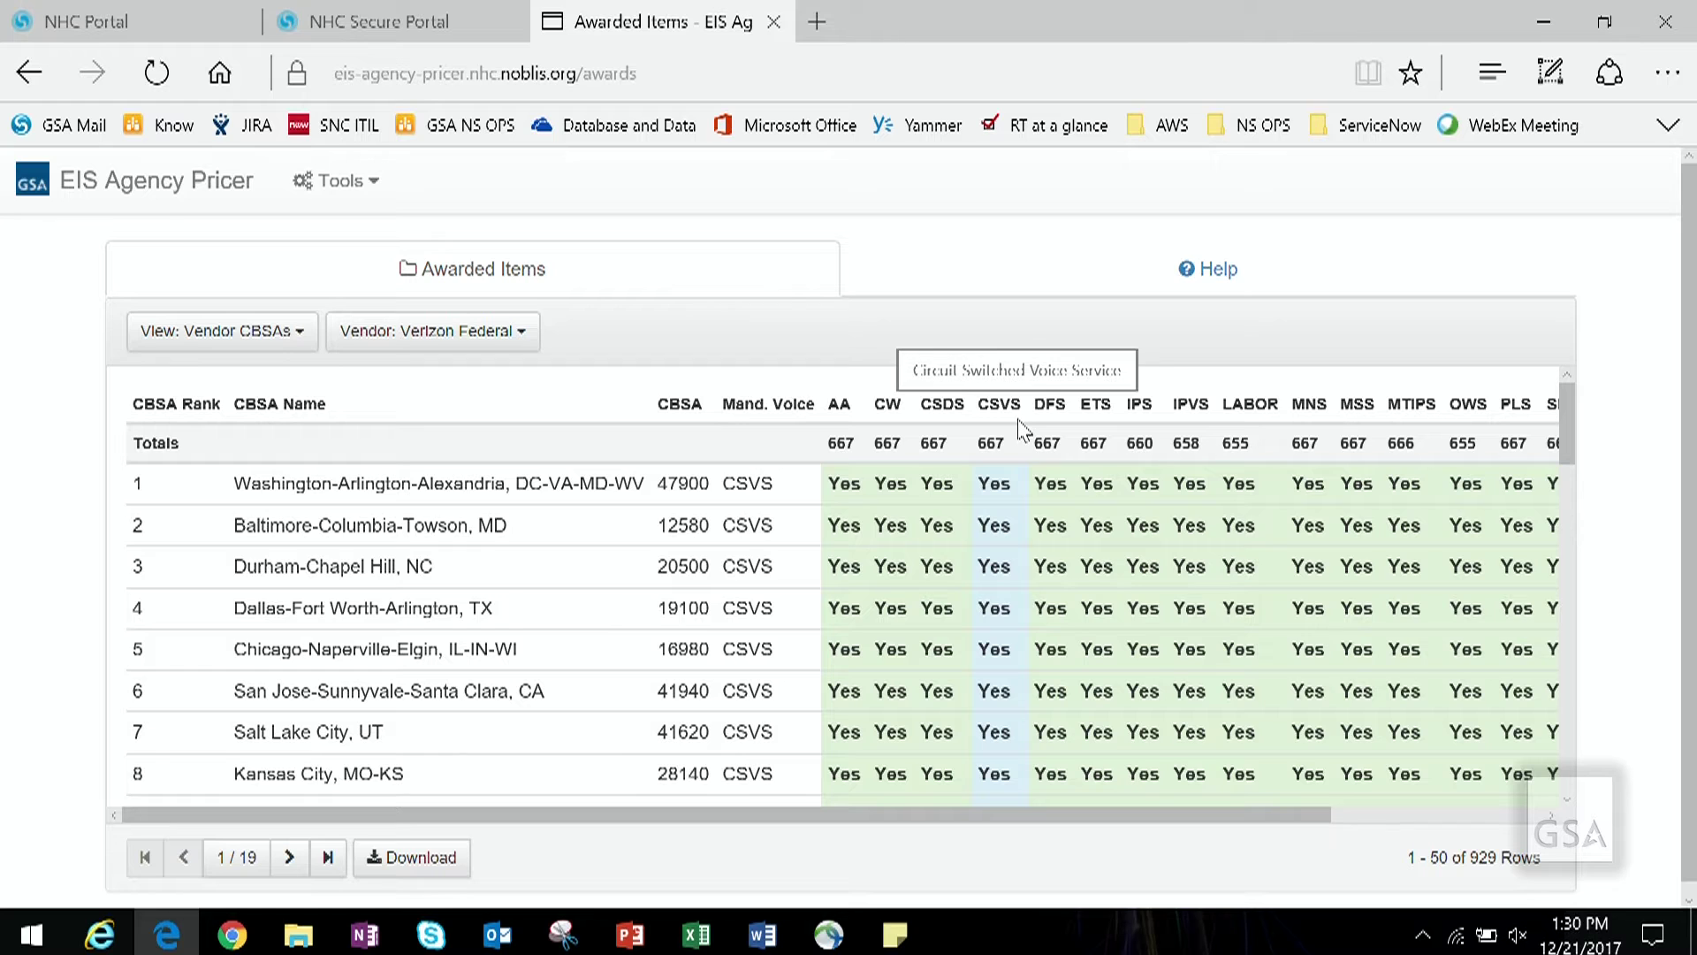
left_click(305, 331)
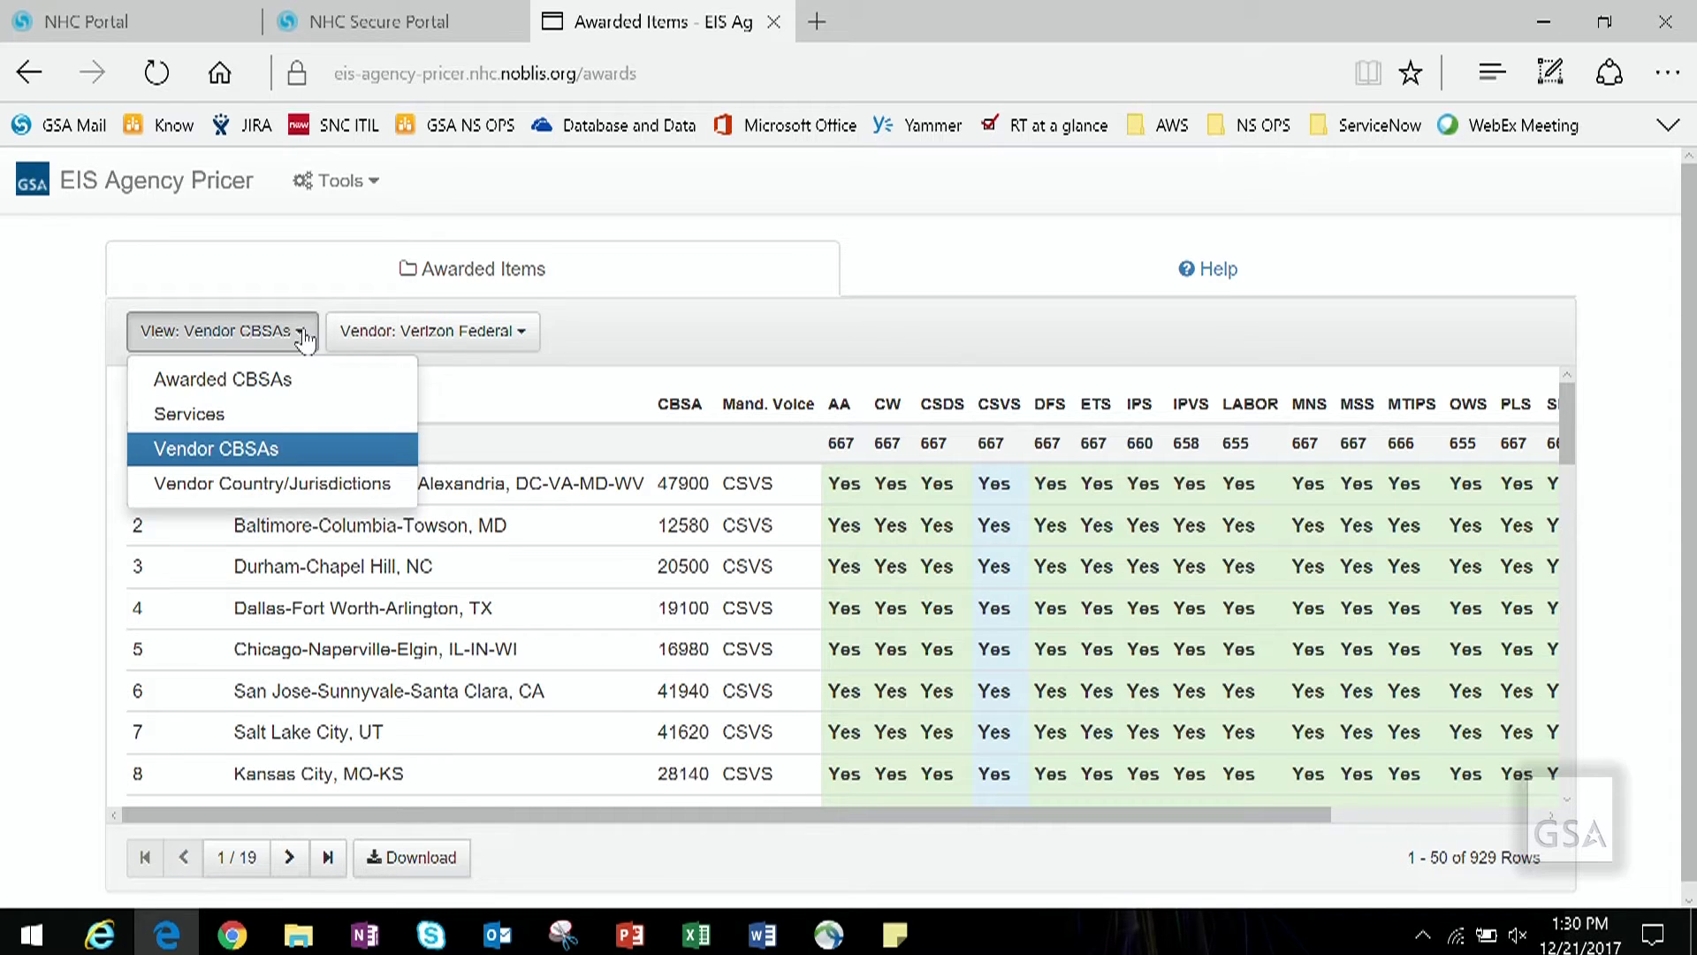
Step: In Vendor Country/Jurisdictions view, show AT&T then Level 3 awards and download Level 3's CSV
left_click(273, 484)
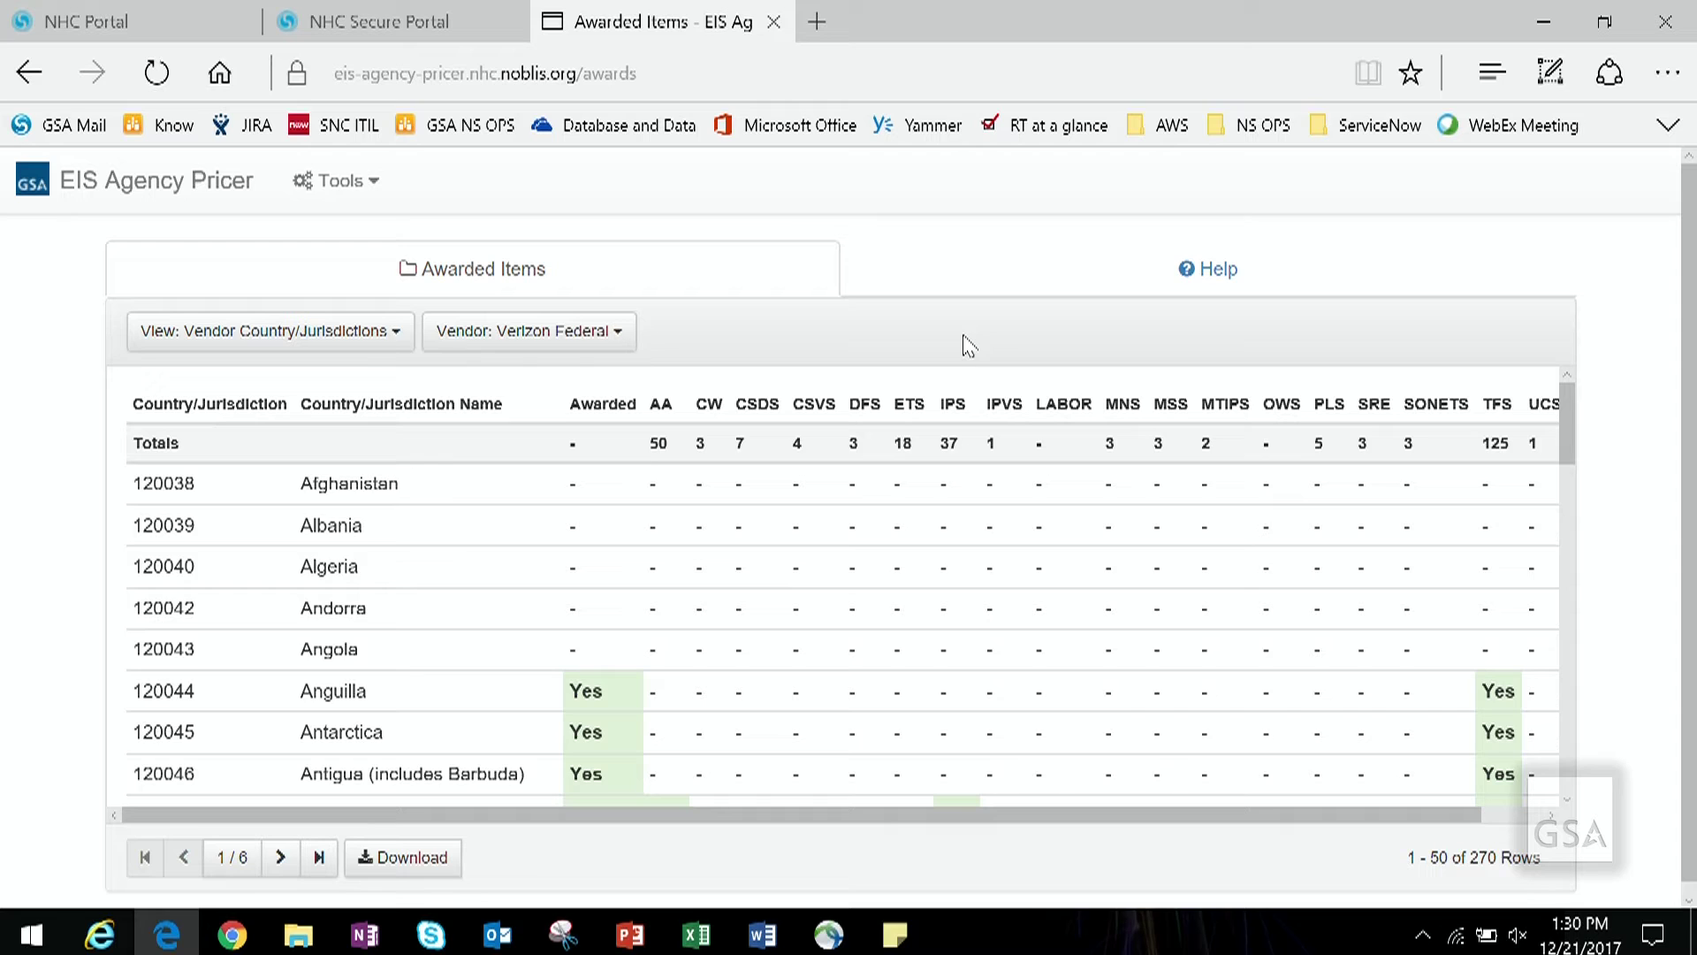
left_click(629, 340)
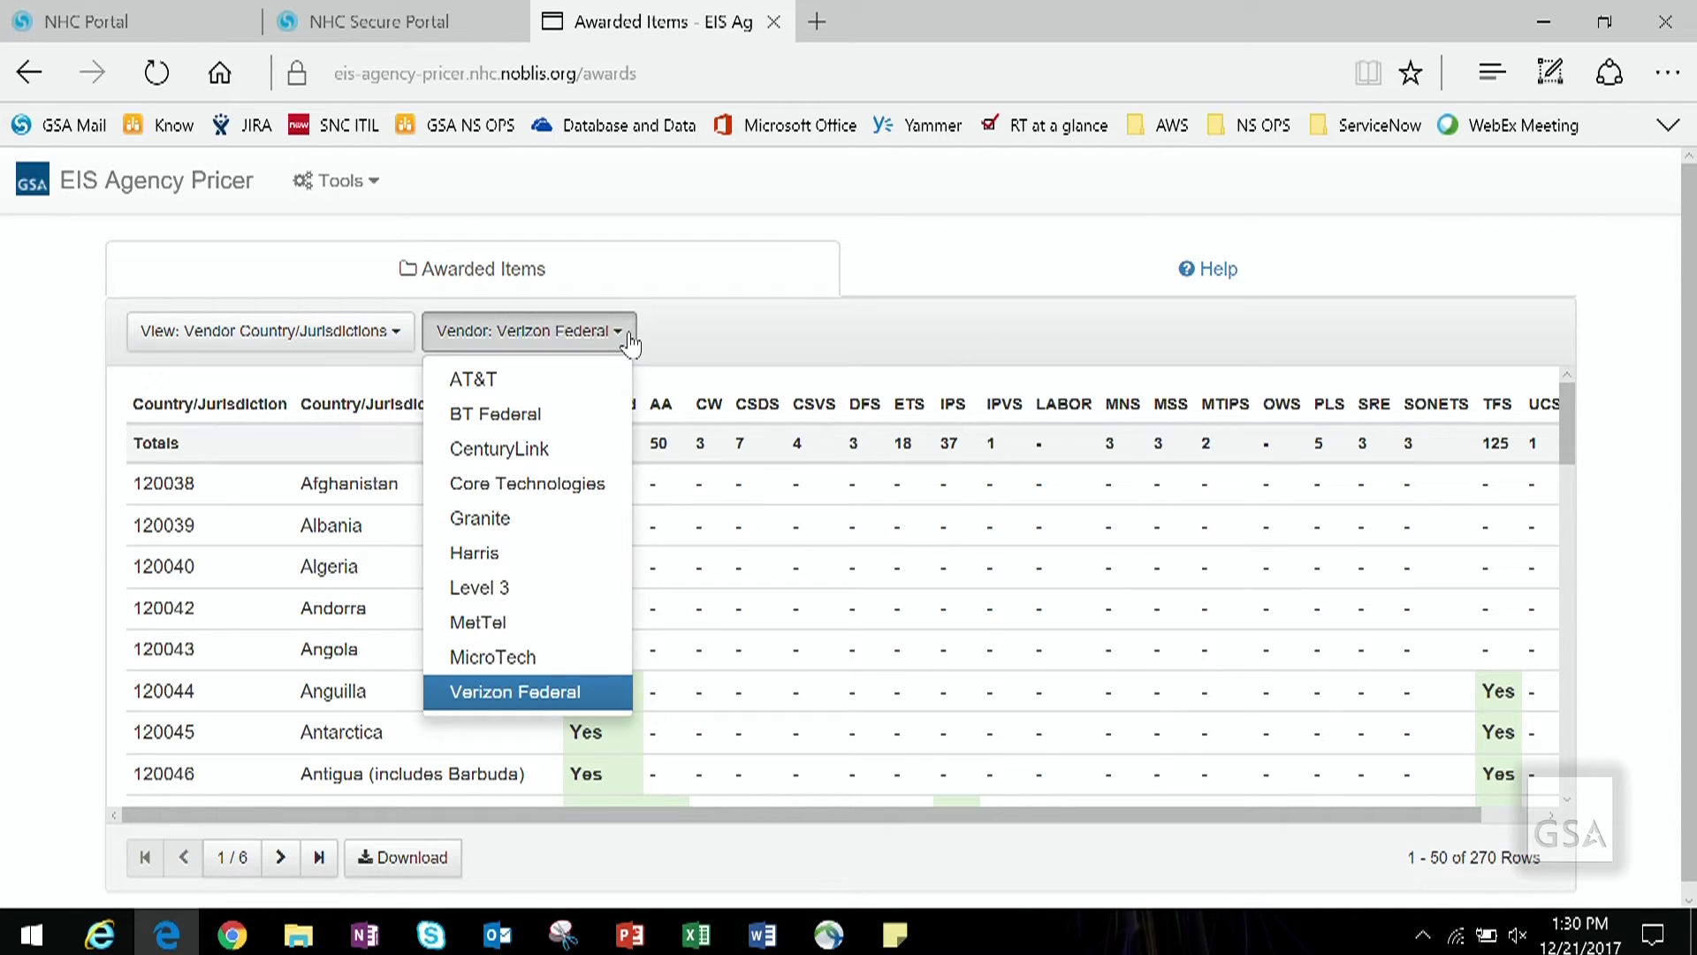
left_click(588, 383)
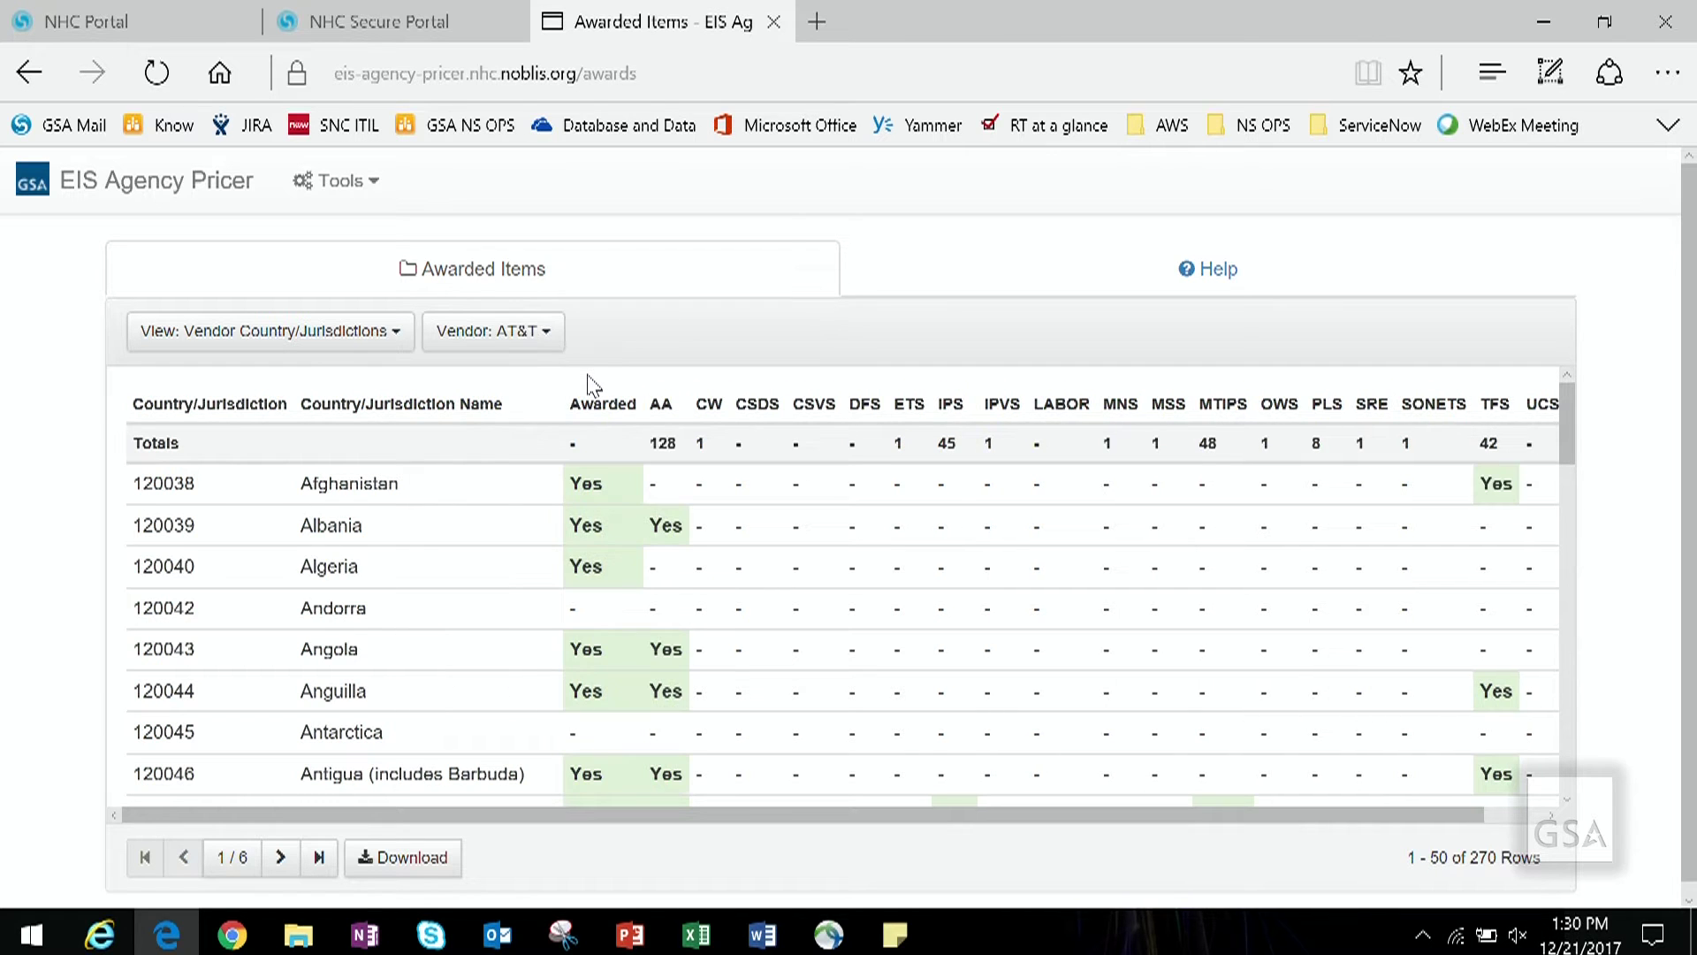
left_click(550, 341)
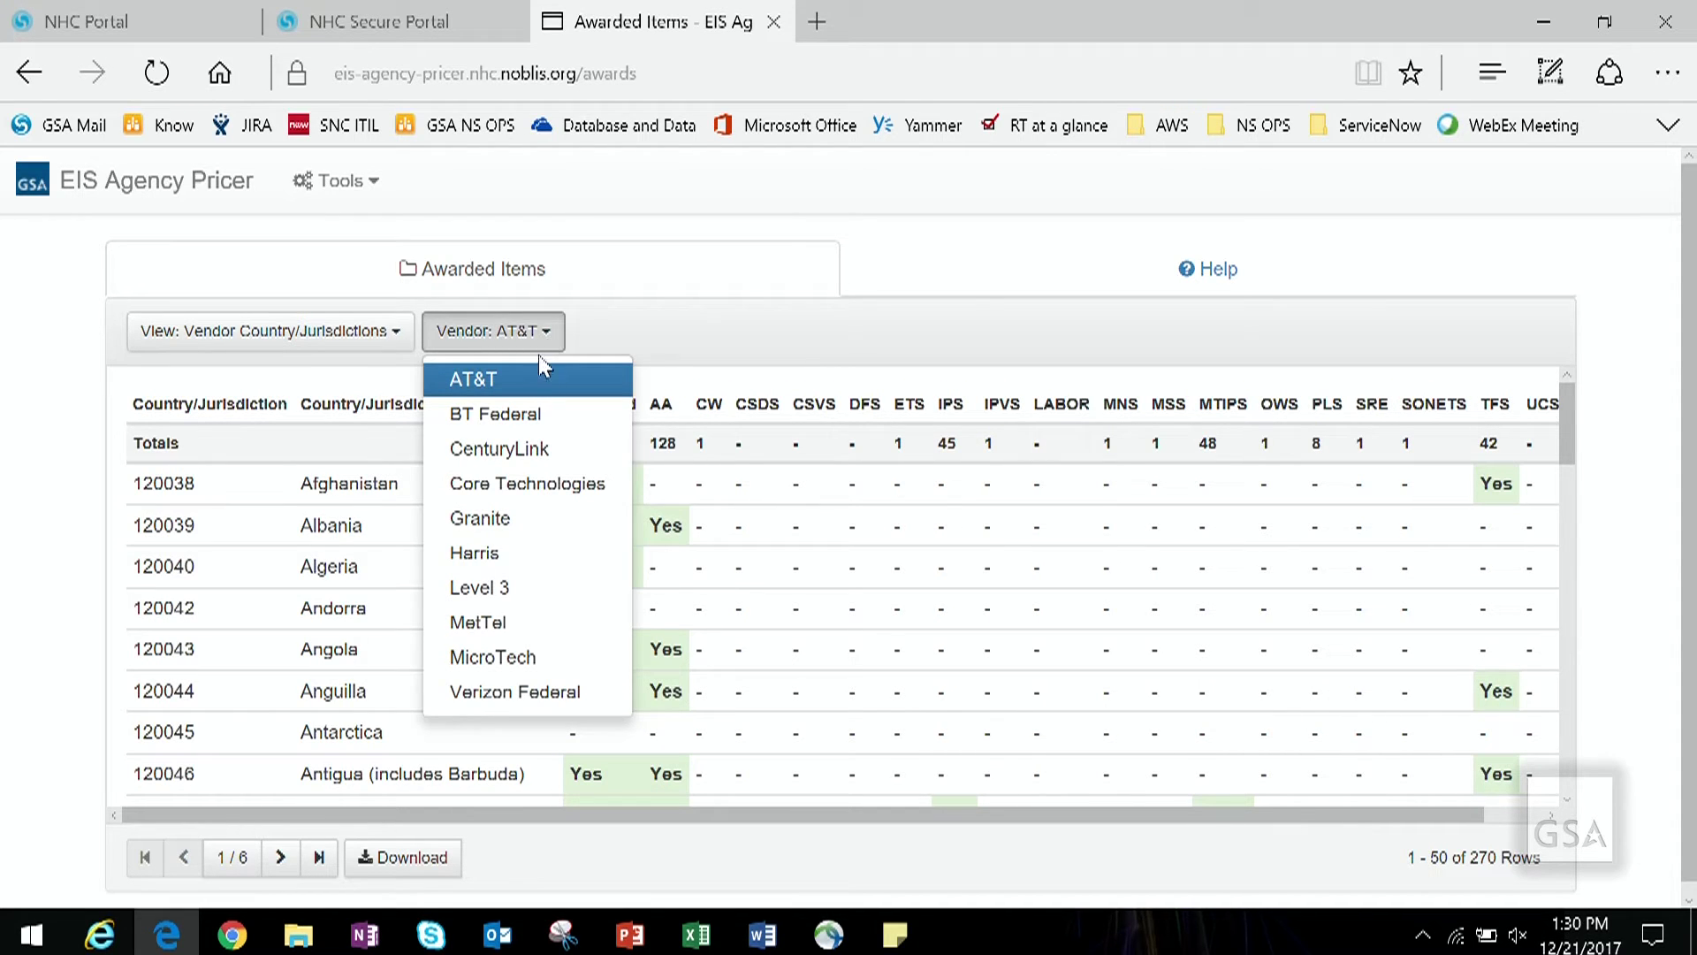
left_click(495, 590)
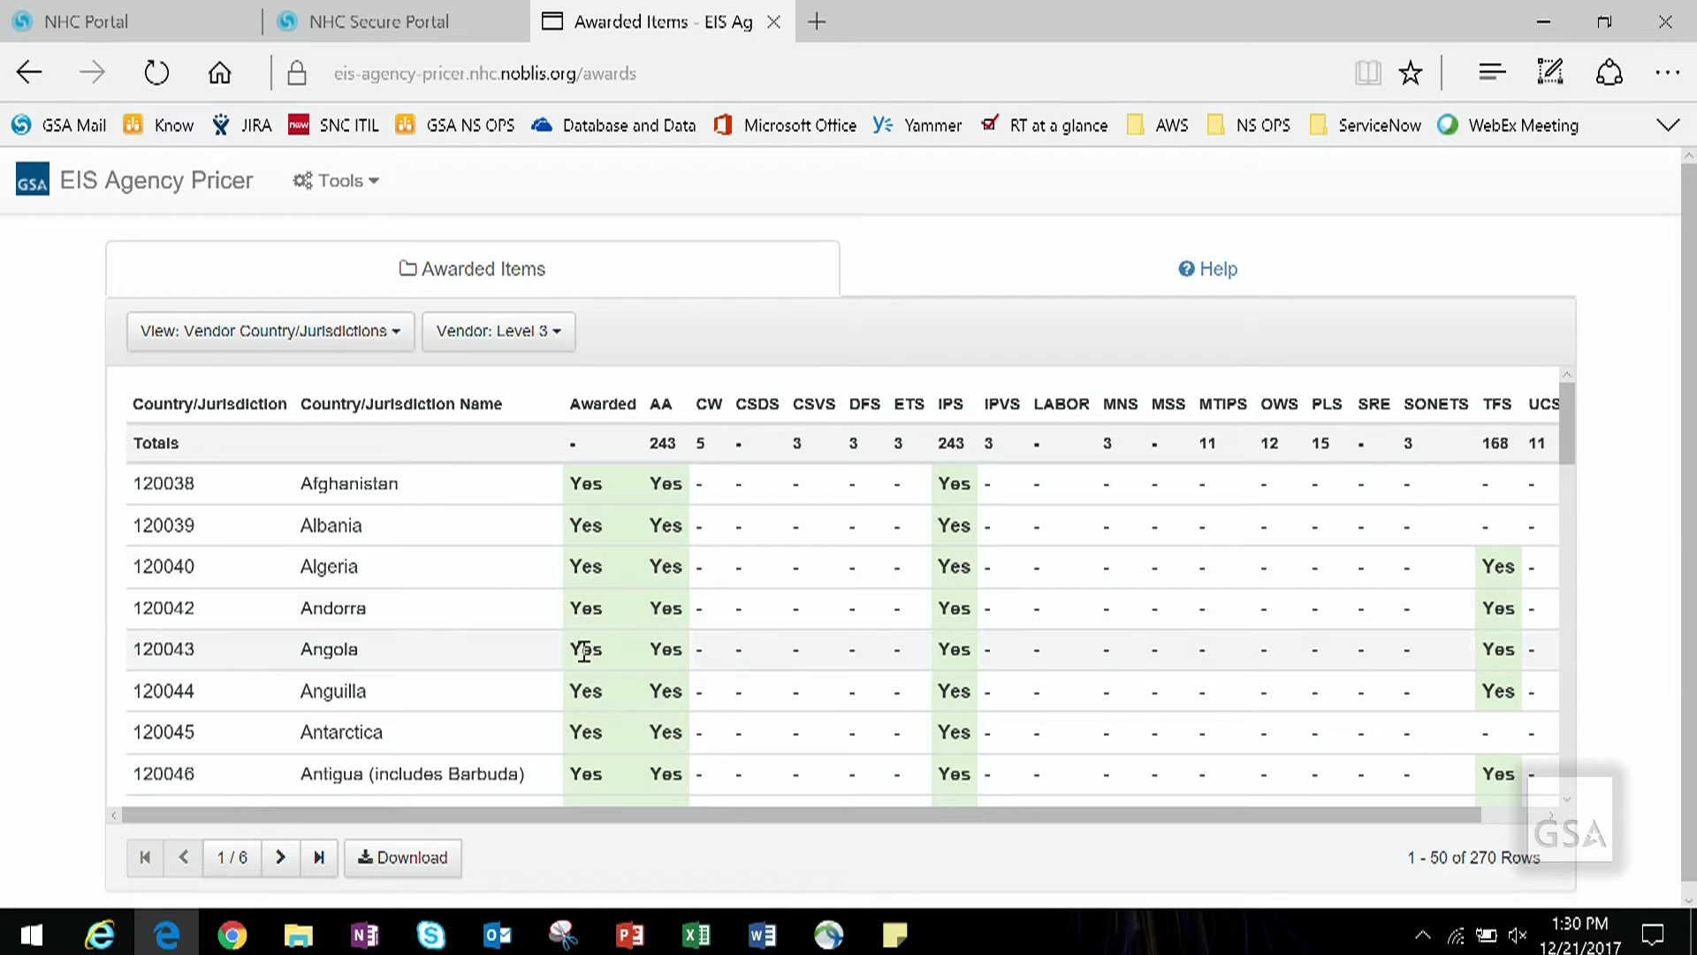
left_click(412, 857)
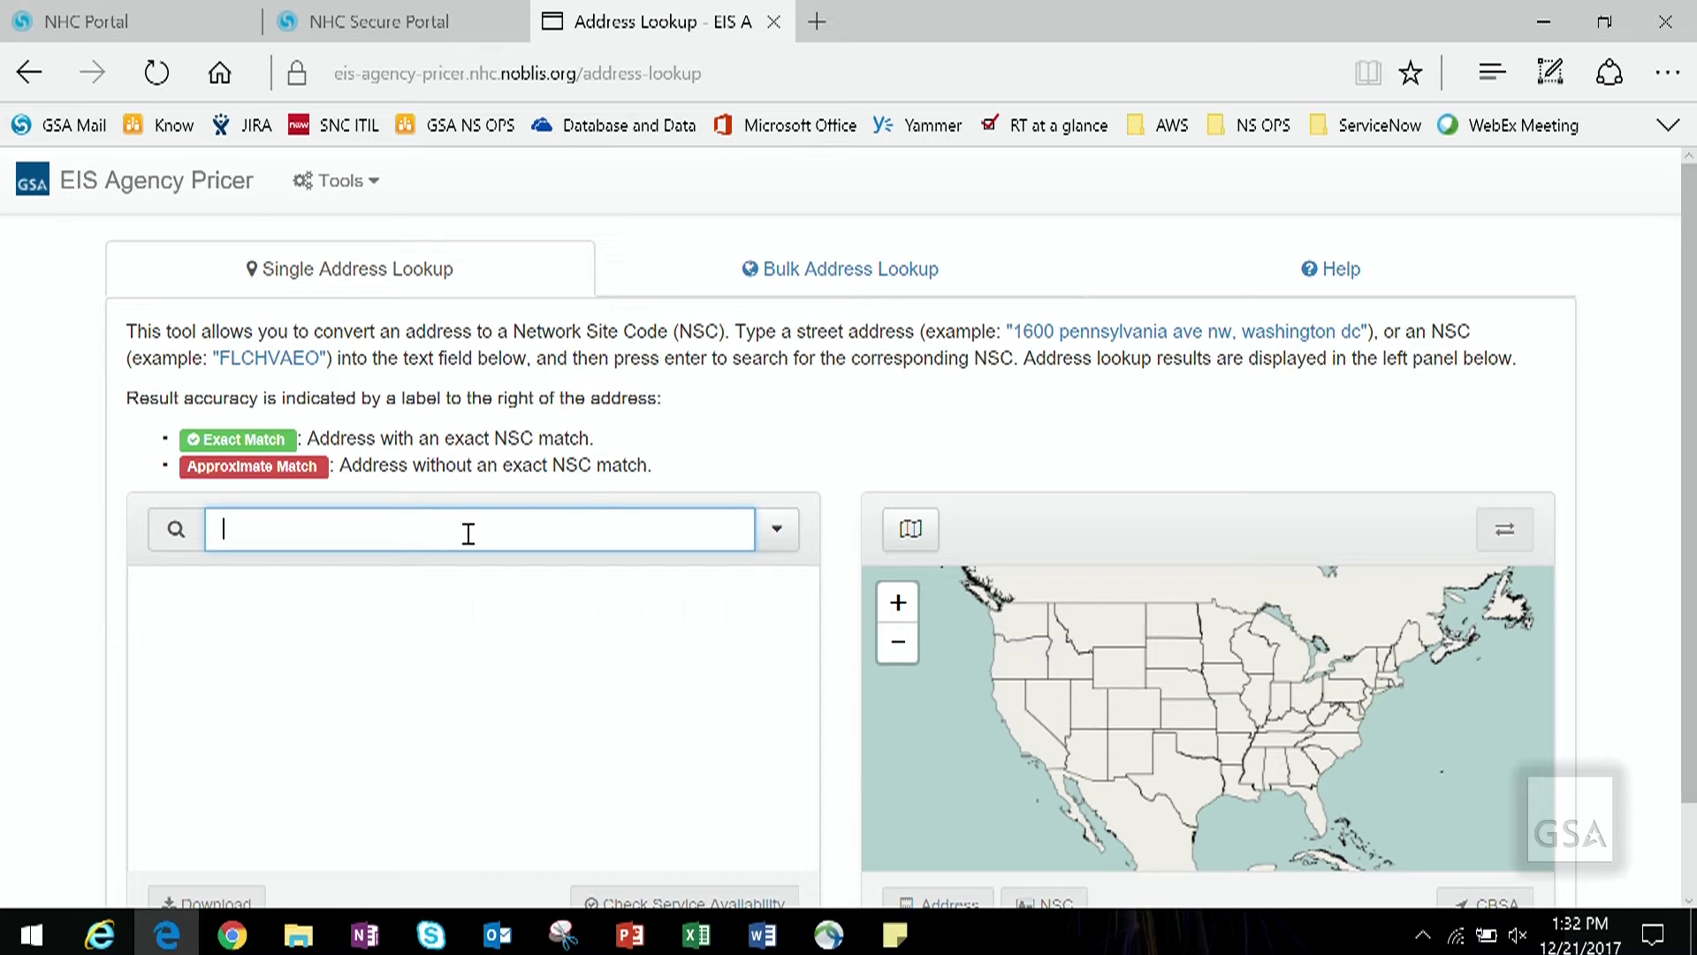
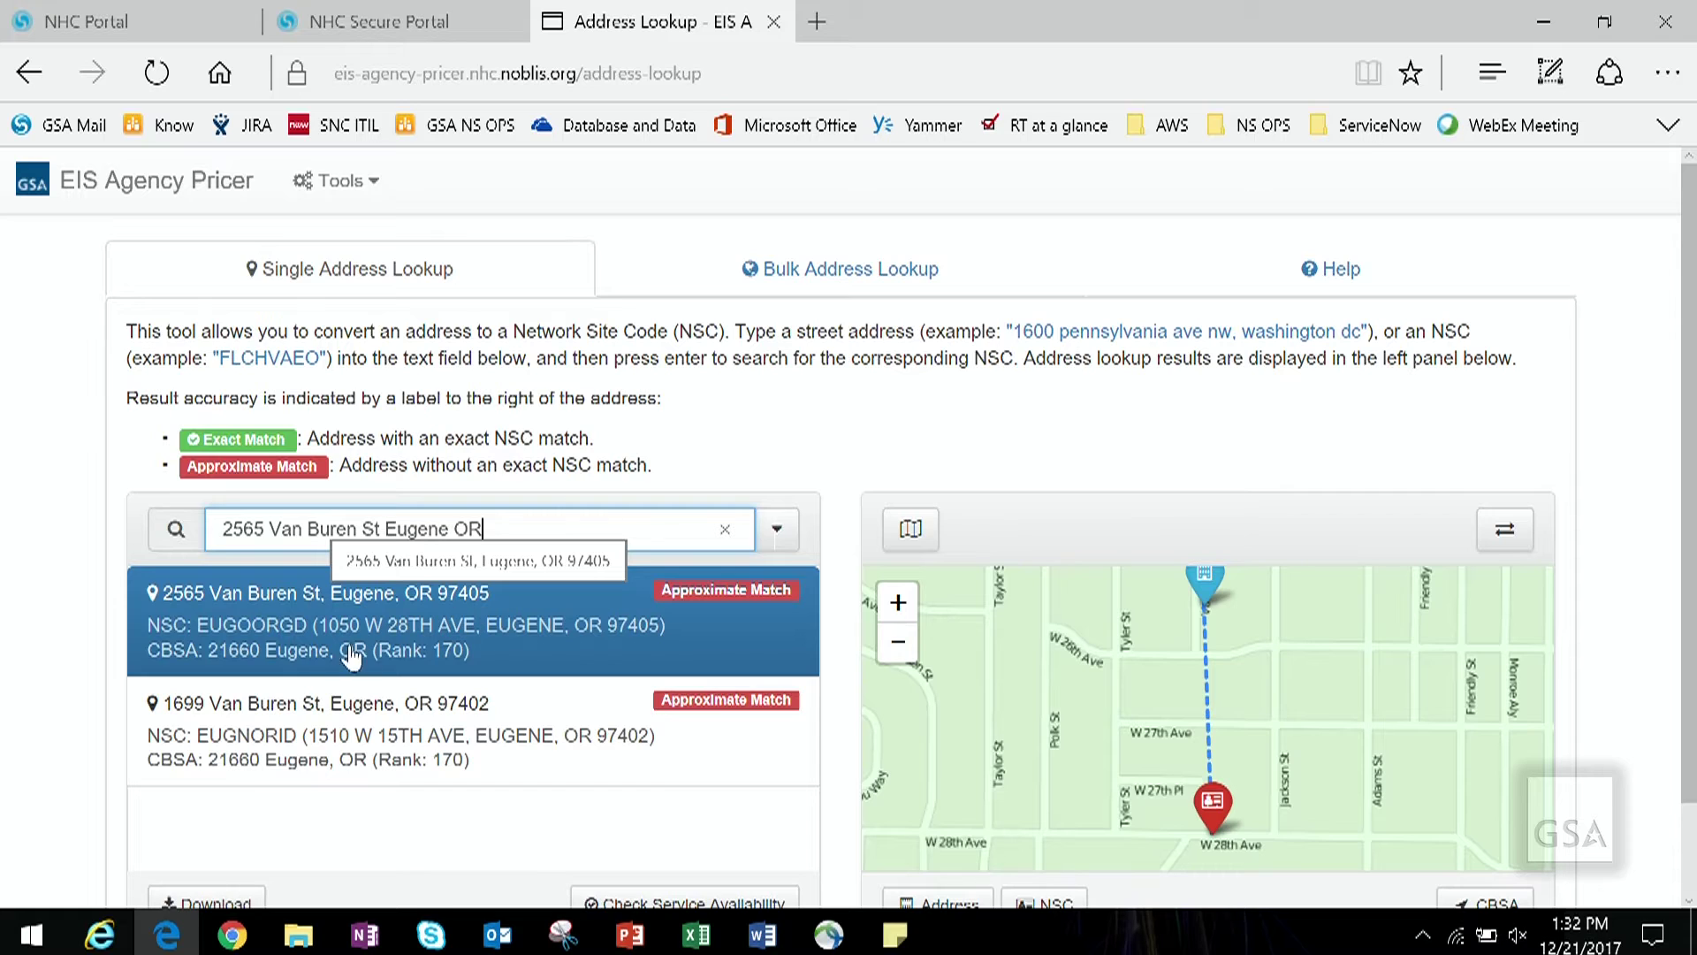
Step: Locate the Van Buren St address, its NSC site and the CBSA outline on the map
left_click(281, 648)
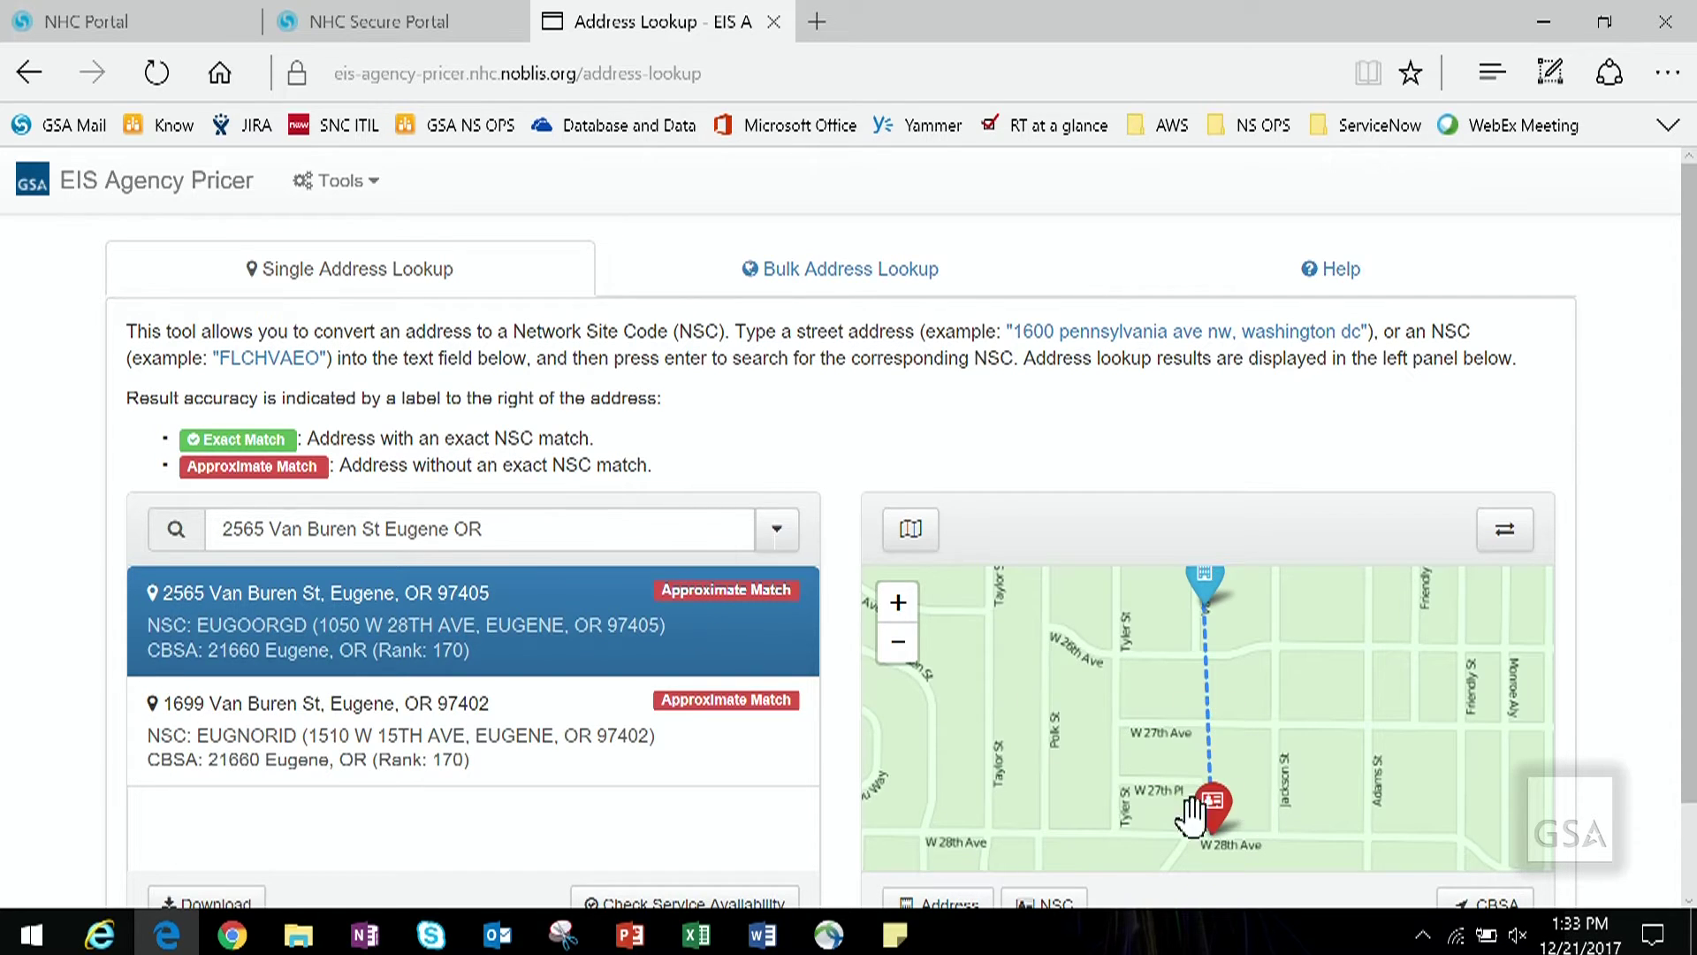
mouse_move(1213, 806)
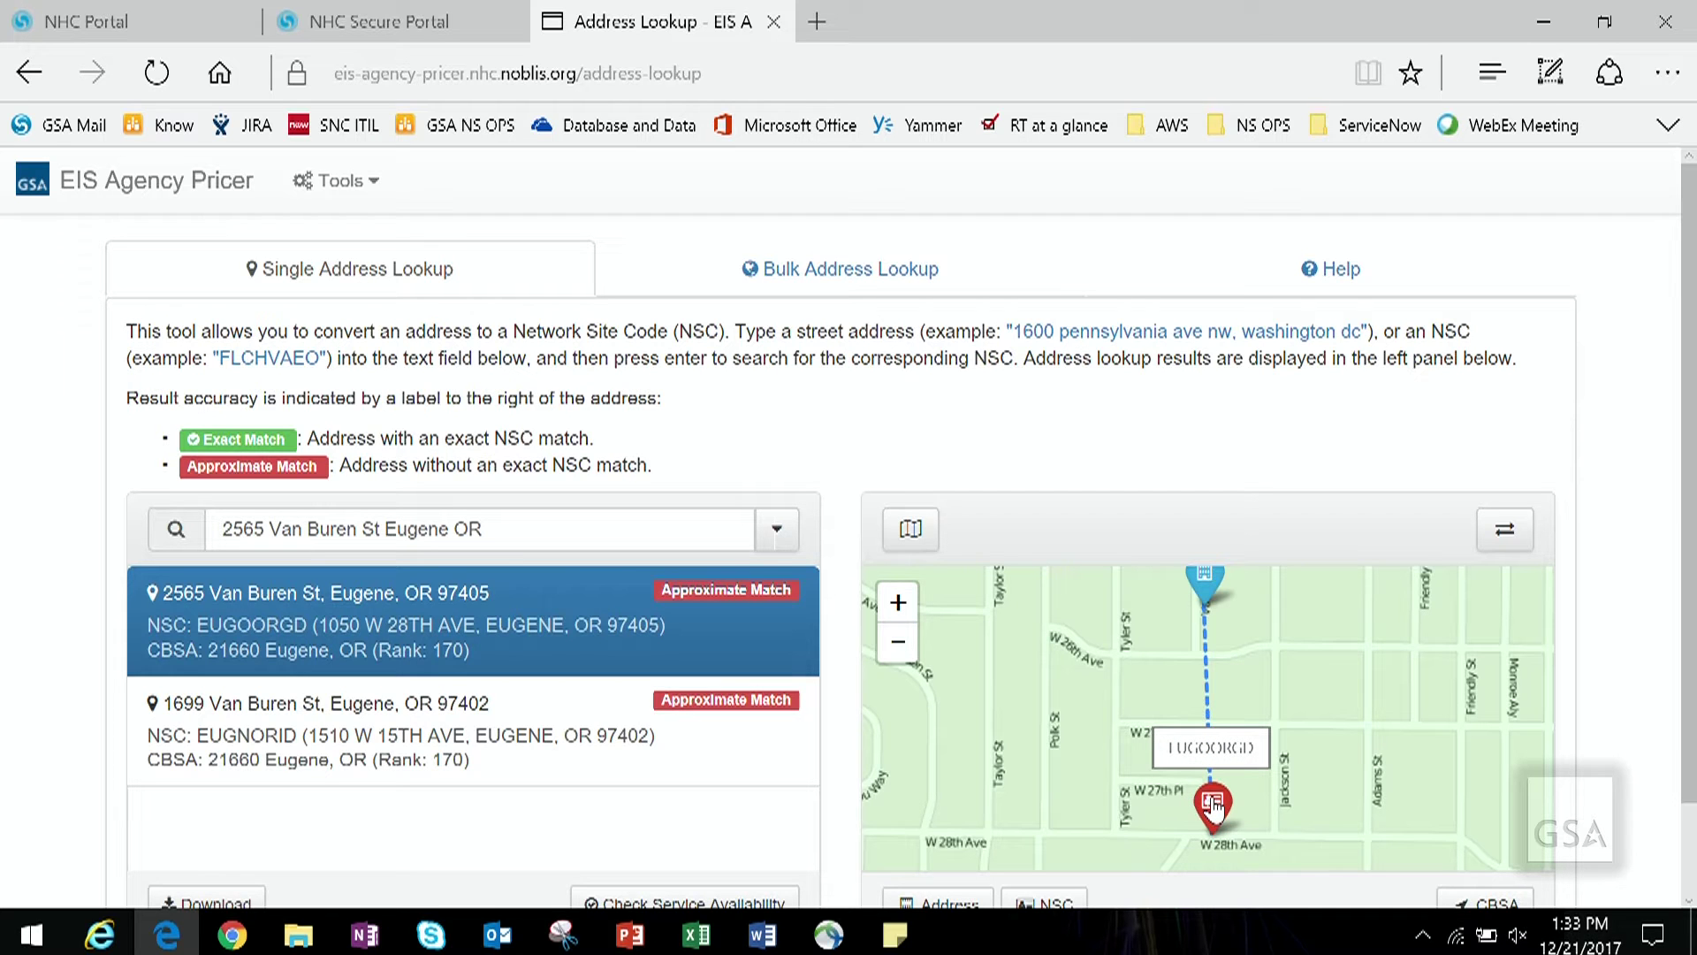
left_click_drag(1682, 746, 1688, 800)
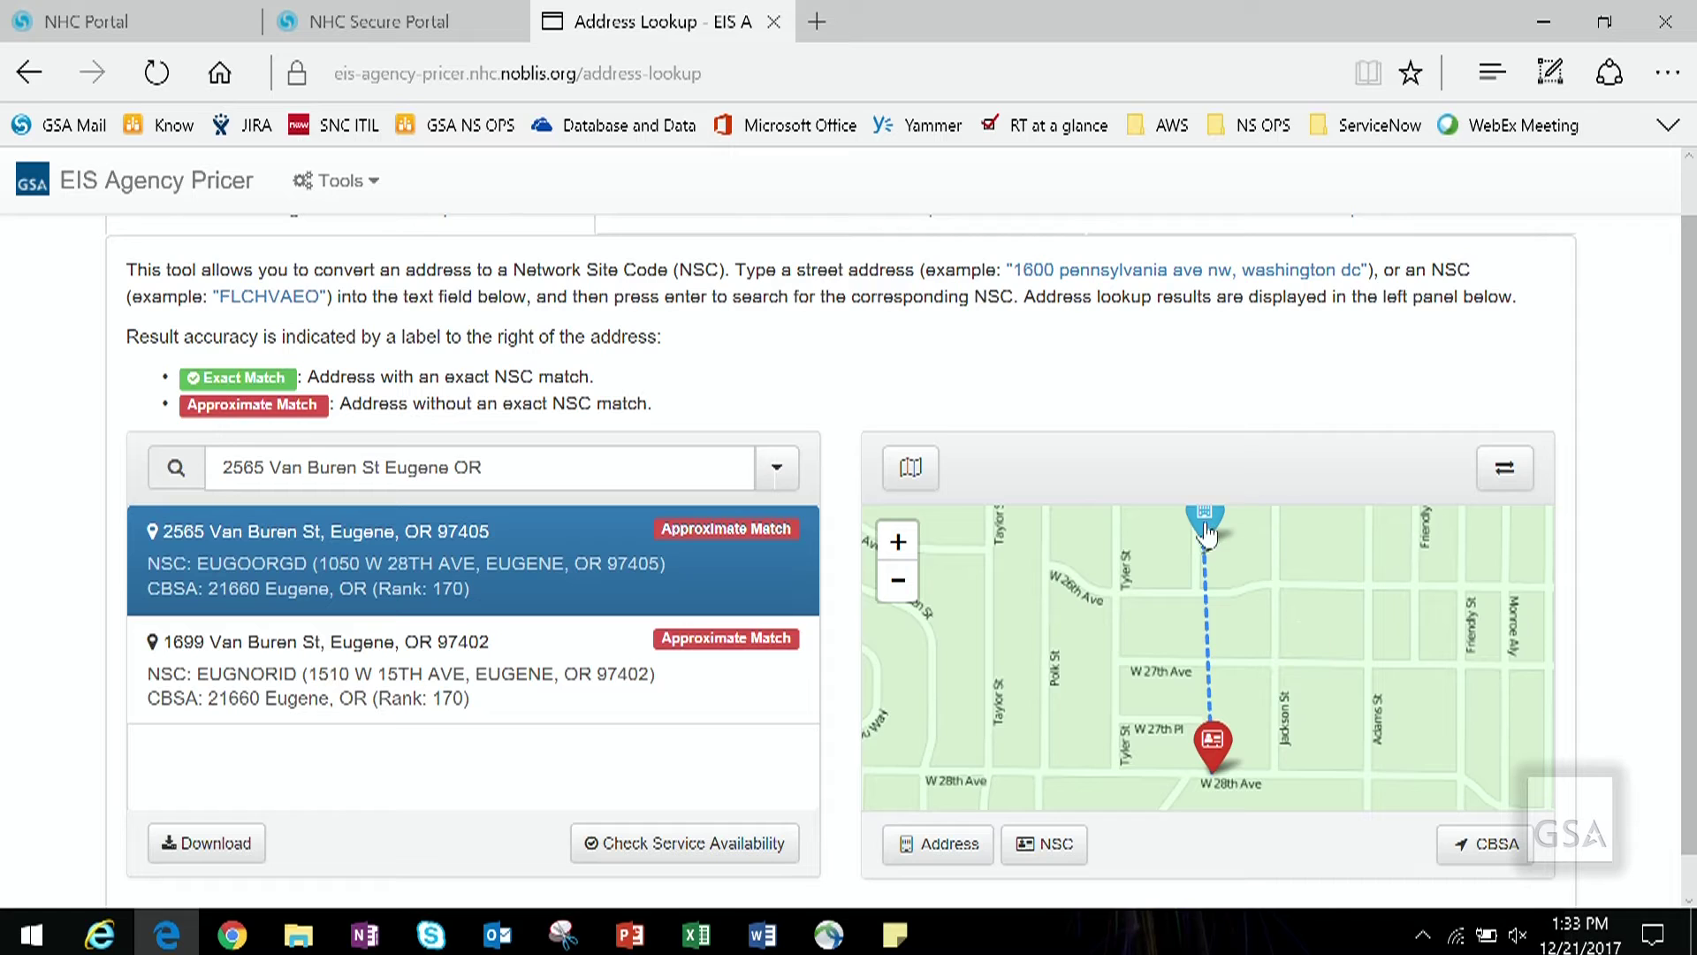
mouse_move(1207, 534)
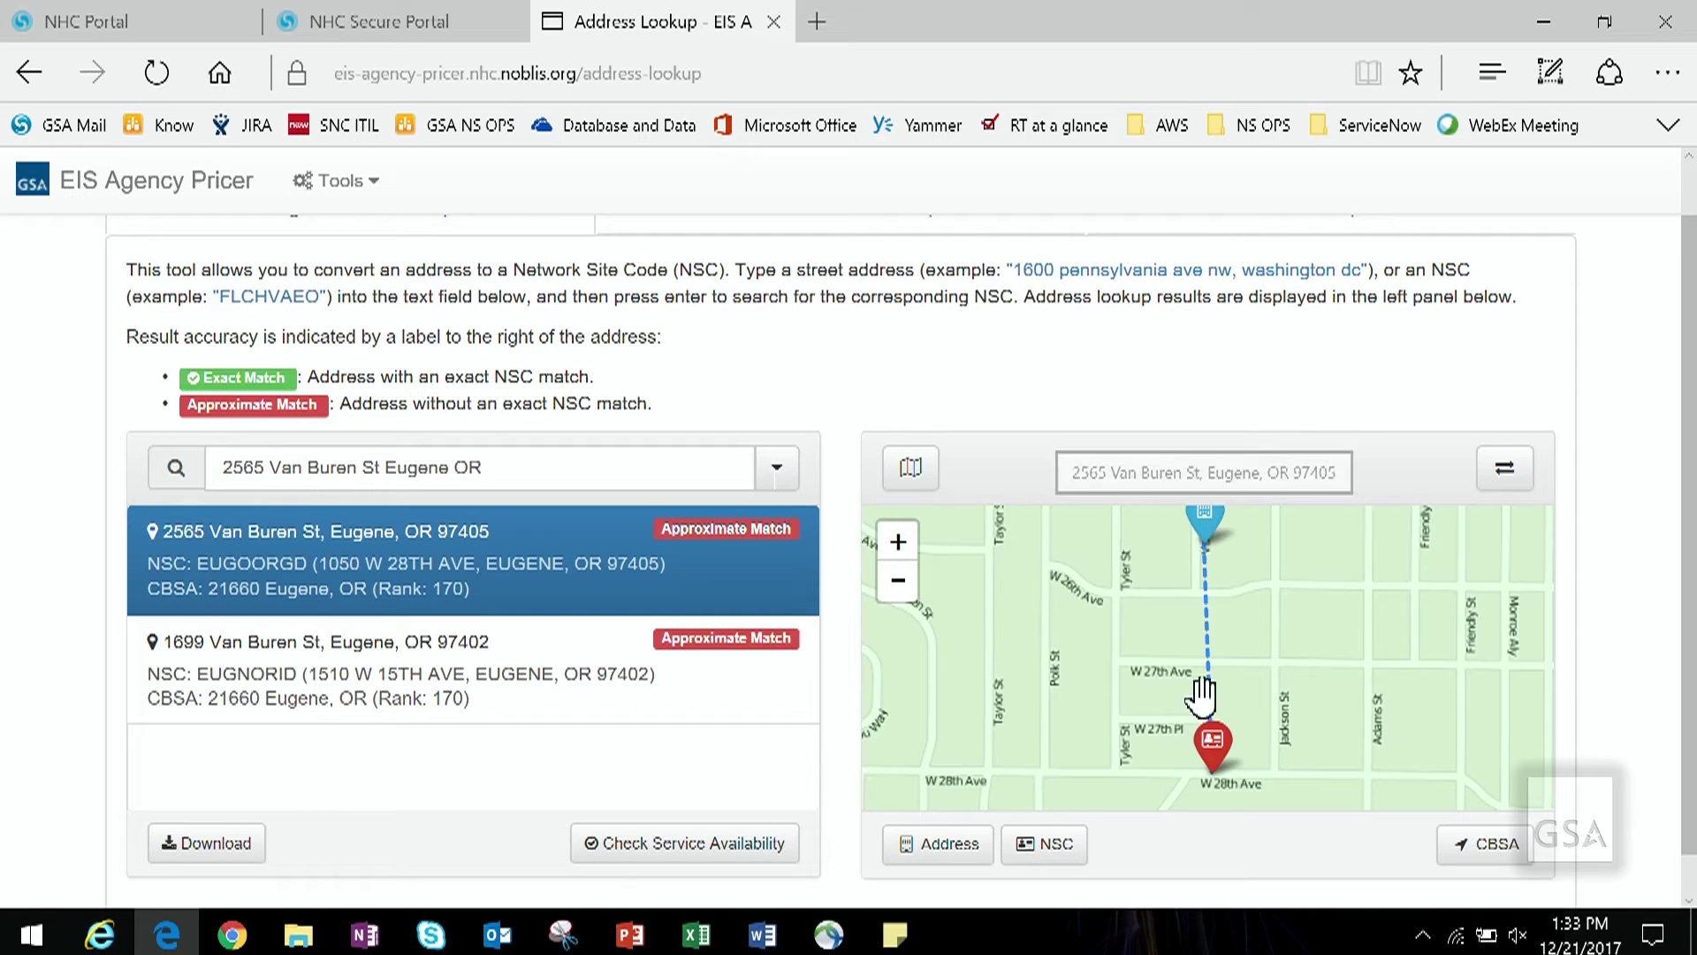
mouse_move(1219, 747)
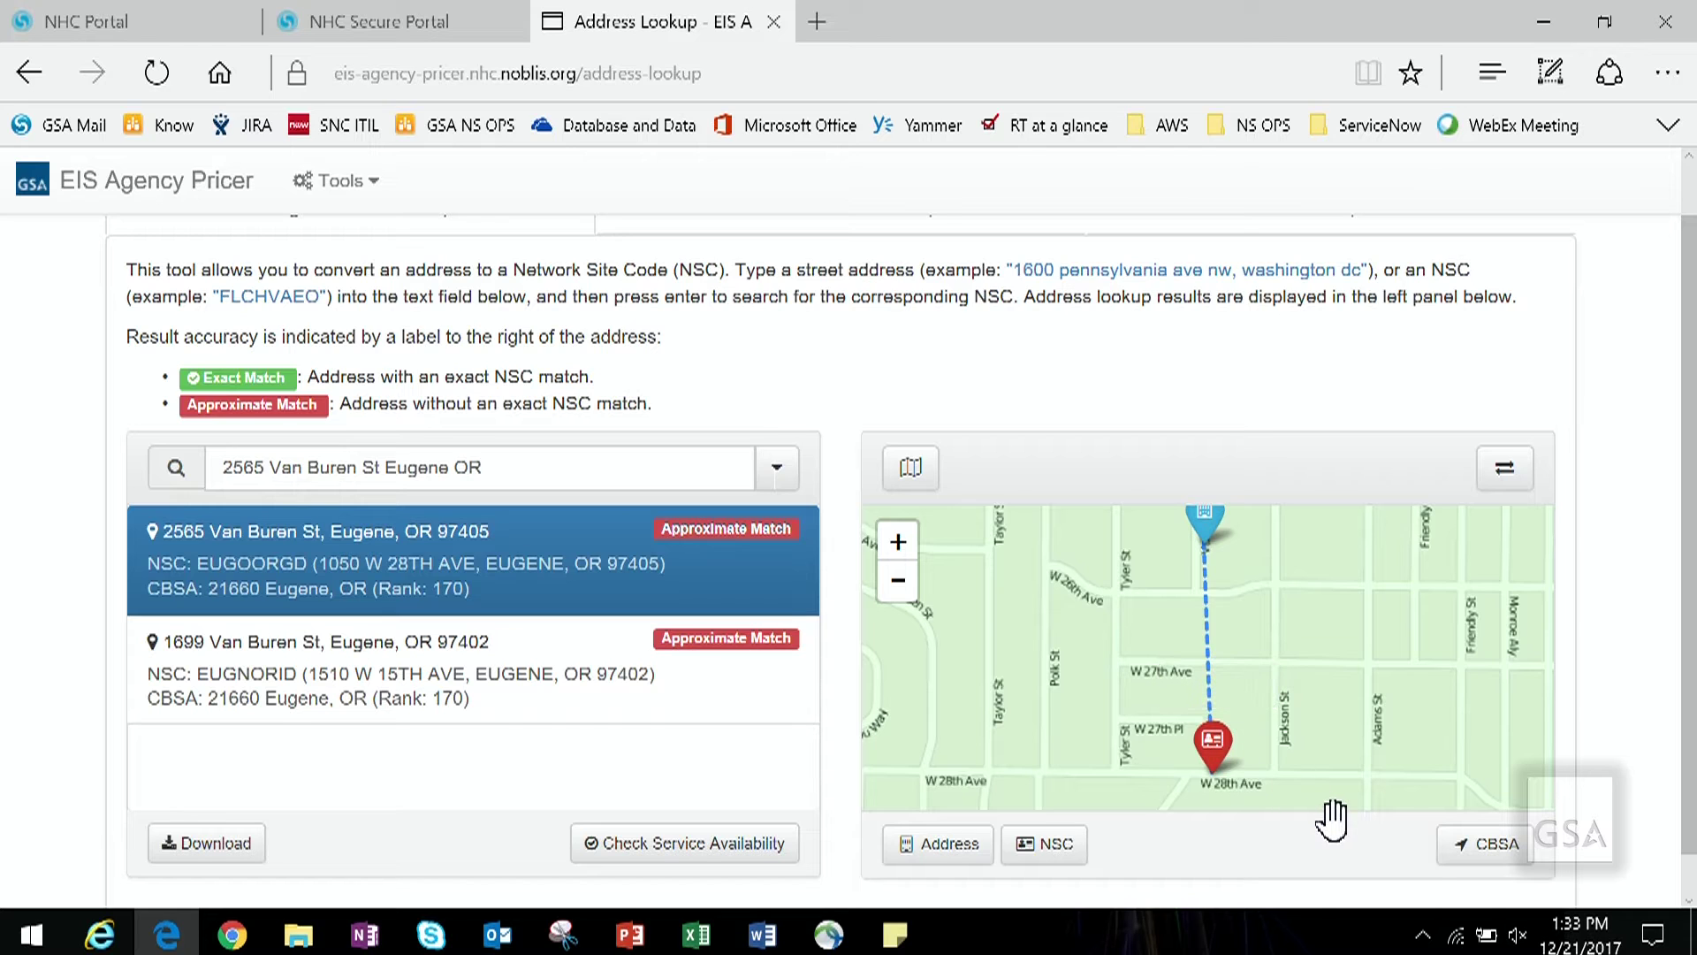
left_click(913, 853)
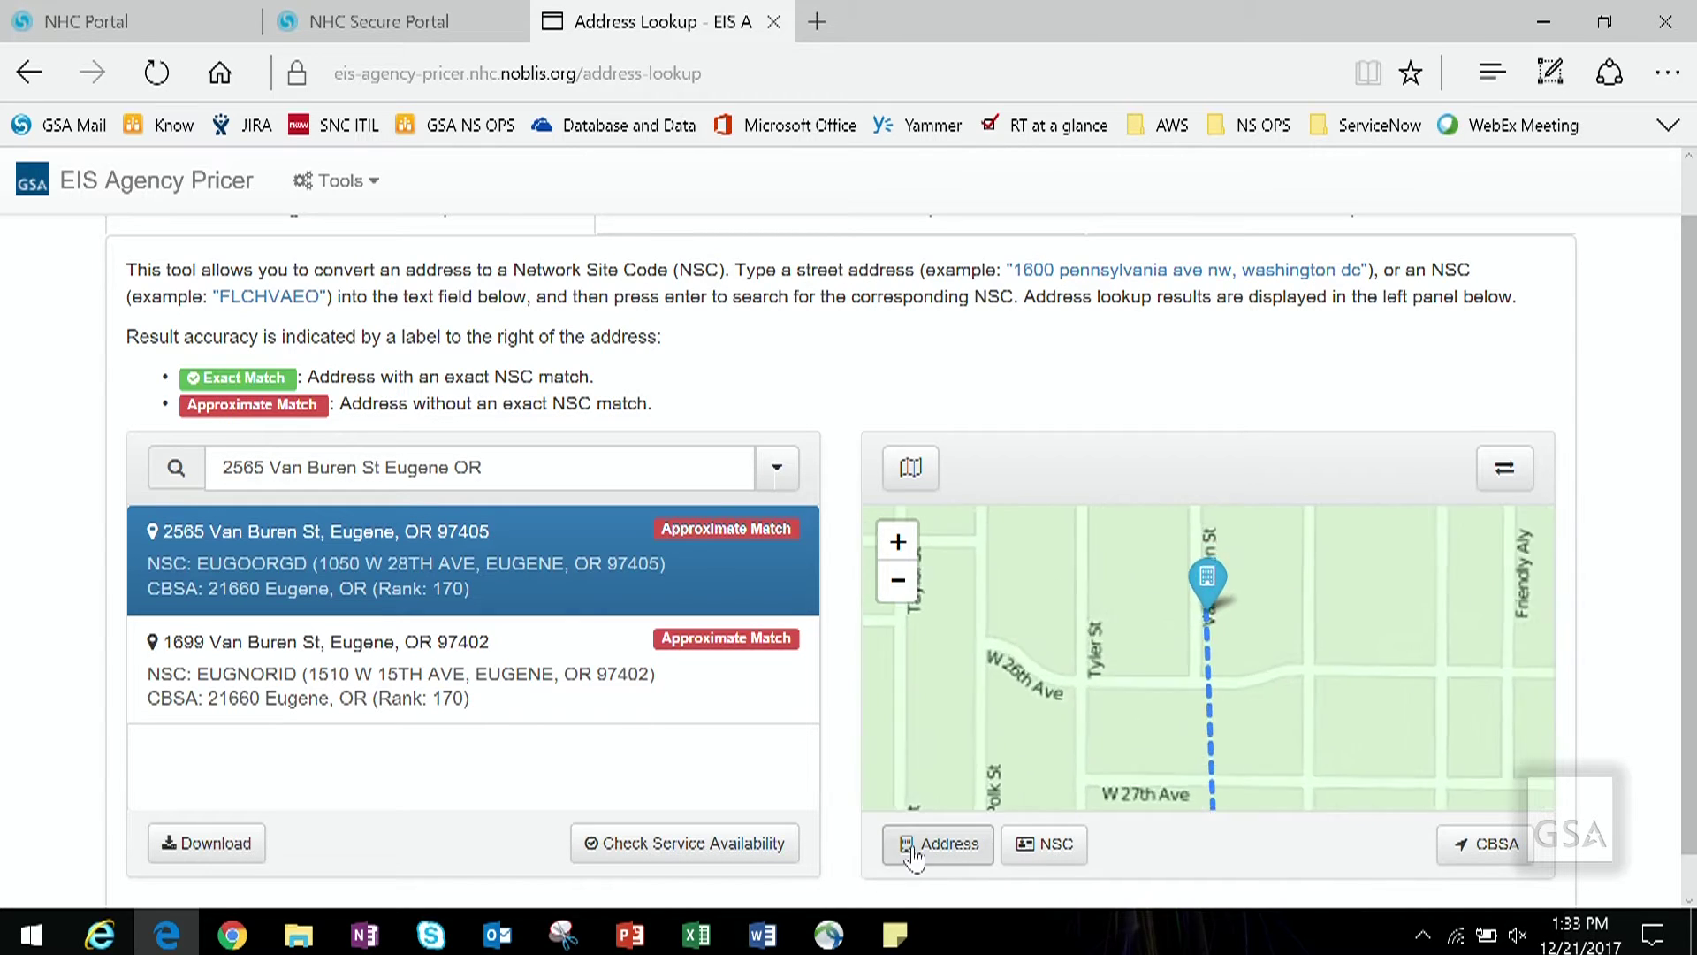
left_click(1043, 851)
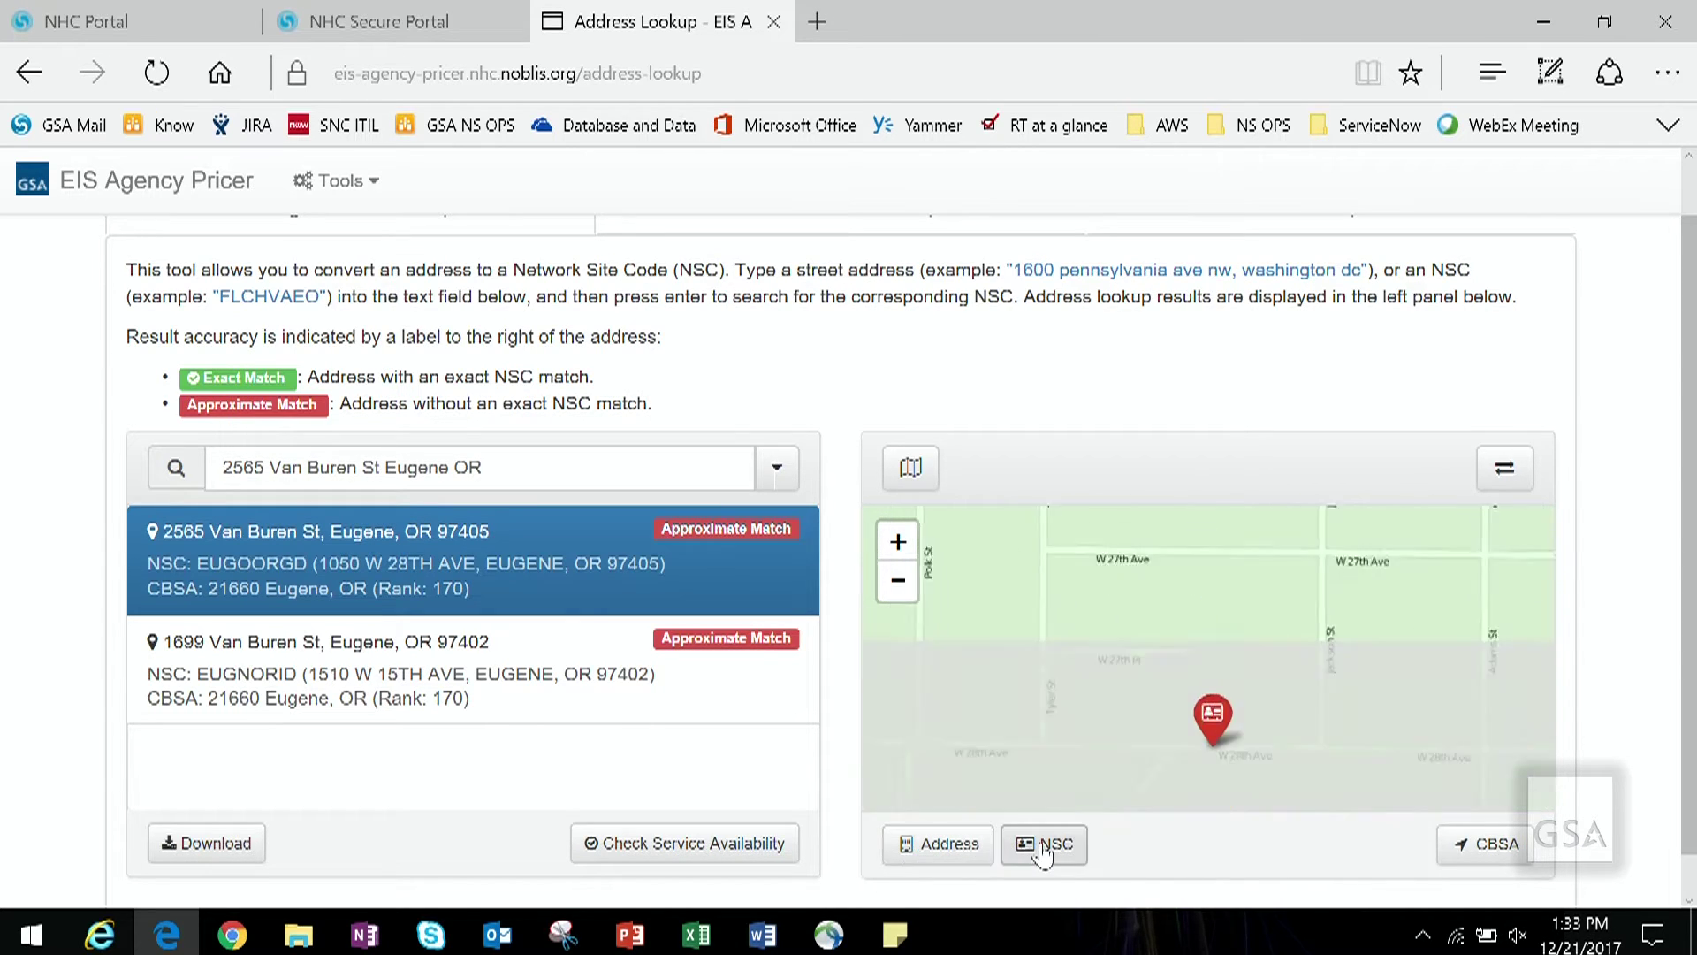
left_click(1493, 845)
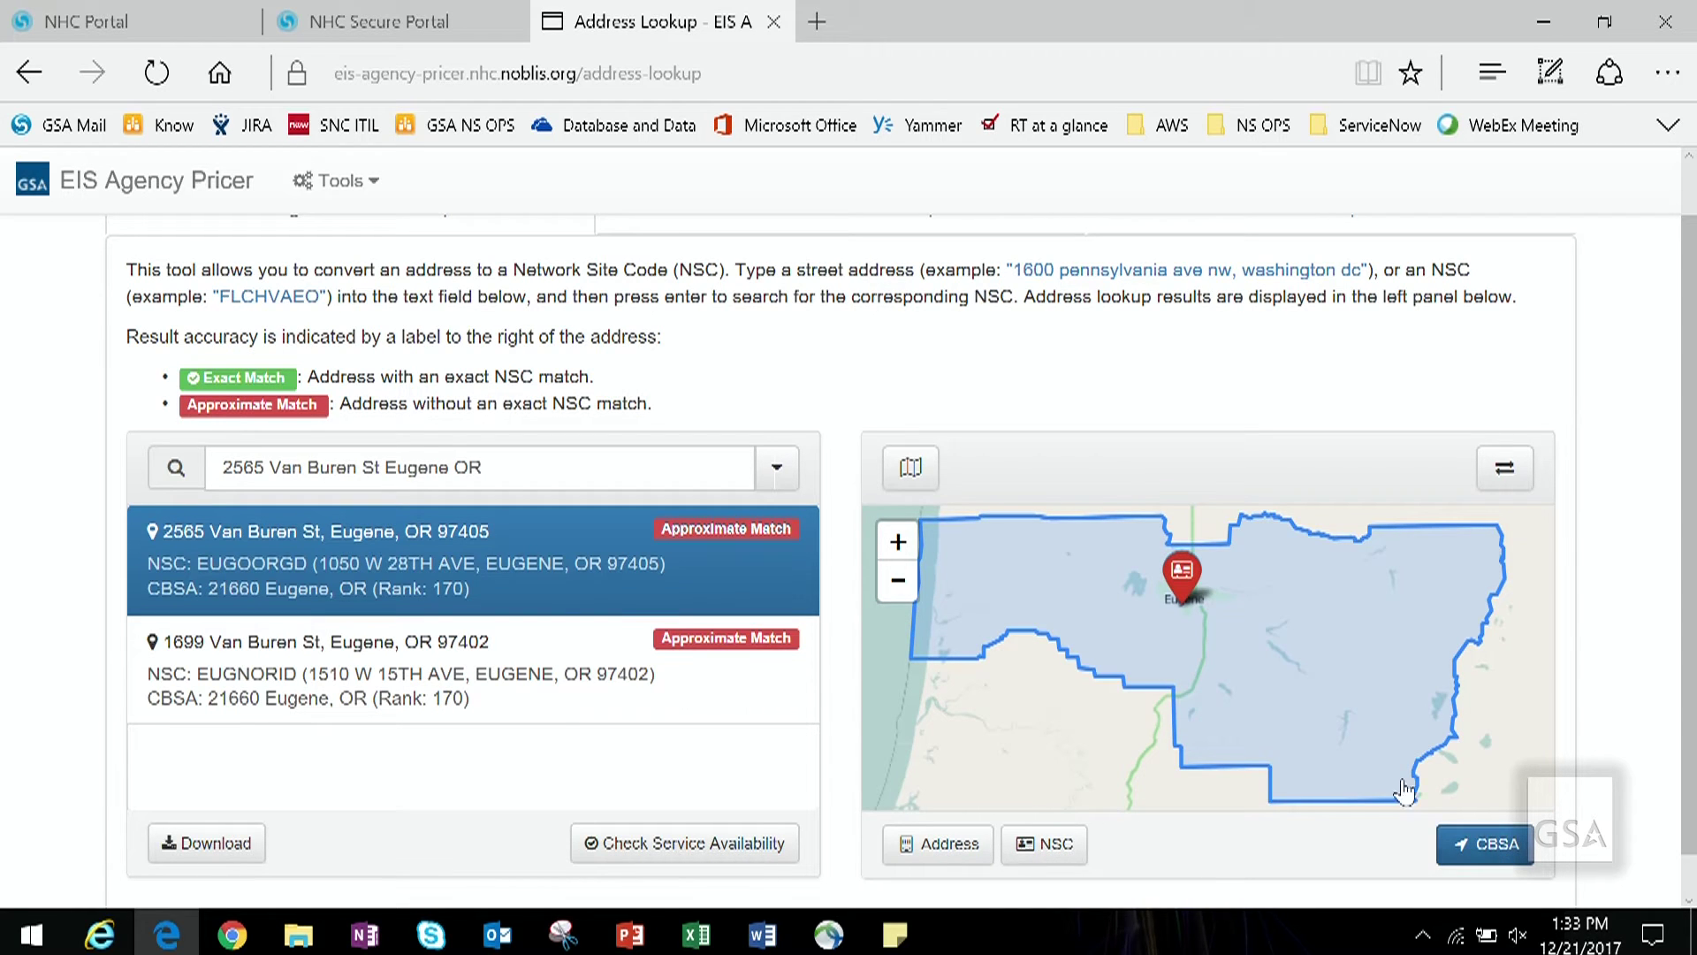
Step: Switch the map to the alternate street layer and select the search text for replacement
left_click(898, 477)
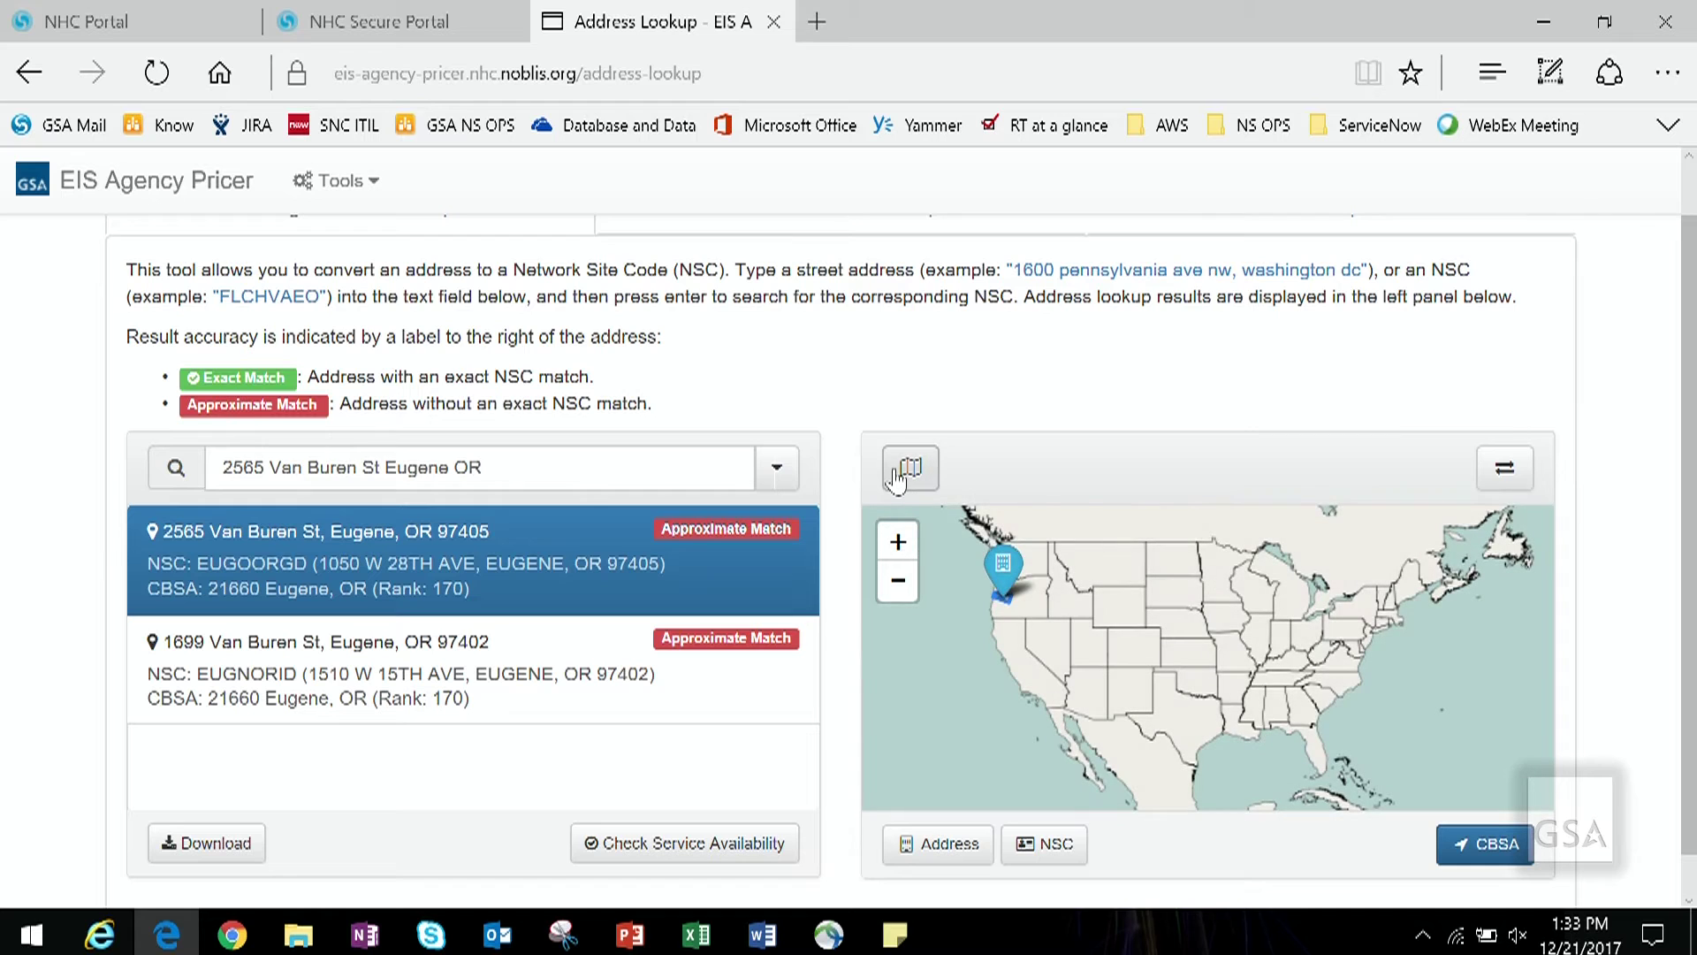
left_click(1507, 471)
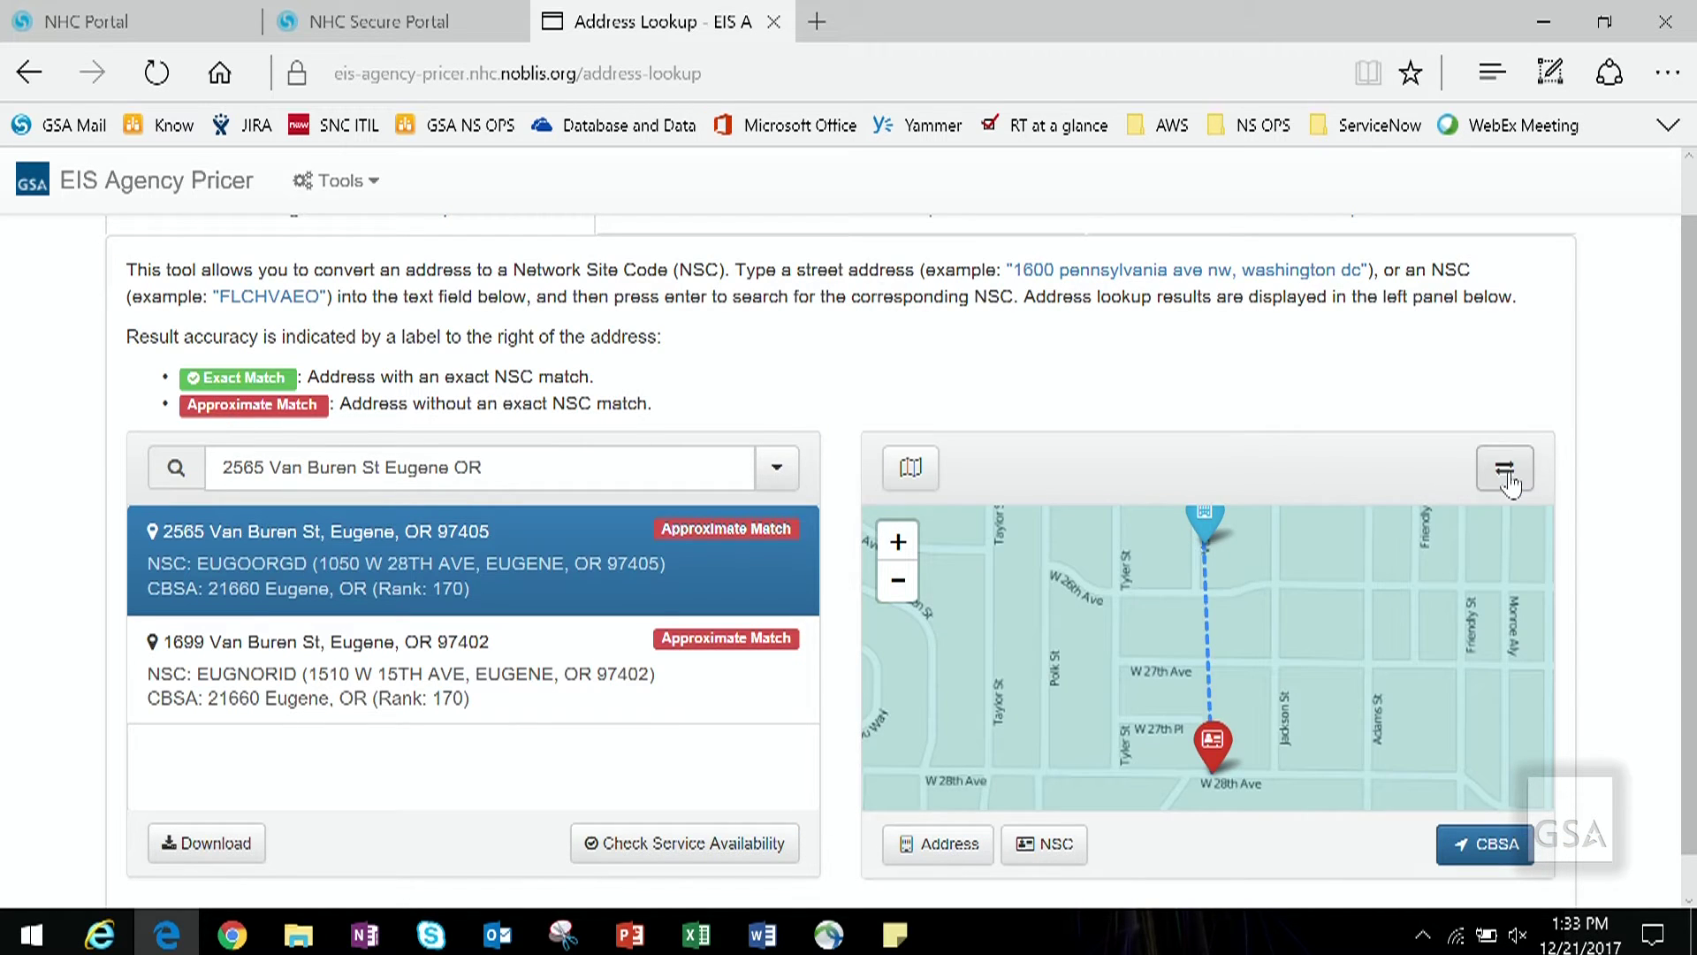
left_click_drag(500, 469, 206, 470)
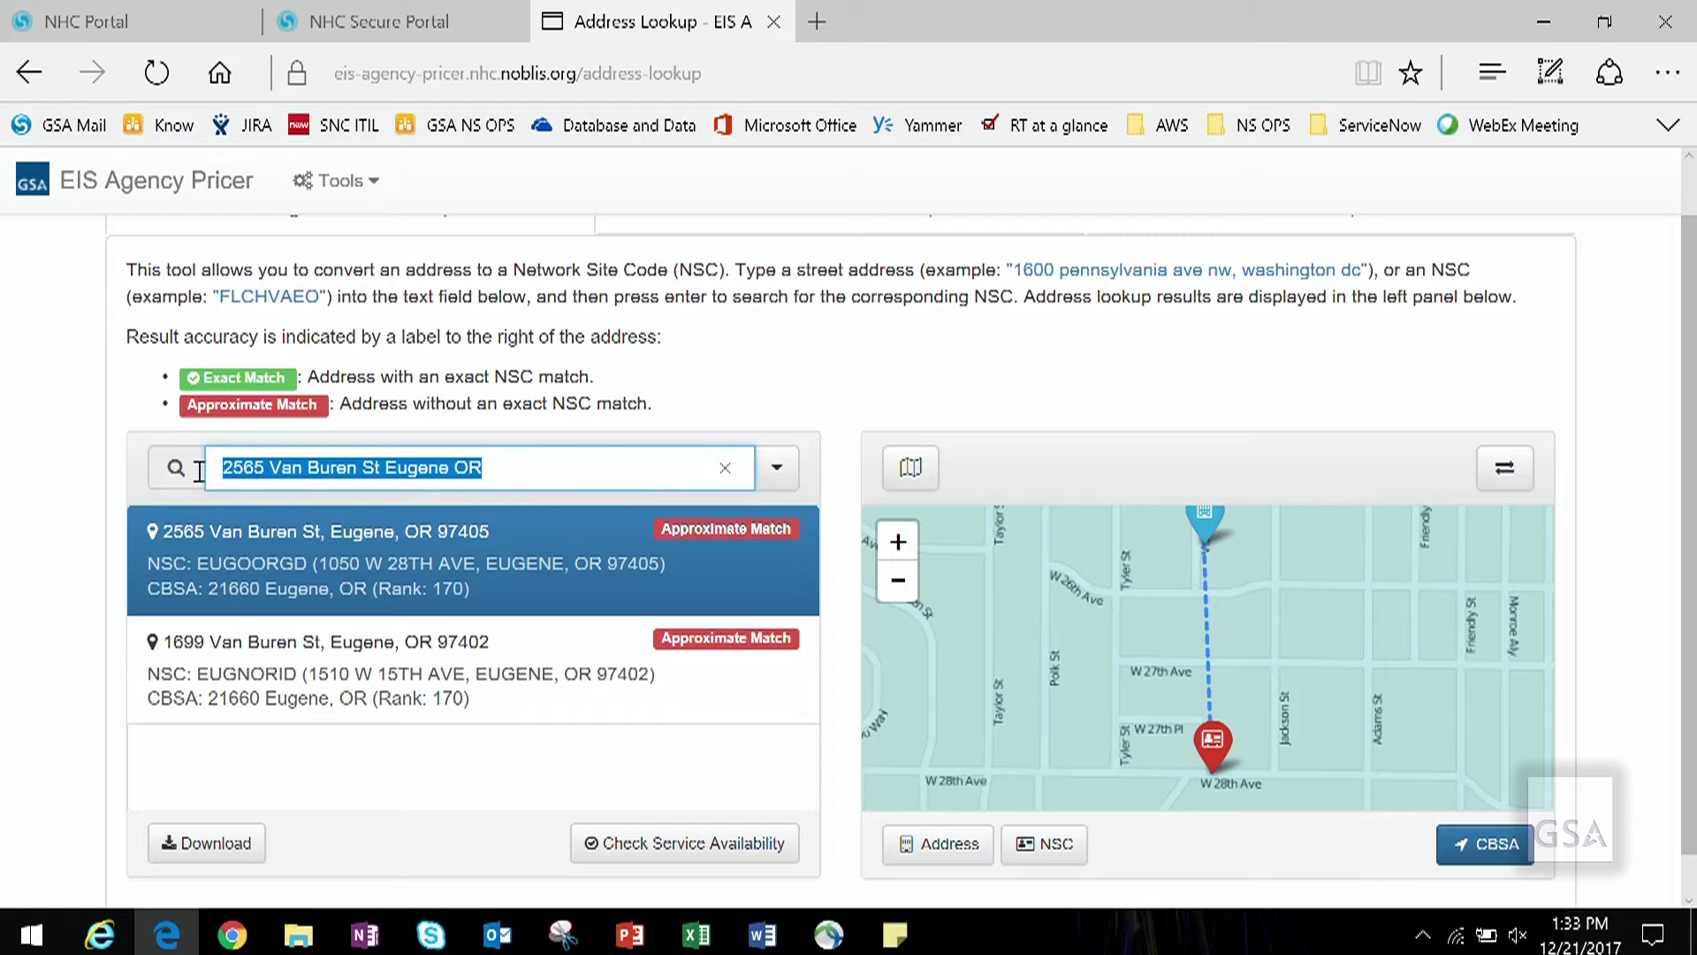
Step: Look up 1800 F Street NW Washington DC and review vendor services available at its CBSA
type("1800 ")
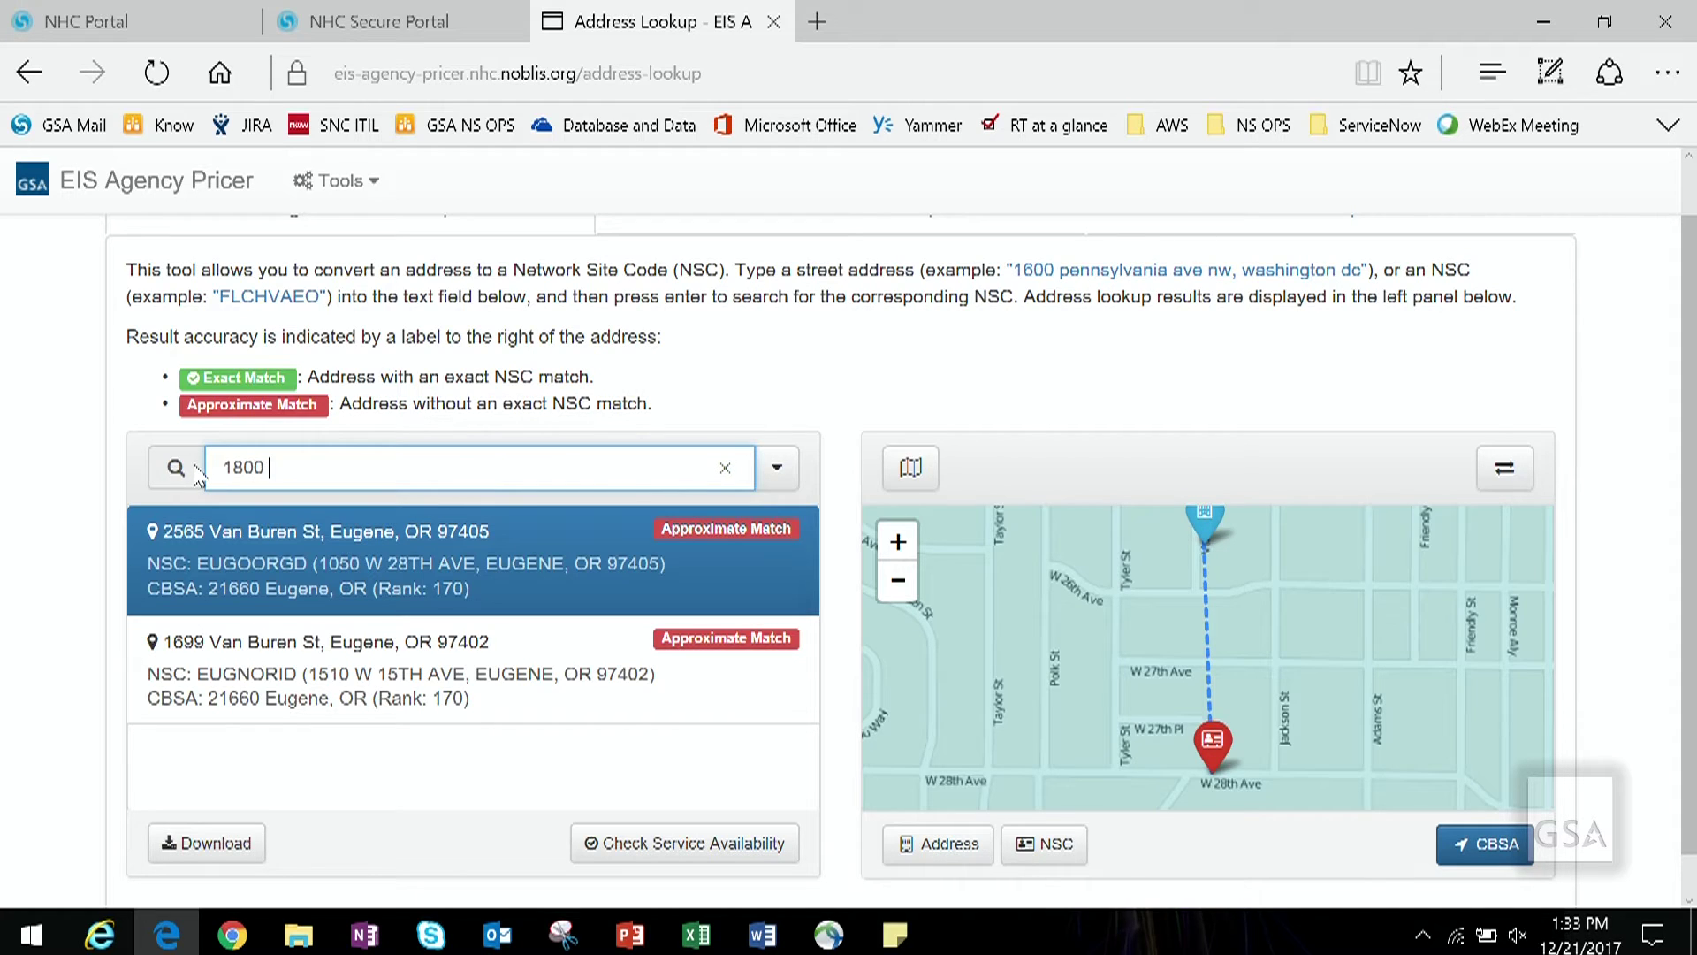
type("F Street NW Washington DC")
key("Return")
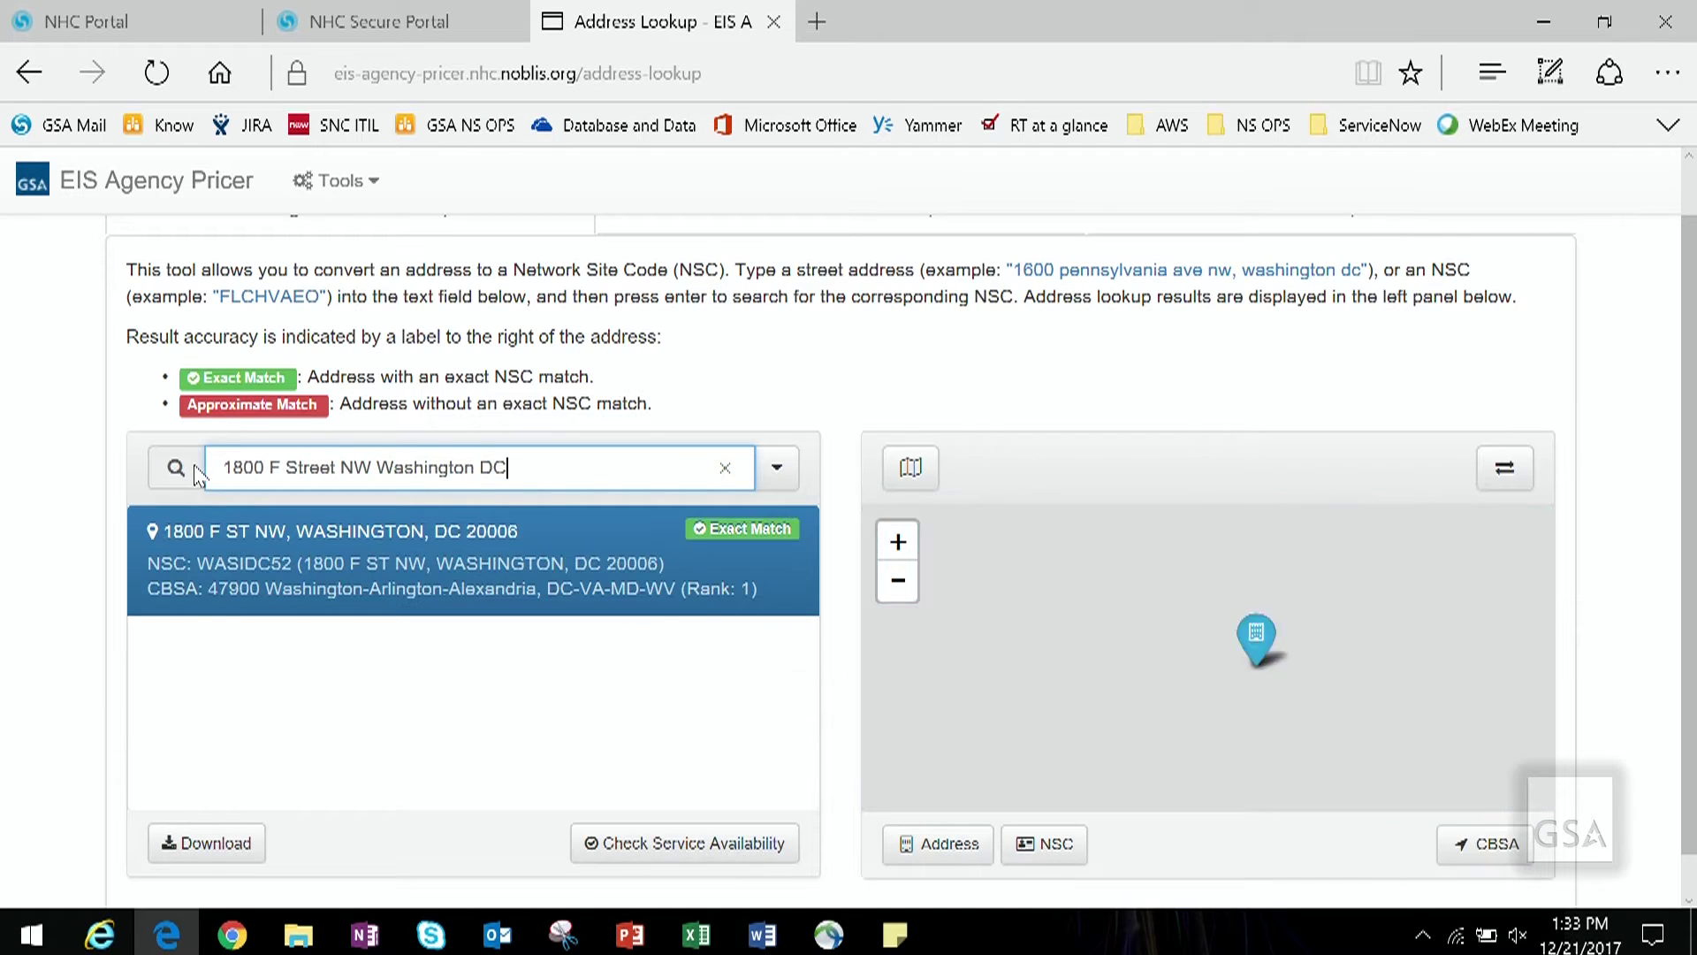
left_click(634, 851)
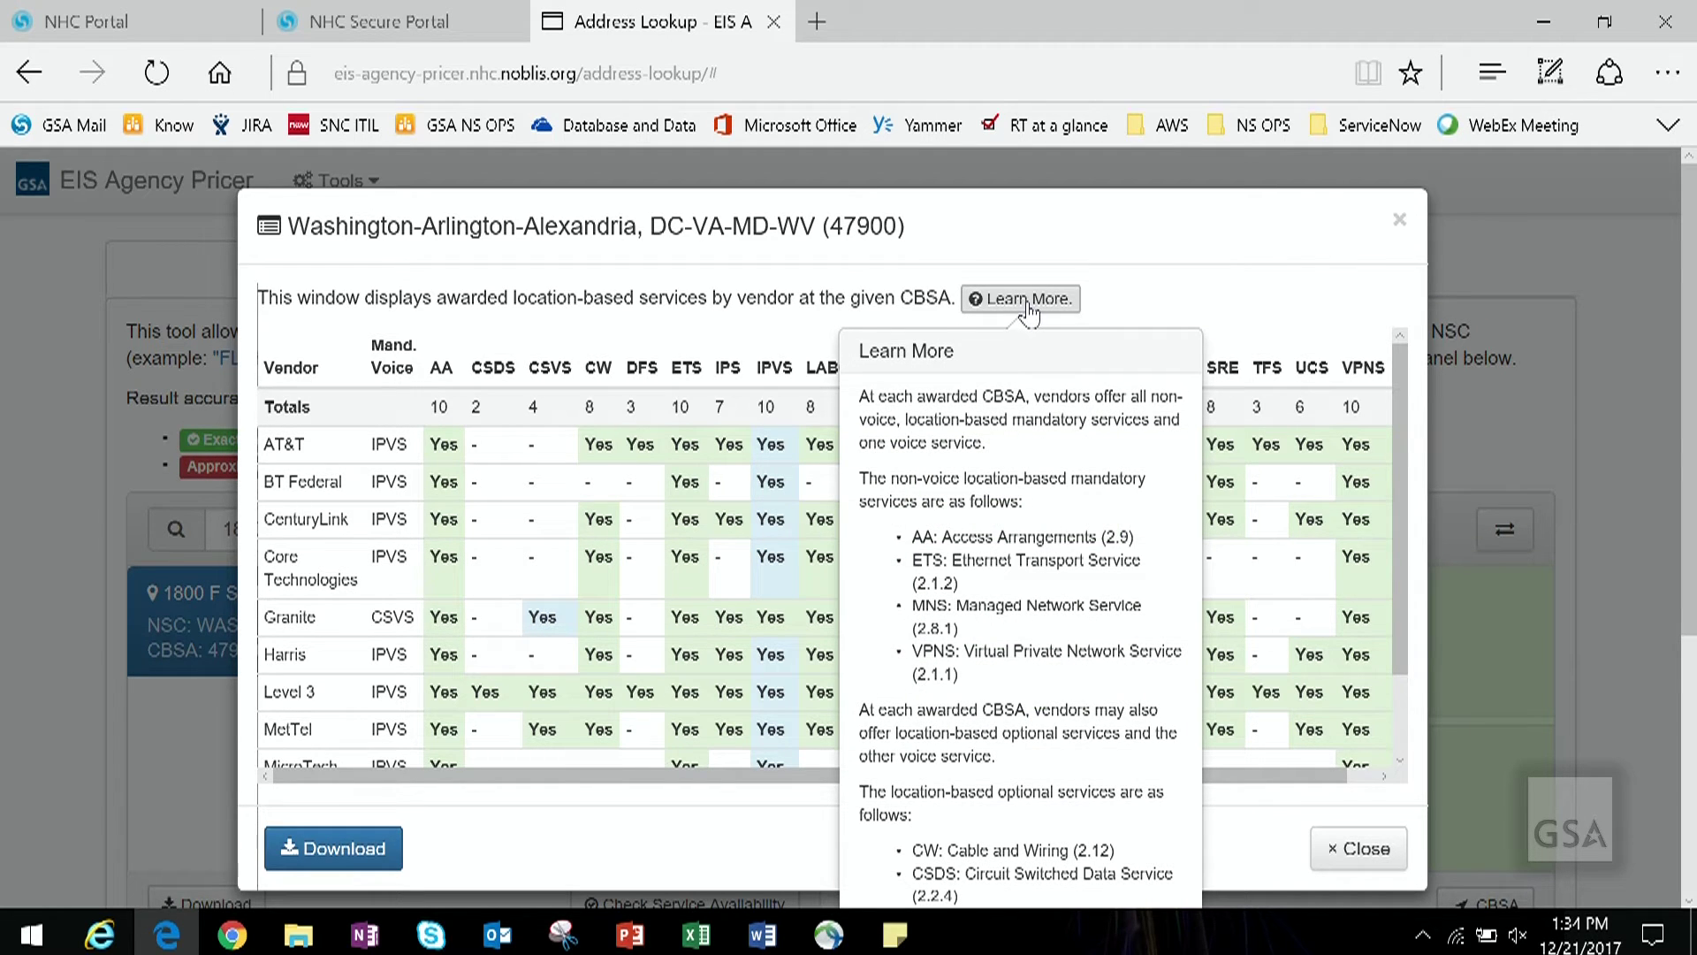
left_click(1116, 303)
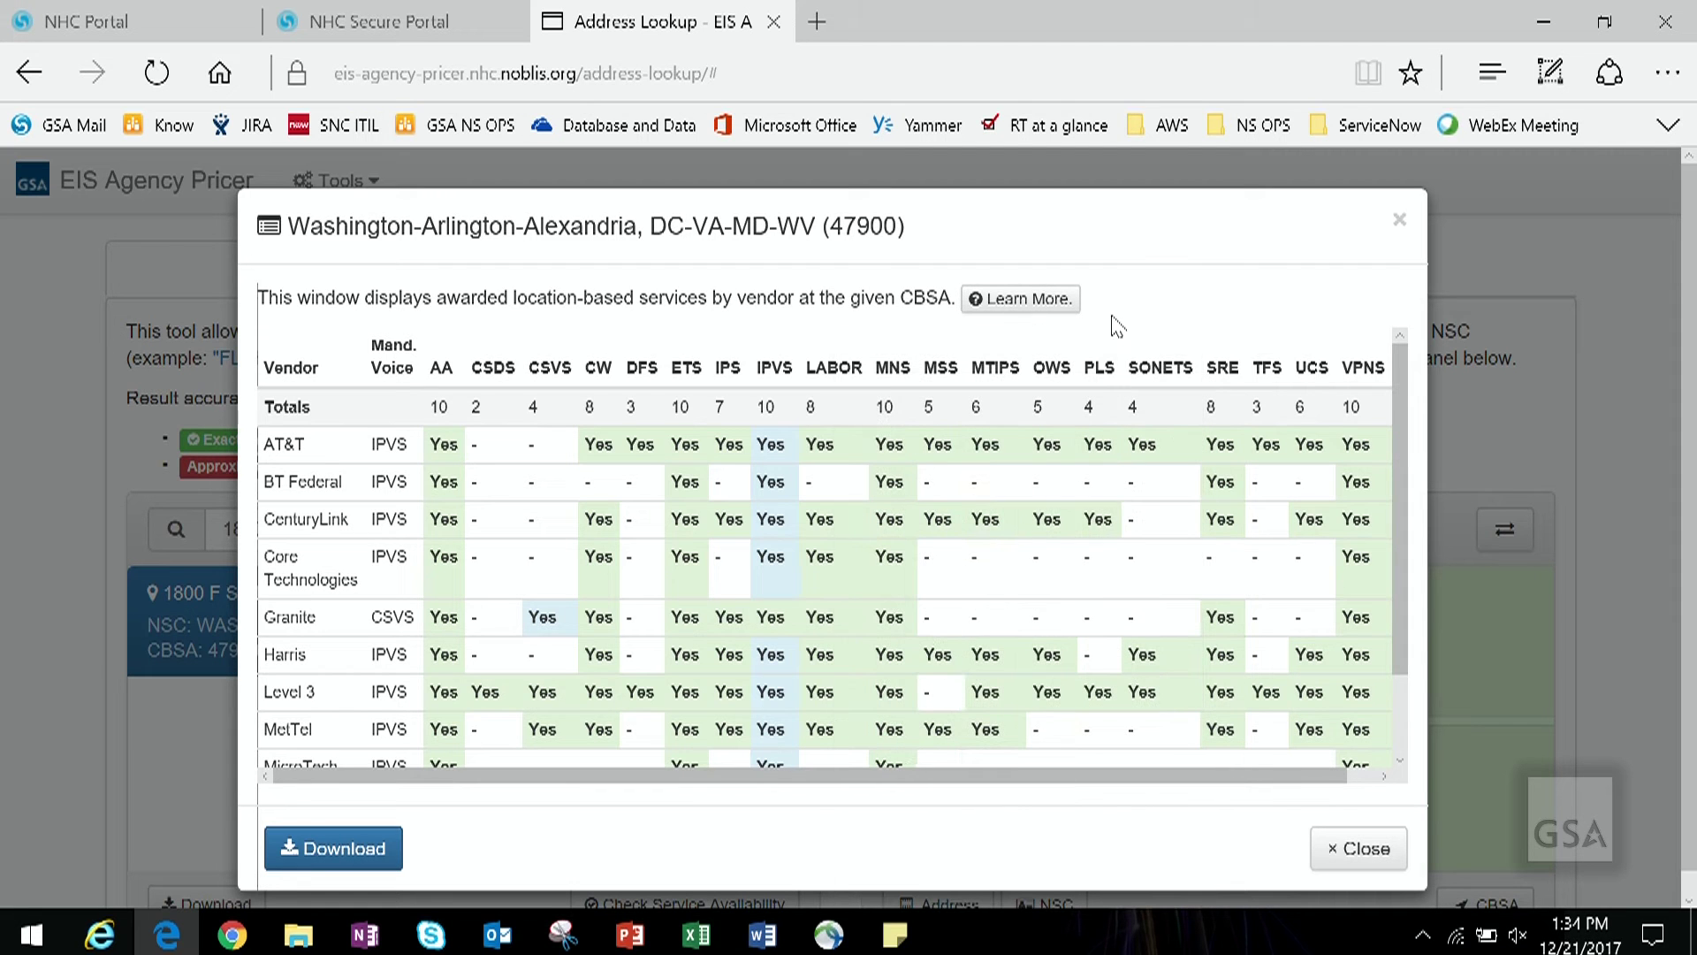
left_click(1358, 853)
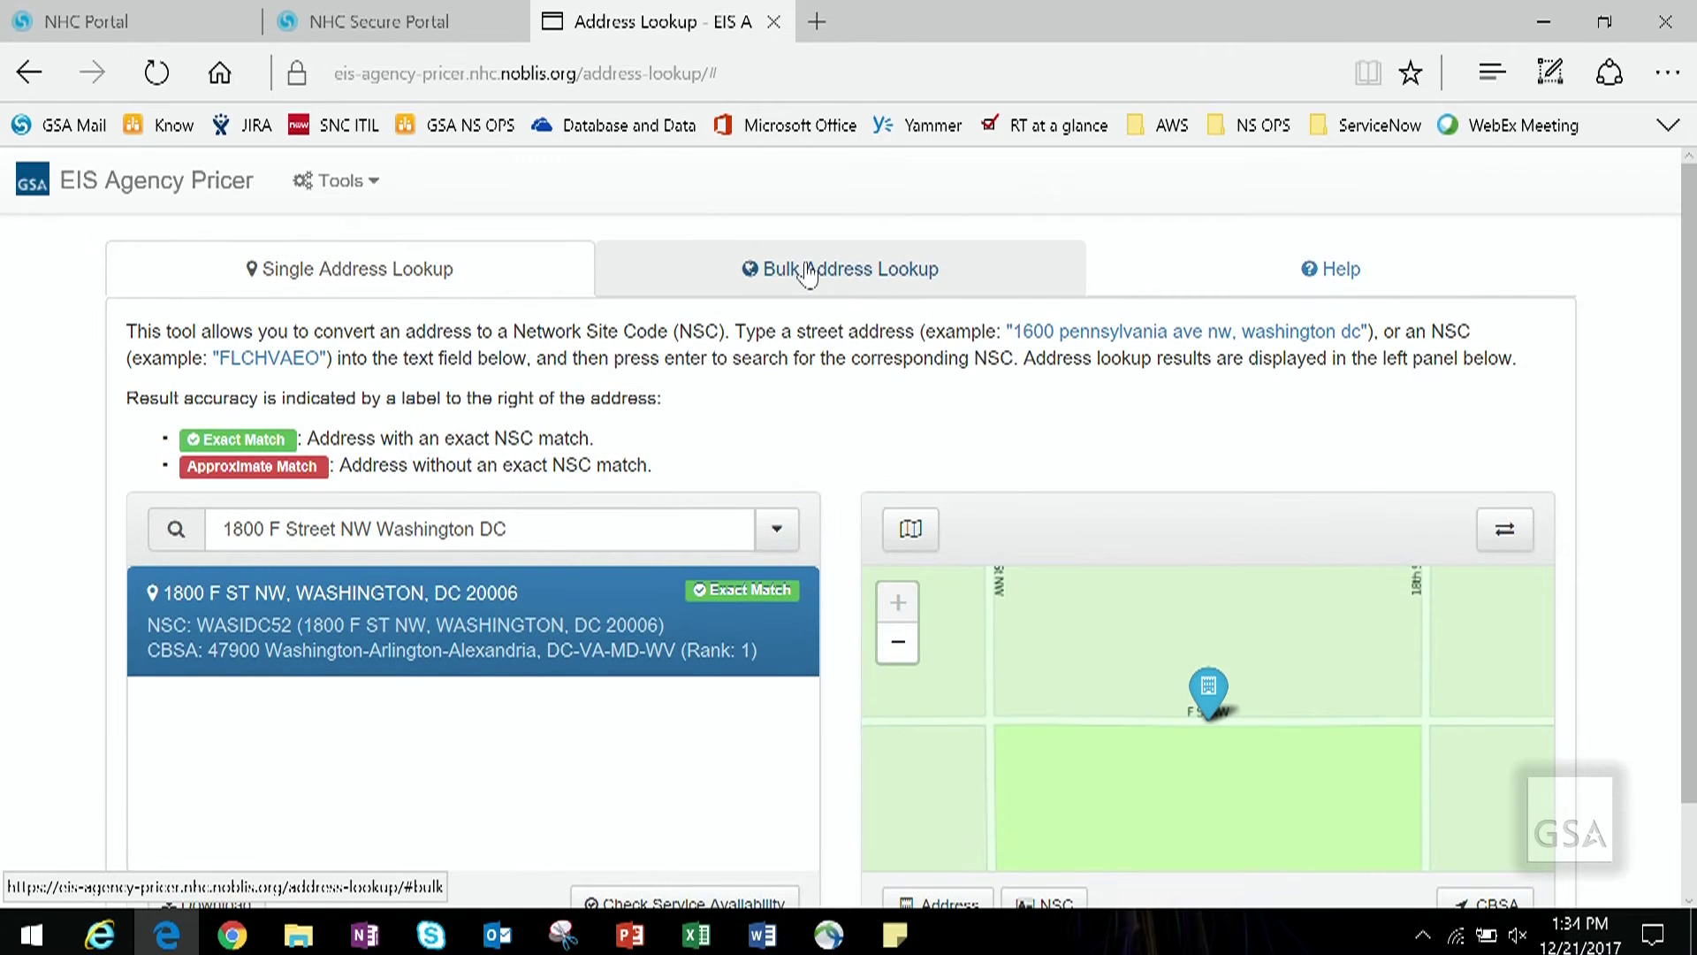
Step: Switch to Bulk Address Lookup to see the previously uploaded address CSV files
left_click(809, 275)
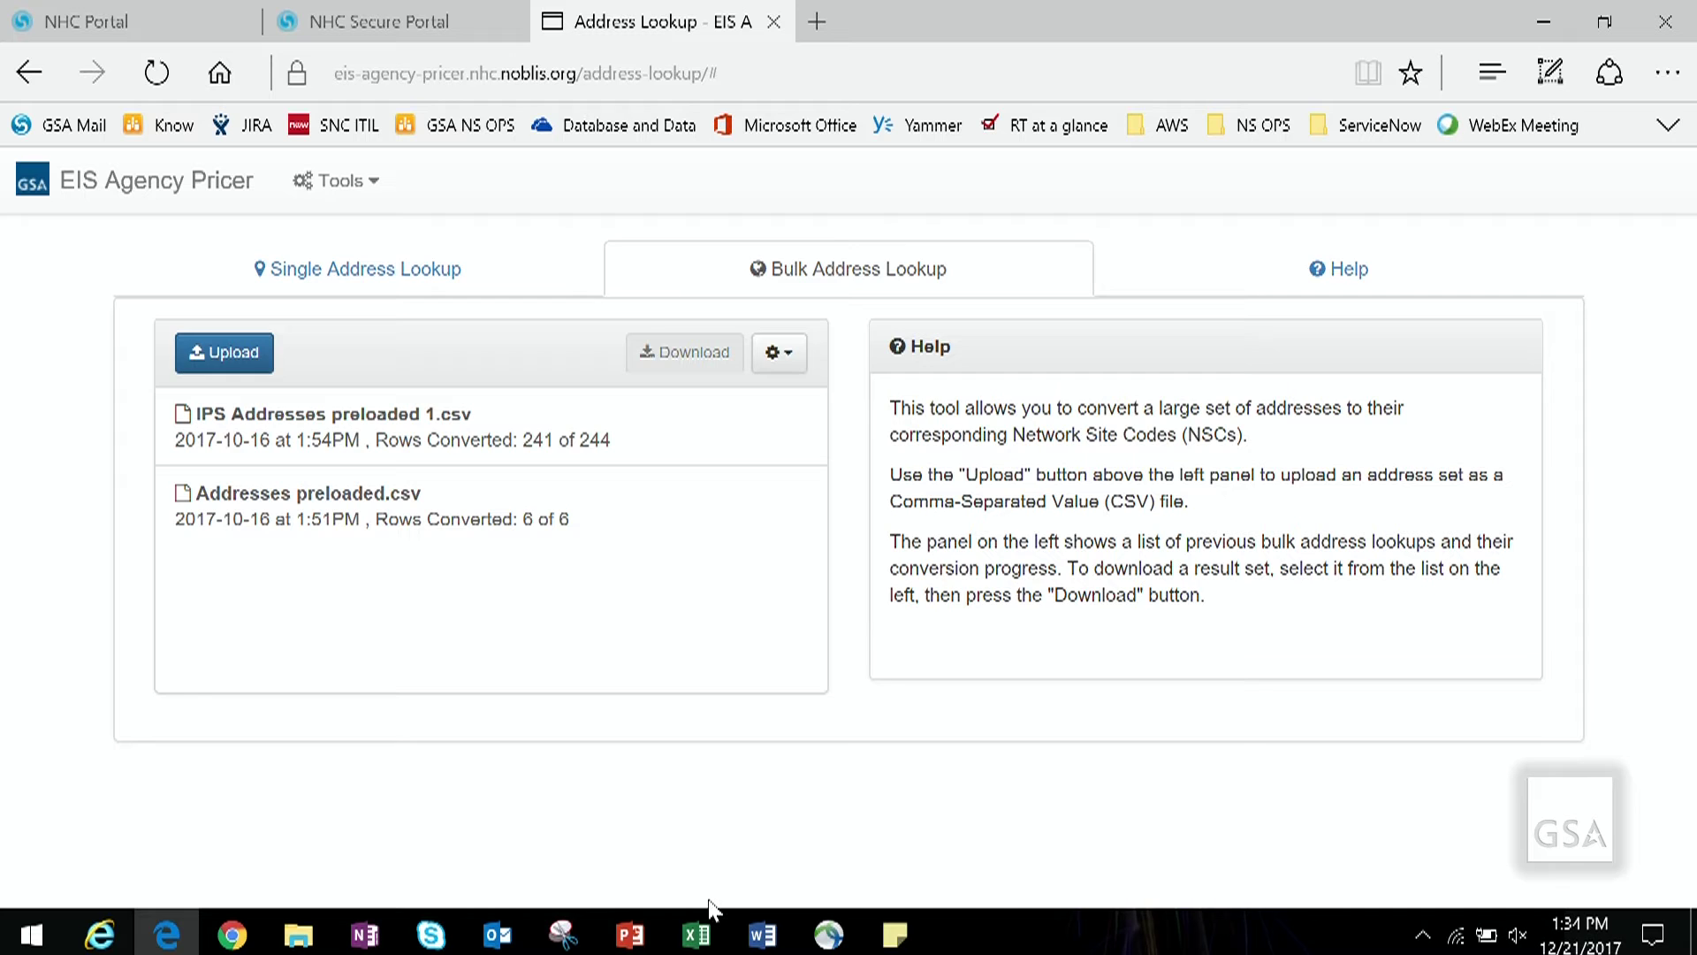
Step: Review Addresses.csv in Excel with column A autofitted, then close it without saving
key("alt+Tab")
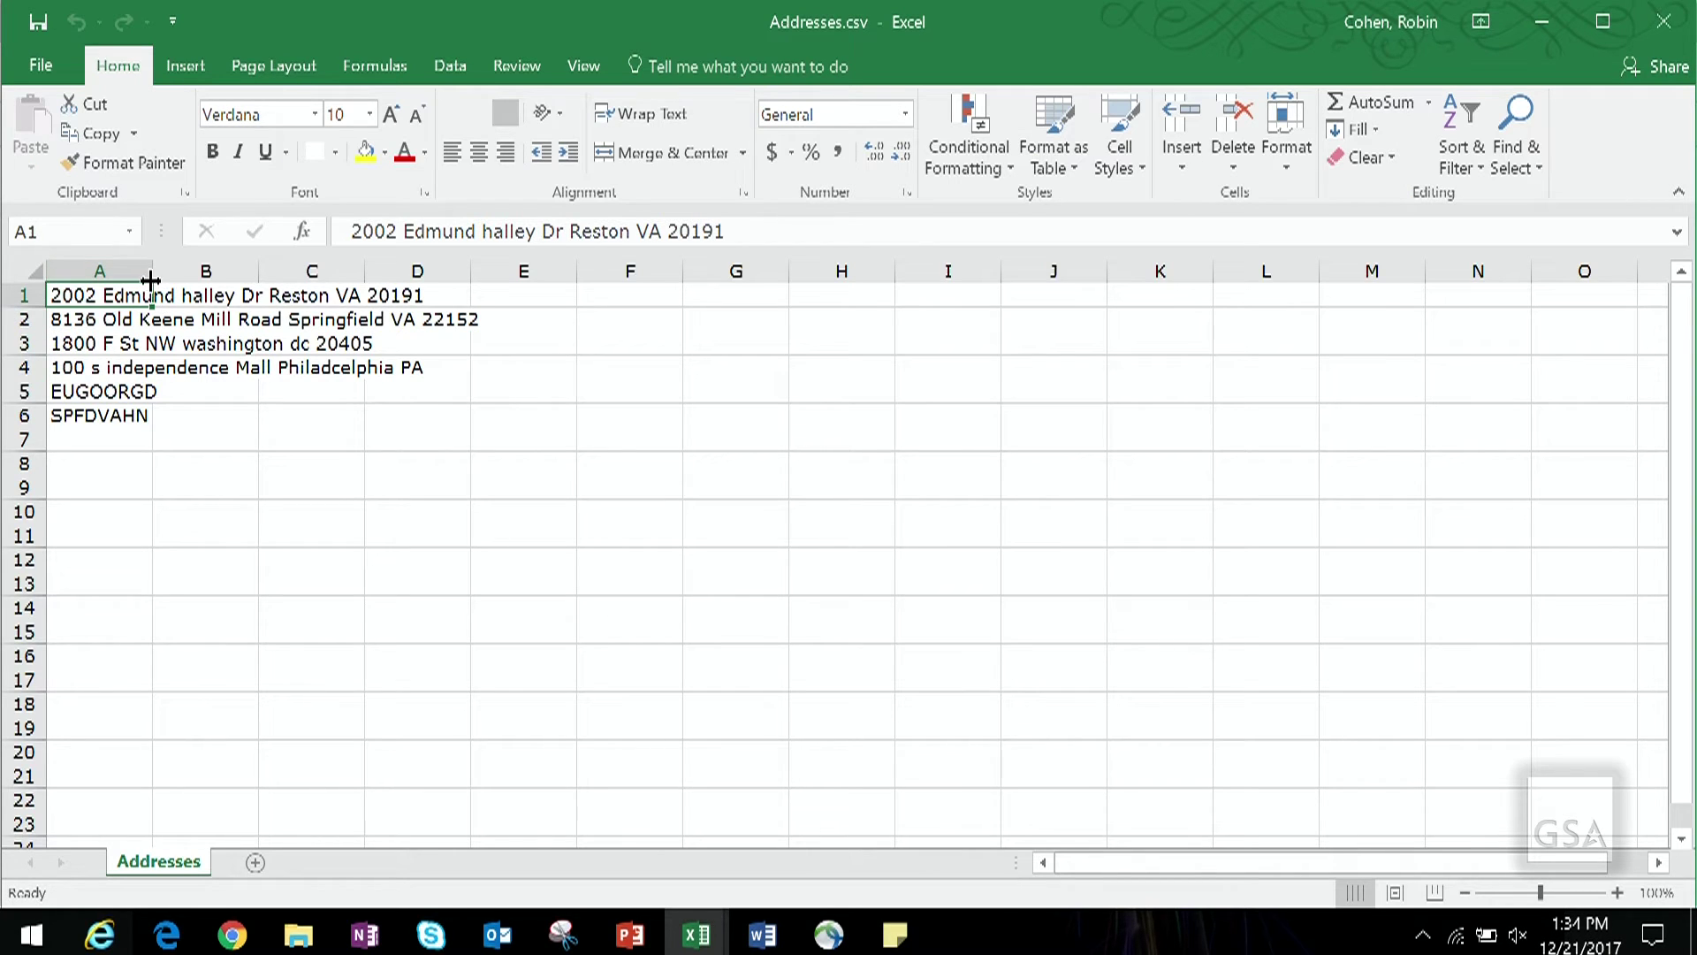
double_click(152, 281)
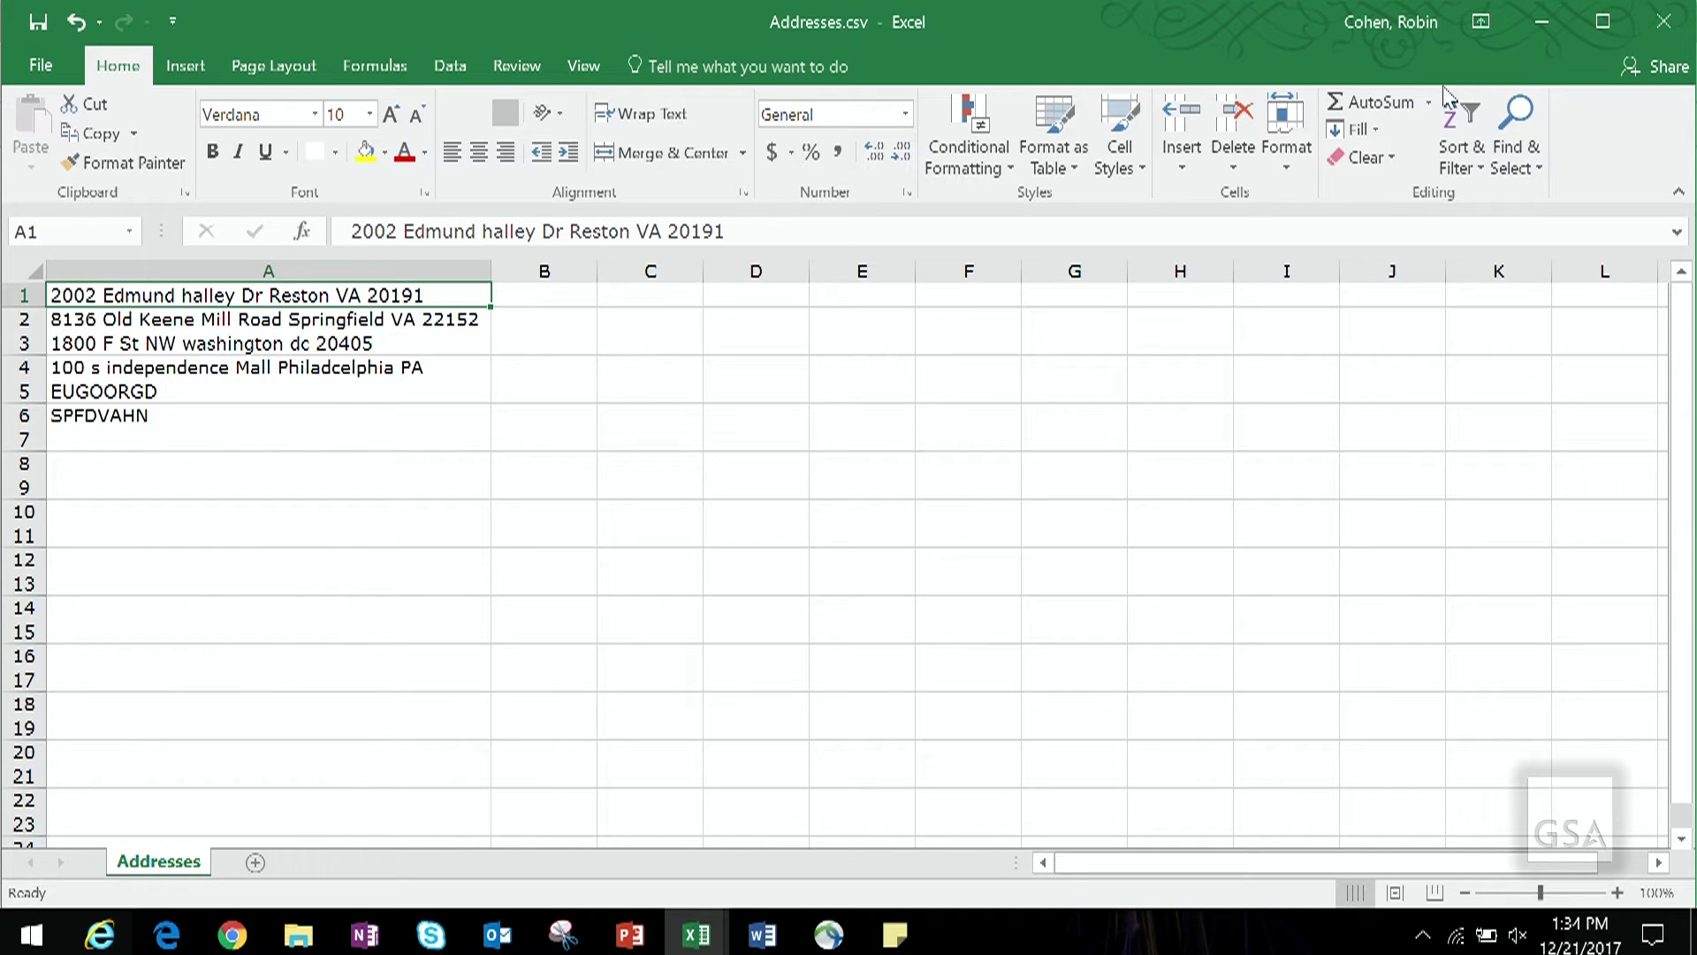
left_click(1671, 21)
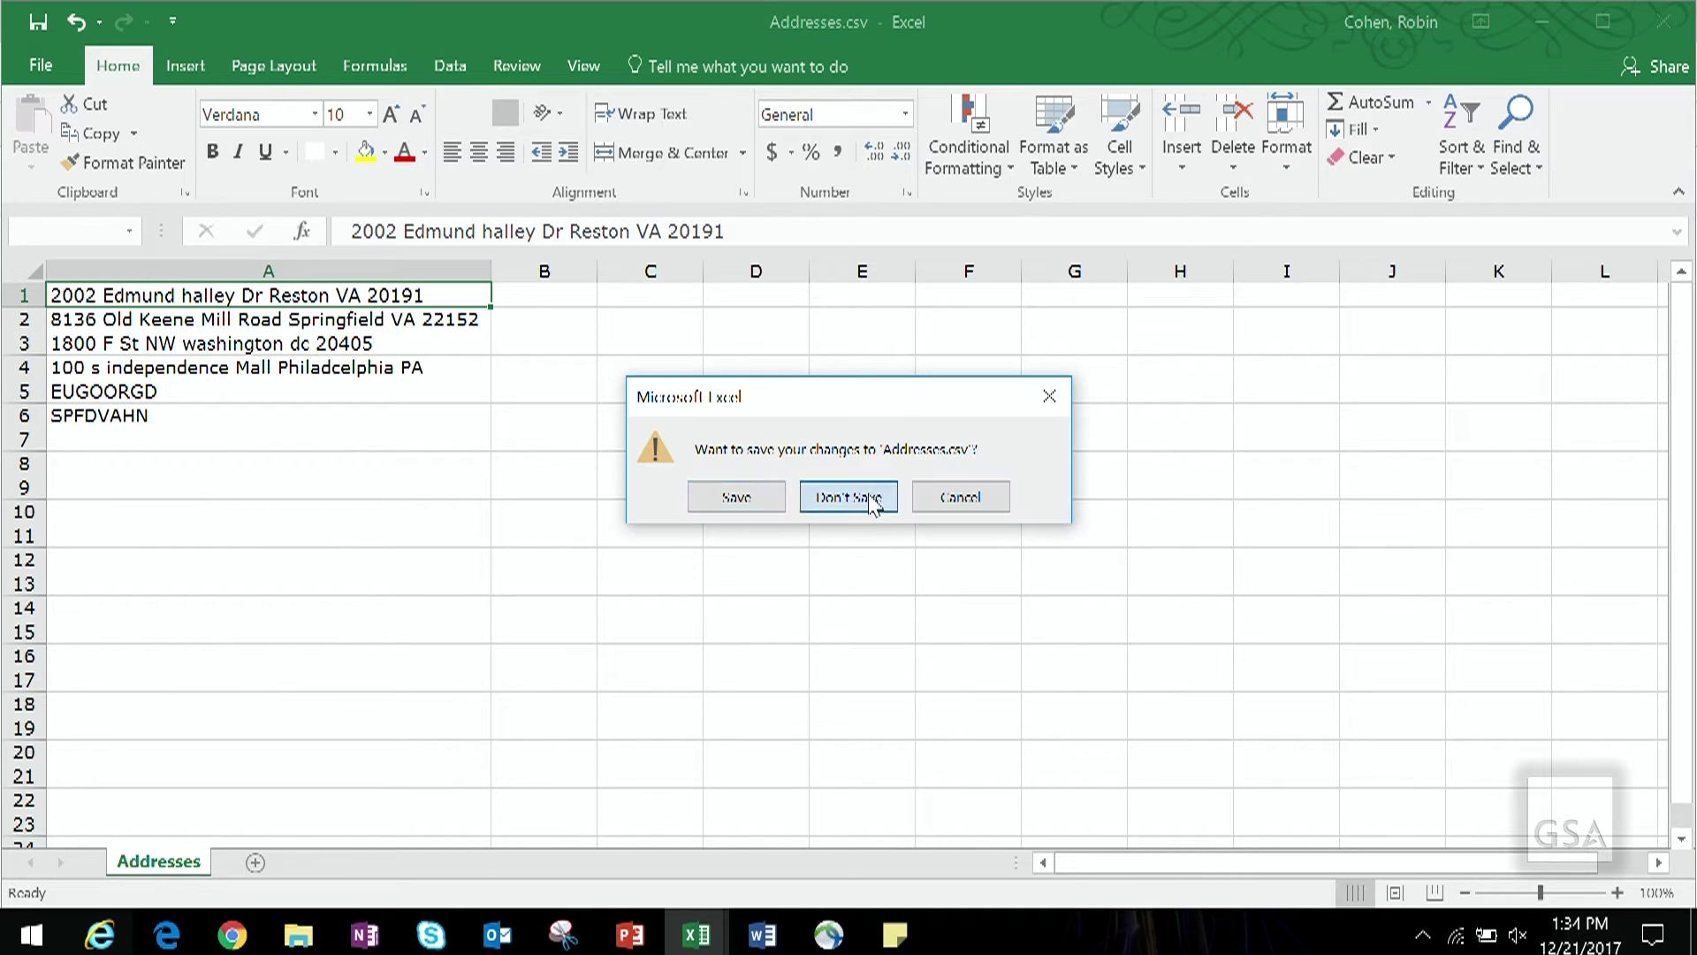
left_click(872, 497)
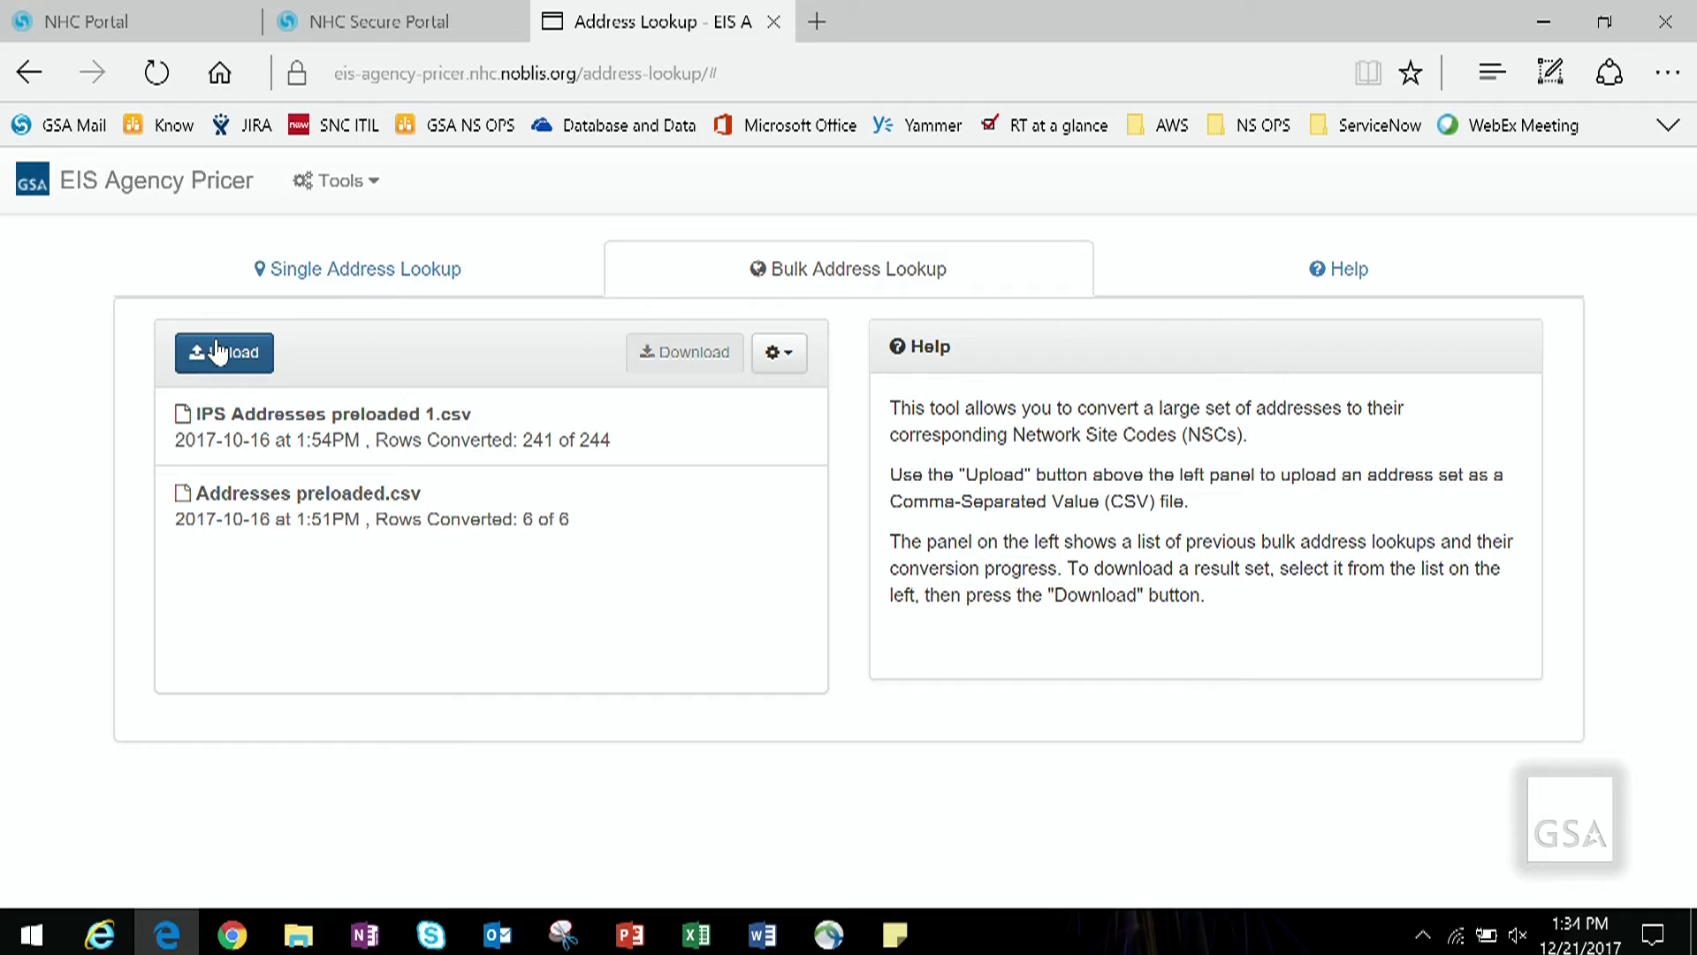
Step: Upload Addresses.csv from EIS_Pricers > Address CSVs to Bulk Address Lookup
left_click(221, 350)
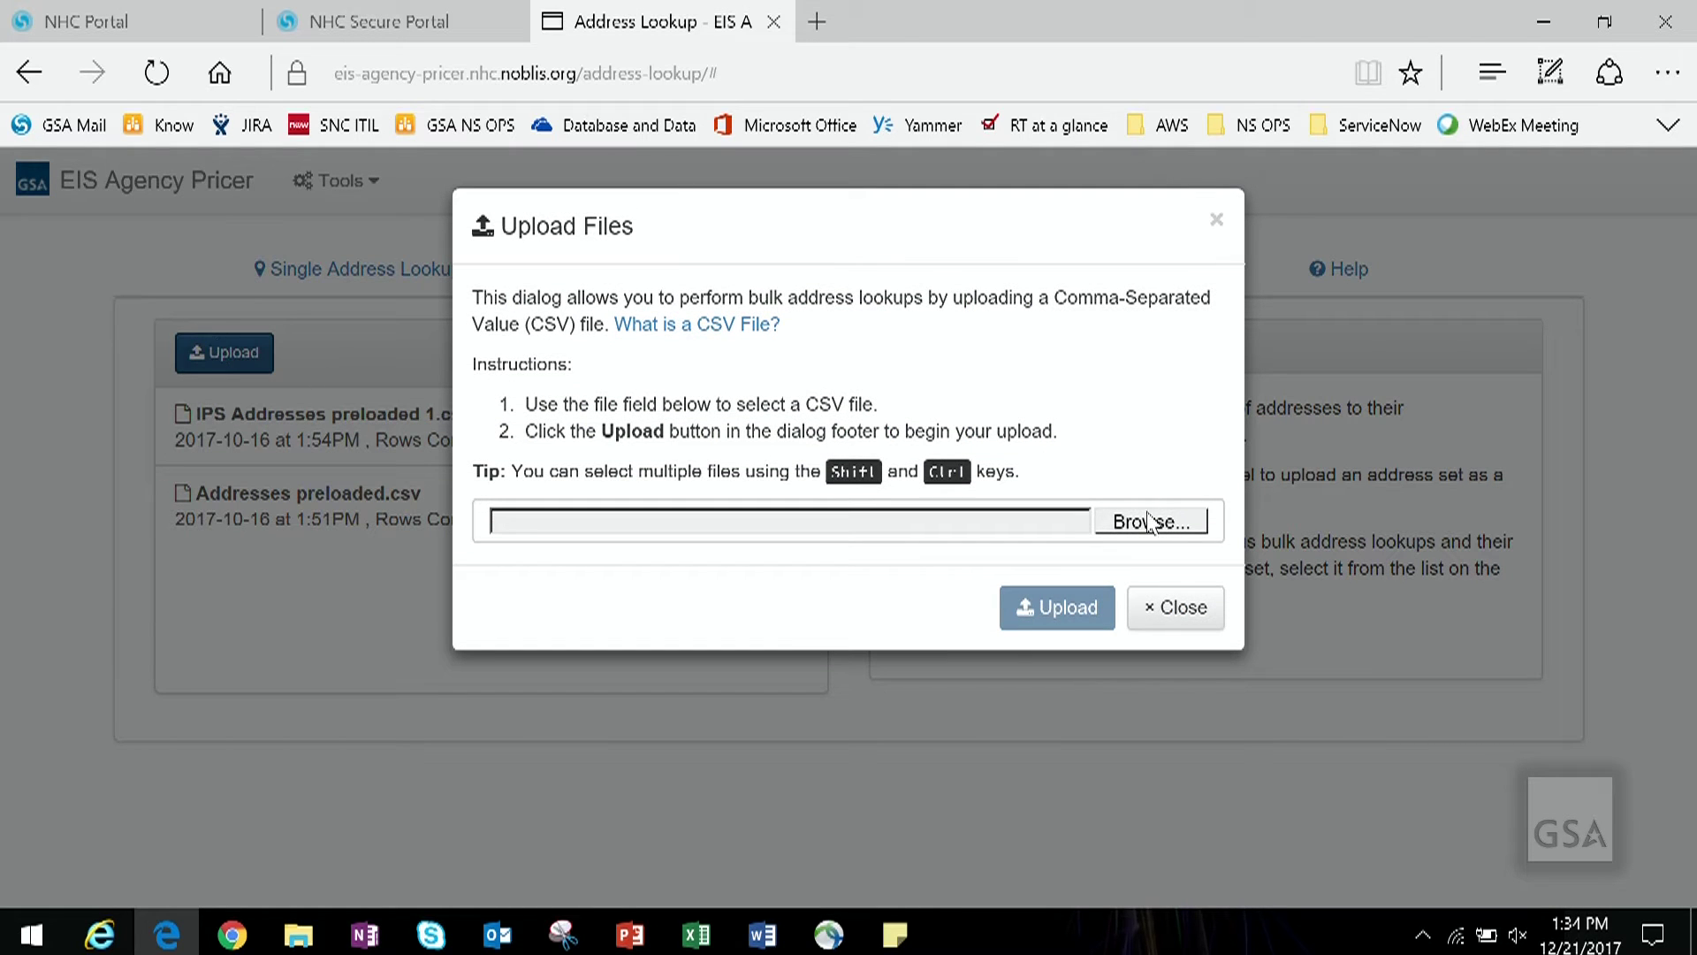
left_click(1149, 522)
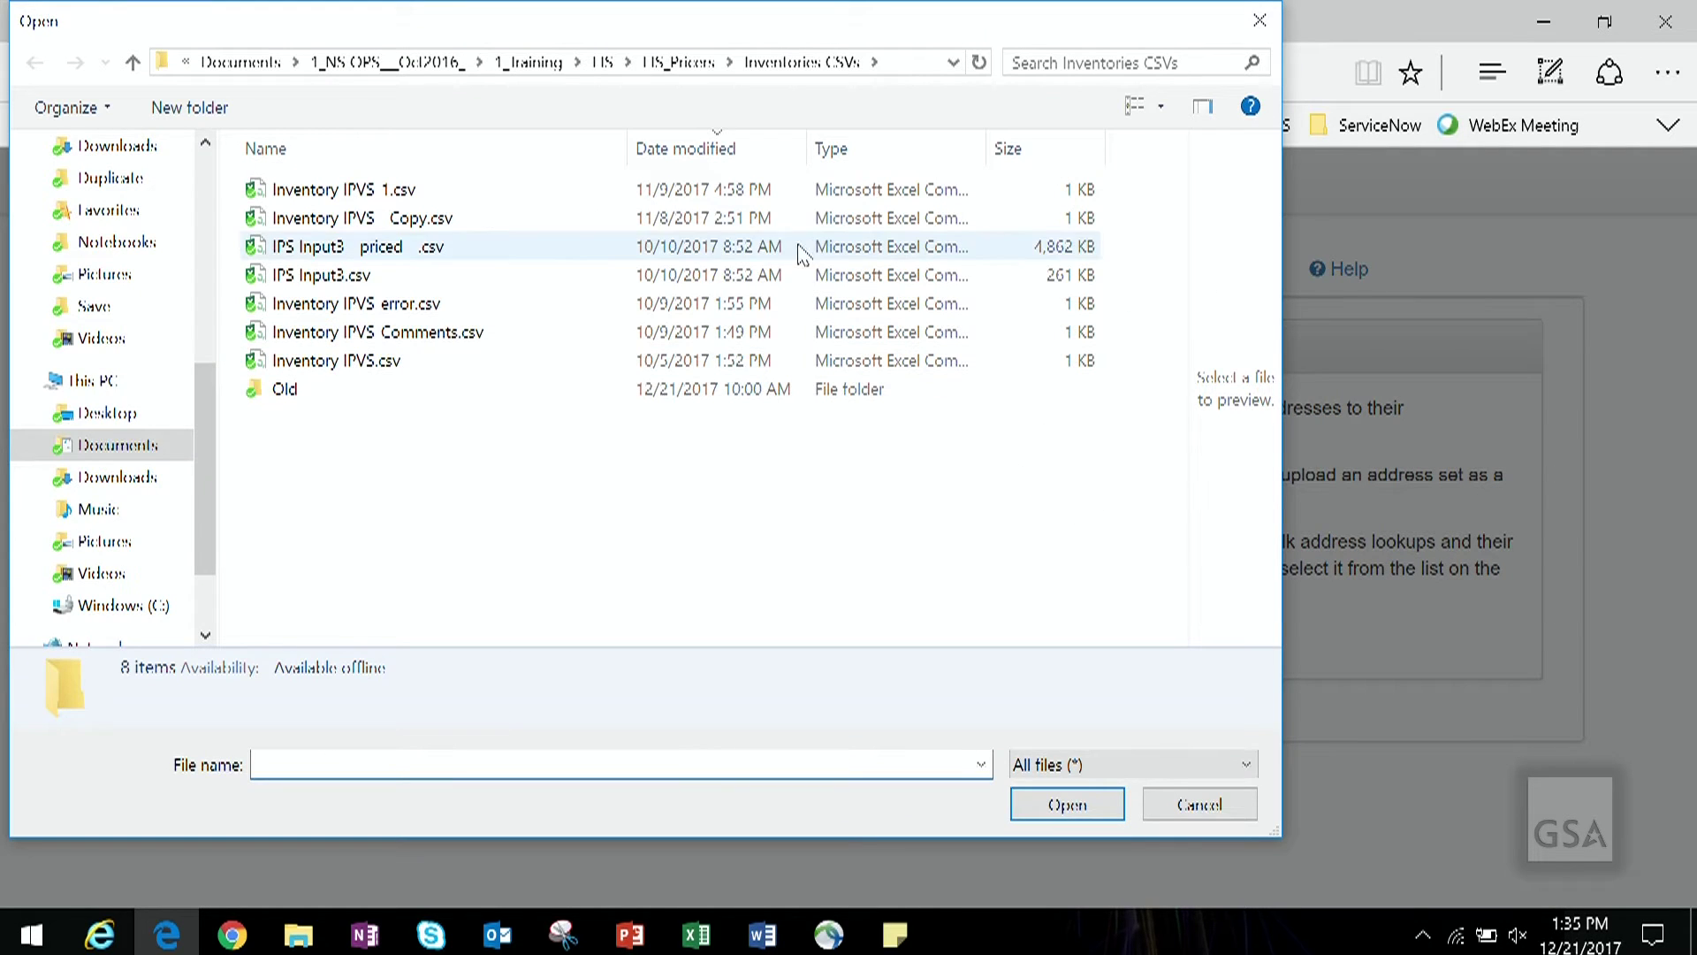
left_click(699, 64)
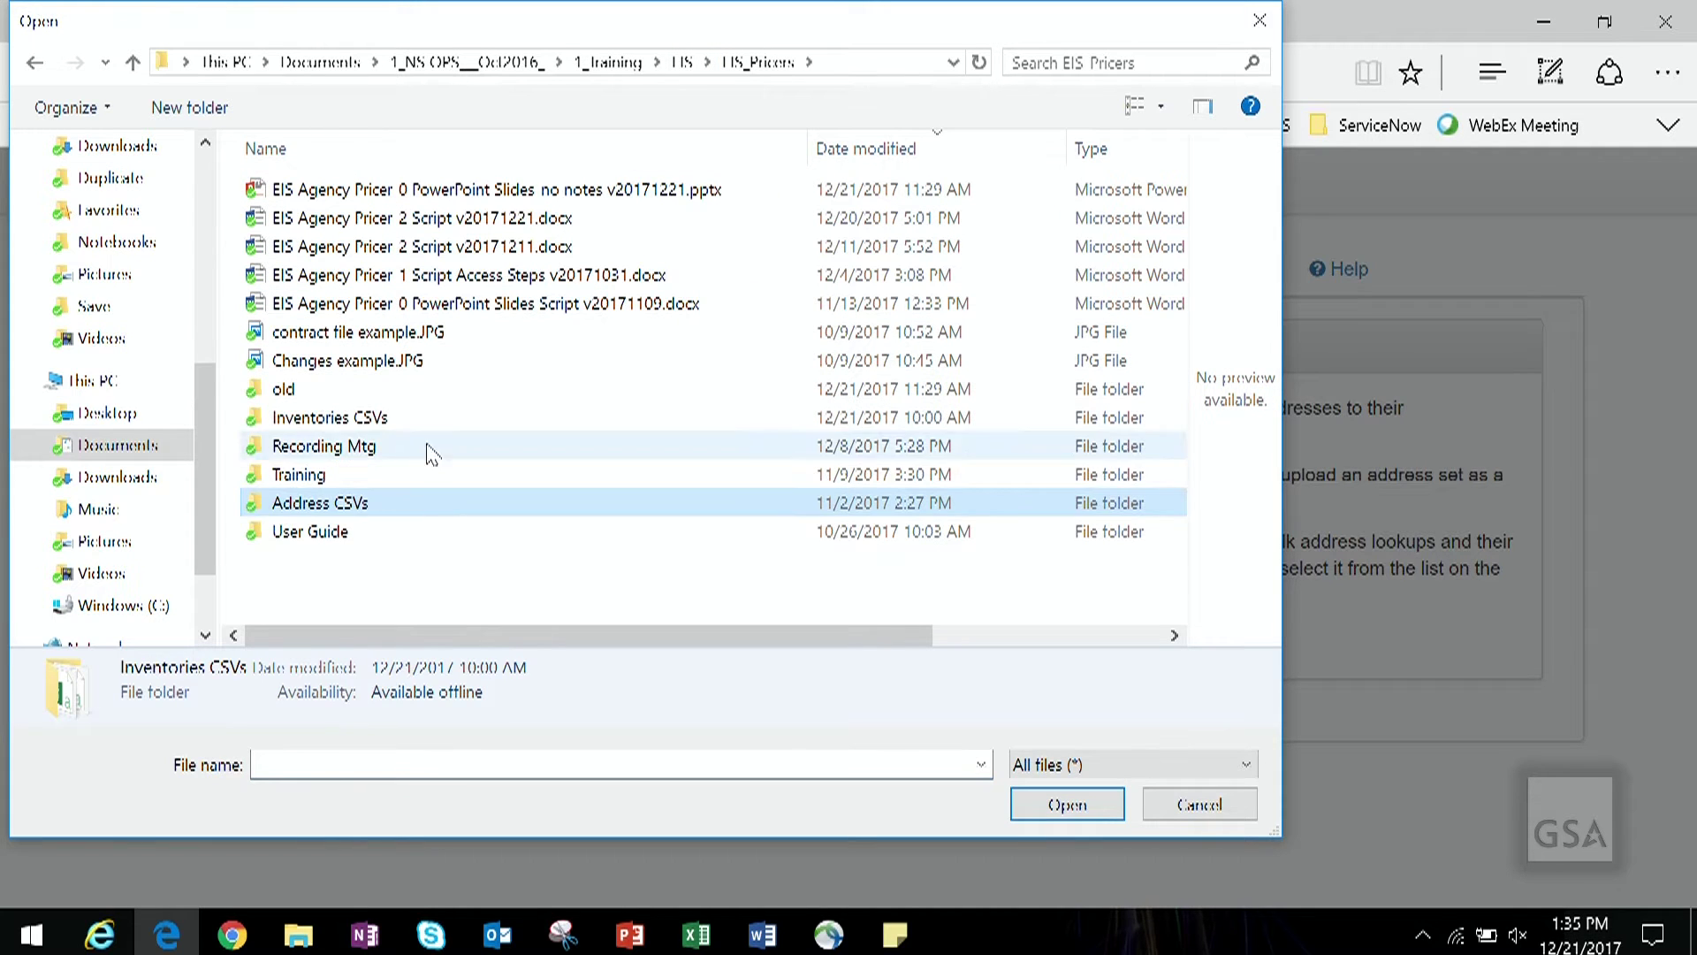
double_click(396, 506)
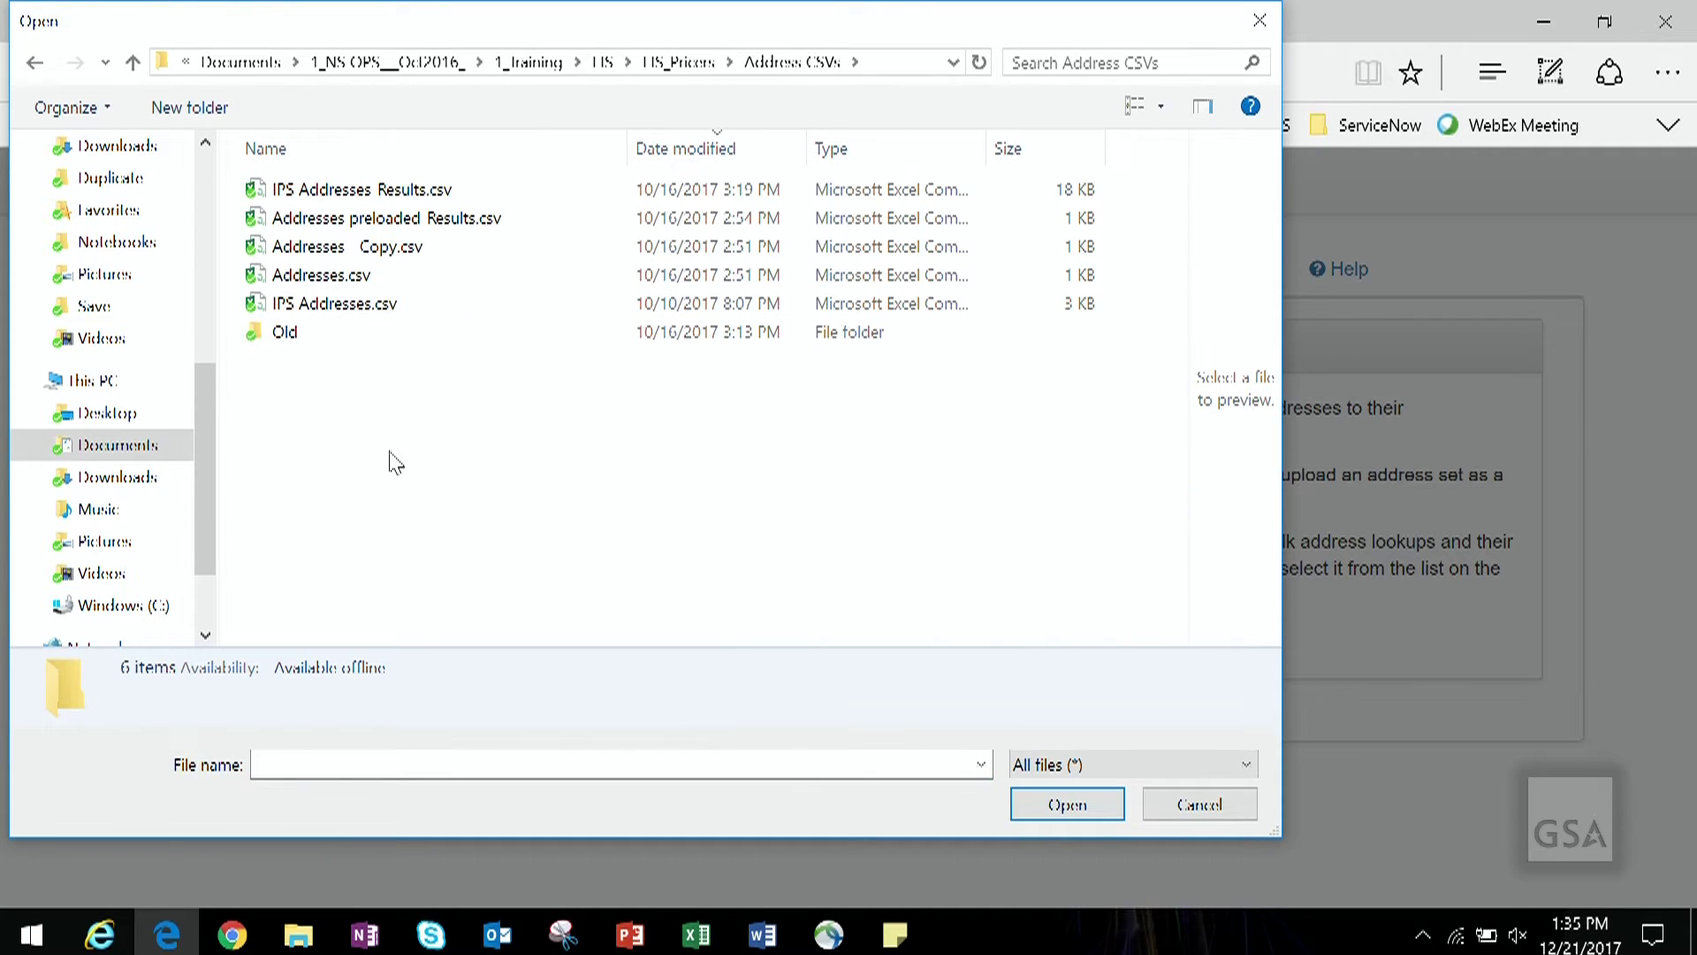
double_click(375, 275)
left_click(1068, 610)
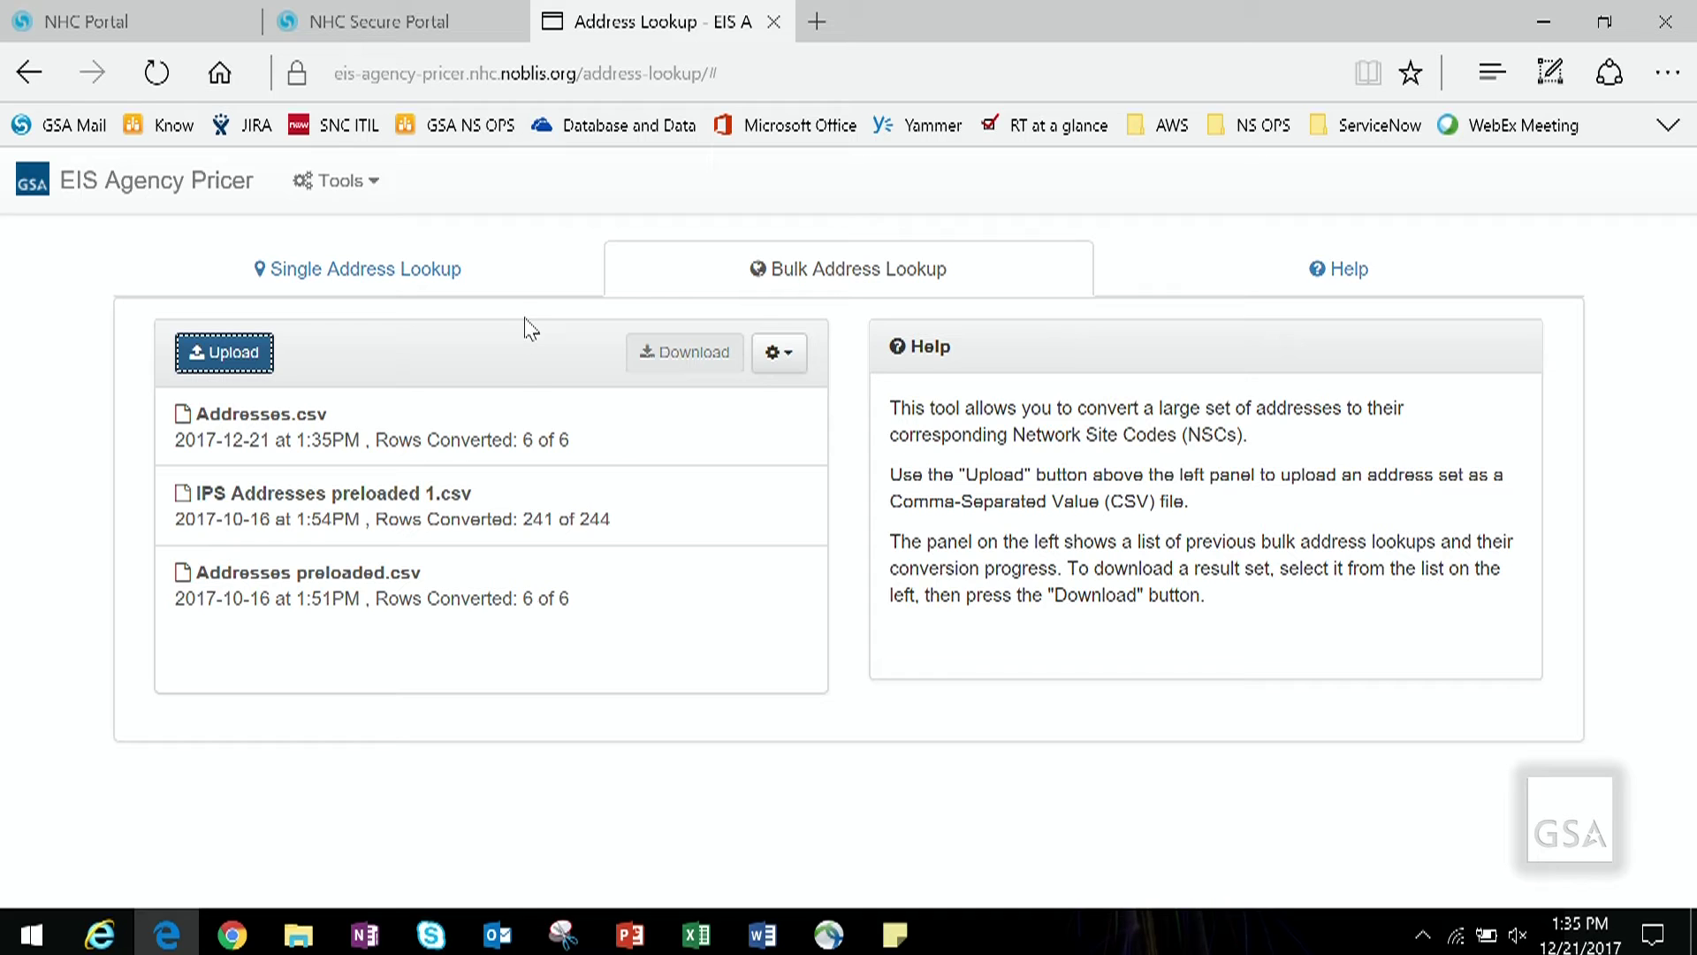
Step: Download the converted Addresses.csv results as Addresses (17).csv and open them in Excel
left_click(508, 423)
double_click(505, 414)
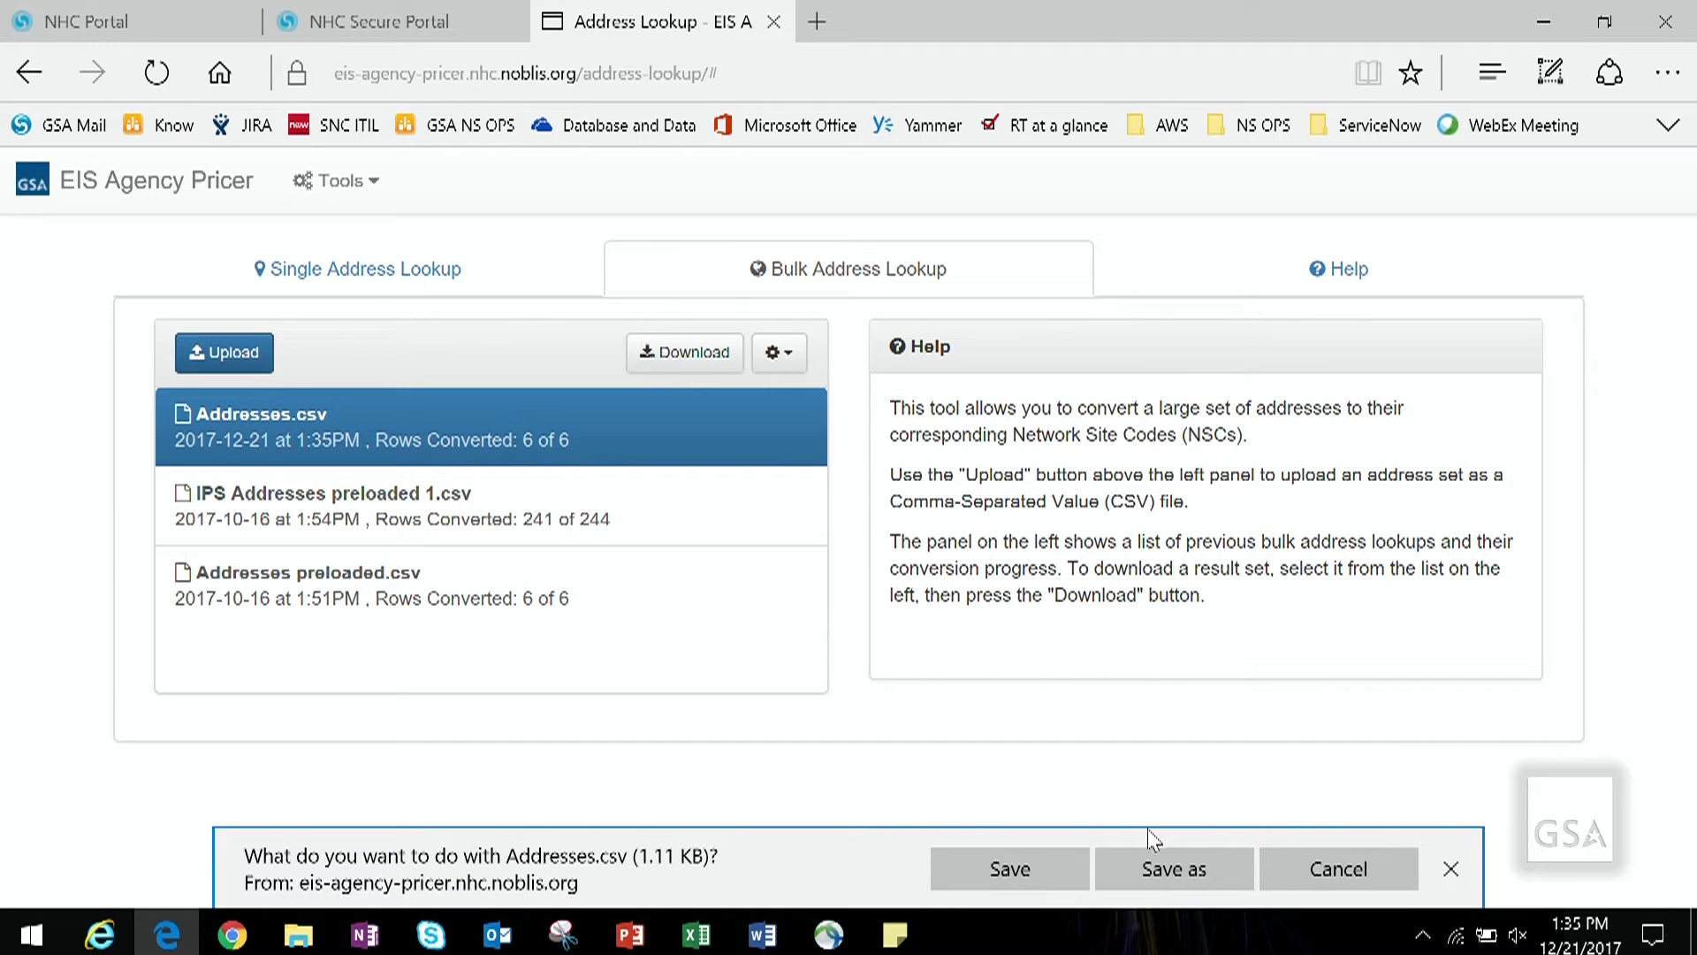
left_click(1047, 862)
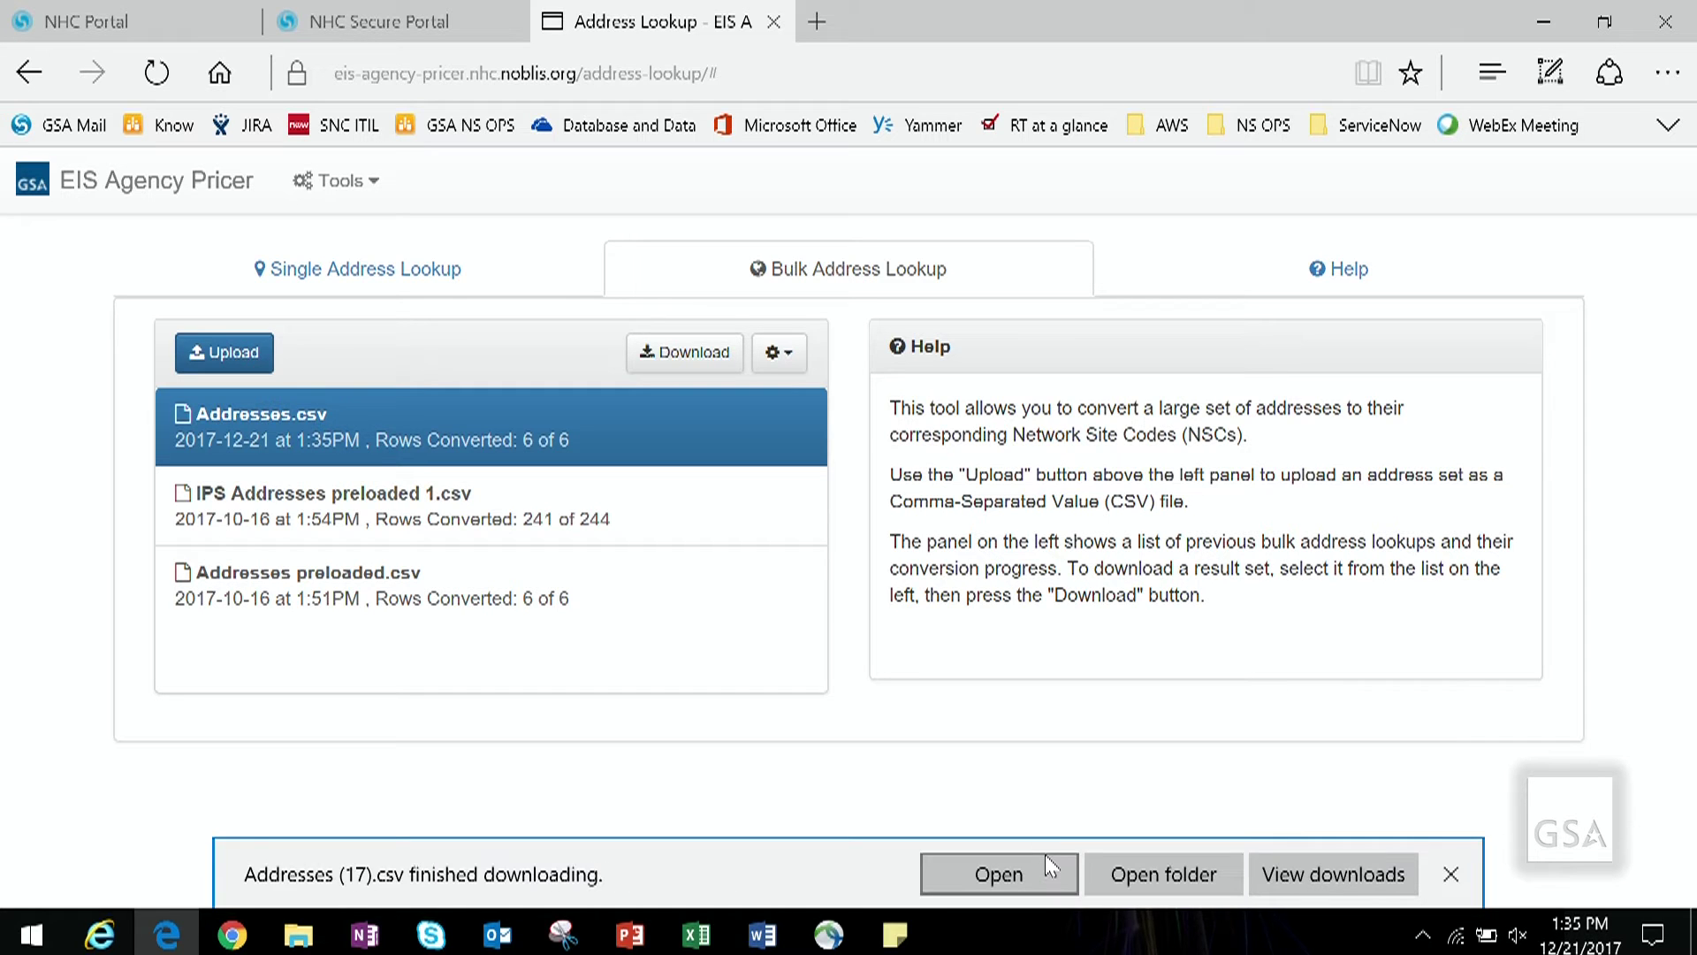
left_click(1038, 866)
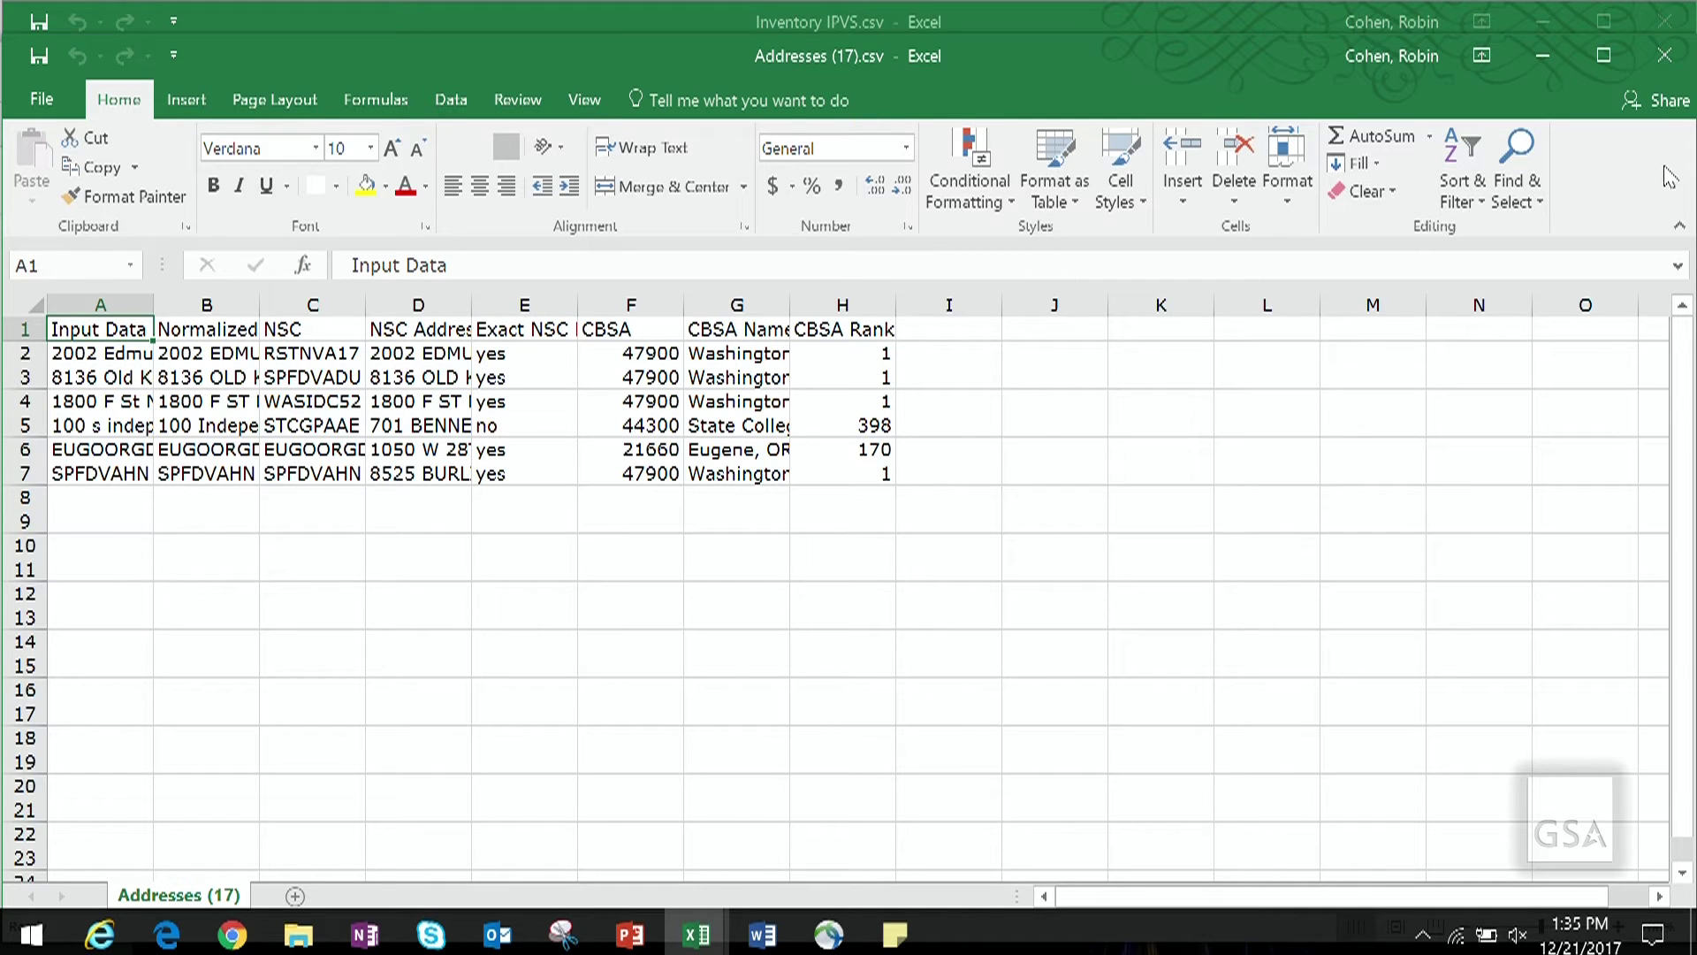
Step: Autofit every column of the results worksheet to its contents
left_click(778, 353)
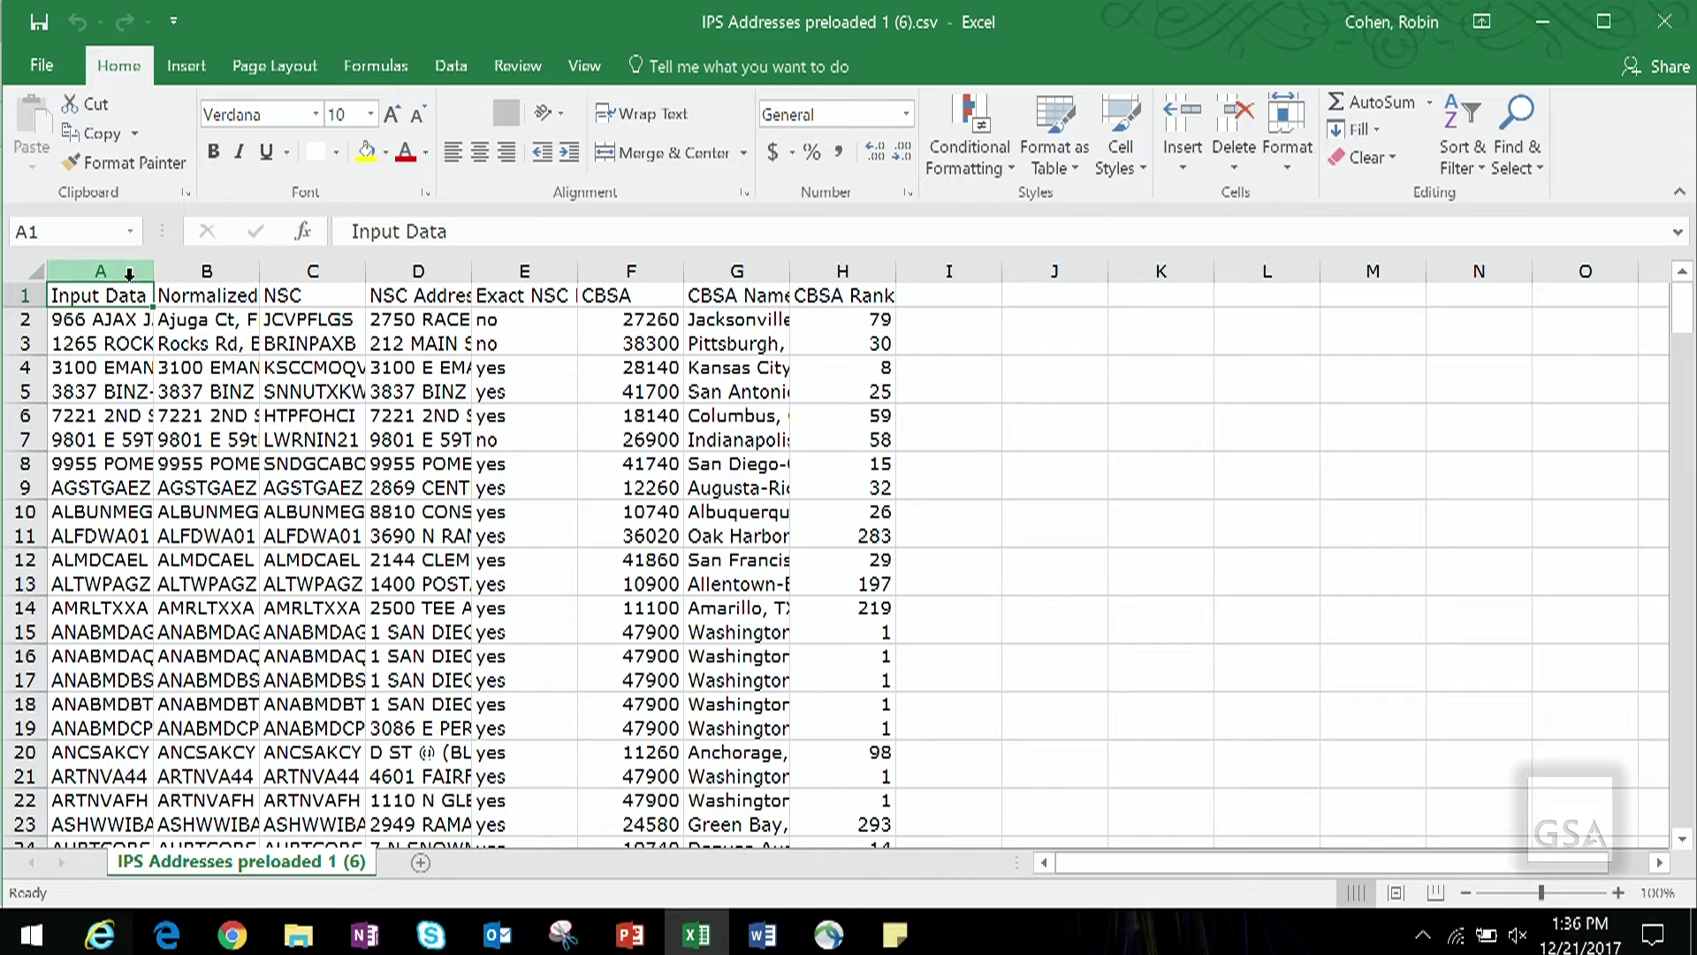
left_click(36, 272)
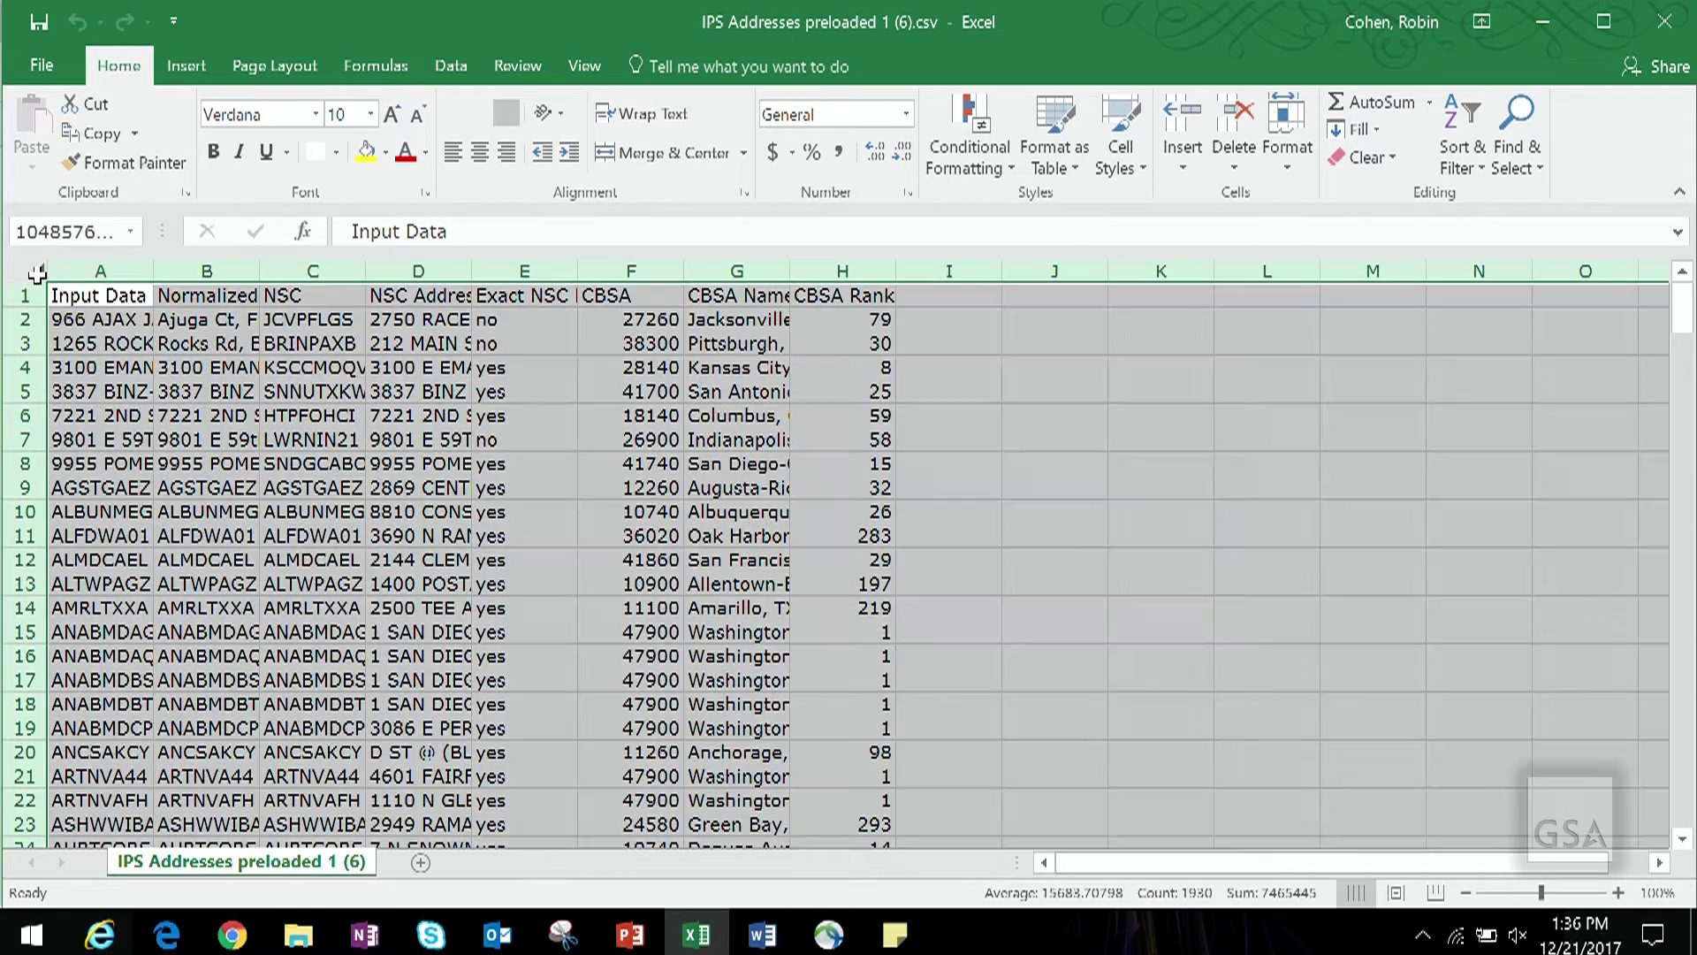
double_click(153, 271)
left_click(154, 271)
scroll(535, 609, "down", 8)
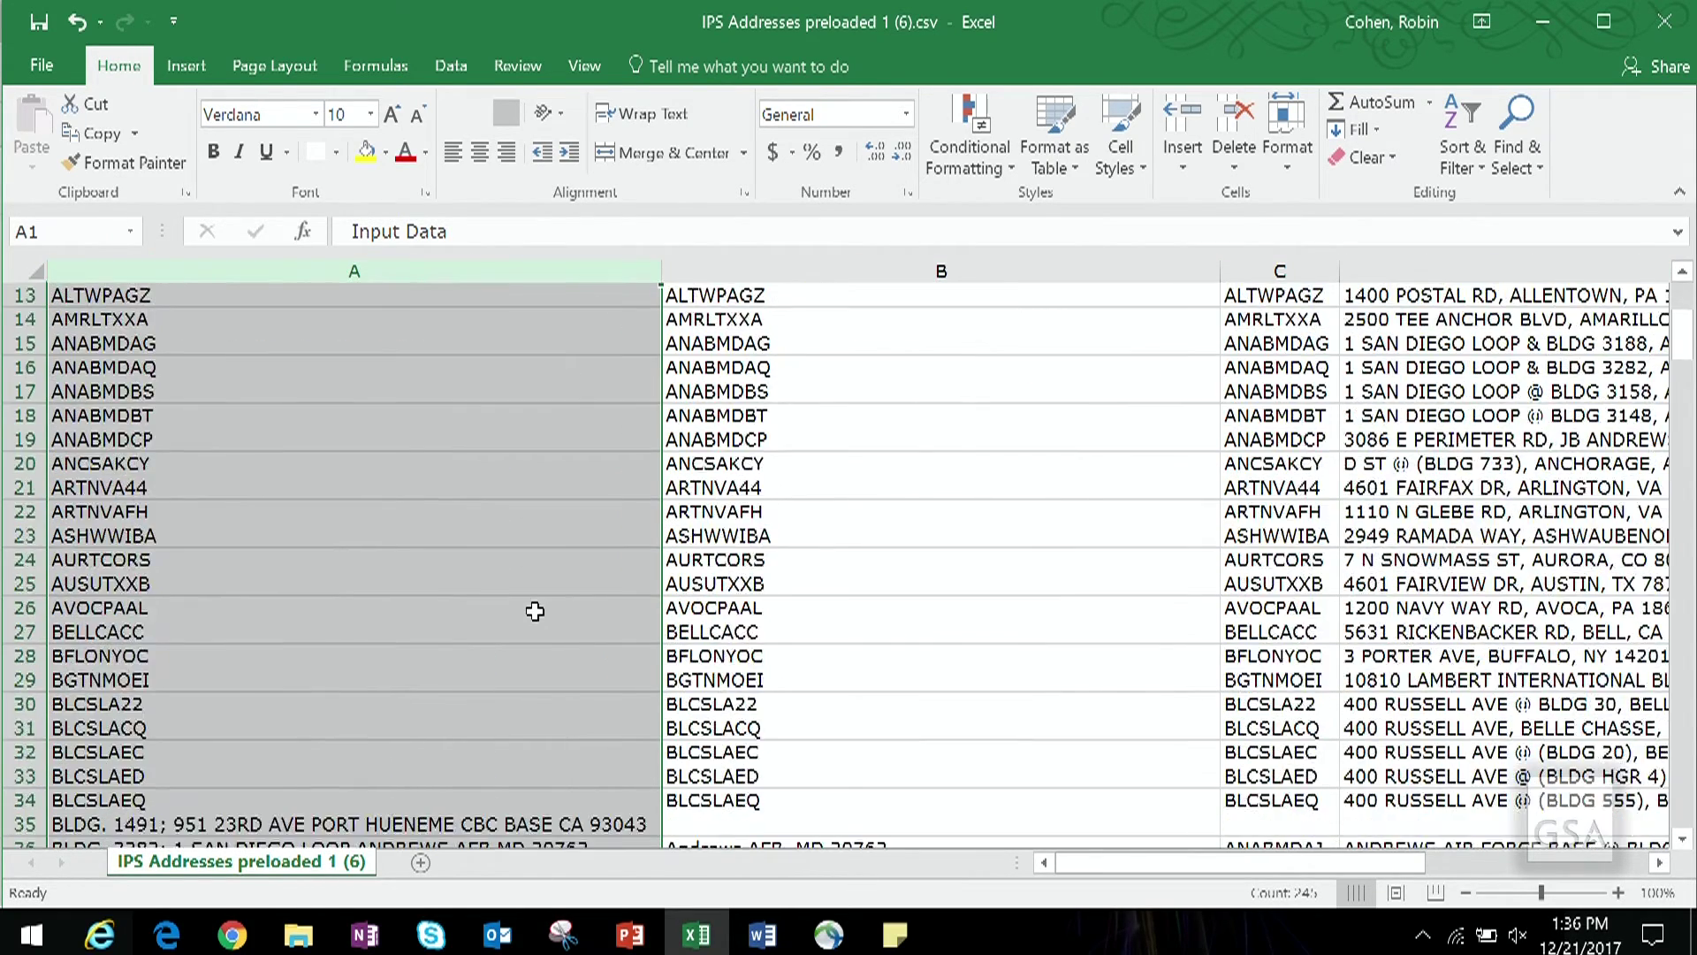
Step: Copy the Port Hueneme address from cell A35 and close the CSV without saving
left_click(564, 535)
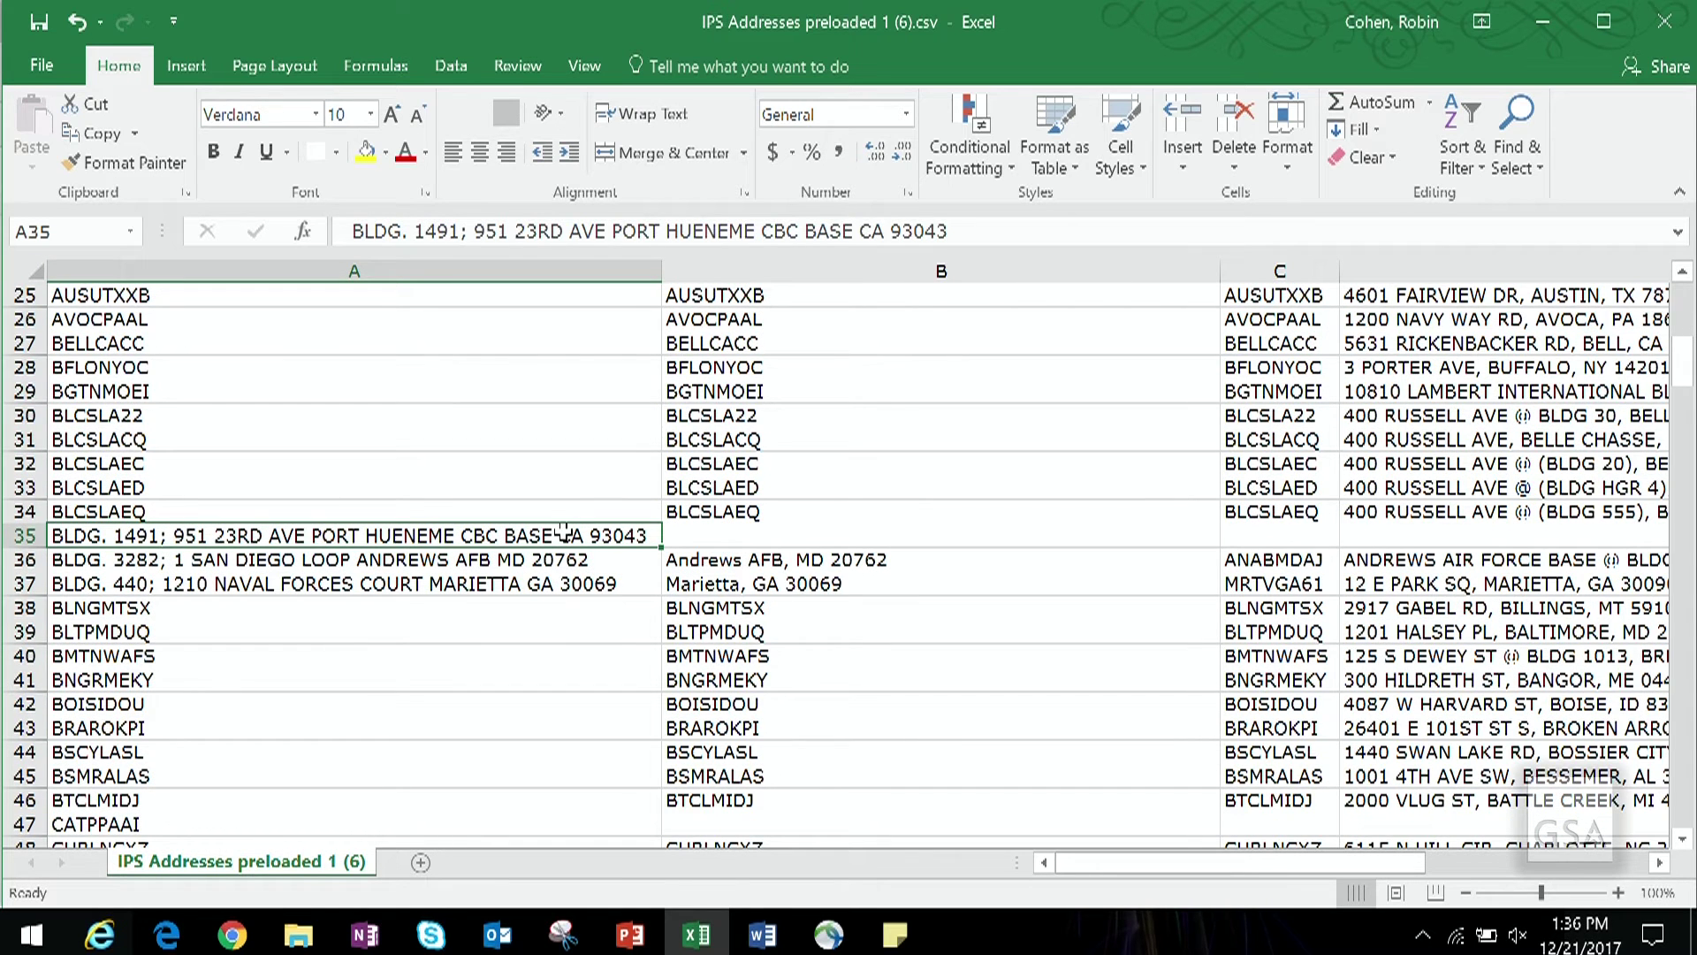
key("ctrl+c")
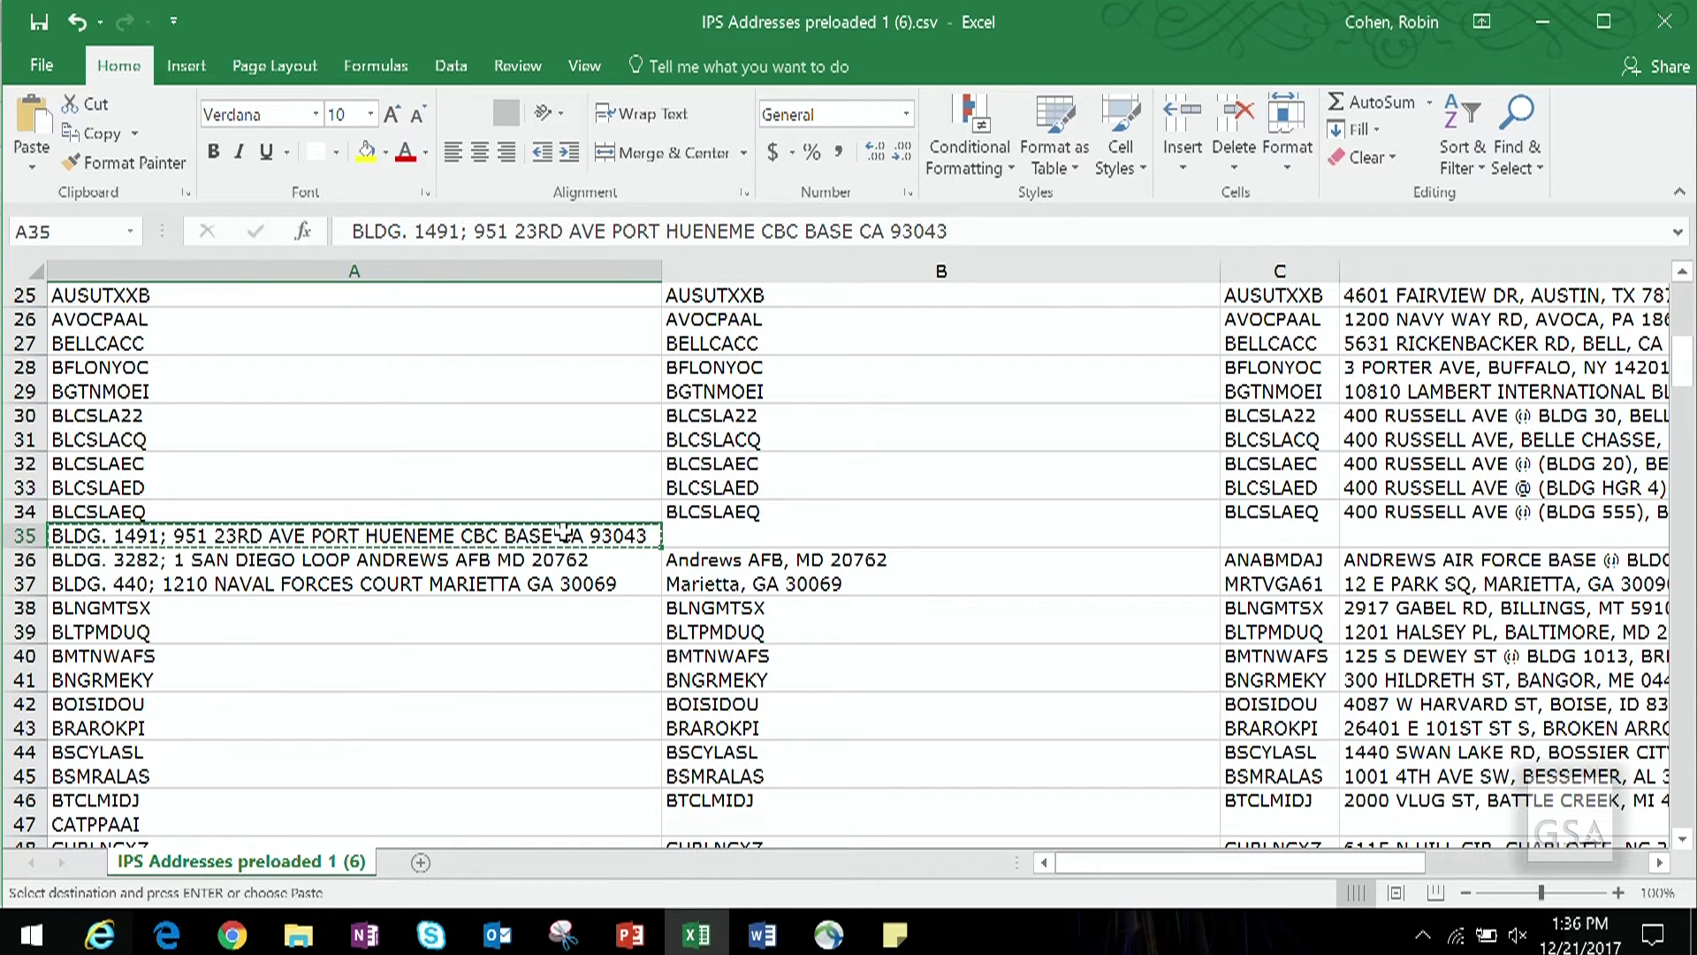
left_click(758, 541)
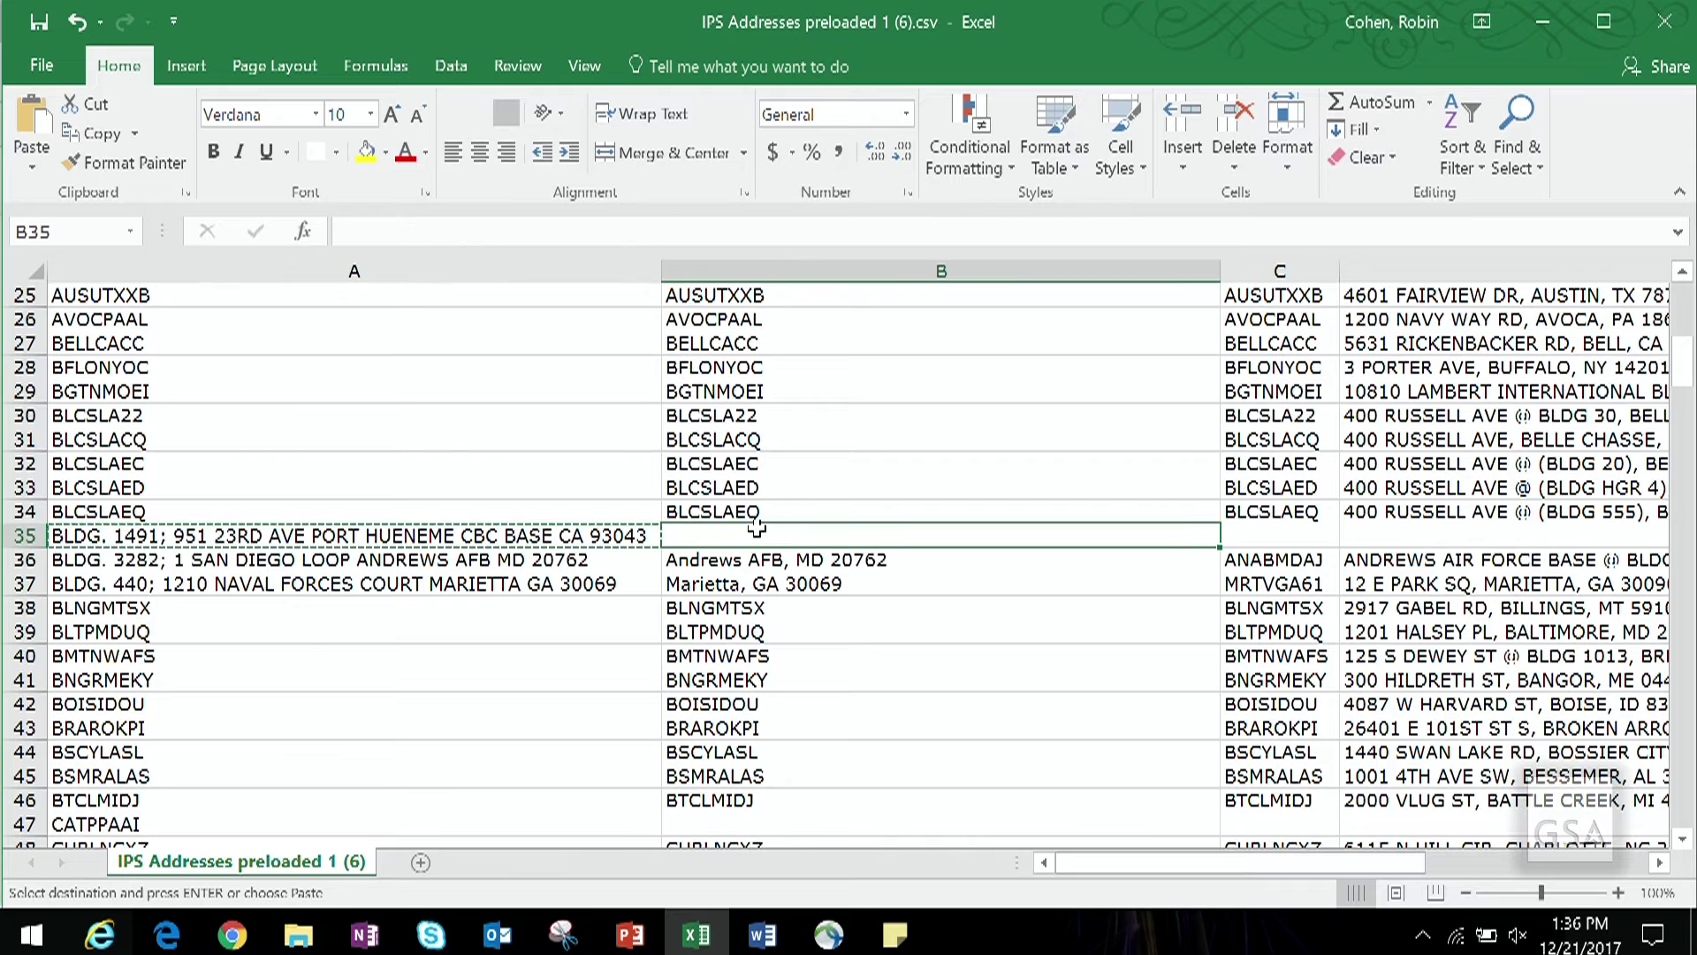
left_click(1665, 27)
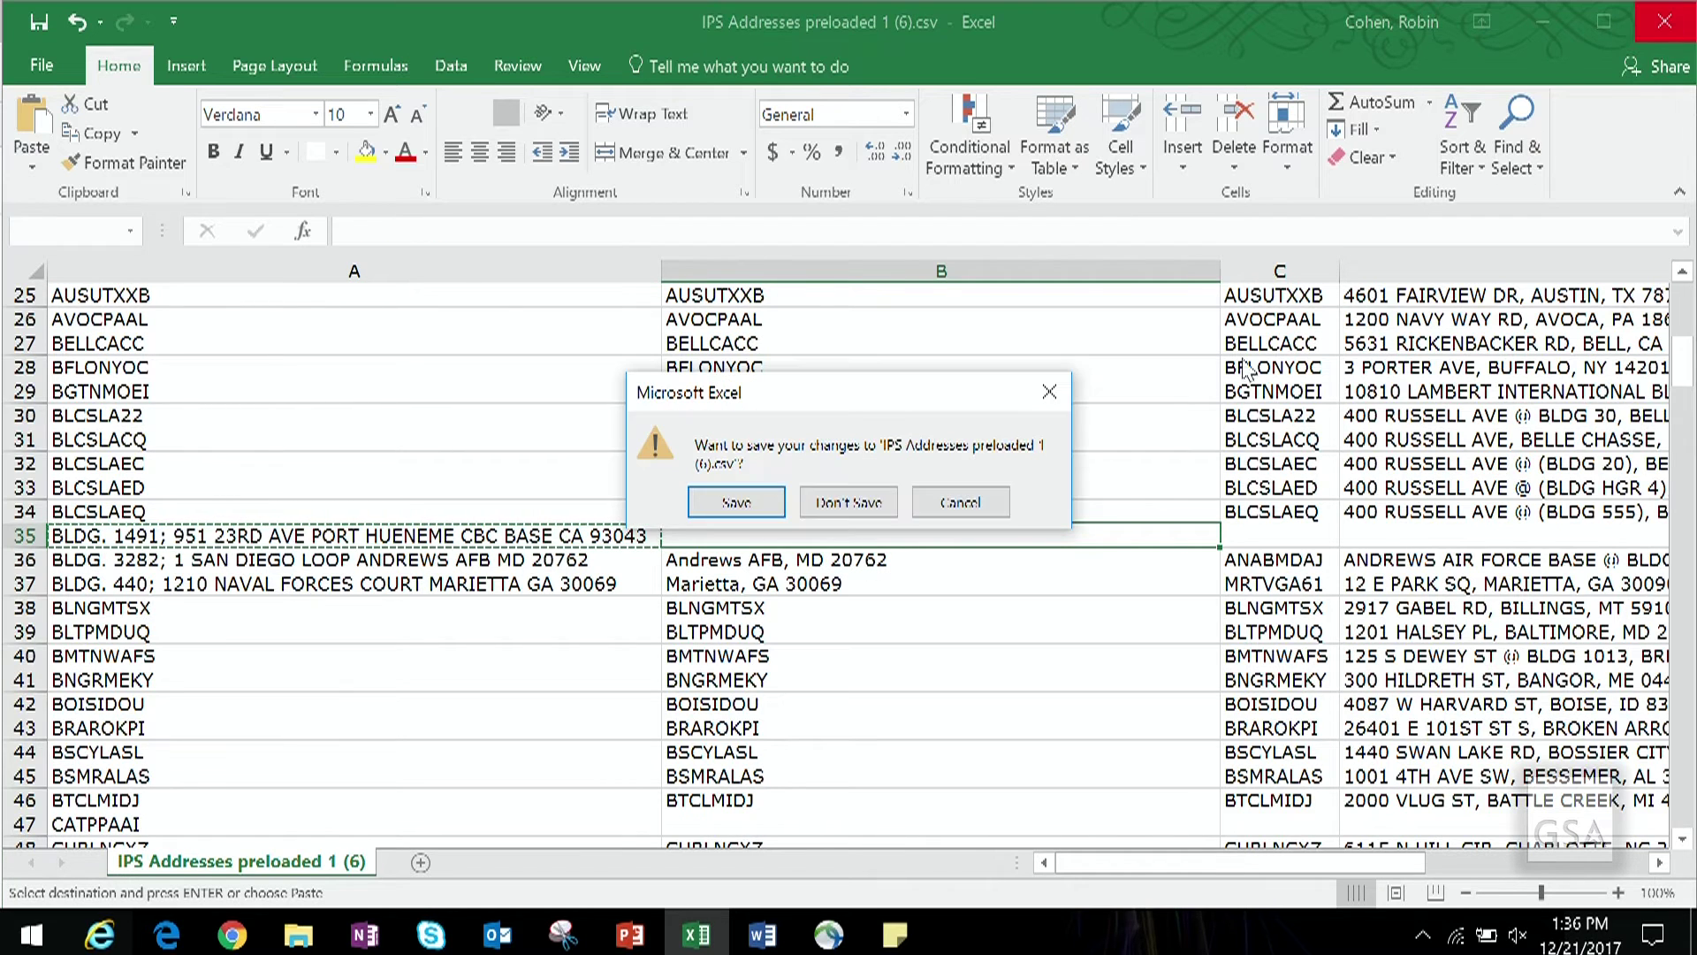
left_click(847, 502)
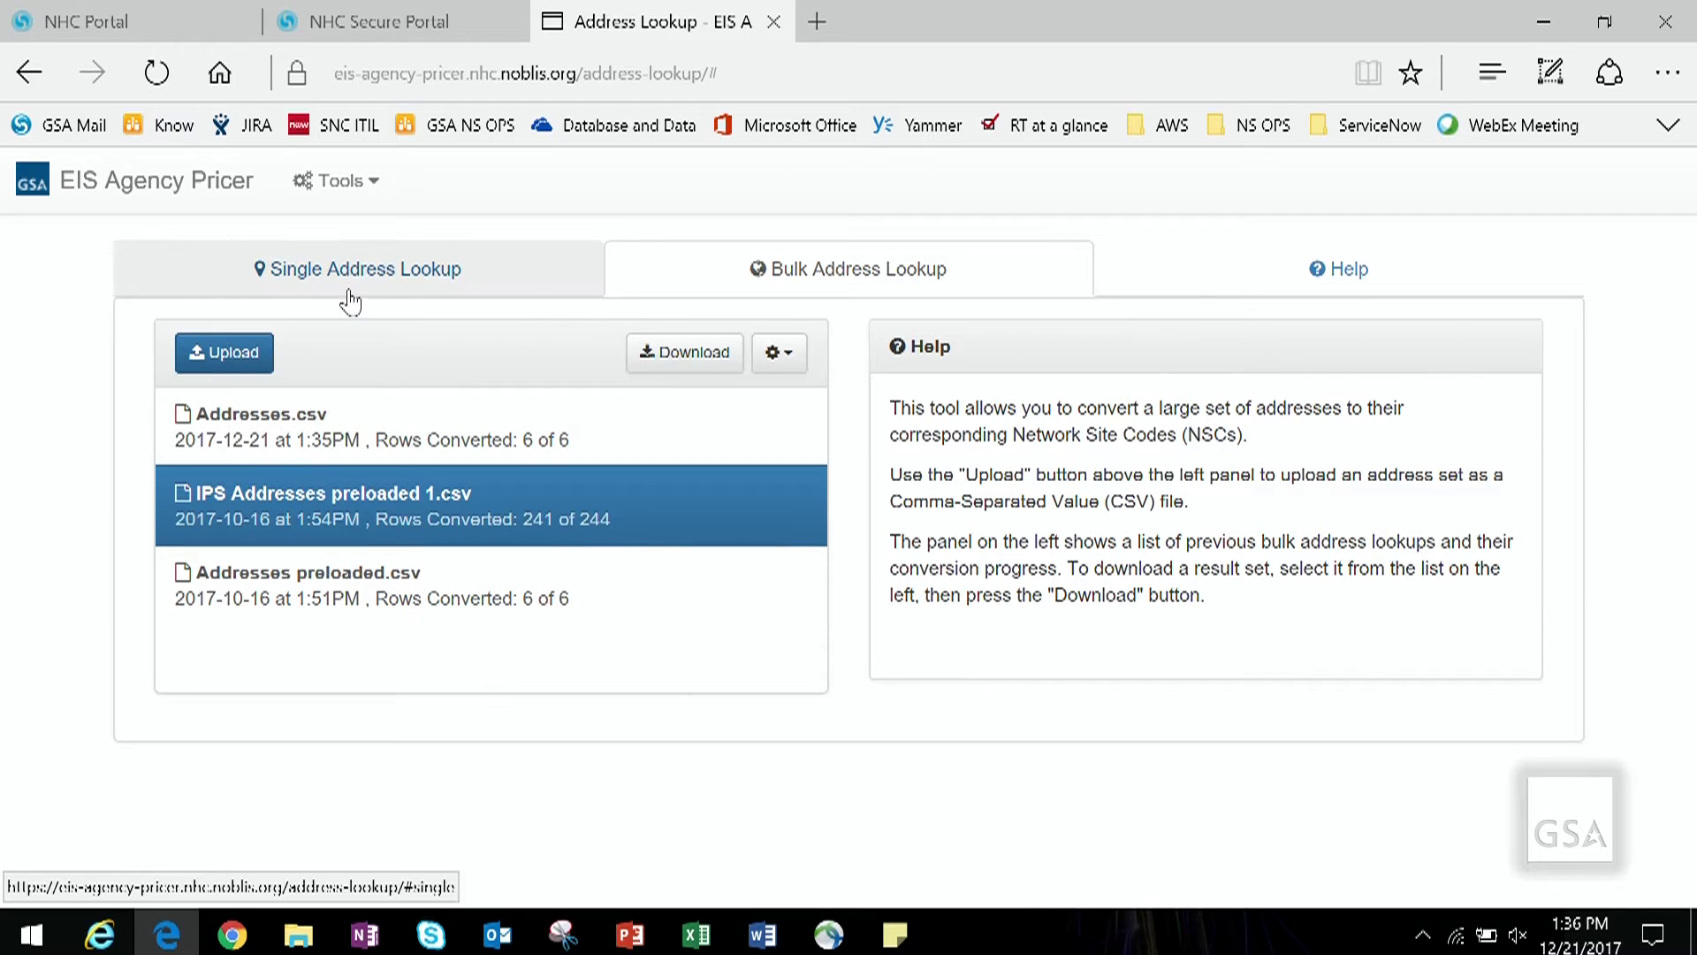
Step: Paste the address into Single Address Lookup, re-copy cell A35, and close the CSV unsaved
left_click(358, 269)
key("ctrl+a")
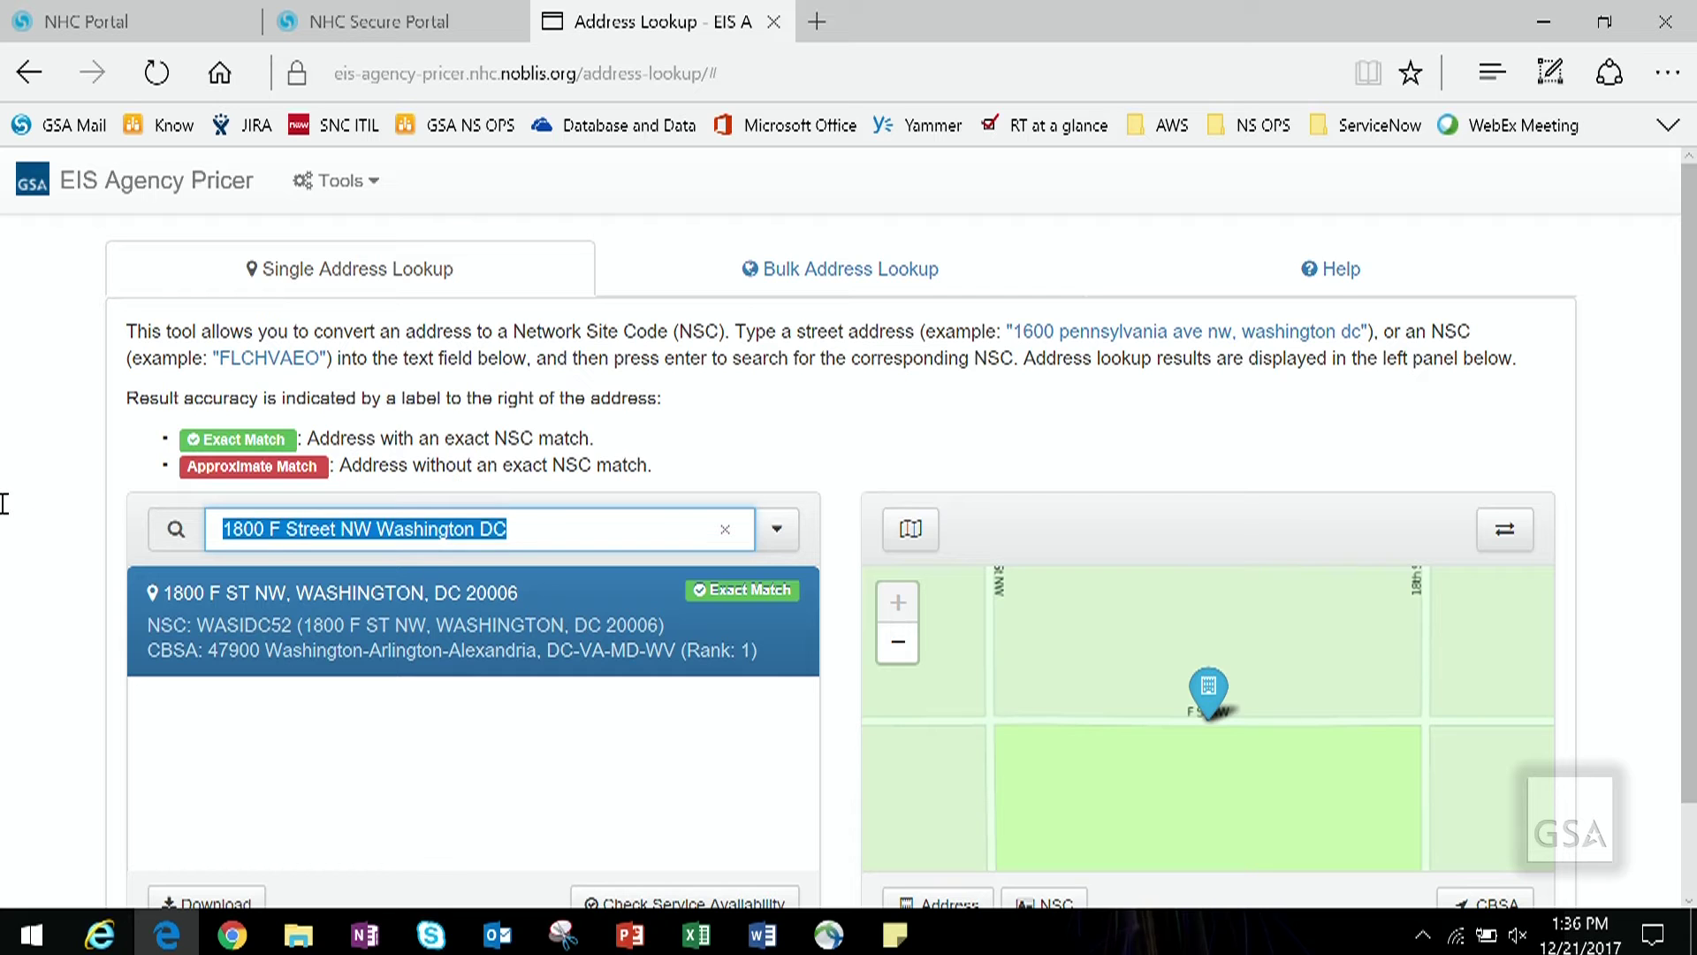
key("ctrl+v")
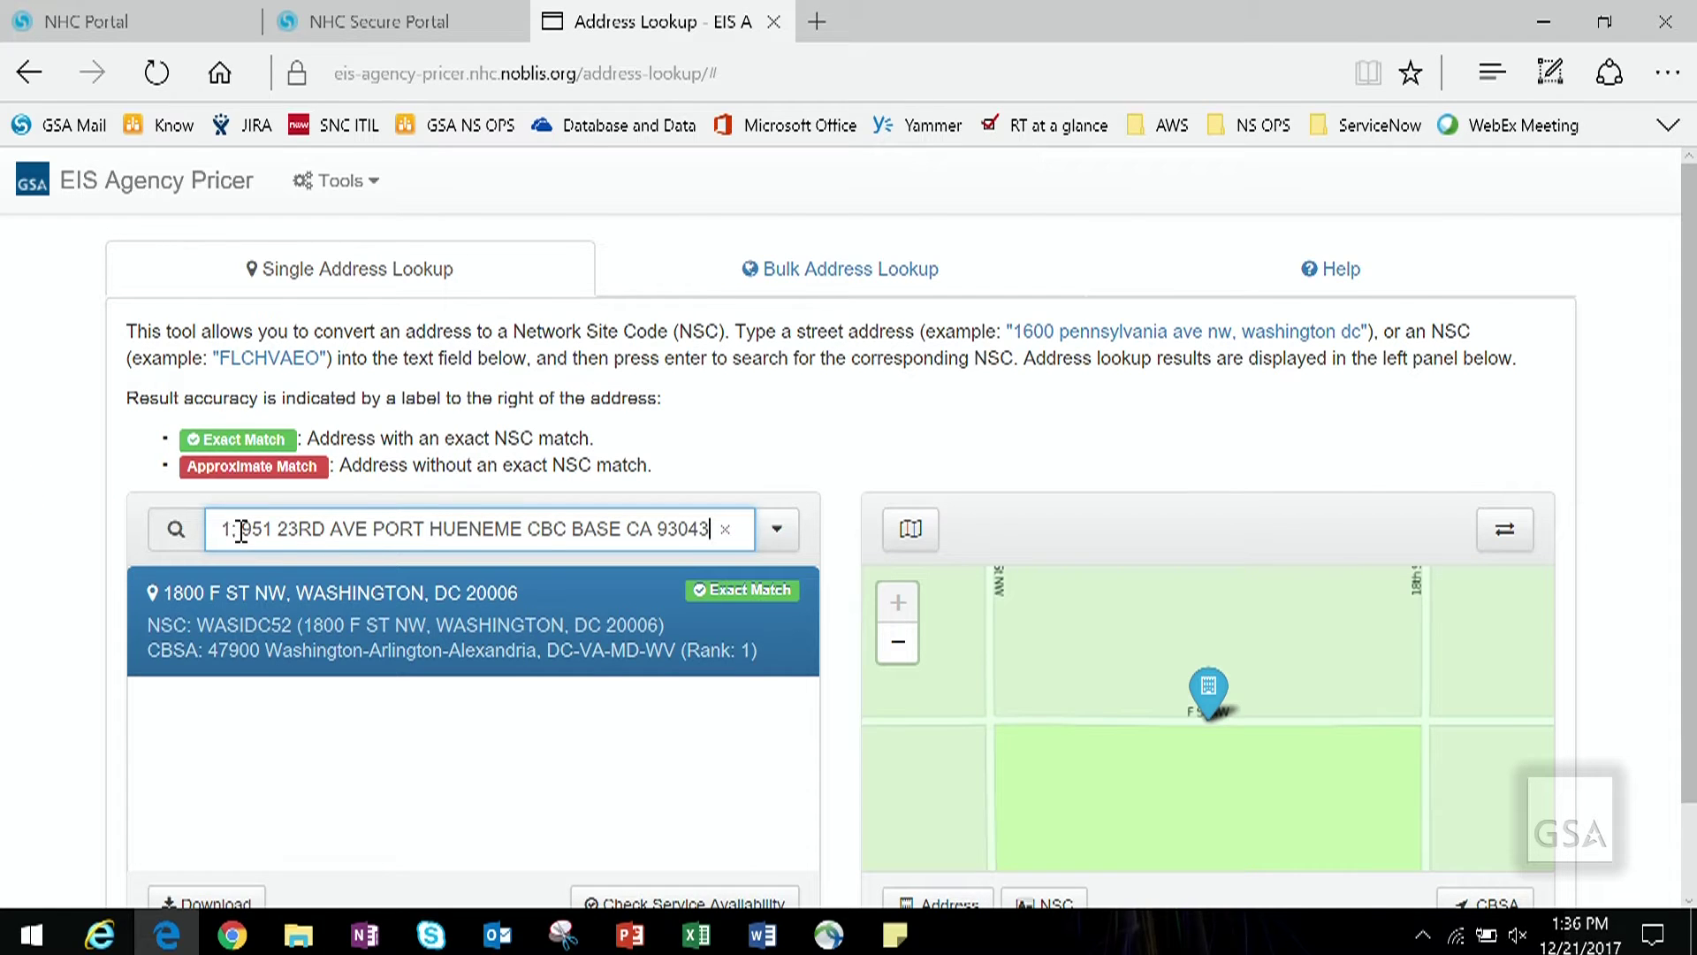
key("alt+Tab")
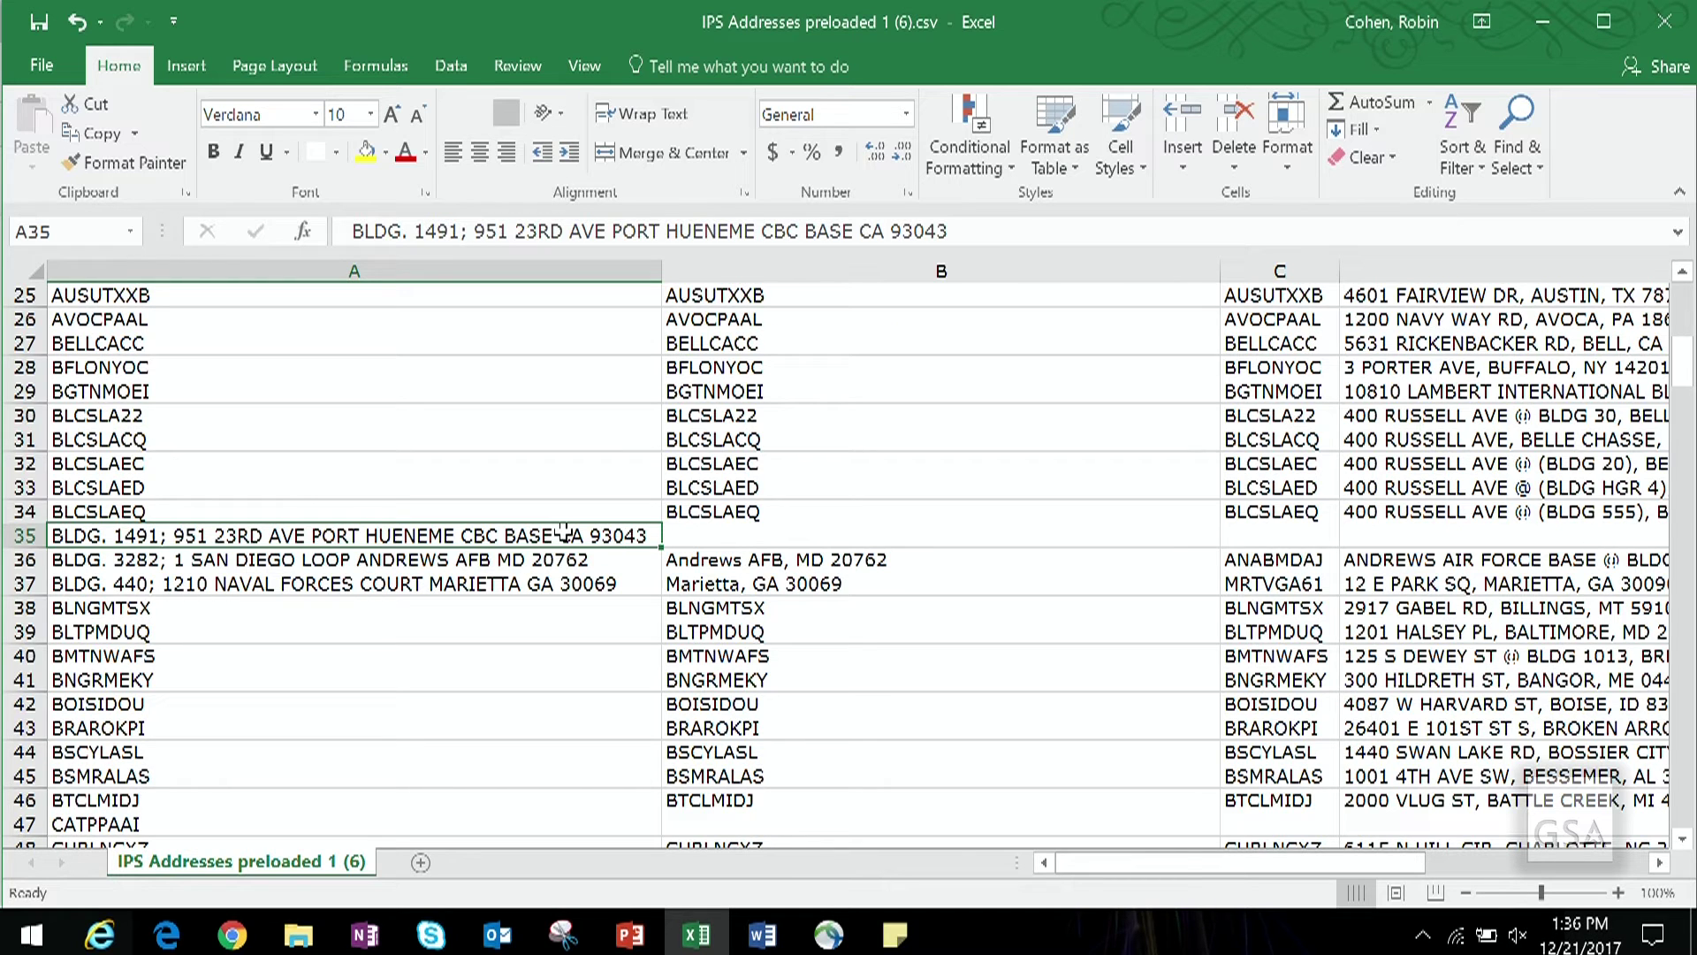
key("ctrl+c")
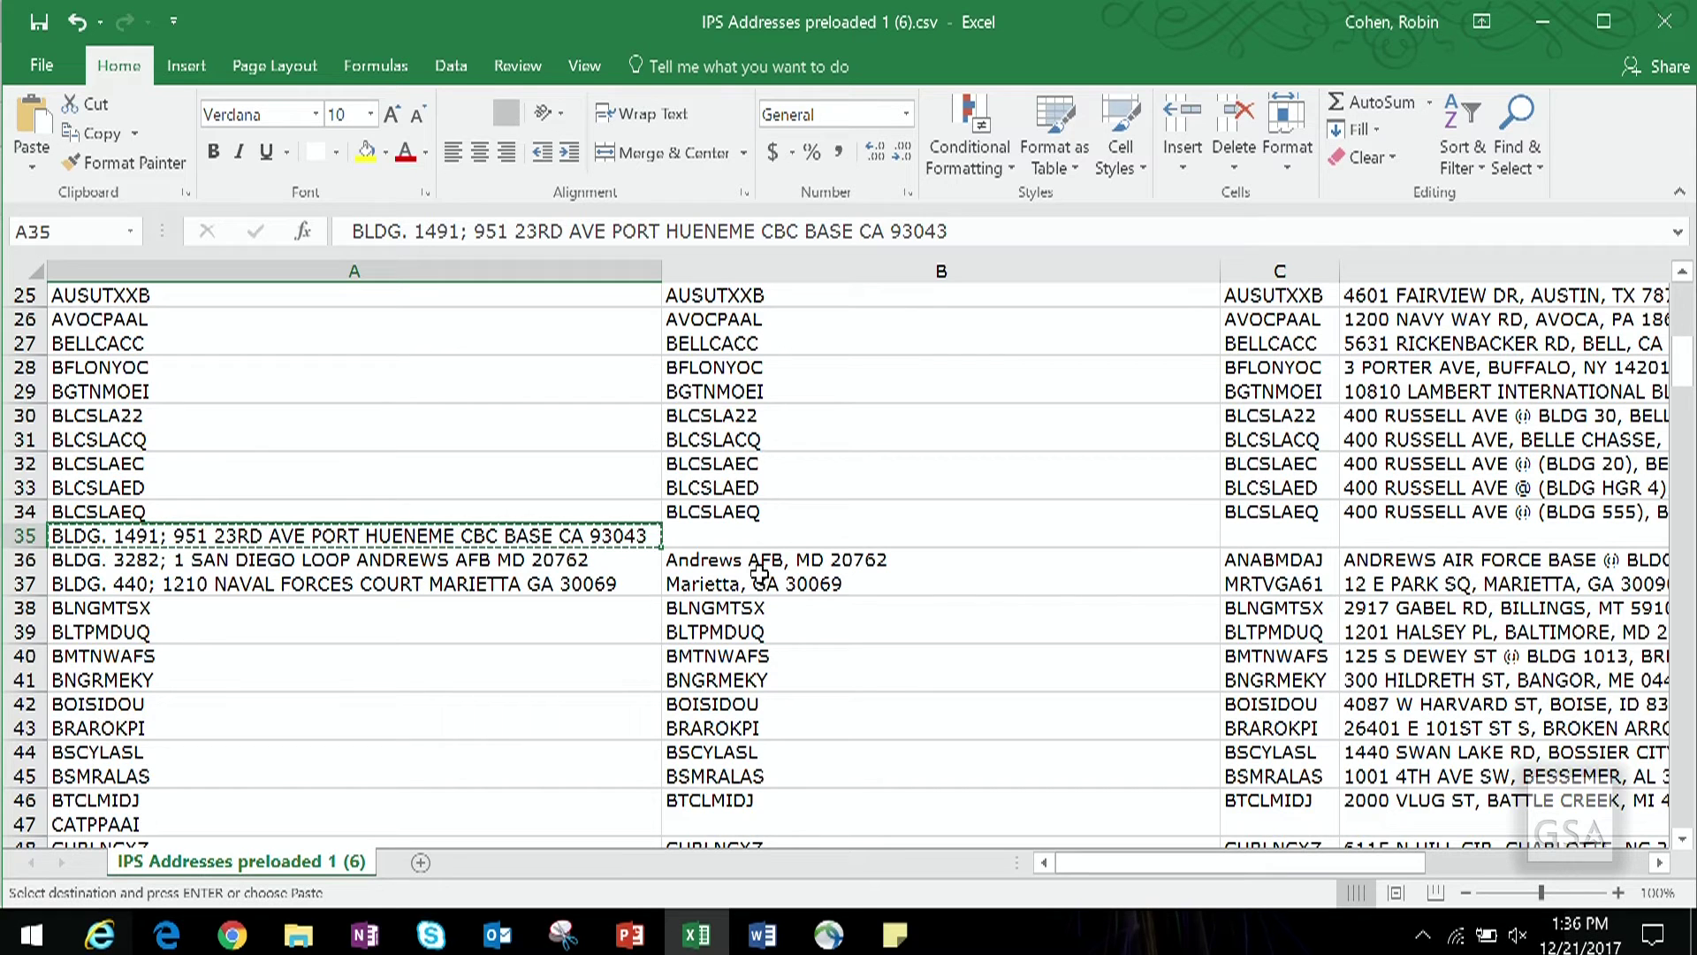
left_click(803, 537)
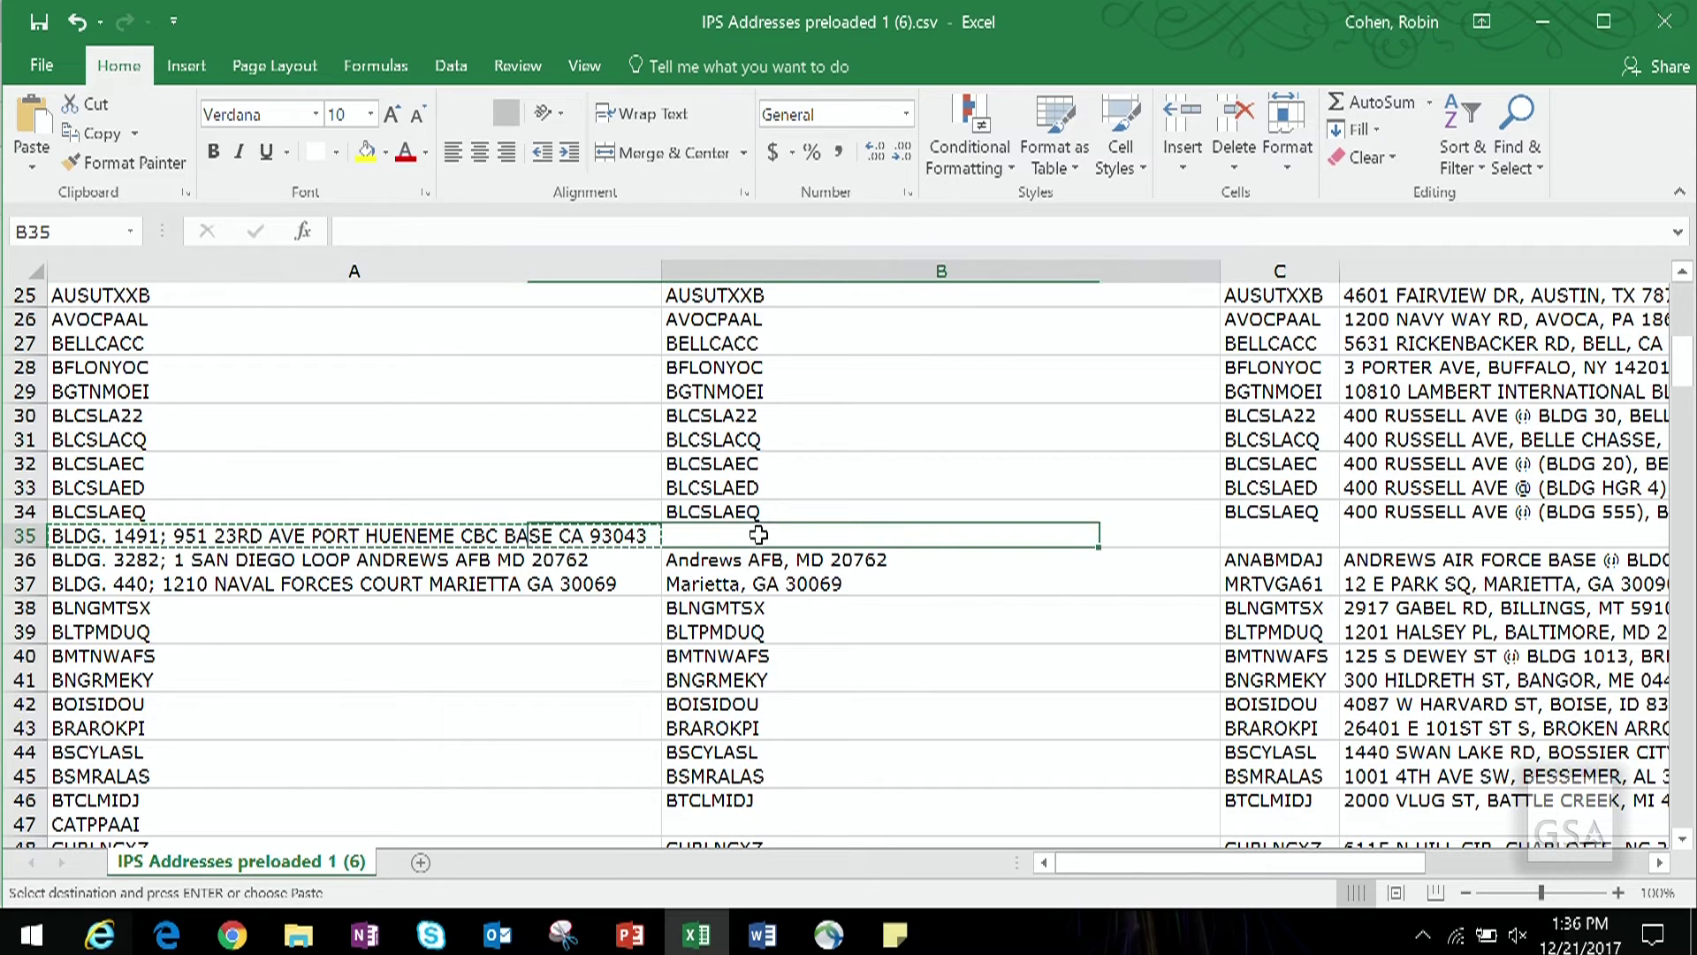
left_click(1658, 35)
left_click(847, 501)
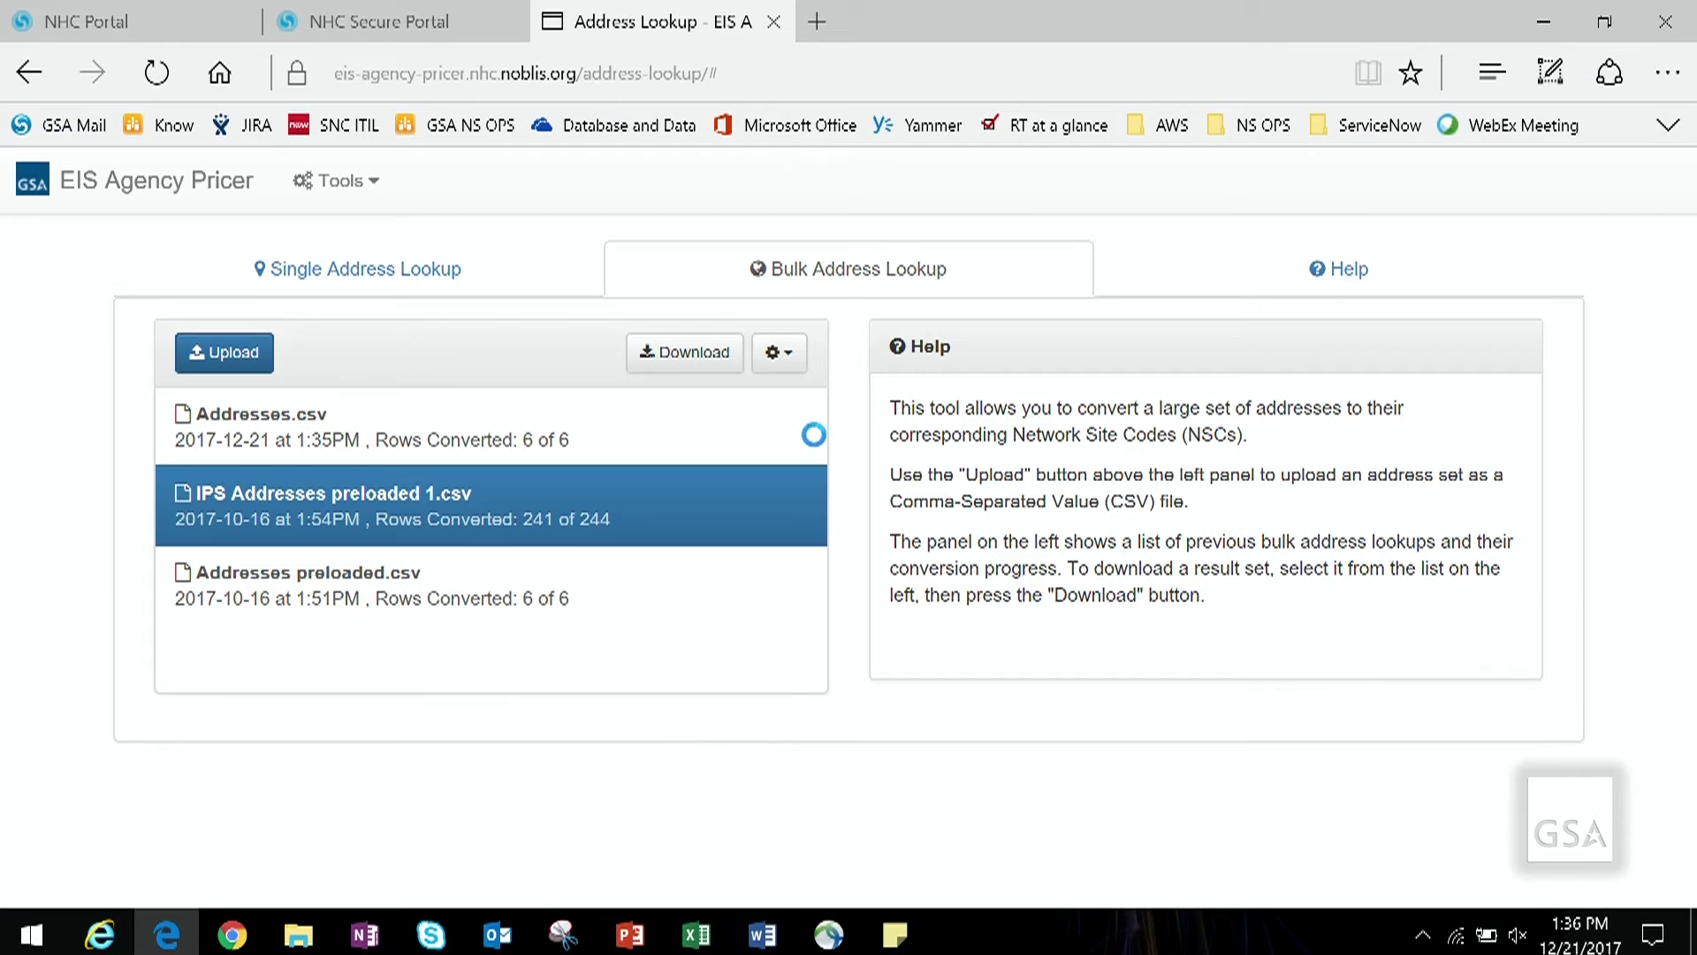
Step: Paste the address, delete 'BLDG. 1491;' and 'CBC BASE', and search for its NSC match
left_click(367, 268)
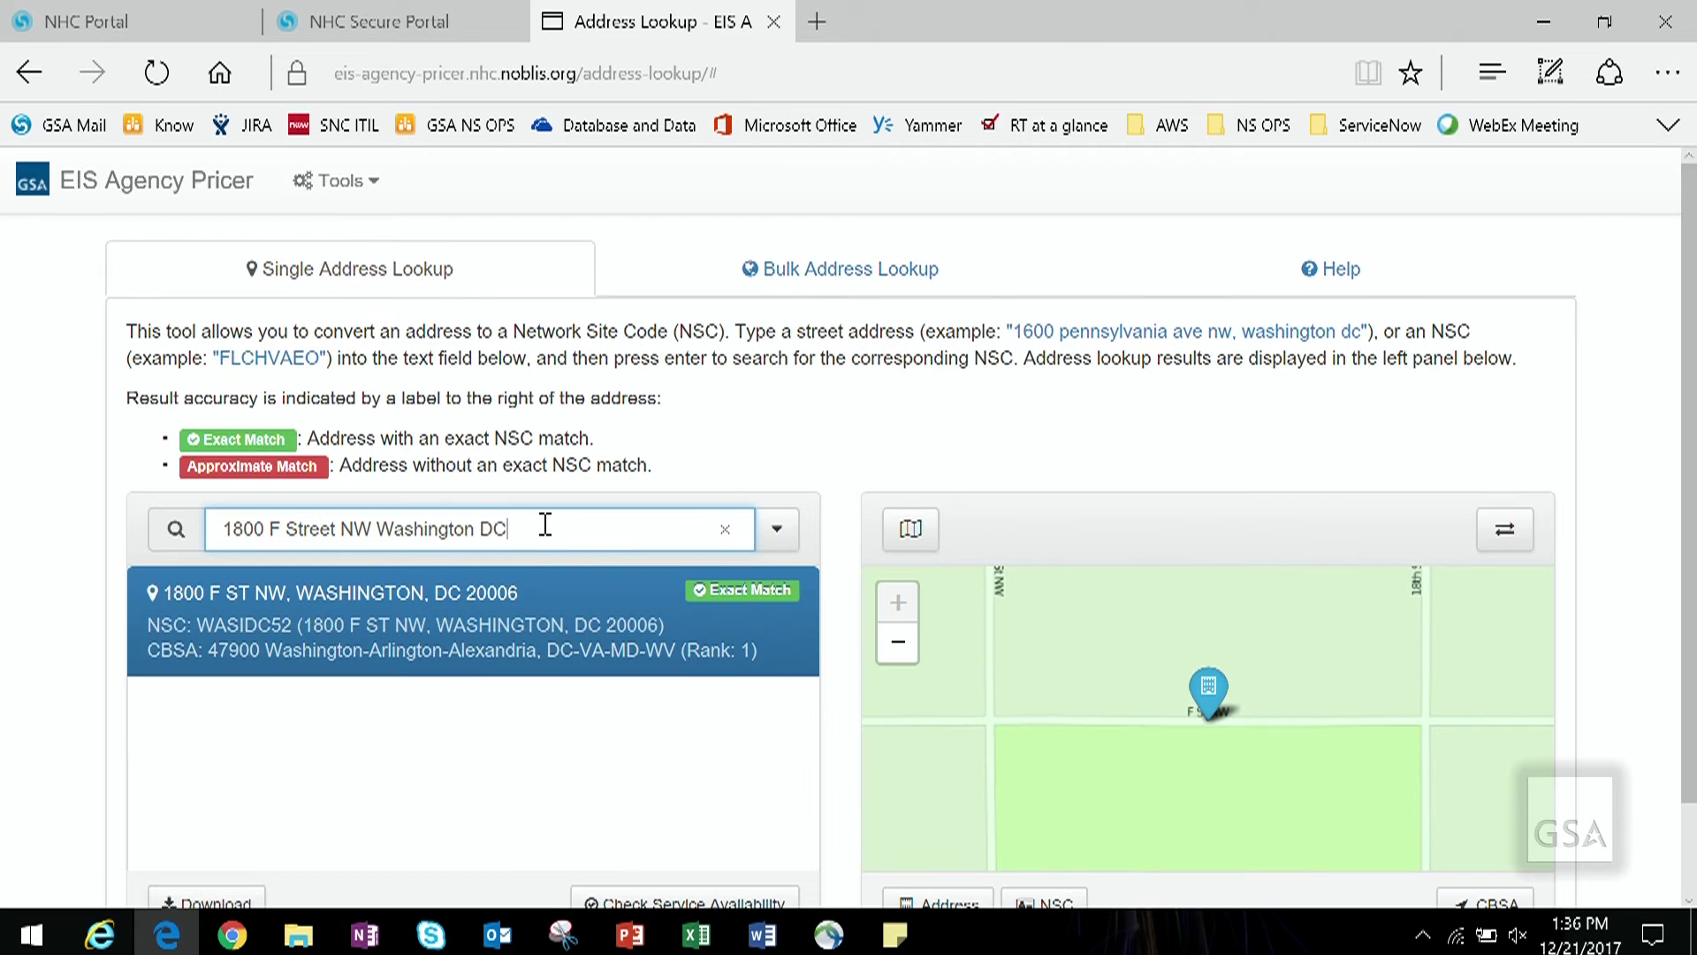
key("ctrl+a")
key("ctrl+v")
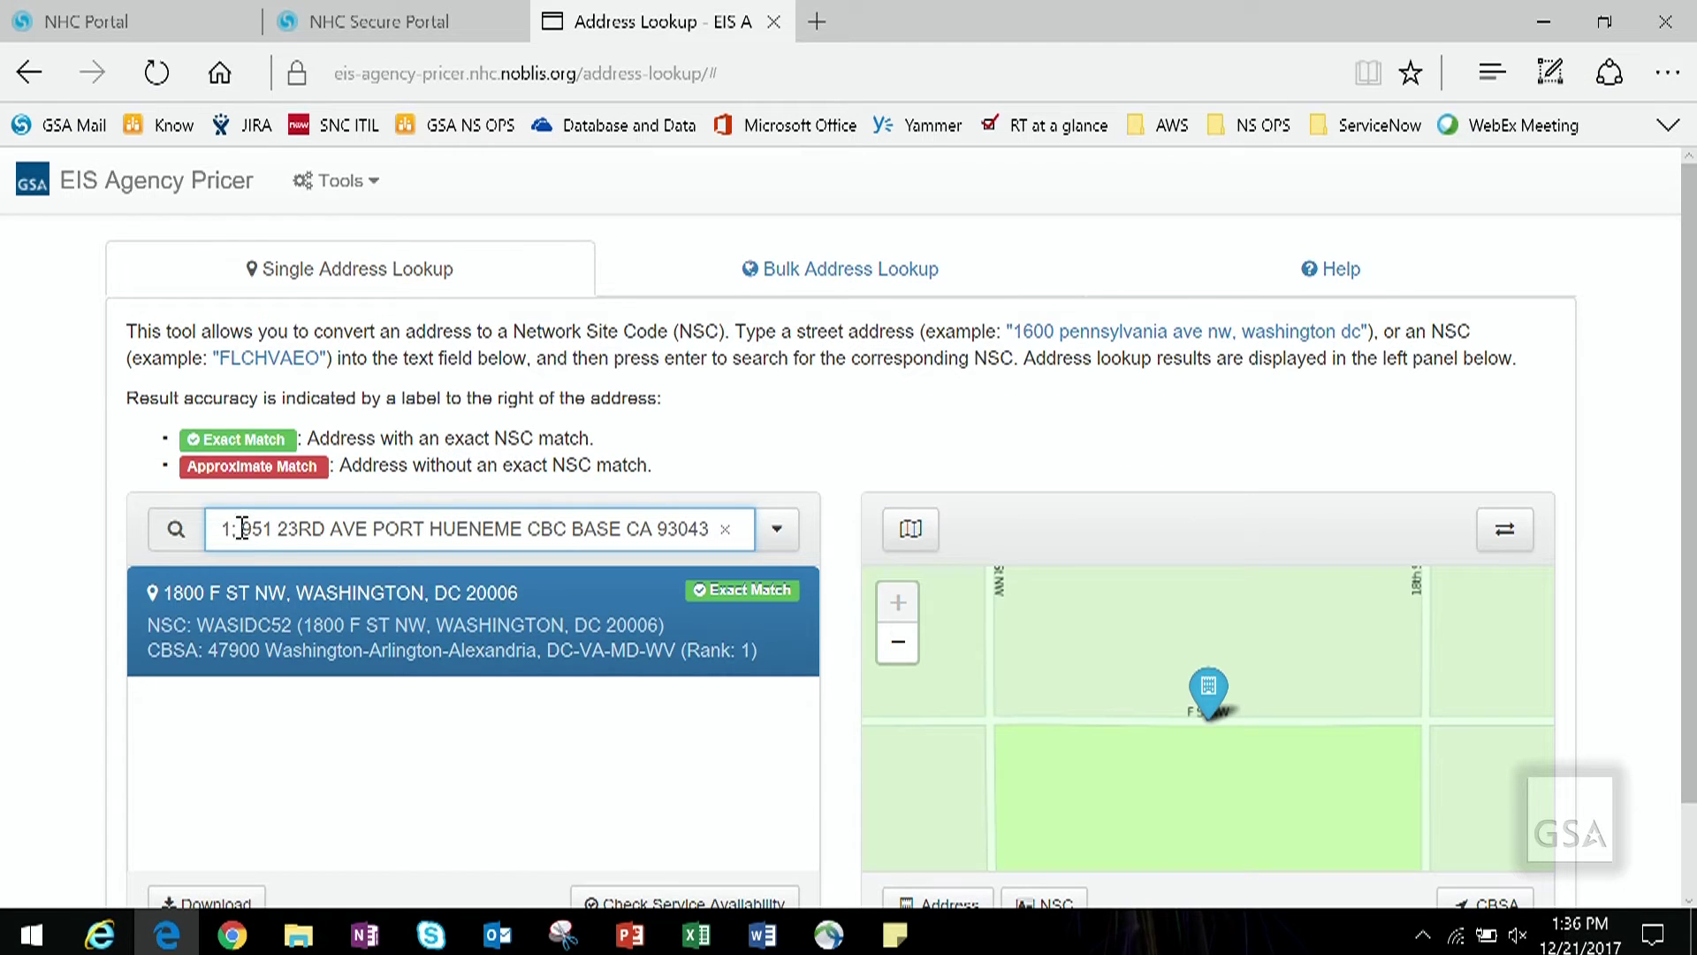
left_click_drag(237, 528, 174, 527)
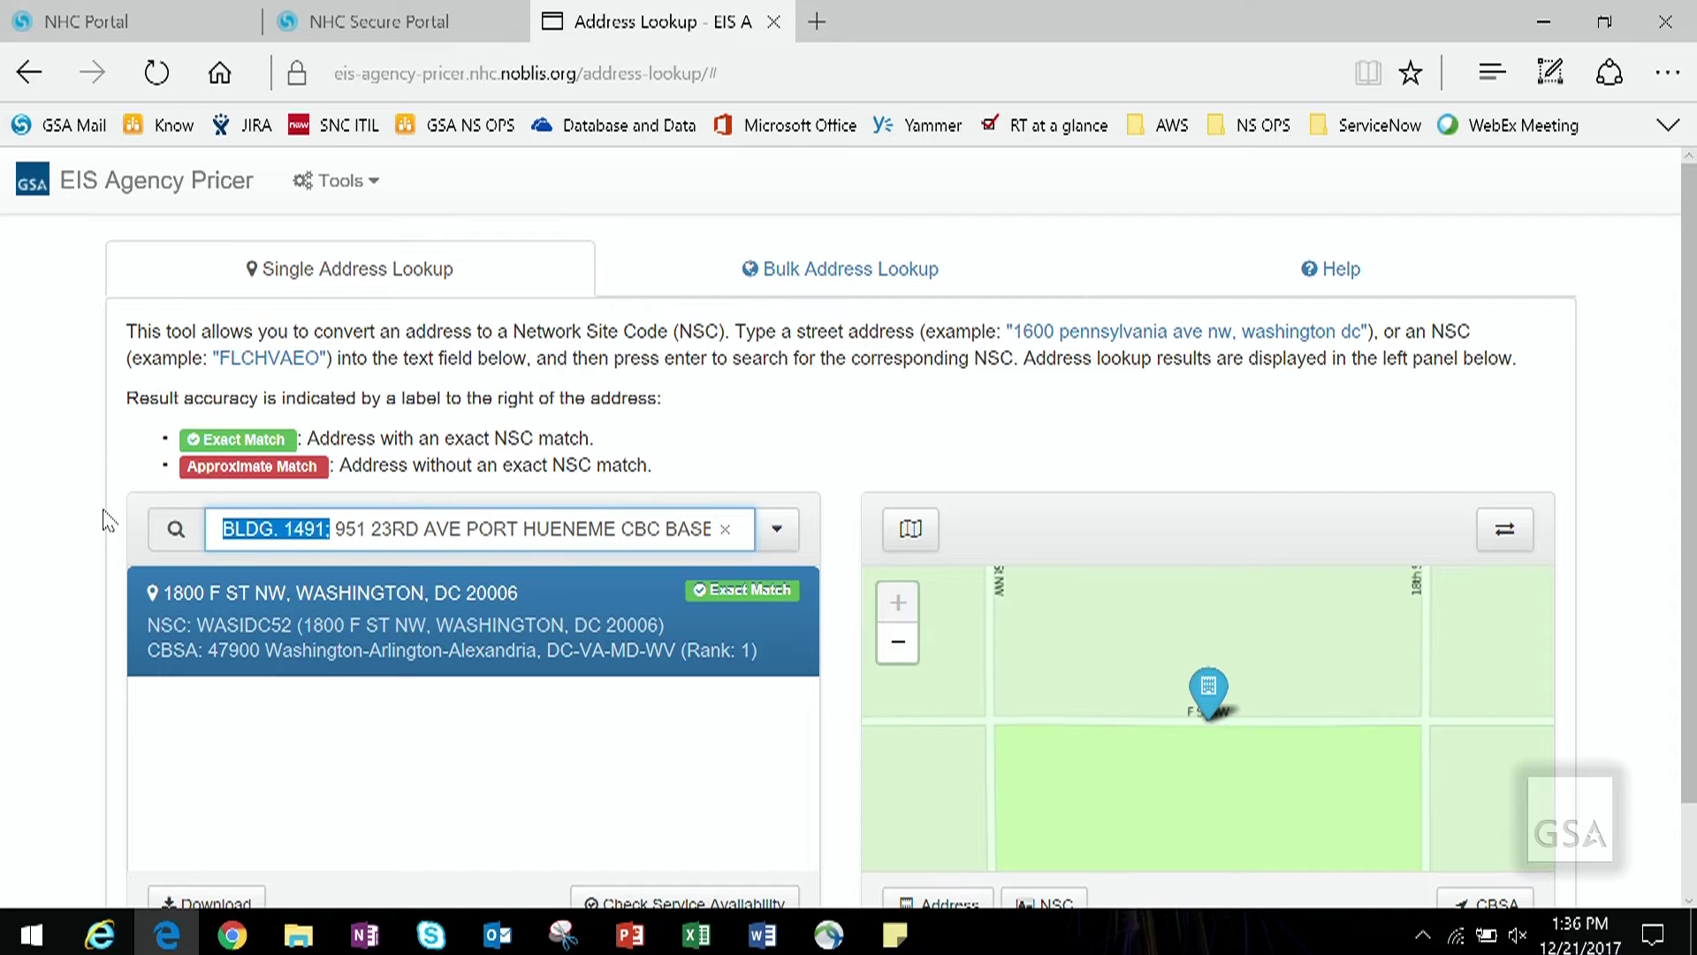
key("BackSpace")
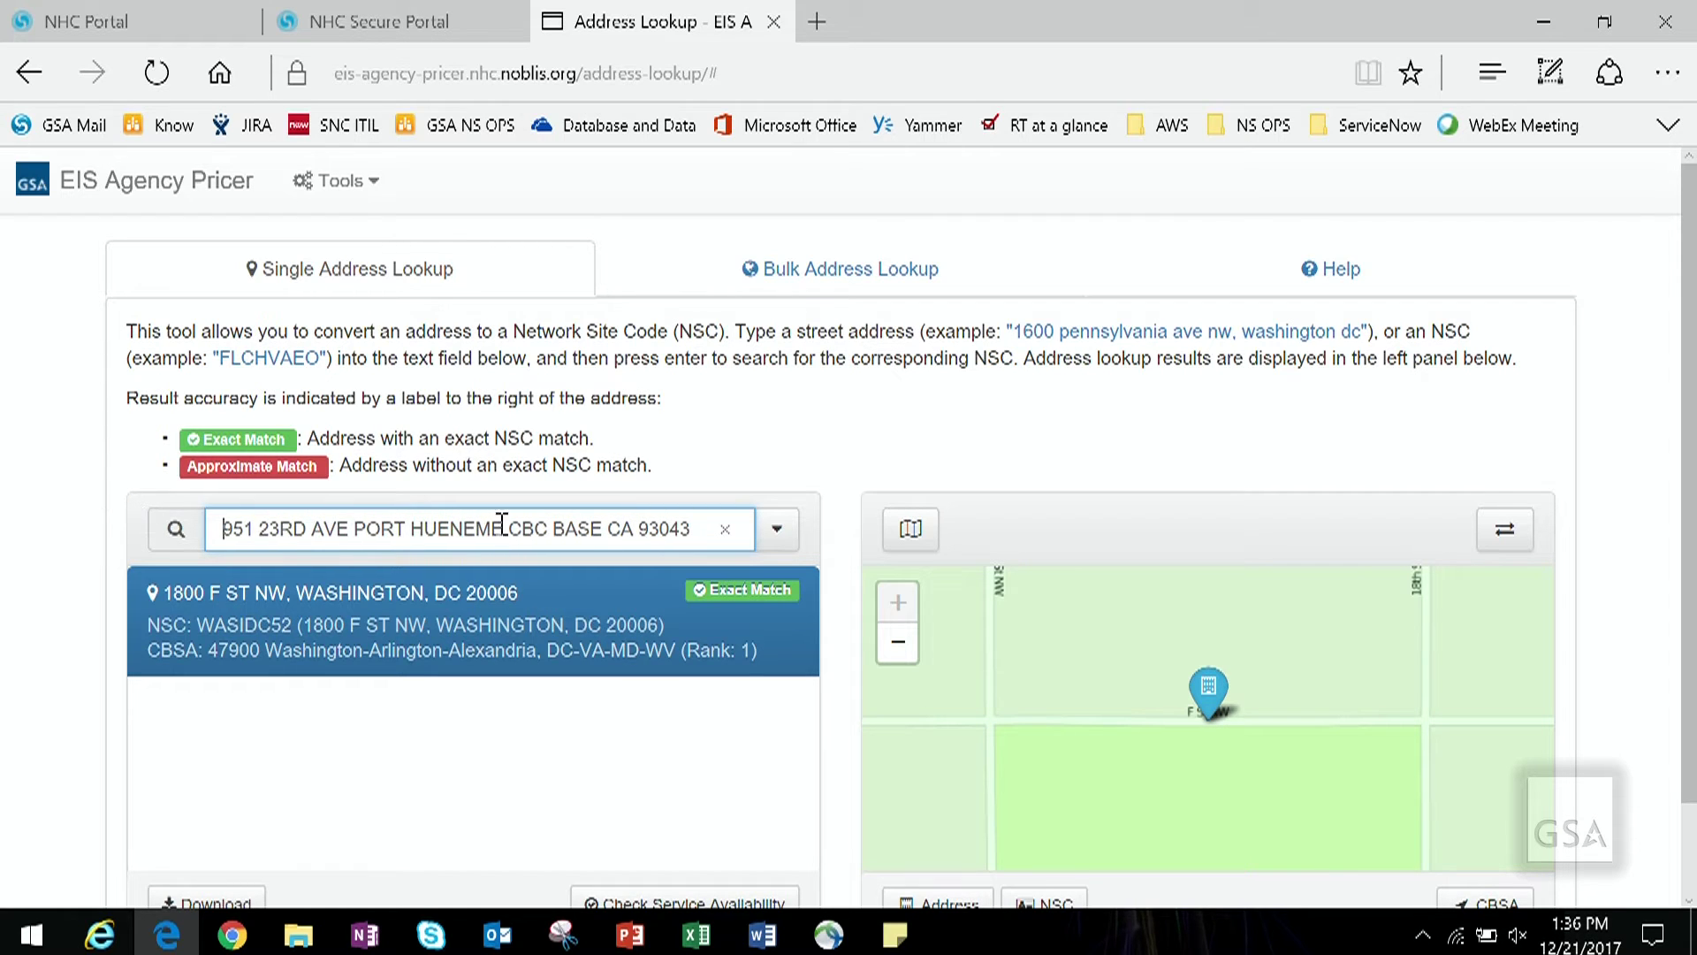
left_click_drag(607, 529, 528, 528)
key("BackSpace")
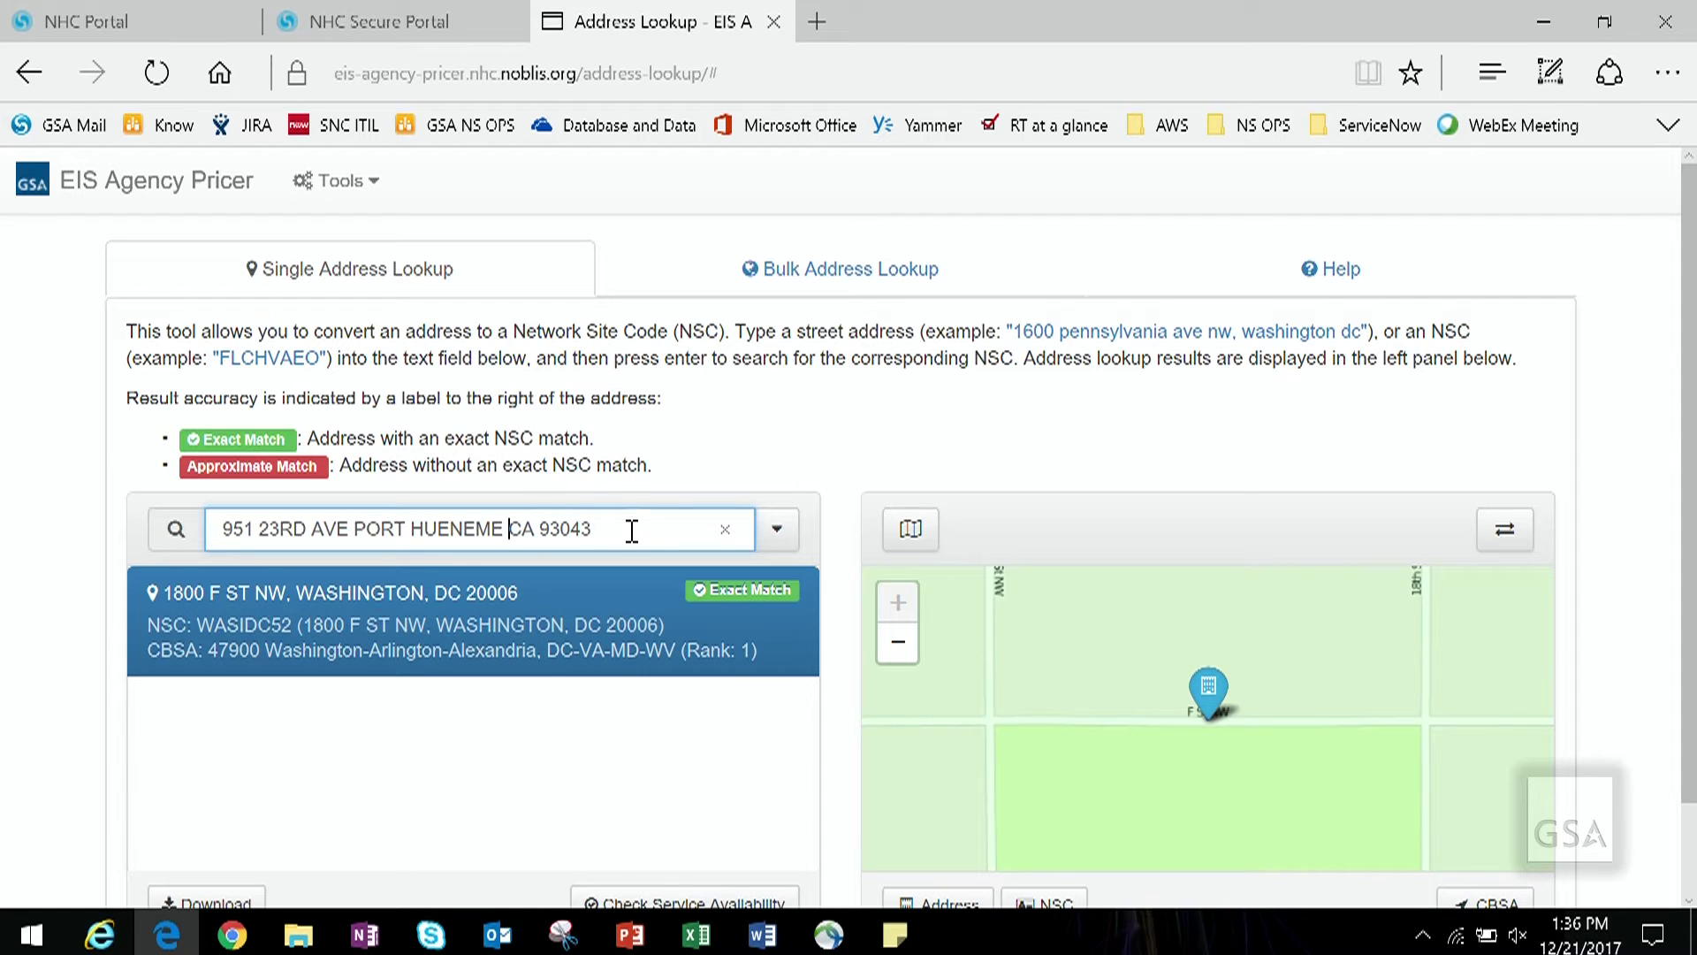
key("Return")
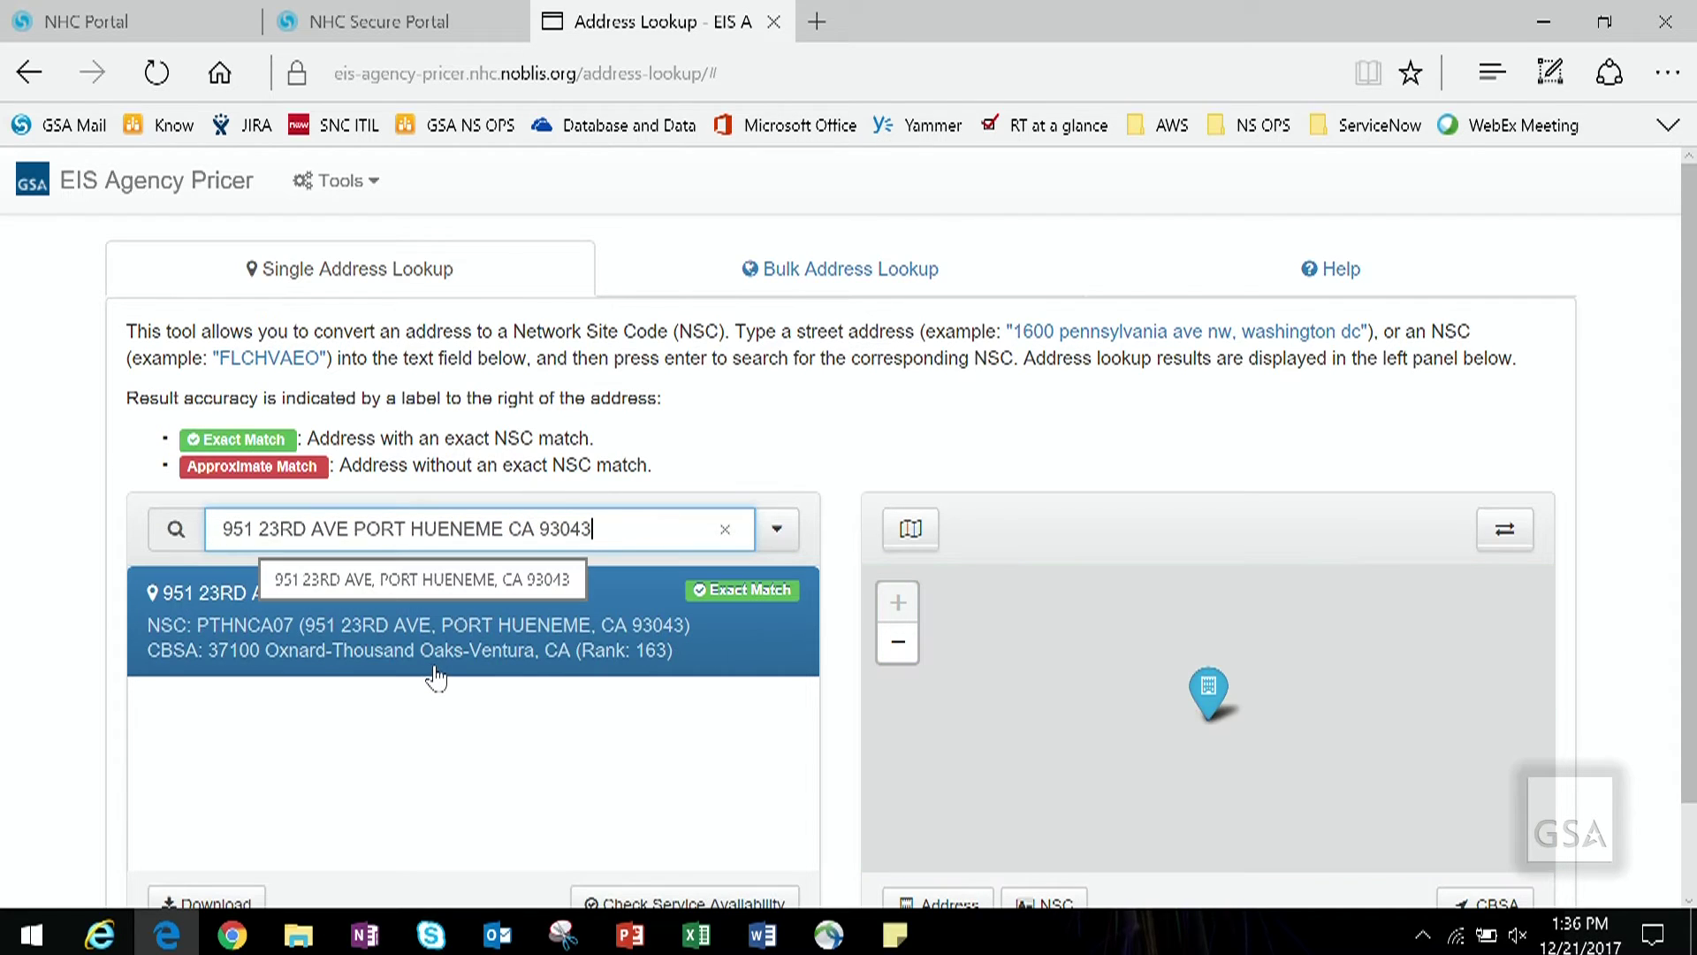
left_click(1255, 278)
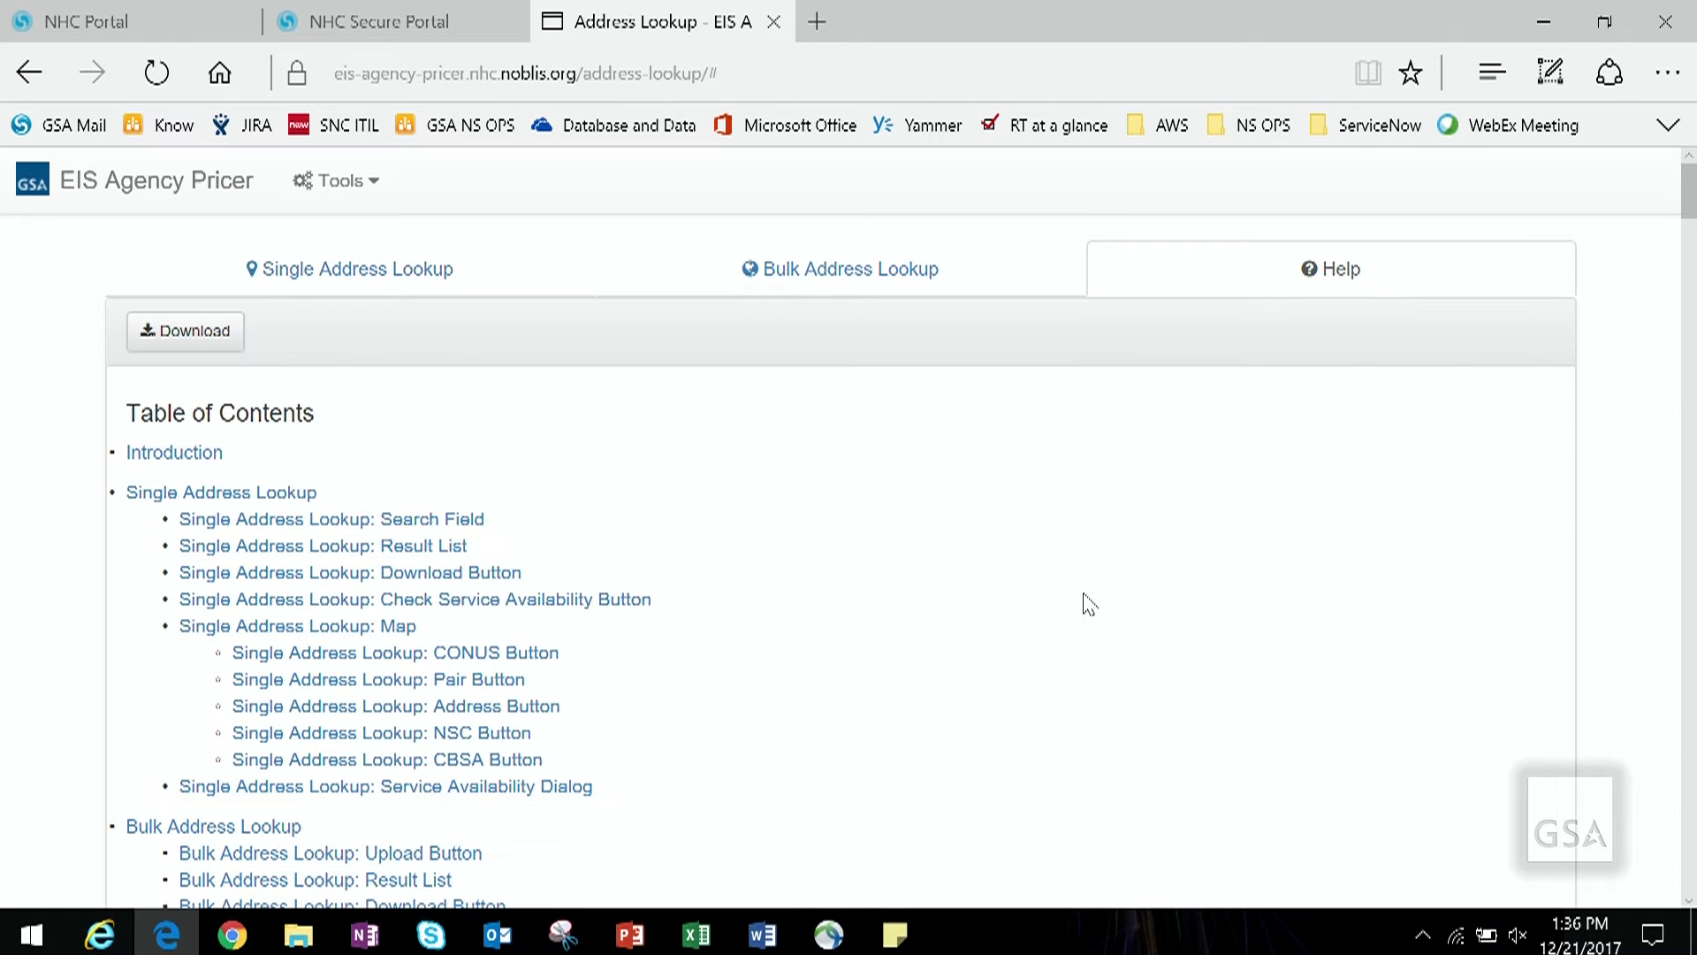
Step: Go to the CBSA Lookup tool
scroll(1090, 604, "down", 1)
scroll(1079, 598, "up", 1)
left_click(378, 184)
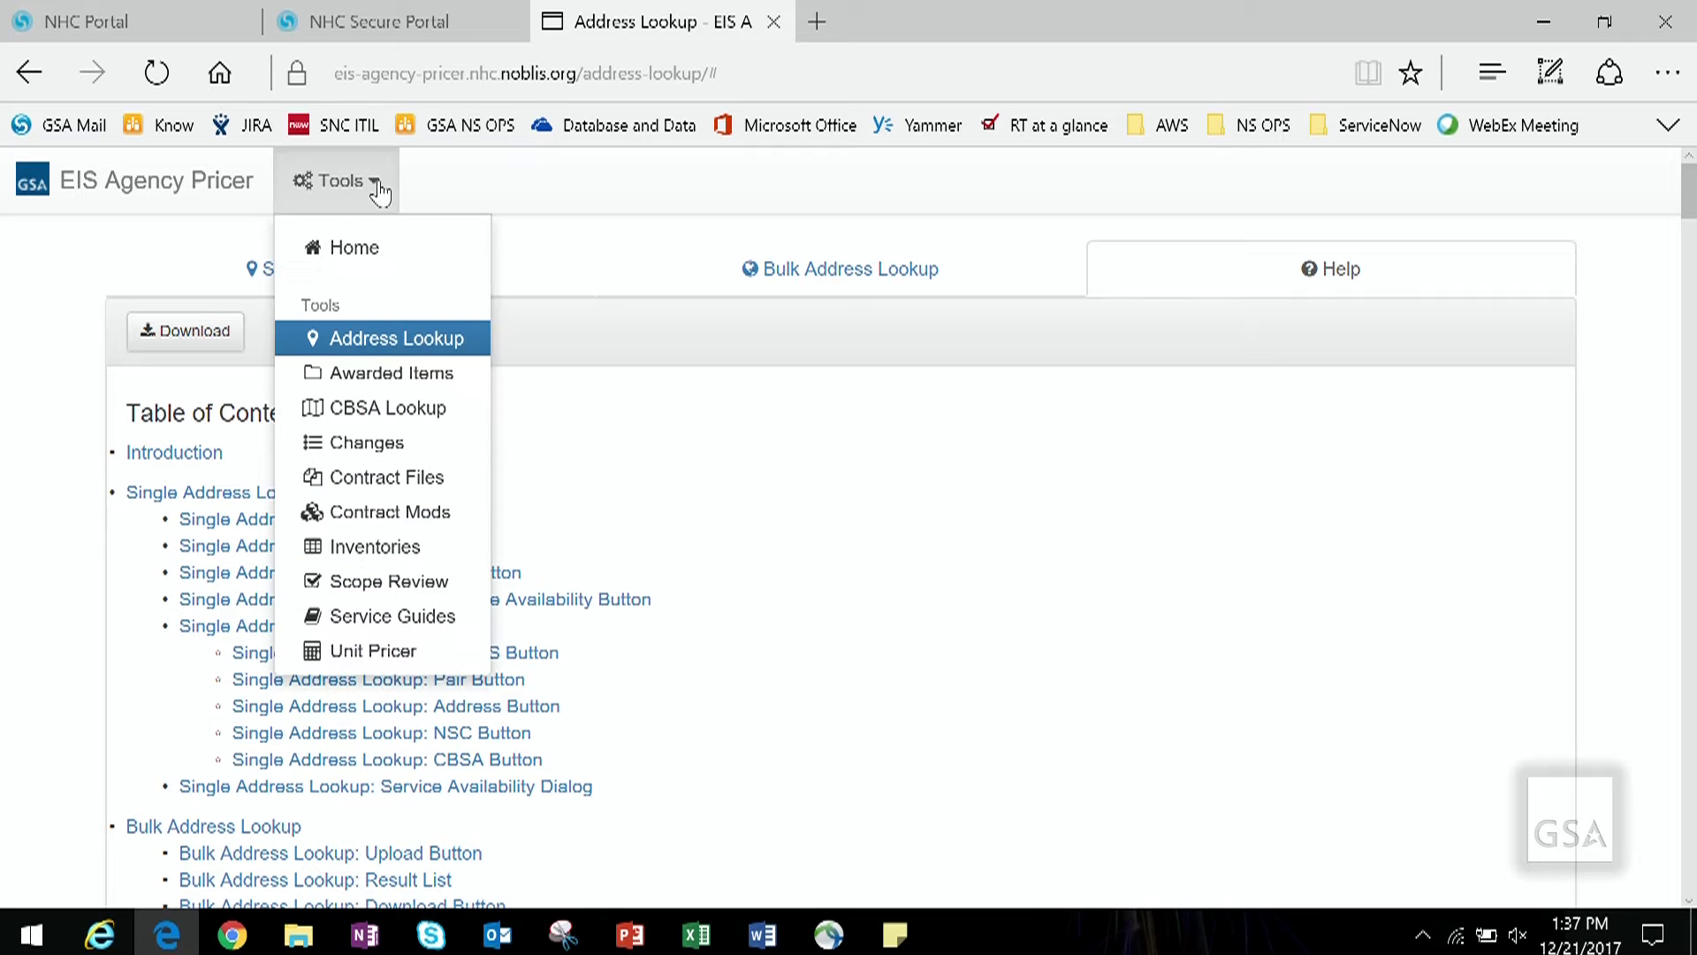
left_click(415, 415)
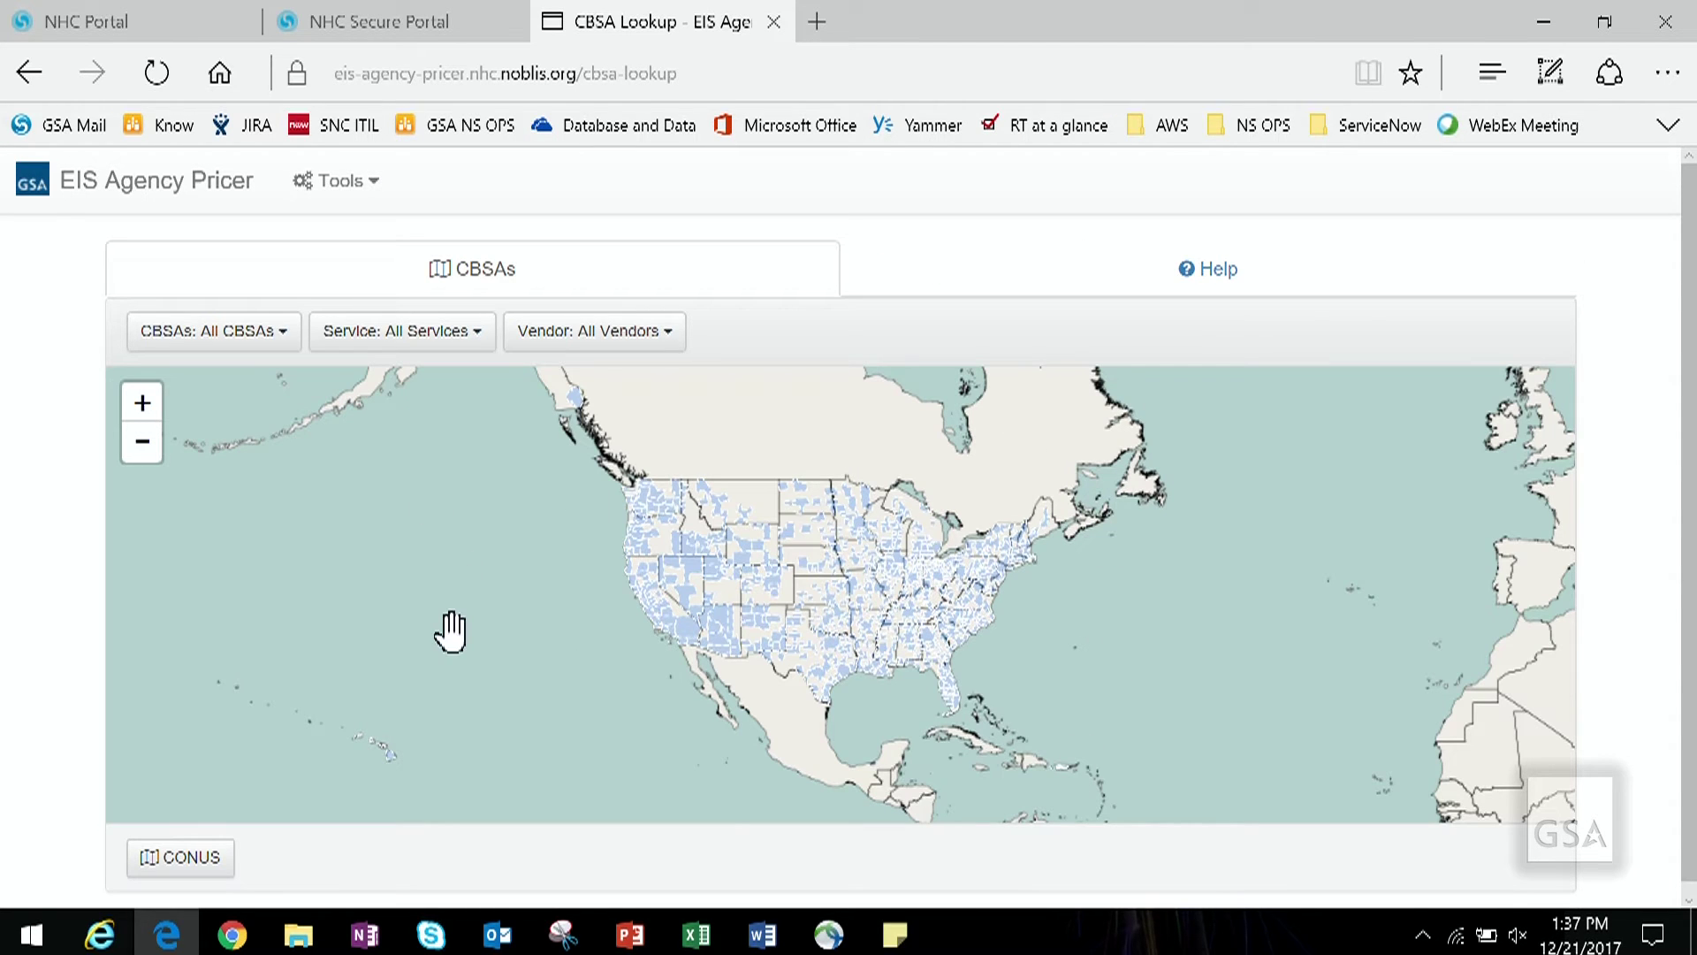
Step: Preview the map with Top 100 CBSAs, then Other CBSAs, then return to All CBSAs
left_click(289, 342)
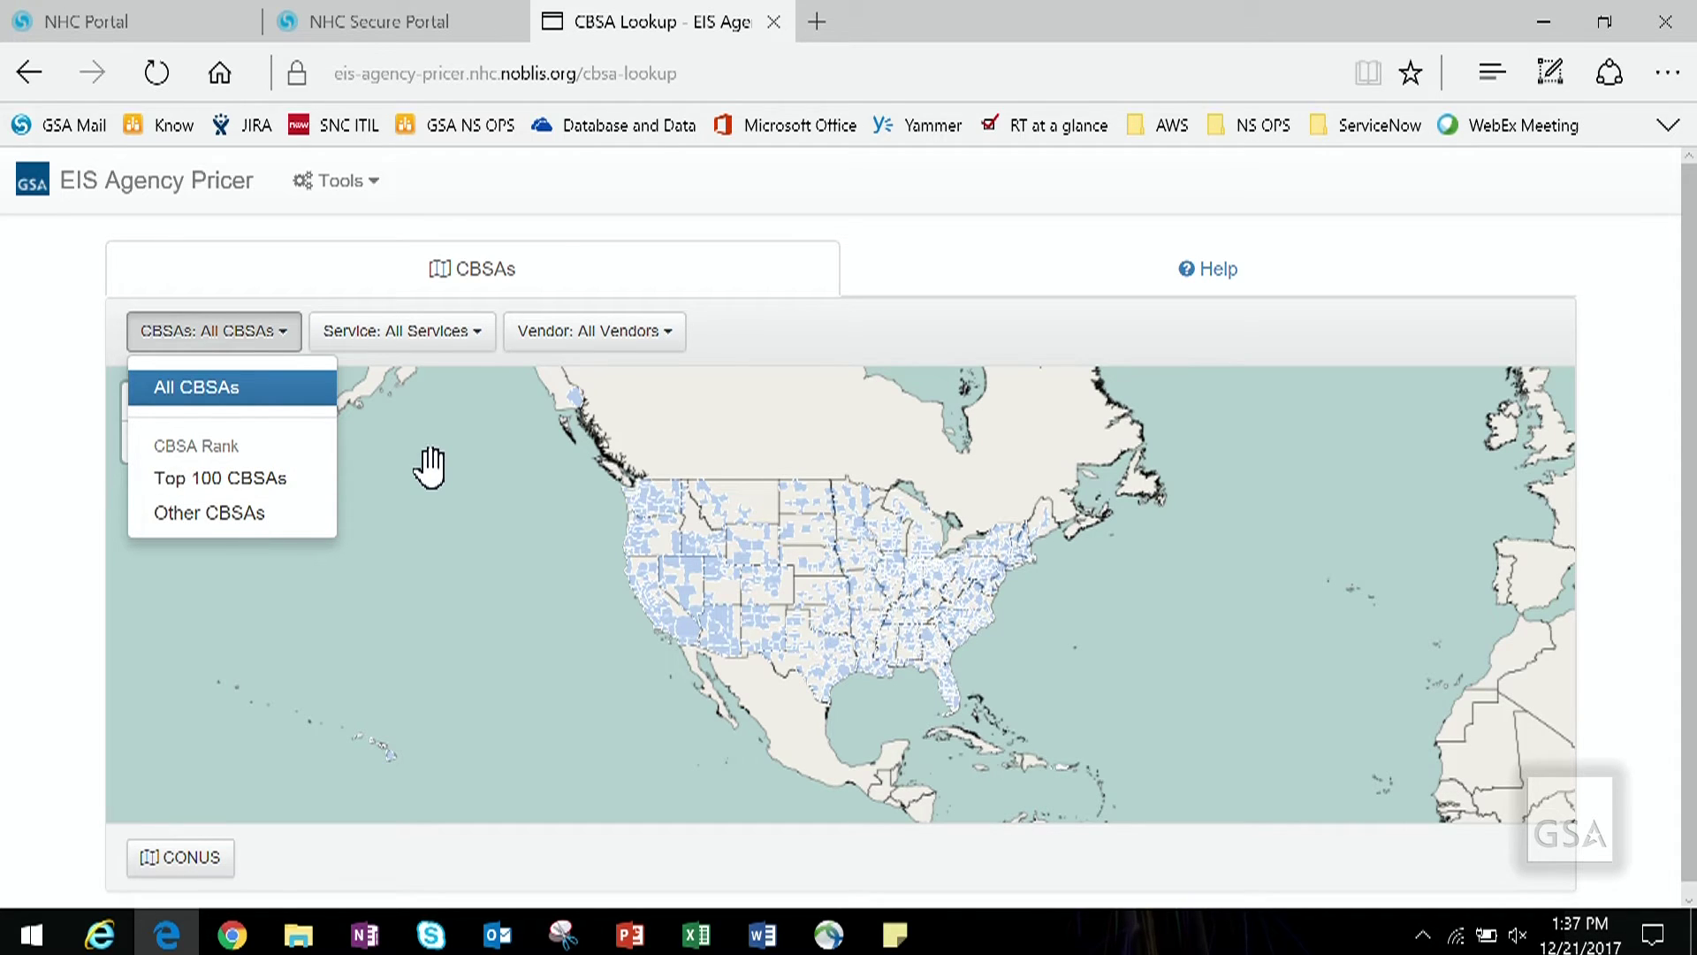
left_click_drag(430, 467, 429, 453)
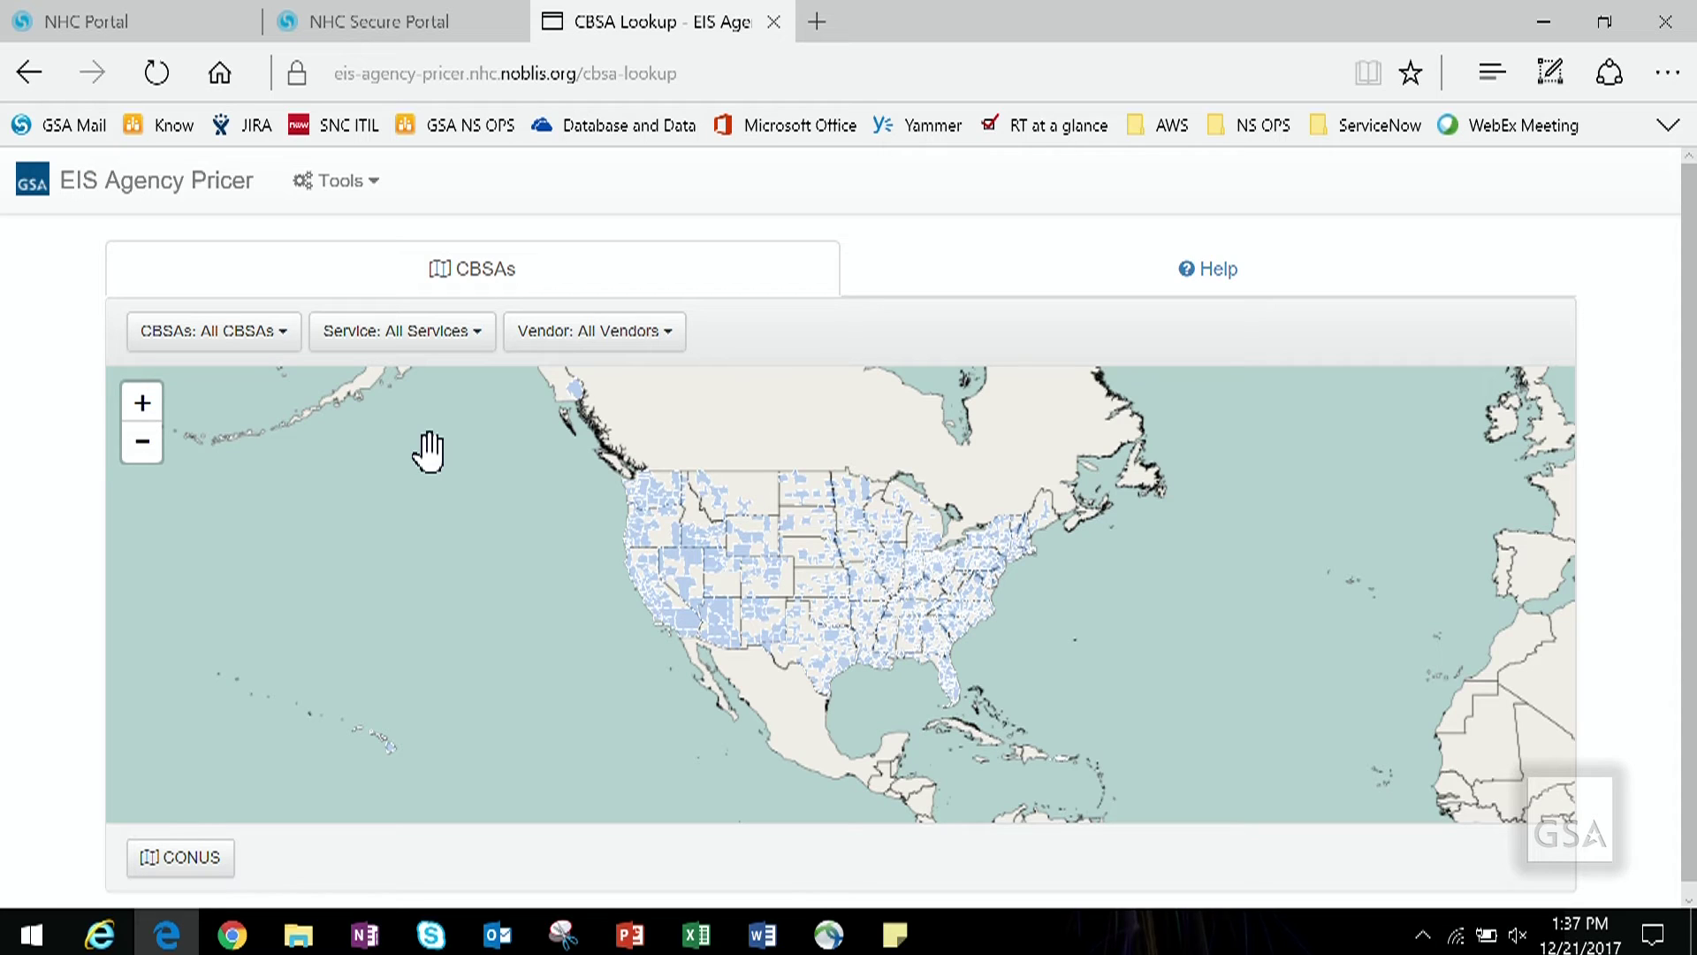
left_click(288, 343)
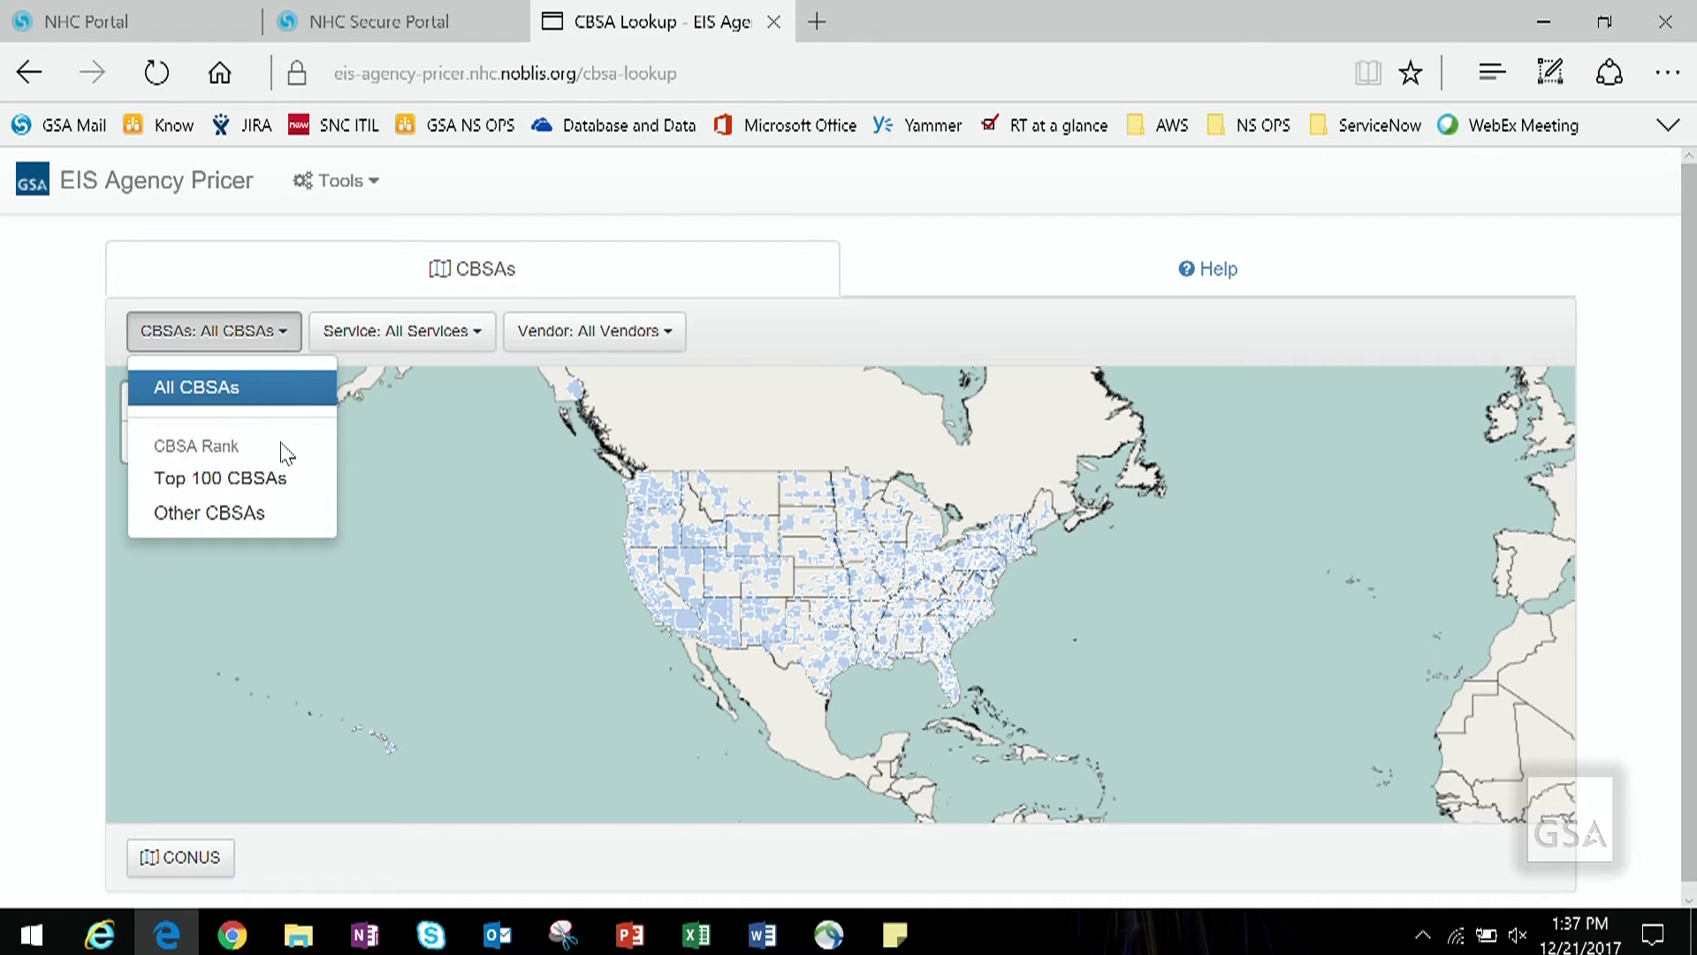
left_click(279, 483)
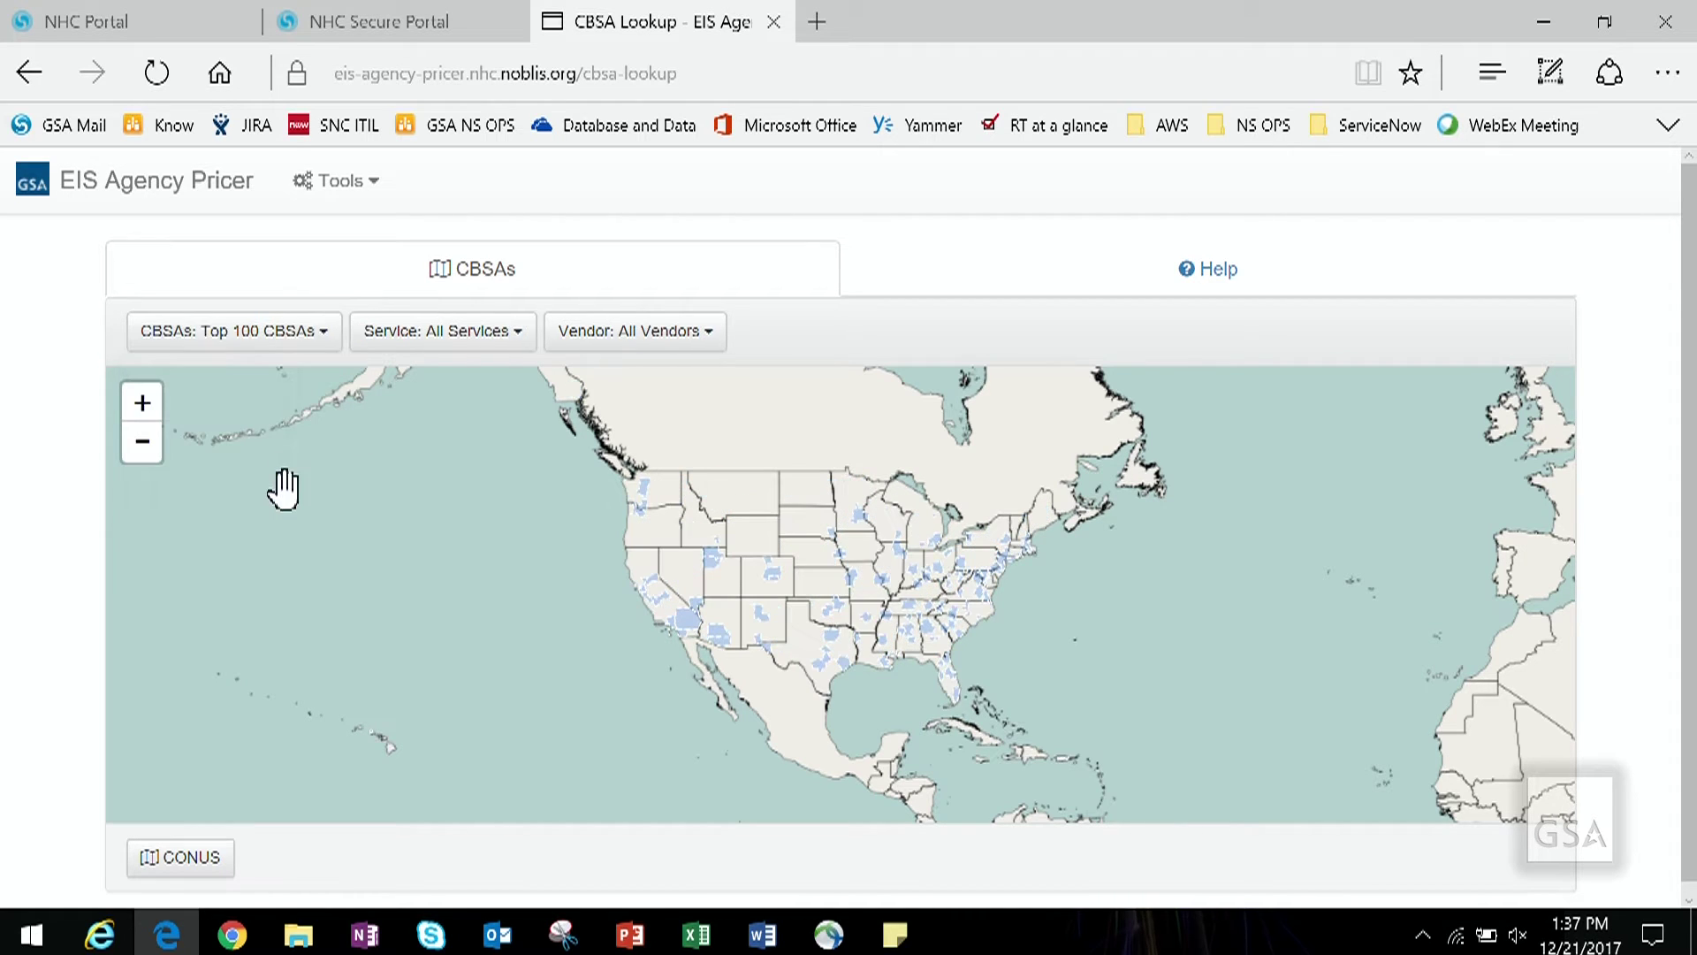
left_click(323, 349)
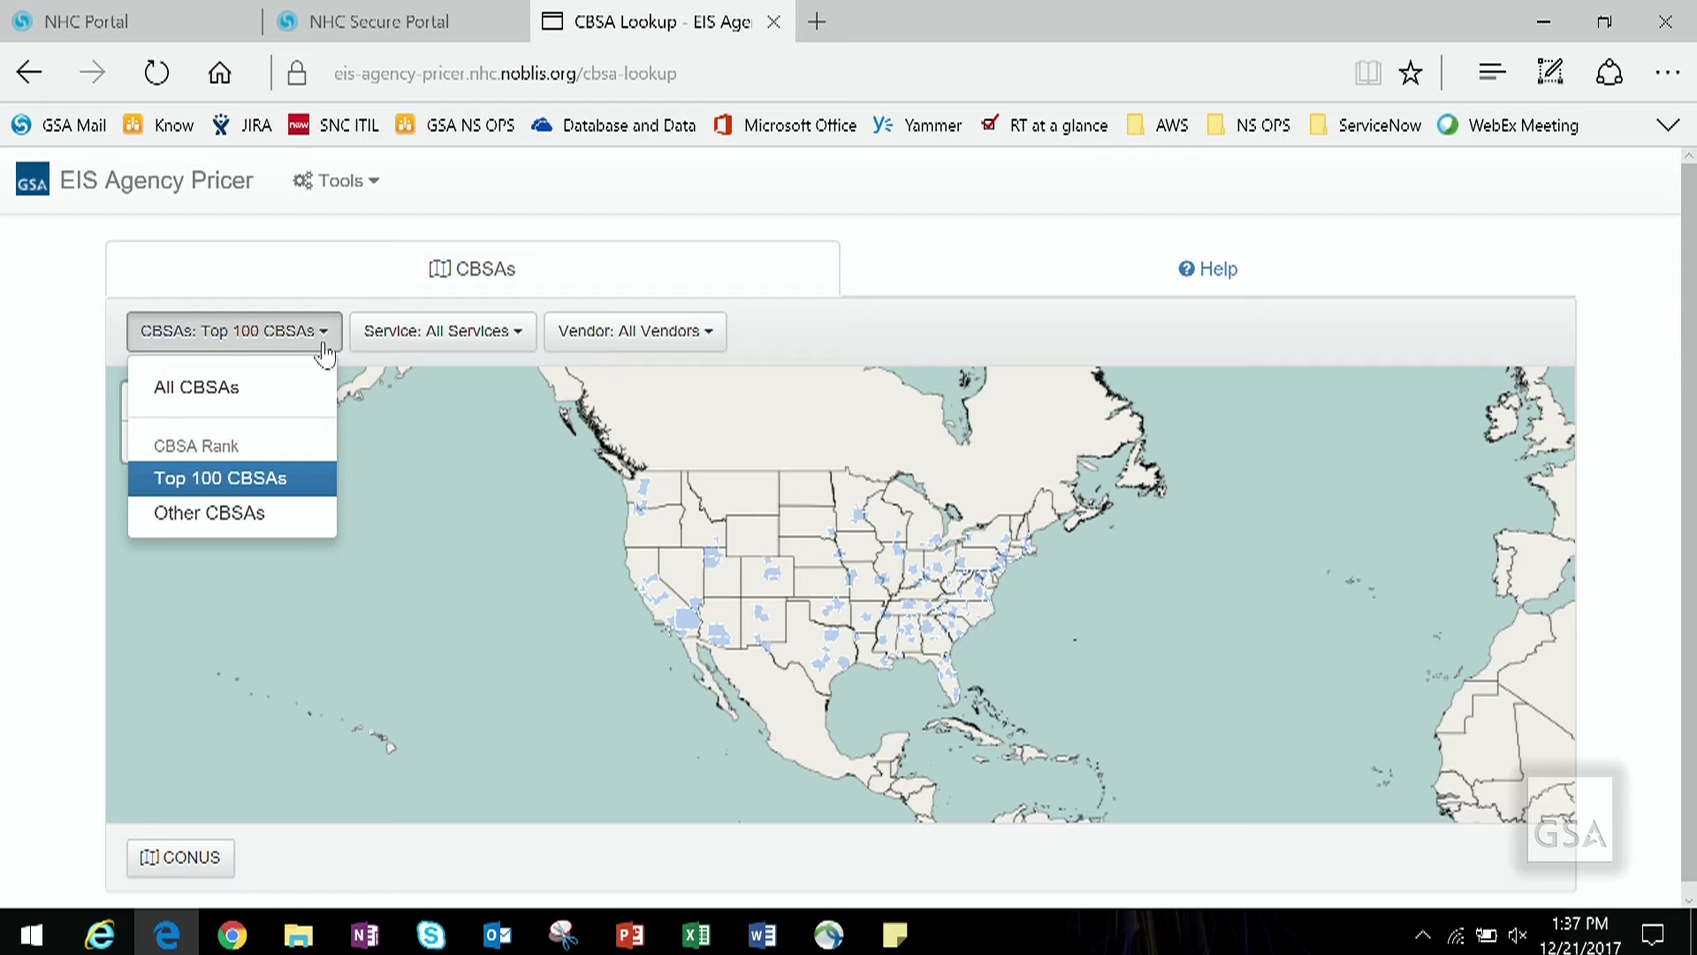
left_click(244, 513)
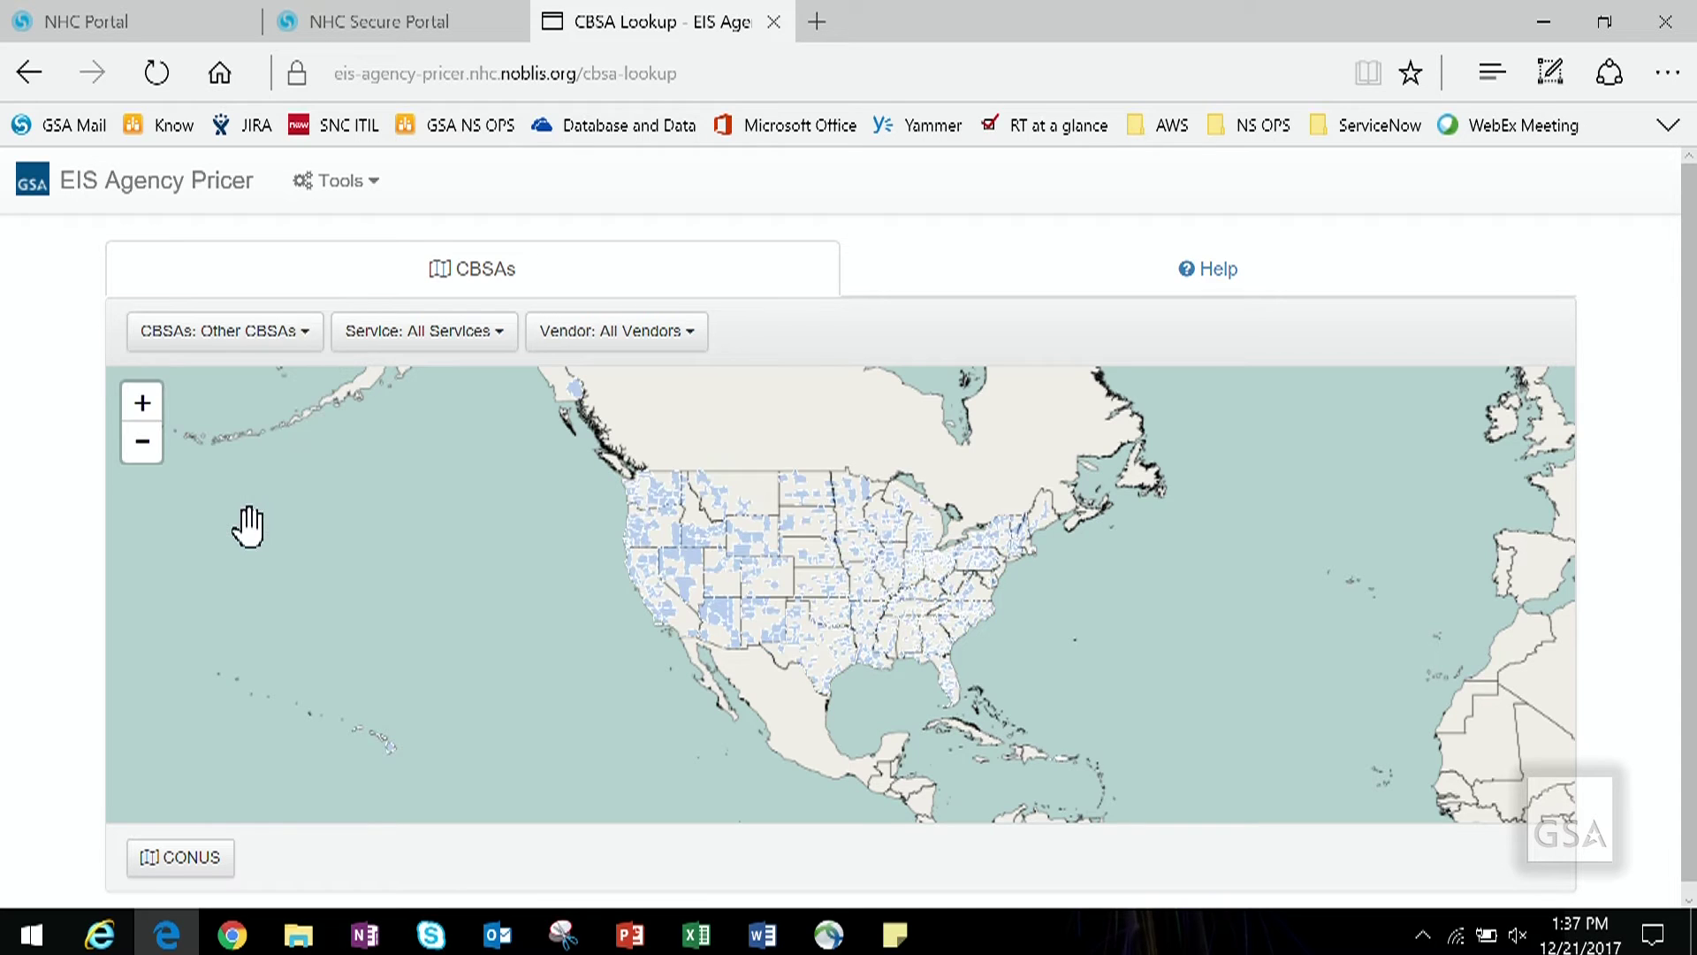
left_click(310, 332)
left_click(293, 396)
Step: Set the Service filter to Internet Protocol Voice Service and the Vendor filter to AT&T
left_click(477, 341)
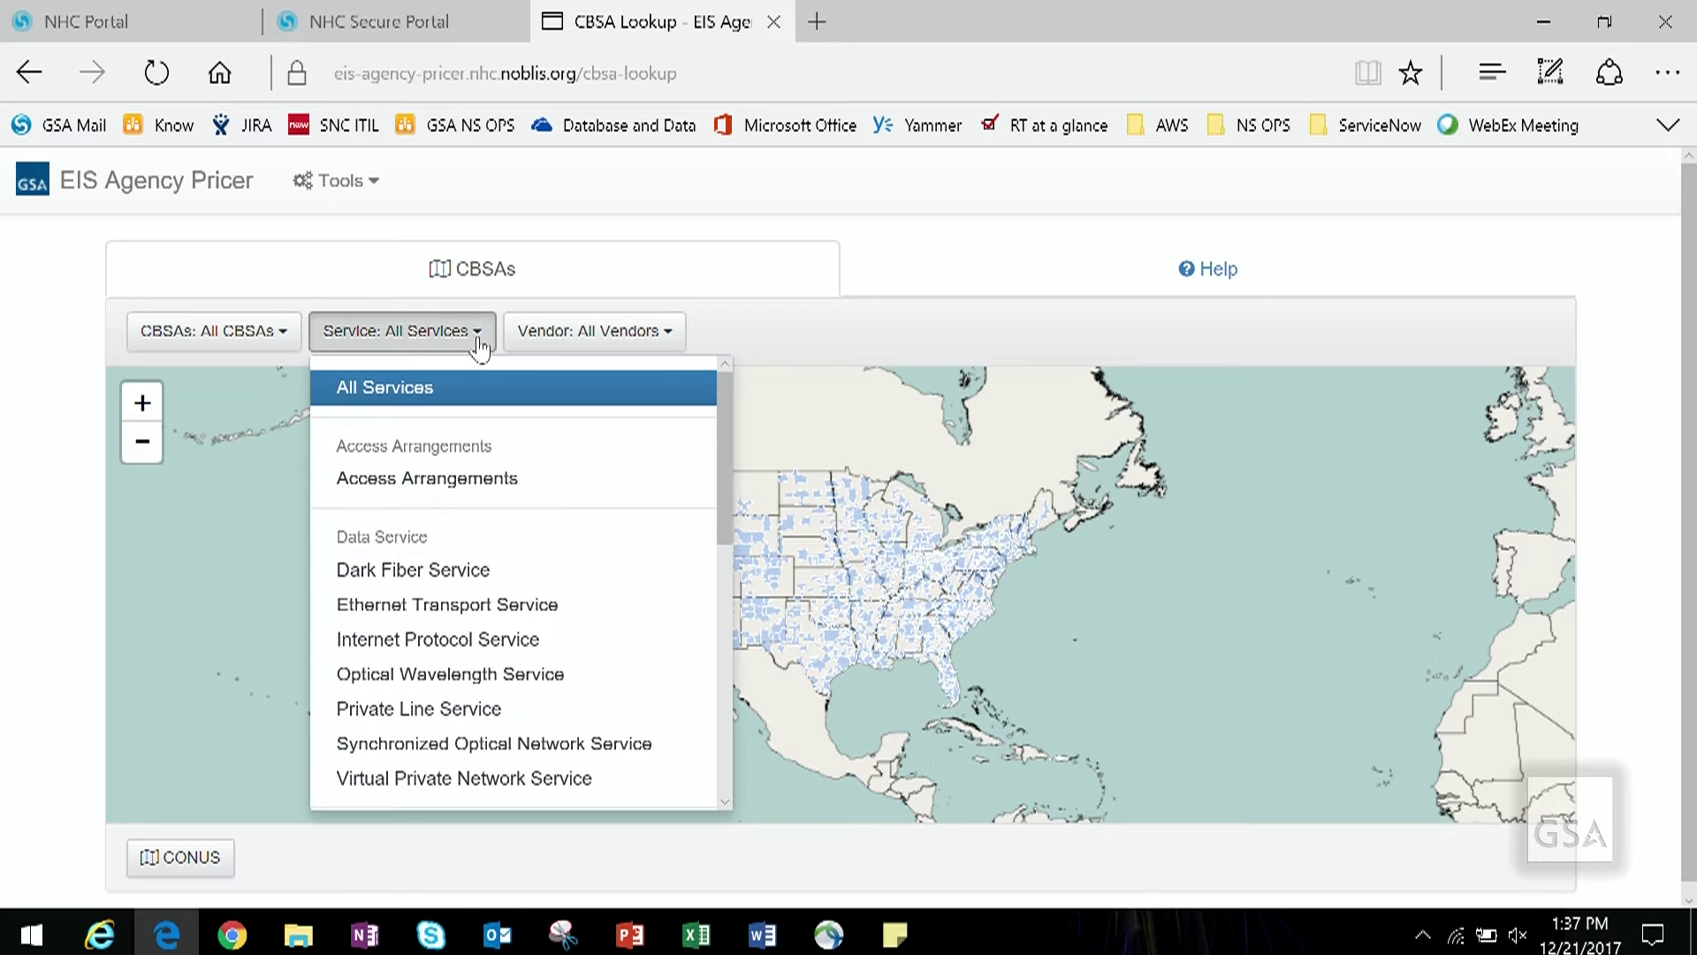
scroll(492, 599, "down", 4)
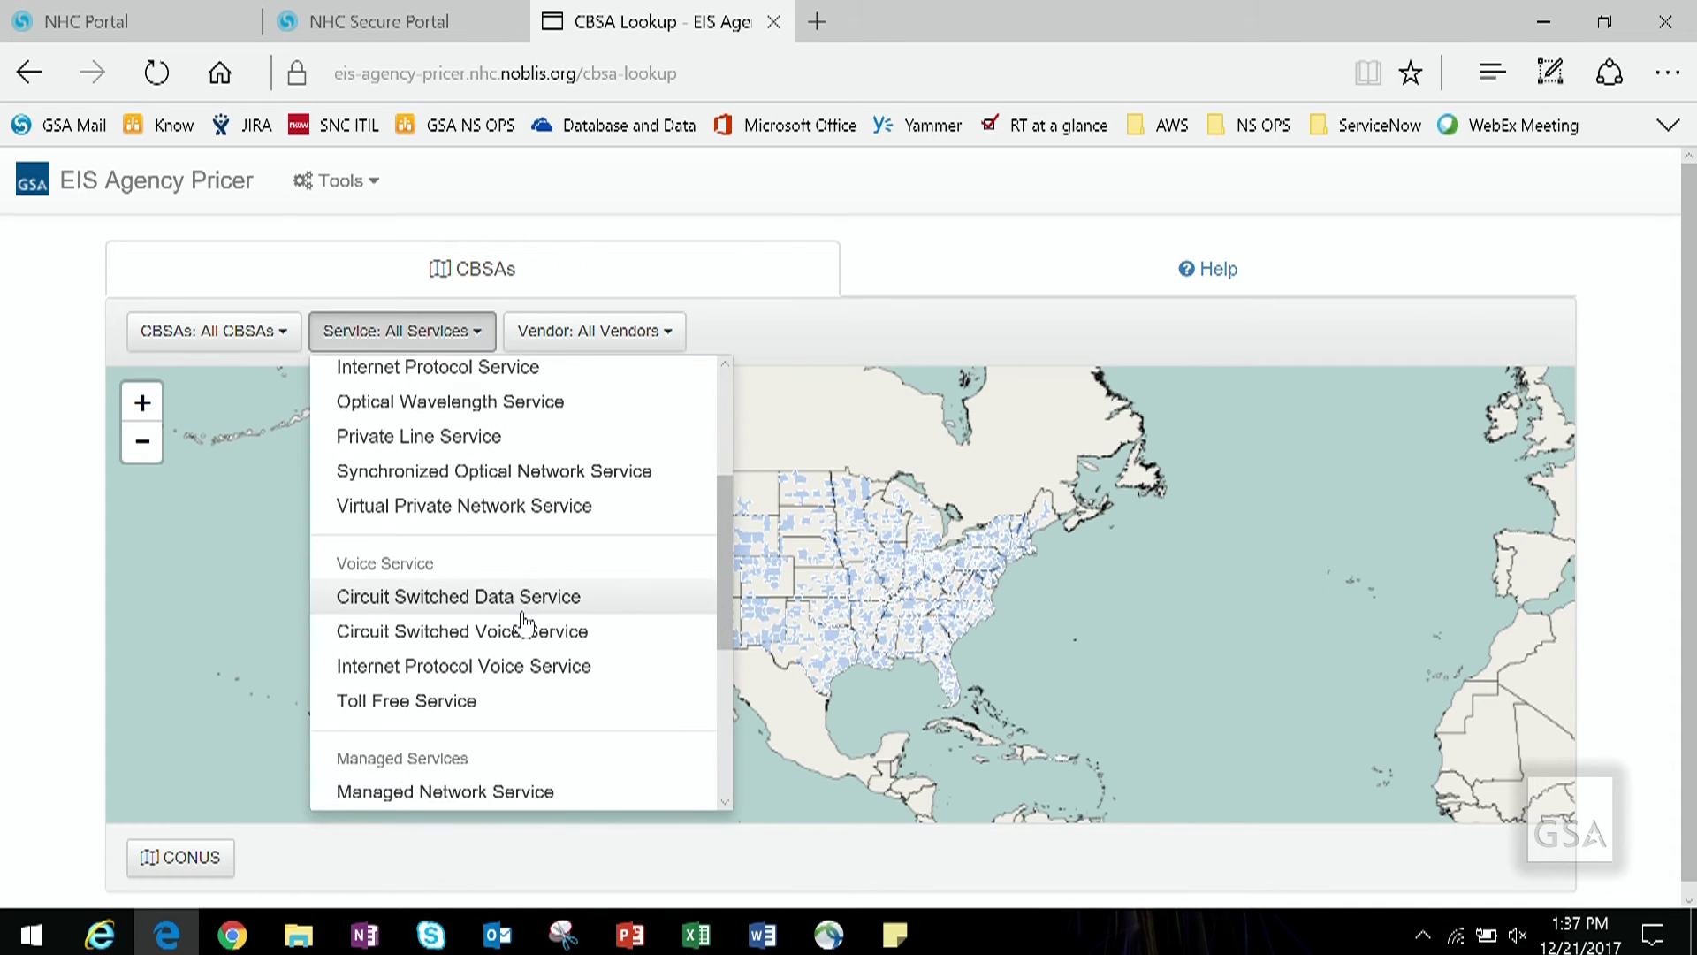
scroll(523, 624, "down", 2)
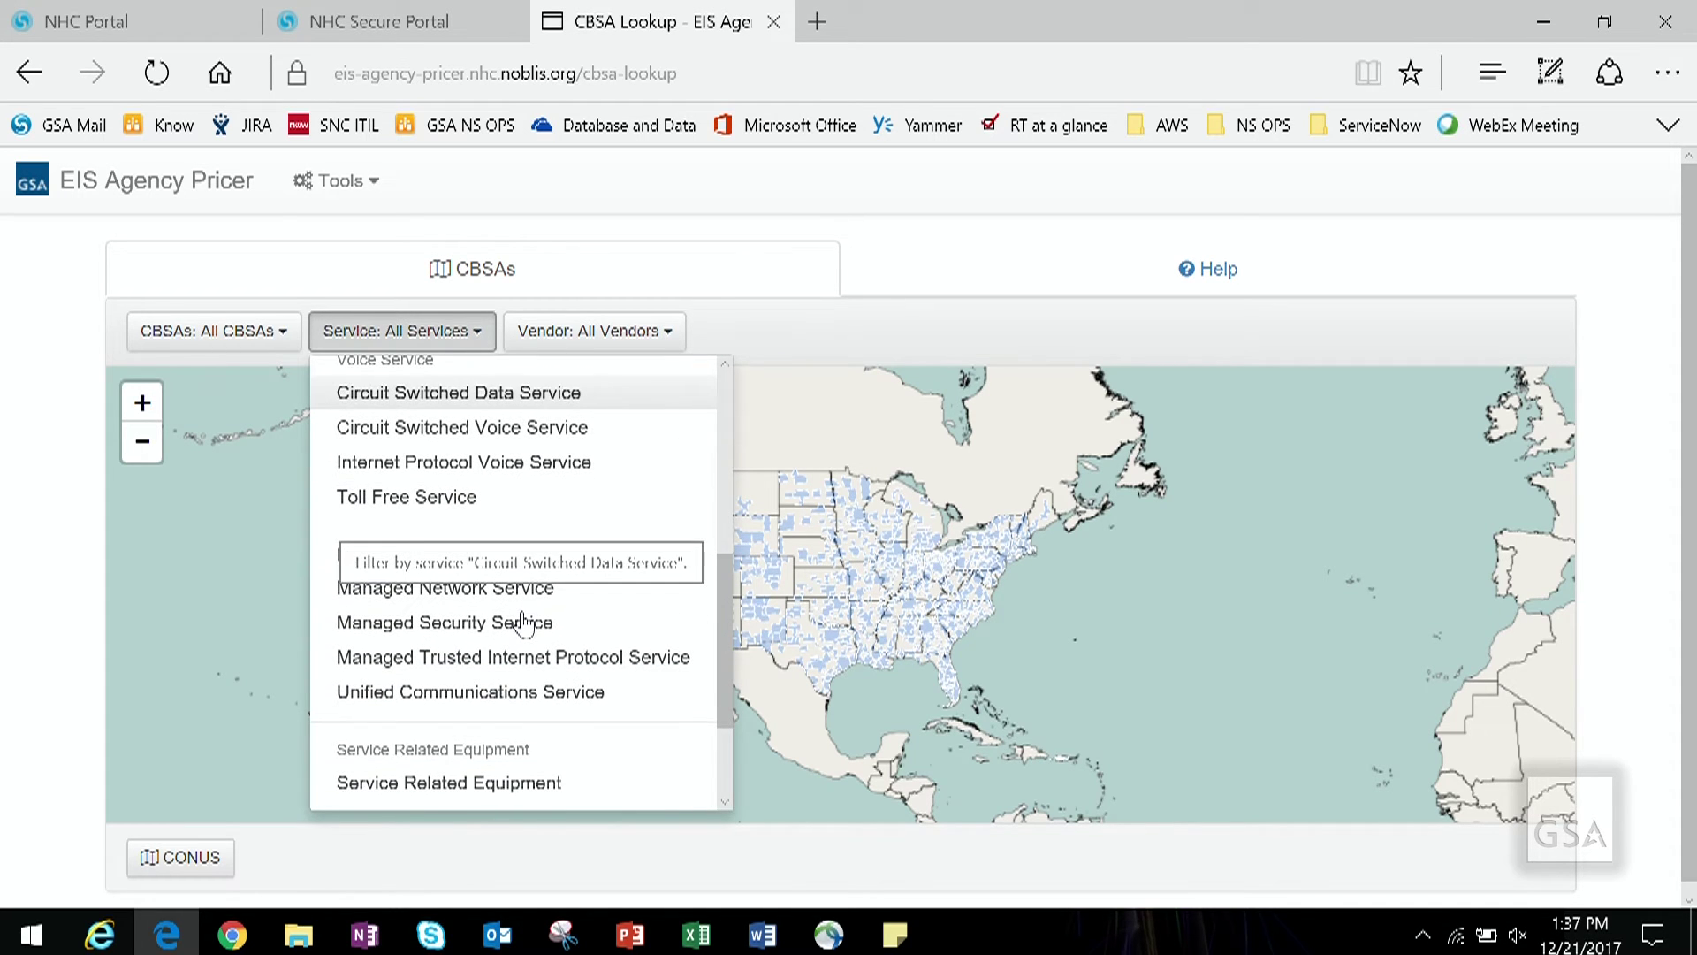
left_click(588, 468)
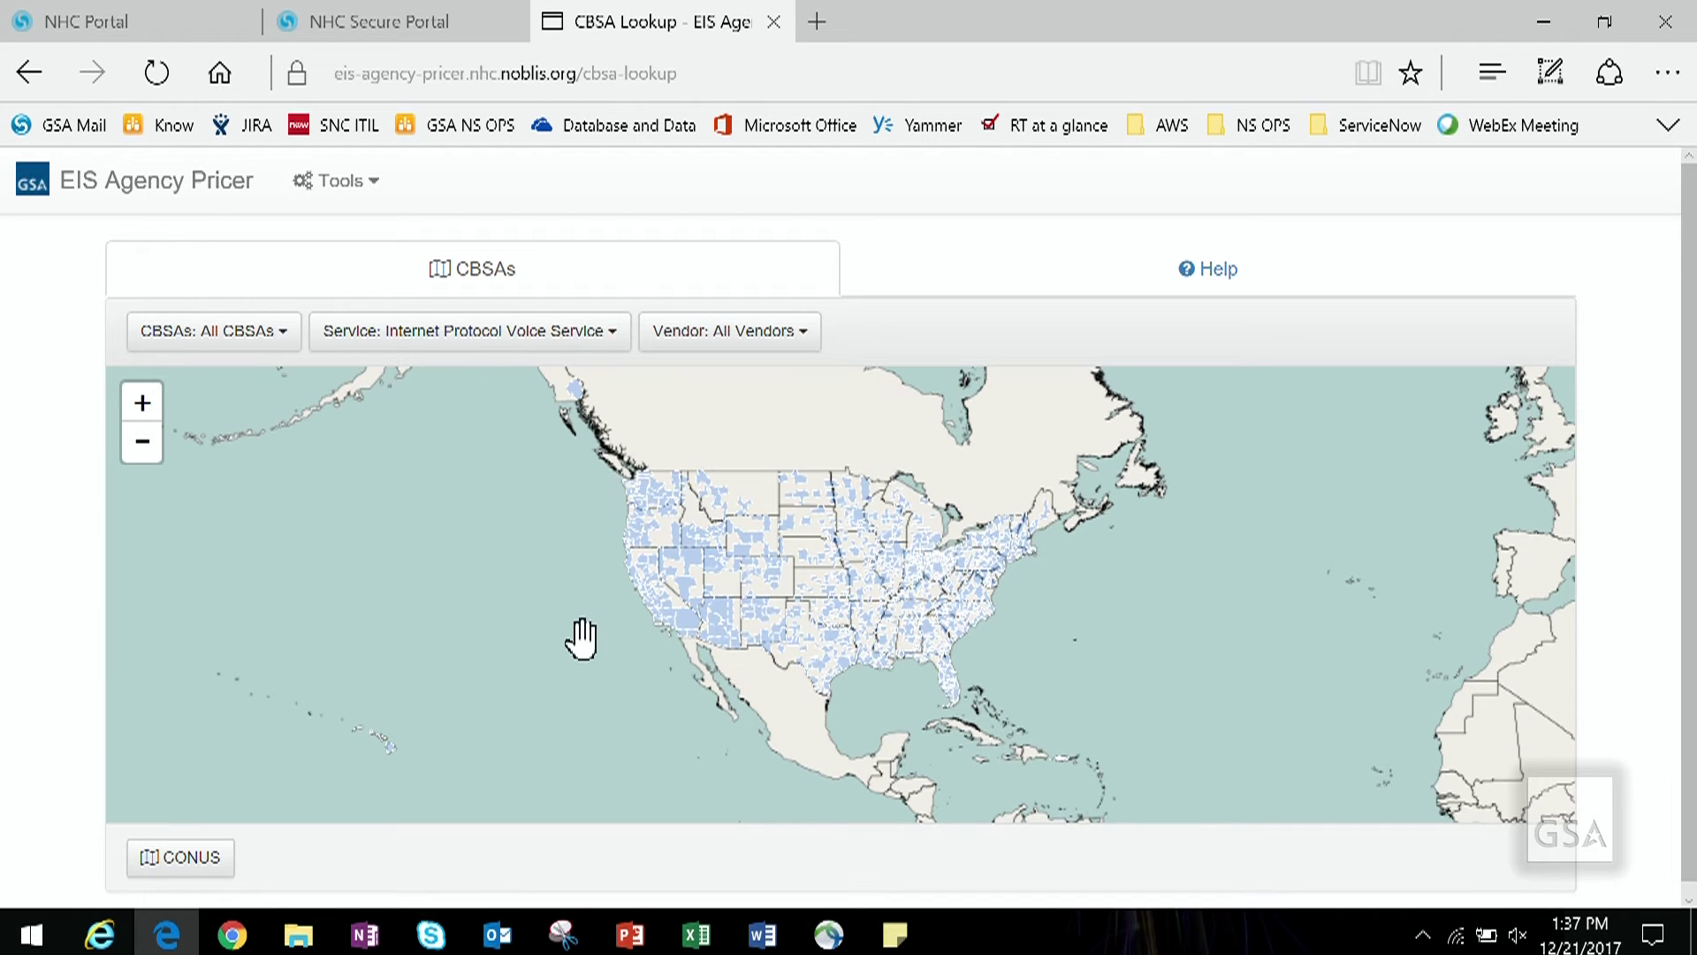
left_click(815, 343)
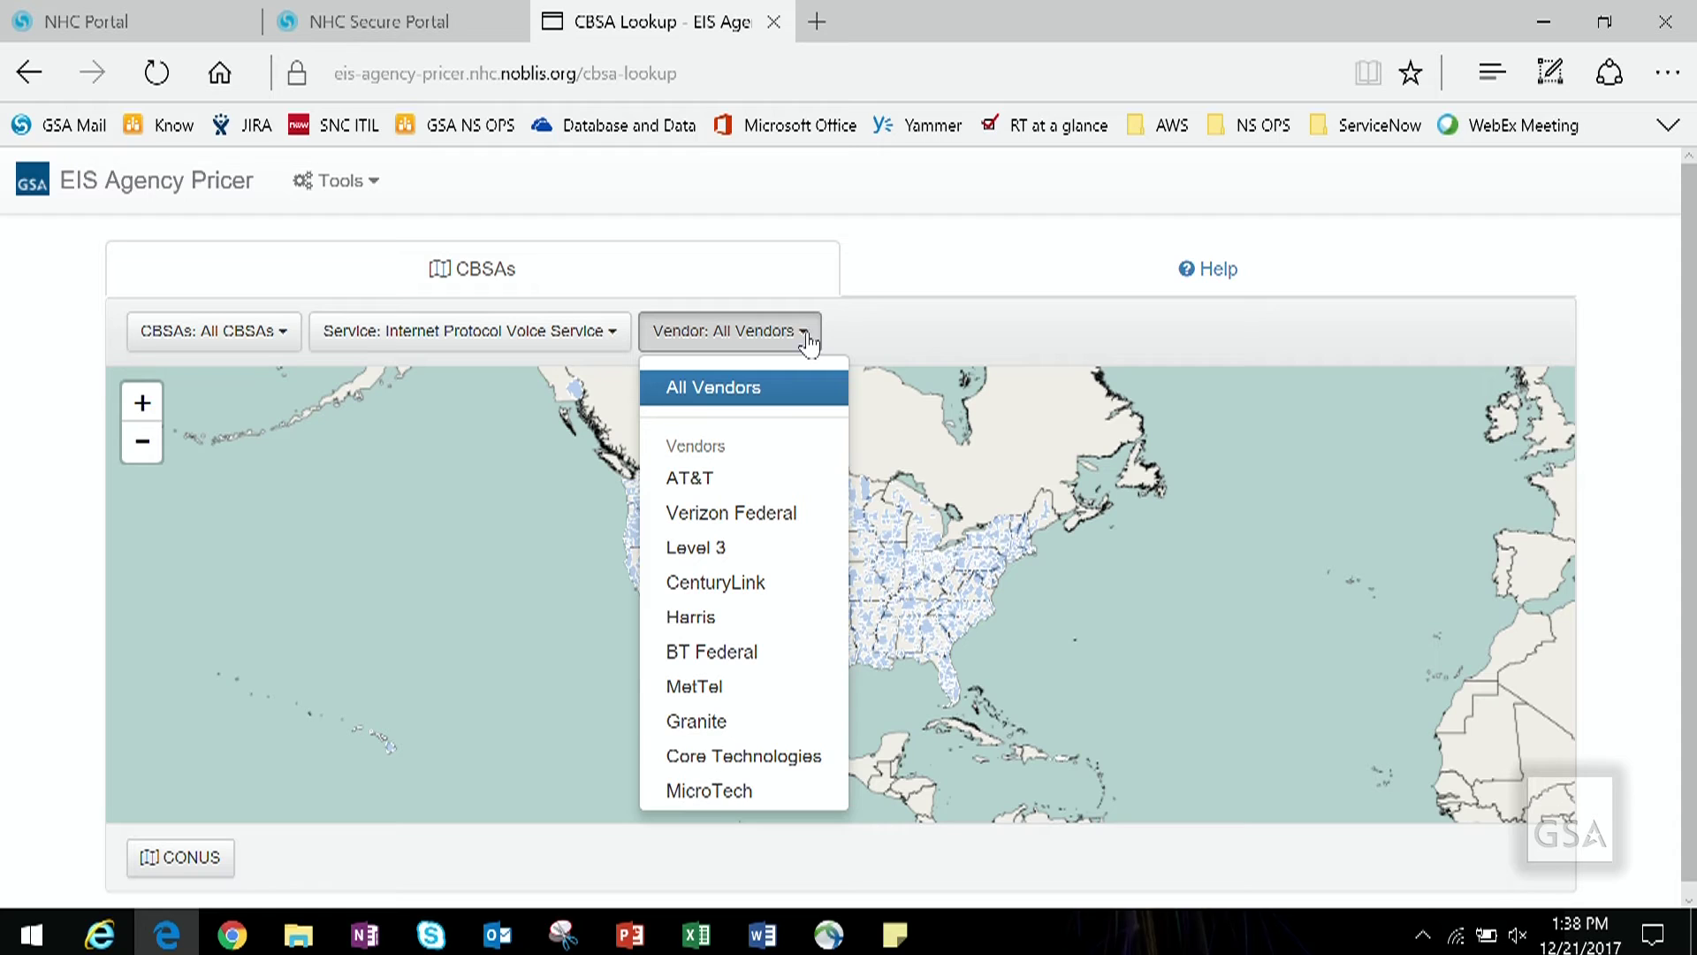
left_click(737, 489)
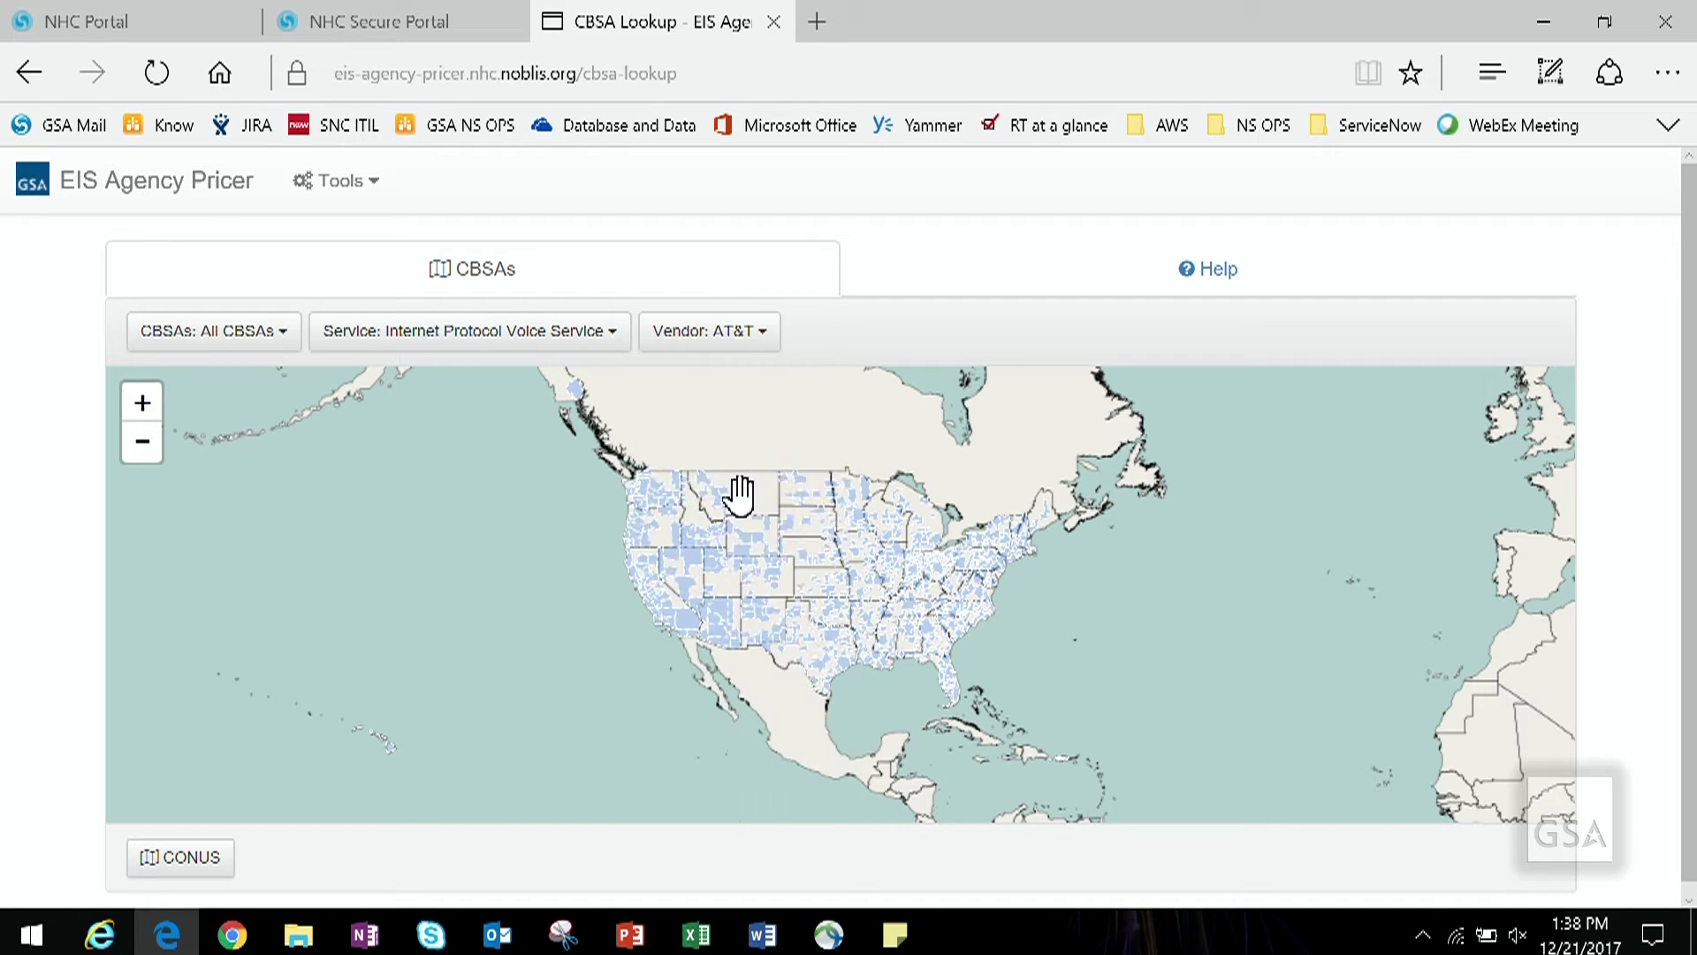
left_click(768, 346)
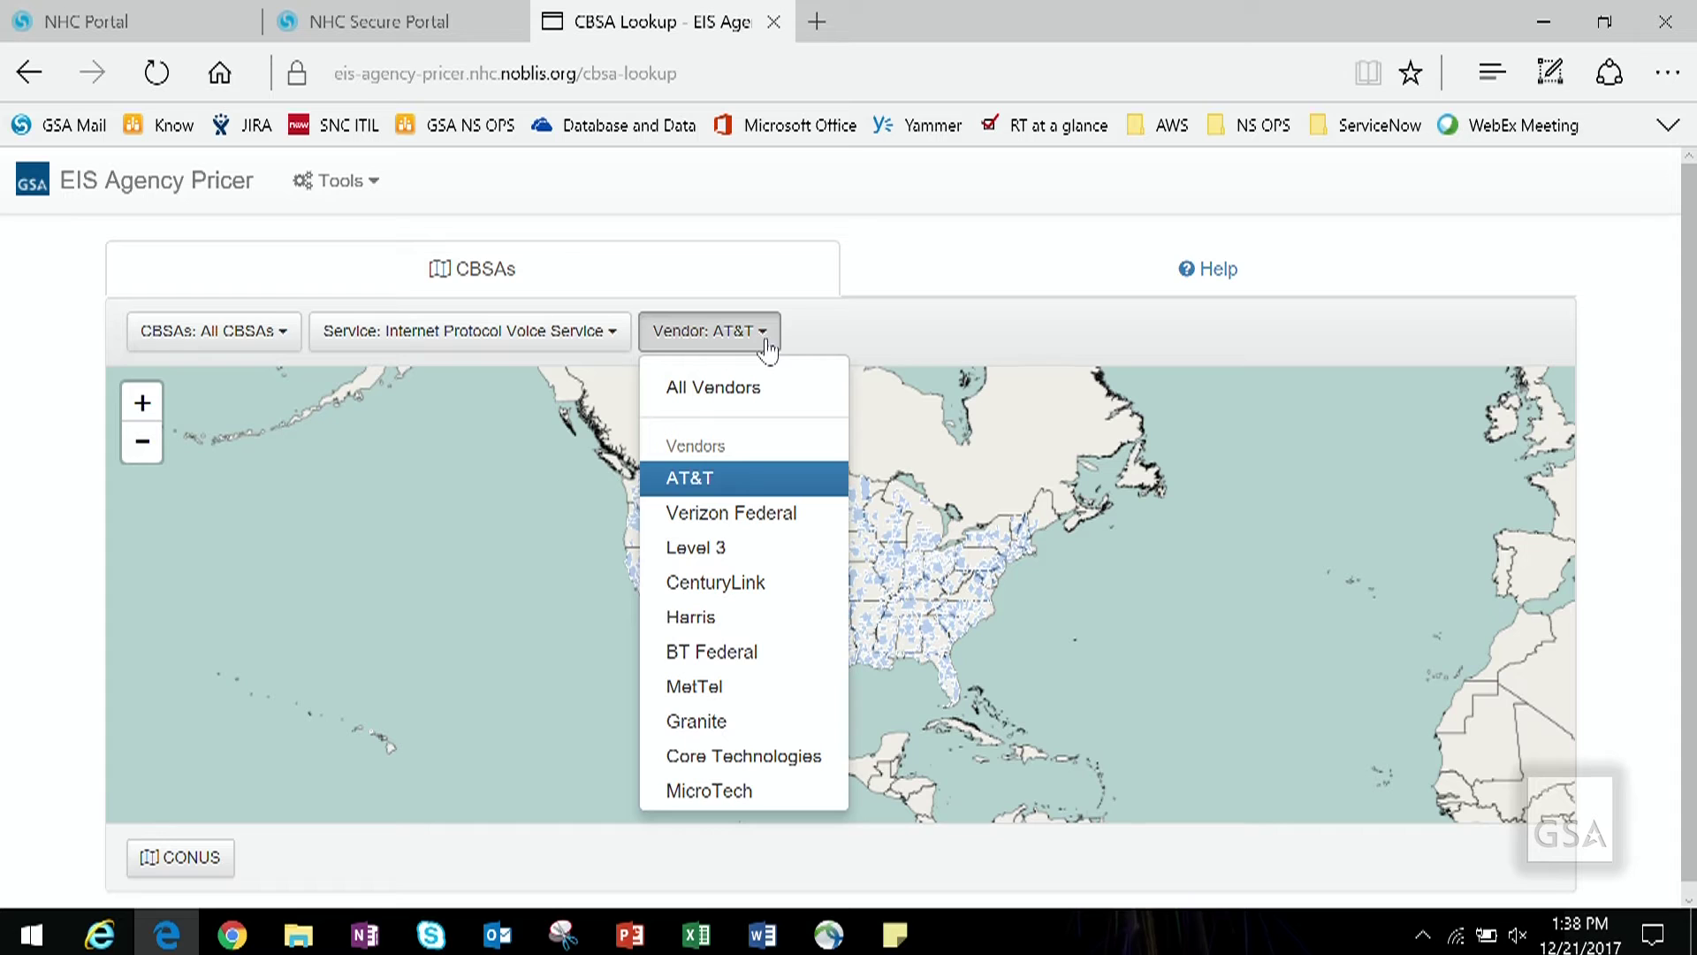
Step: Show Level 3 coverage and review every vendor's services offered in Elko, NV
left_click(710, 547)
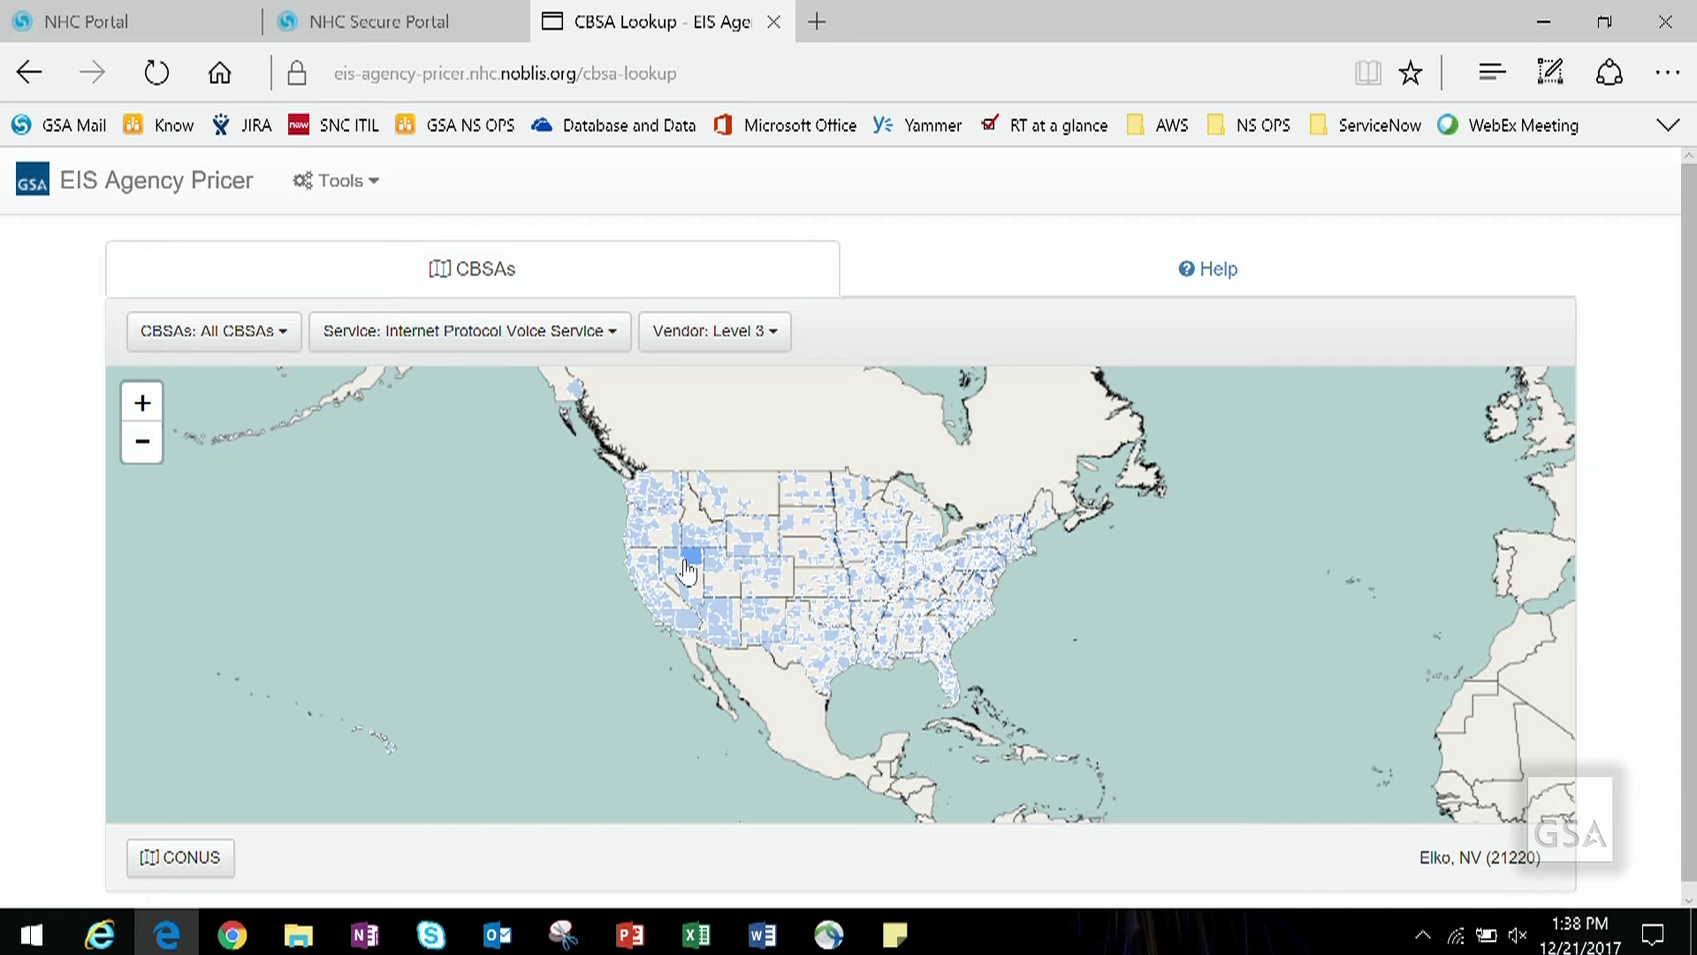
left_click(687, 570)
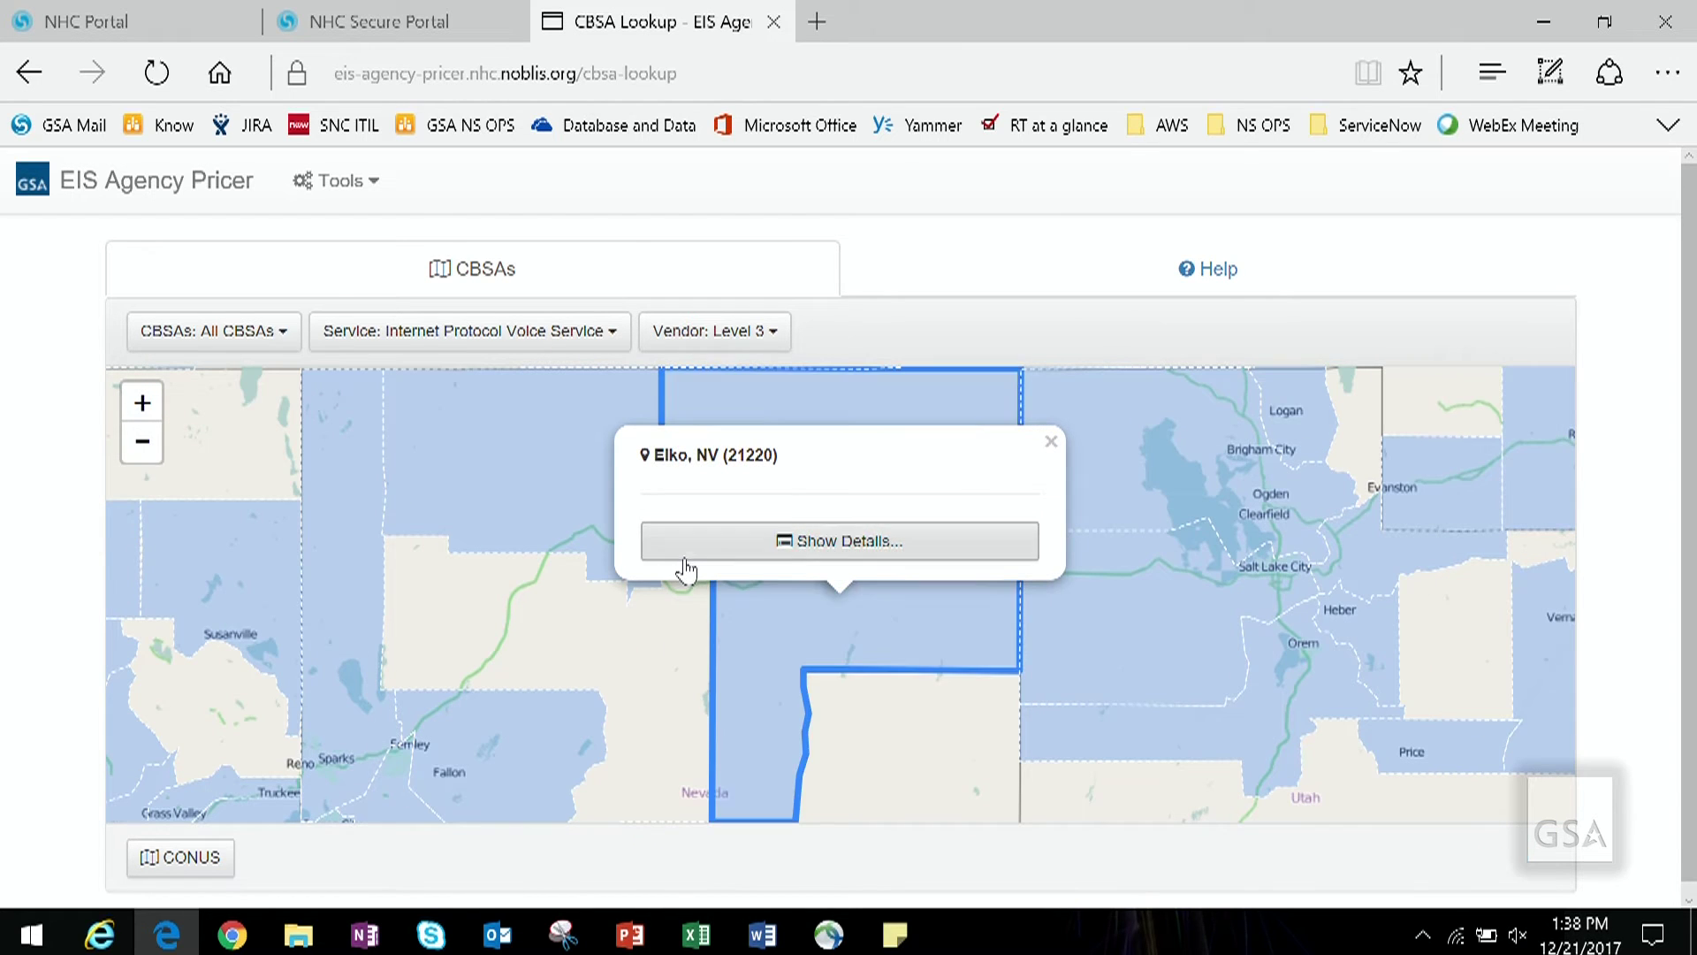
left_click(820, 543)
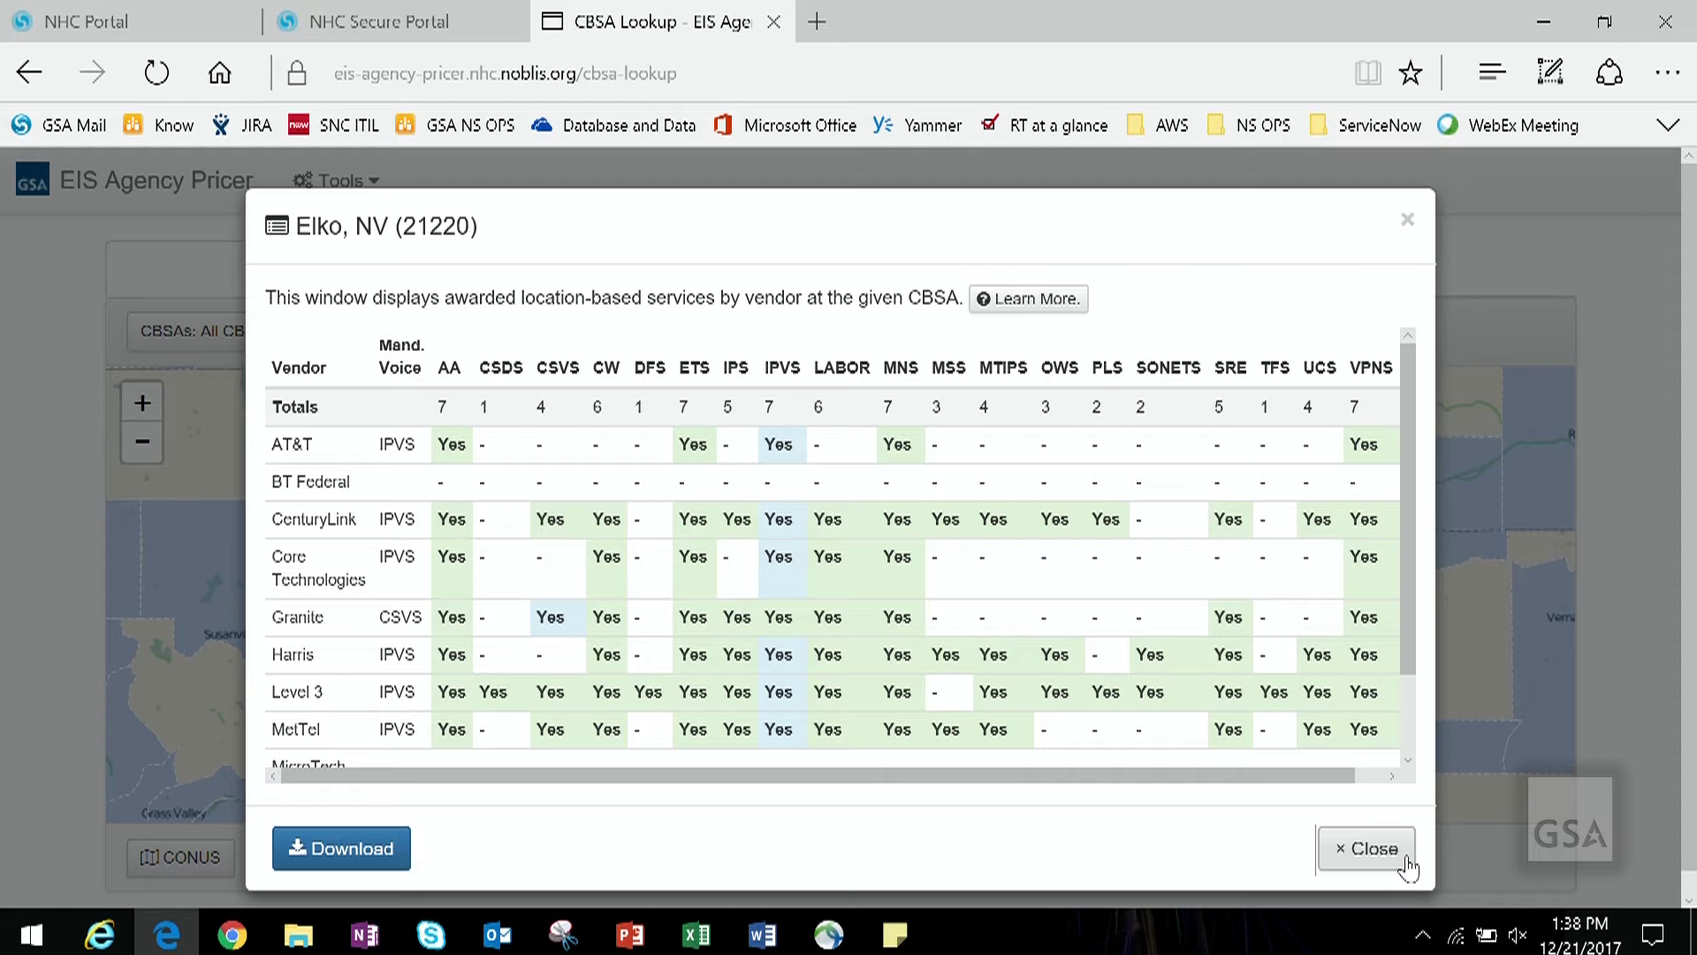
left_click(1354, 847)
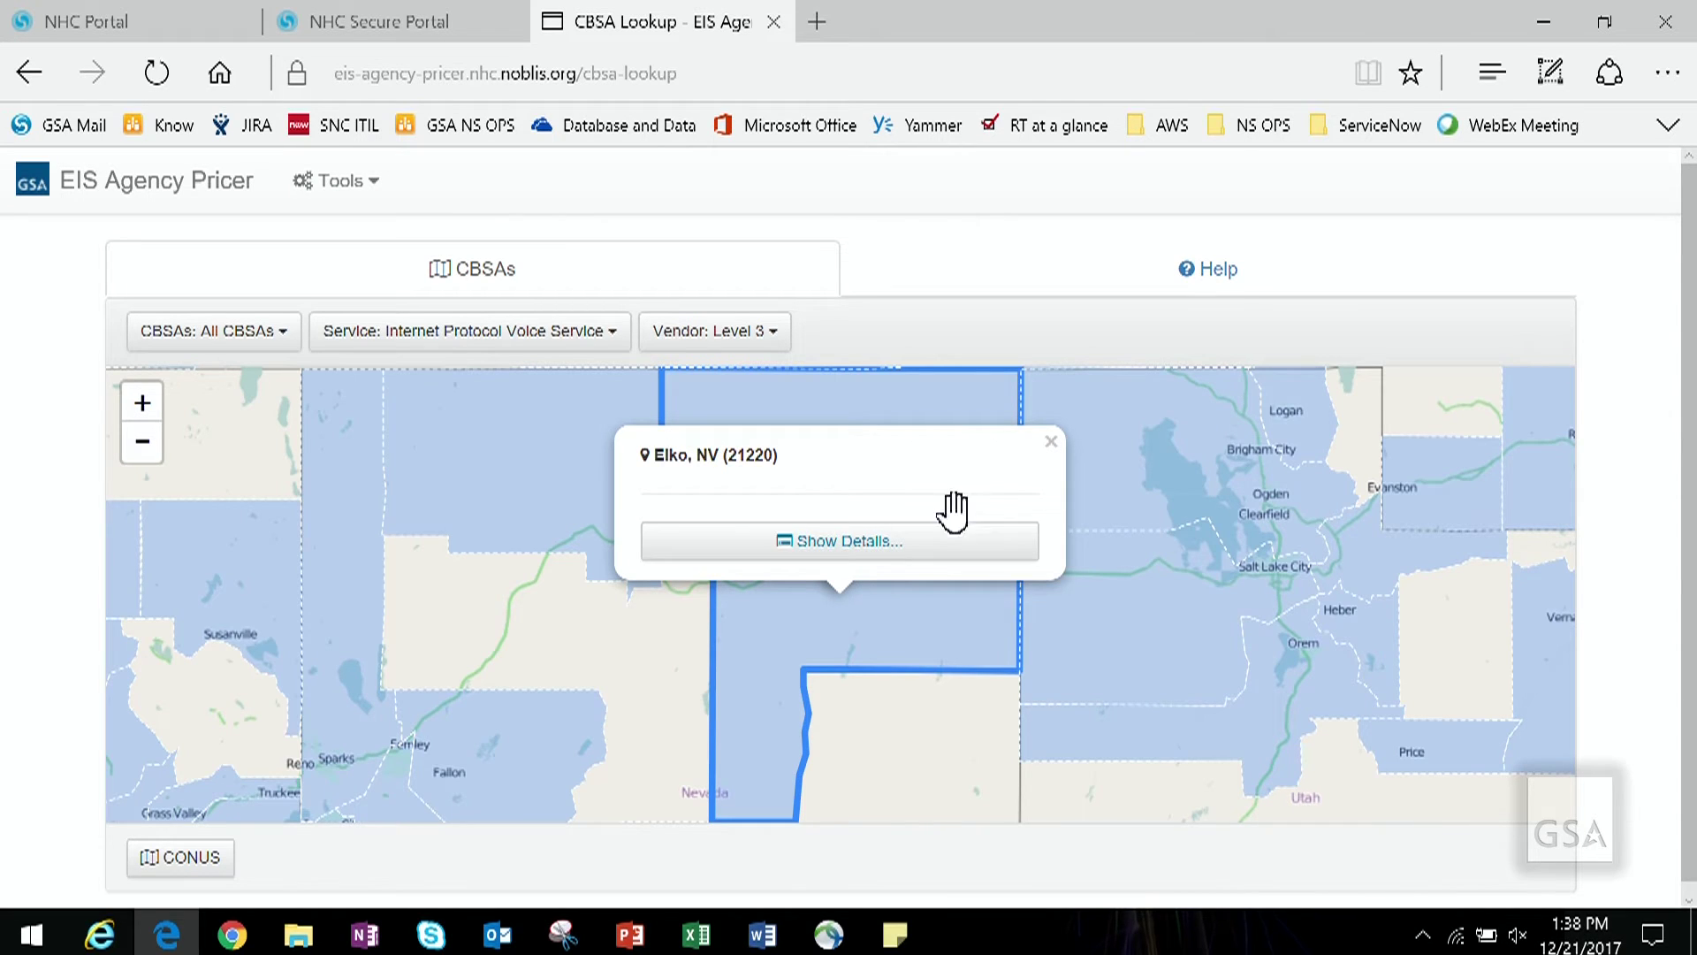
Step: Dismiss the Elko, NV popup and zoom back out to the continental US
left_click(1051, 442)
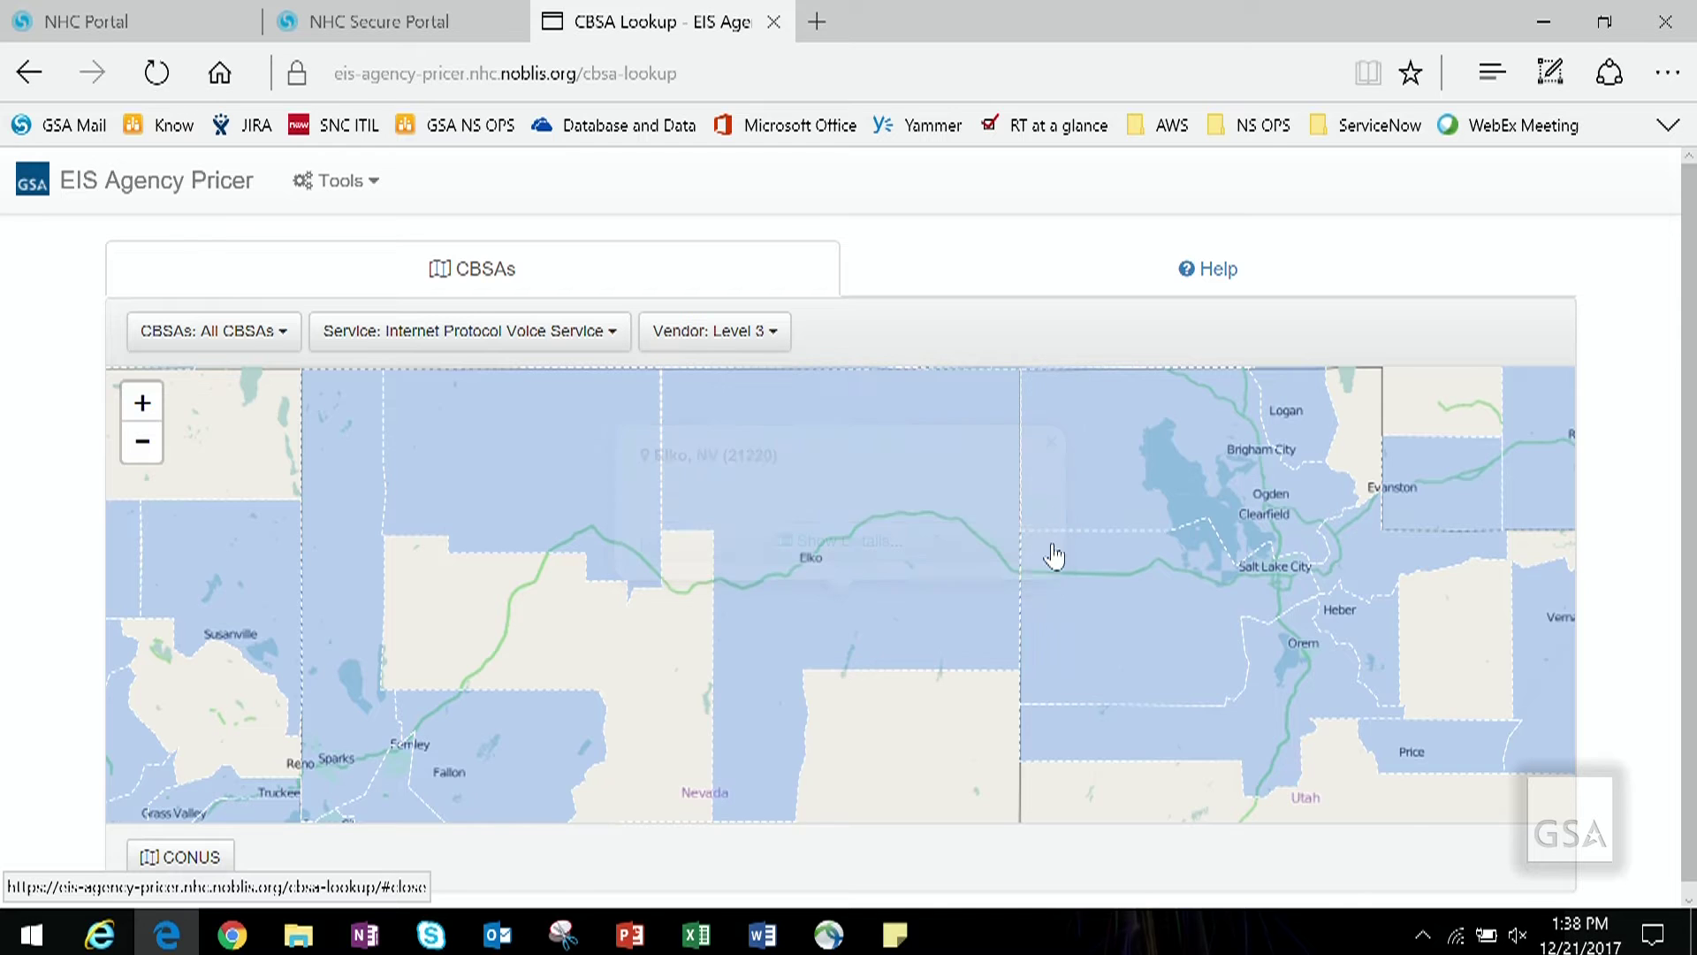
scroll(1053, 557, "down", 2)
left_click(200, 869)
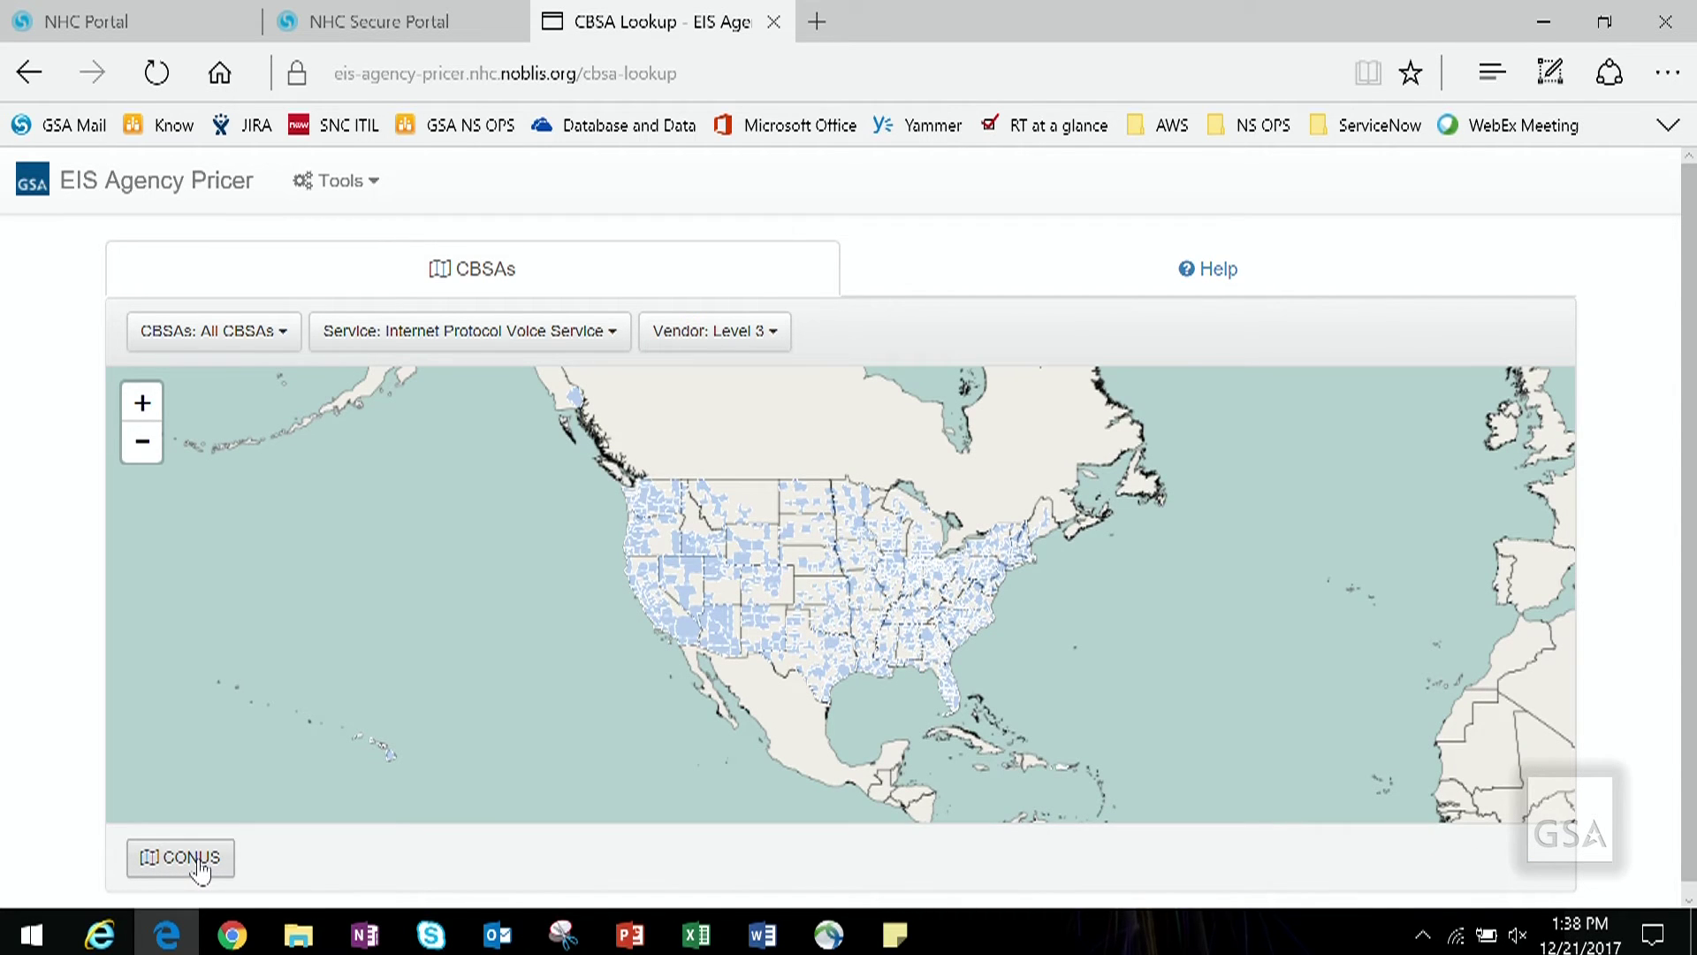
left_click(350, 184)
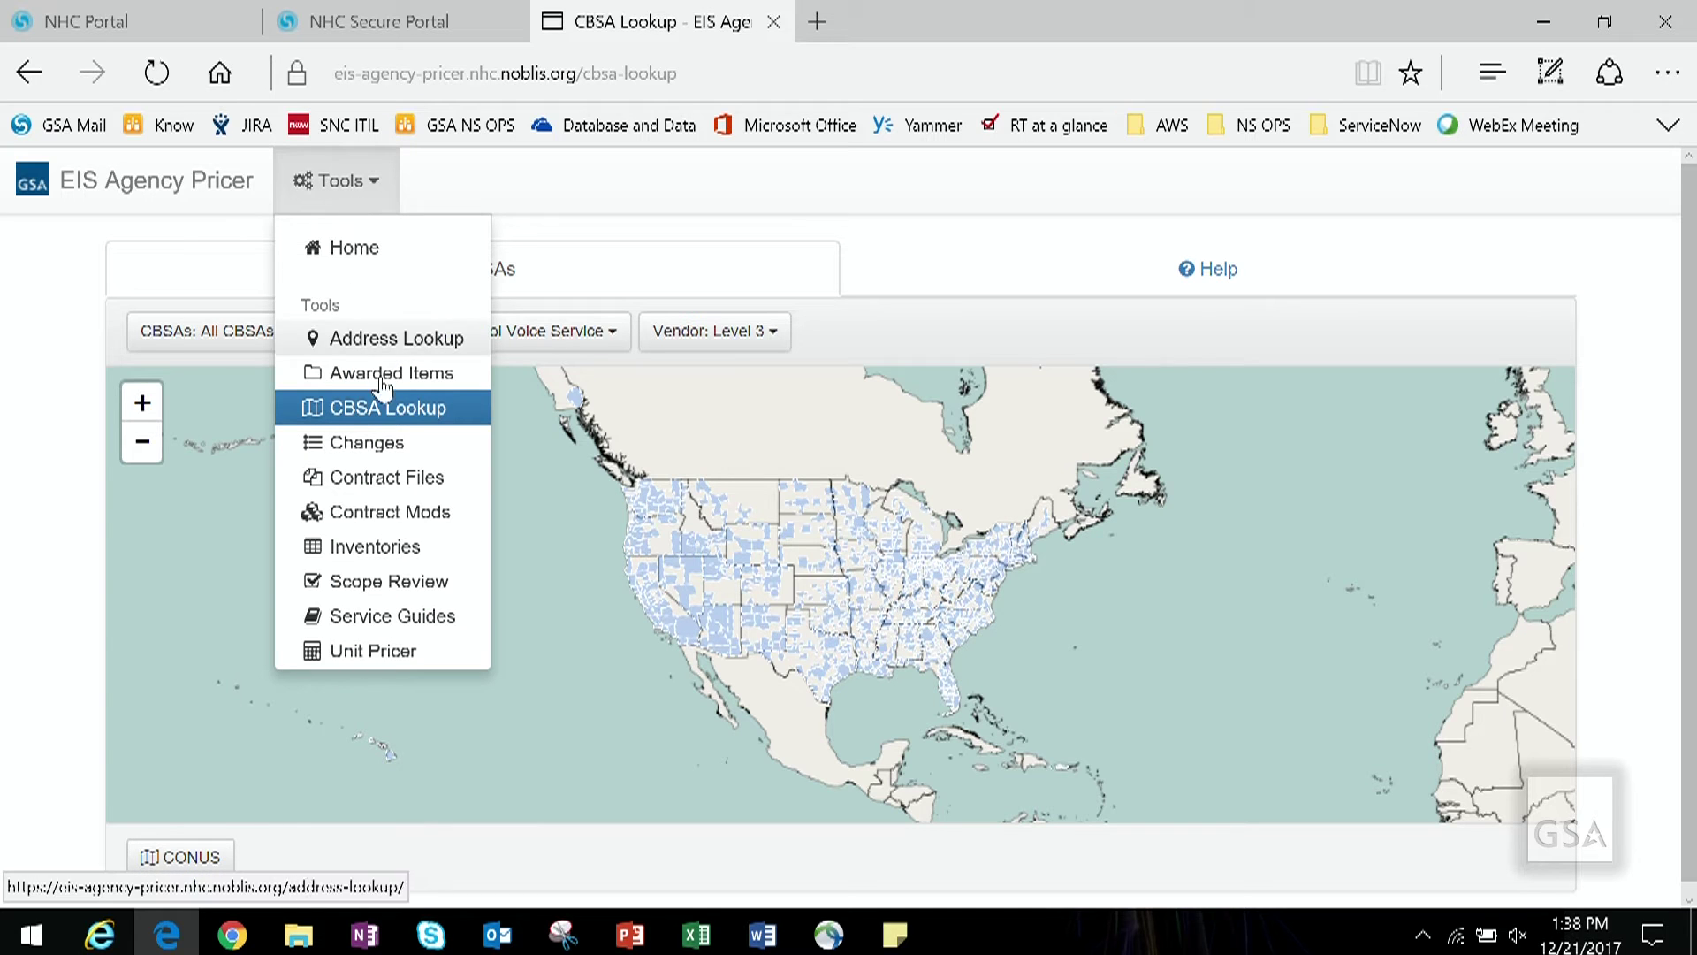
Step: Search the Service Guides for 'Hosted IPVS Voice Mail' and scroll to the Service CLINs section
left_click(418, 619)
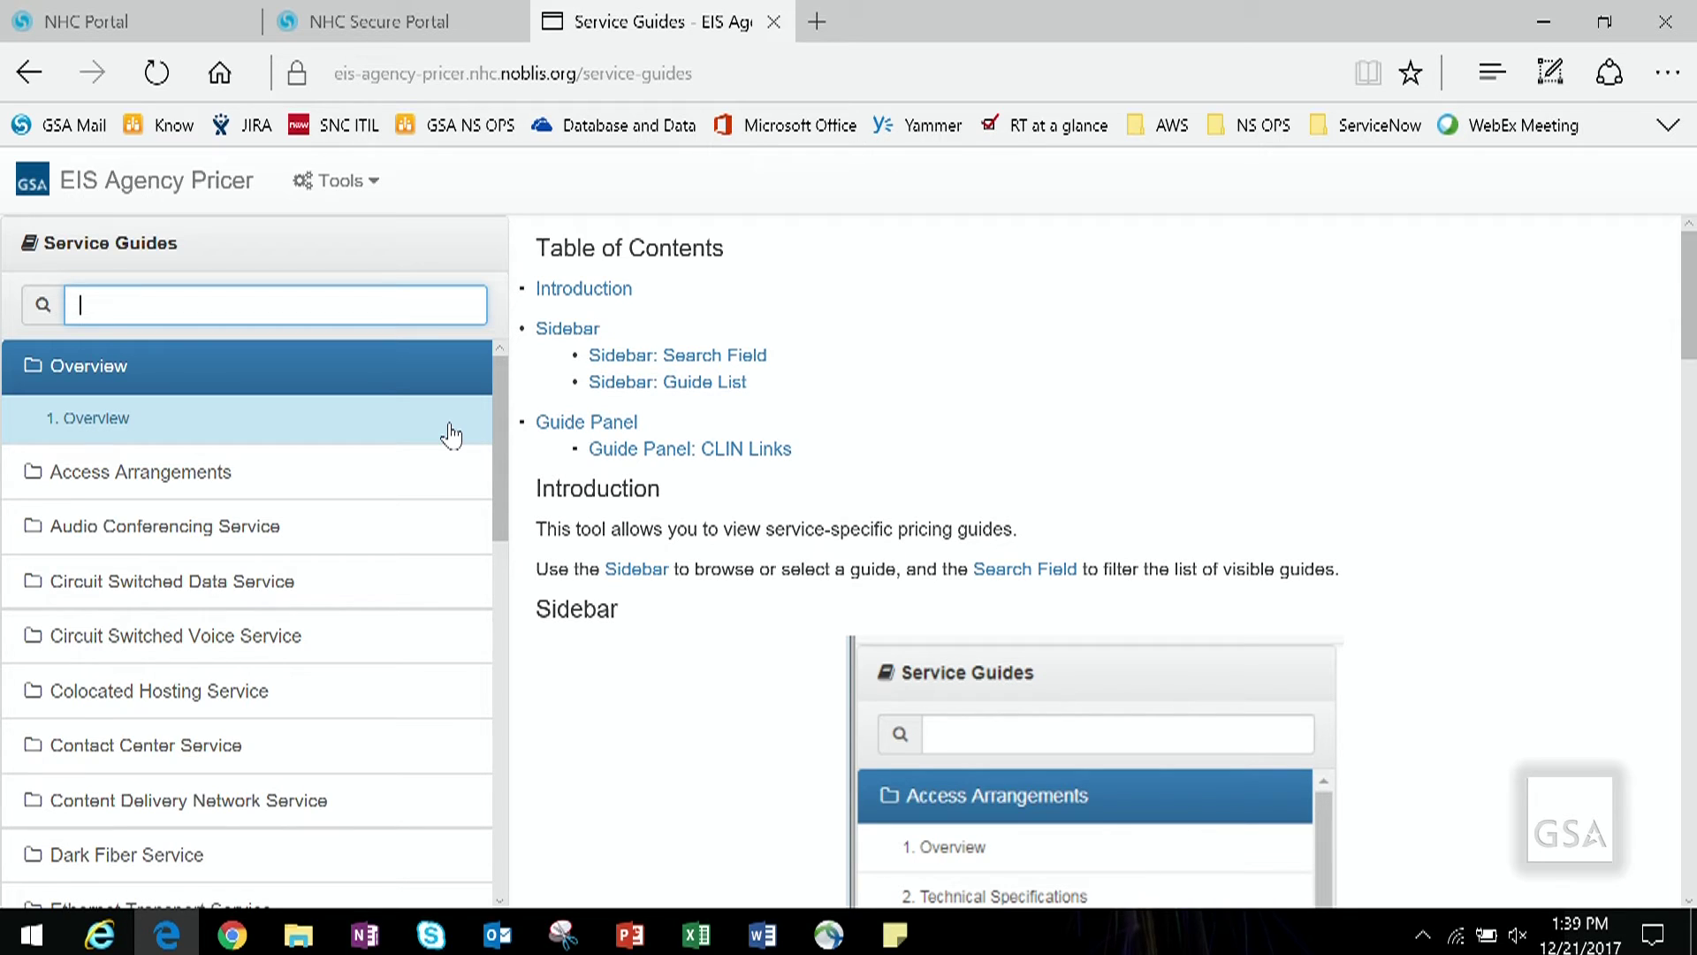
type("Hosted IPVS Voice Mail")
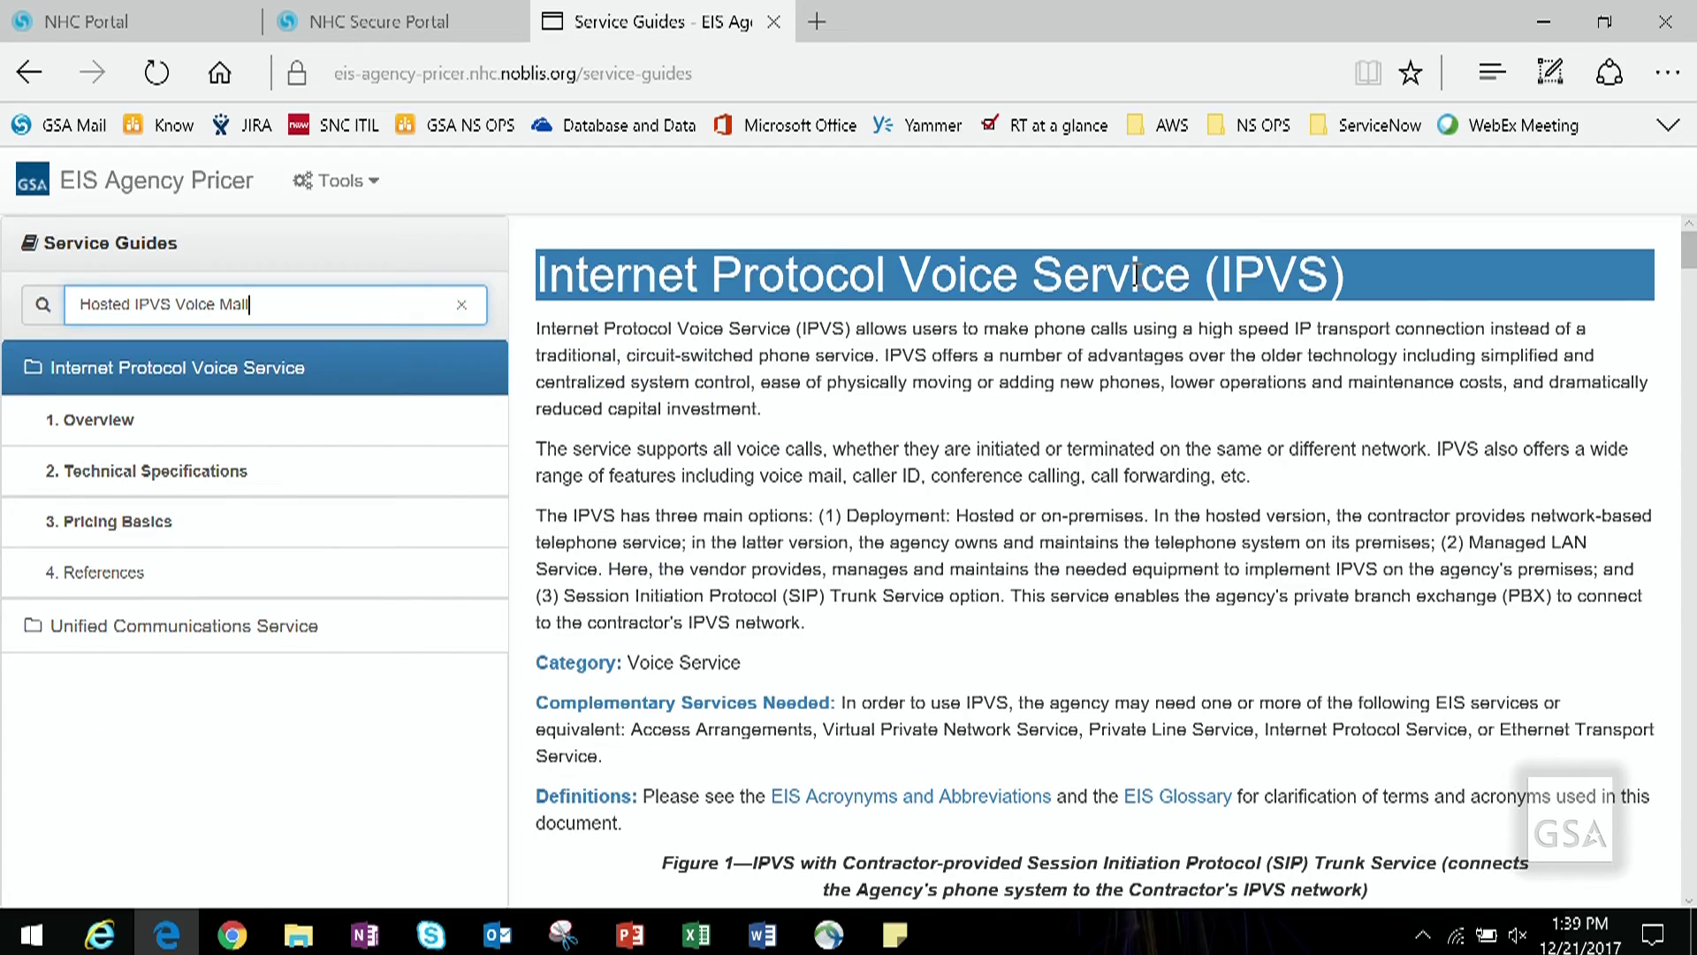
scroll(1137, 473, "down", 10)
scroll(1137, 480, "down", 15)
scroll(1134, 478, "down", 15)
scroll(1135, 477, "down", 20)
scroll(1135, 468, "down", 20)
scroll(1137, 472, "down", 9)
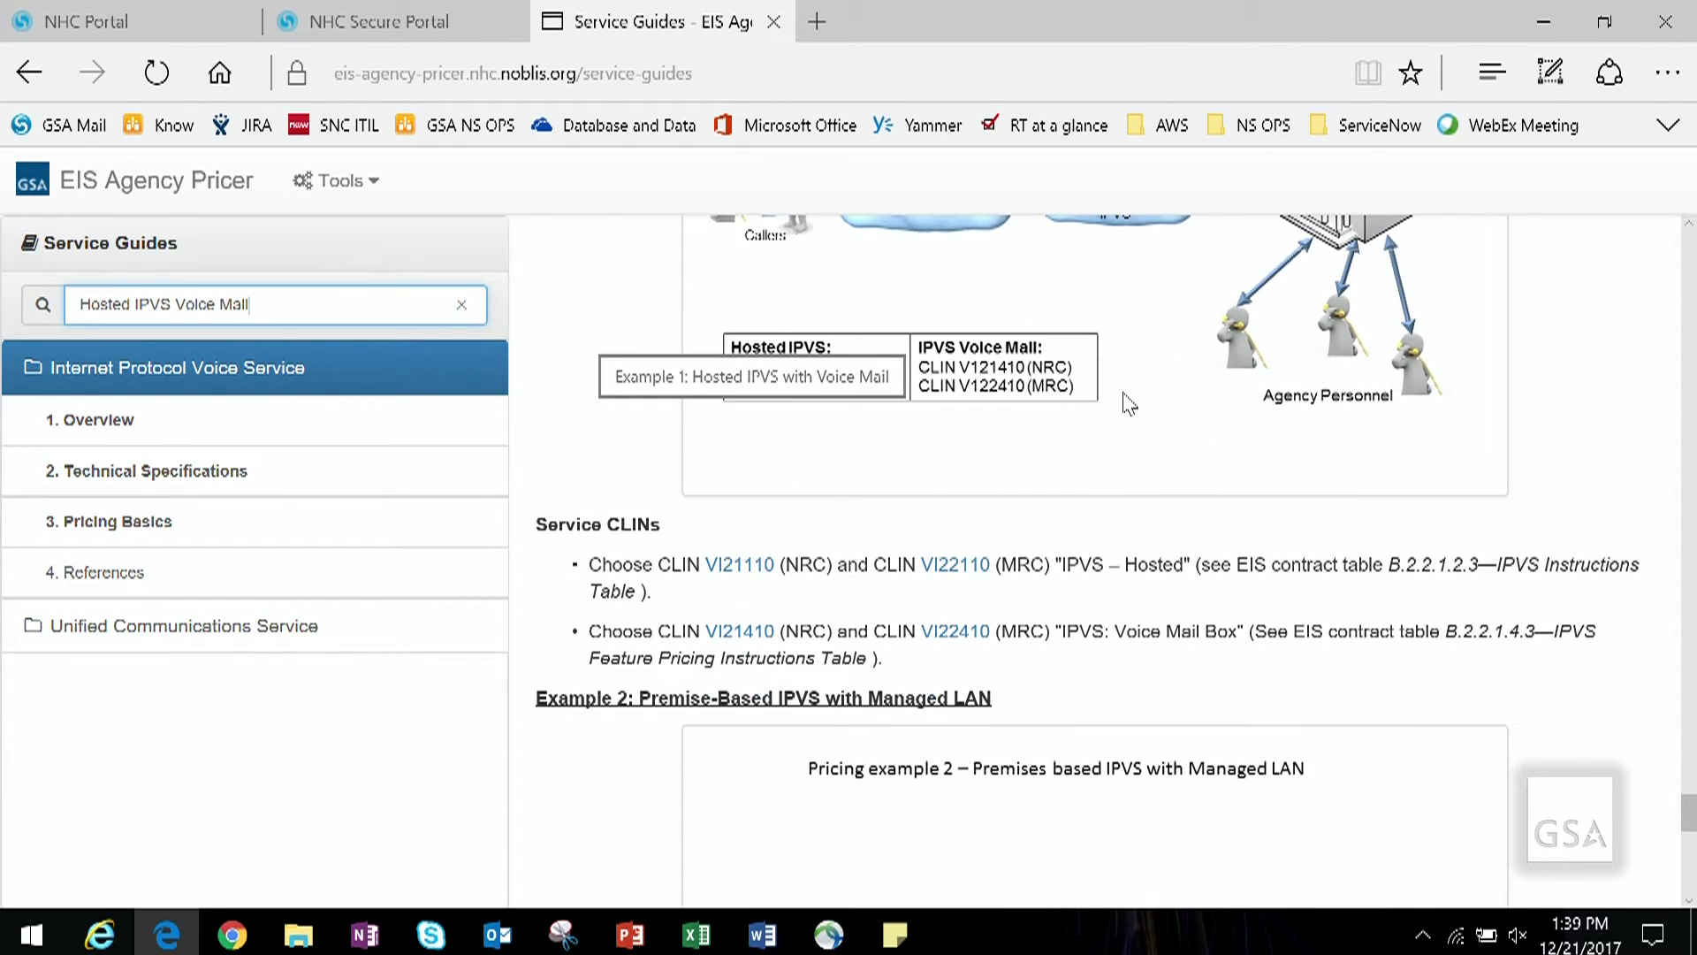
left_click(1147, 289)
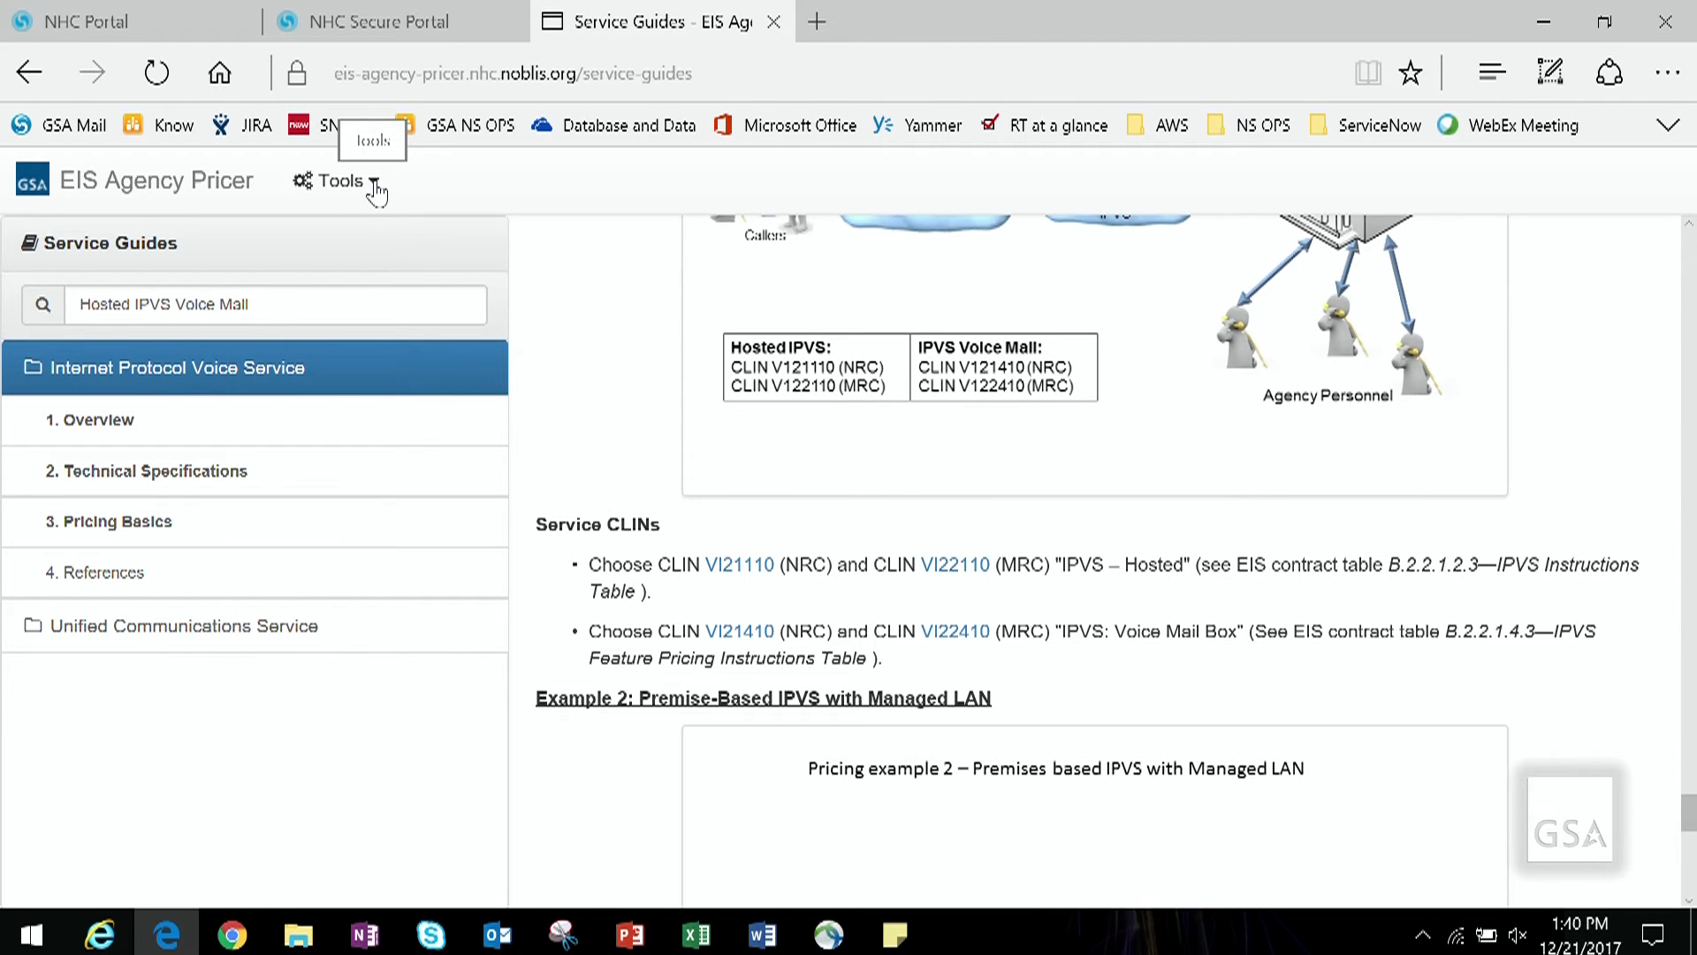
Step: Switch to the Unit Pricer and start a new price with Add Price
left_click(374, 182)
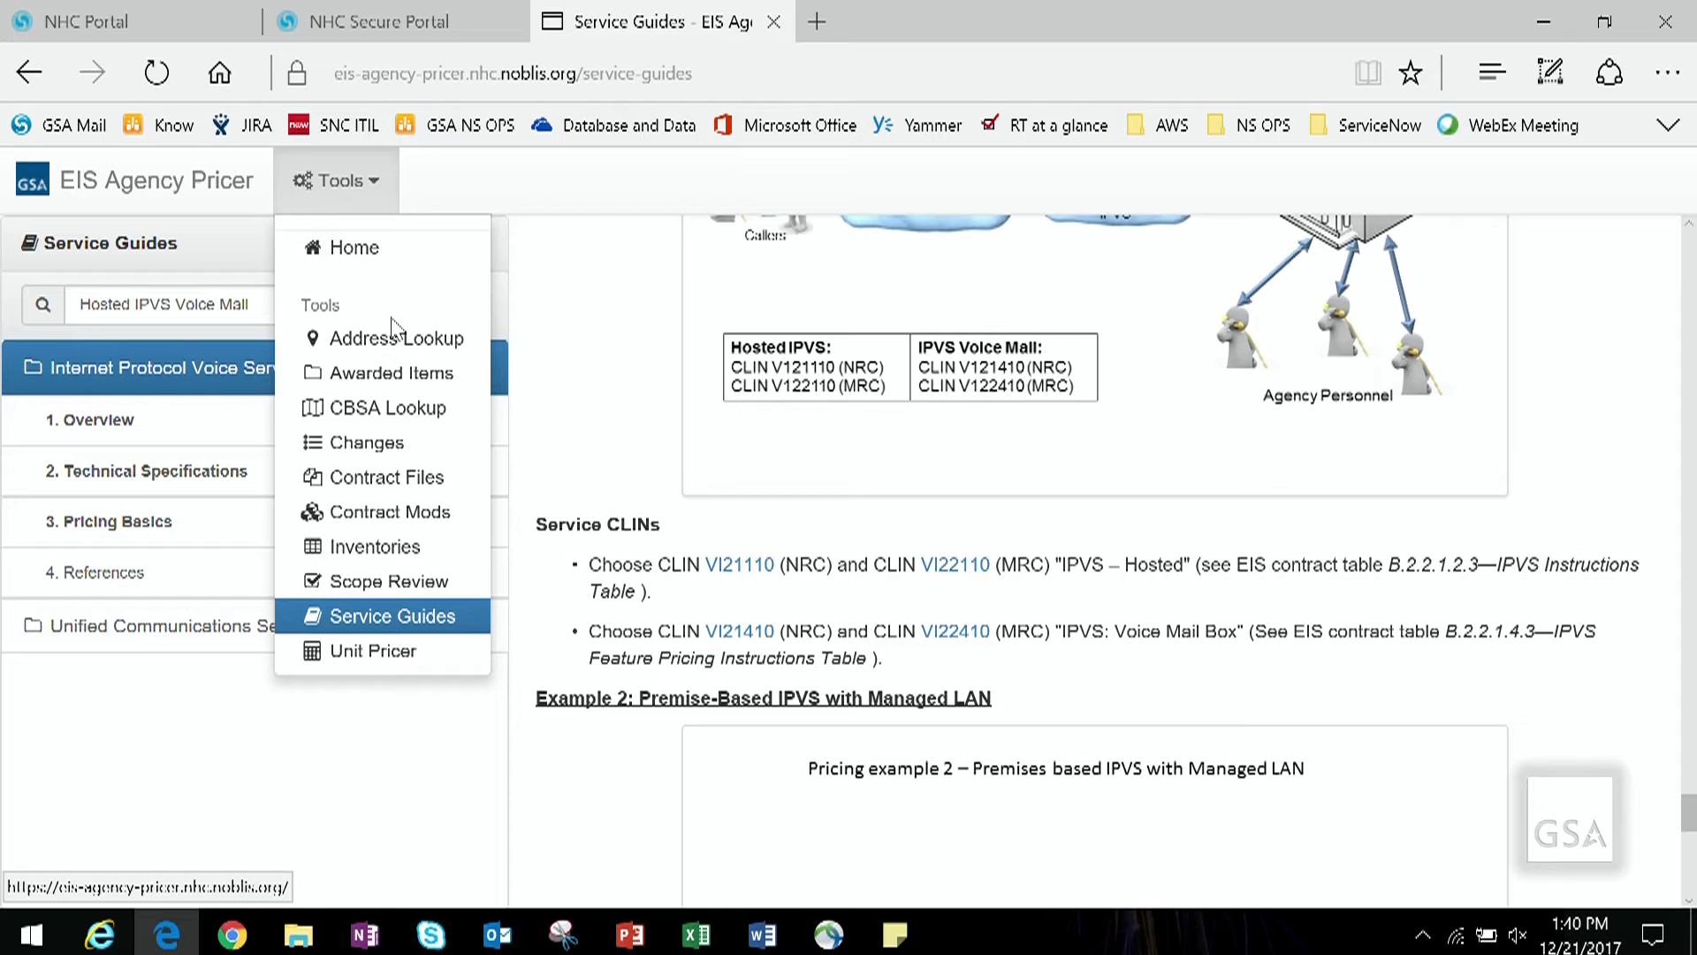
left_click(387, 652)
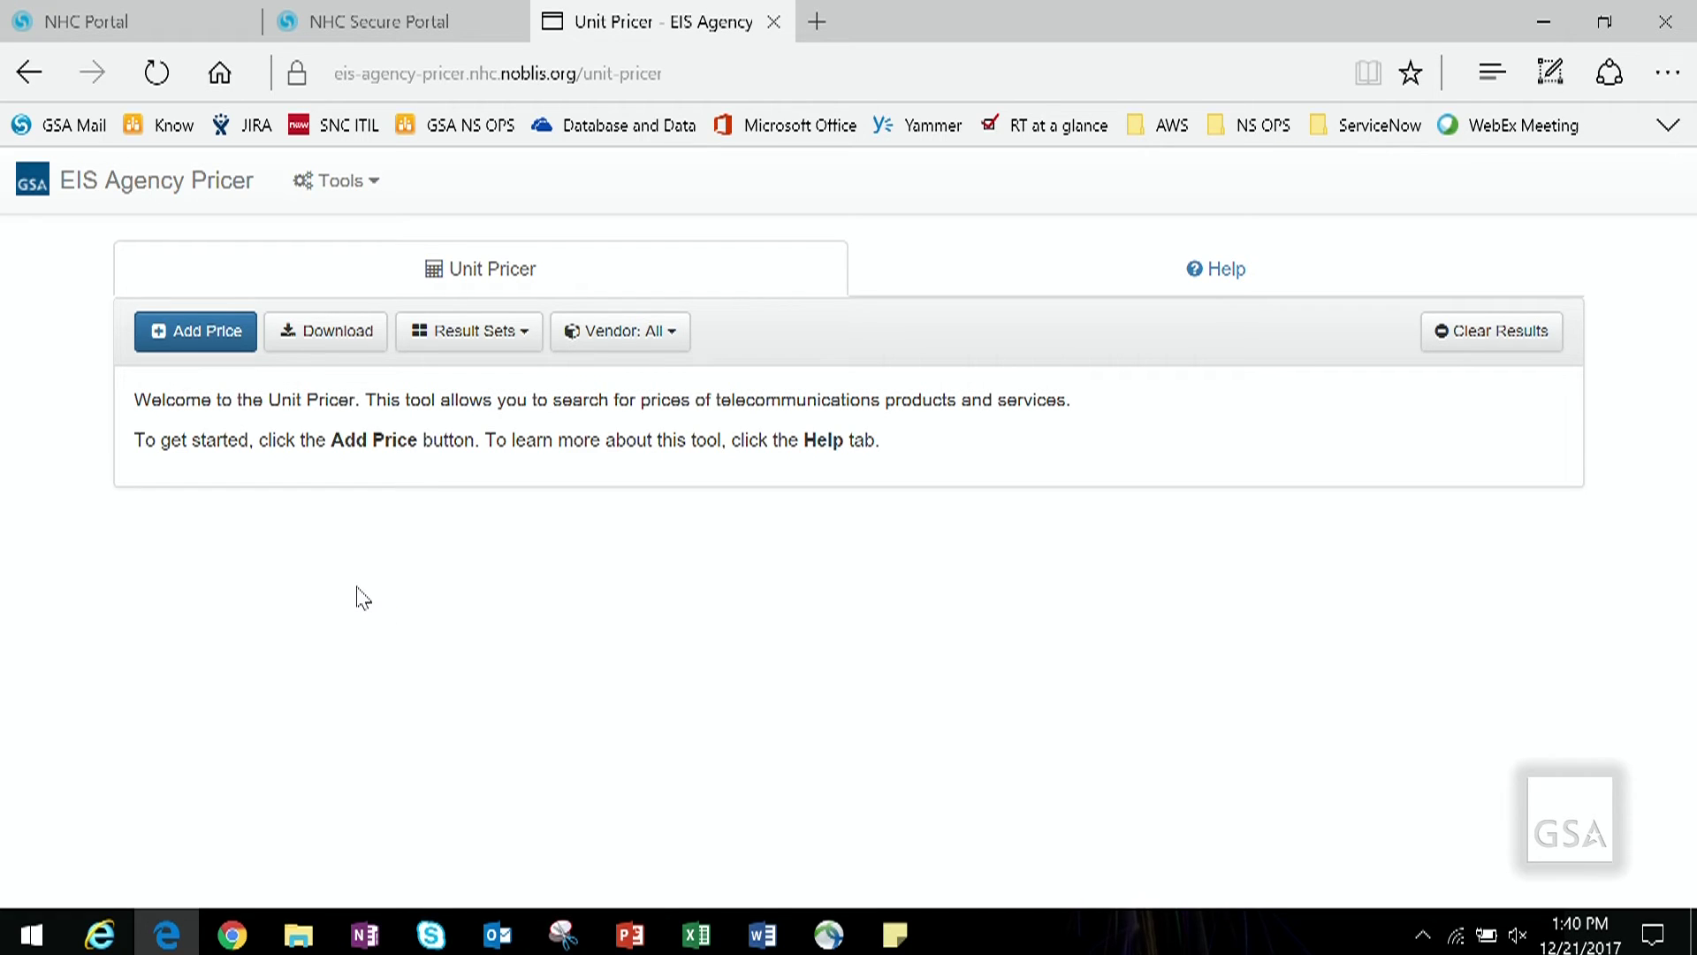
left_click(212, 334)
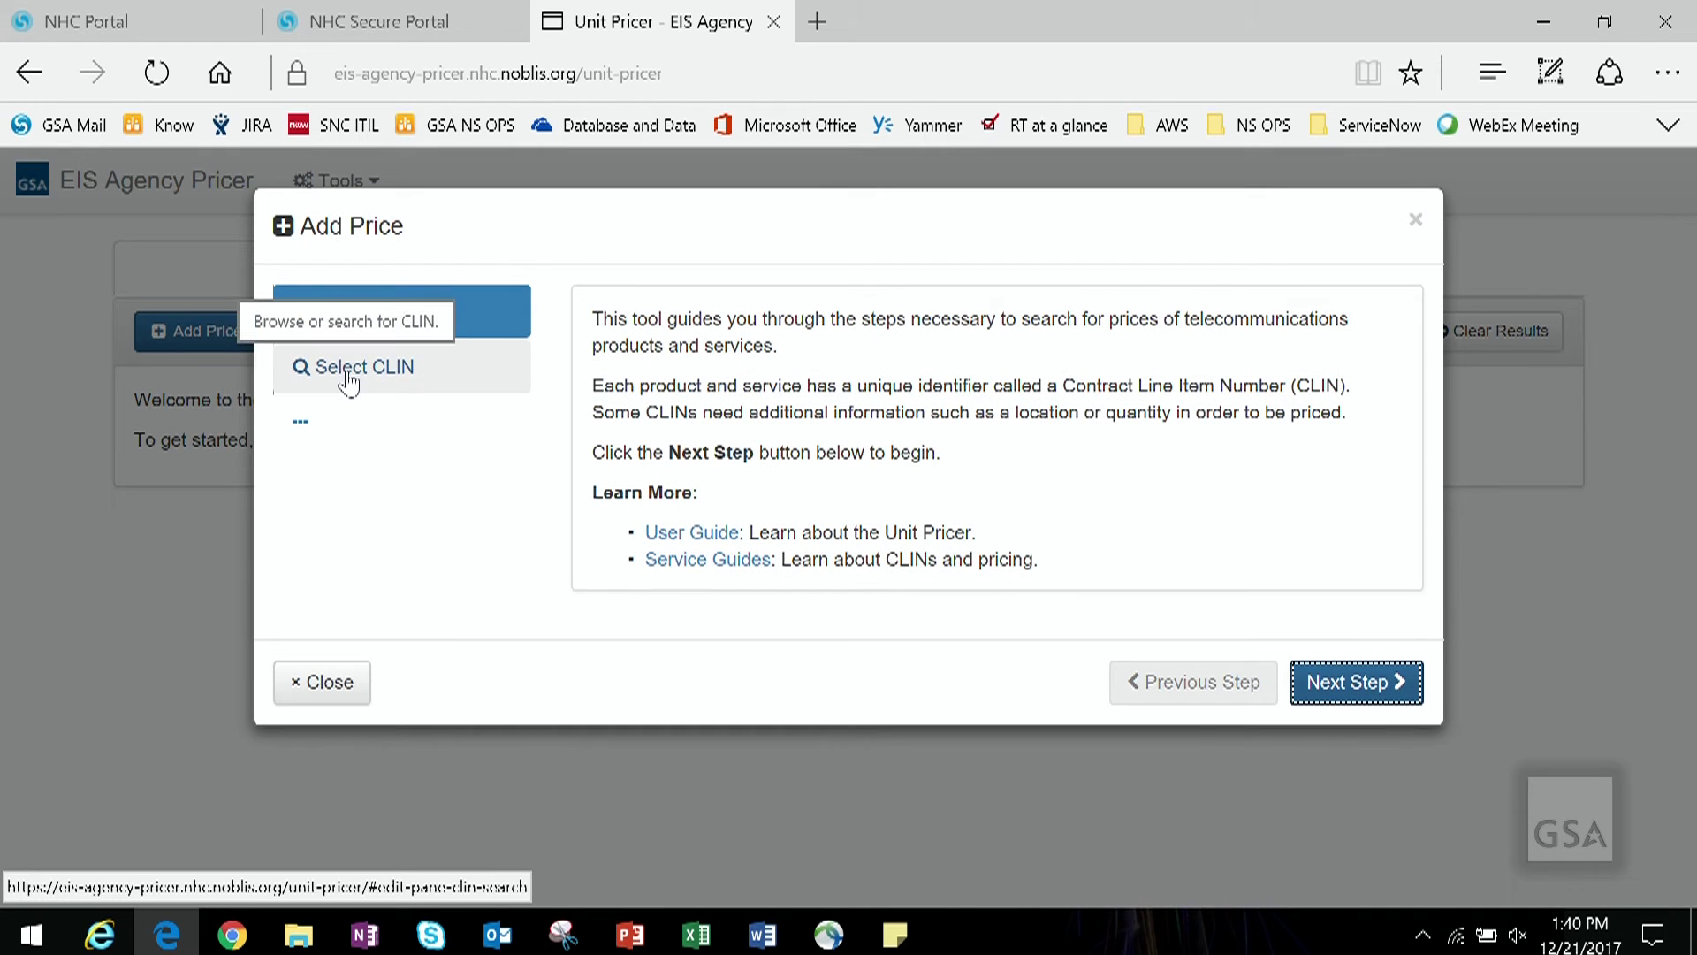
Step: Search the CLIN list for IPVS
left_click(501, 382)
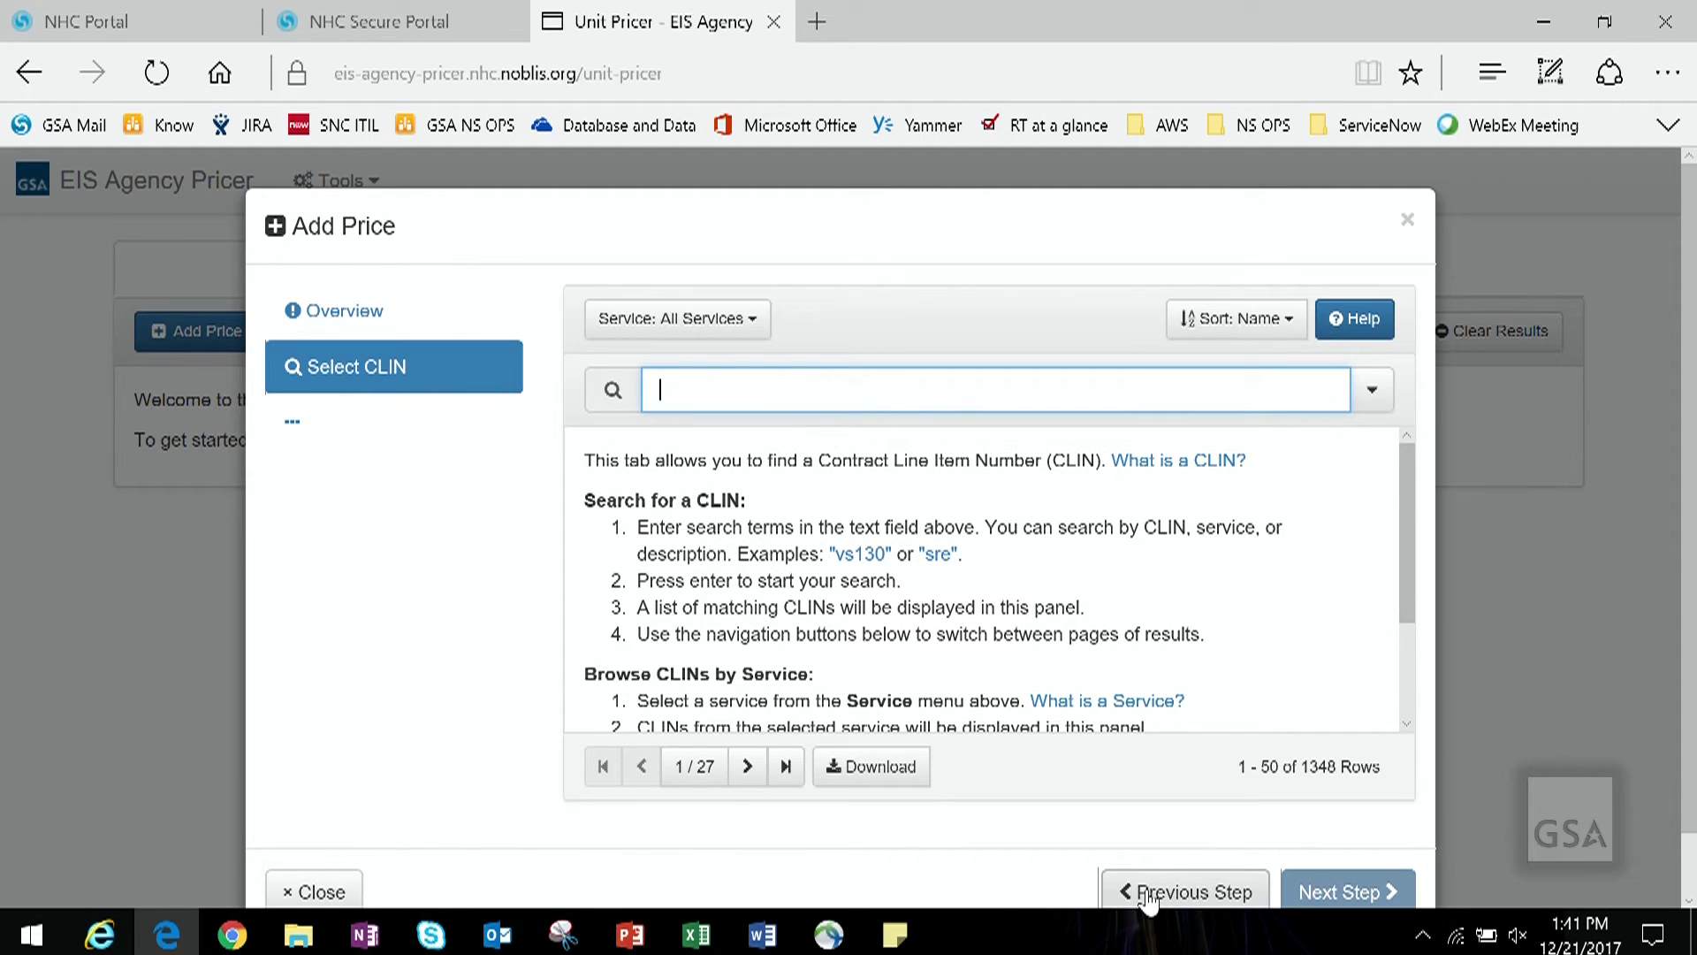
left_click(758, 331)
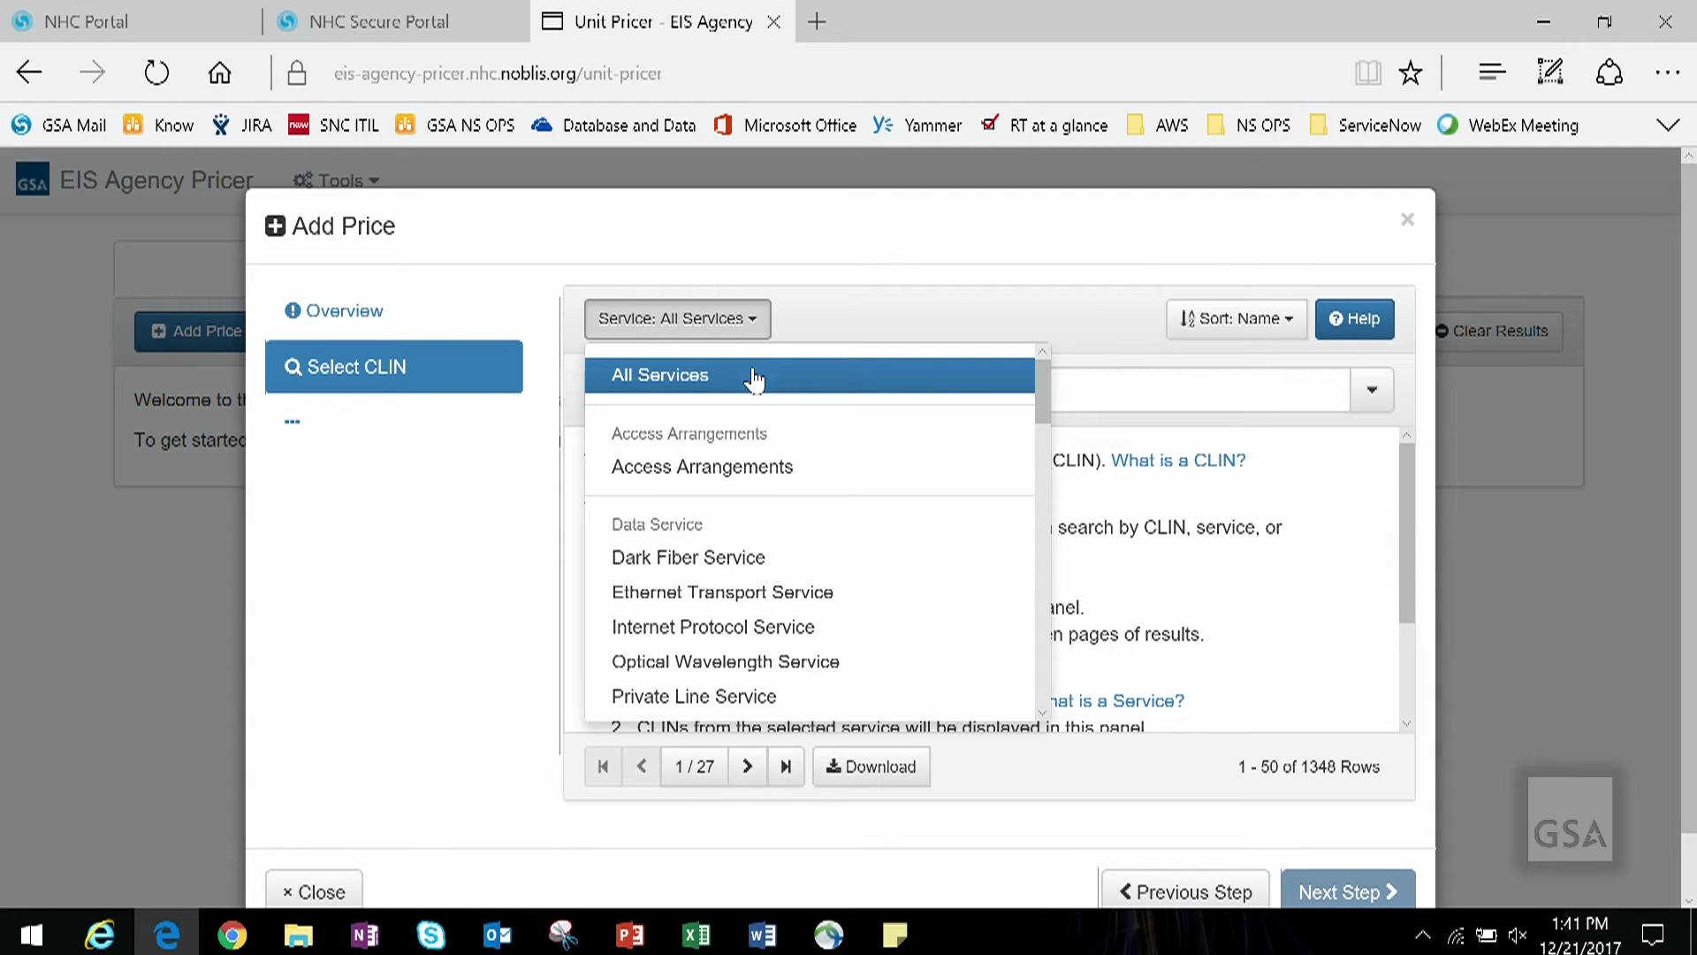
scroll(784, 504, "down", 2)
scroll(784, 504, "down", 5)
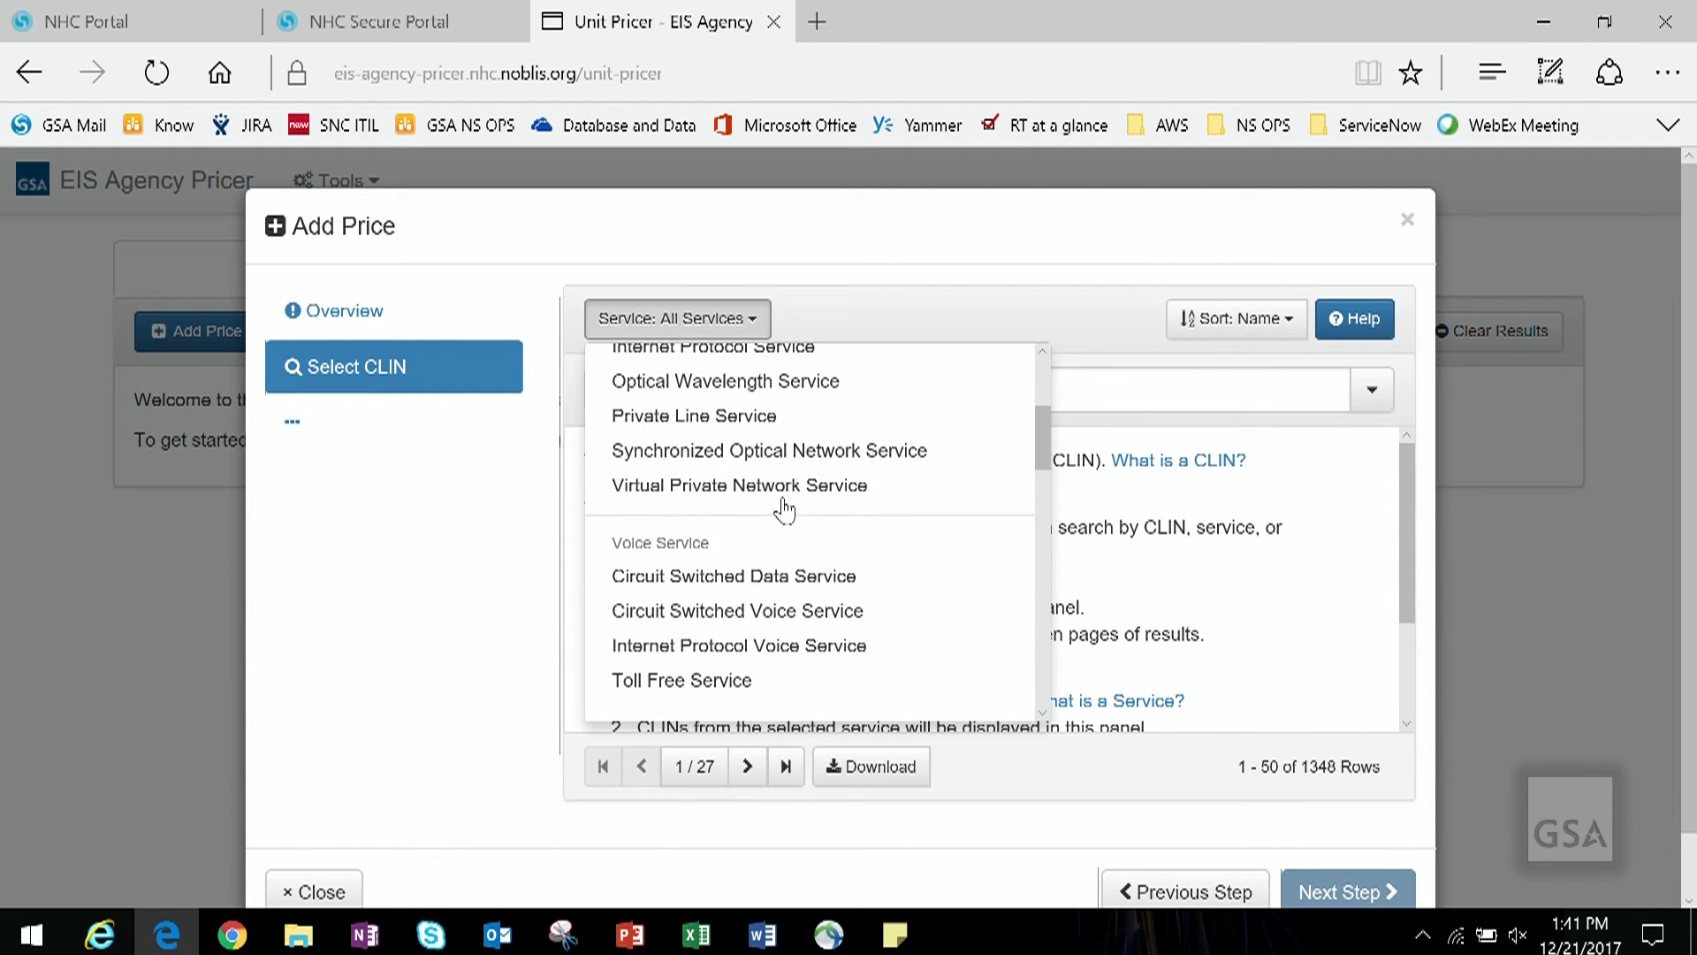
left_click(1072, 383)
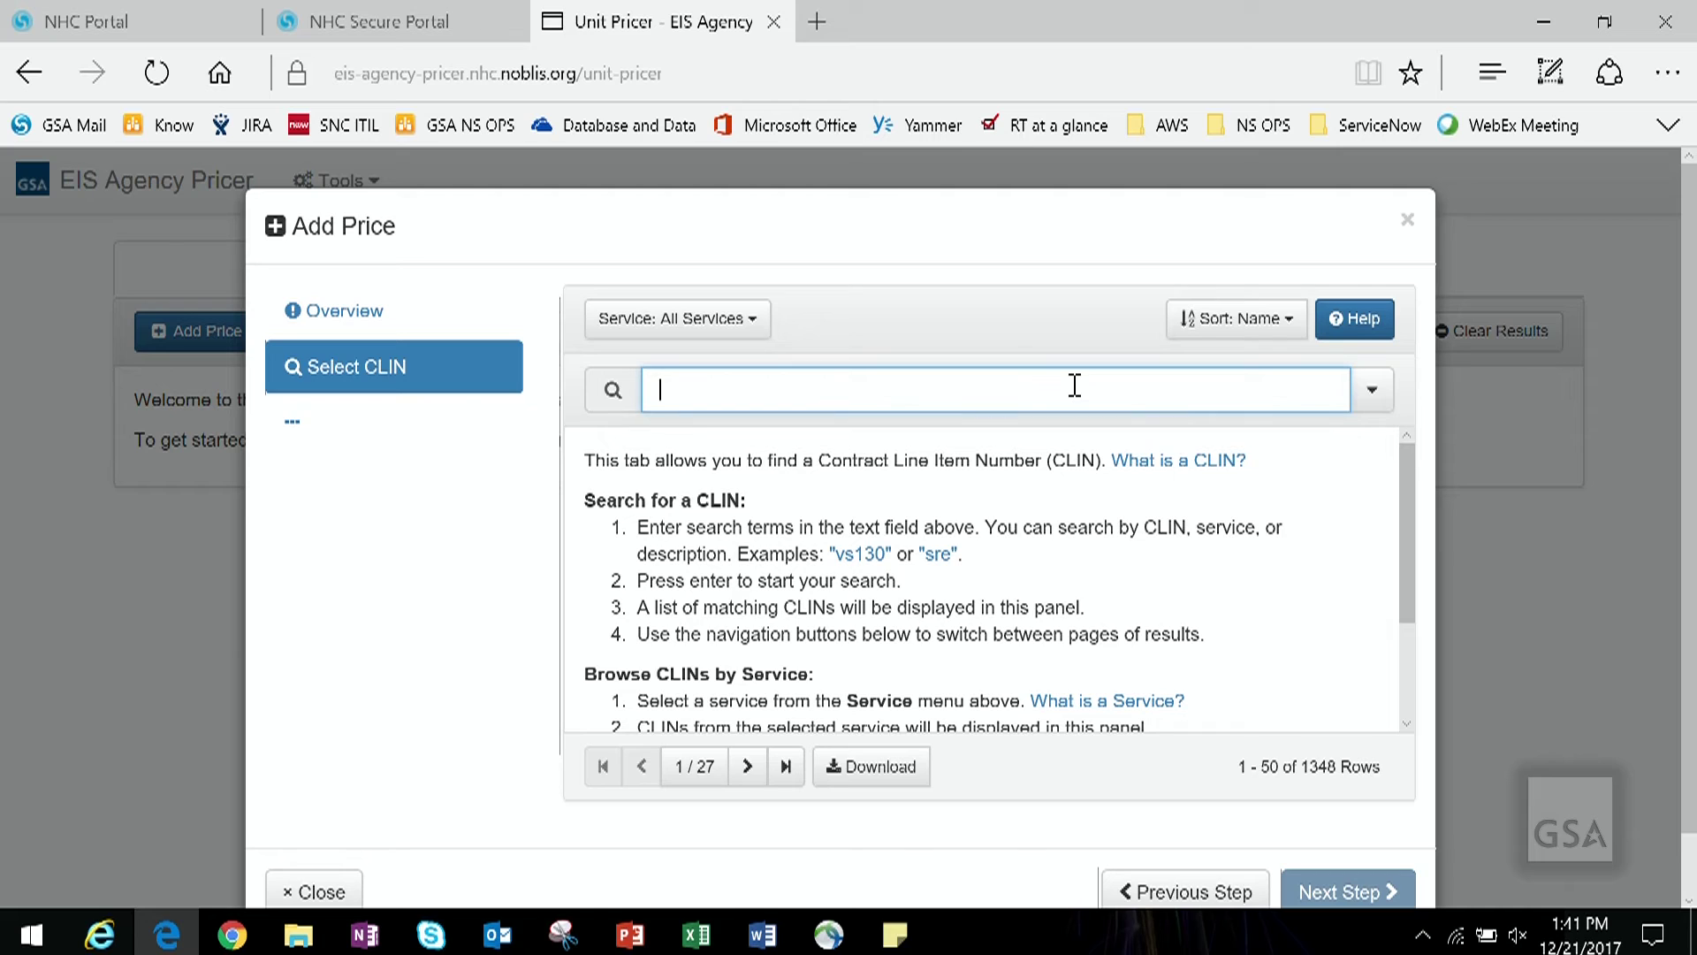
type("IPVS")
key("Return")
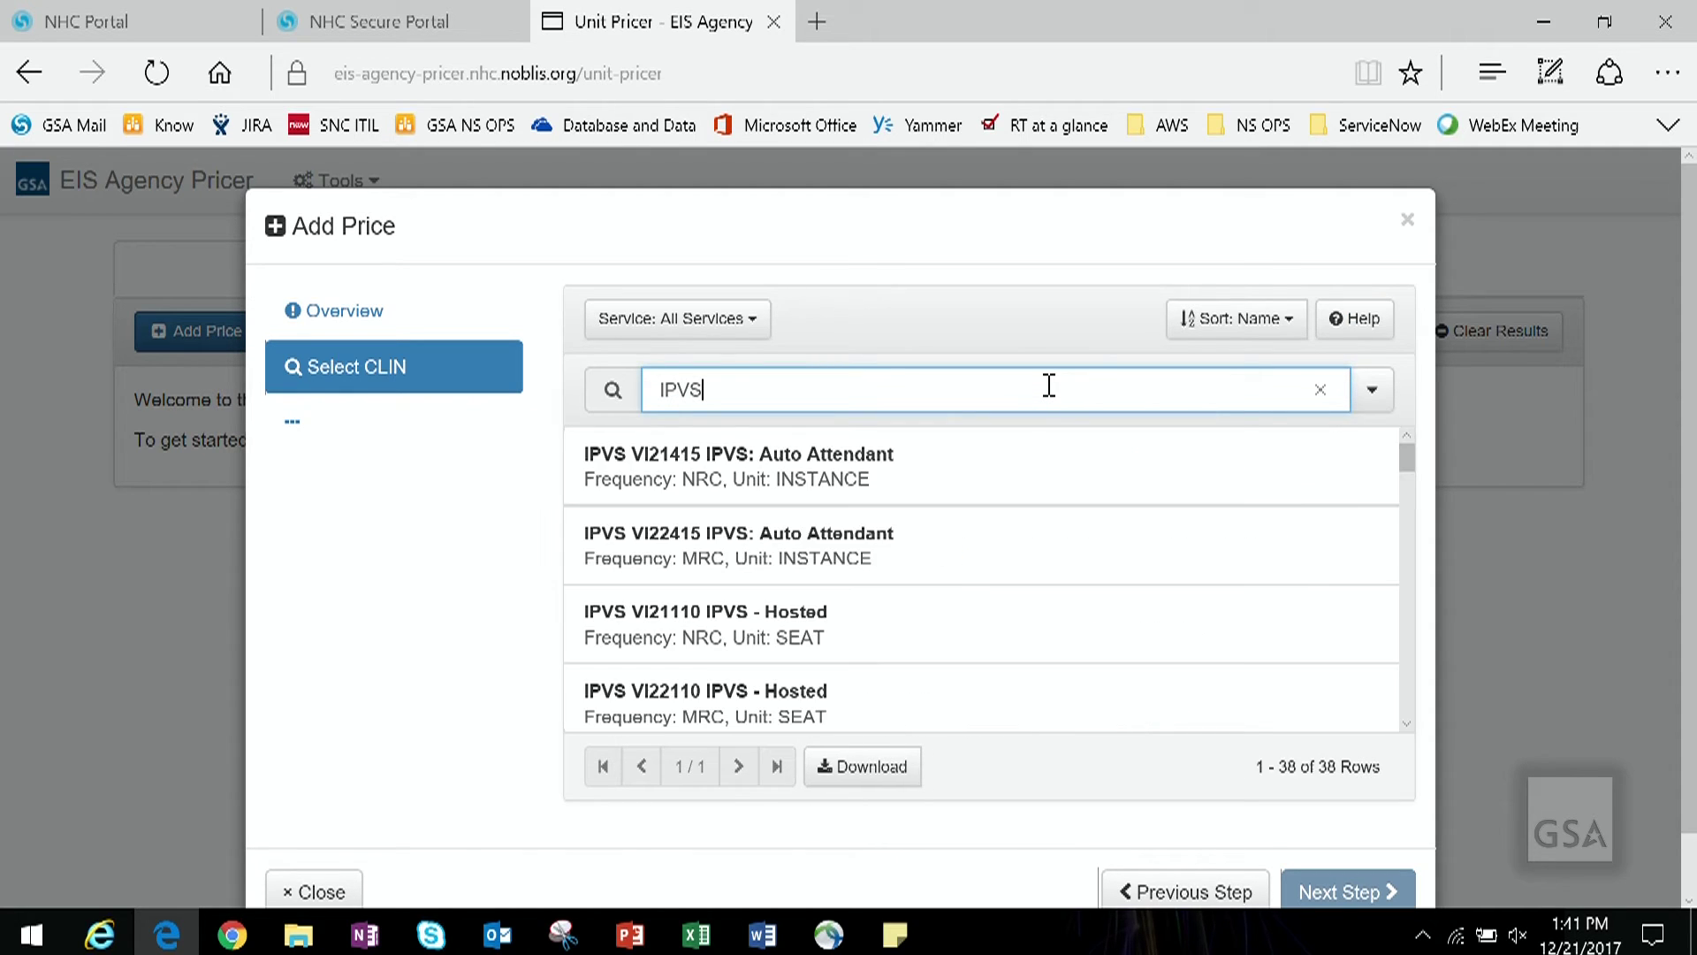
Step: Narrow the search to Vi21110 and select the VI21110 IPVS - Hosted CLIN
scroll(1043, 582, "down", 1)
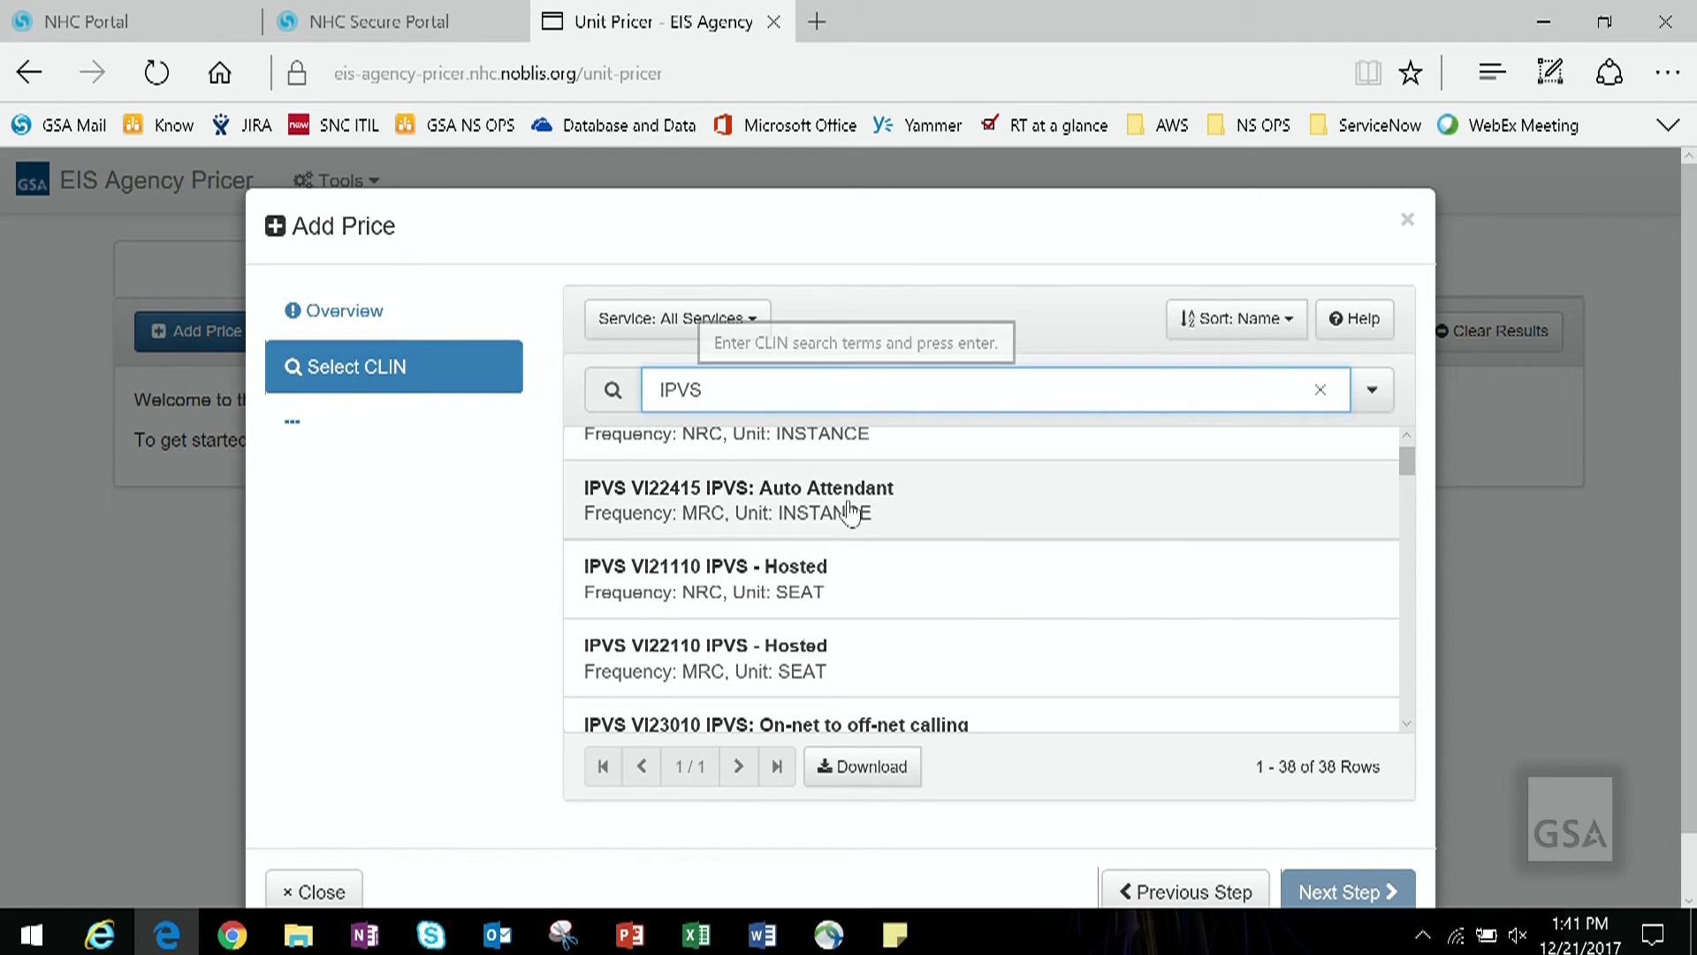
left_click(850, 579)
left_click(787, 388)
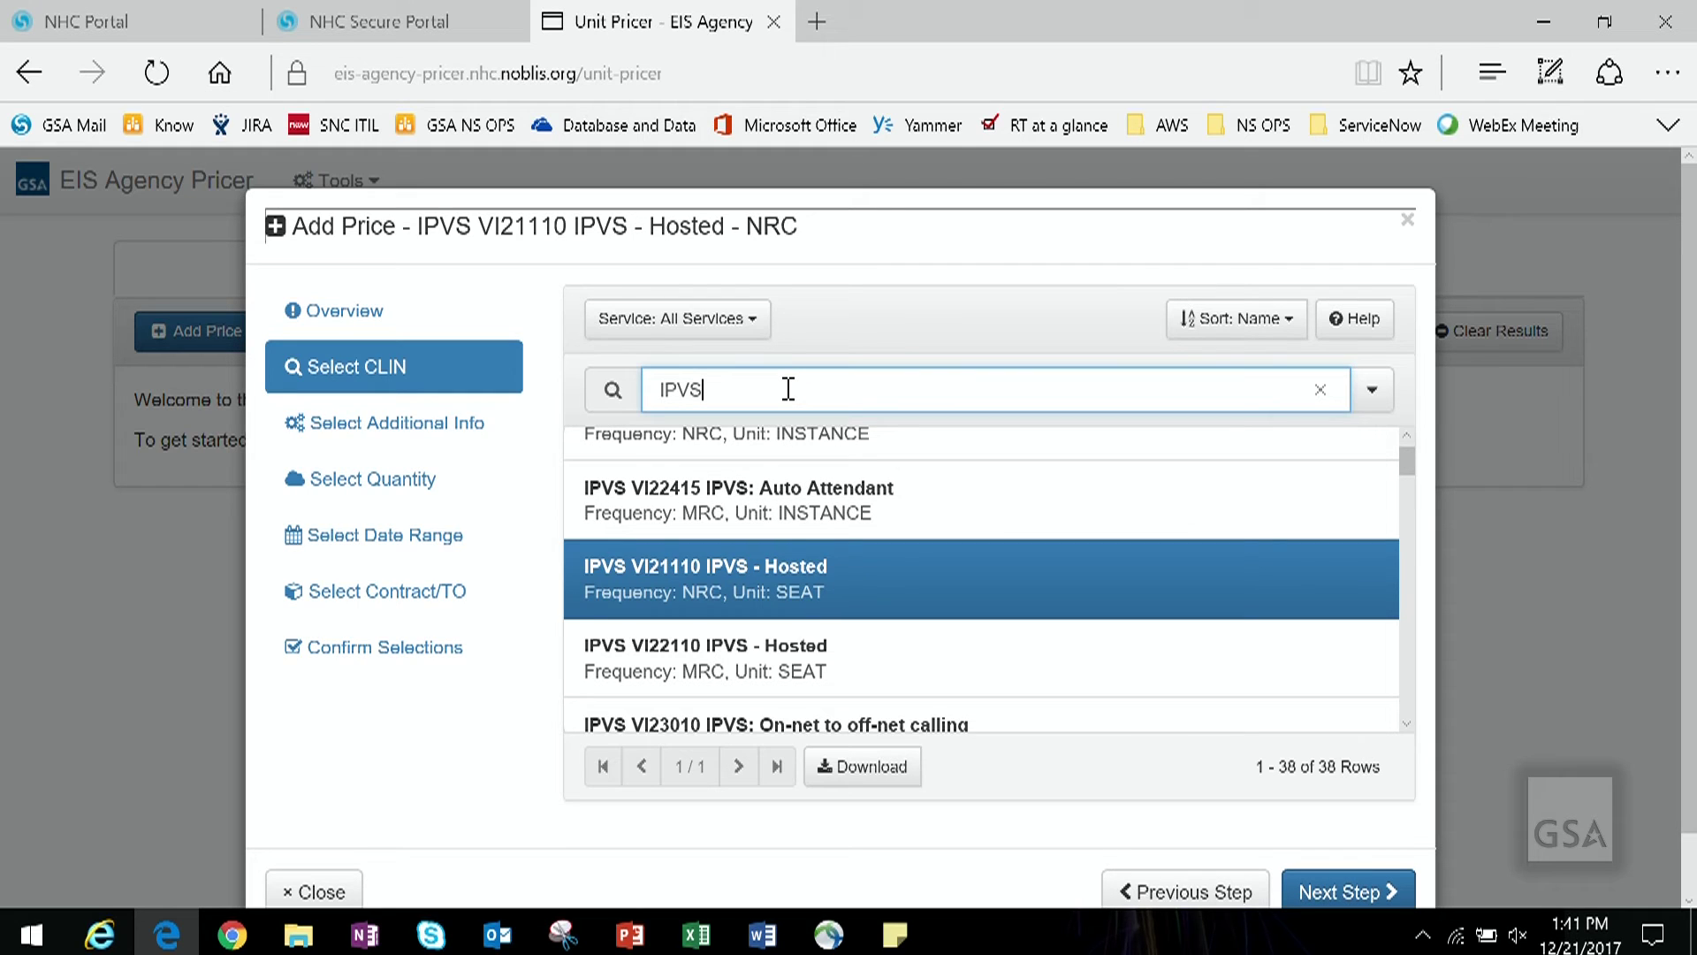
key("BackSpace")
key("BackSpace")
key("BackSpace")
key("BackSpace")
type("Vi21110")
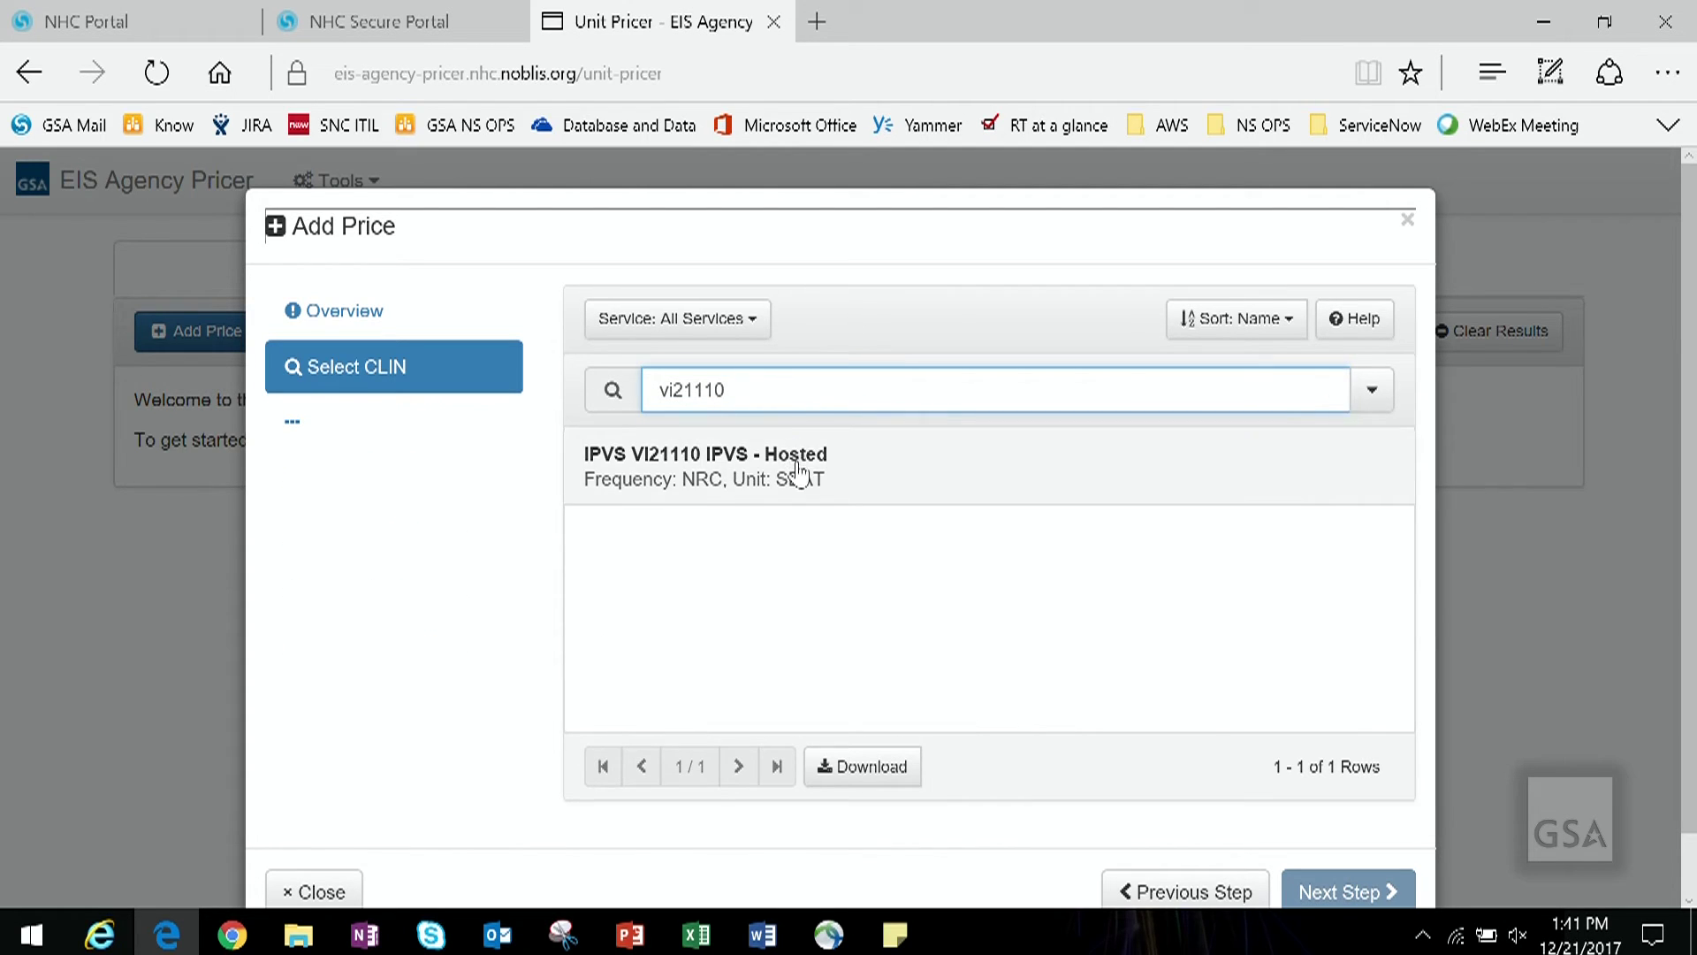
left_click(795, 470)
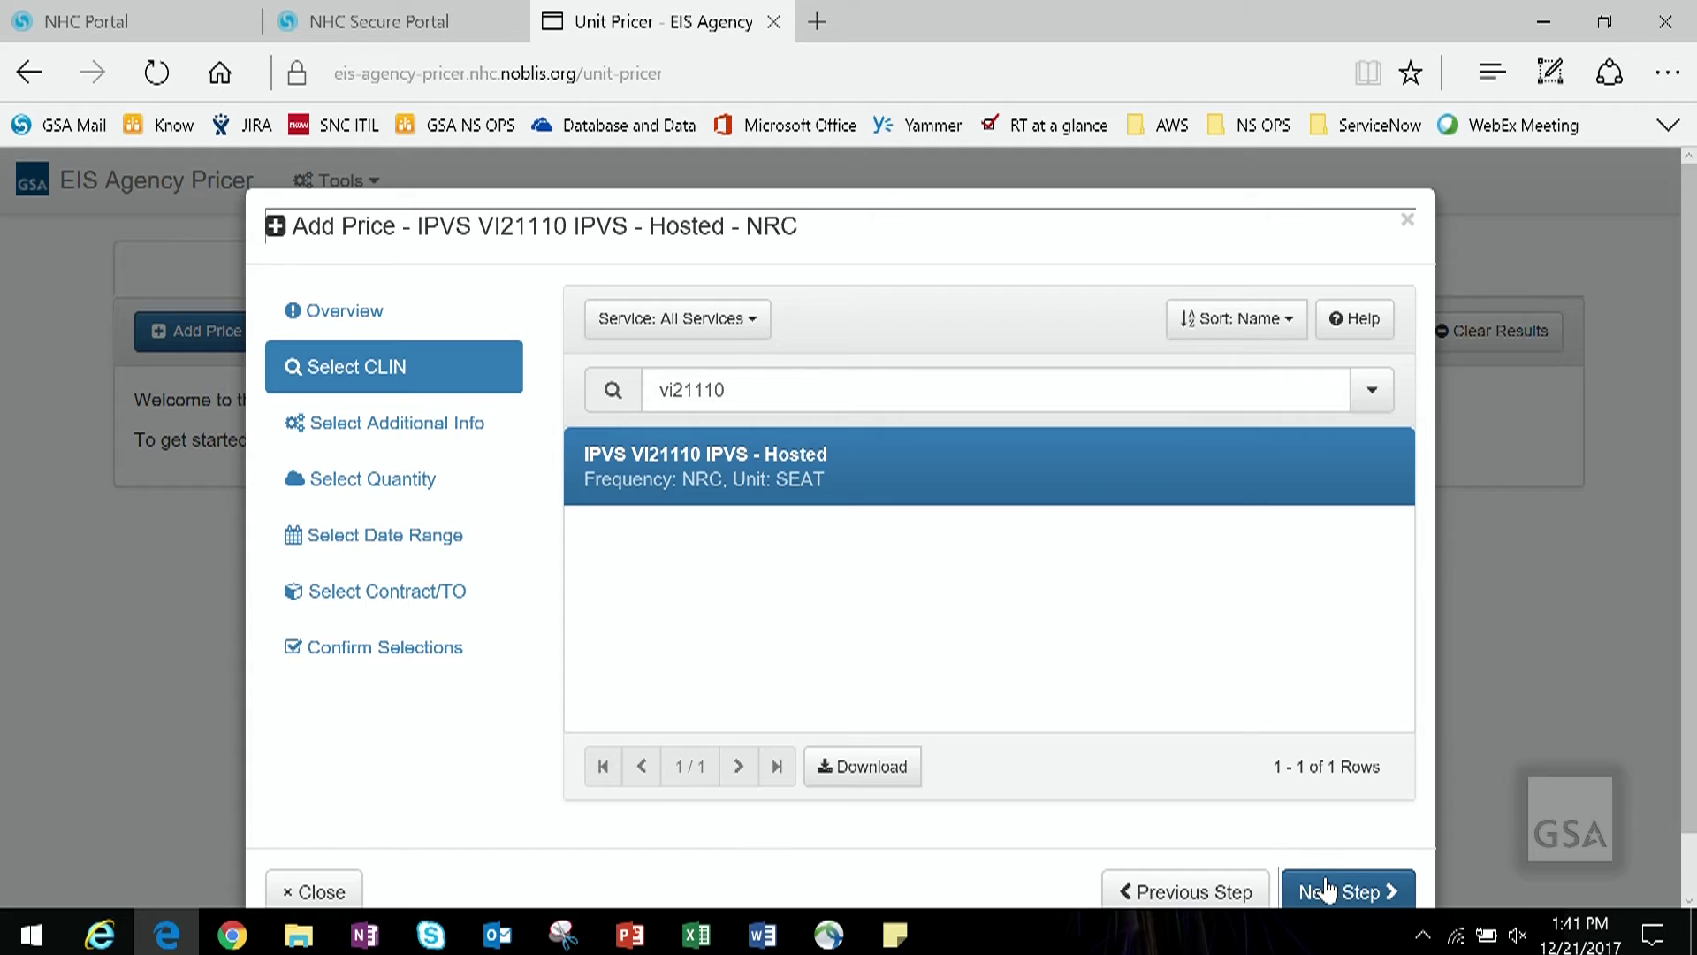
Step: Keep CONUS Prices and enter a quantity of 10 seats for VI21110
left_click(1321, 891)
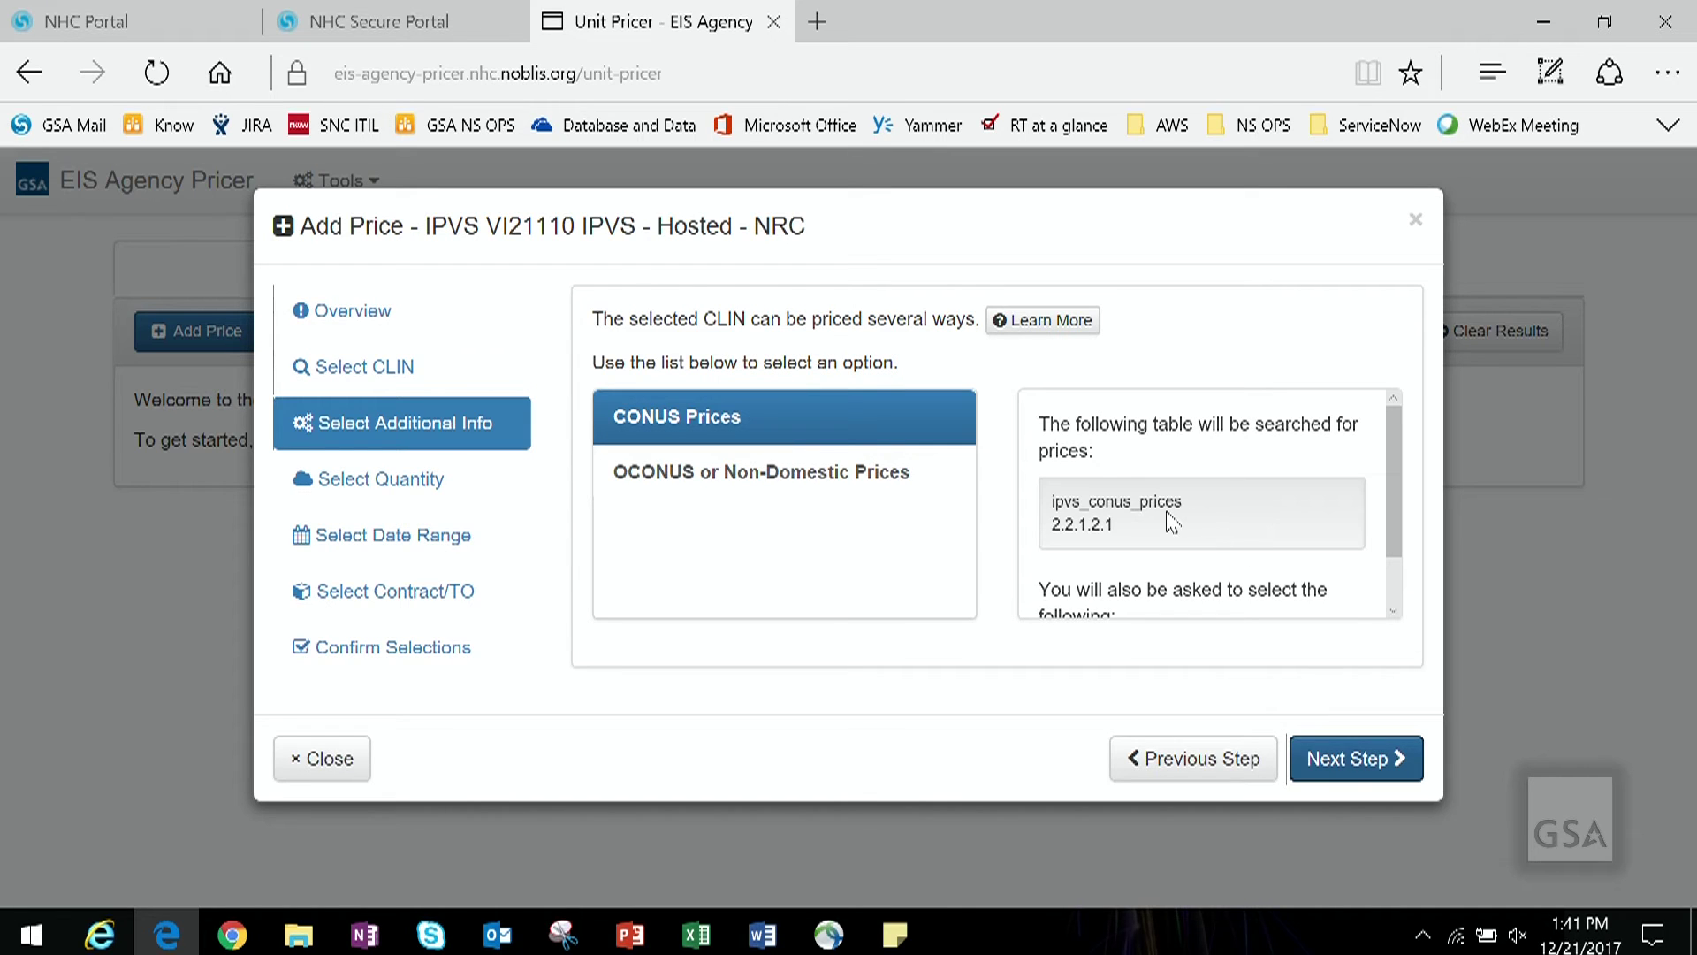
left_click_drag(1393, 550, 1390, 596)
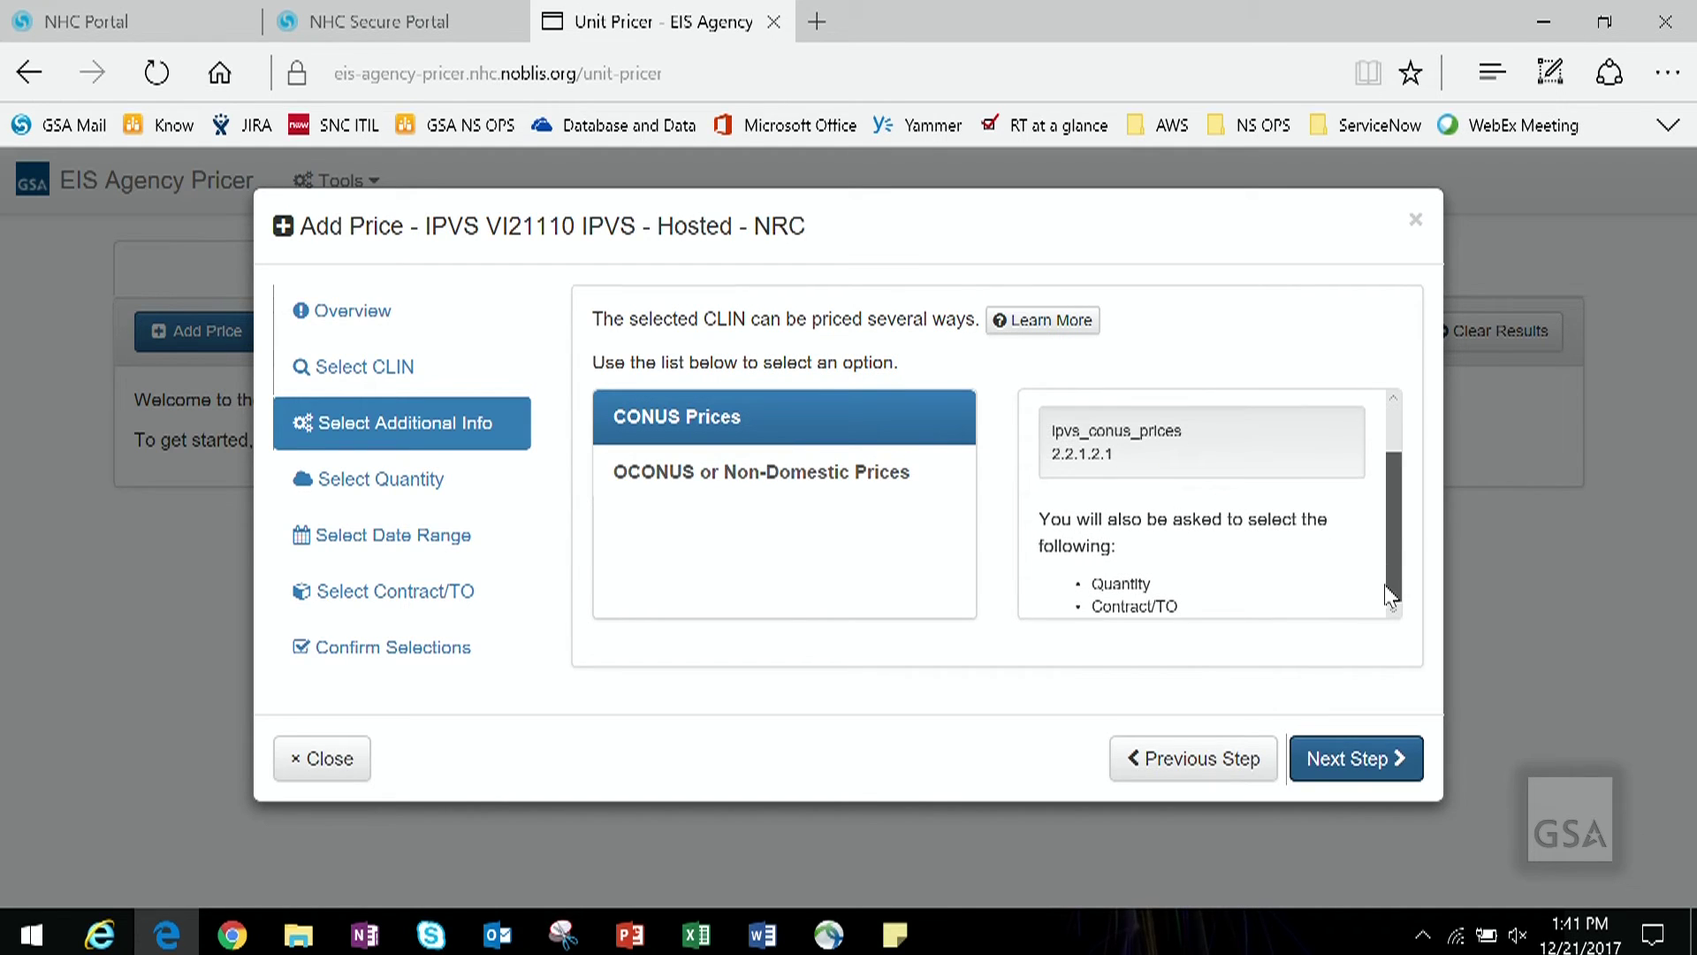
left_click(864, 436)
left_click(1374, 776)
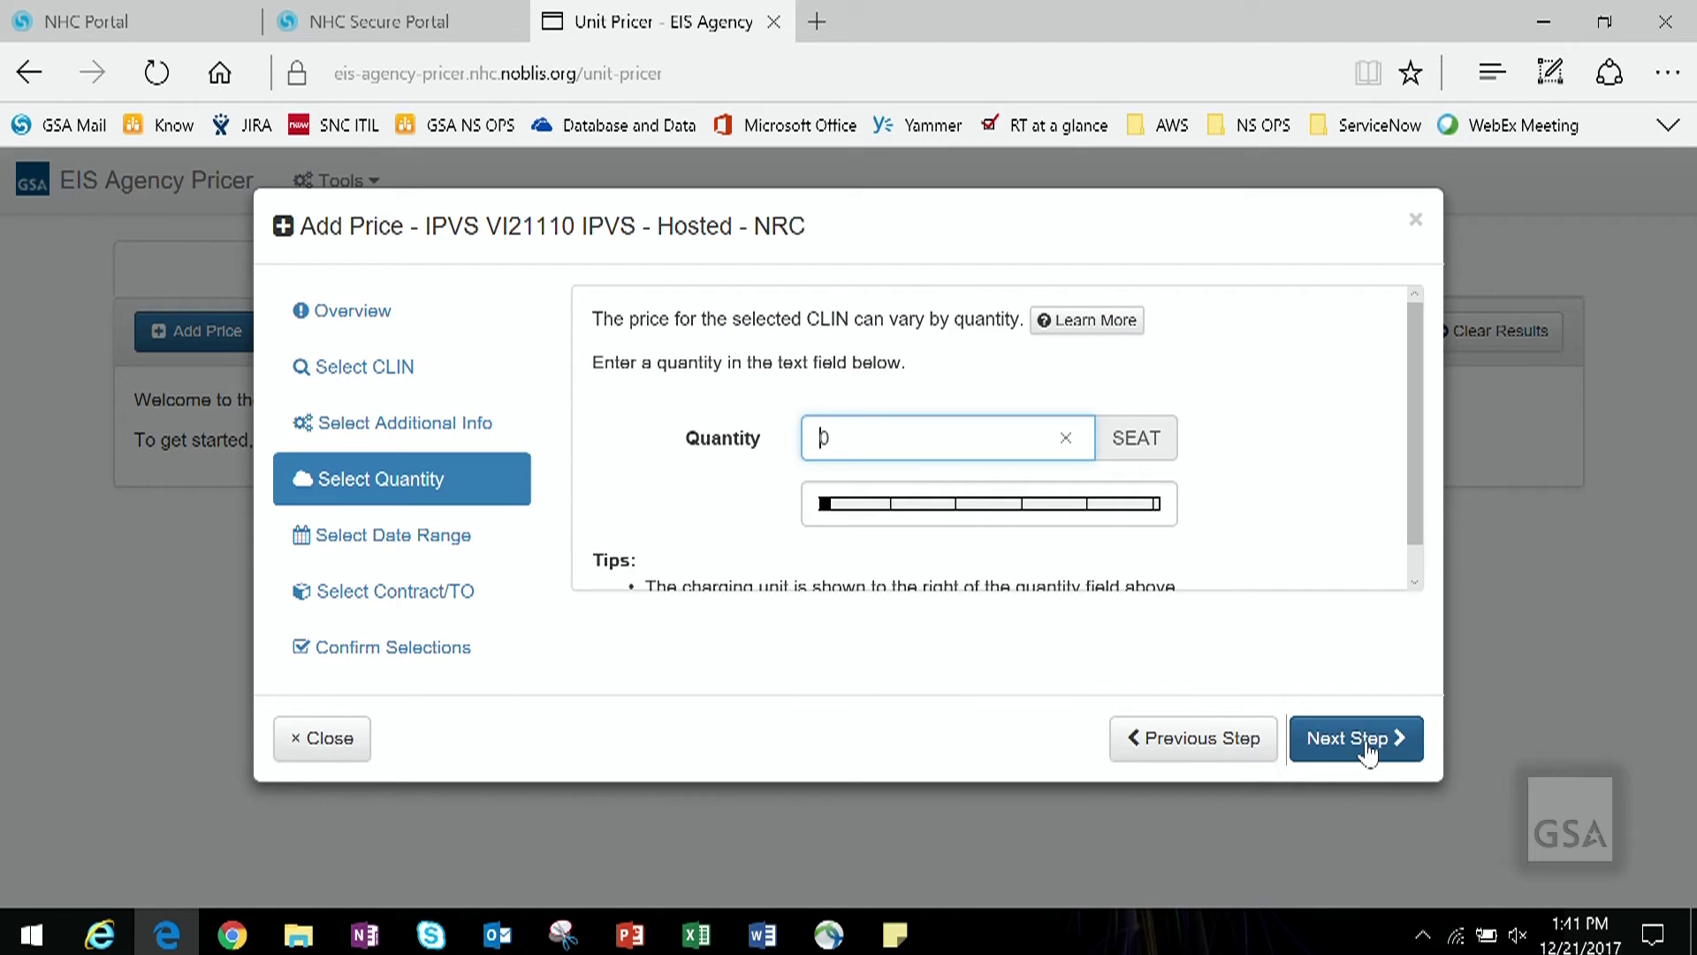
type("1")
left_click(1369, 747)
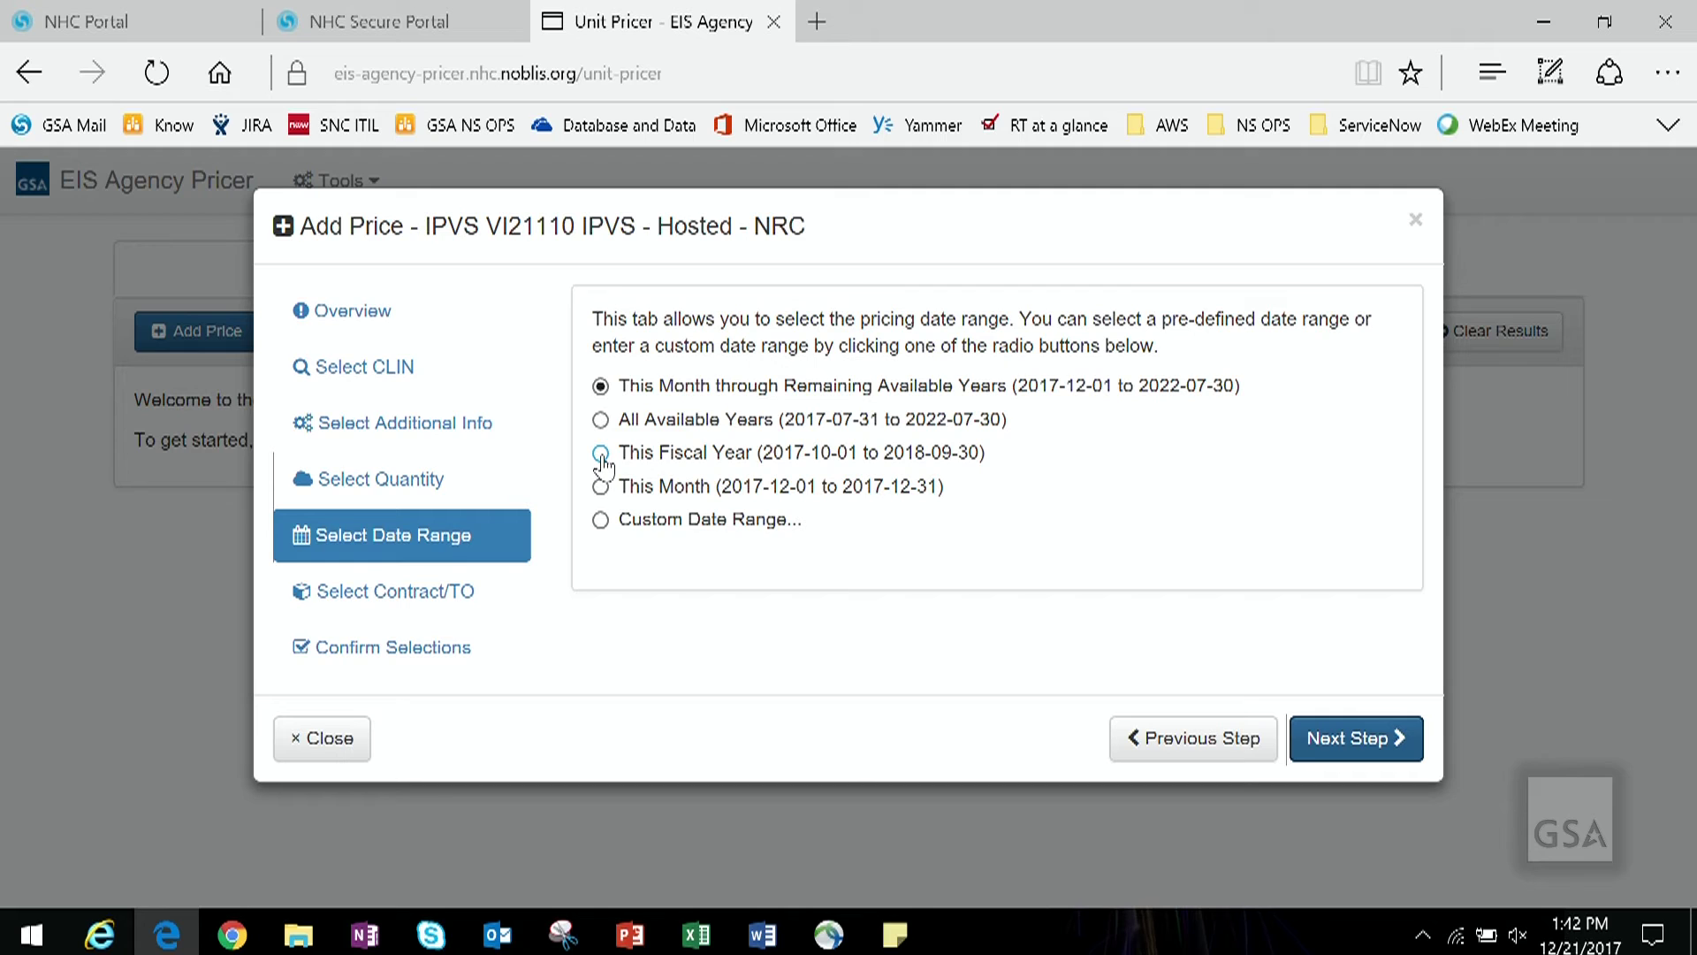
Step: Choose This Fiscal Year and keep All On-Contract and Task Order Prices
left_click(601, 455)
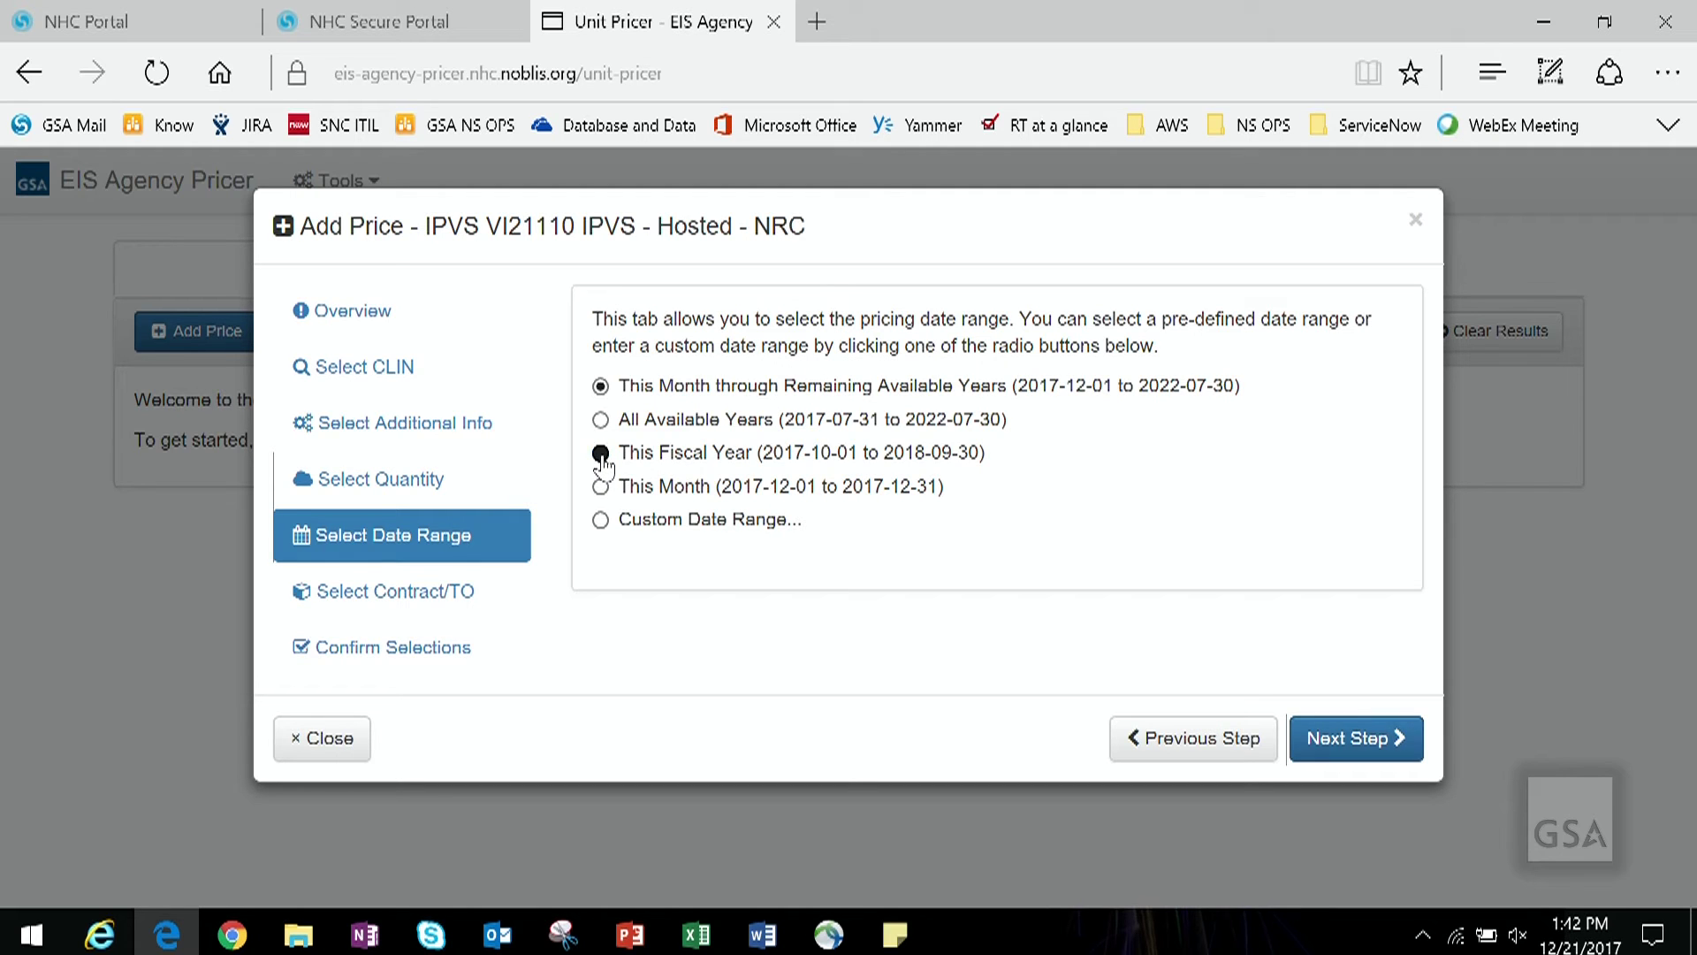
left_click(1360, 749)
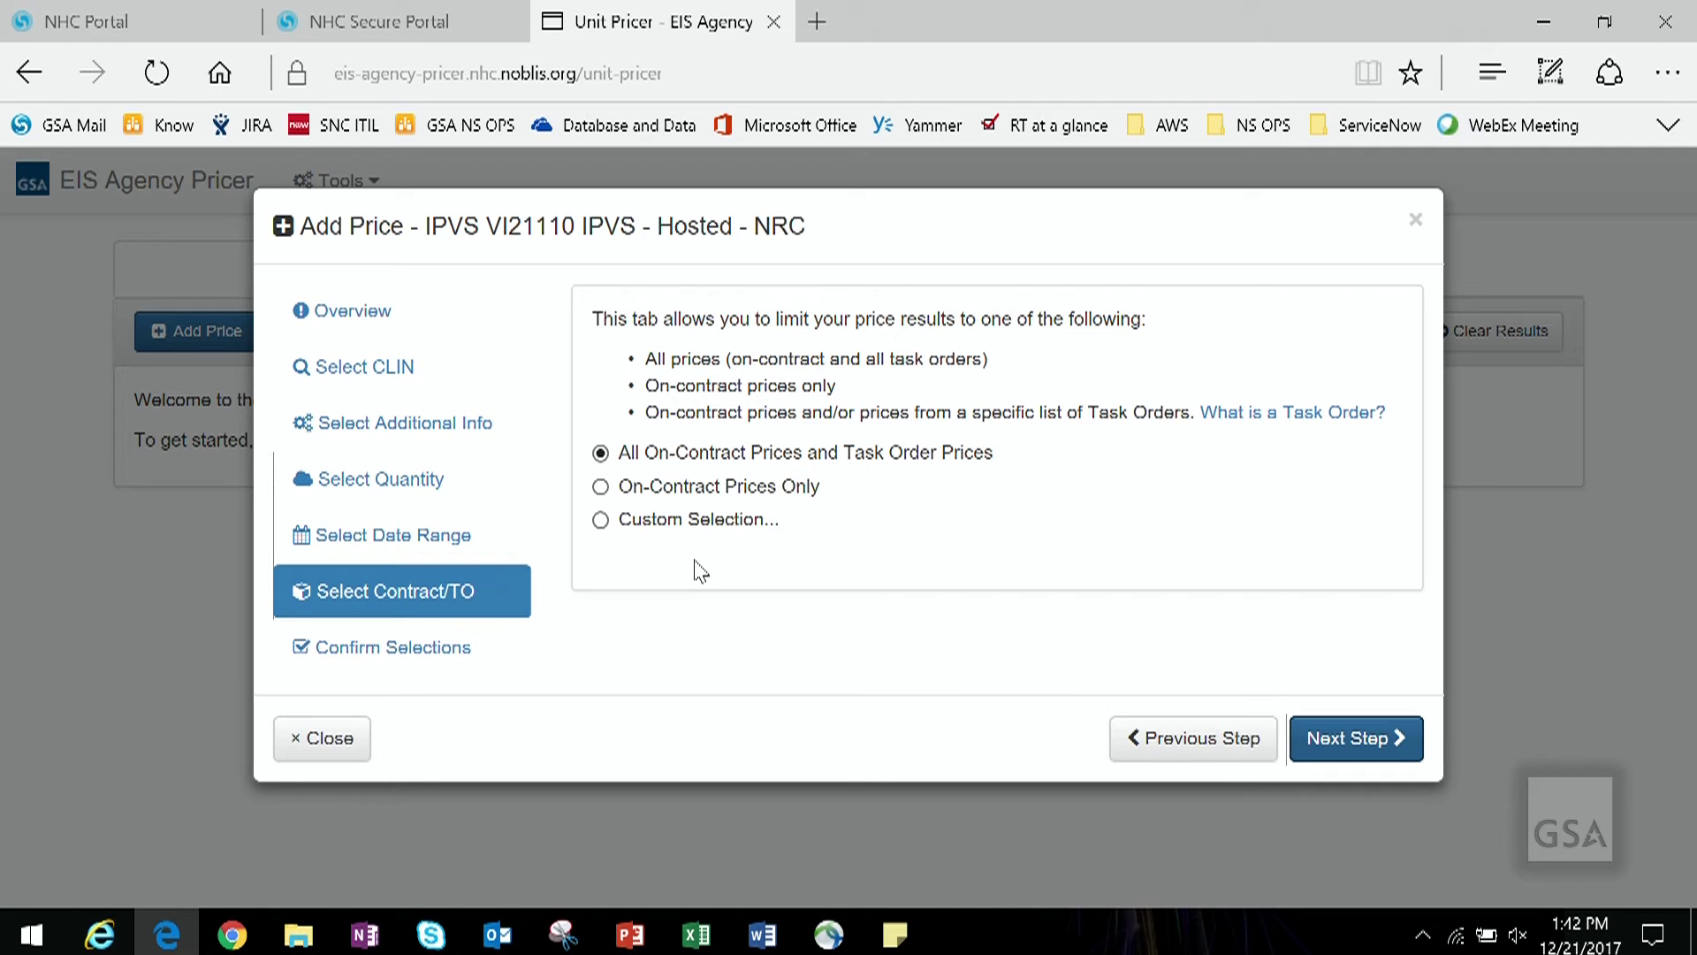
left_click(600, 521)
left_click(739, 651)
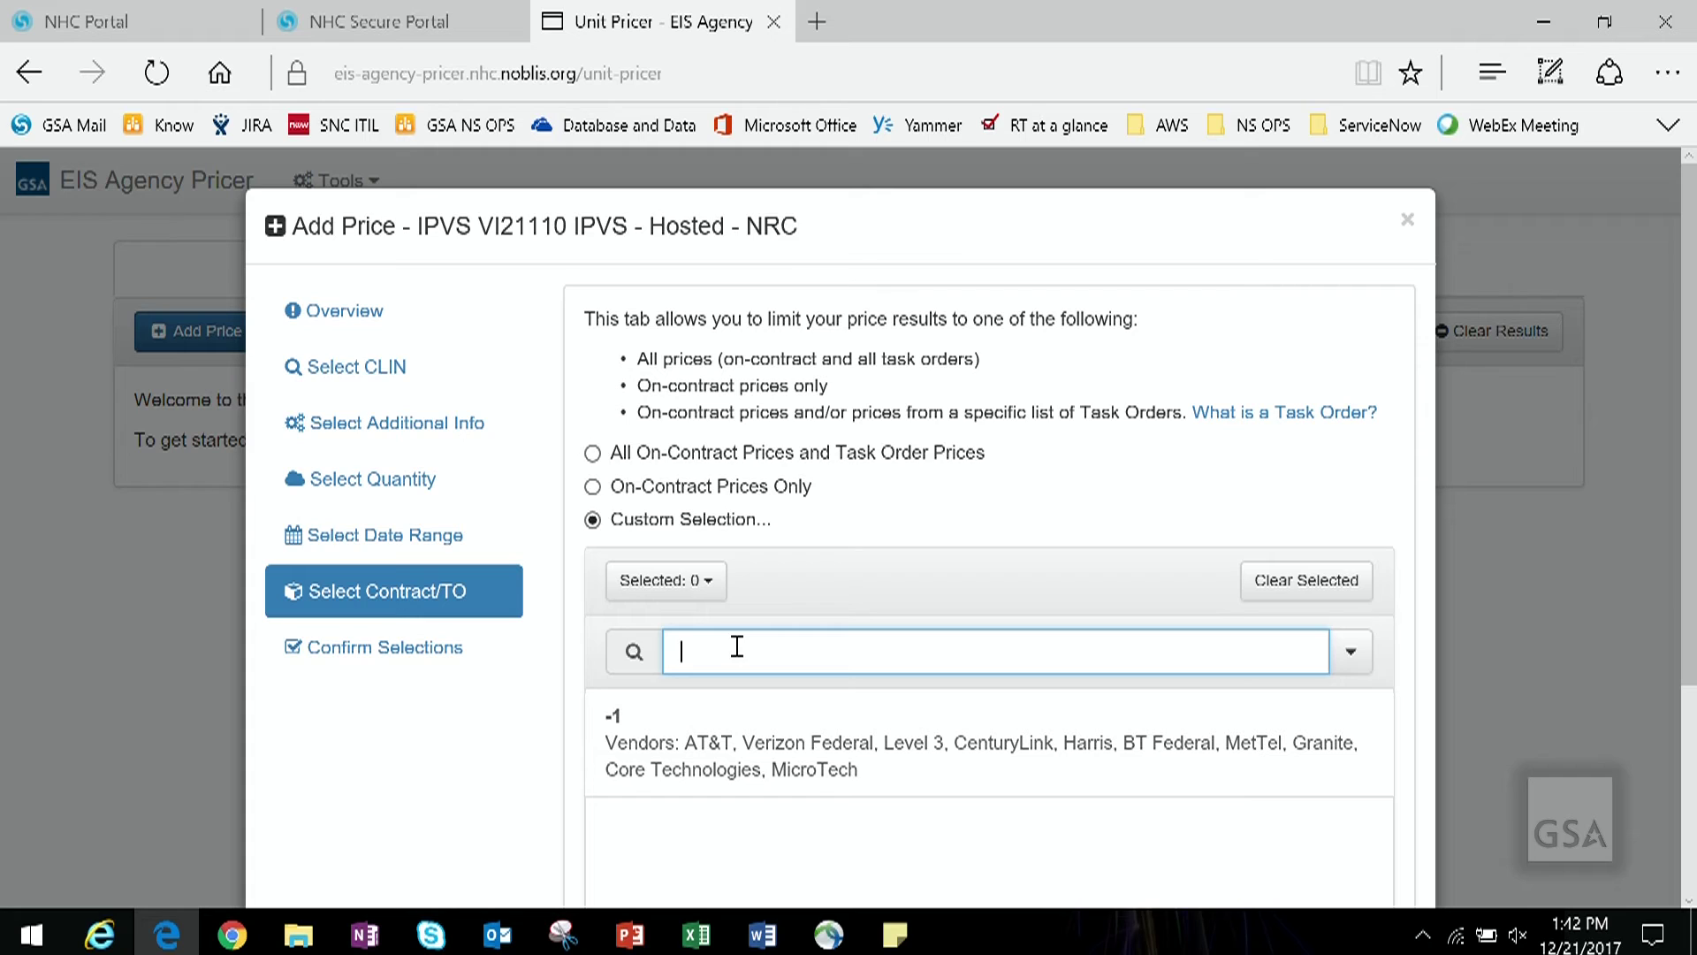
left_click(593, 456)
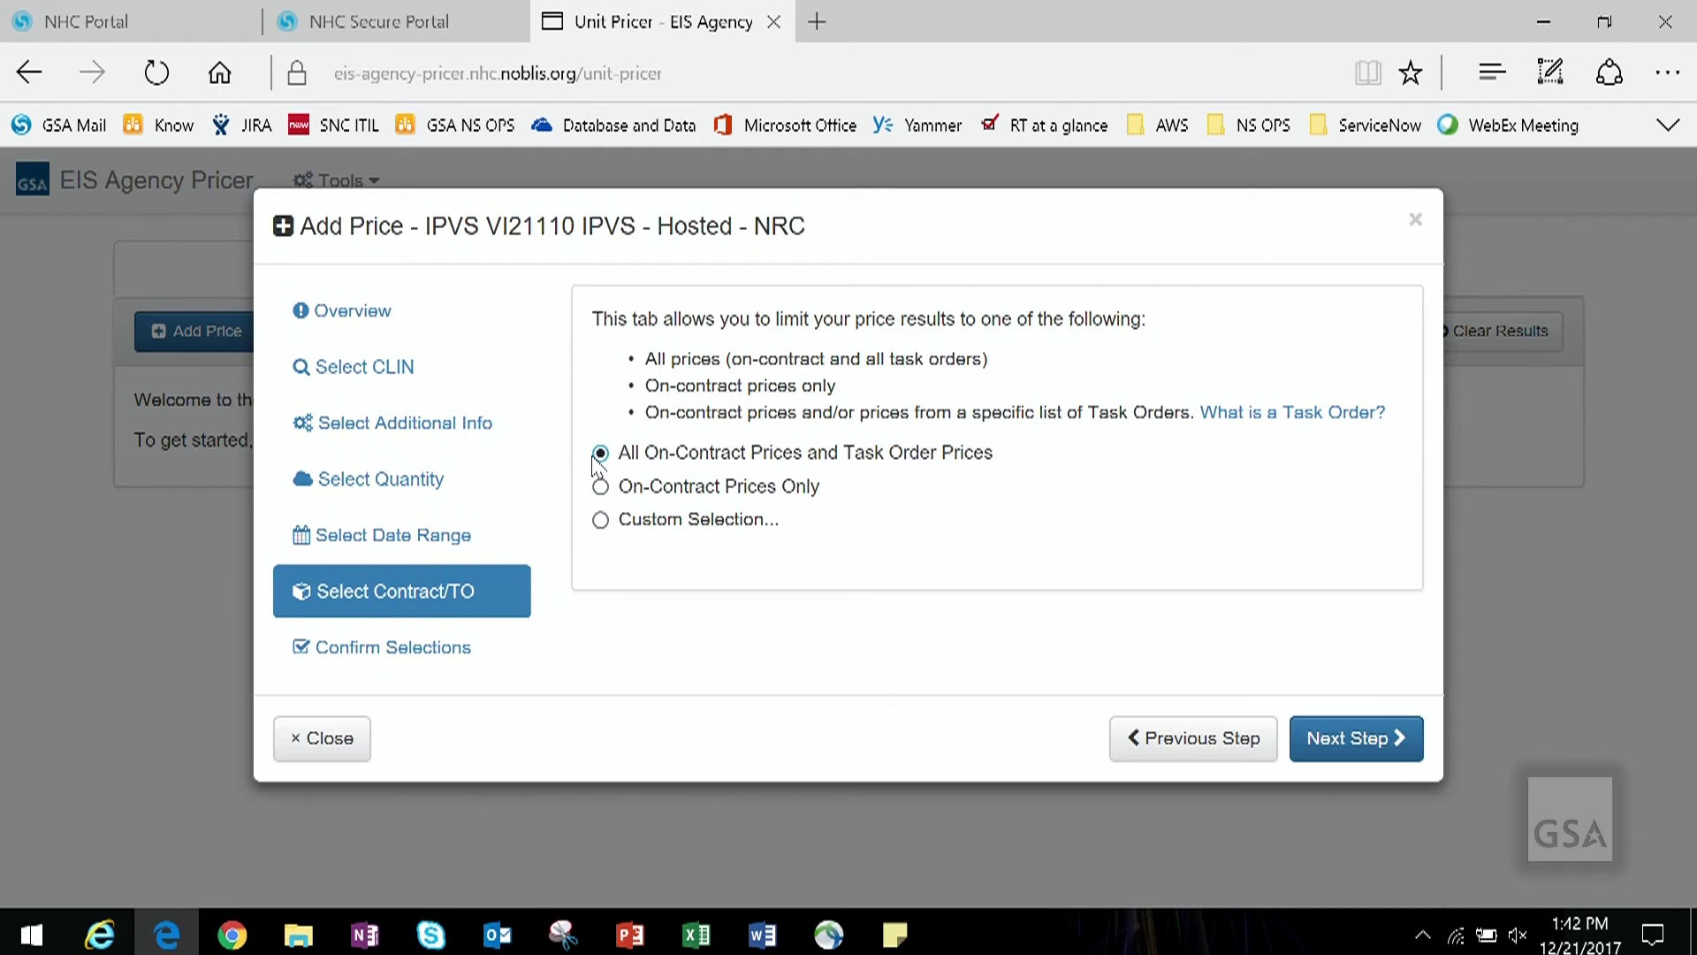
left_click(1357, 739)
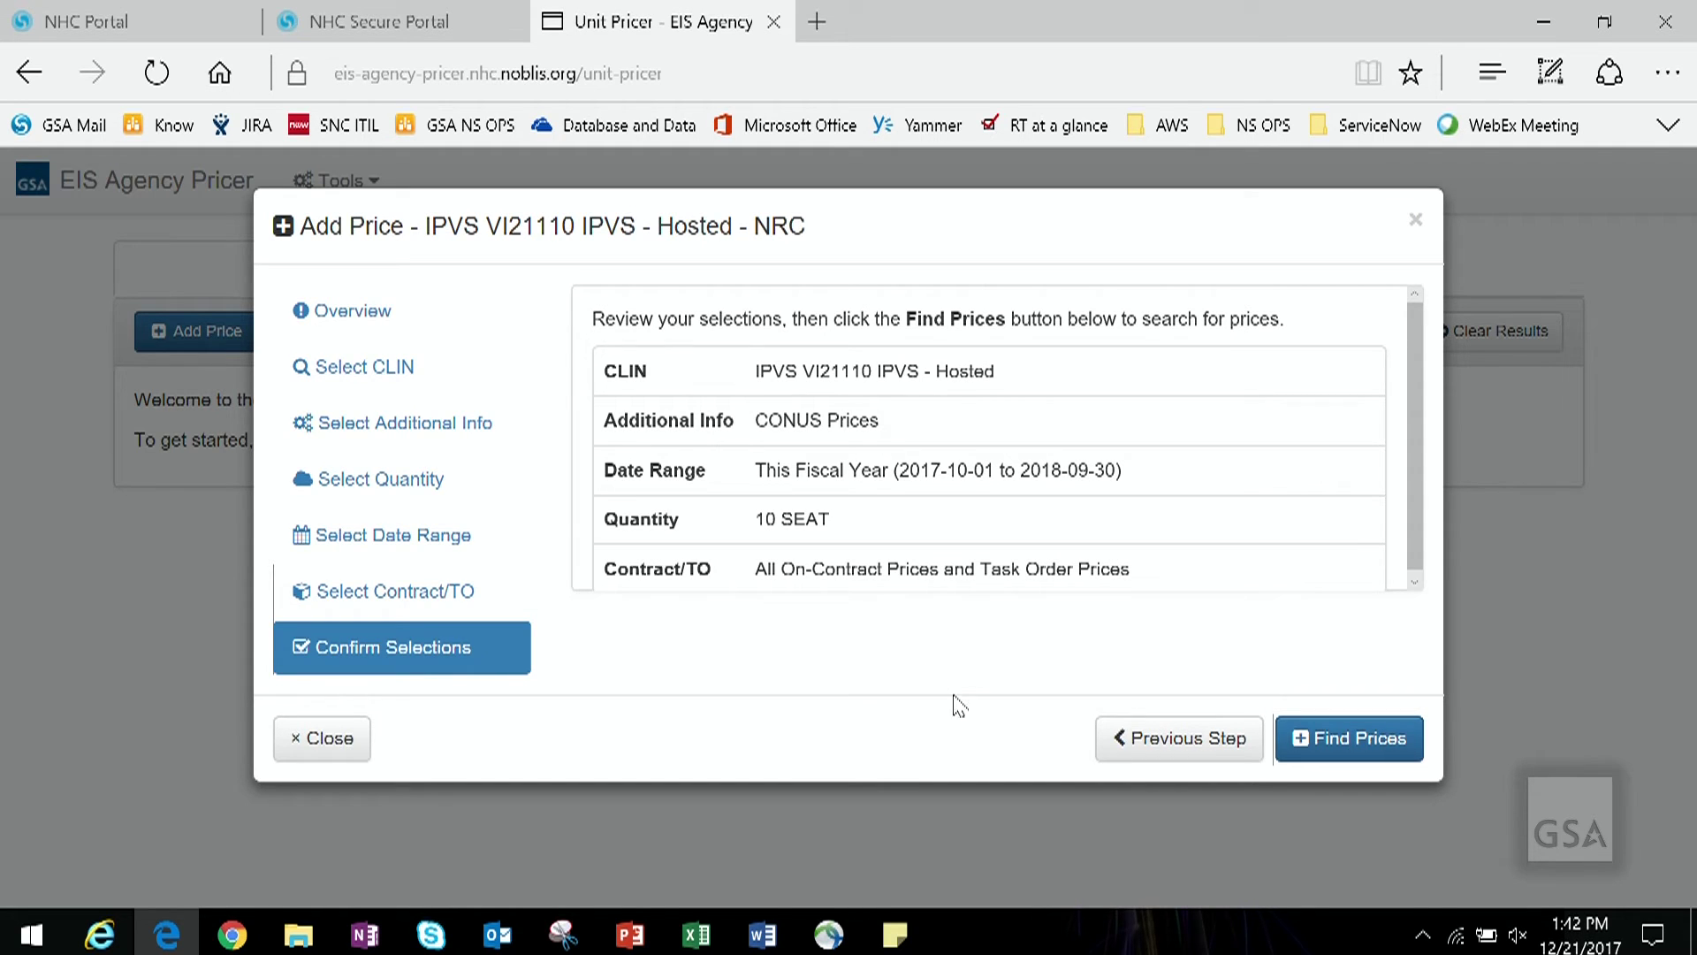
Step: Recheck the earlier steps, then find prices for the selections
left_click(1139, 741)
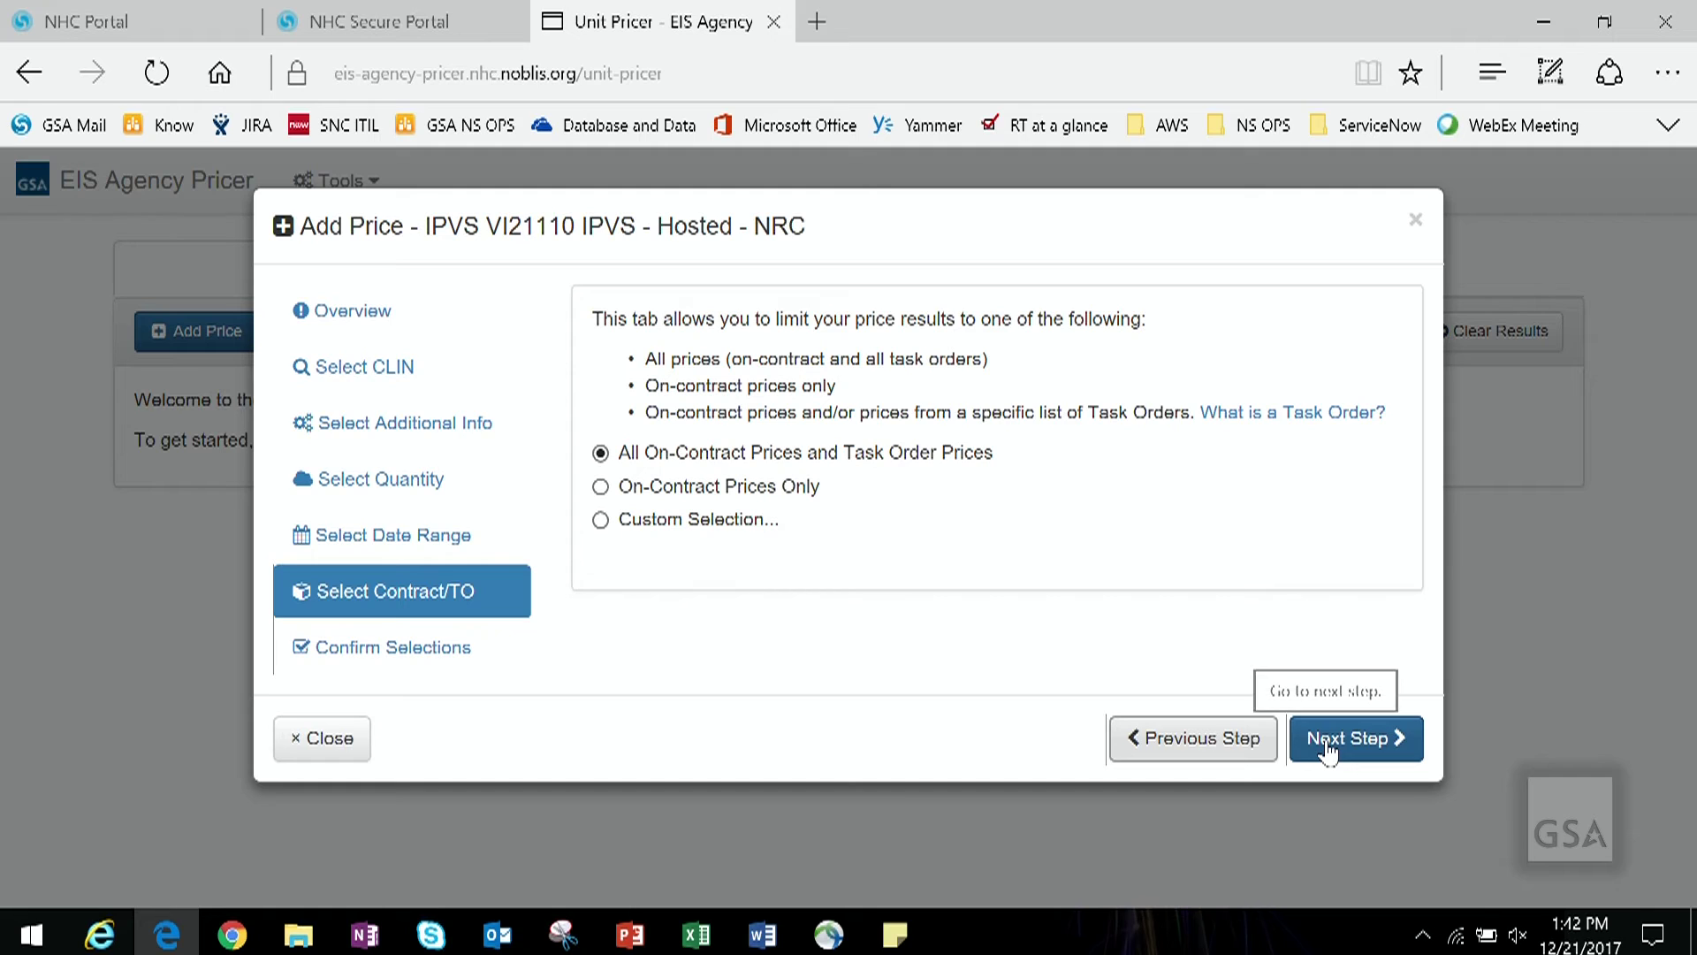
left_click(428, 486)
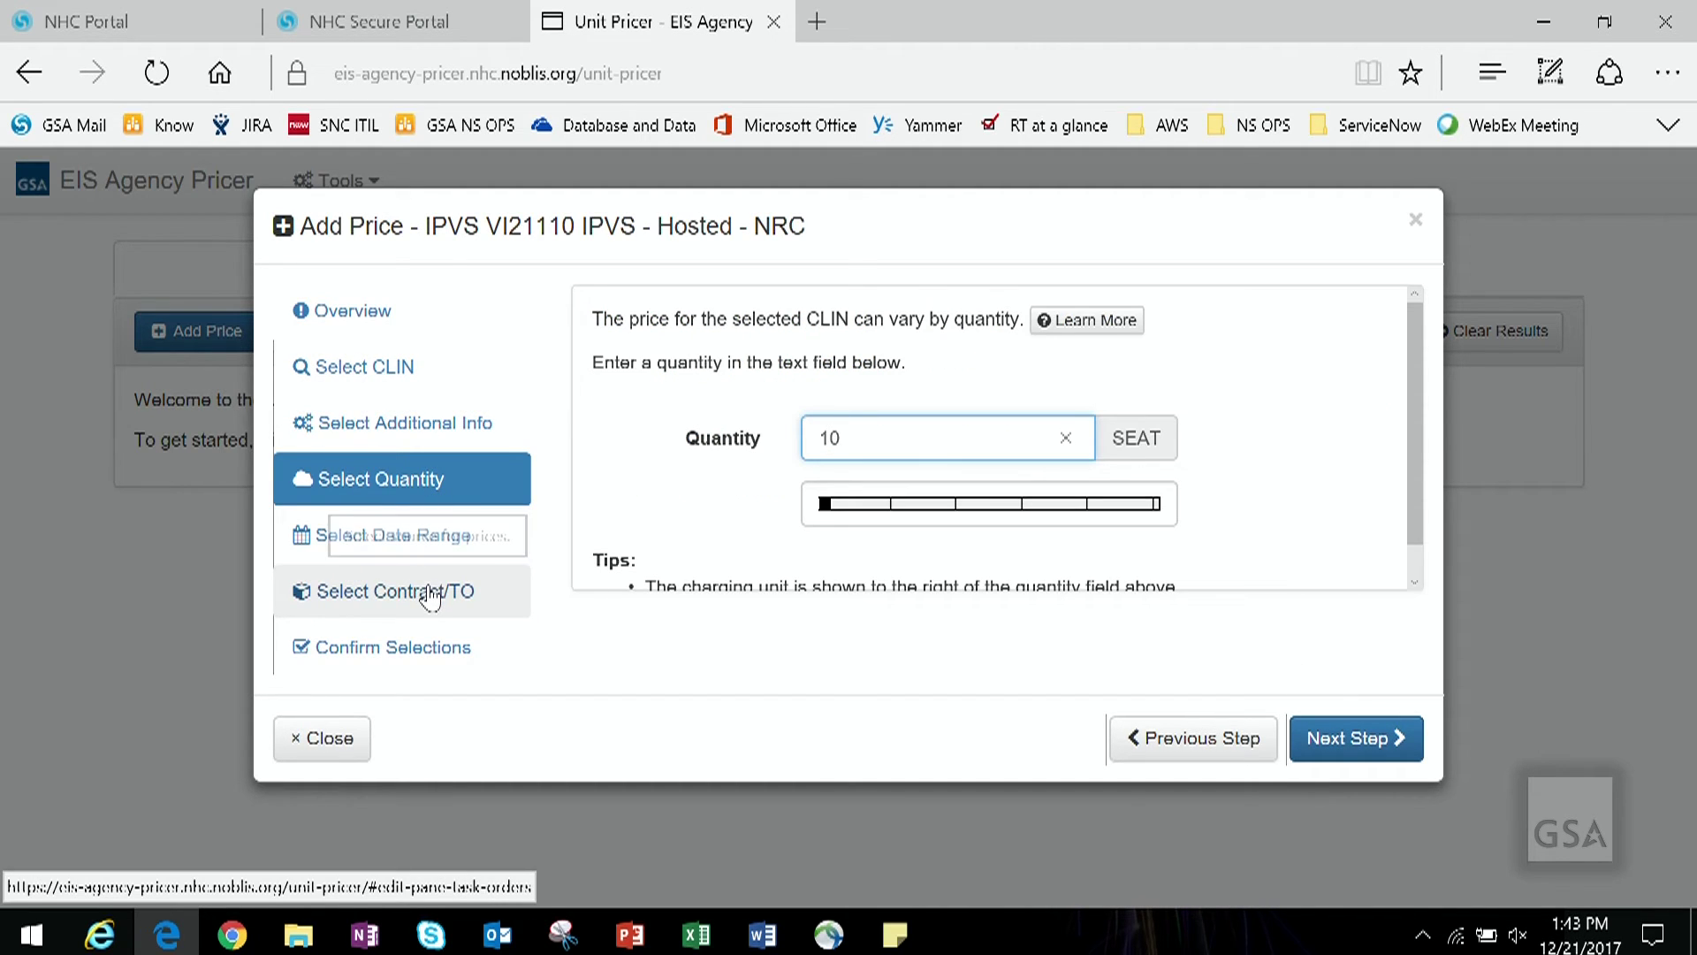
left_click(430, 595)
left_click(1328, 747)
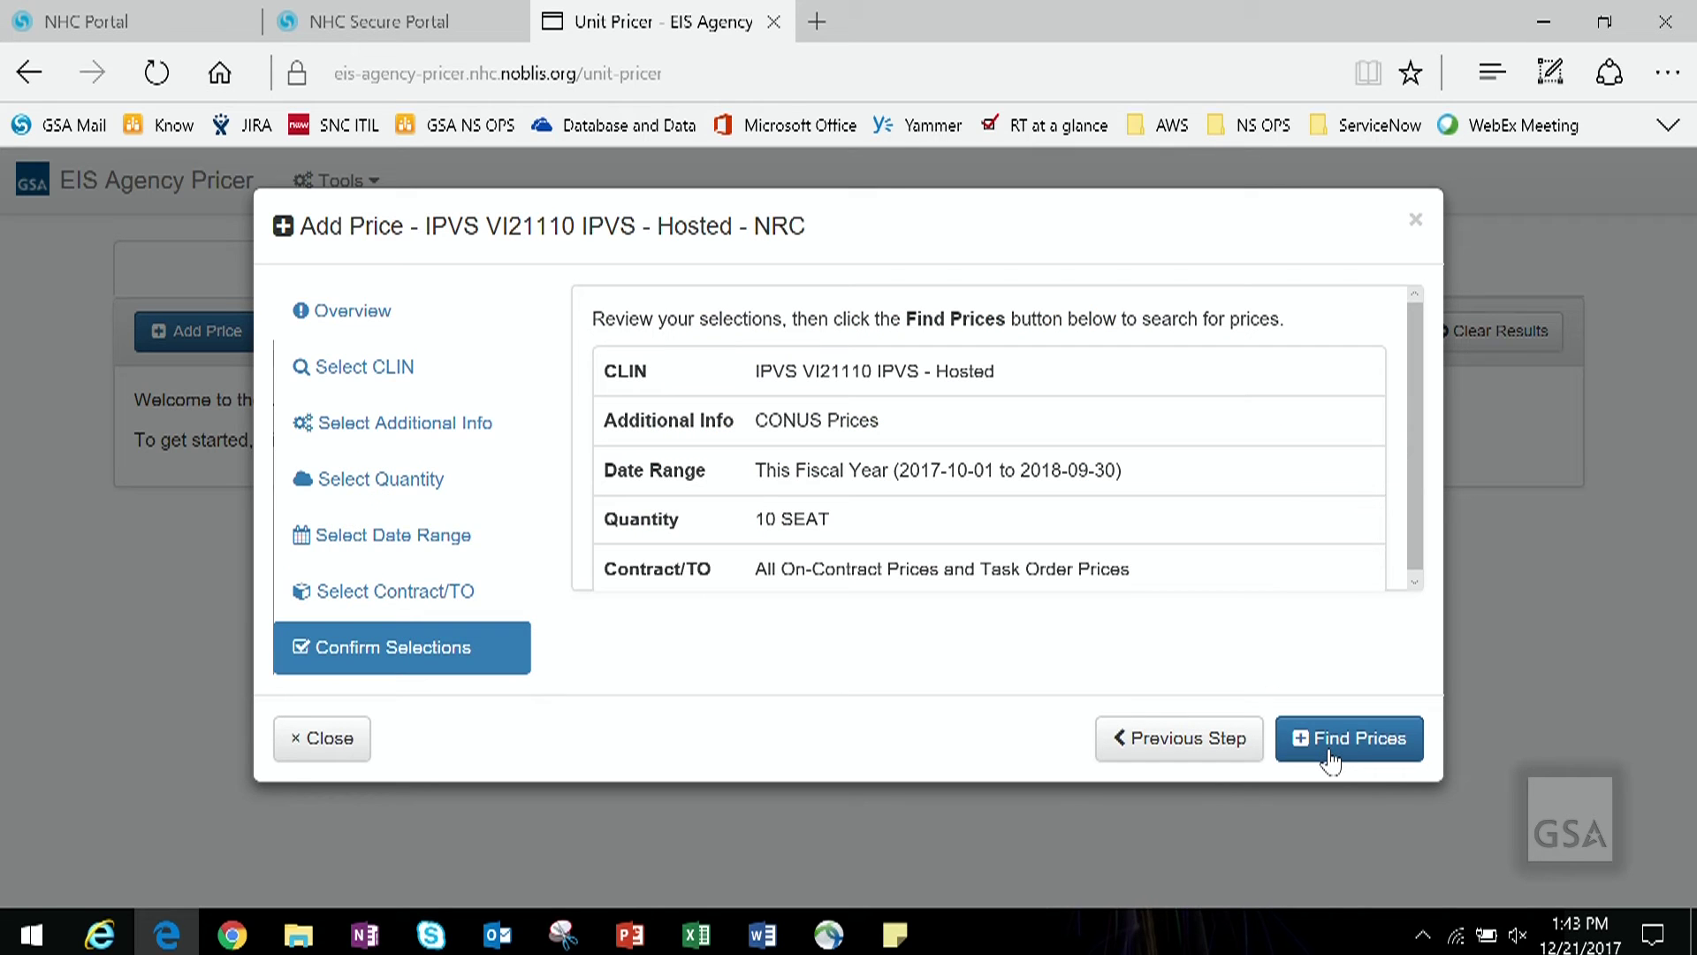
left_click(1328, 751)
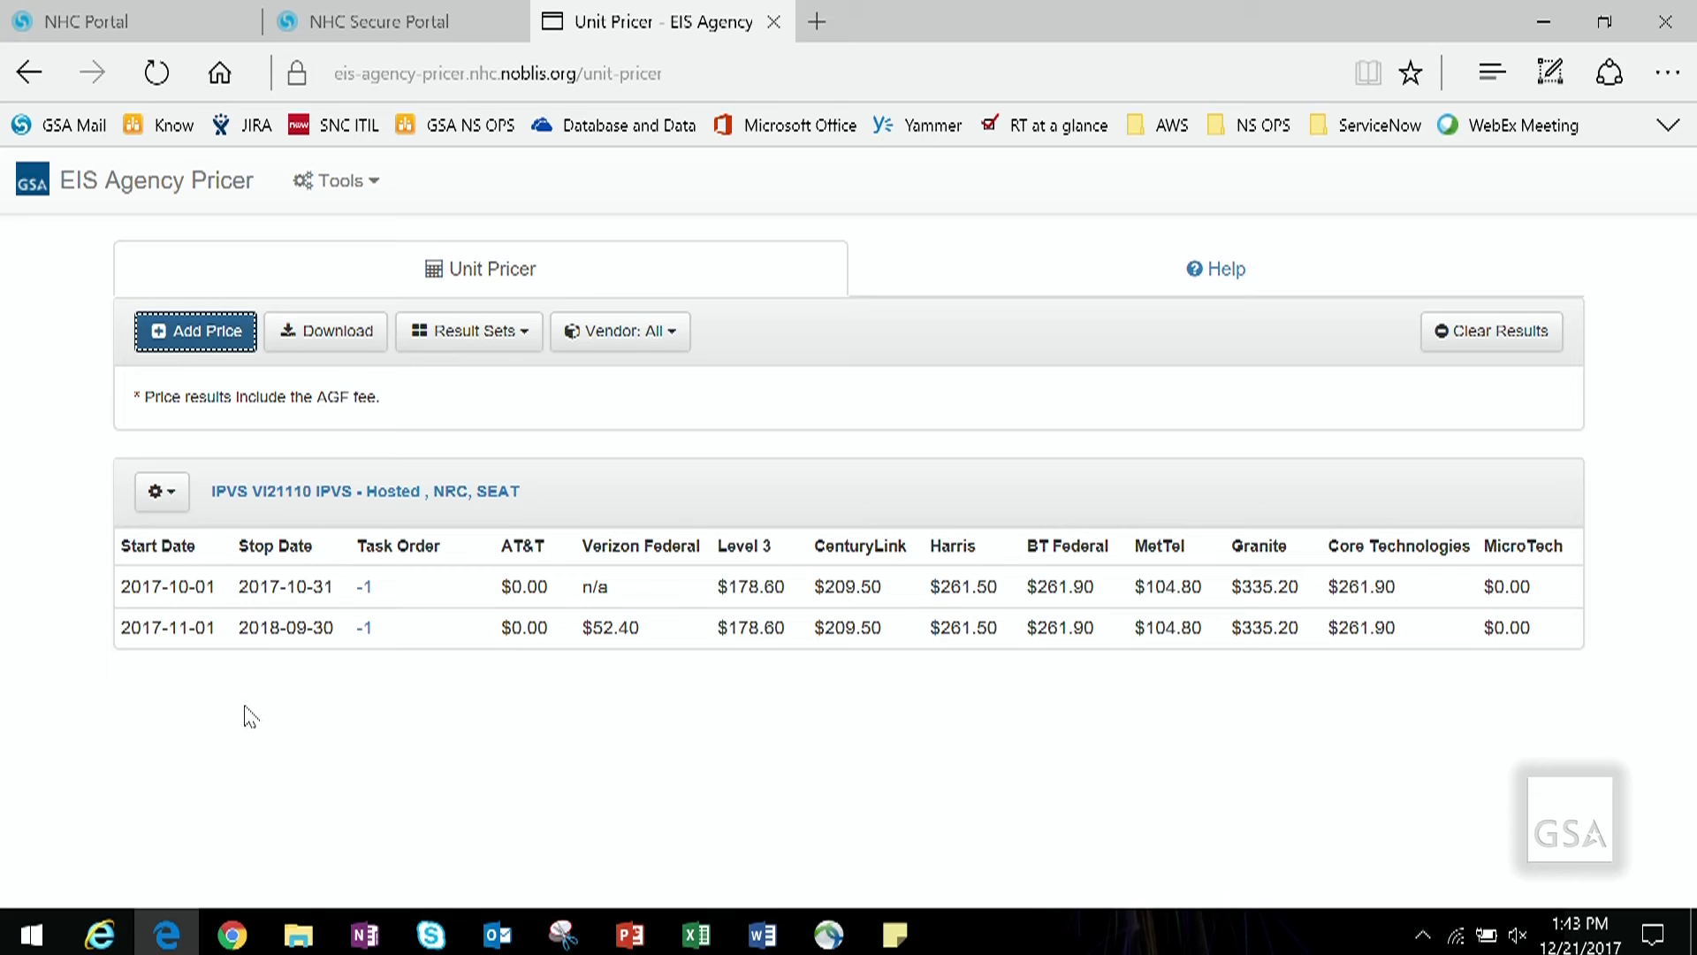
Step: View VI21110's associated CLINs and pick VI22110 IPVS - Hosted
left_click(160, 492)
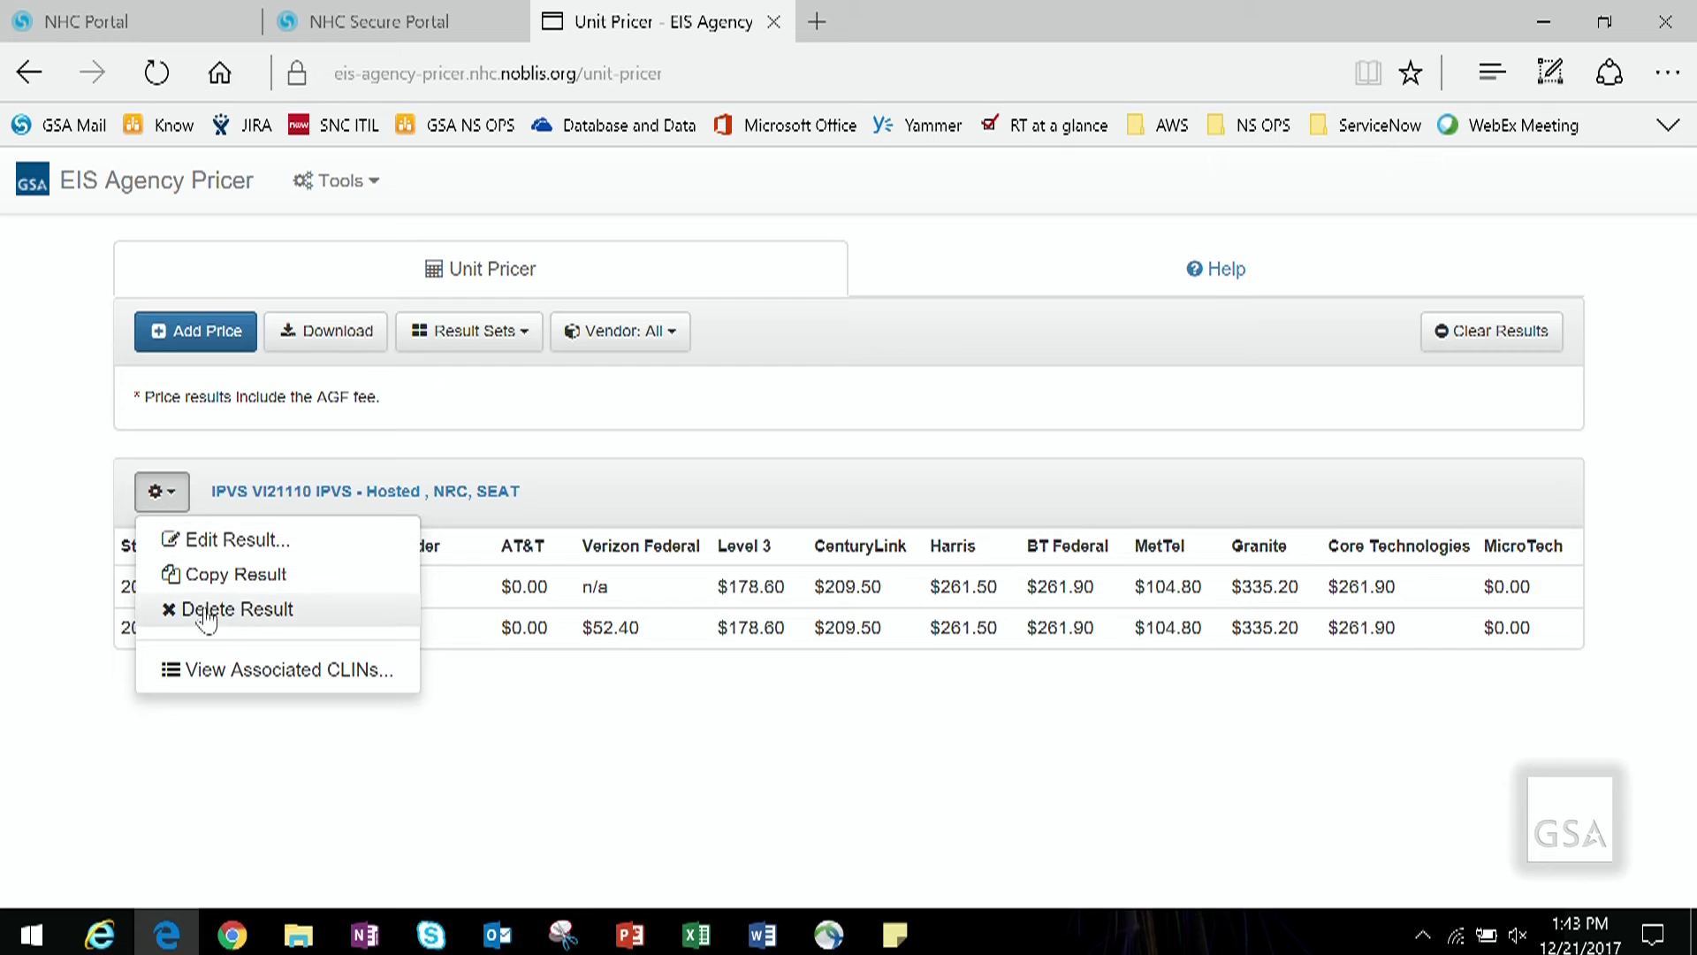
left_click(223, 670)
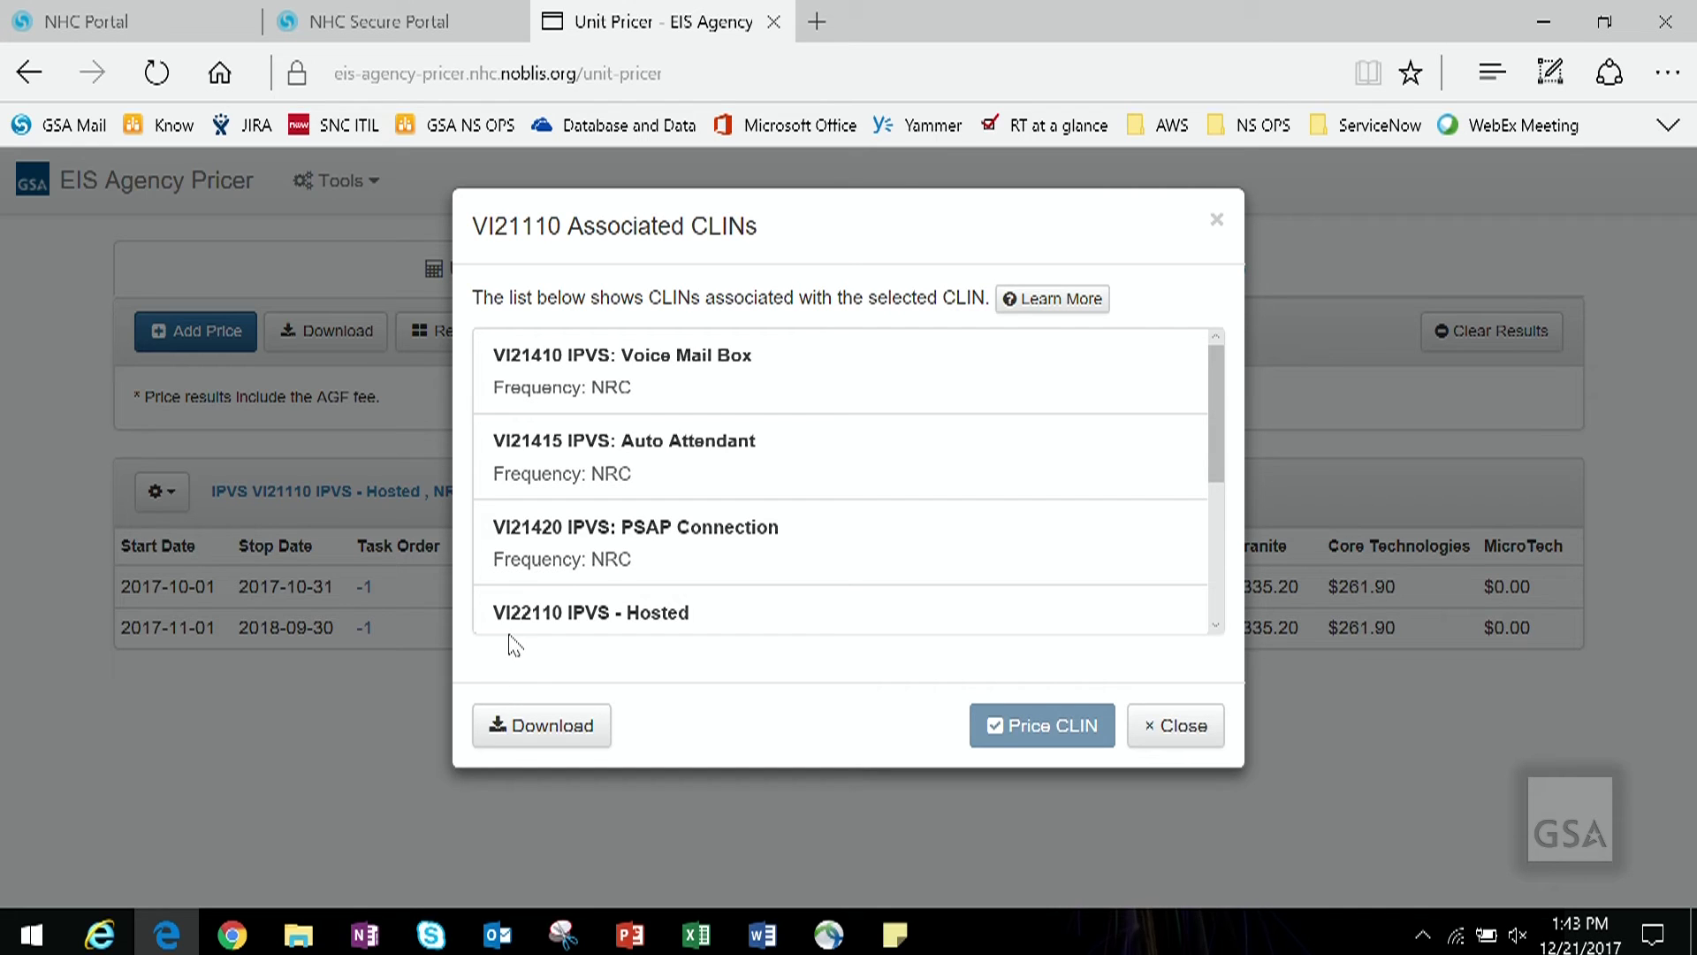
left_click(767, 621)
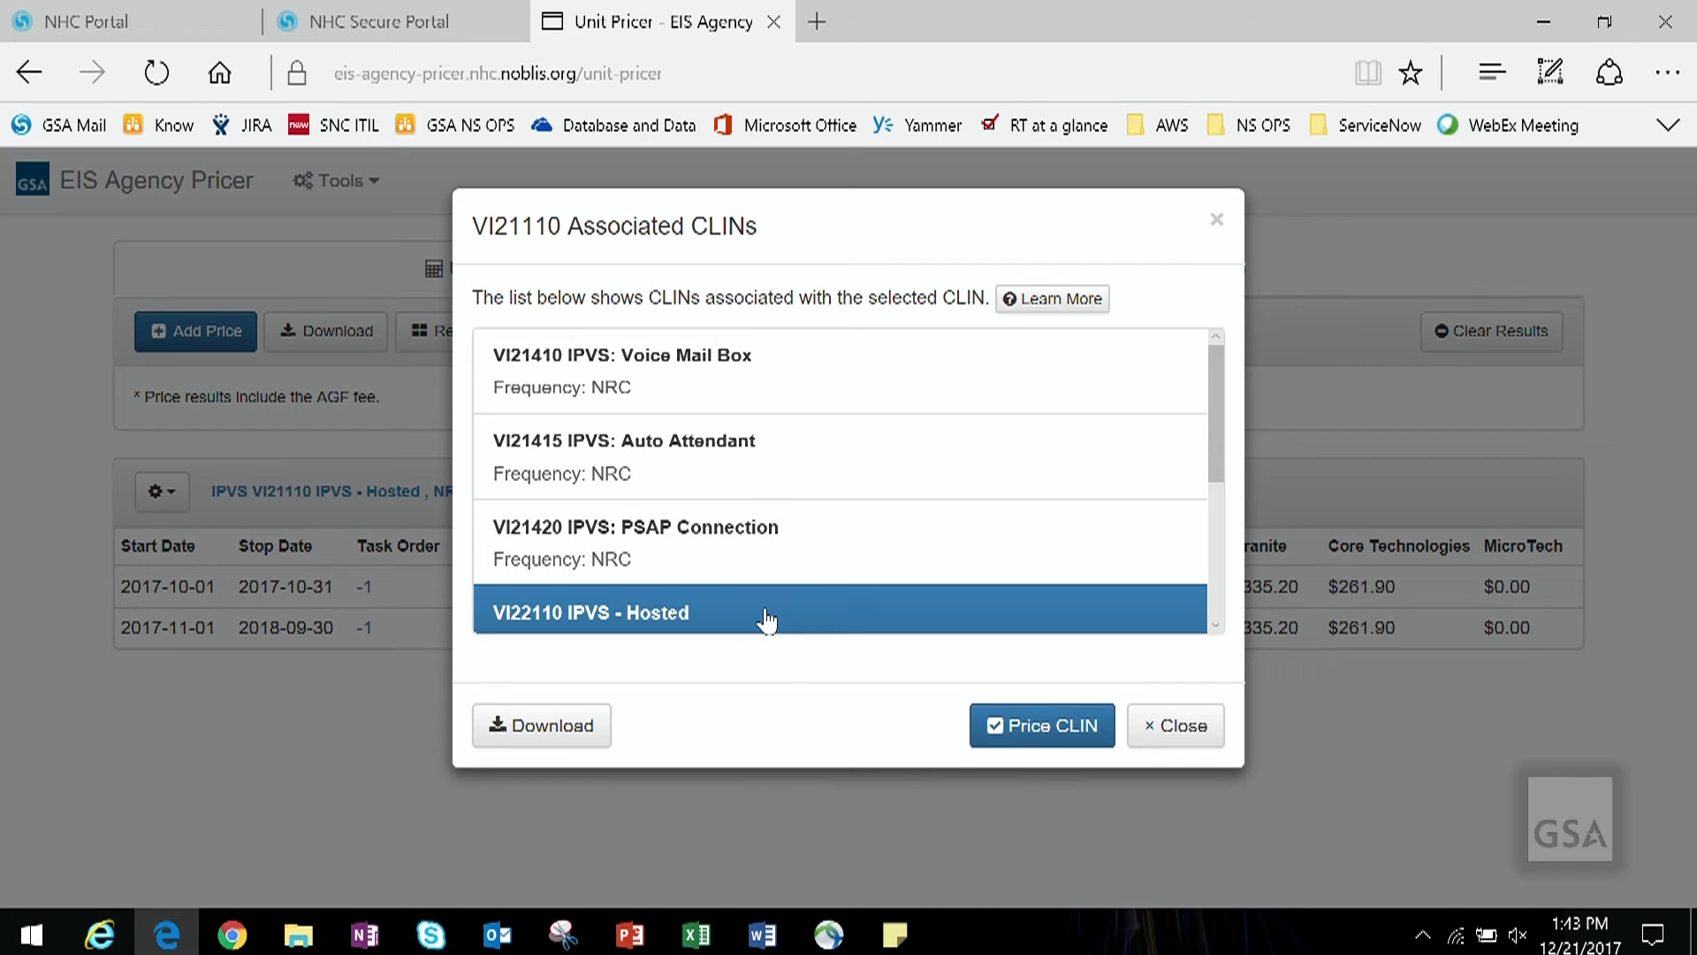
Step: Price VI22110 IPVS - Hosted with CONUS prices, 10 seats, This Fiscal Year and all contracts
left_click(1052, 727)
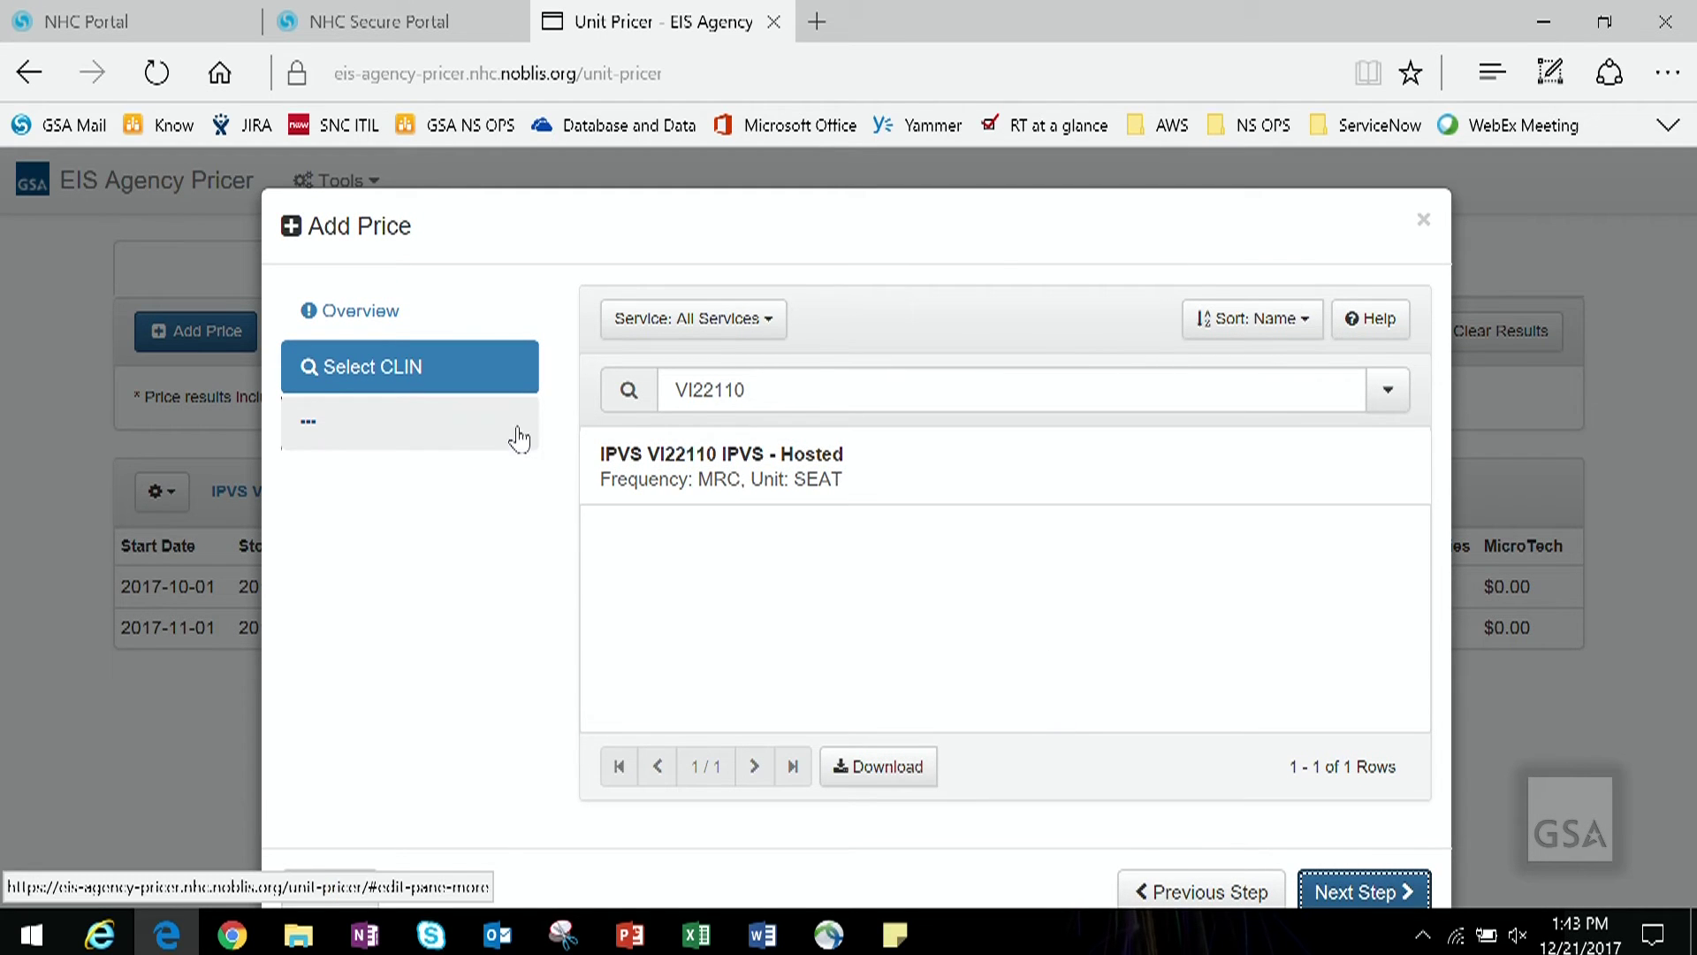
left_click(719, 484)
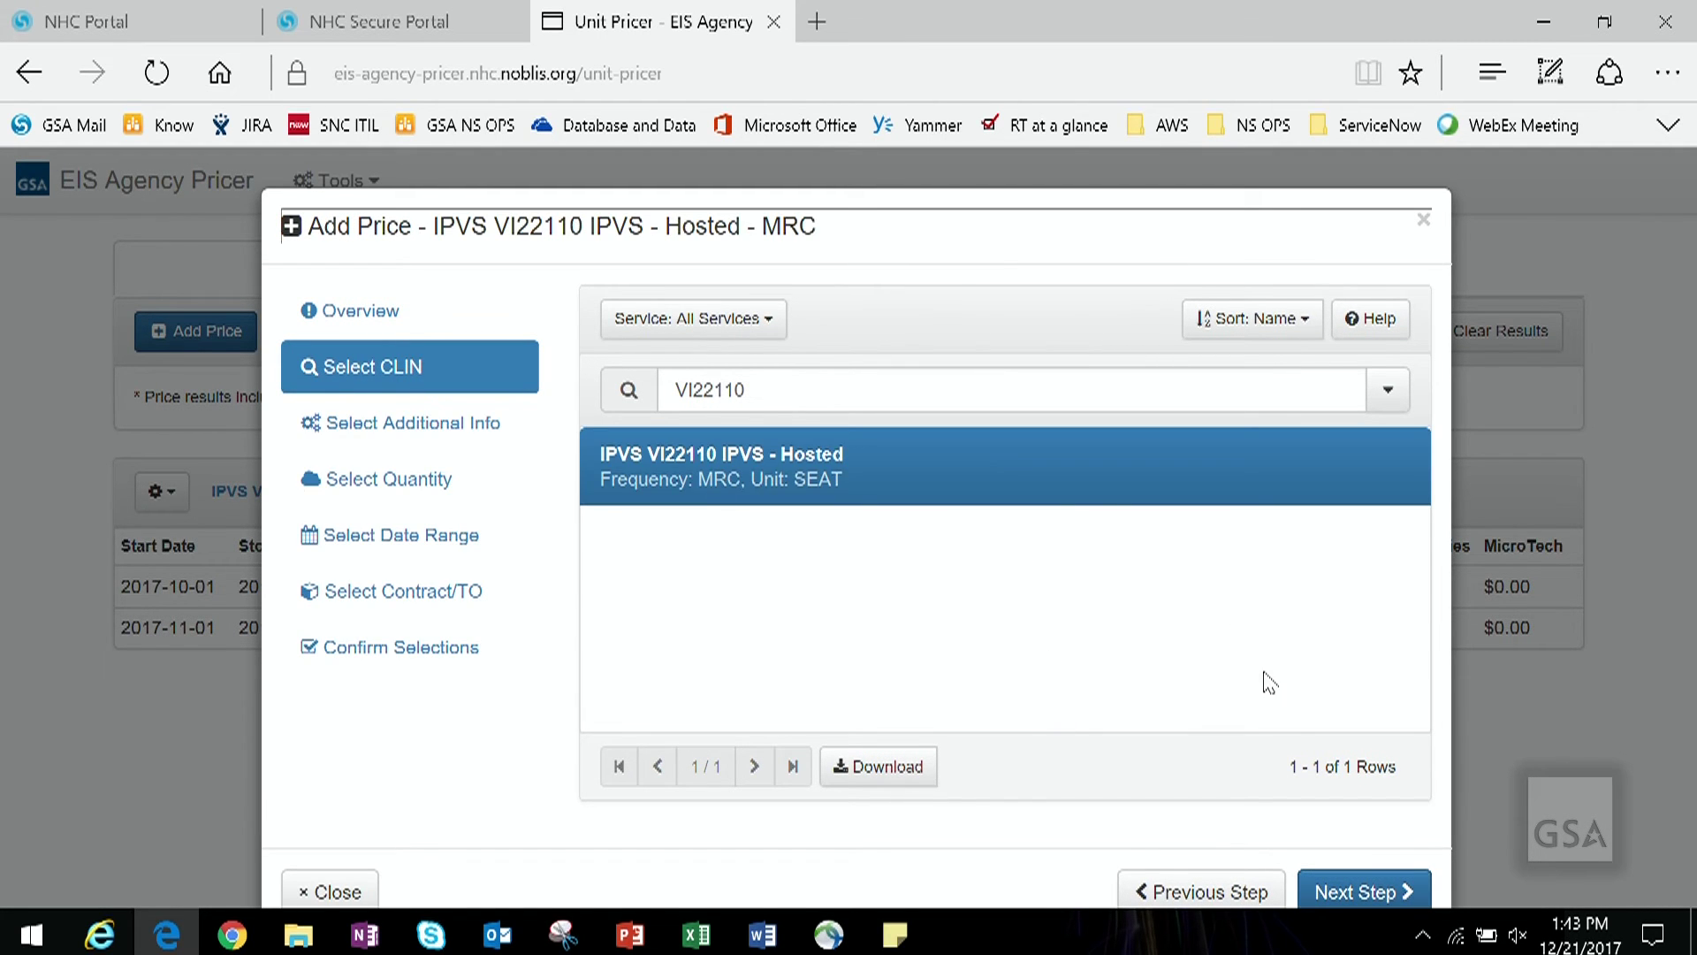
left_click(1360, 895)
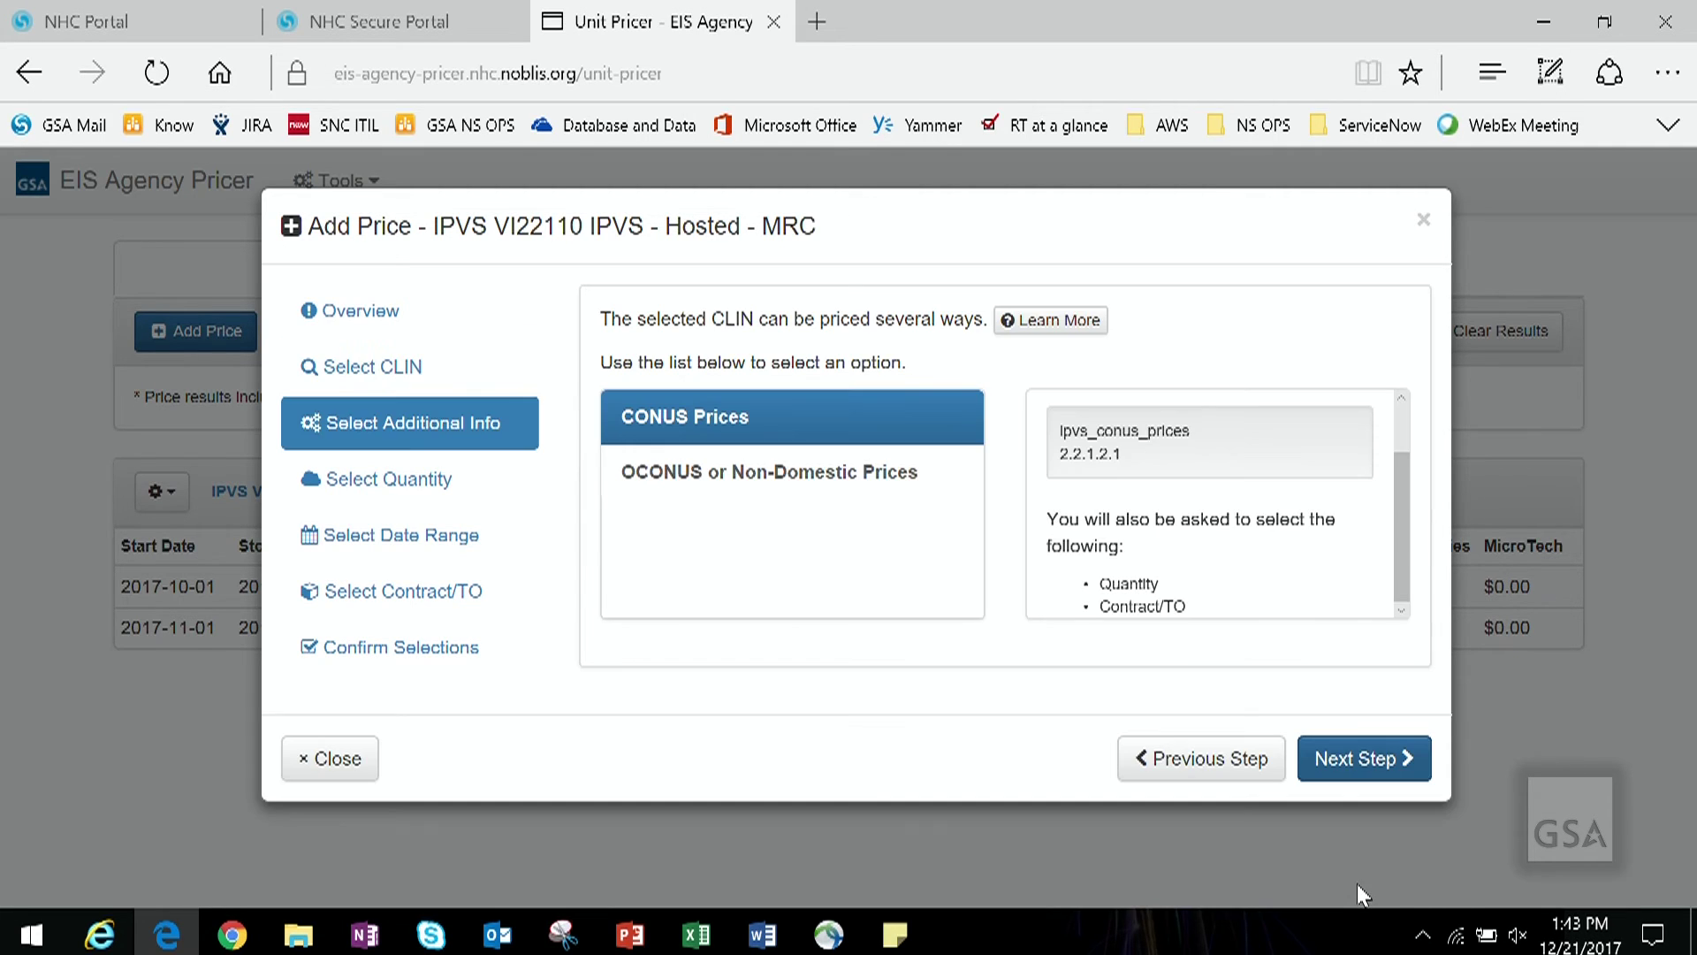
left_click(1344, 770)
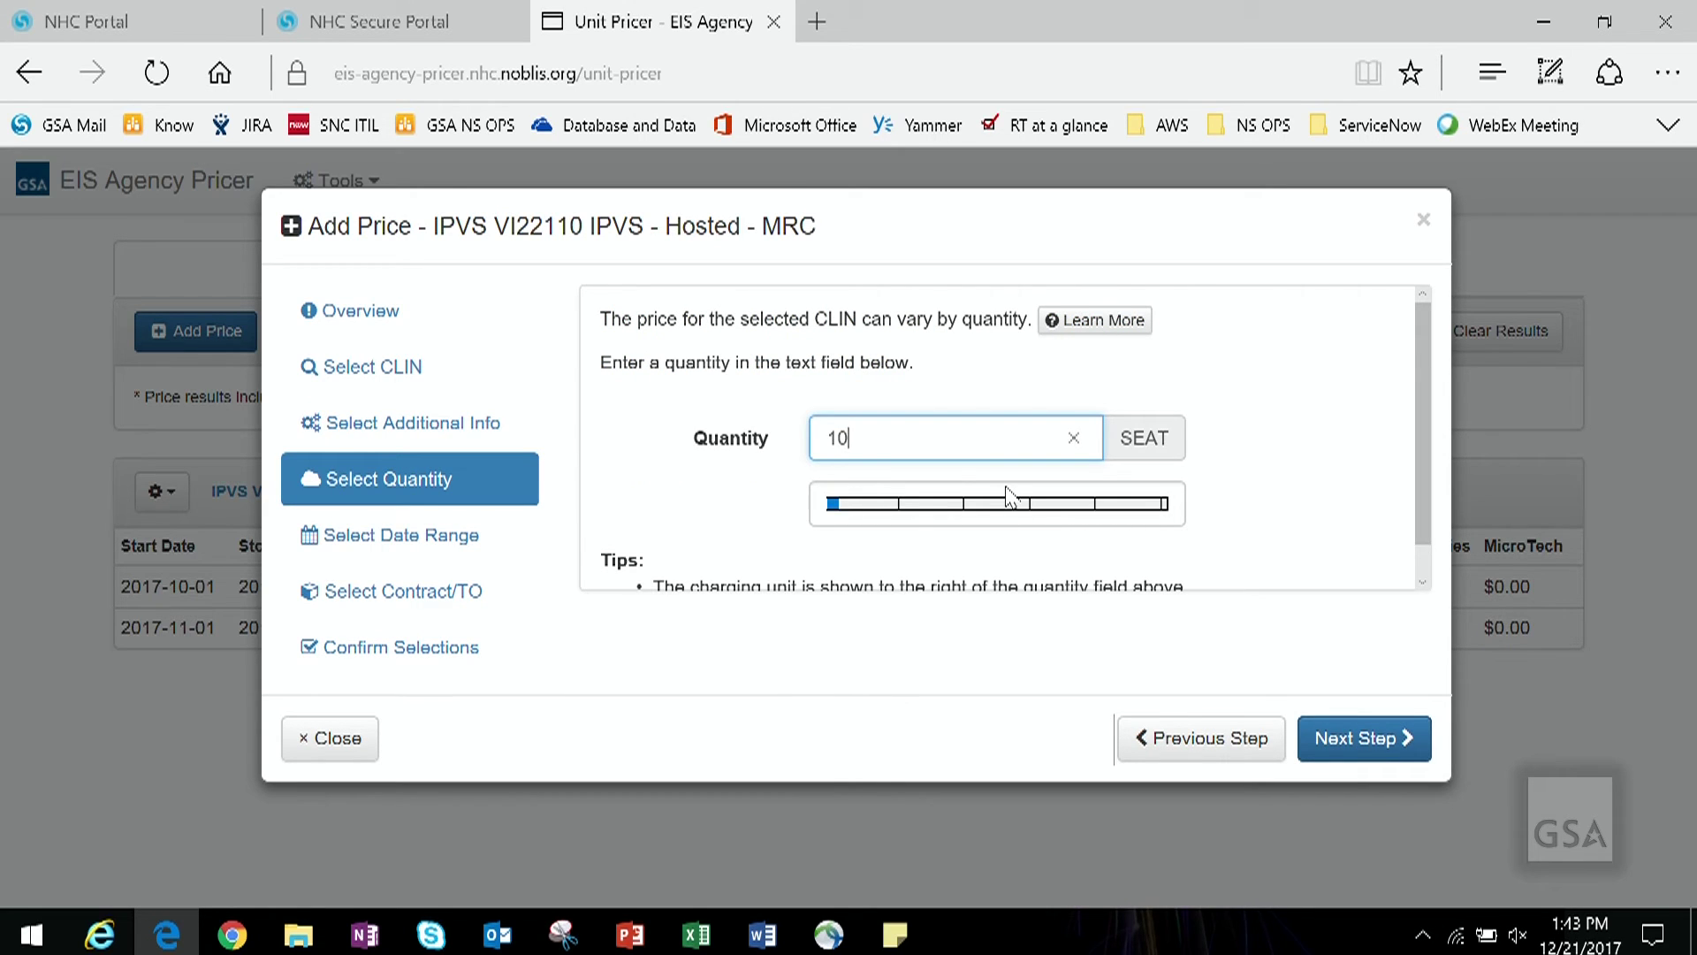
left_click(1374, 739)
left_click(770, 452)
left_click(1350, 747)
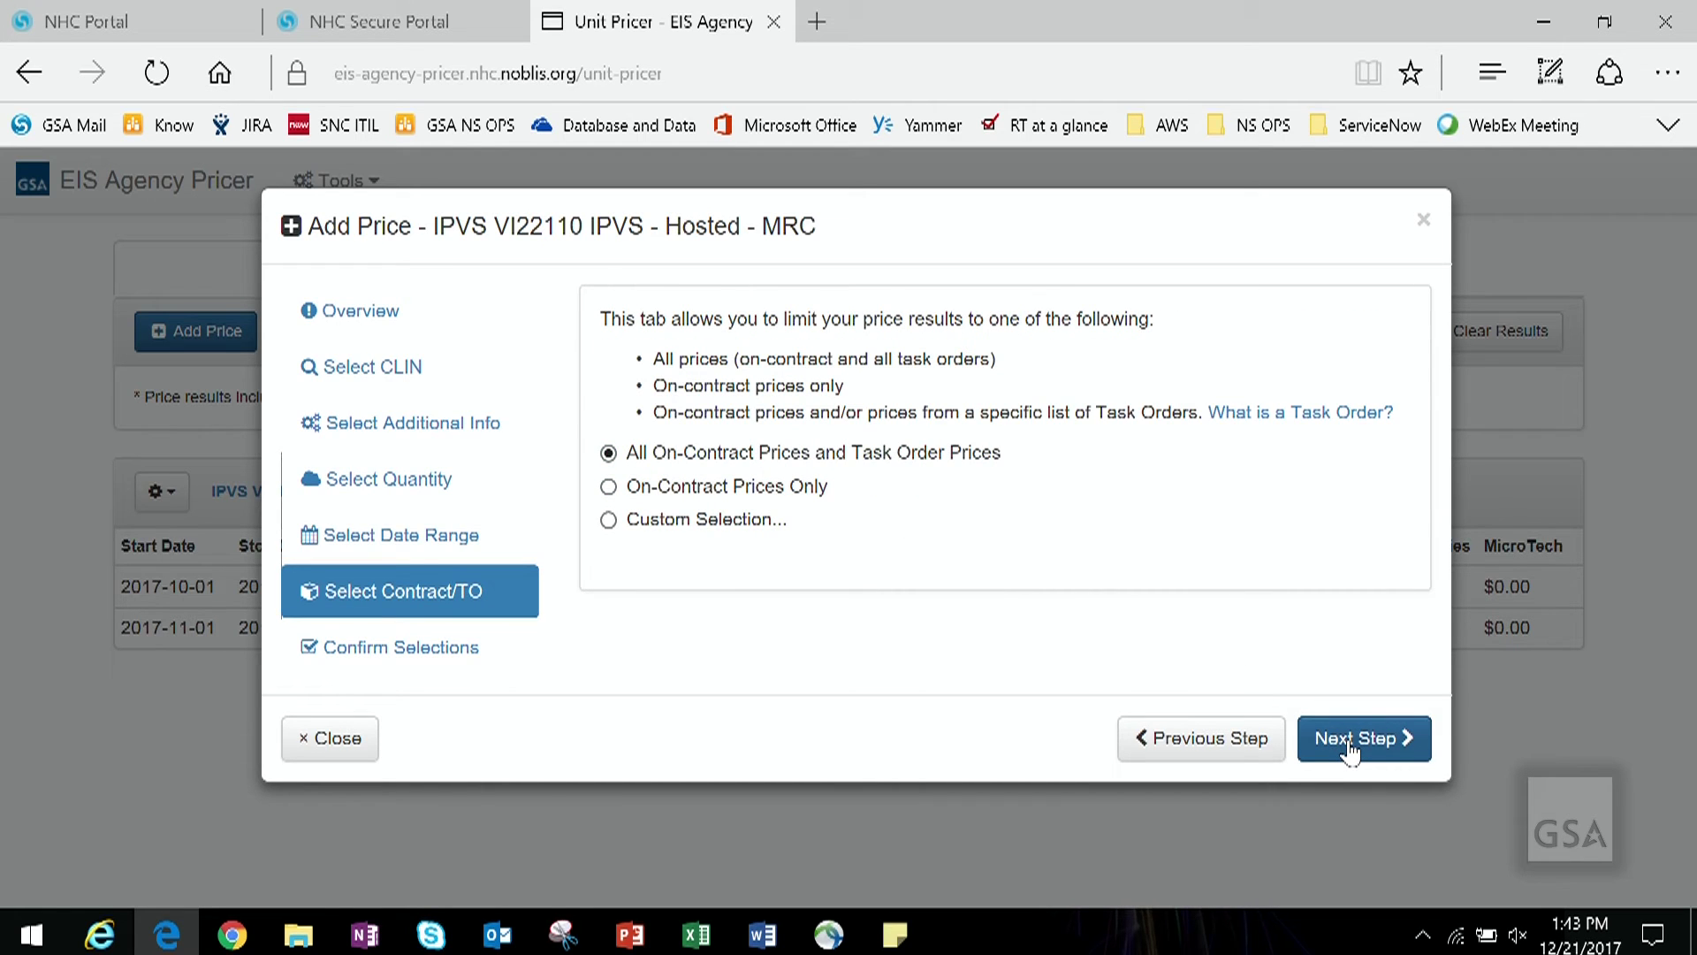
left_click(1350, 747)
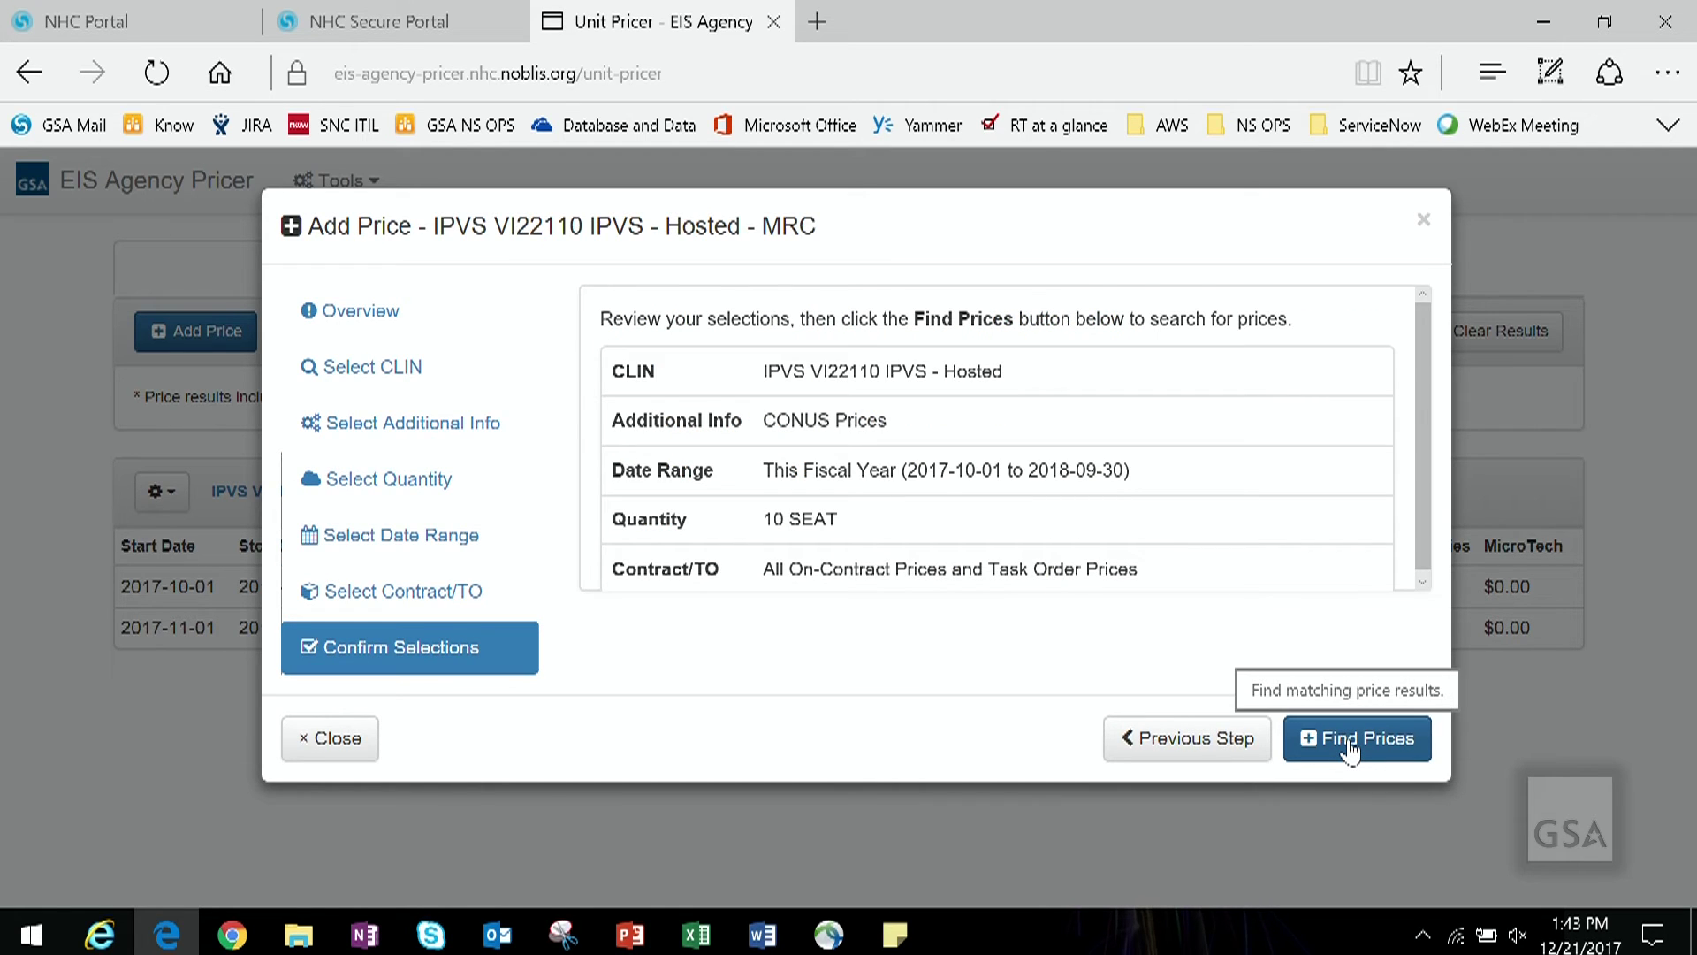
left_click(1349, 743)
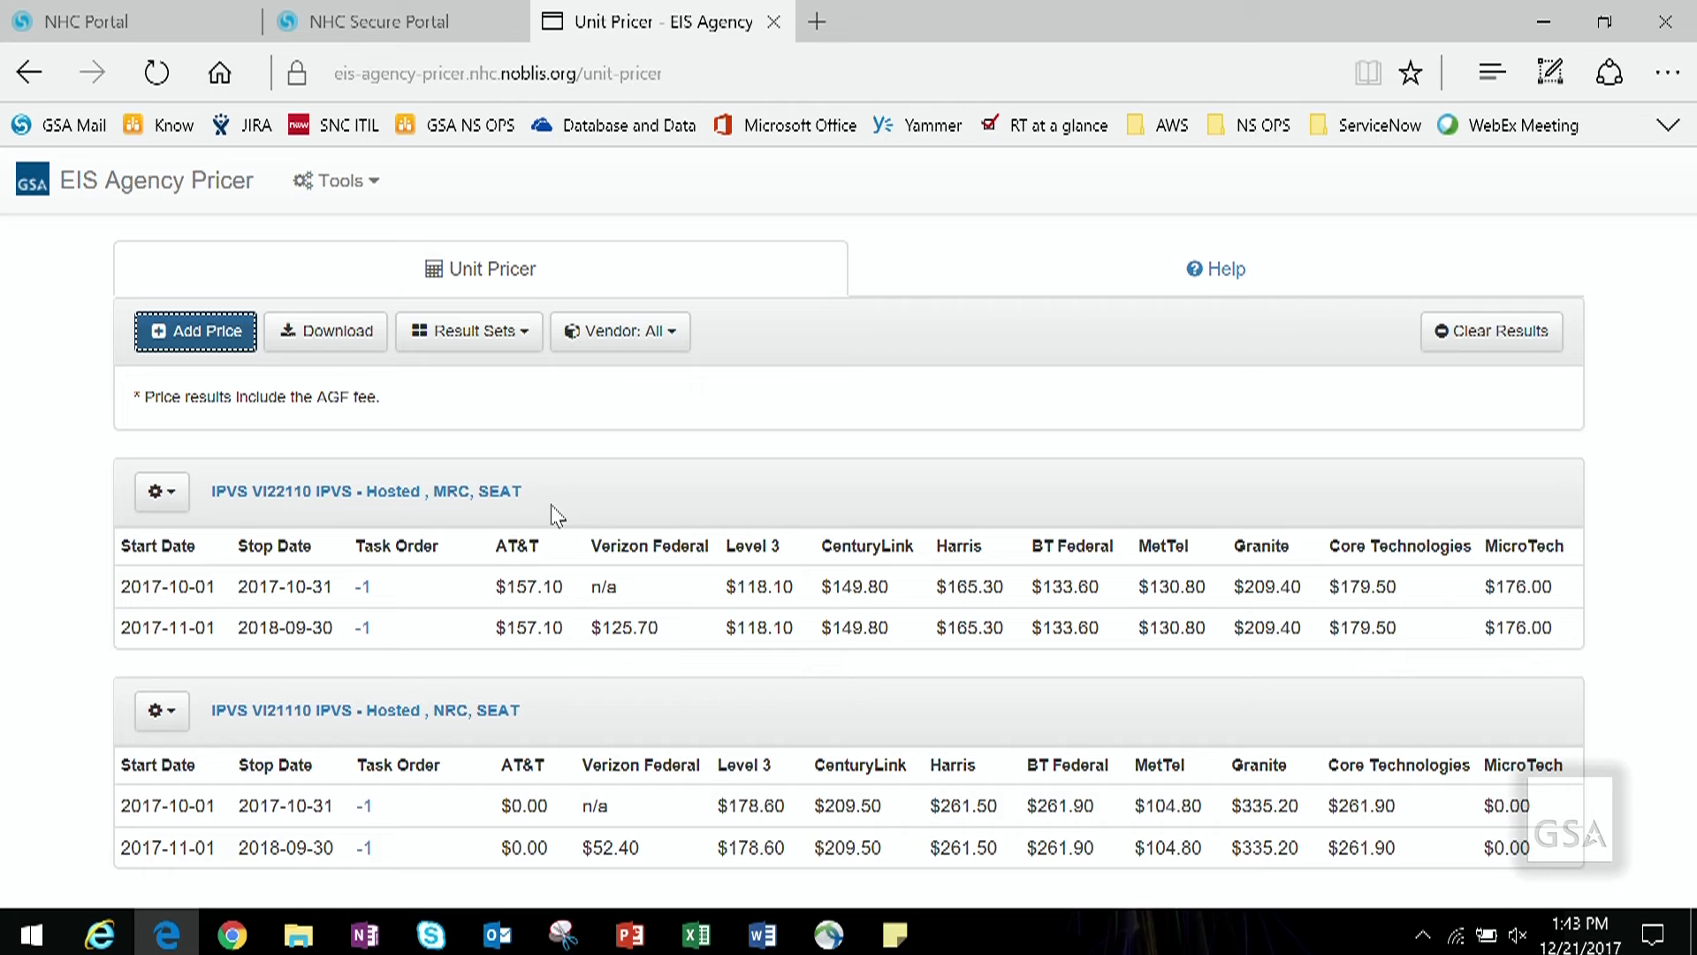
Step: Start a new price and select the VI21410 Voice Mail Box CLIN from a 'vi' search
left_click(189, 332)
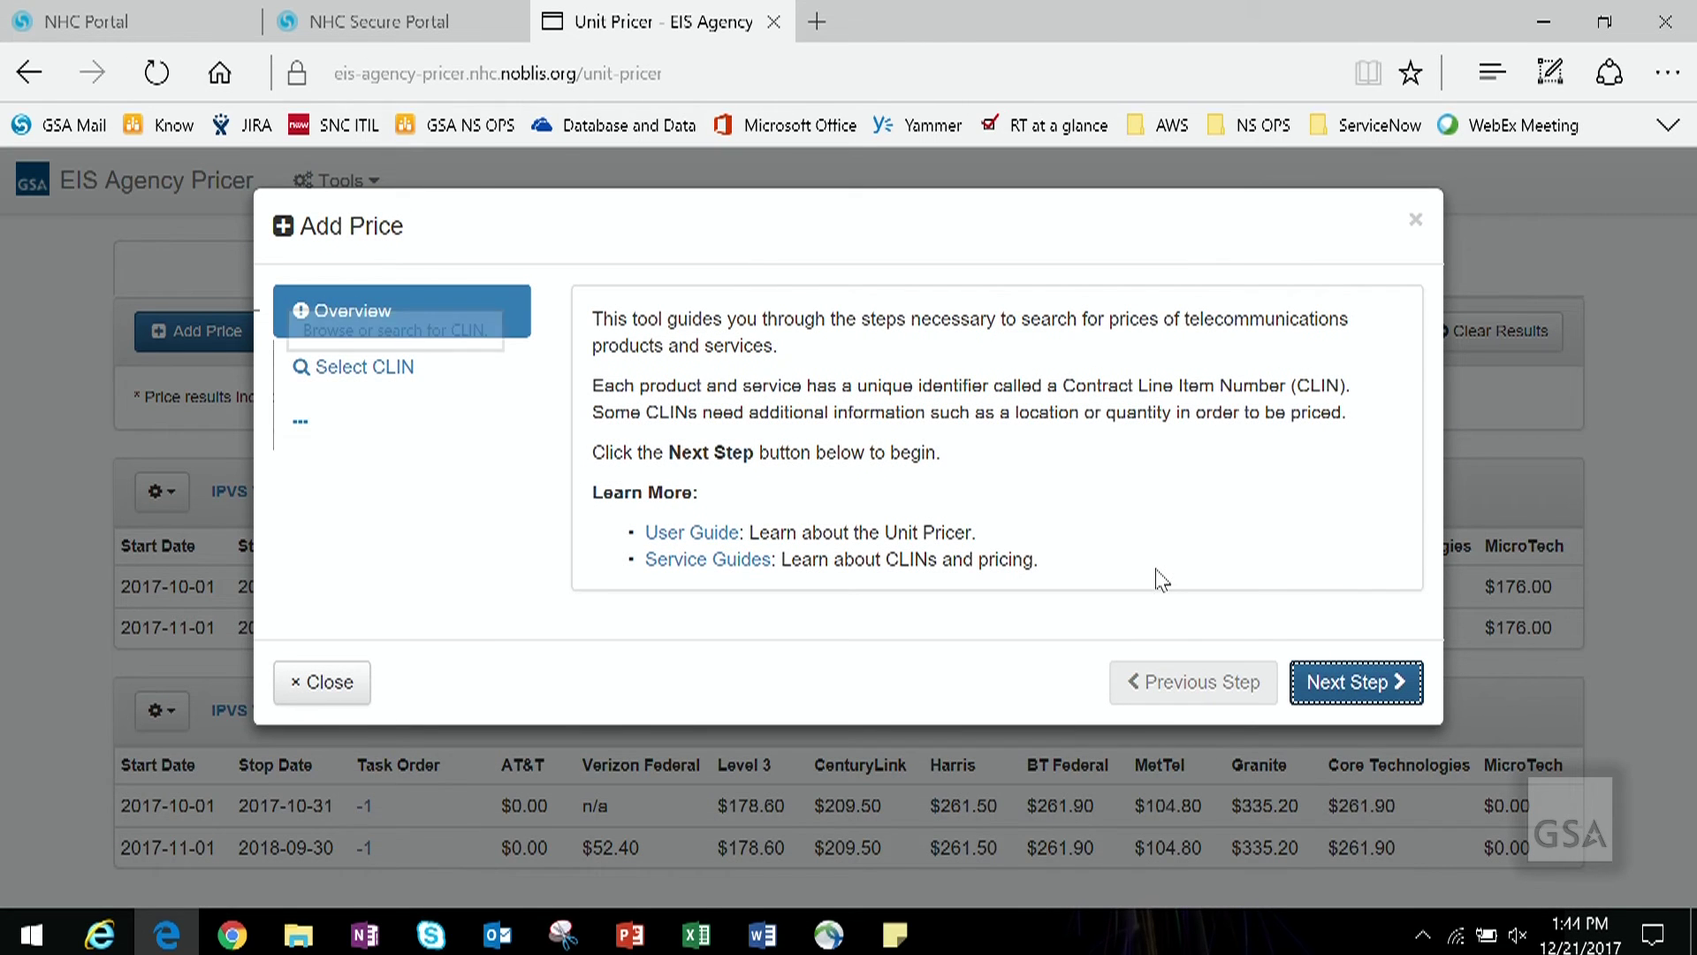
left_click(485, 397)
type("vi21410")
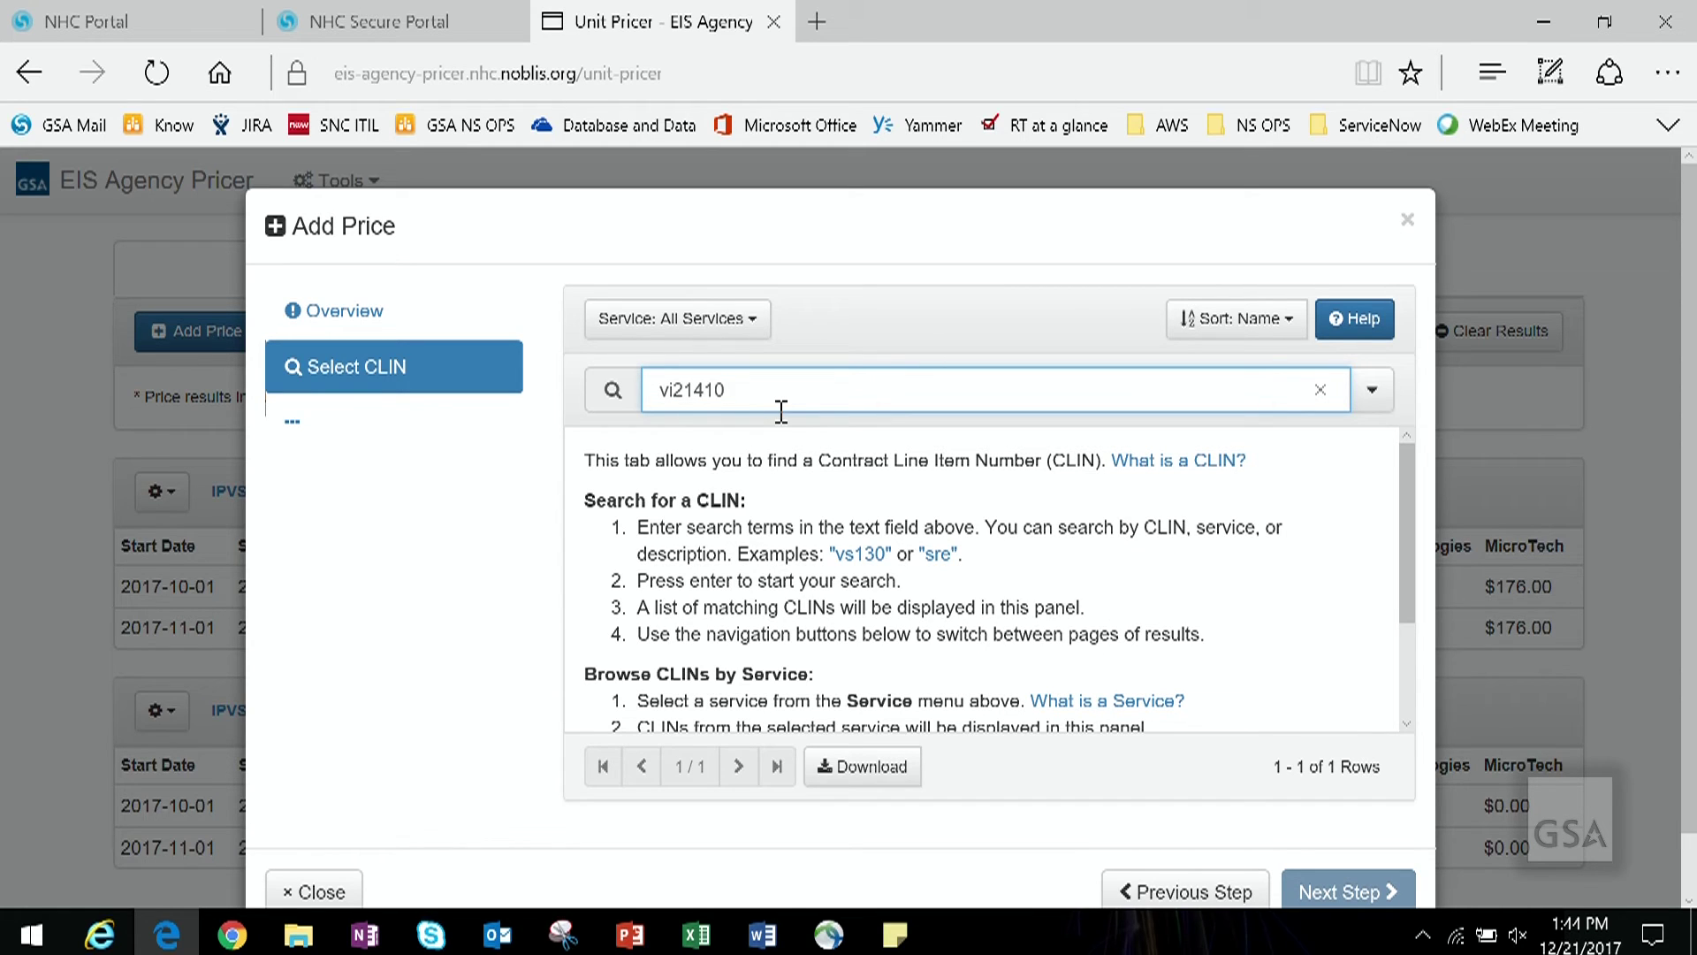
key("Return")
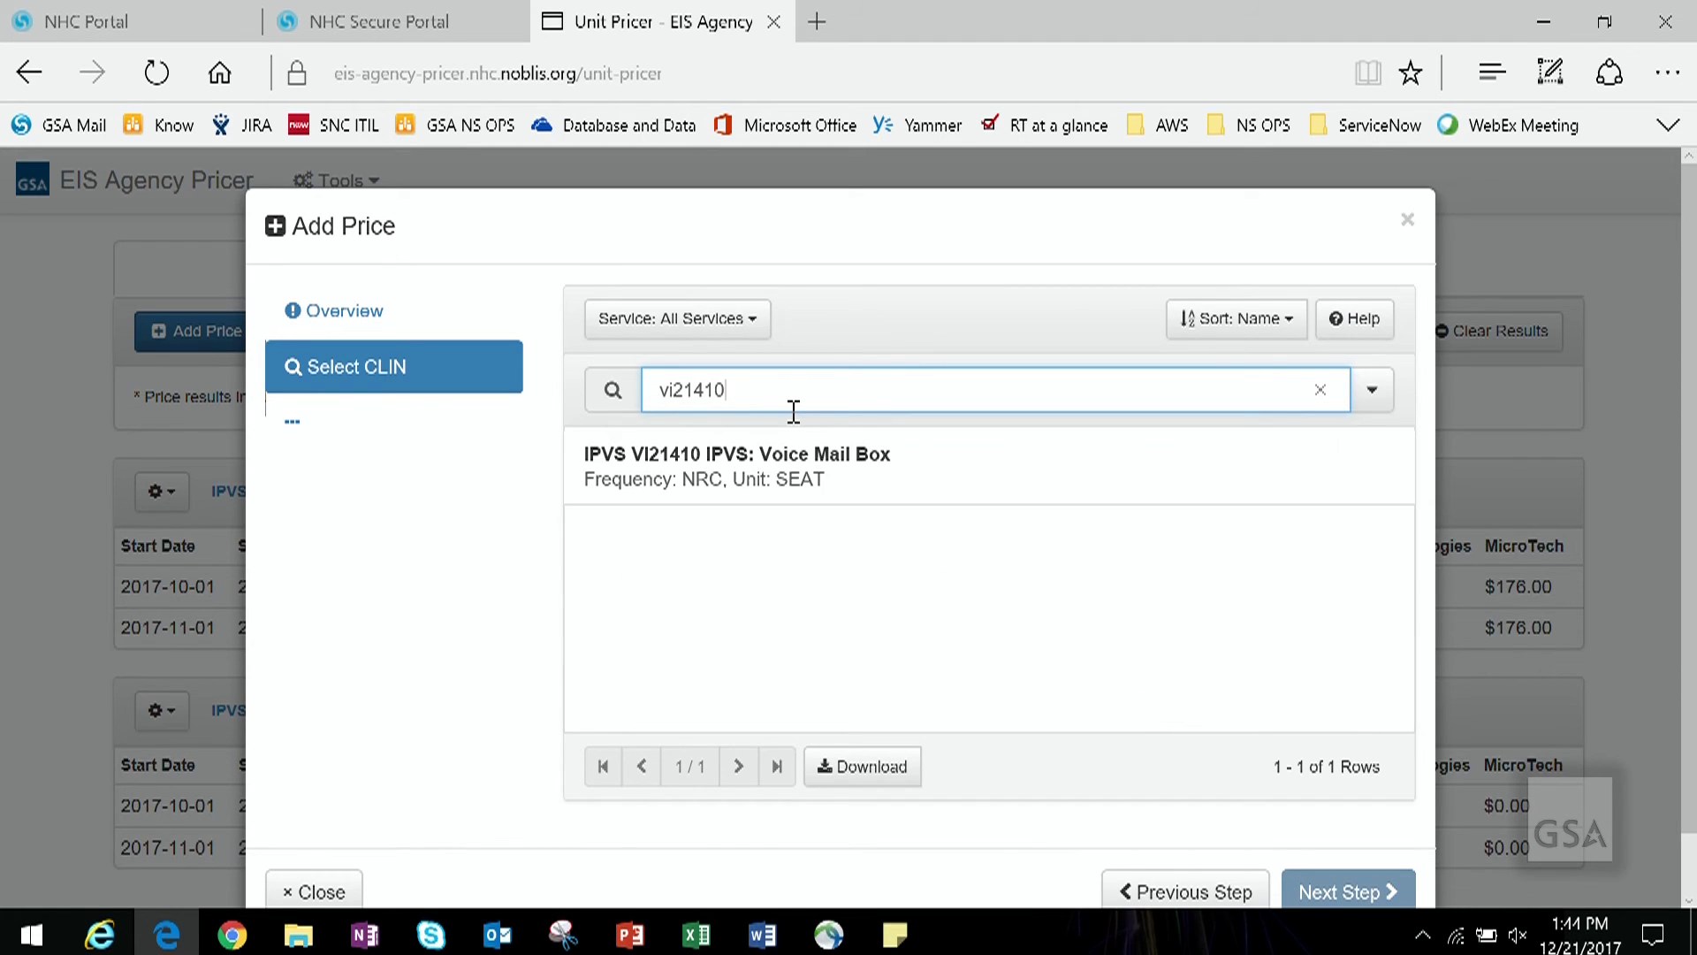
left_click(825, 475)
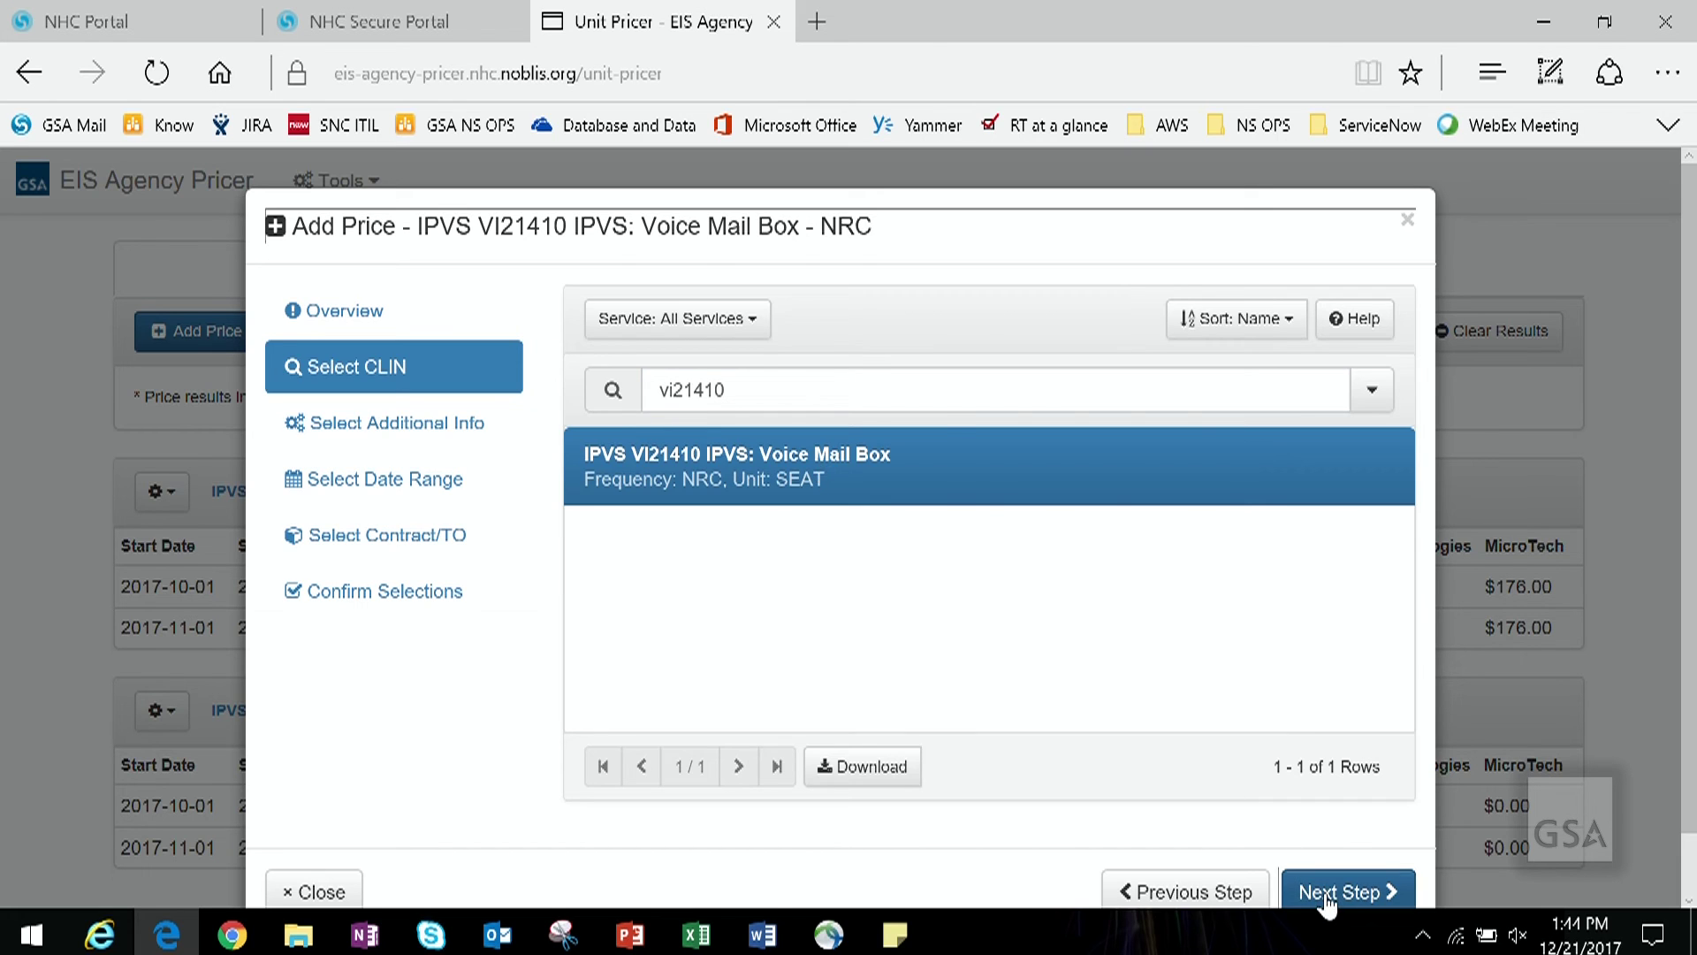
Step: Price Voice Mail Box over This Fiscal Year and find its prices
left_click(1326, 898)
left_click(1367, 757)
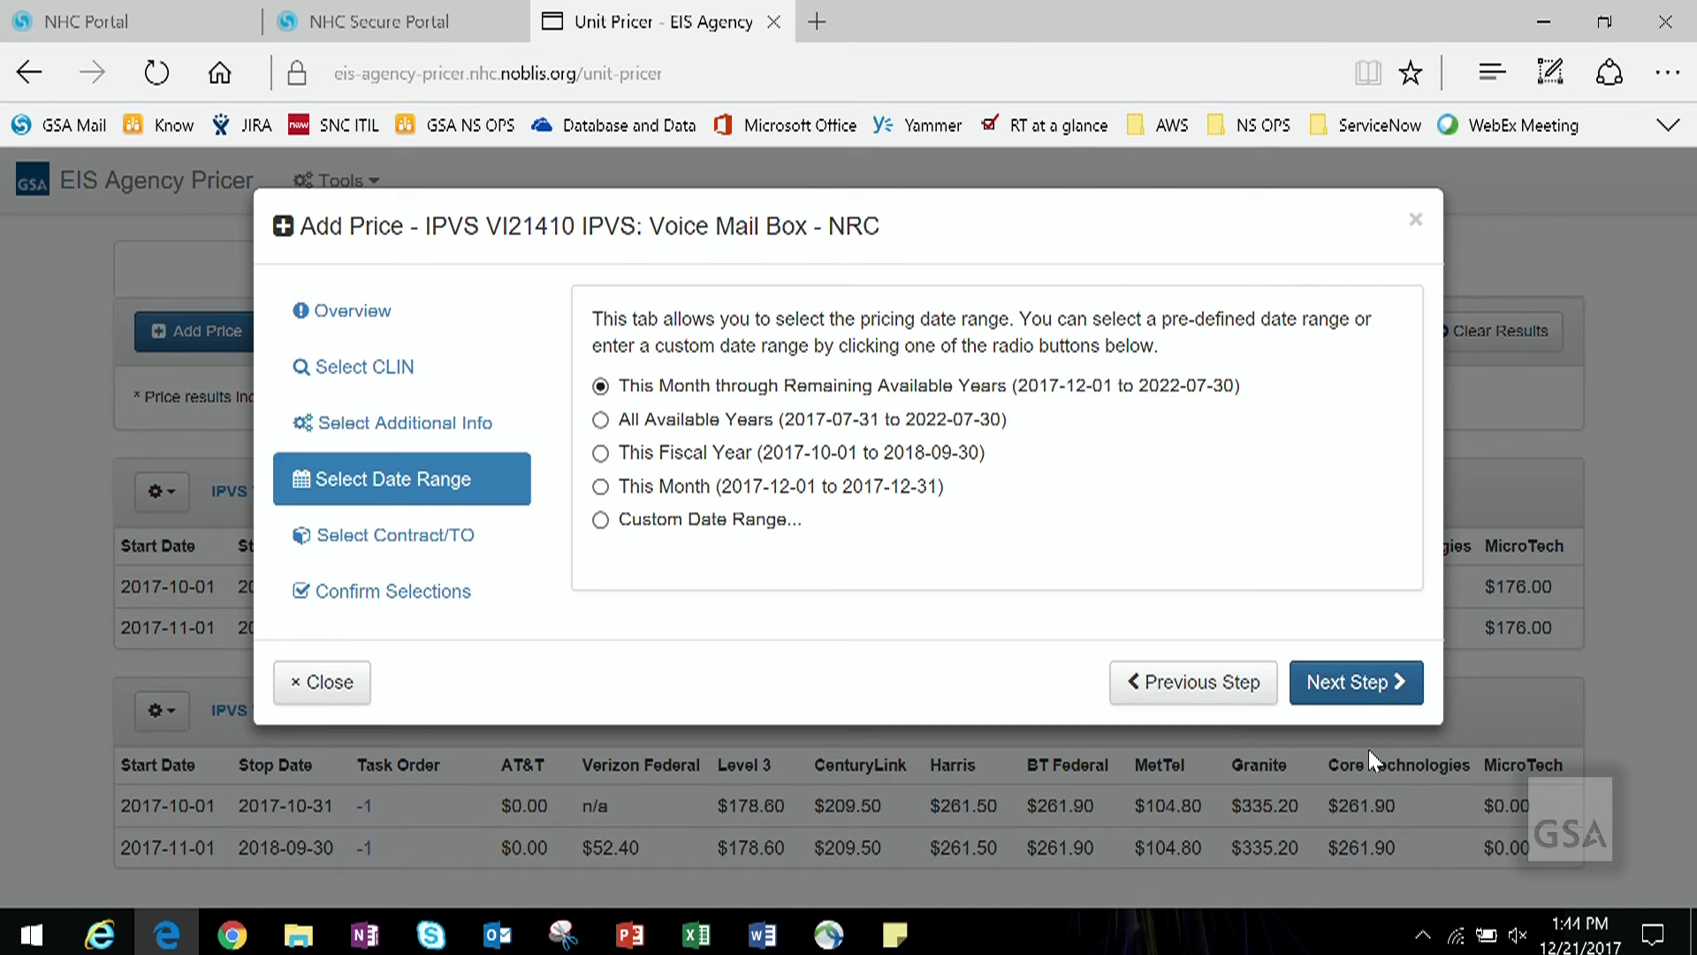
left_click(970, 455)
left_click(1323, 686)
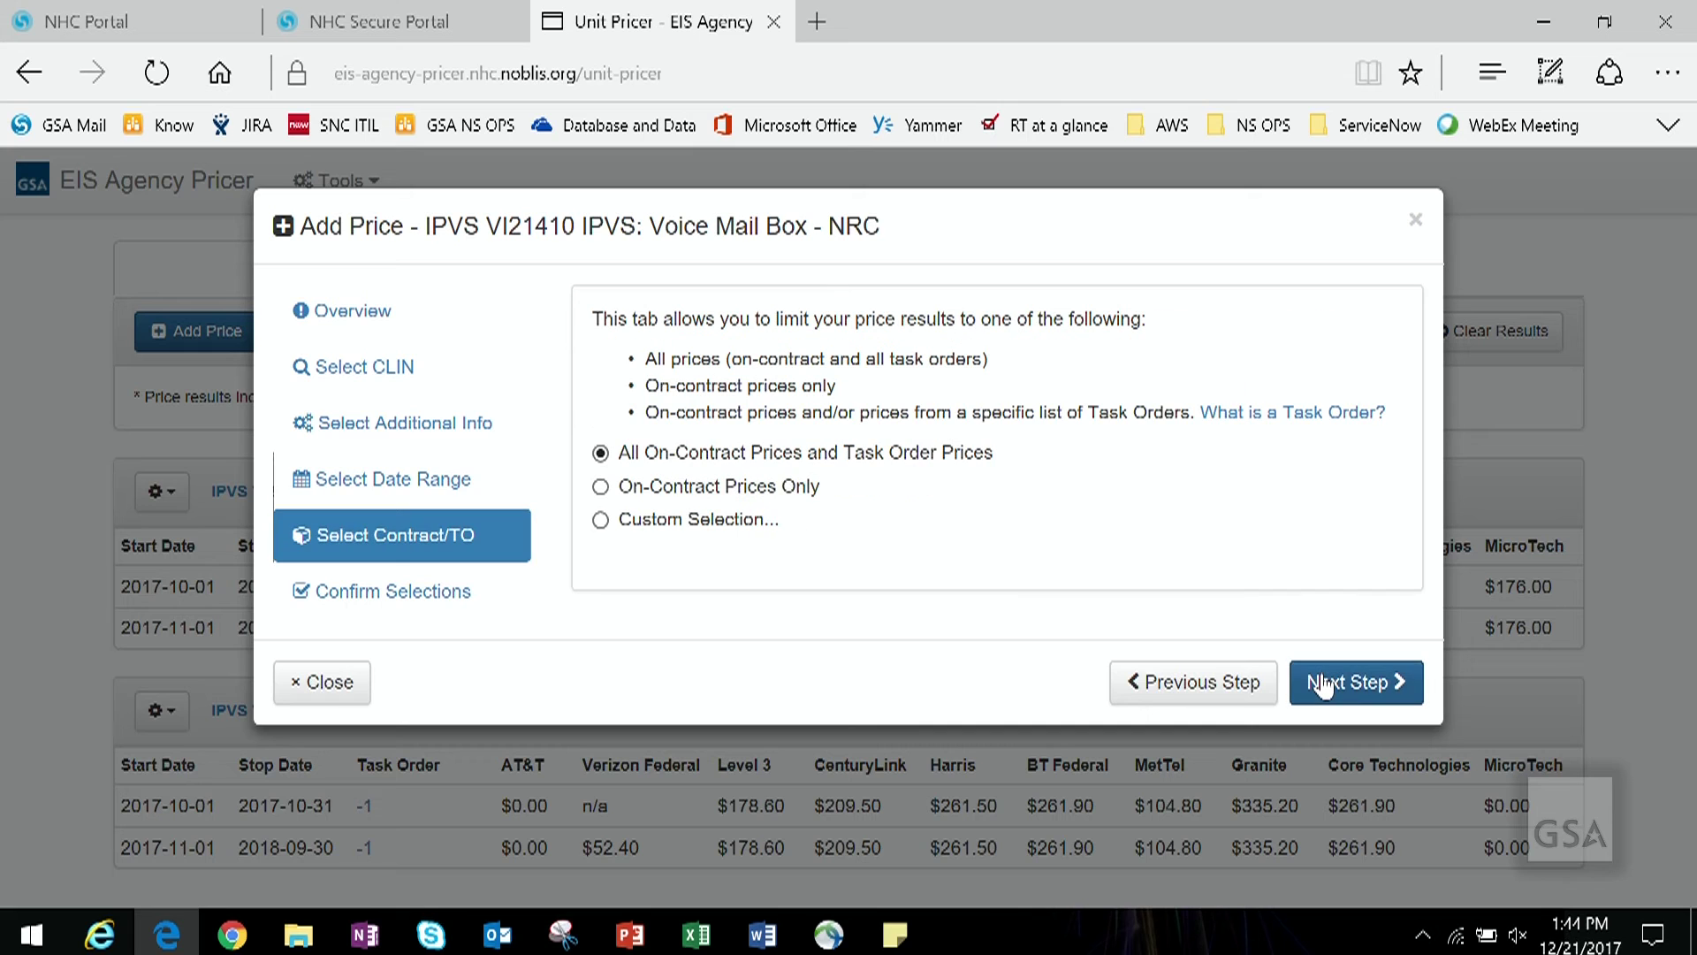
left_click(1324, 685)
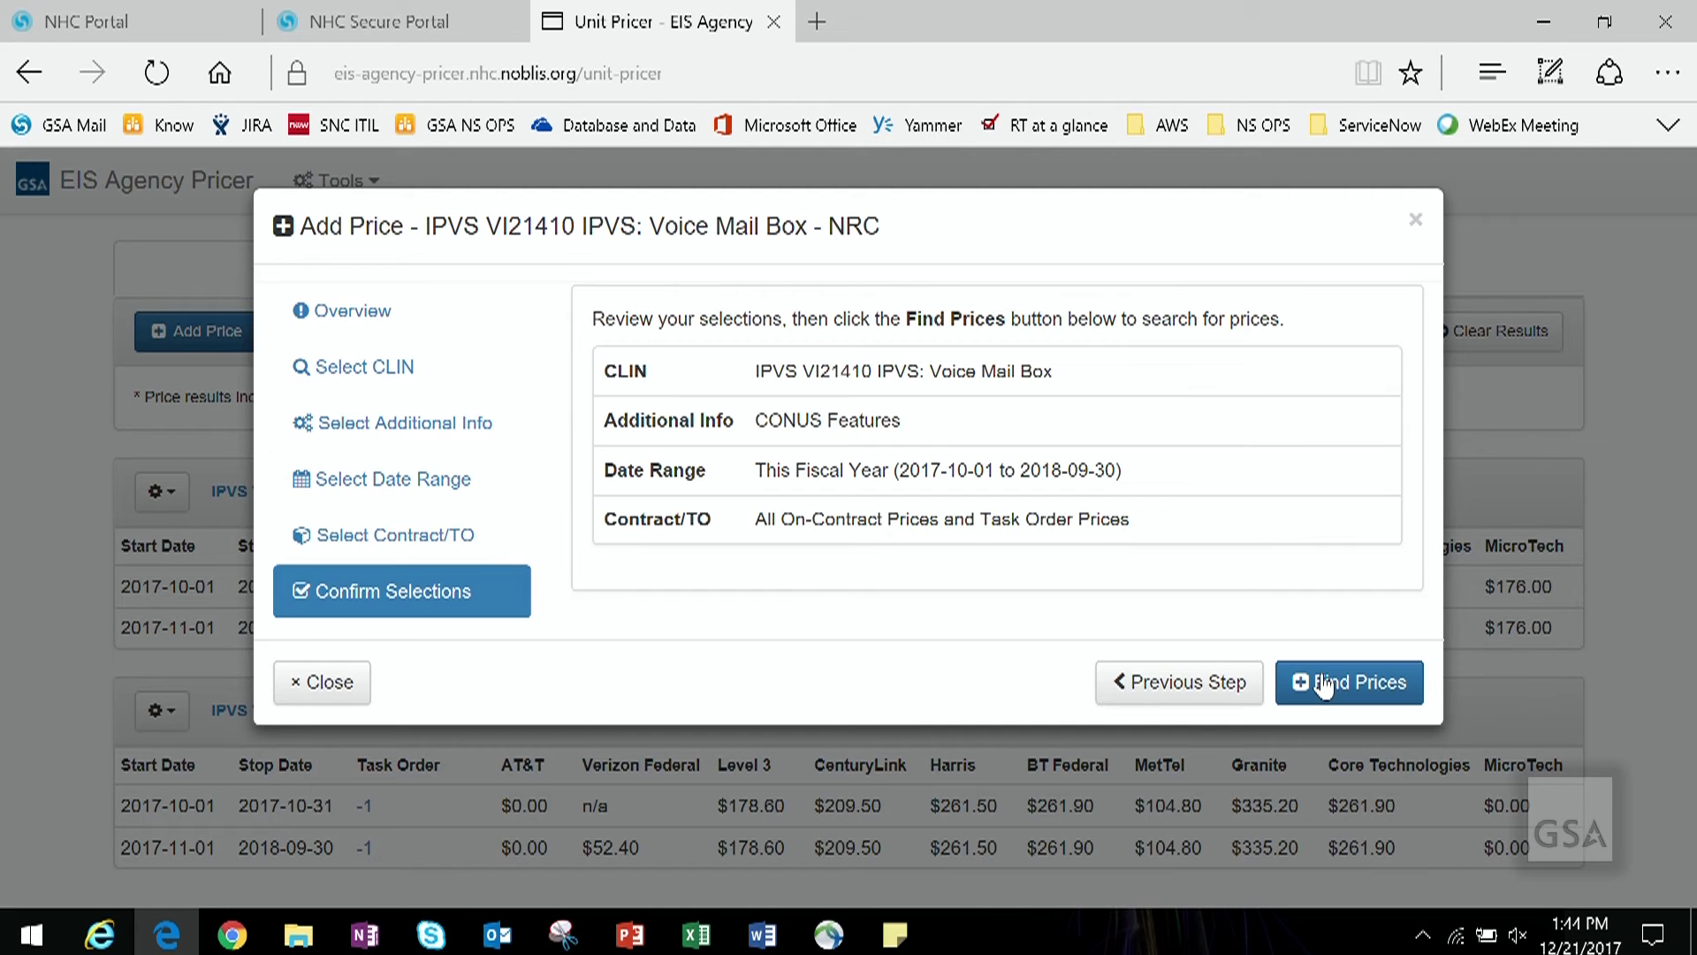
left_click(1326, 685)
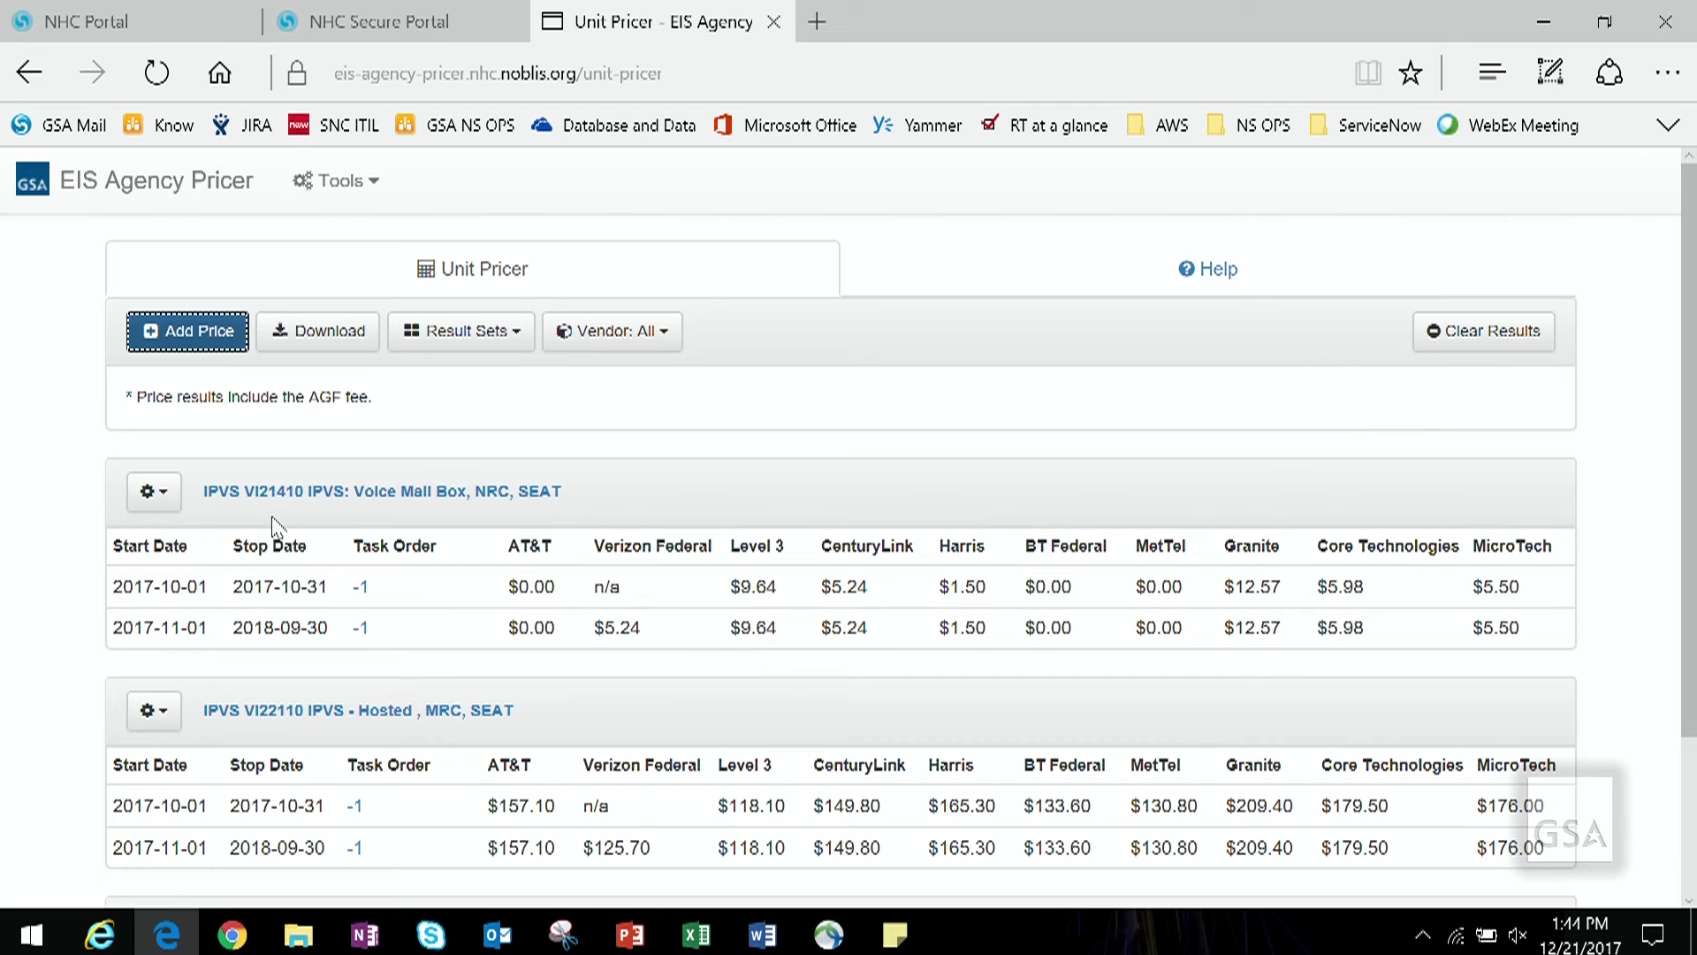
Step: List the CLINs associated with VI21410 and start pricing VI22410
left_click(173, 505)
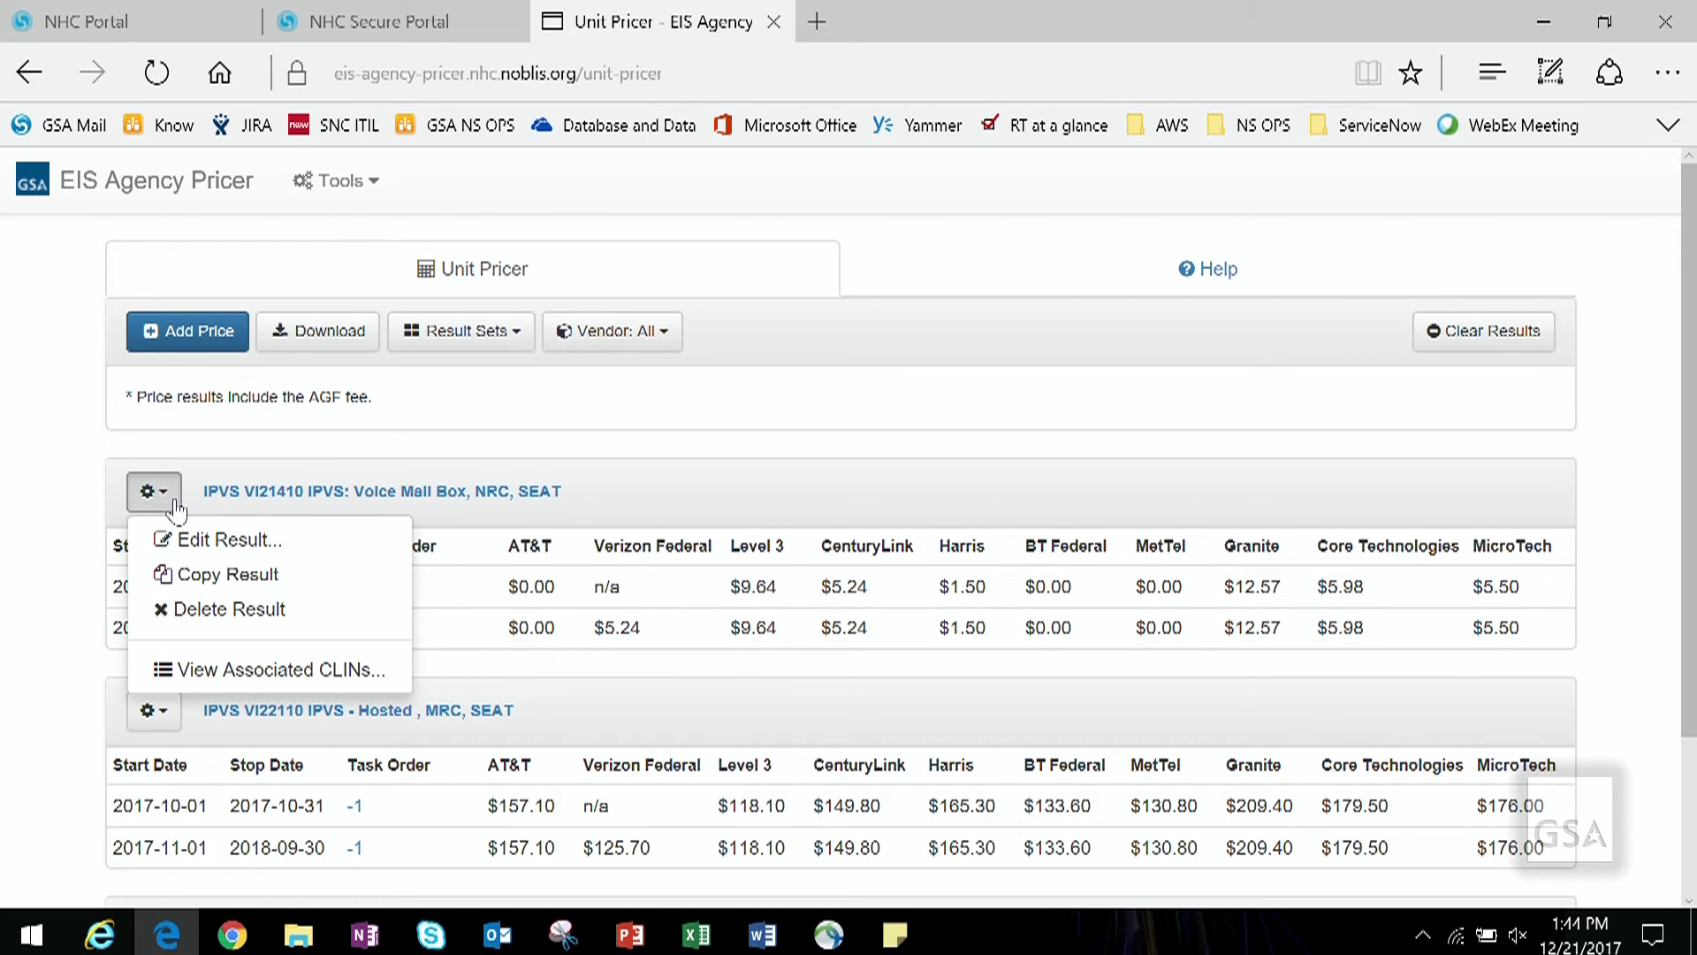
left_click(276, 672)
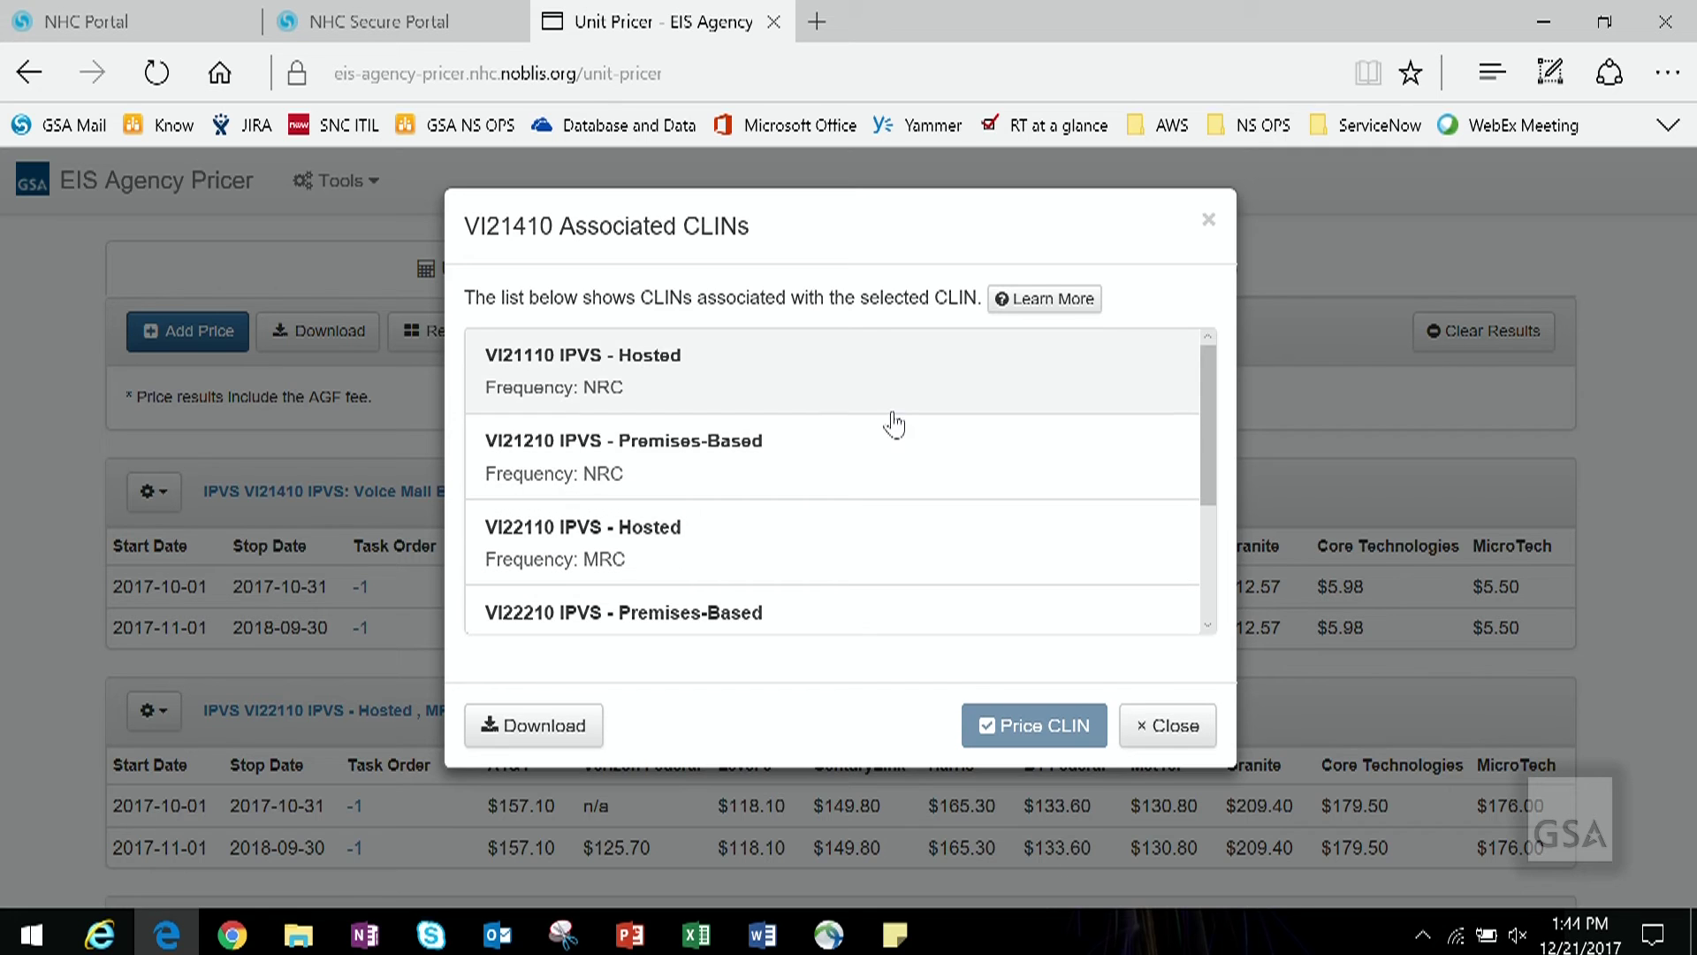
left_click_drag(1207, 452, 1239, 544)
left_click(952, 555)
left_click(1047, 726)
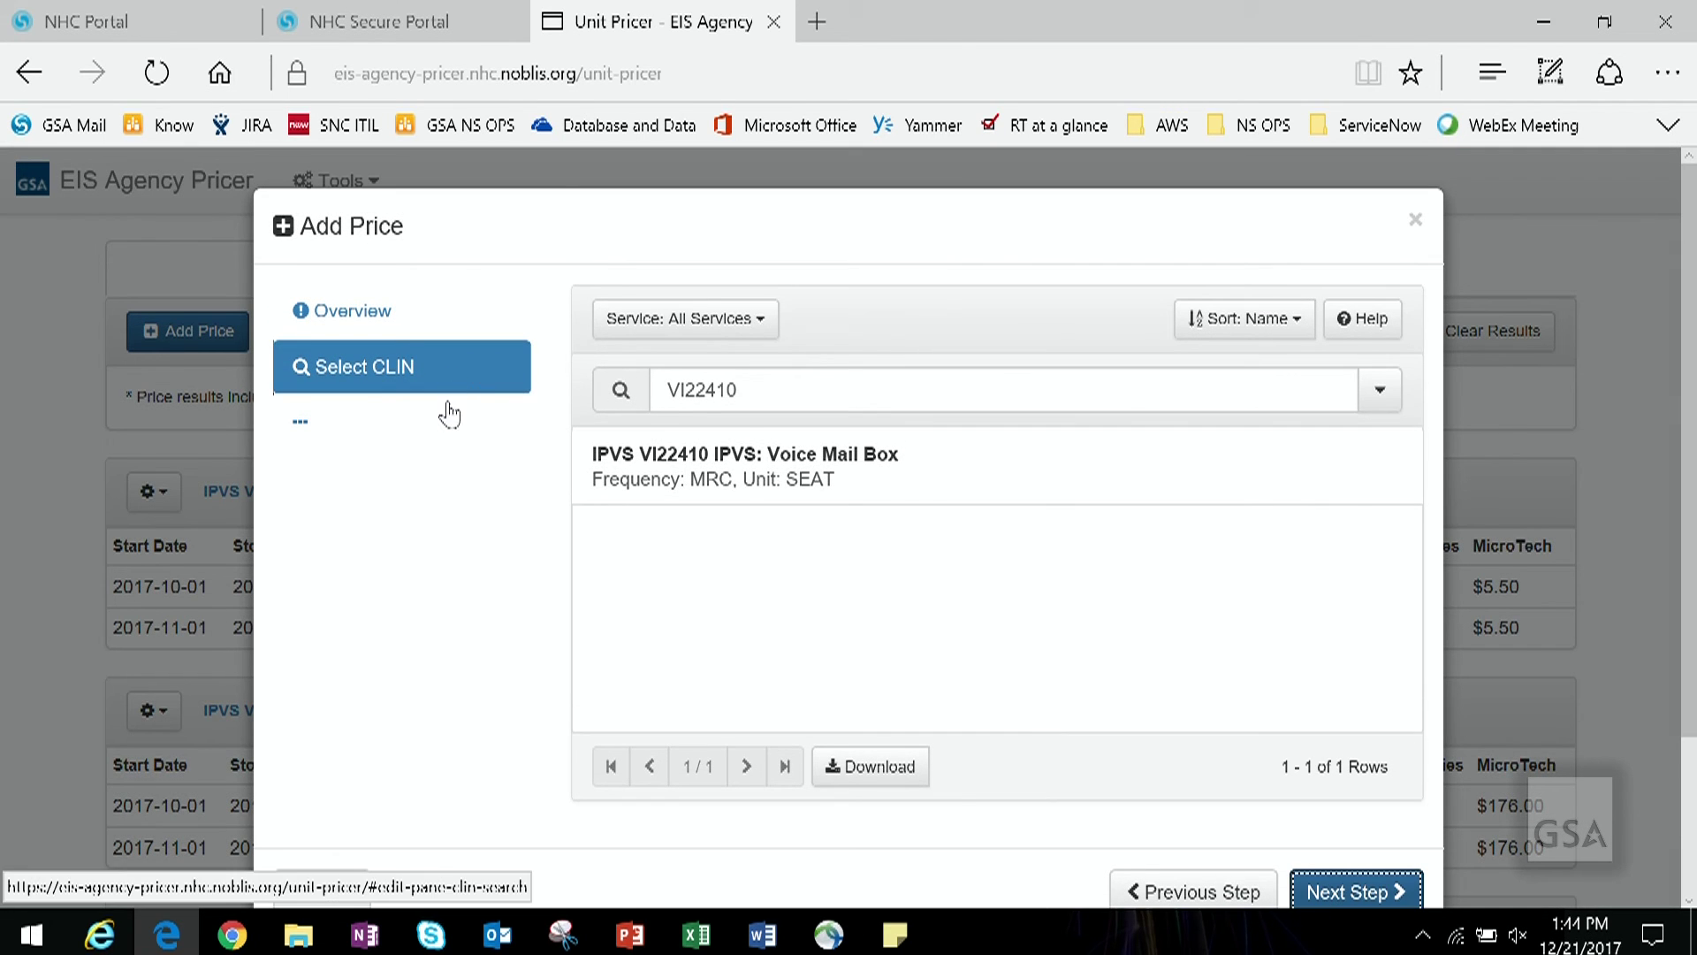
Step: Price VI22410 Voice Mail Box with CONUS Features for this fiscal year, keeping all contract prices
left_click(1023, 485)
left_click(1336, 890)
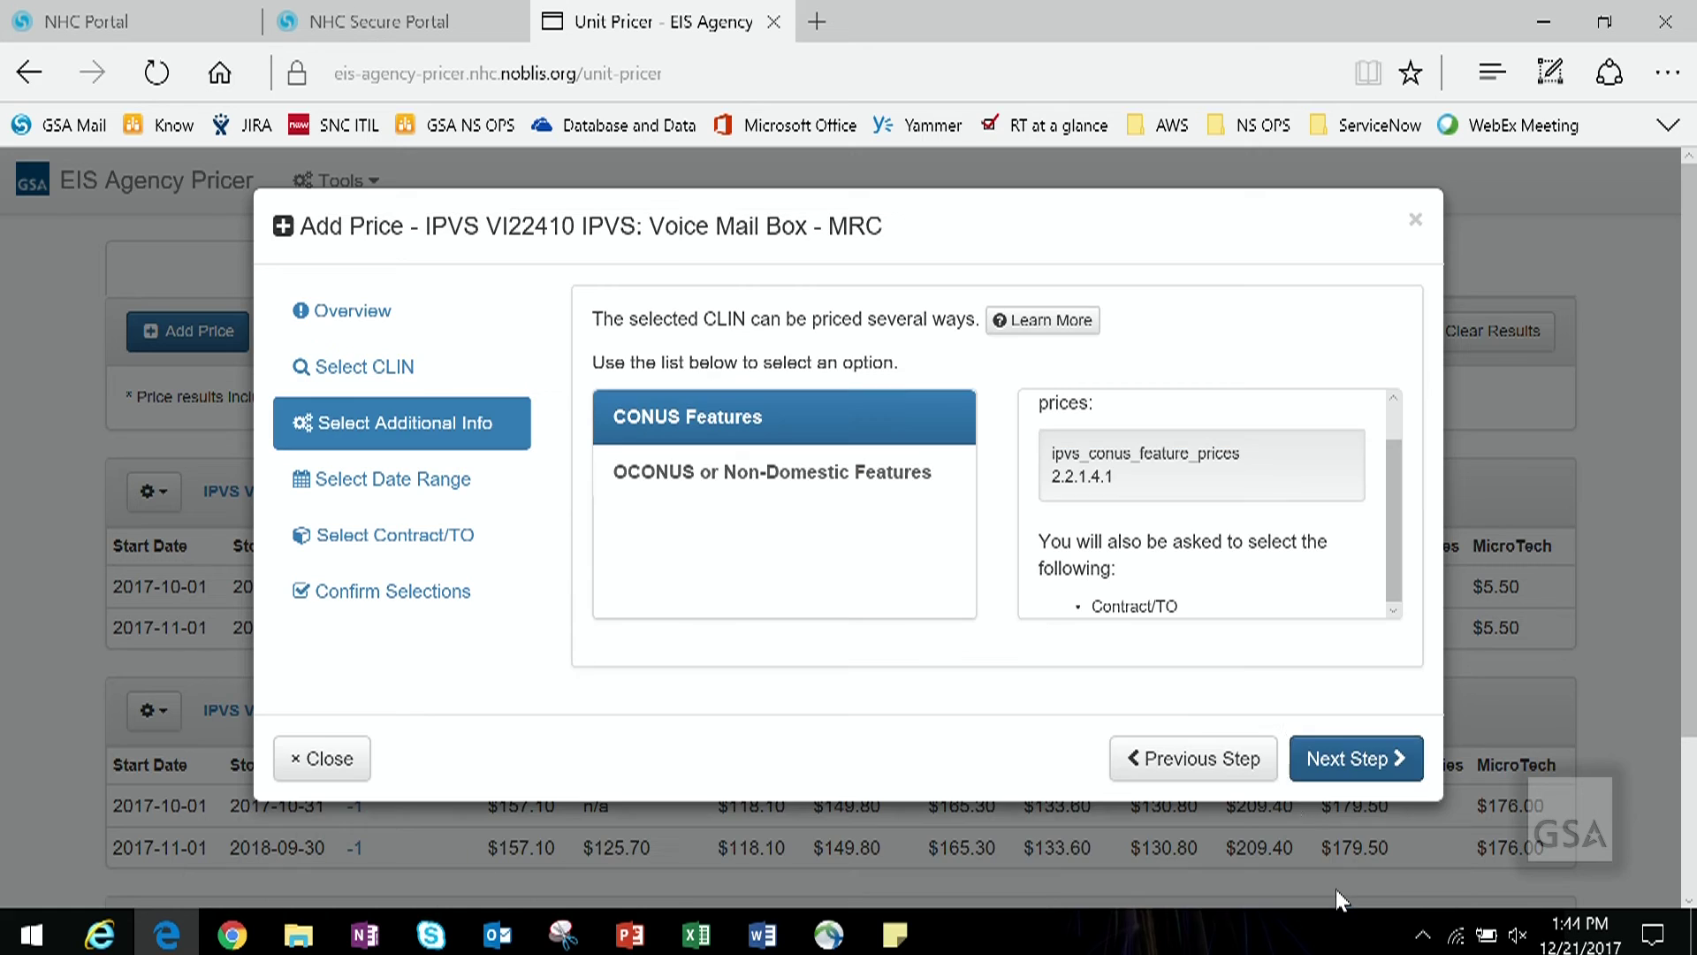
left_click(1337, 761)
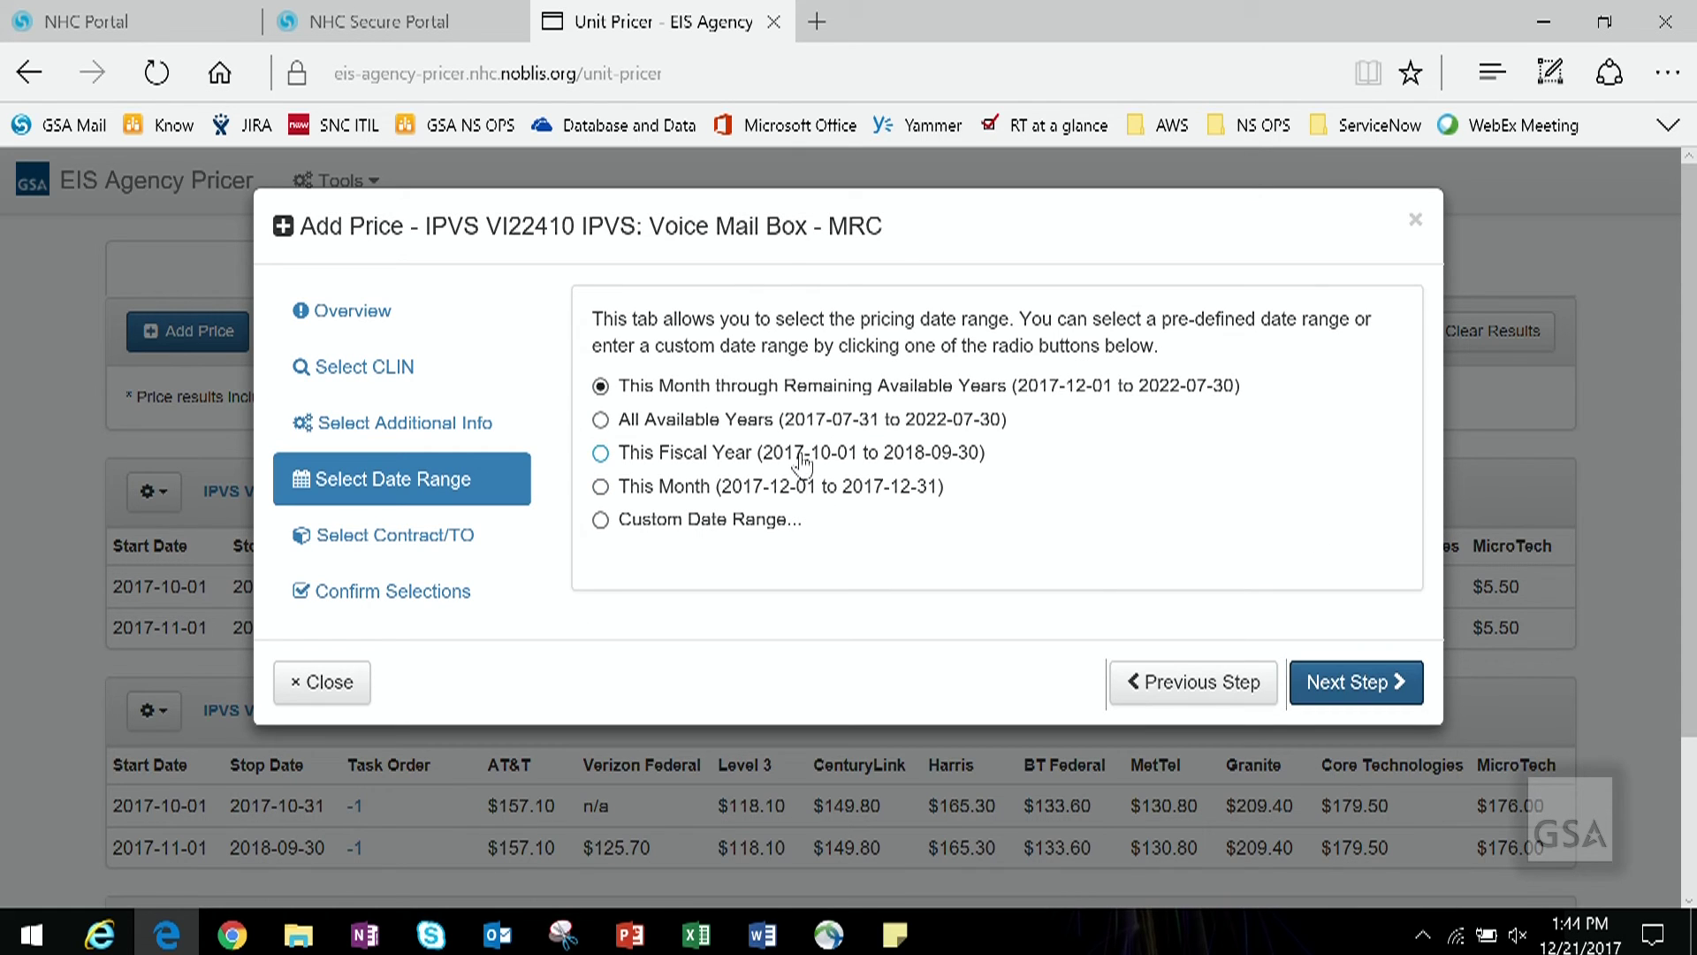
left_click(802, 459)
left_click(1319, 697)
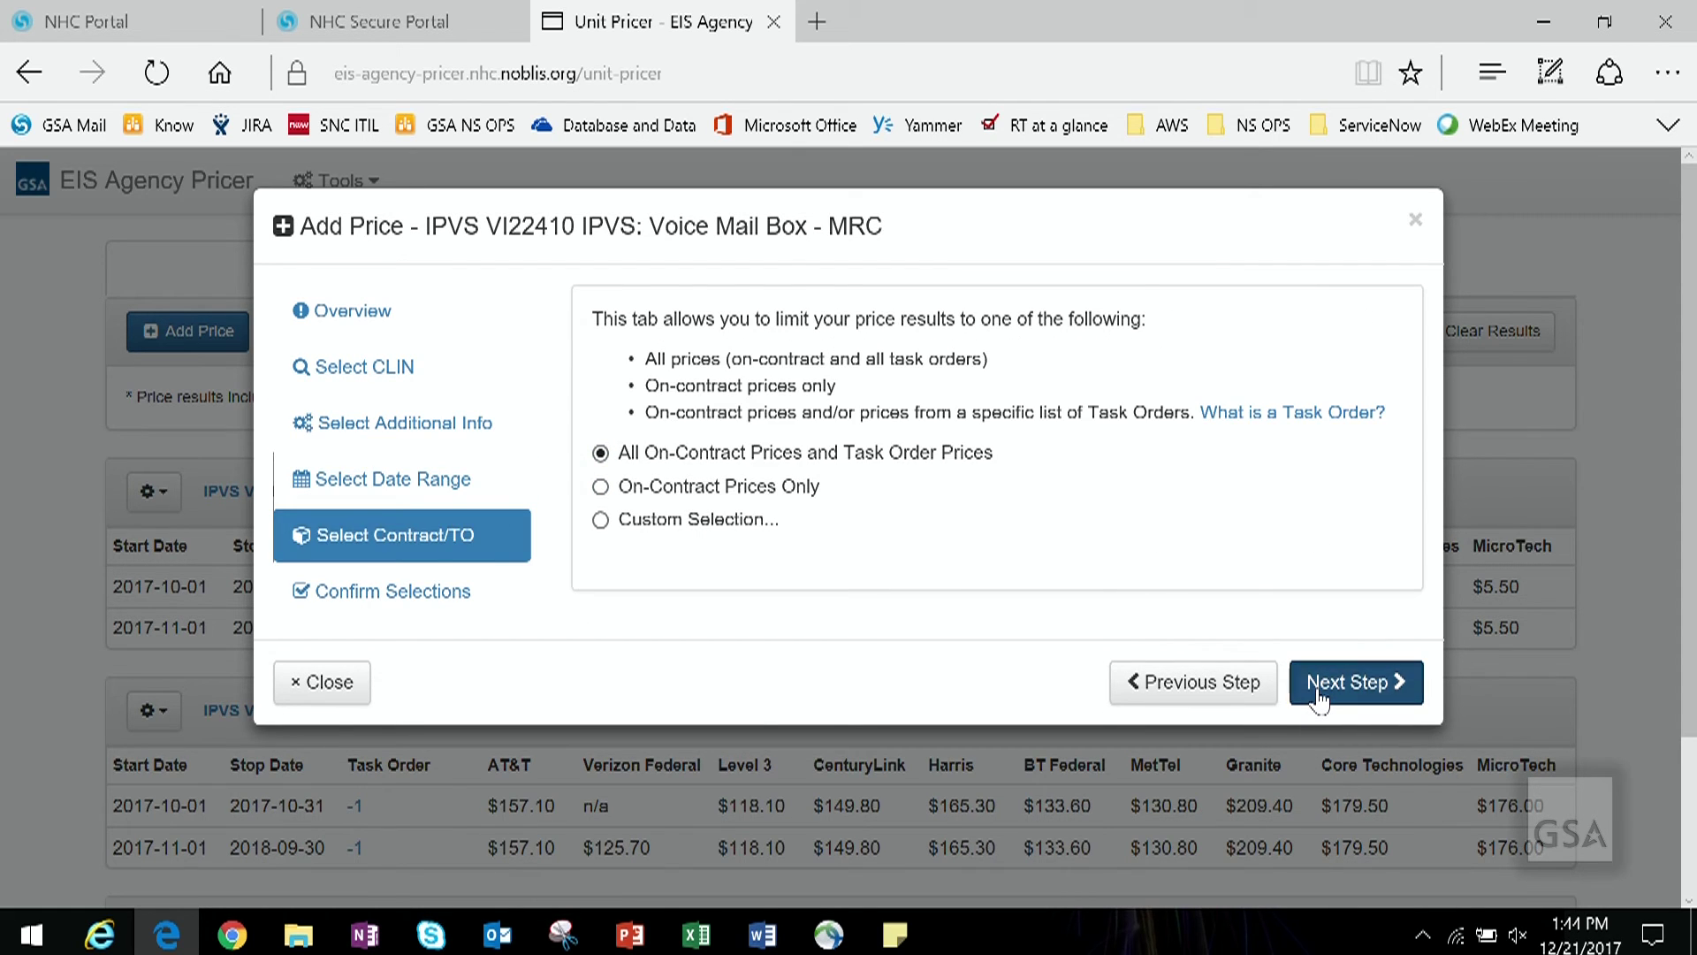
left_click(1319, 700)
left_click(1319, 699)
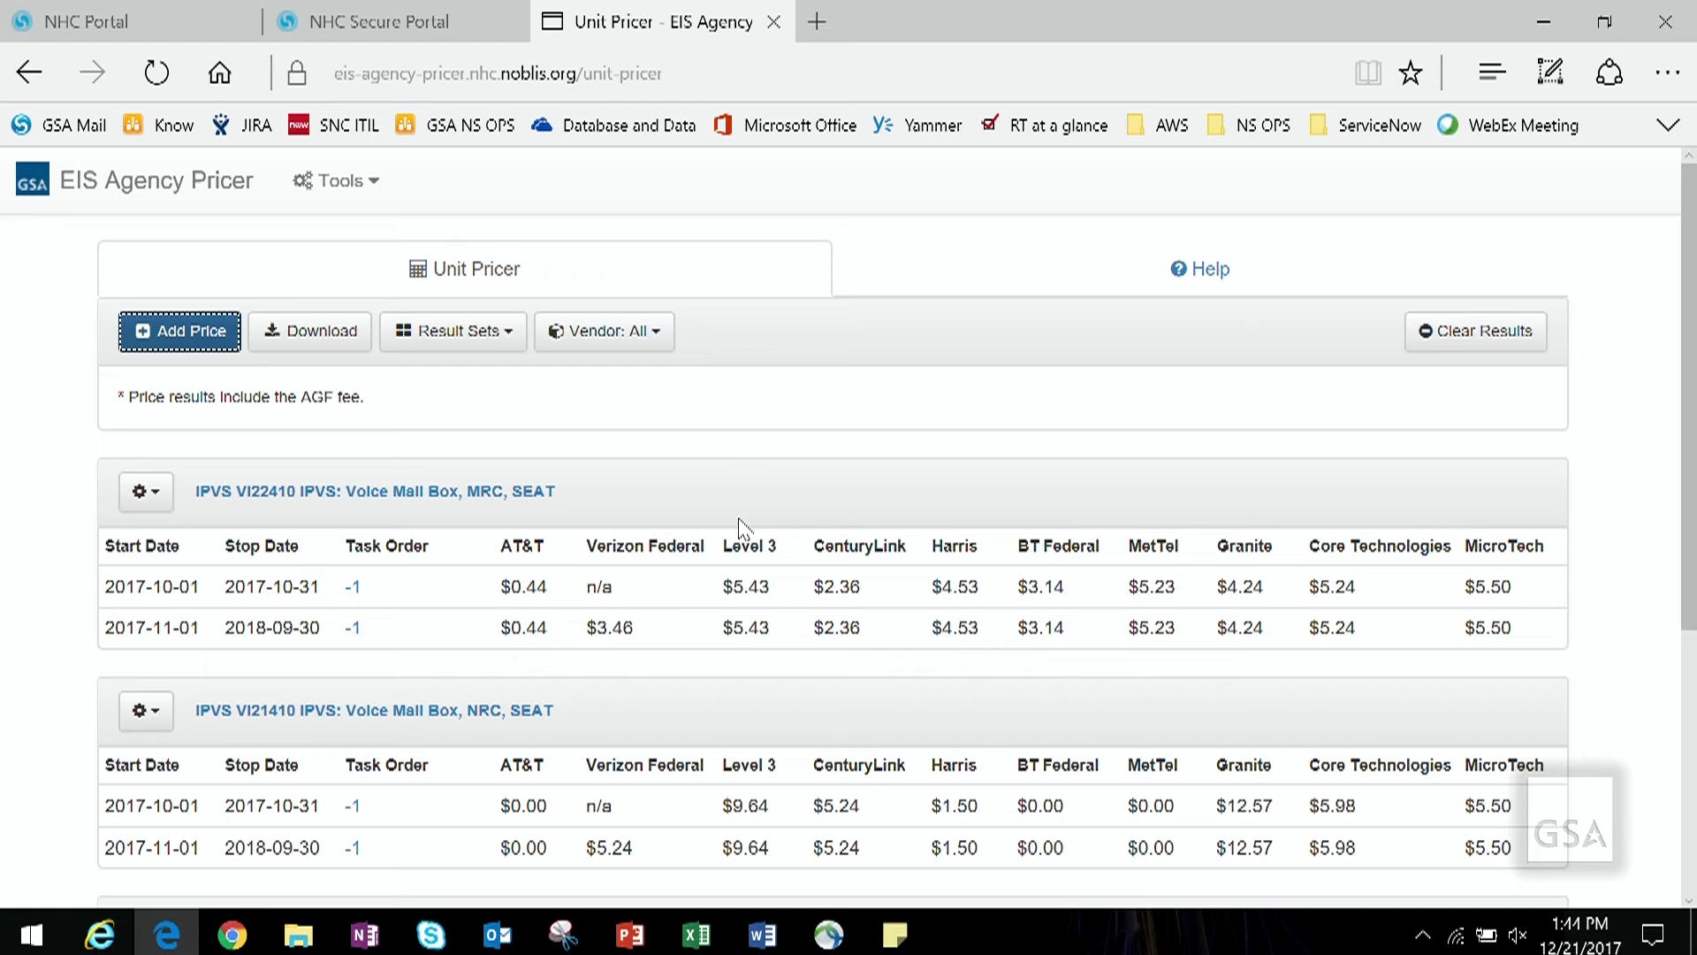
Step: View the VI22410 result's details, then dismiss them
left_click(442, 492)
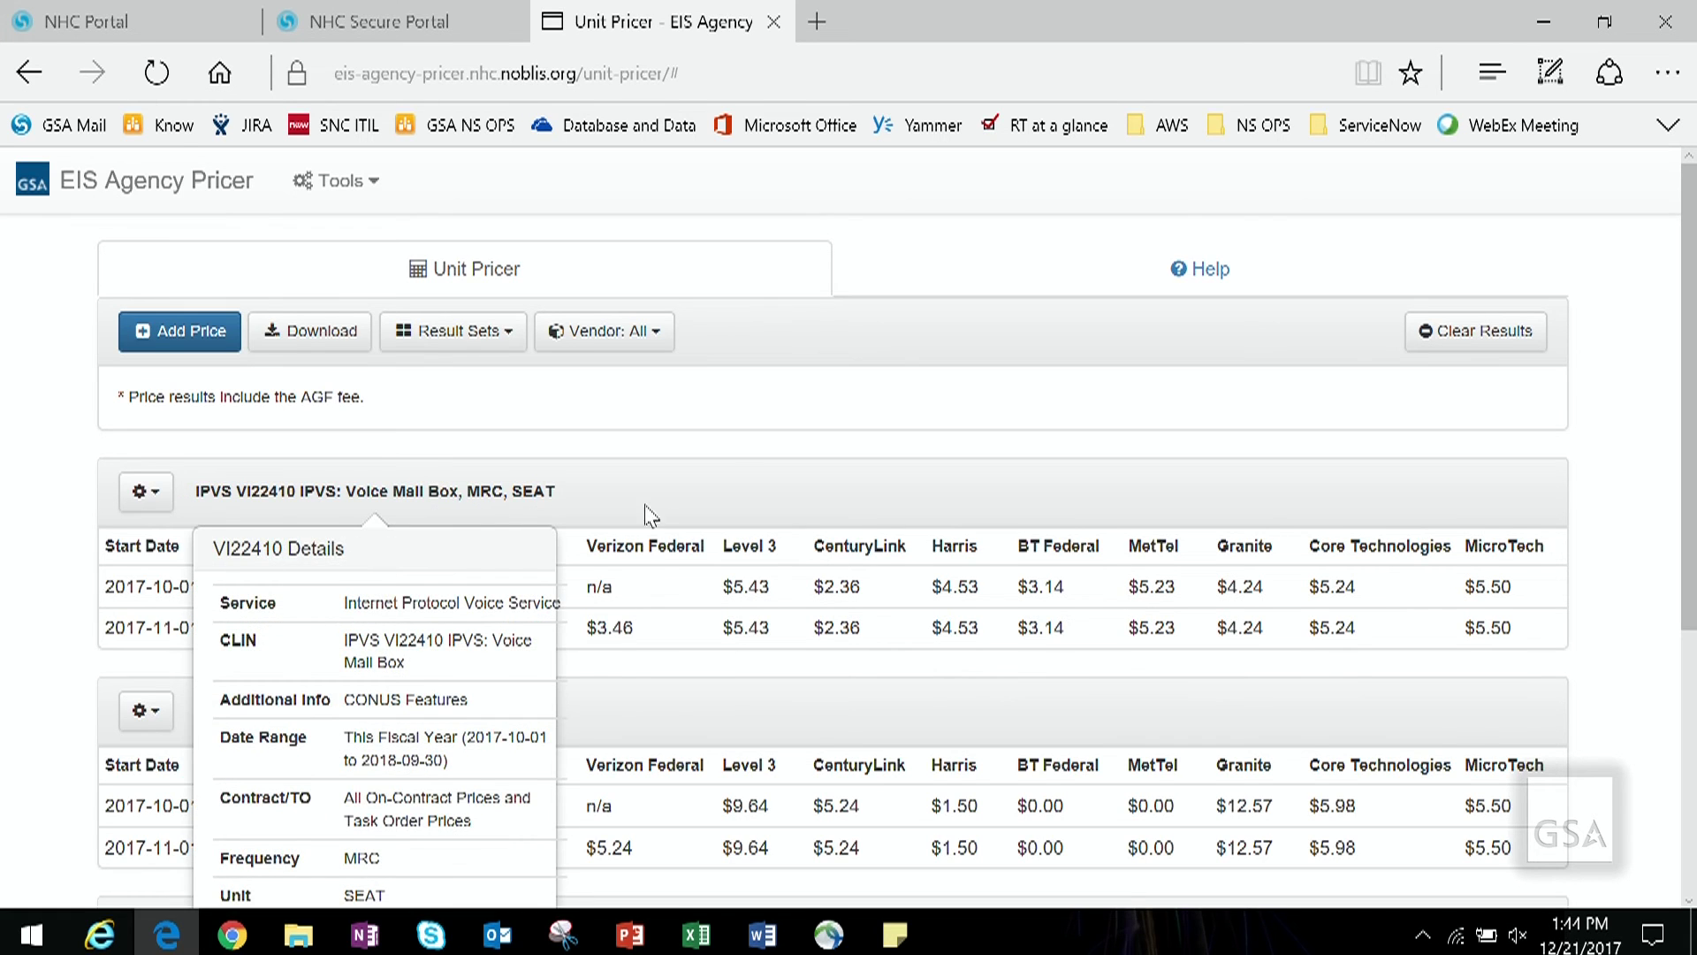
scroll(619, 530, "down", 3)
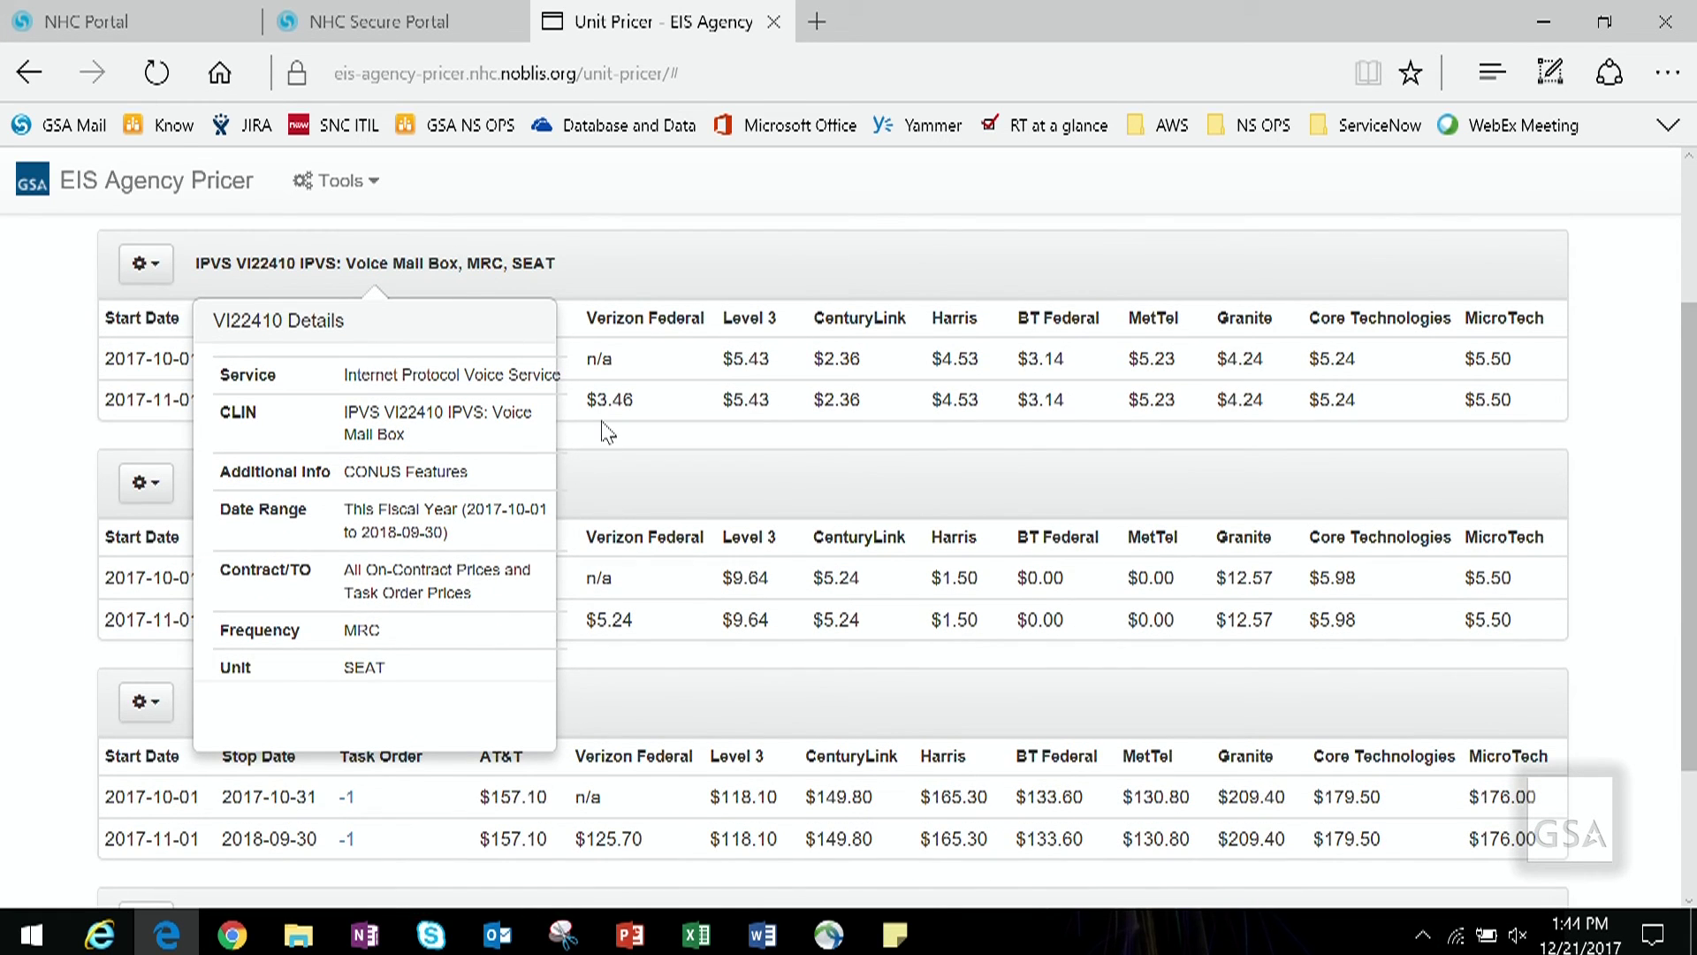
left_click(608, 261)
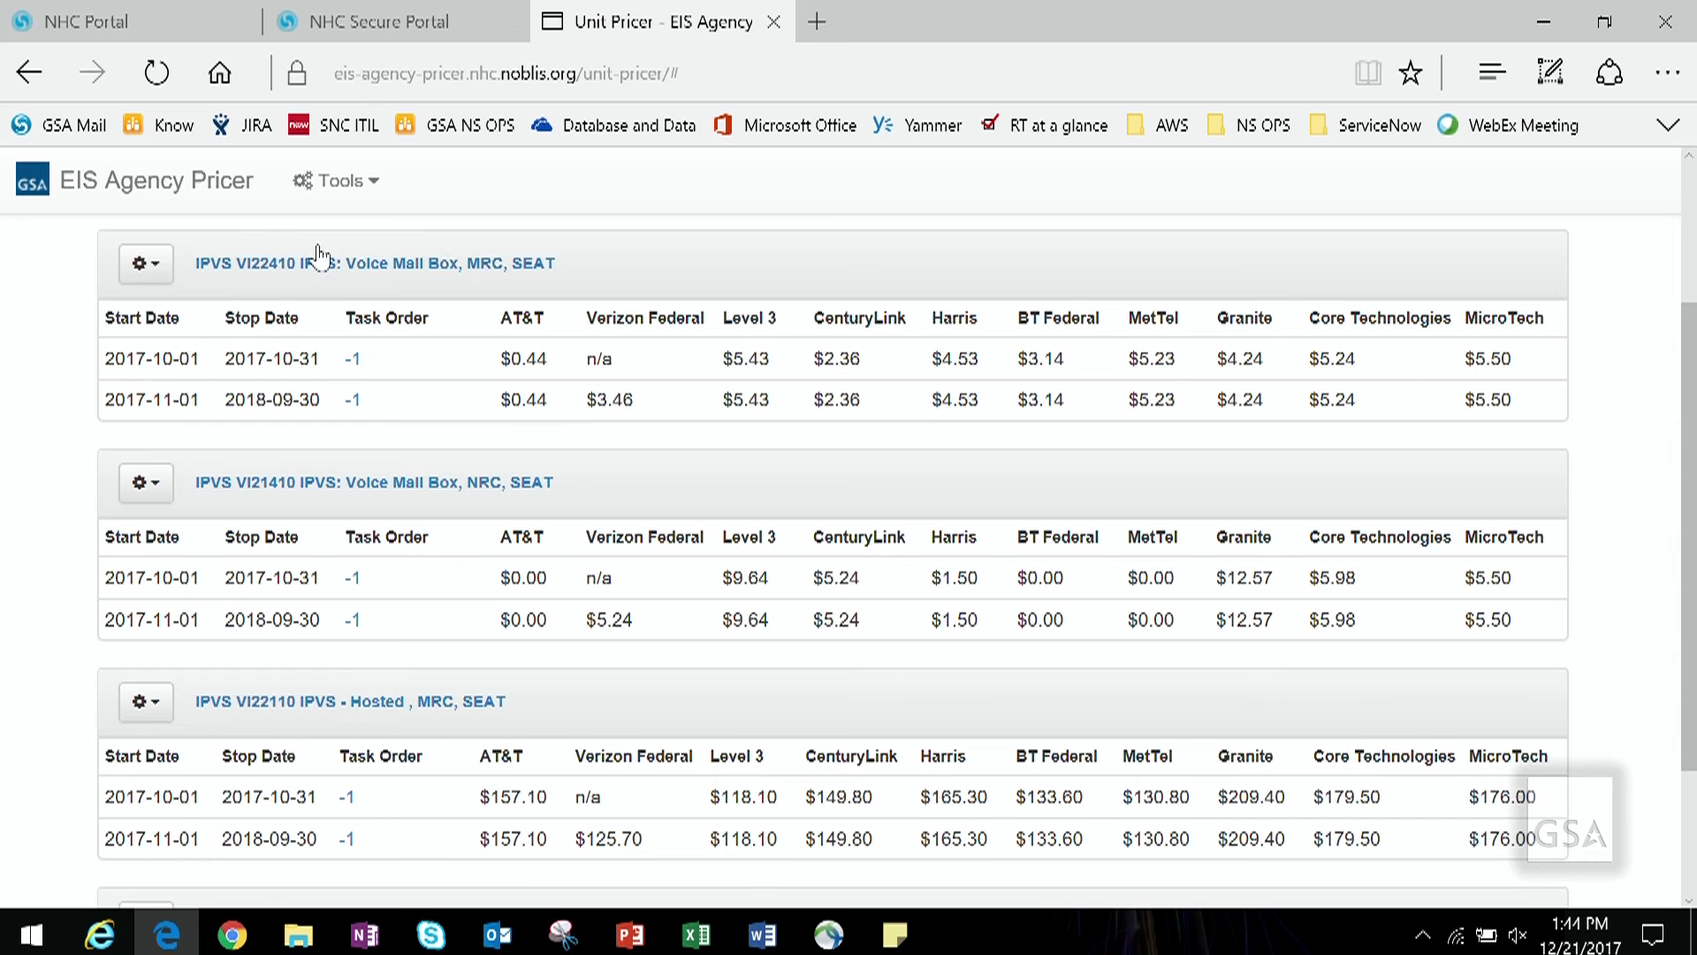
scroll(548, 433, "up", 3)
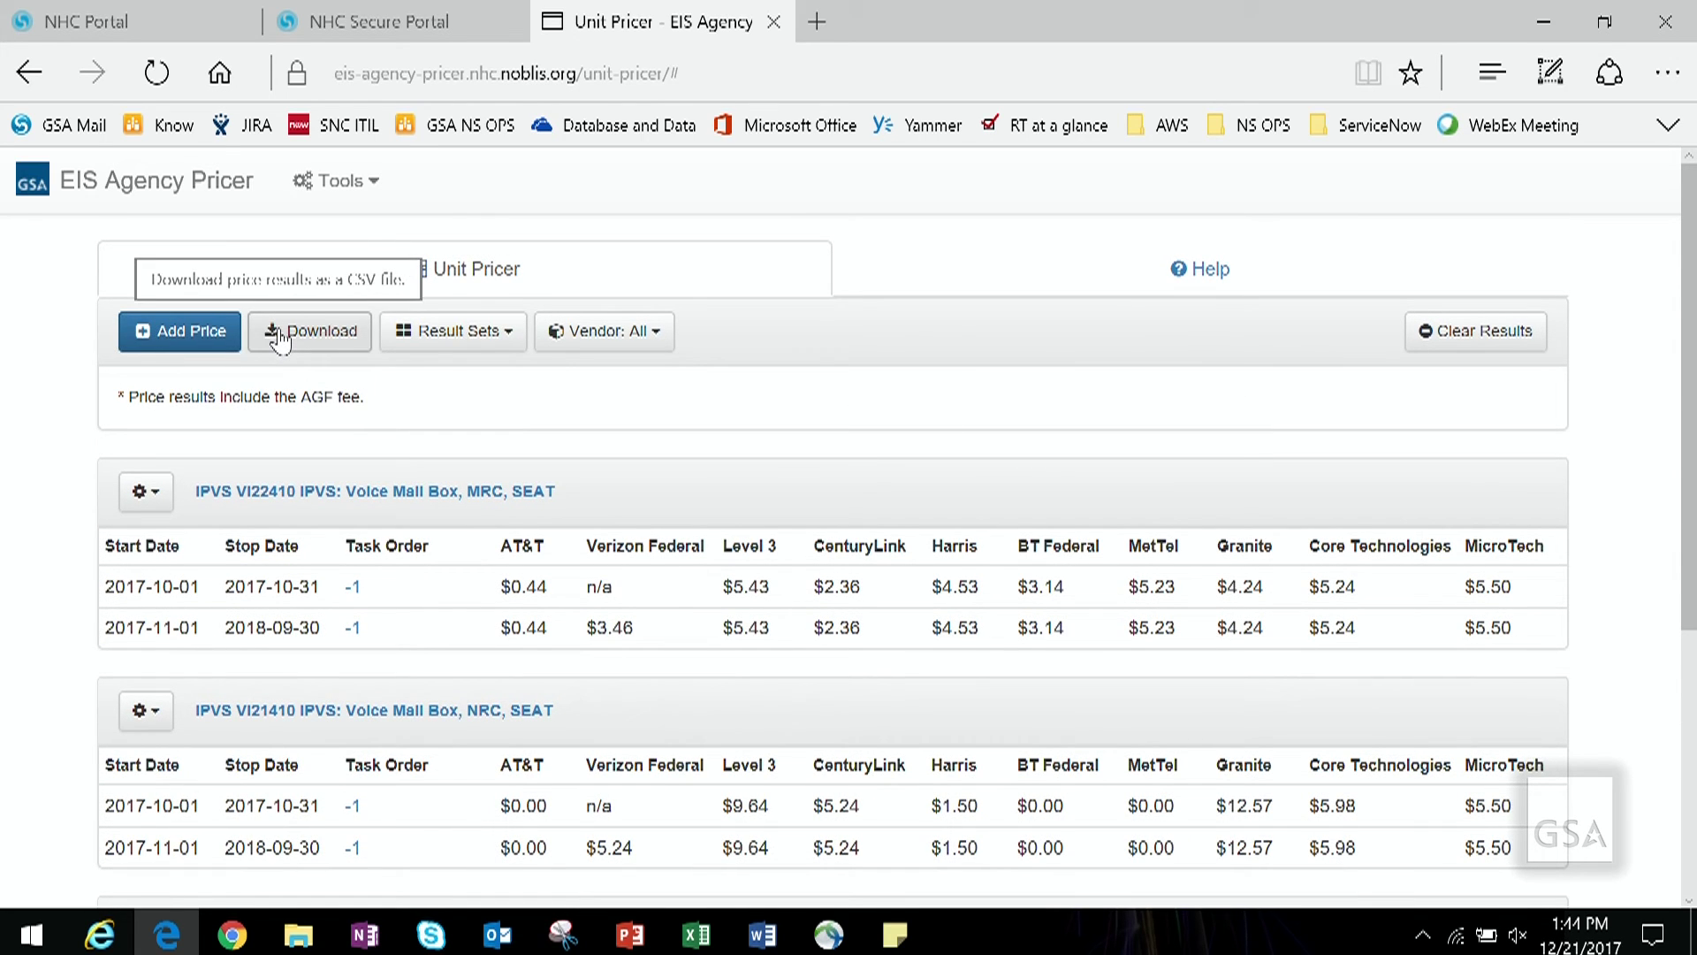
Step: Begin saving a result set named 'test', cancel it, and reopen Result Sets
left_click(460, 332)
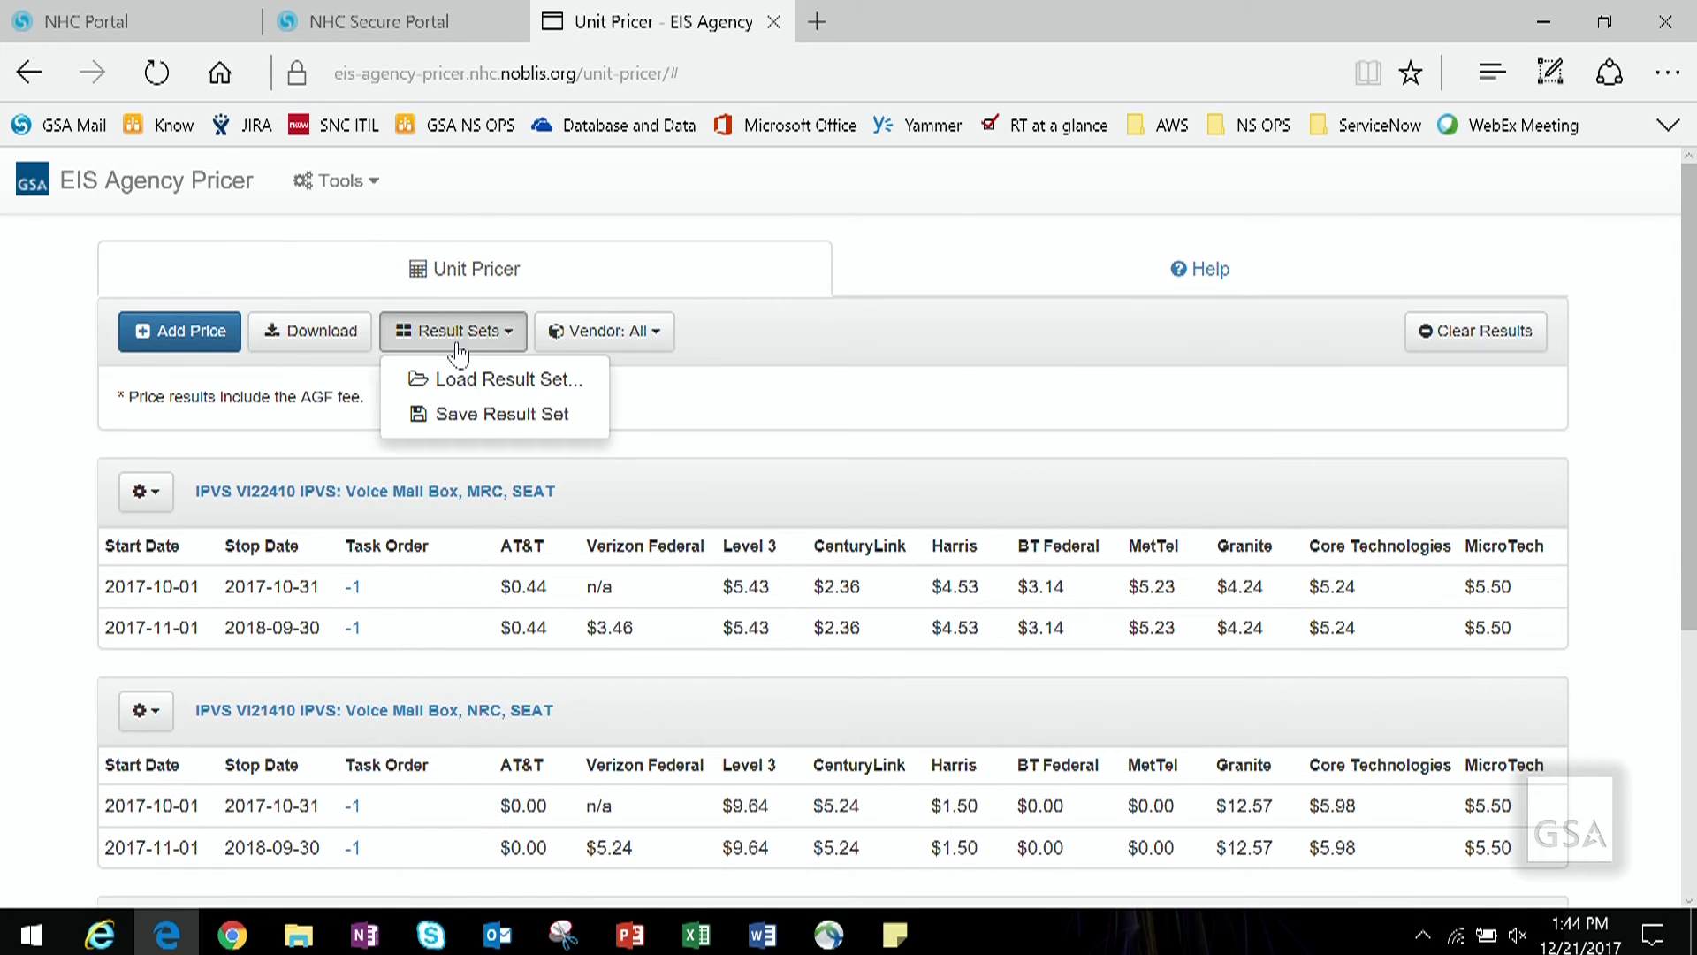
left_click(471, 417)
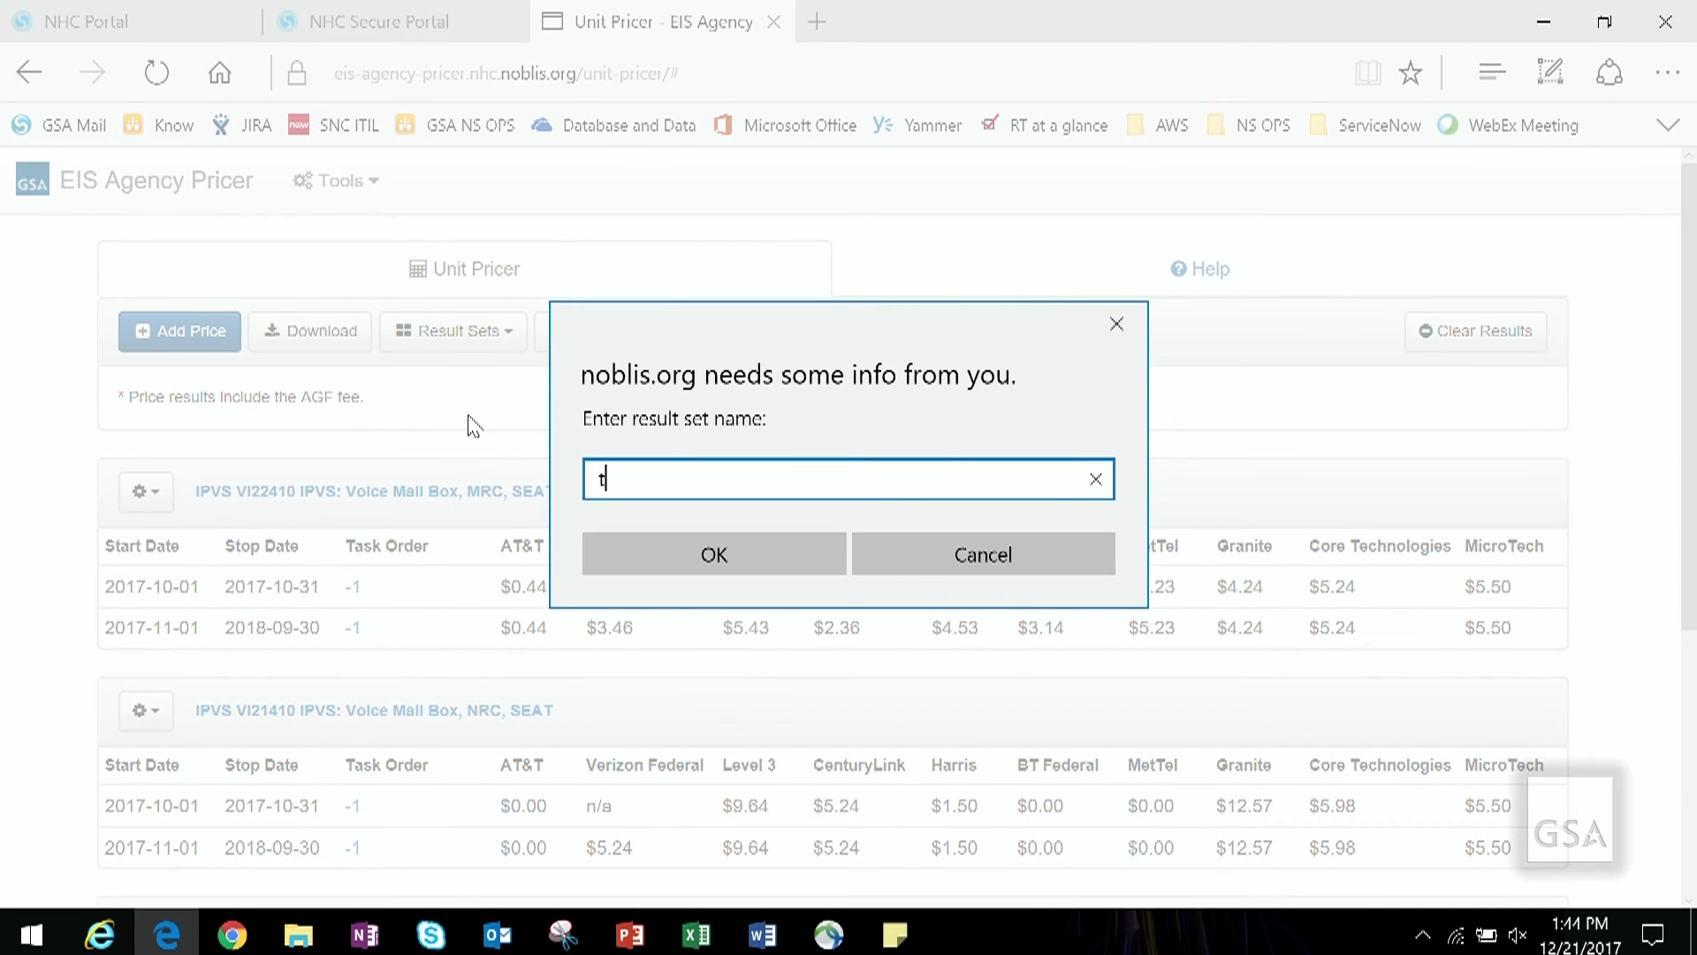
type("test")
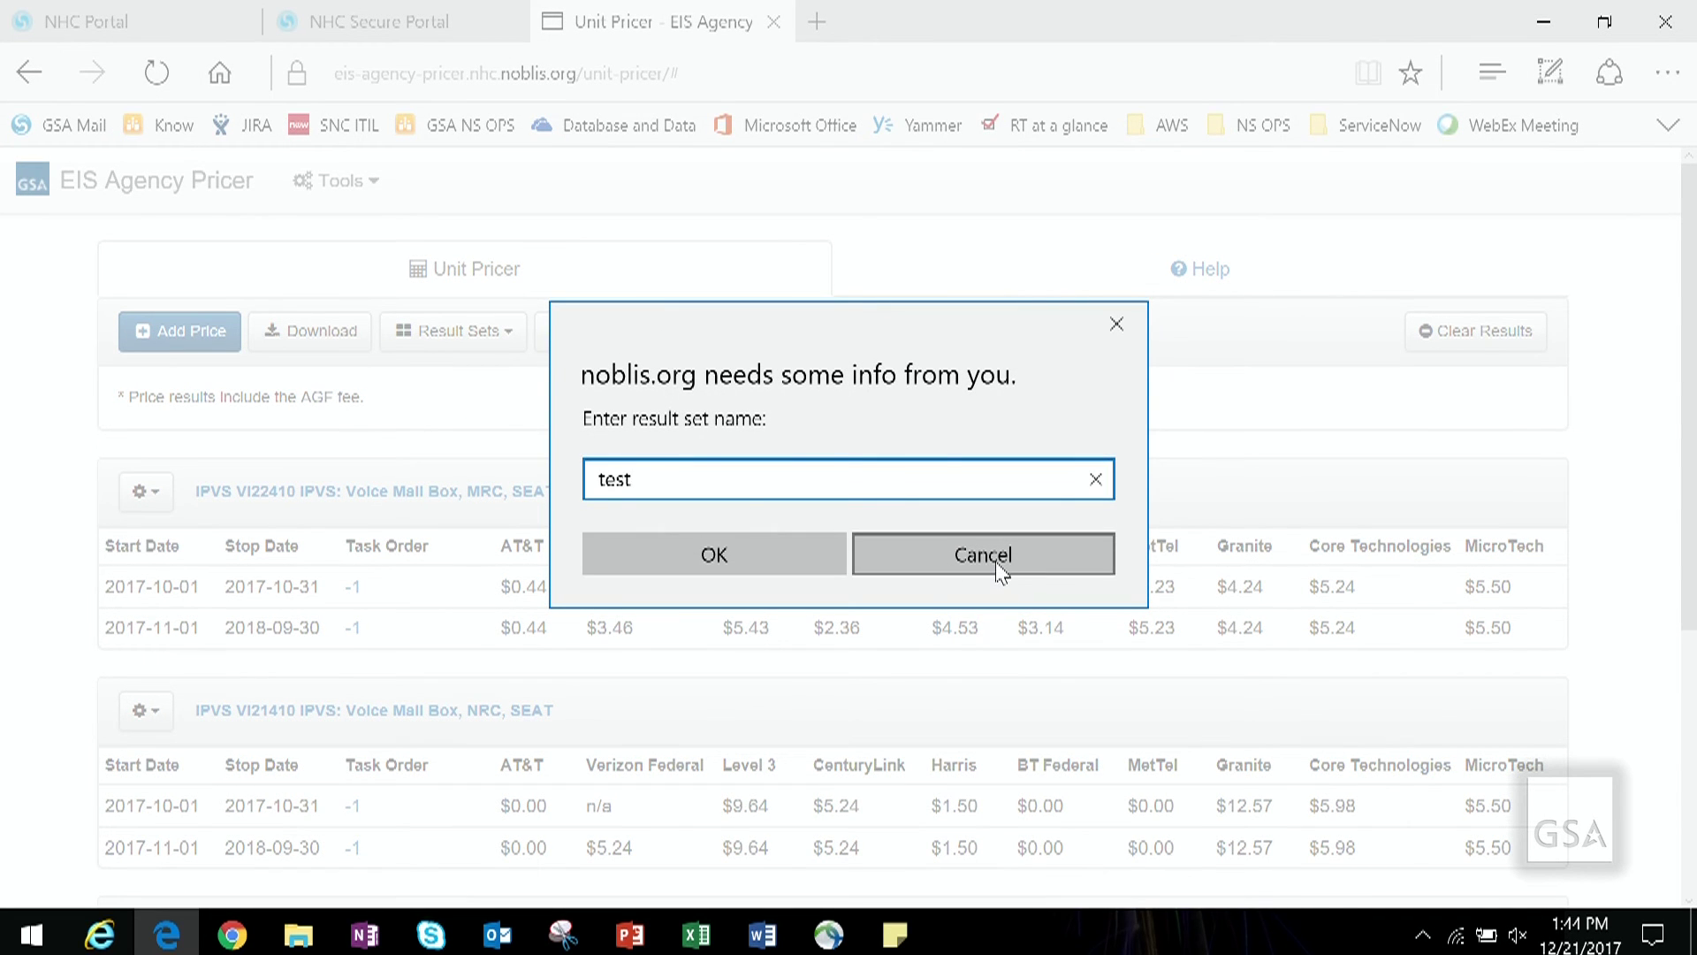
left_click(996, 561)
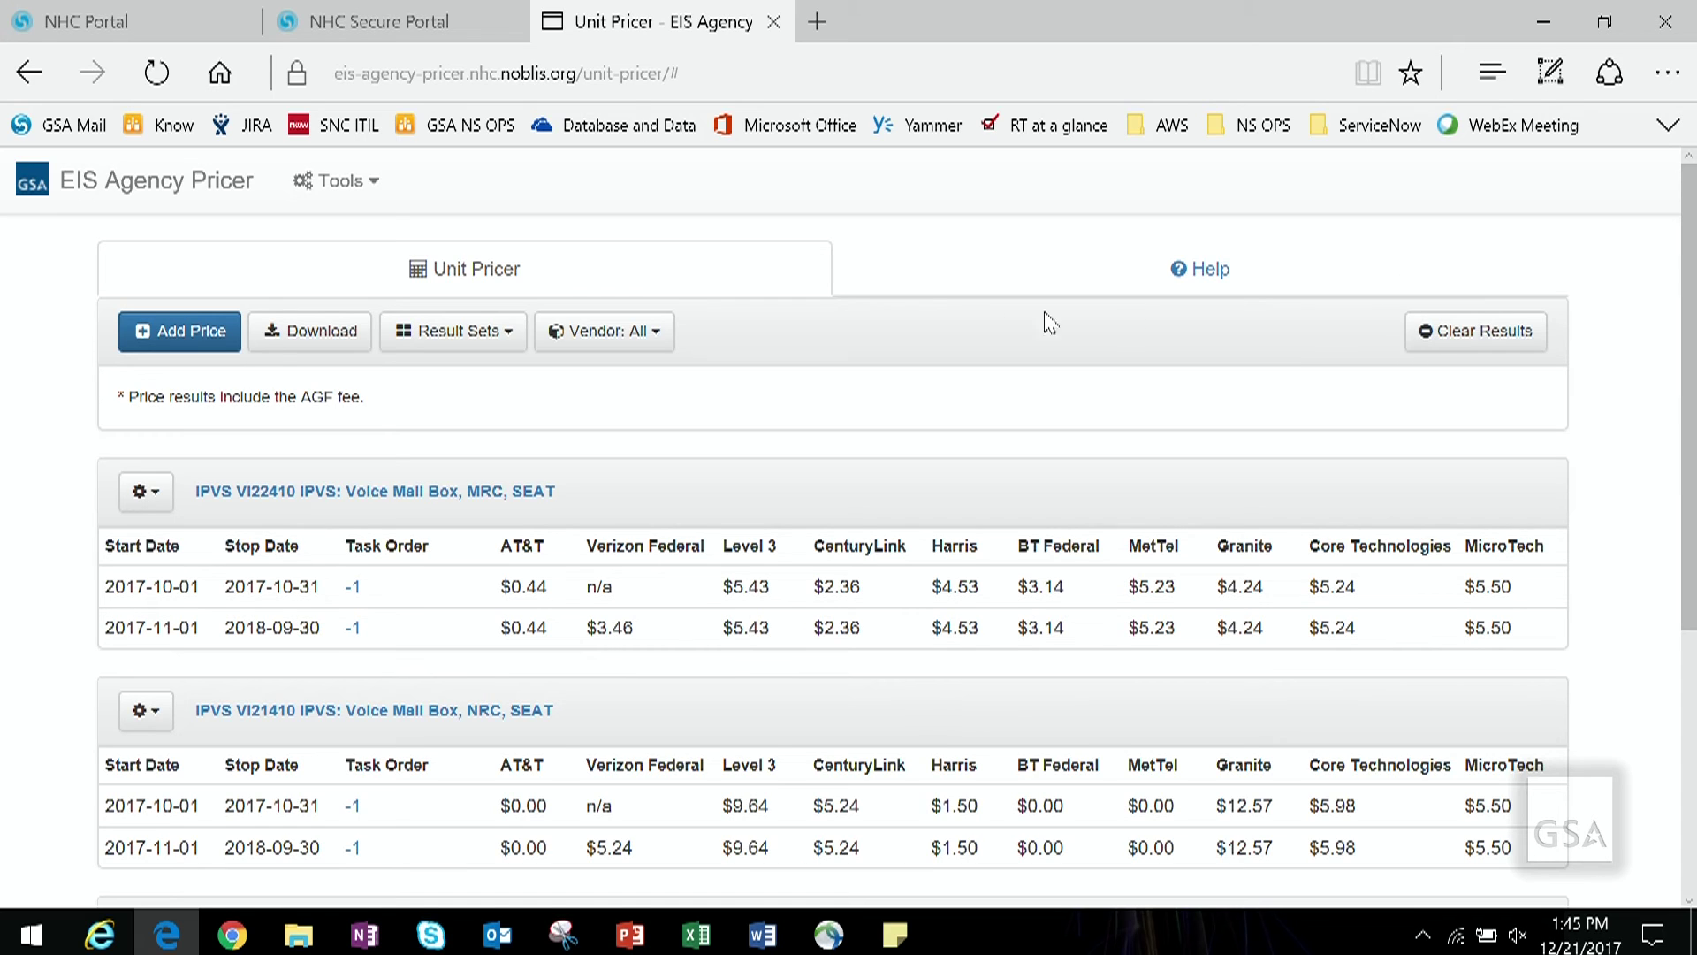
left_click(520, 340)
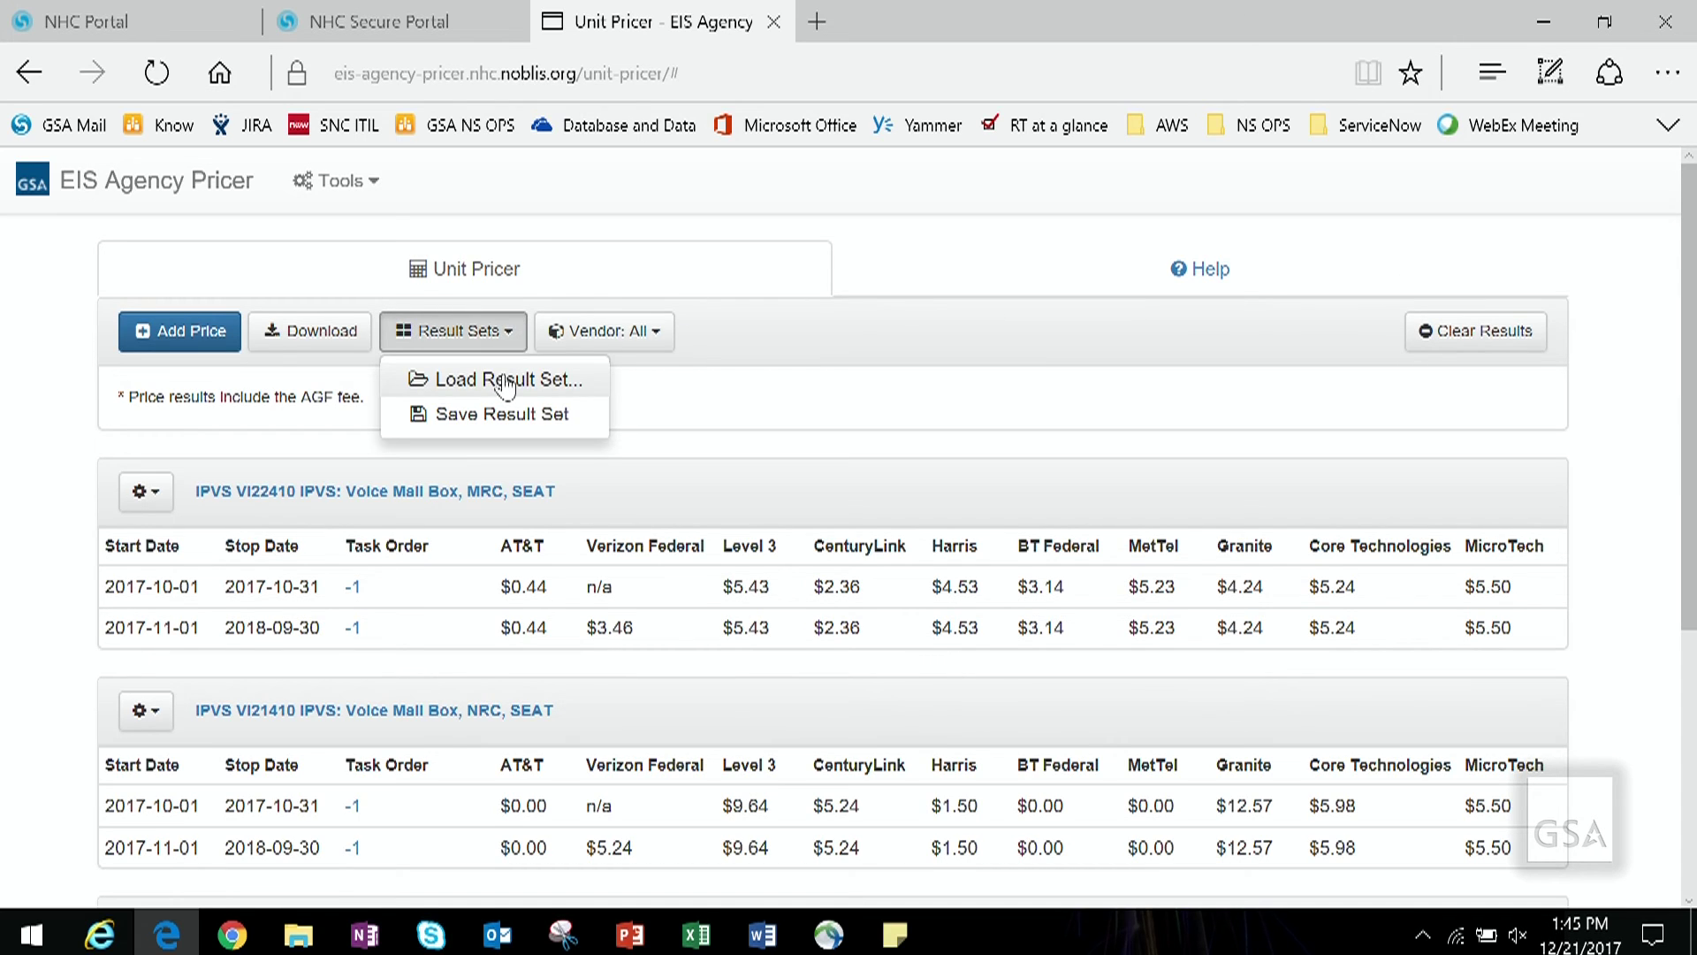
Step: Filter vendor prices to AT&T and Level 3, then open the VI21110 Hosted result's actions
left_click(928, 401)
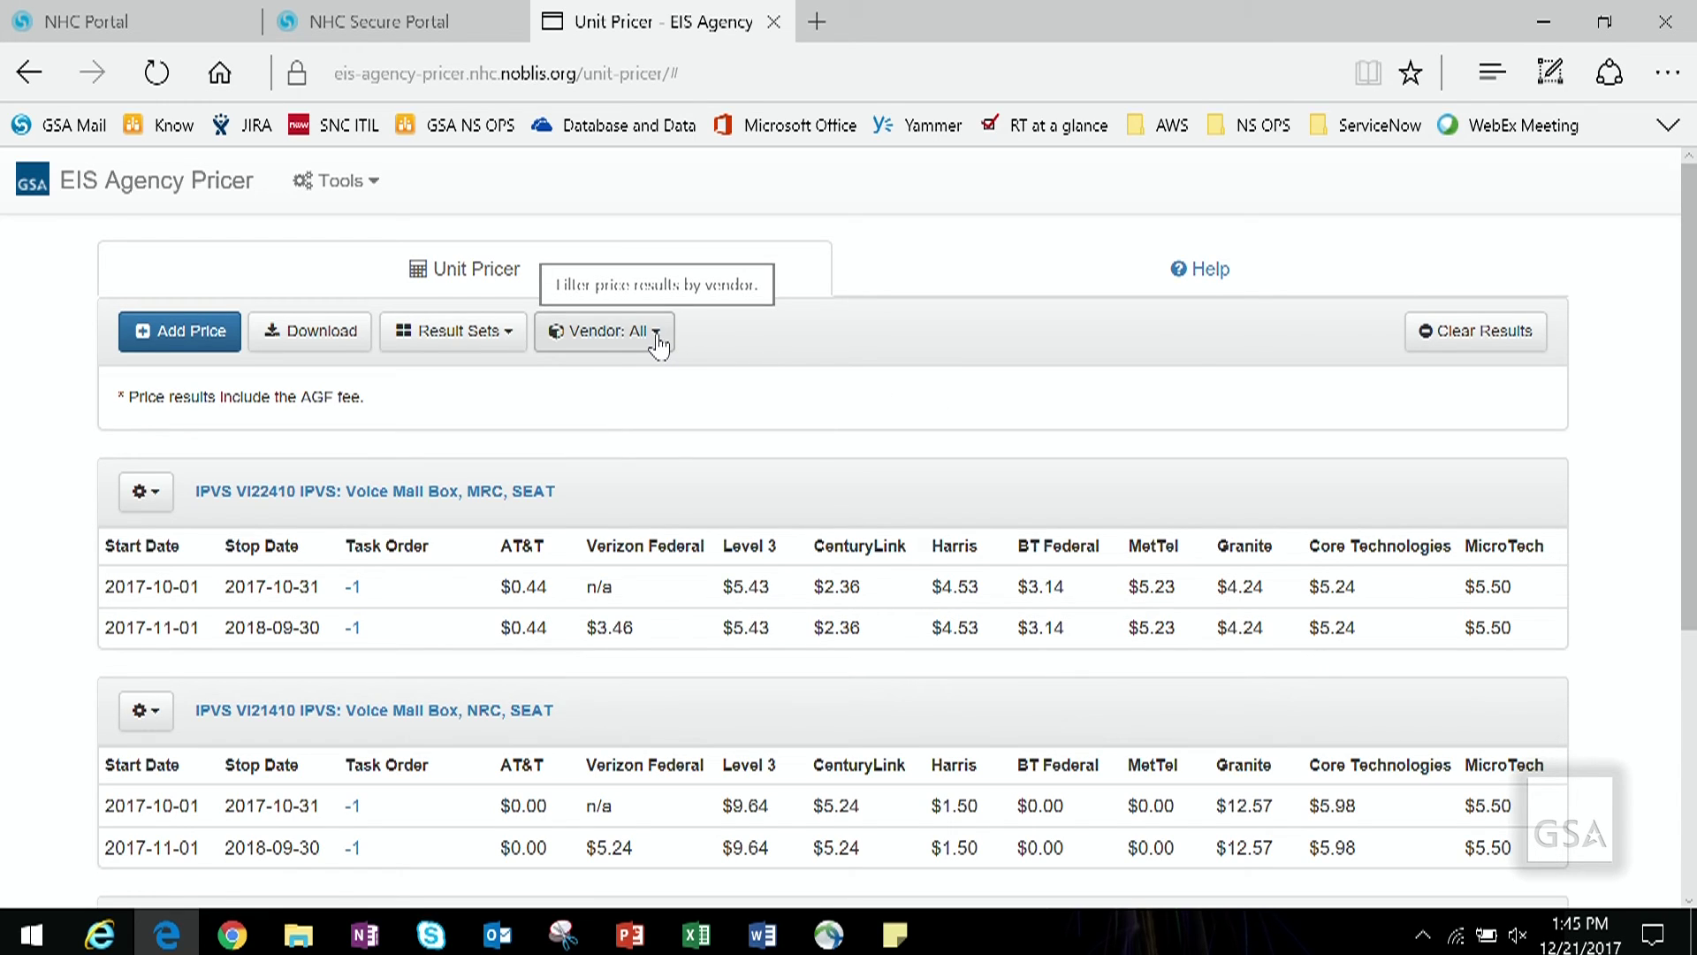
left_click(657, 341)
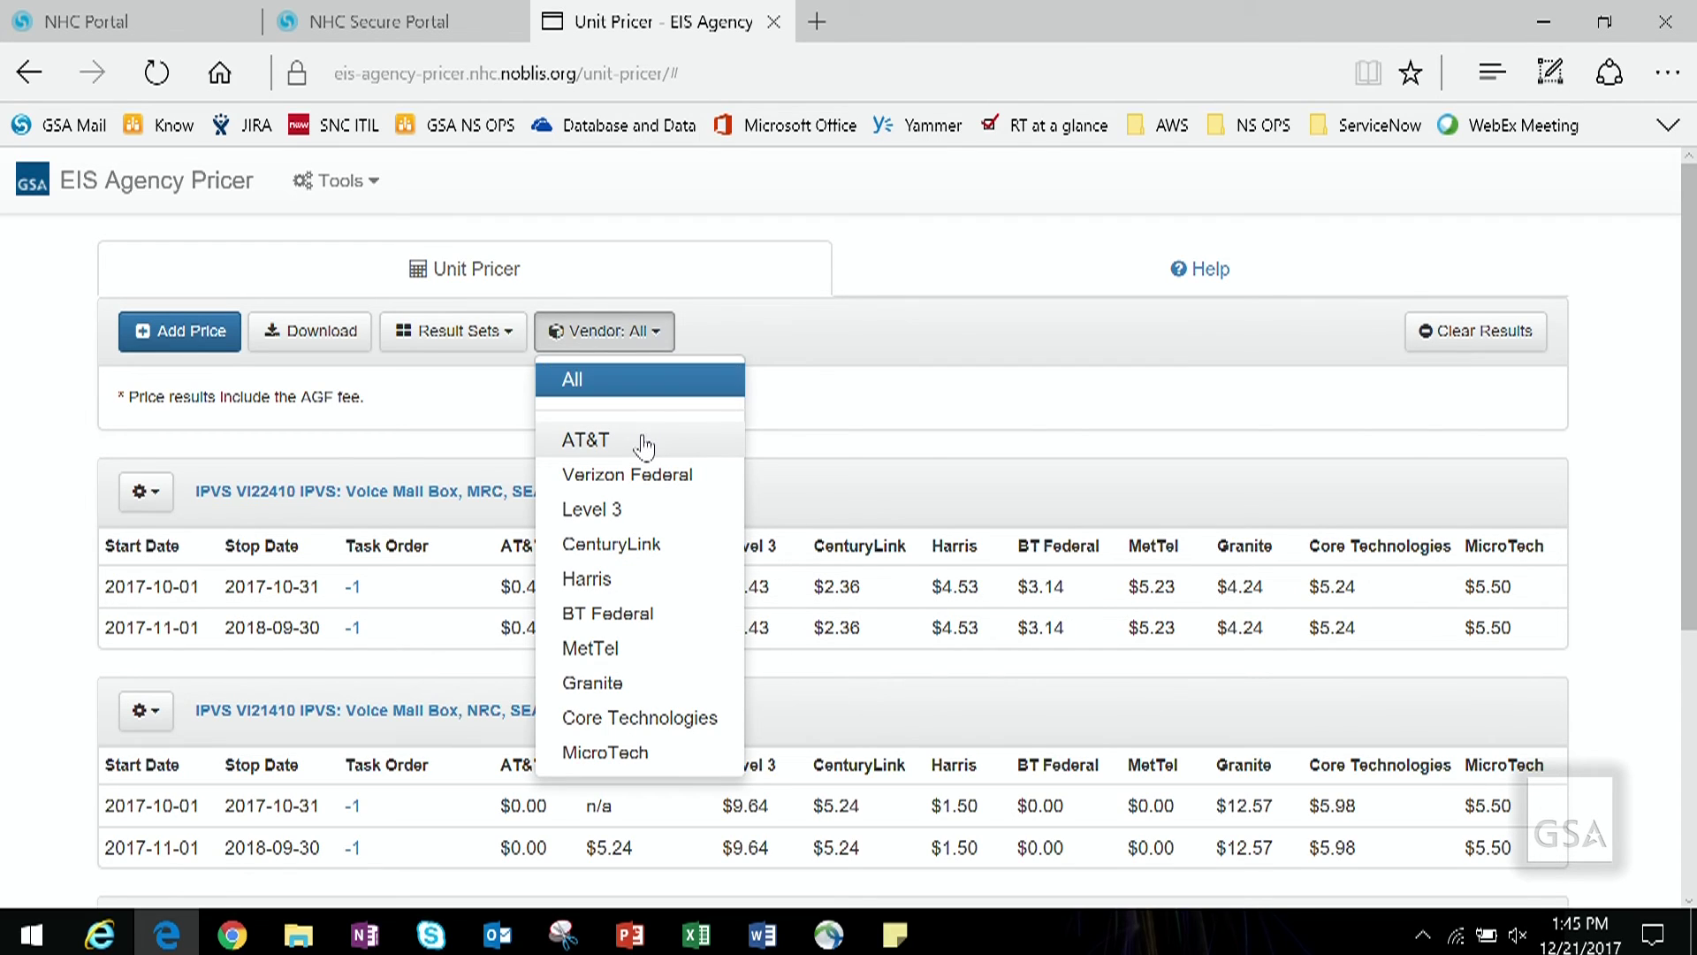
left_click(644, 442)
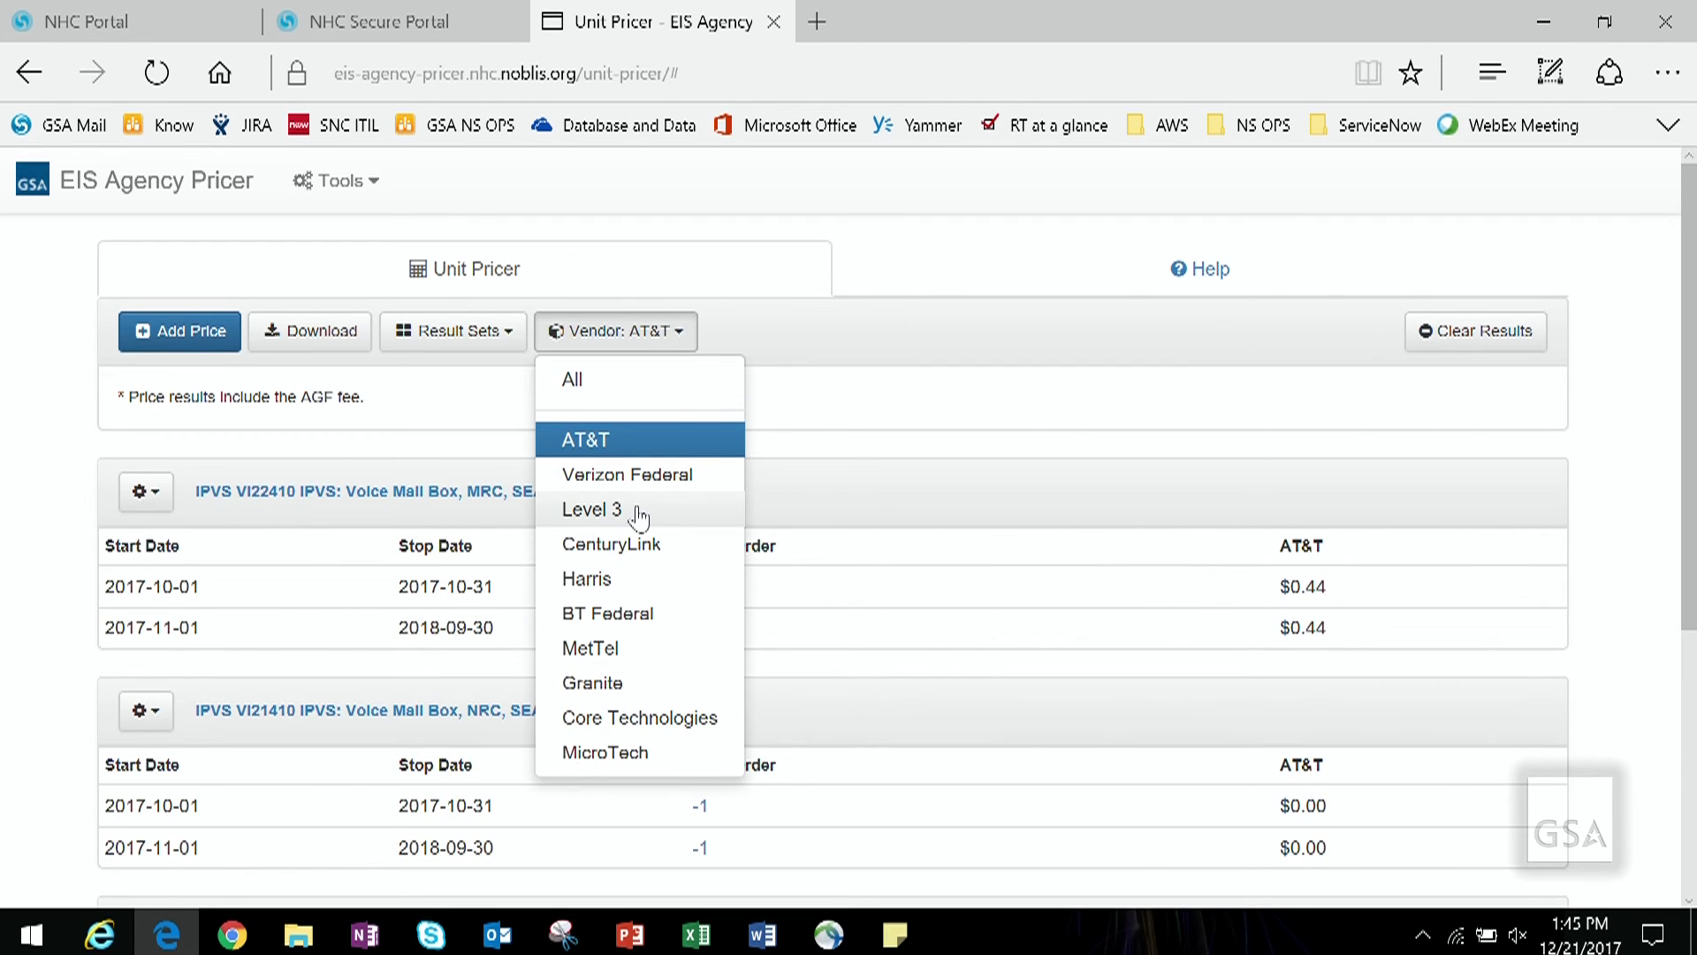
left_click(639, 517)
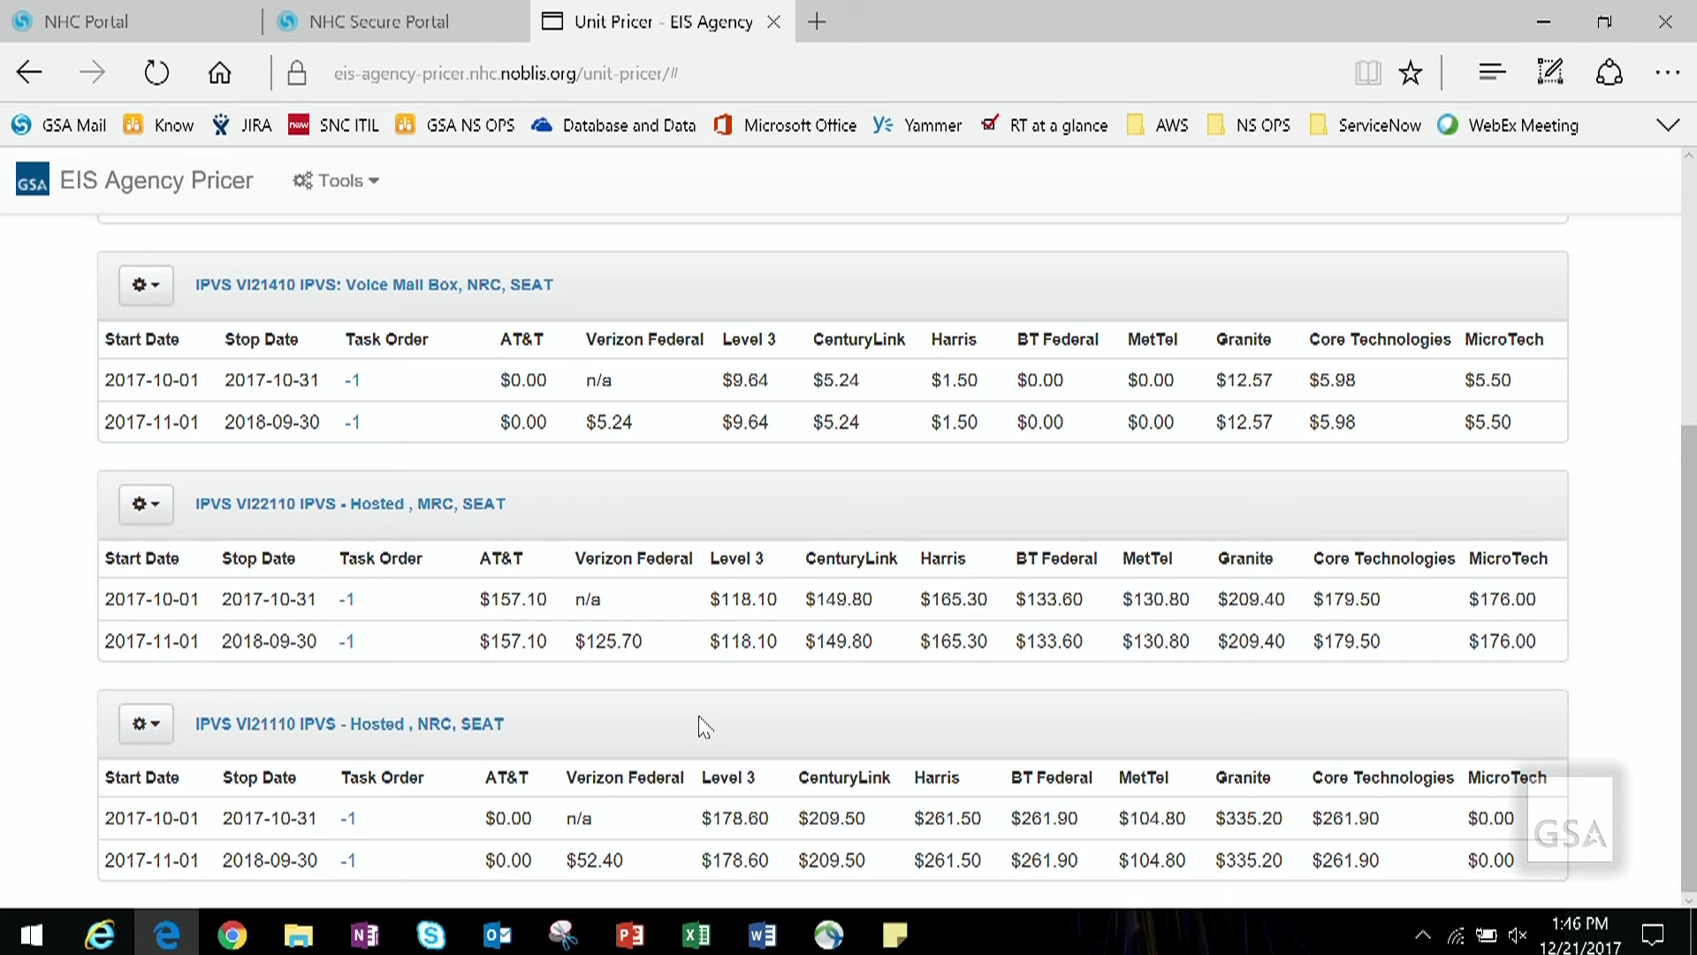
left_click(145, 725)
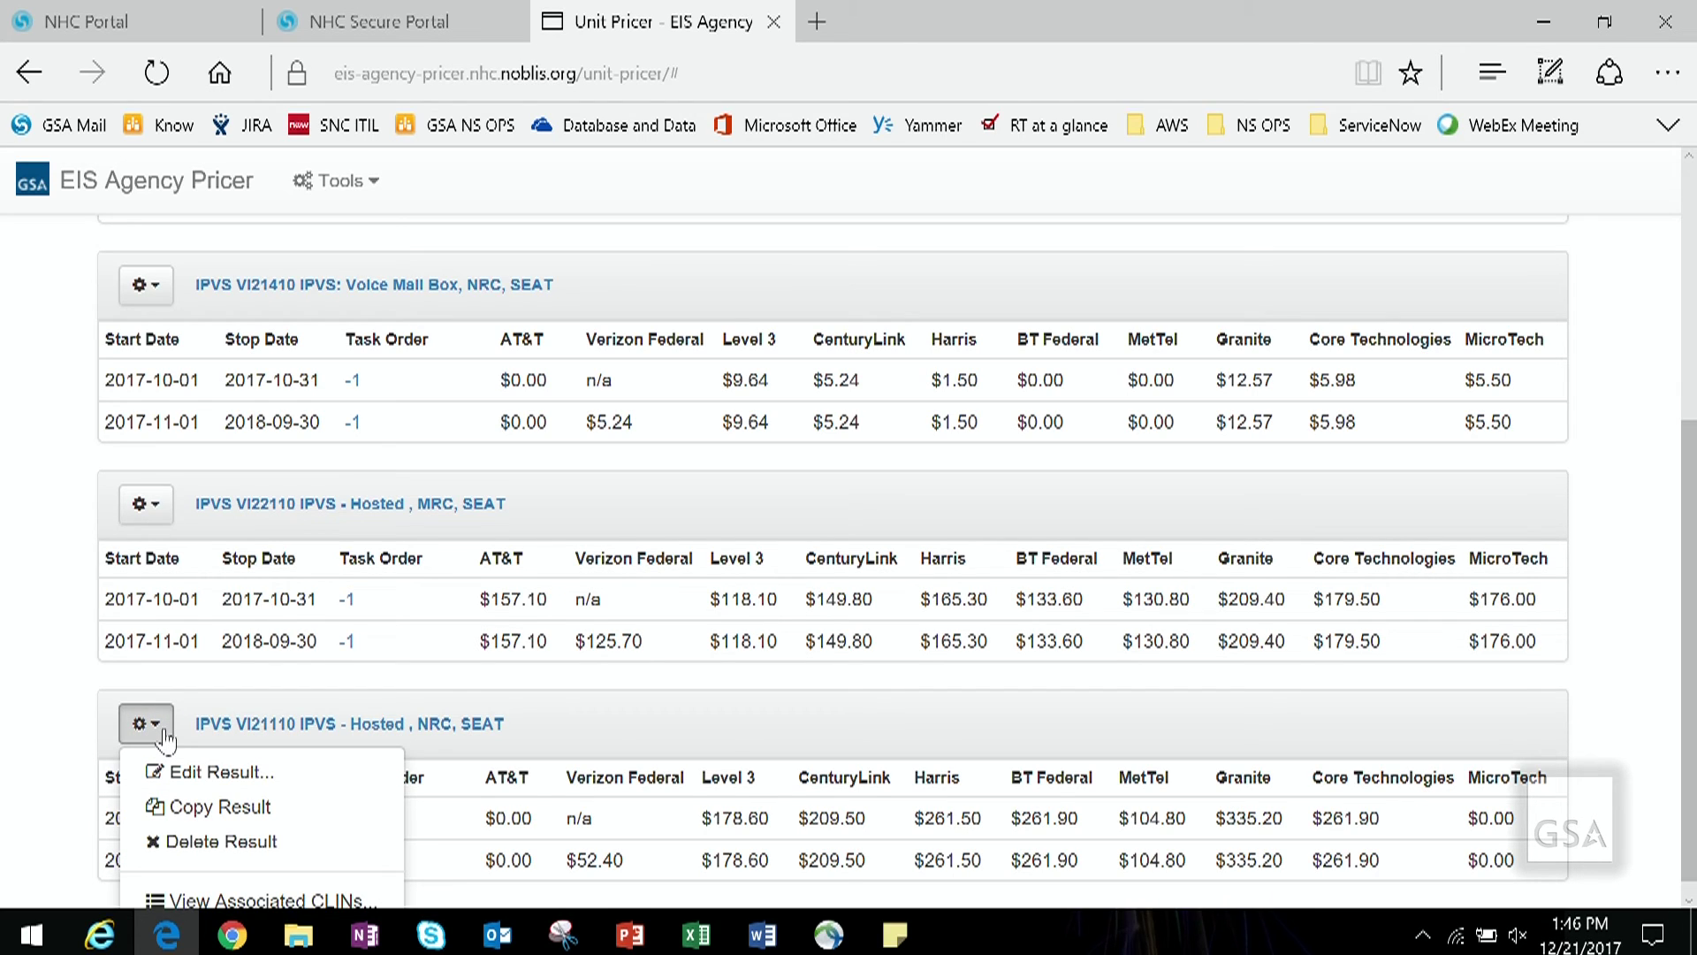
Step: Change the VI21110 Hosted quantity from 10 to 20 seats and re-run the pricing
left_click(206, 775)
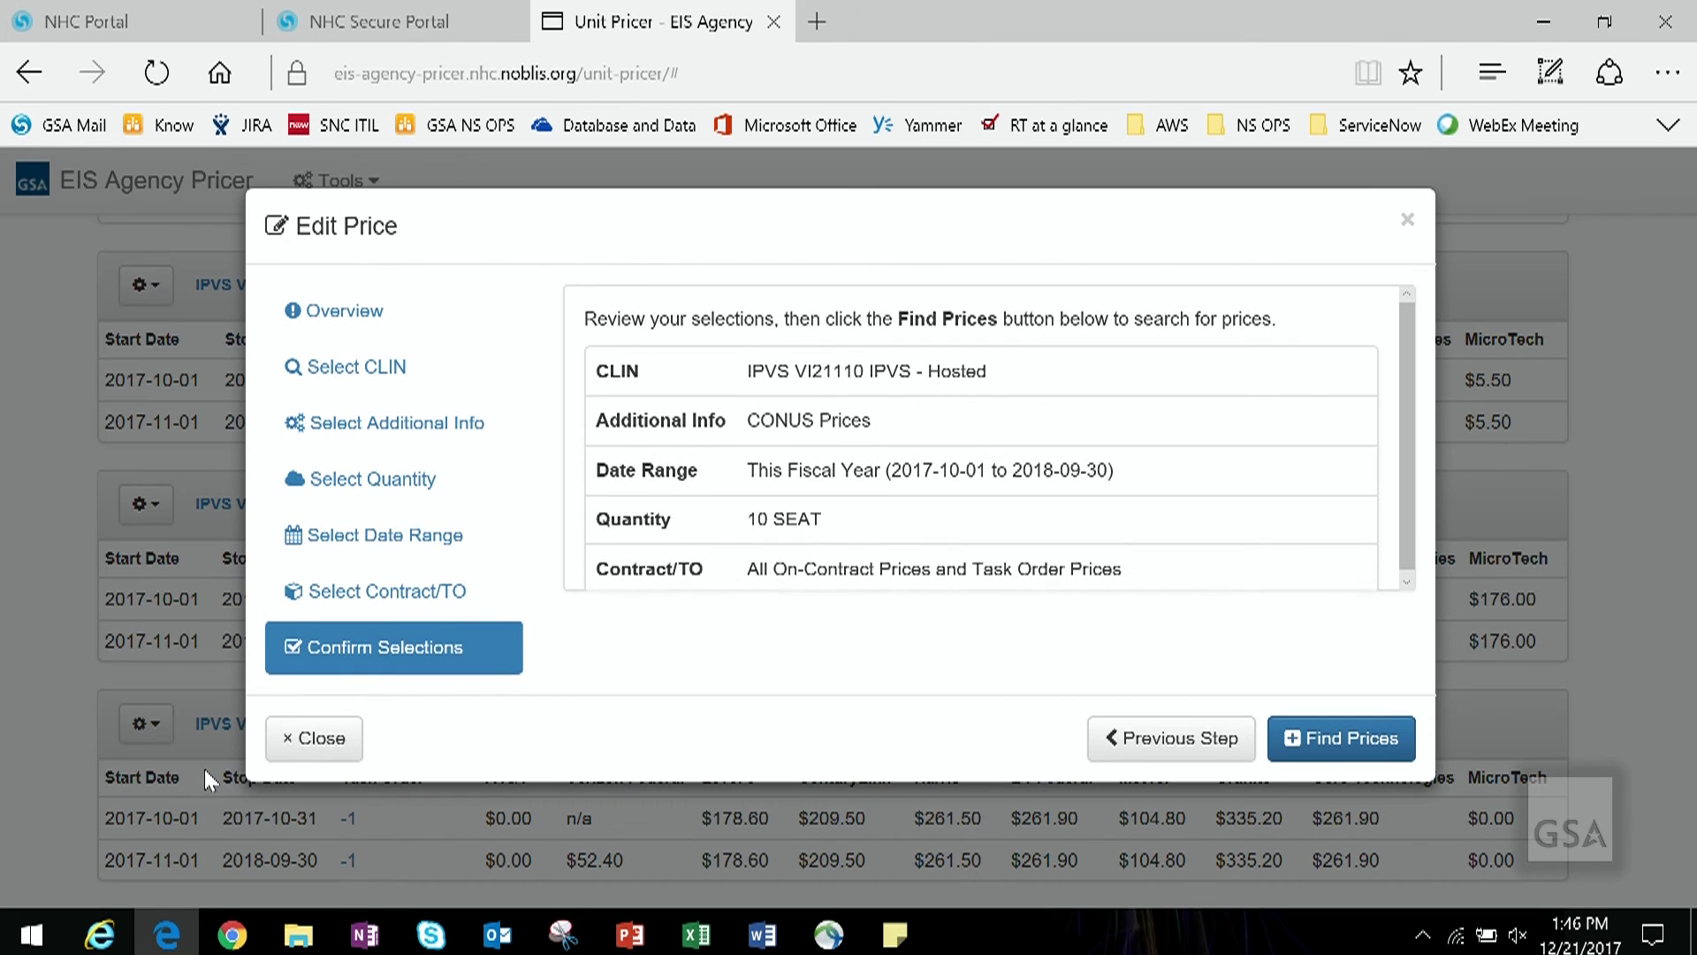
left_click(381, 482)
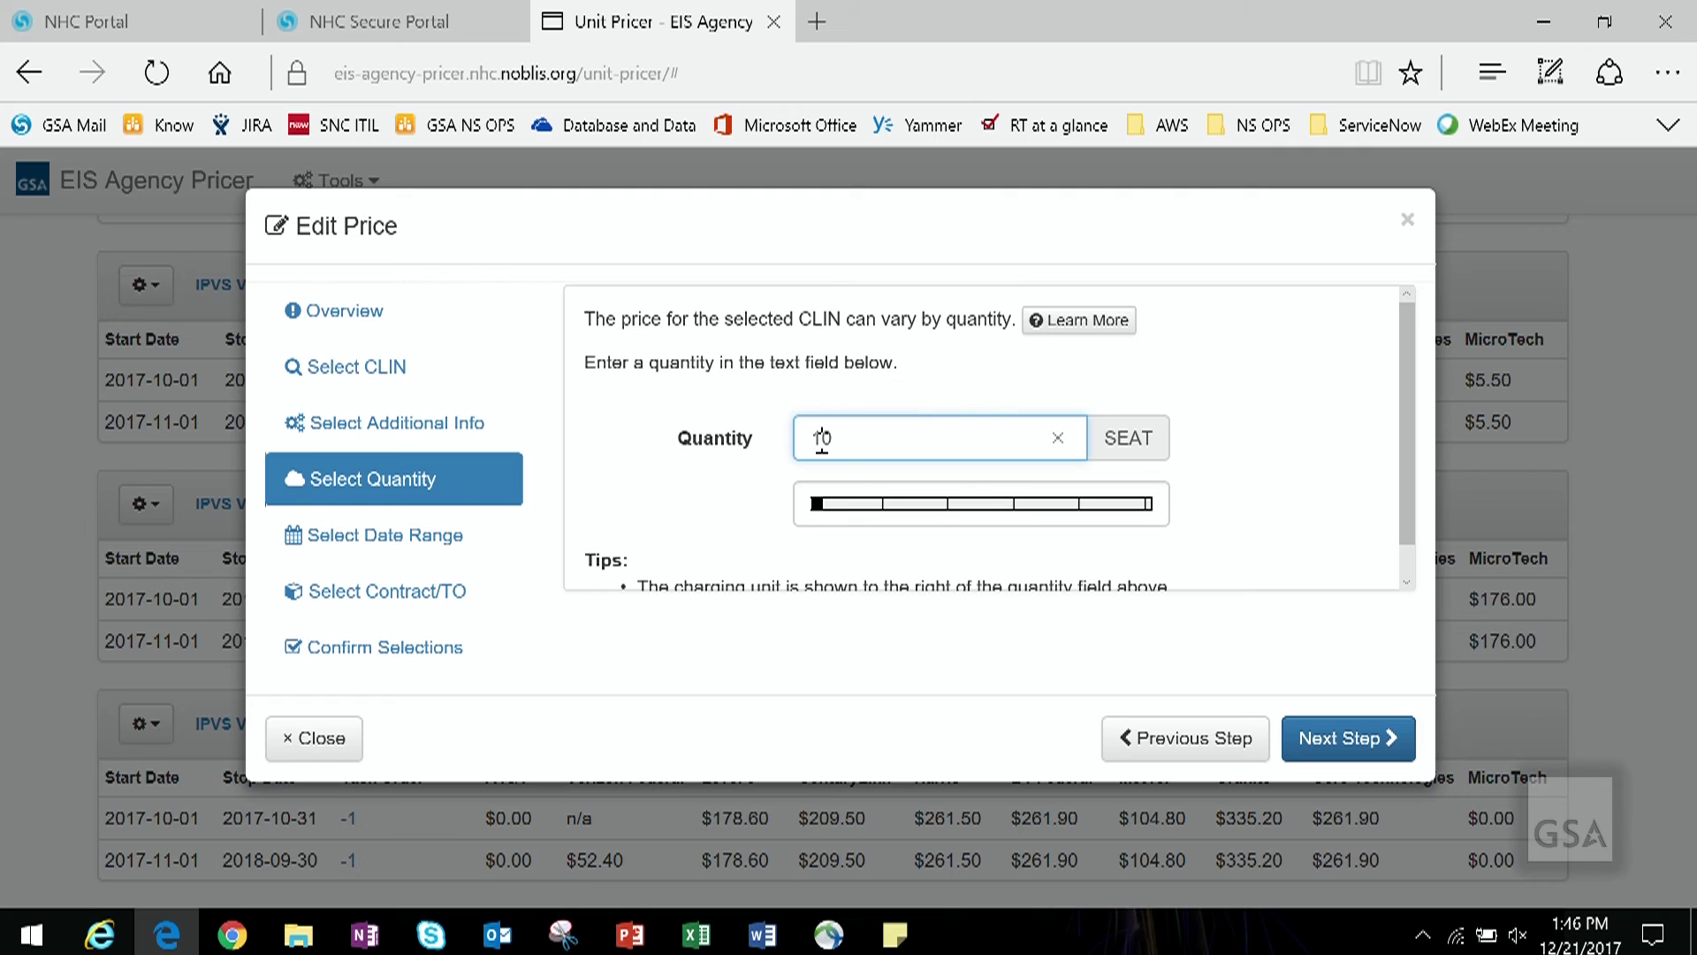
key("BackSpace")
type("2")
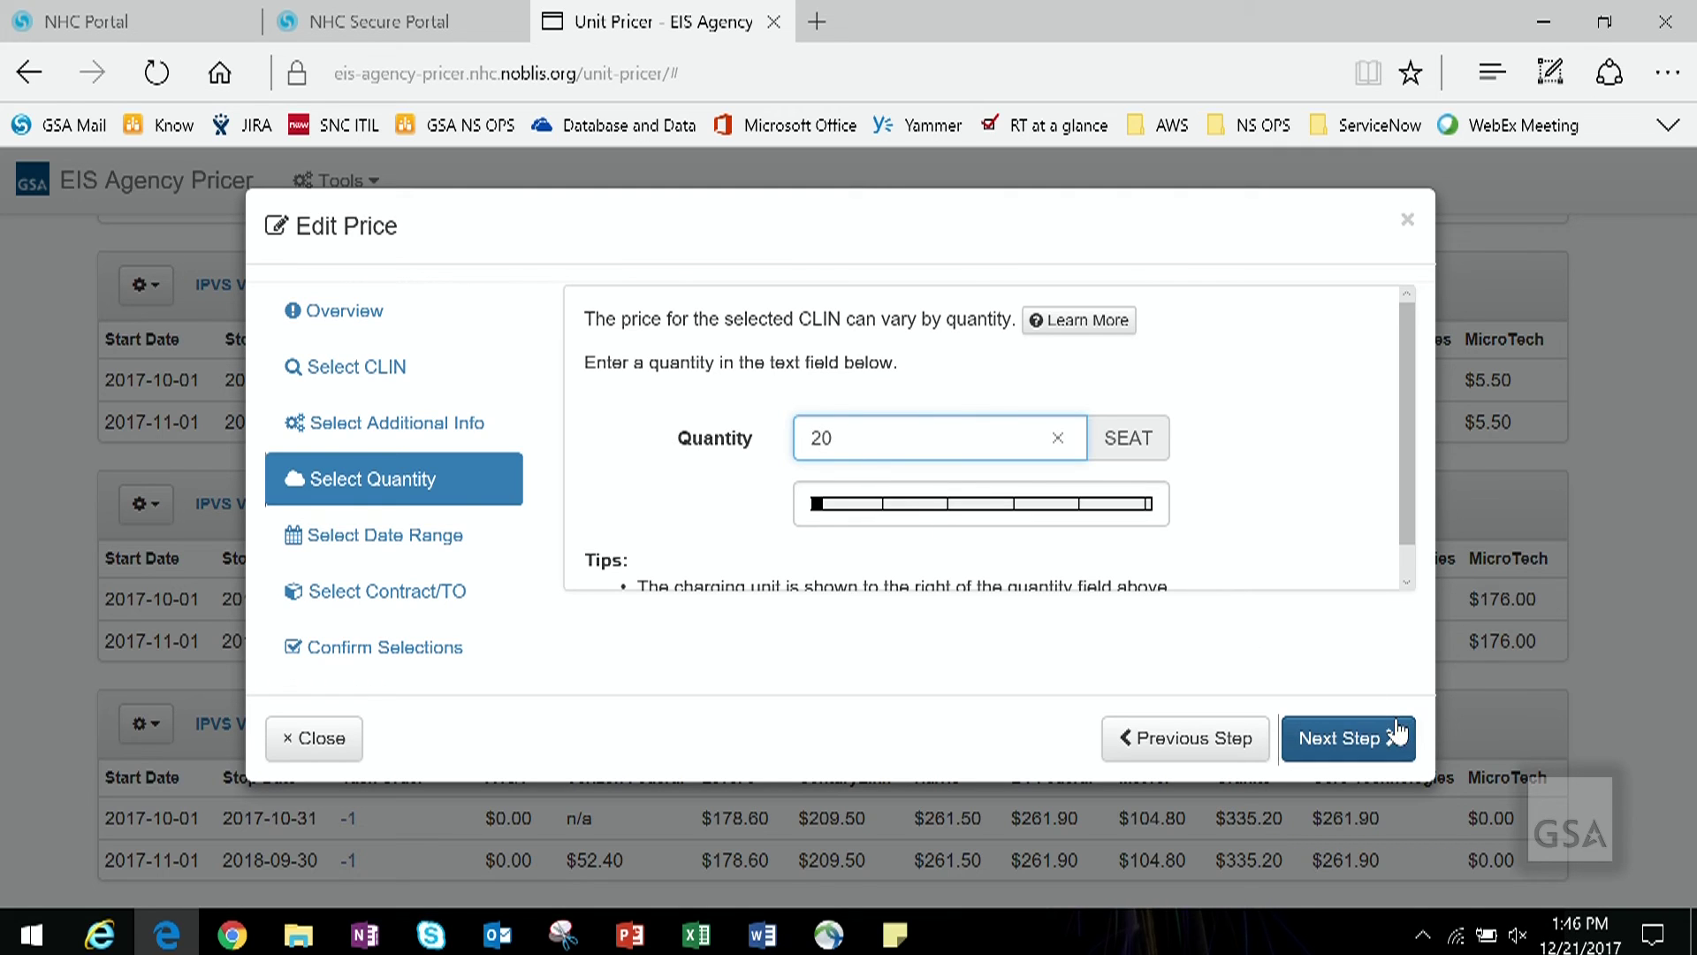
left_click(1391, 753)
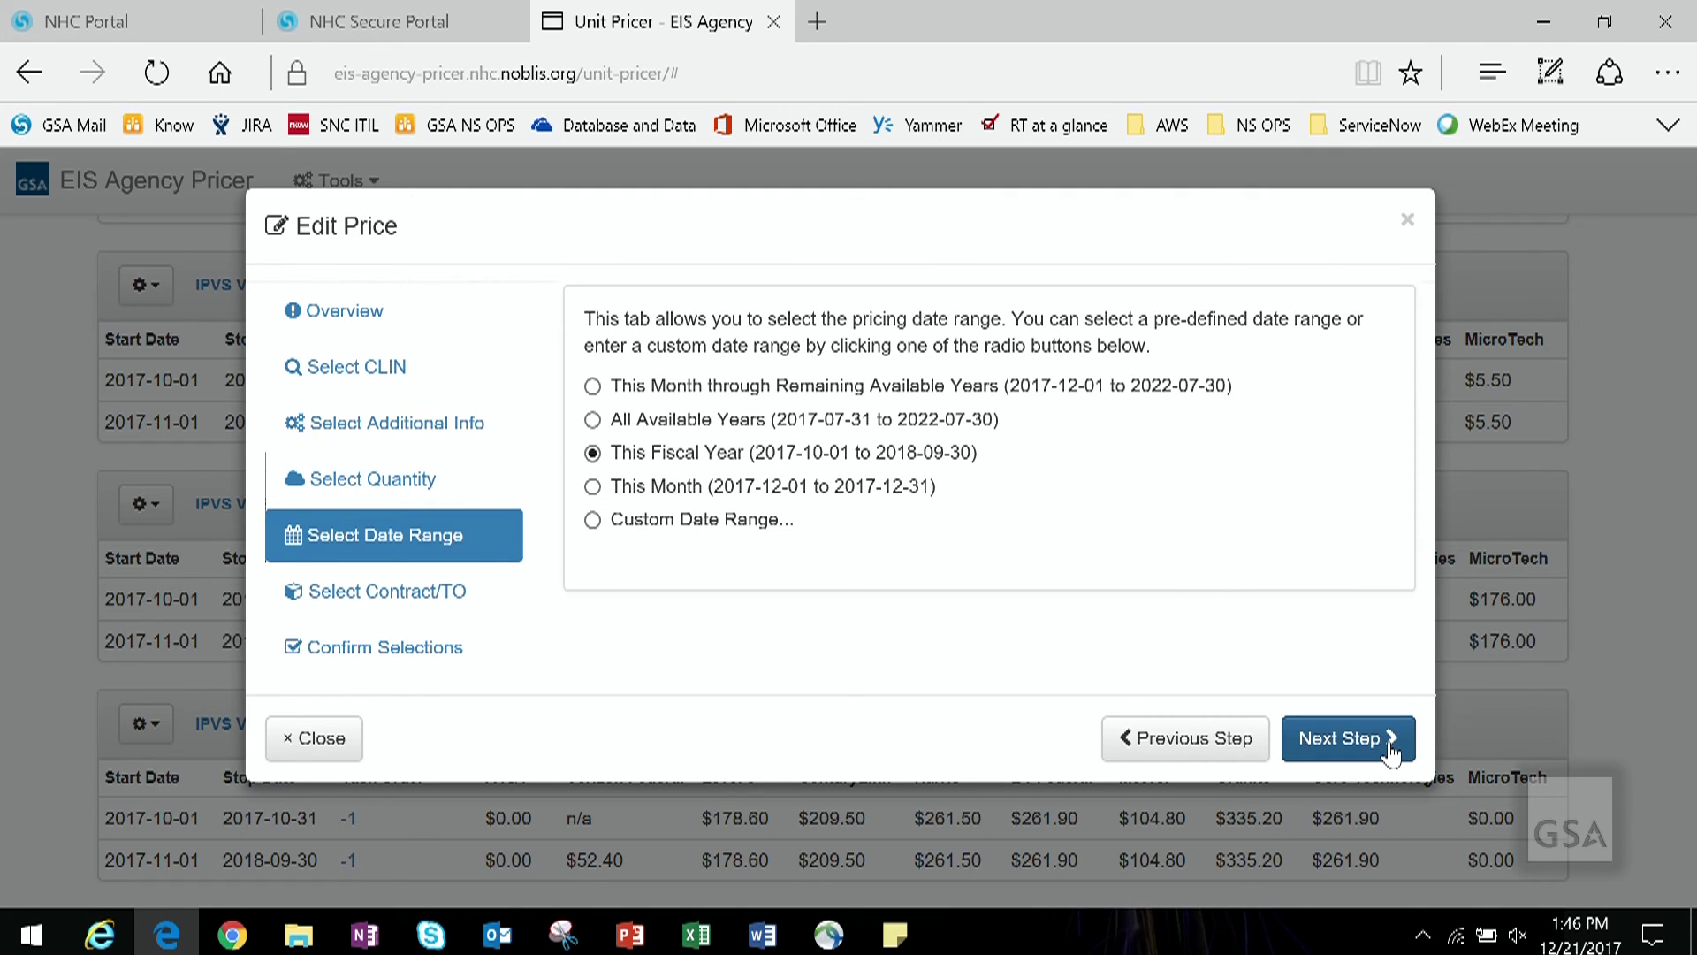
left_click(1391, 753)
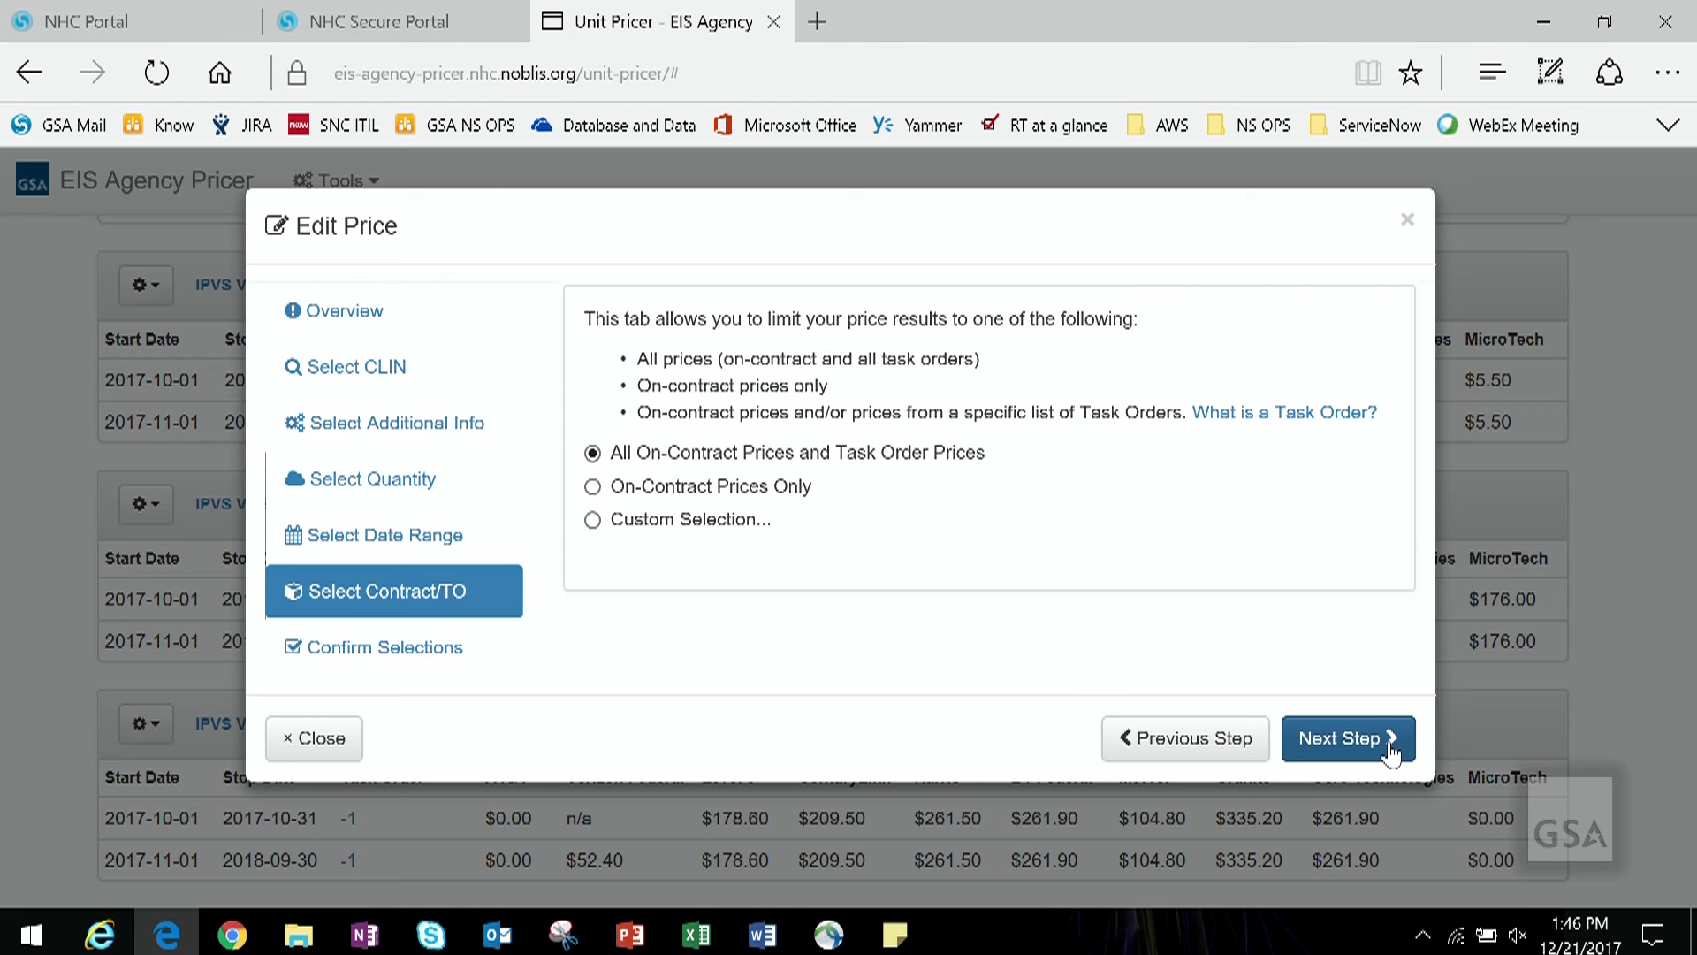
left_click(1391, 753)
left_click(1391, 753)
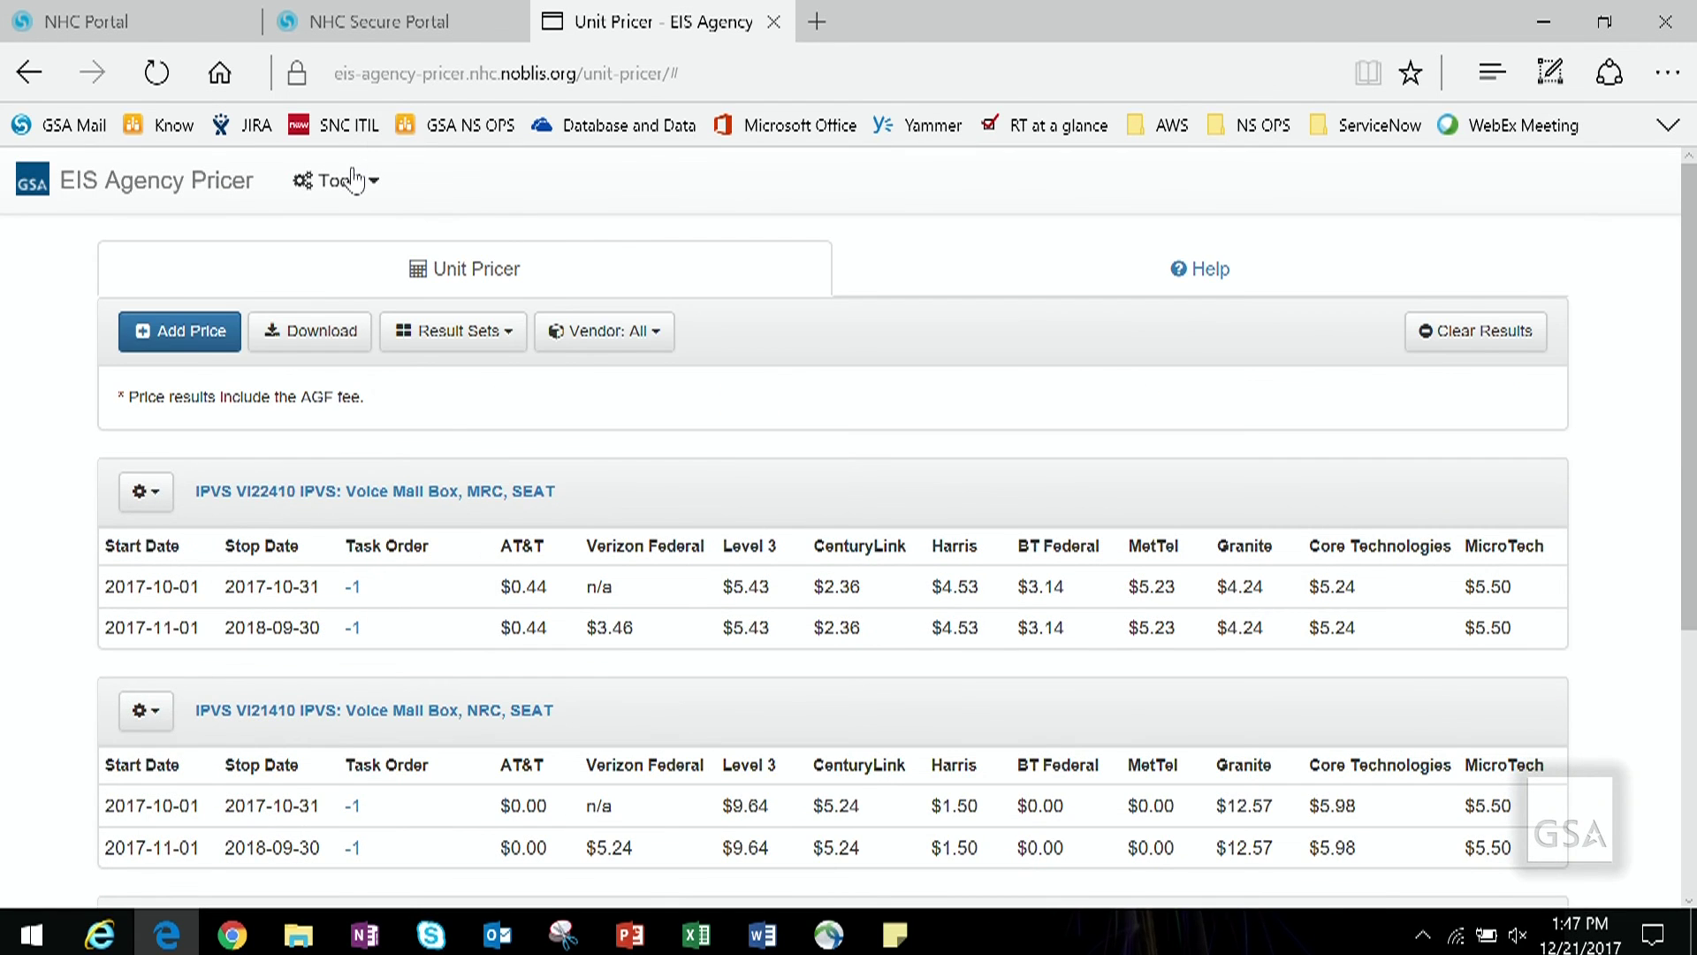
Step: Go to Tools > Inventories, then bring up Inventory IPVS.csv in Excel
left_click(377, 193)
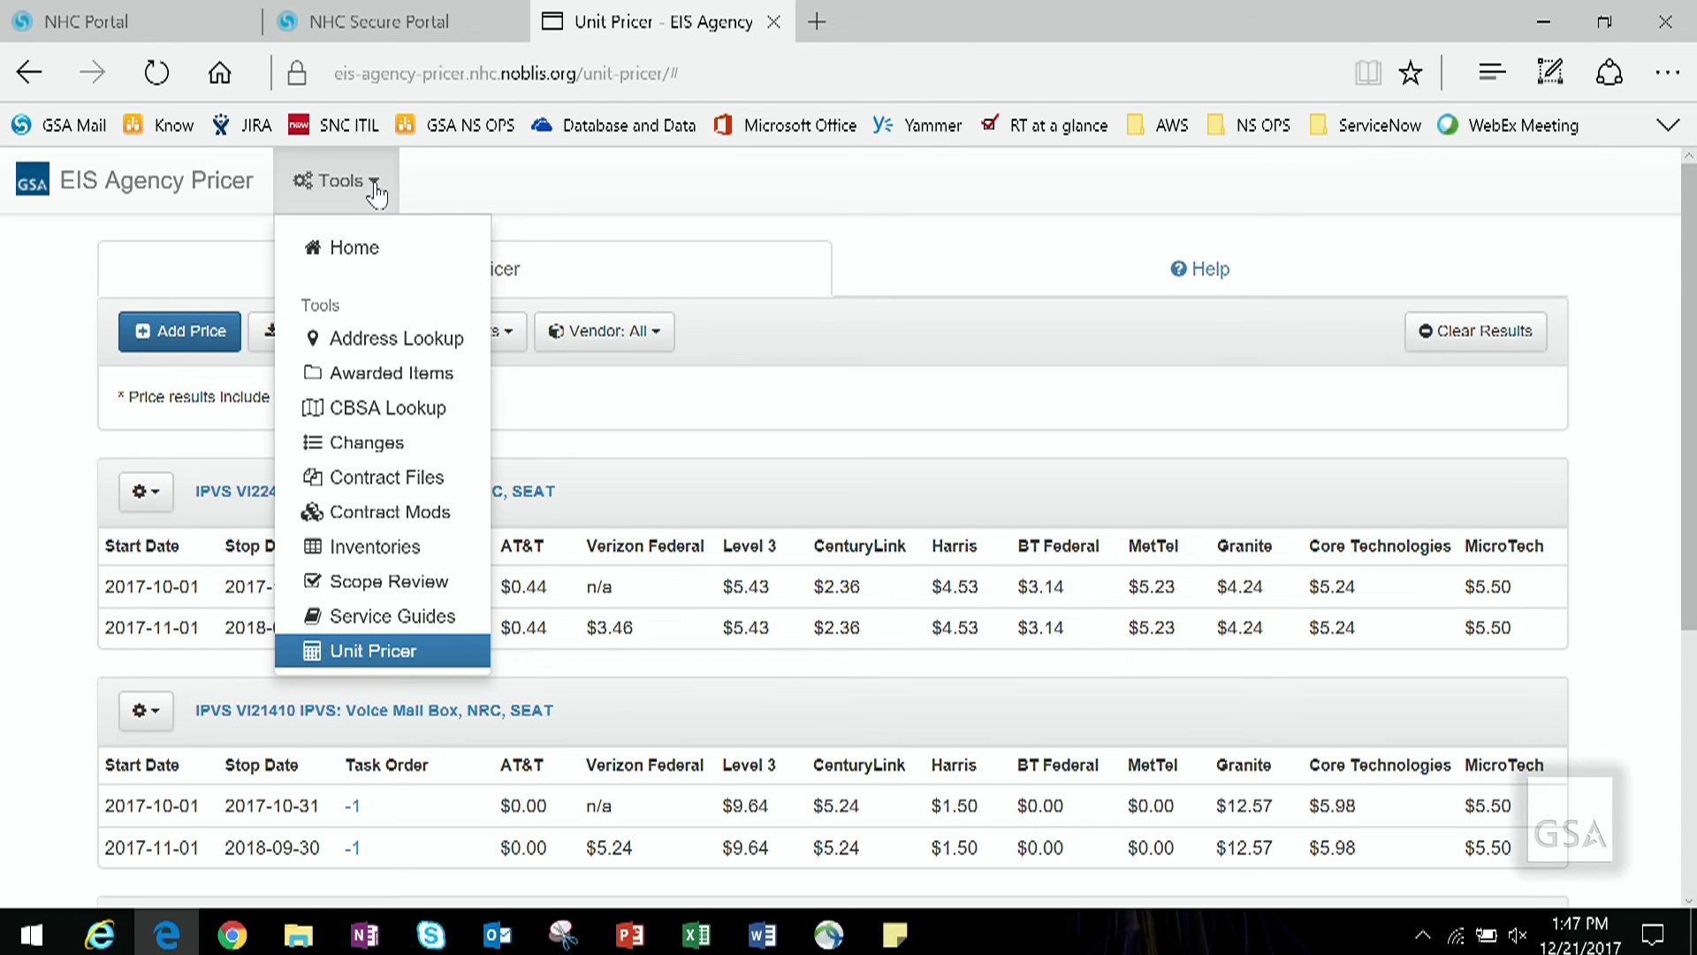
left_click(435, 554)
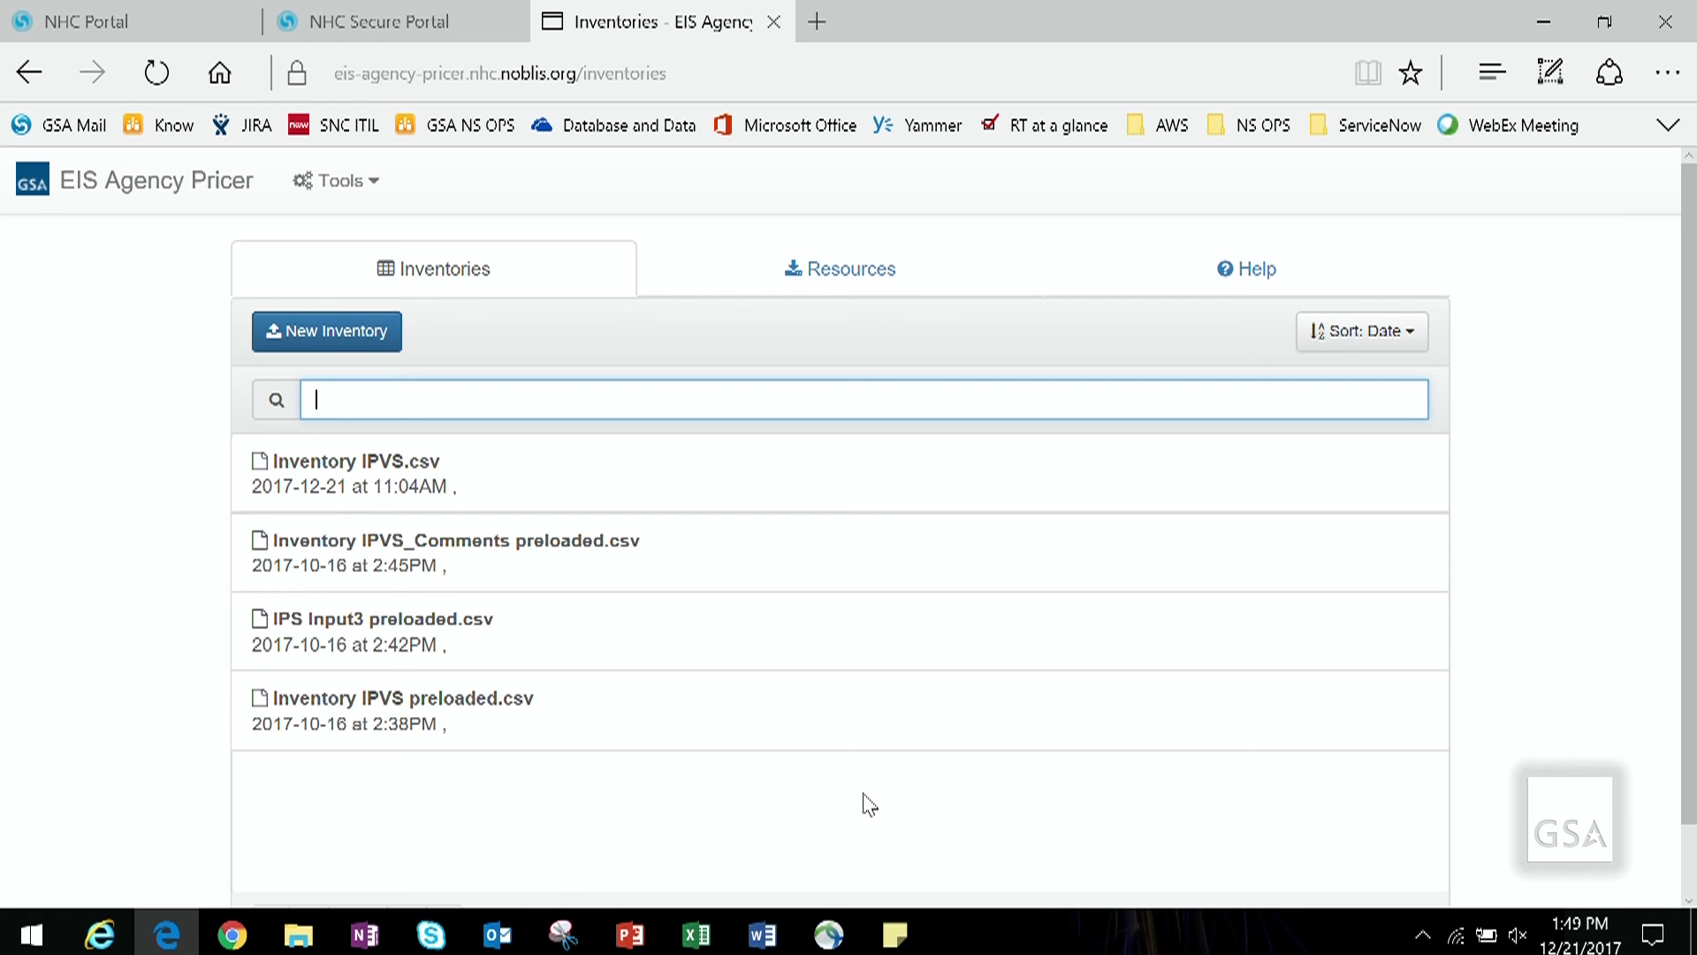
left_click(692, 939)
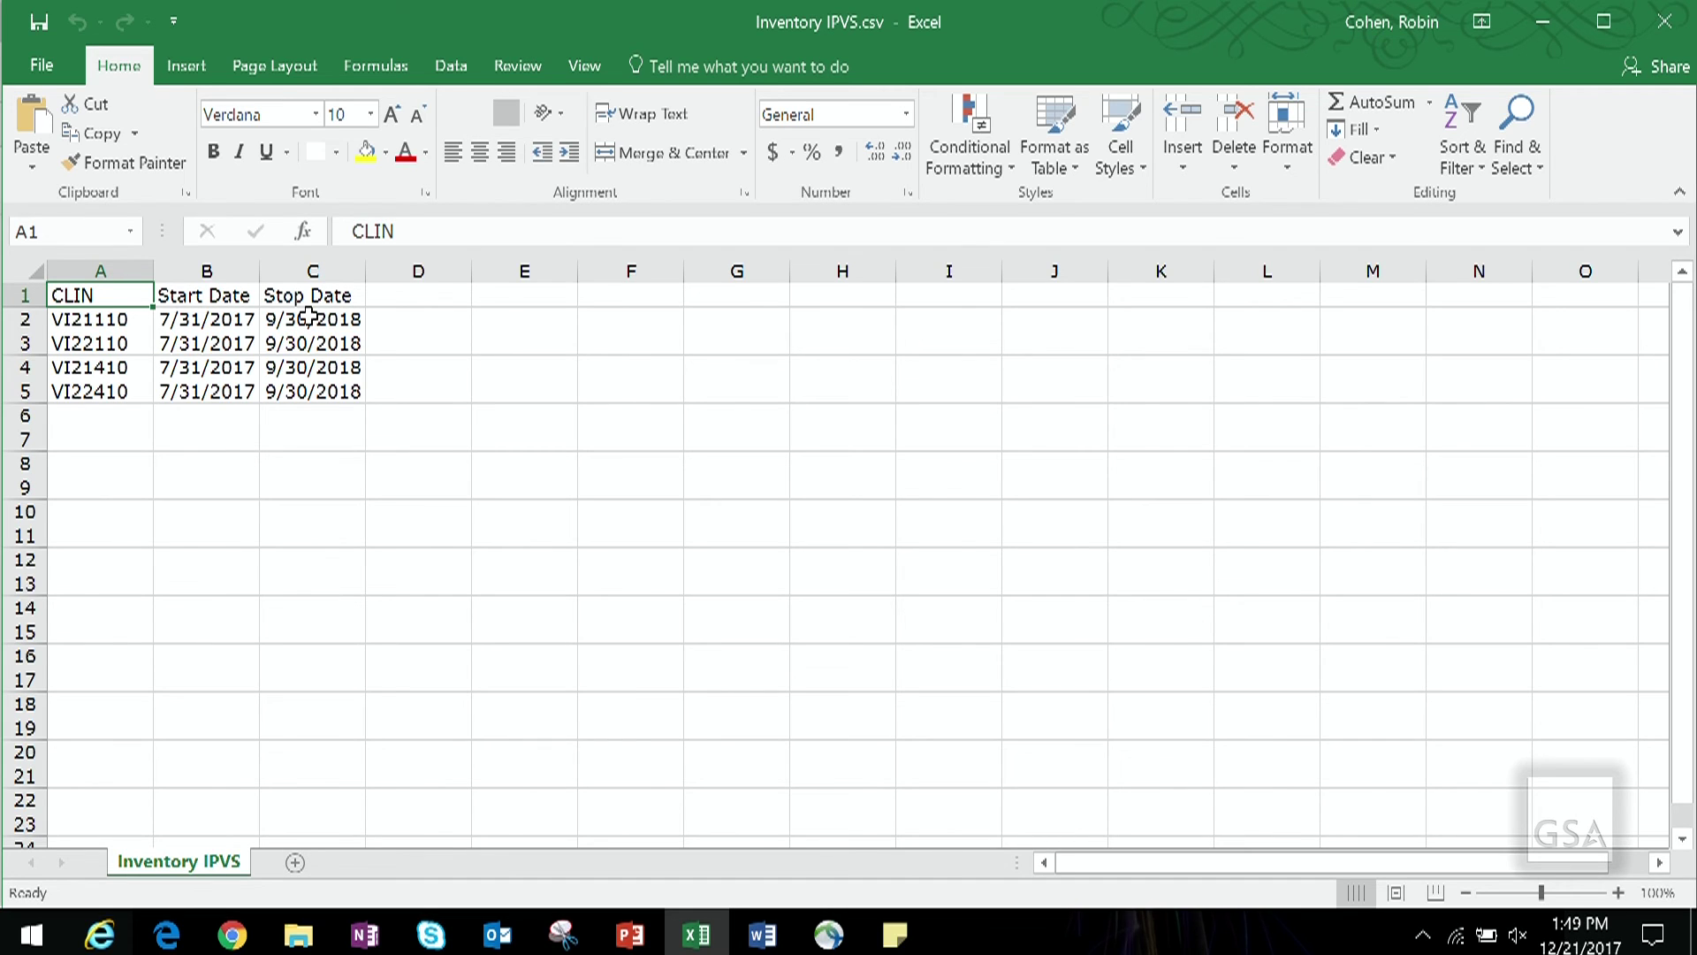
Step: Check the CLIN, Start Date and Stop Date headers, then close Inventory IPVS.csv in Excel
left_click_drag(309, 296, 113, 291)
left_click(534, 493)
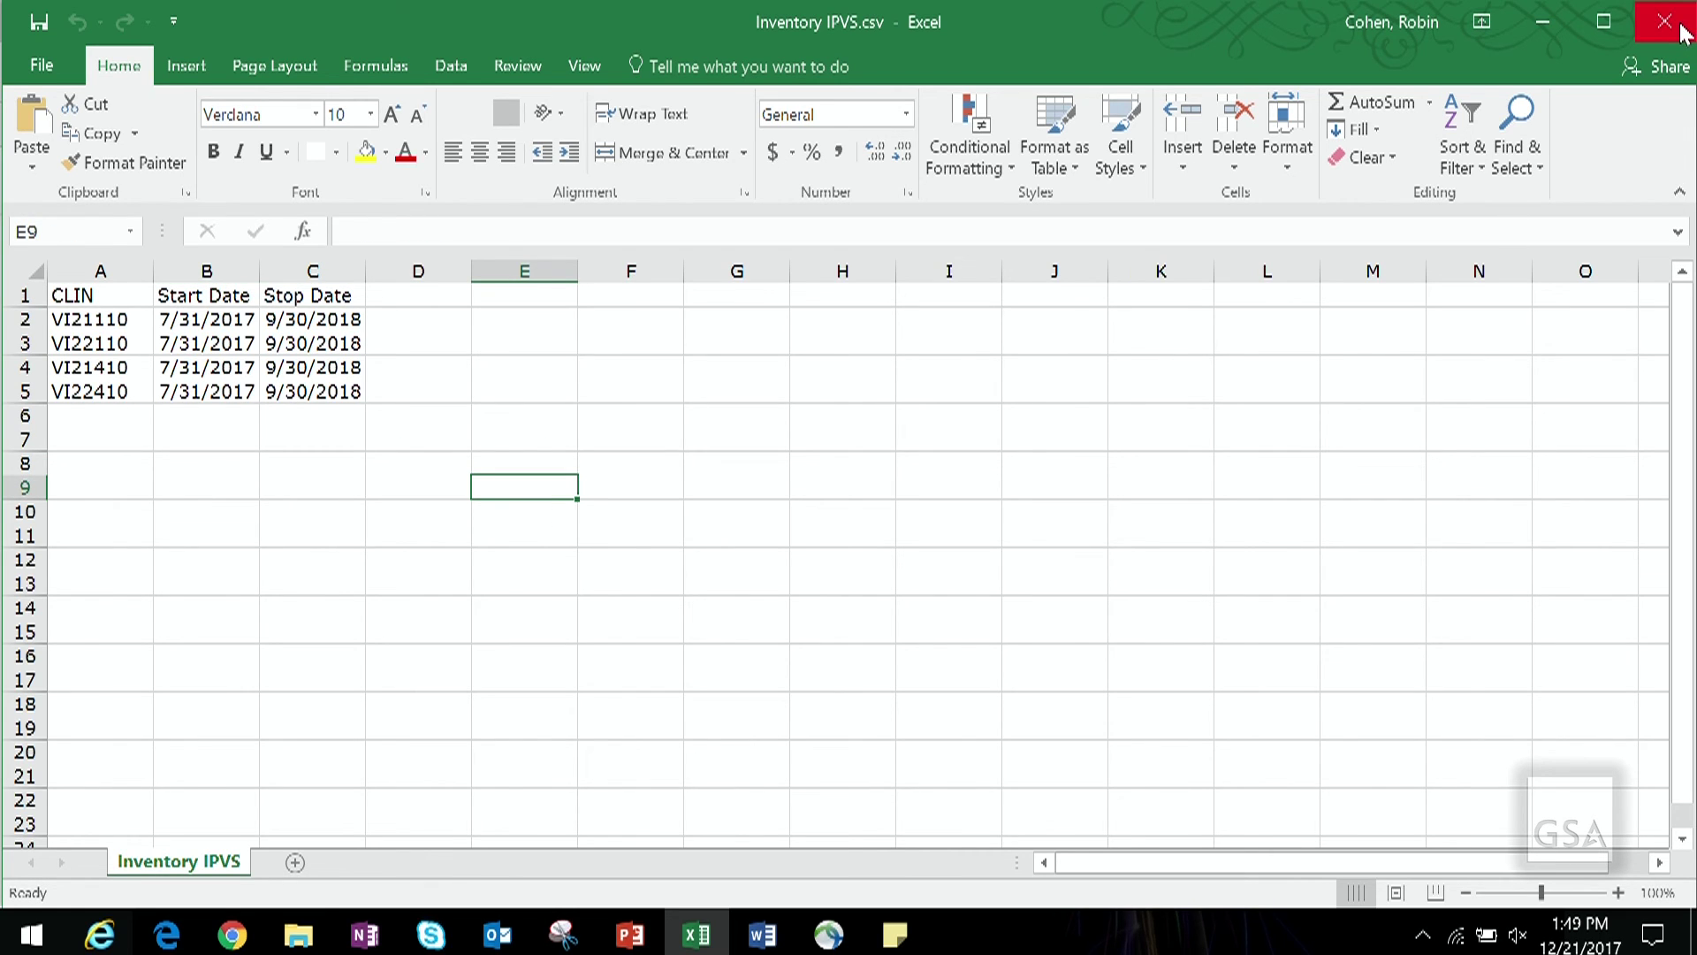
left_click(1681, 27)
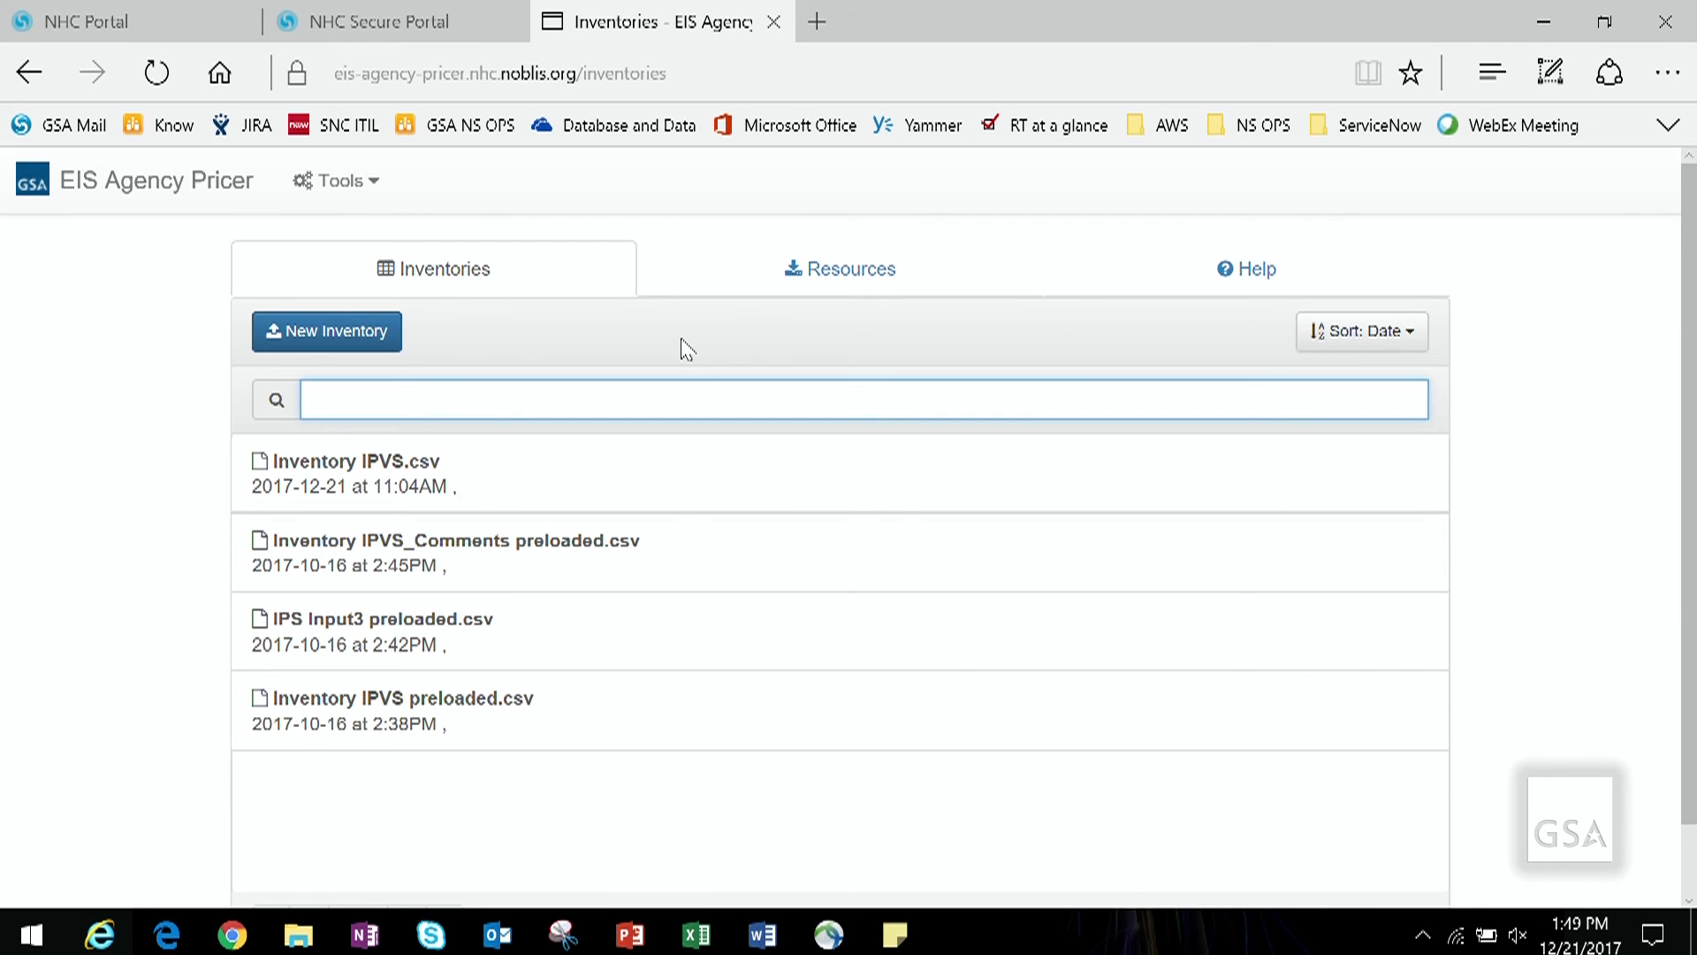
left_click(729, 291)
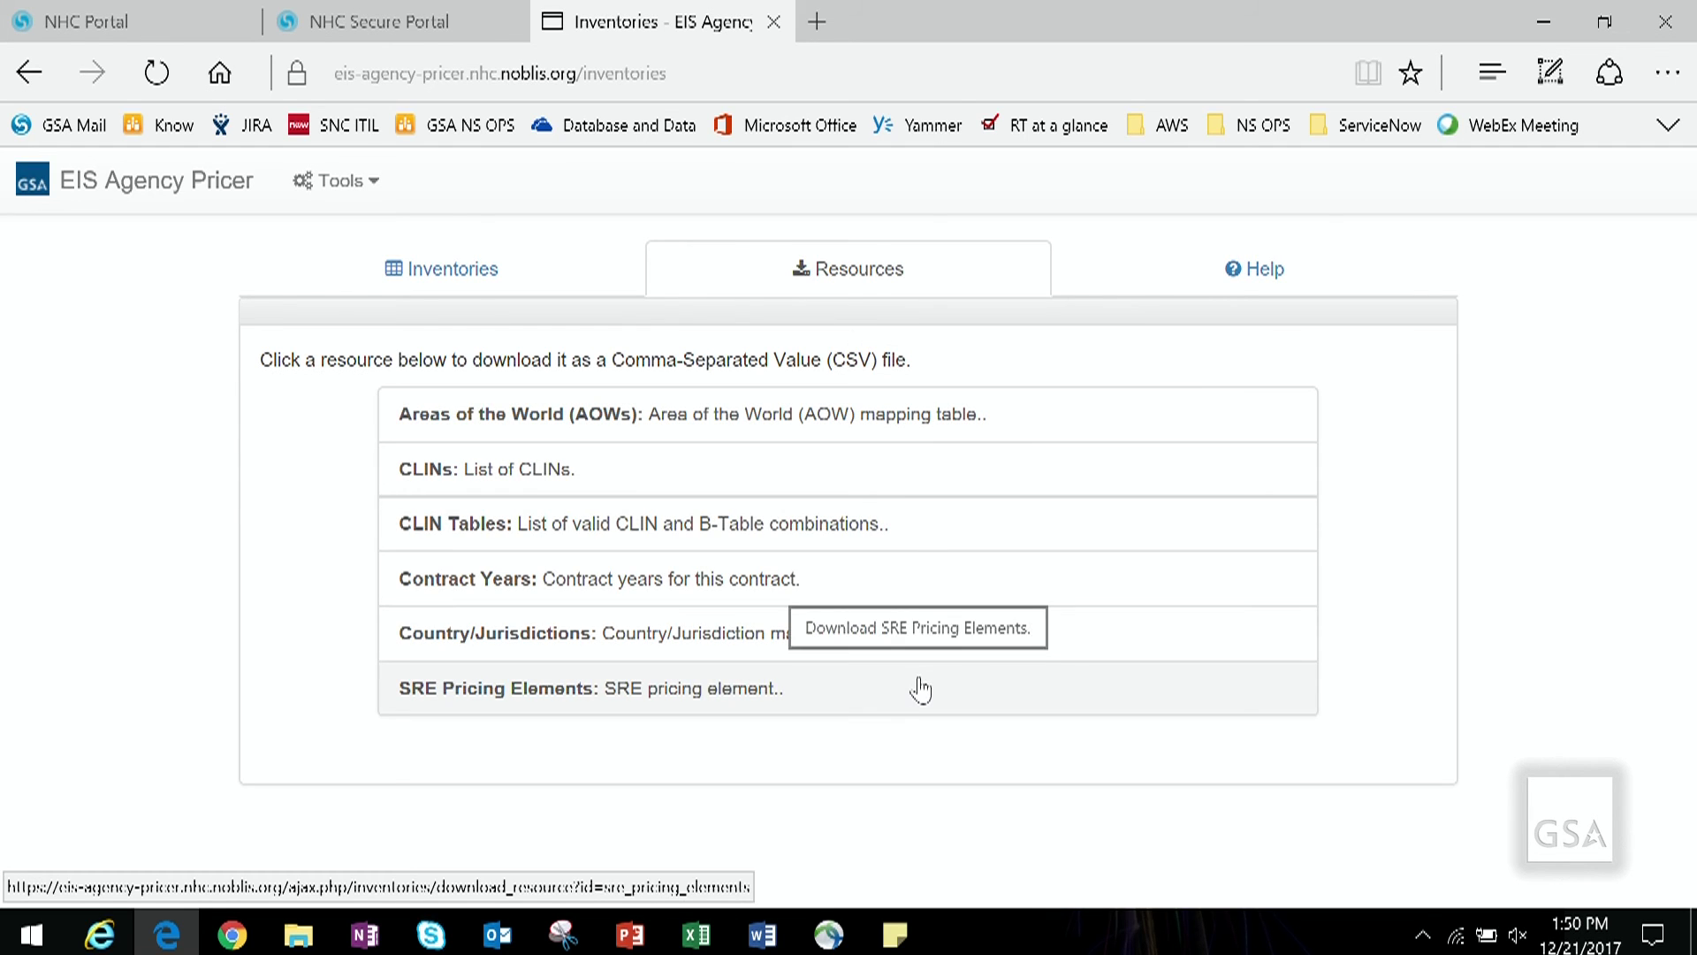
left_click(491, 274)
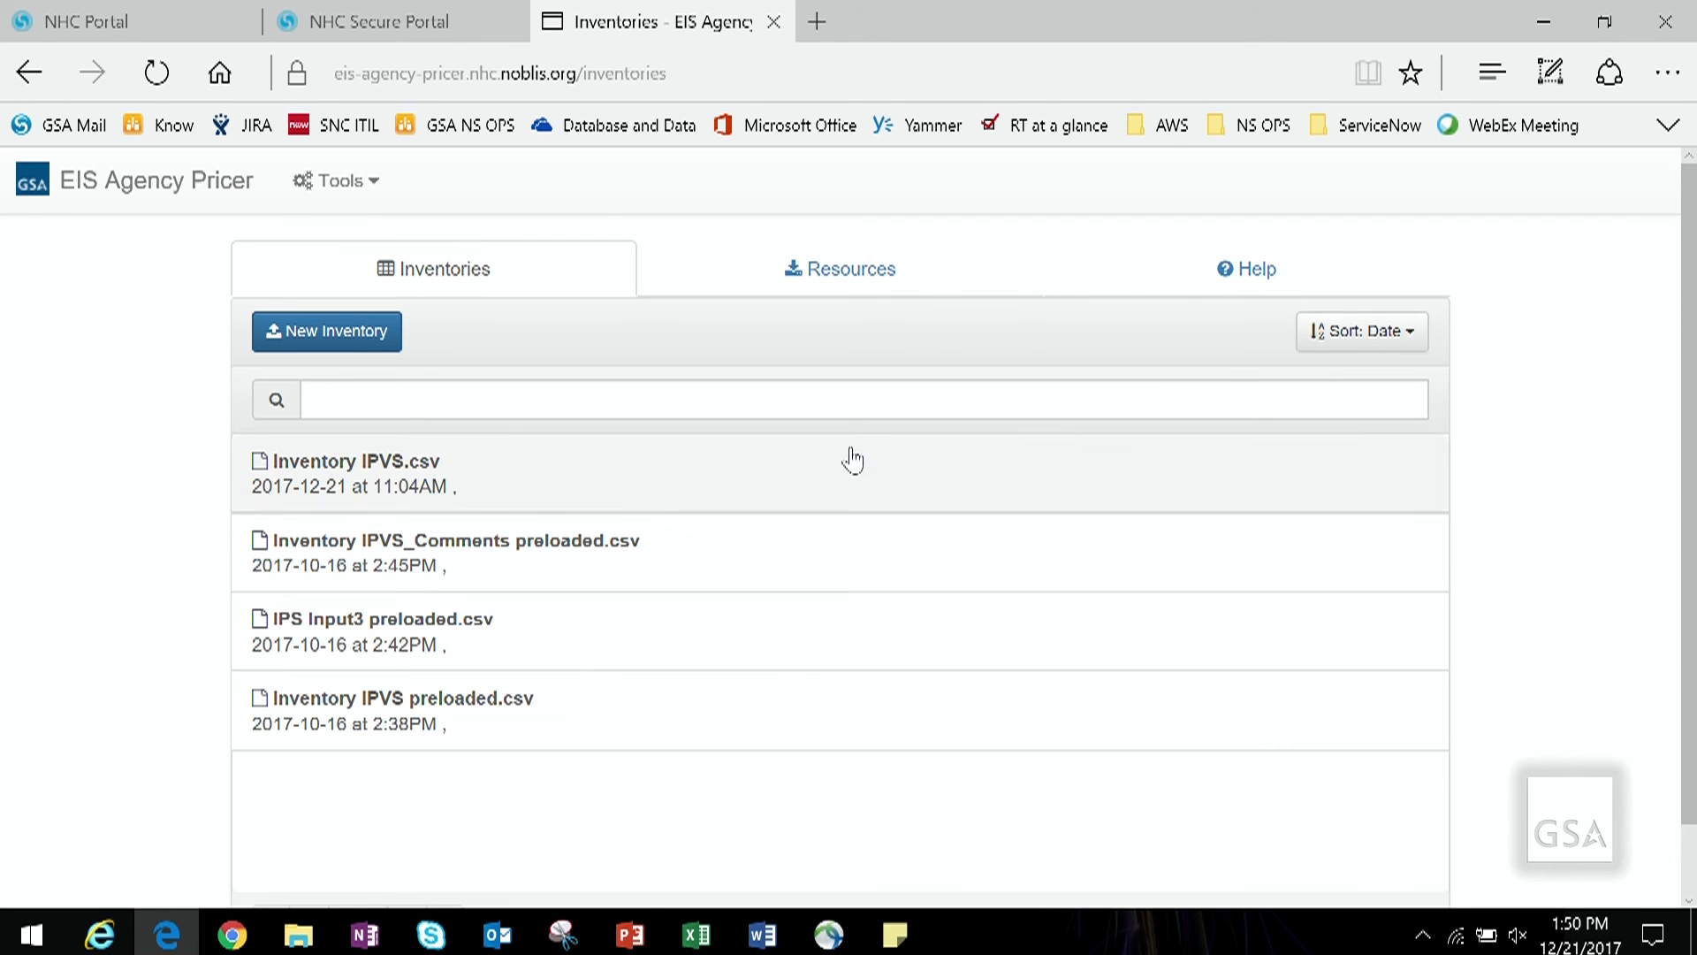
Step: Upload Inventory IPVS.csv from the Inventories CSVs folder as a new inventory and open it
left_click(354, 326)
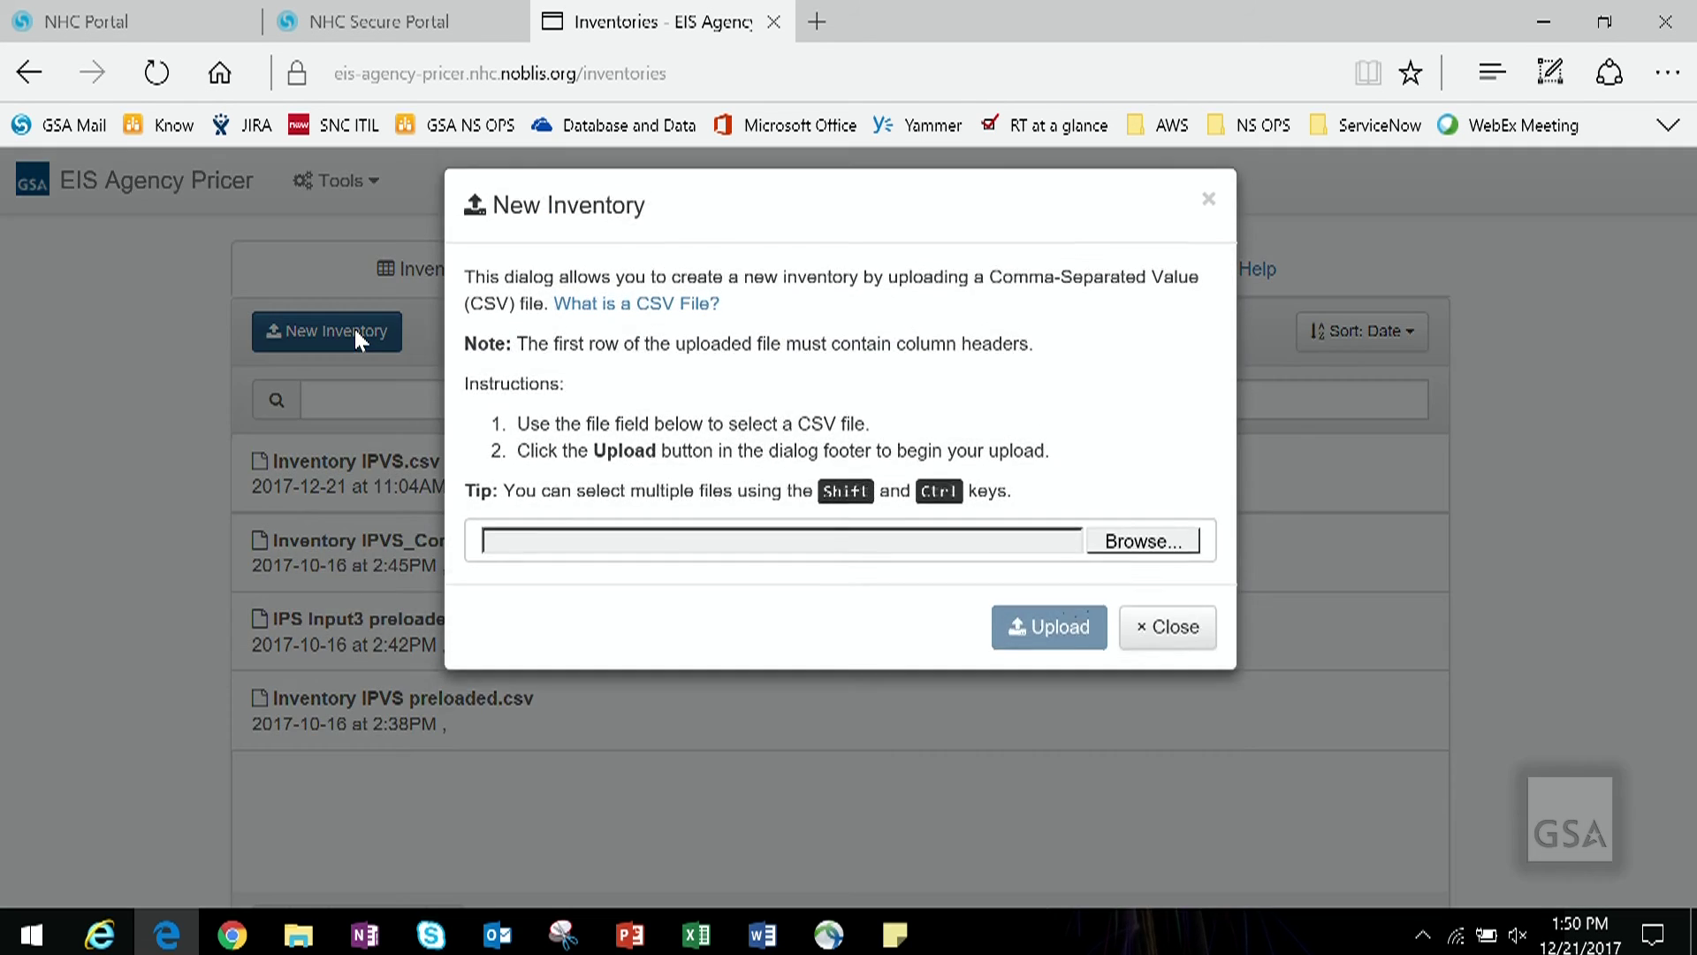
left_click(1118, 570)
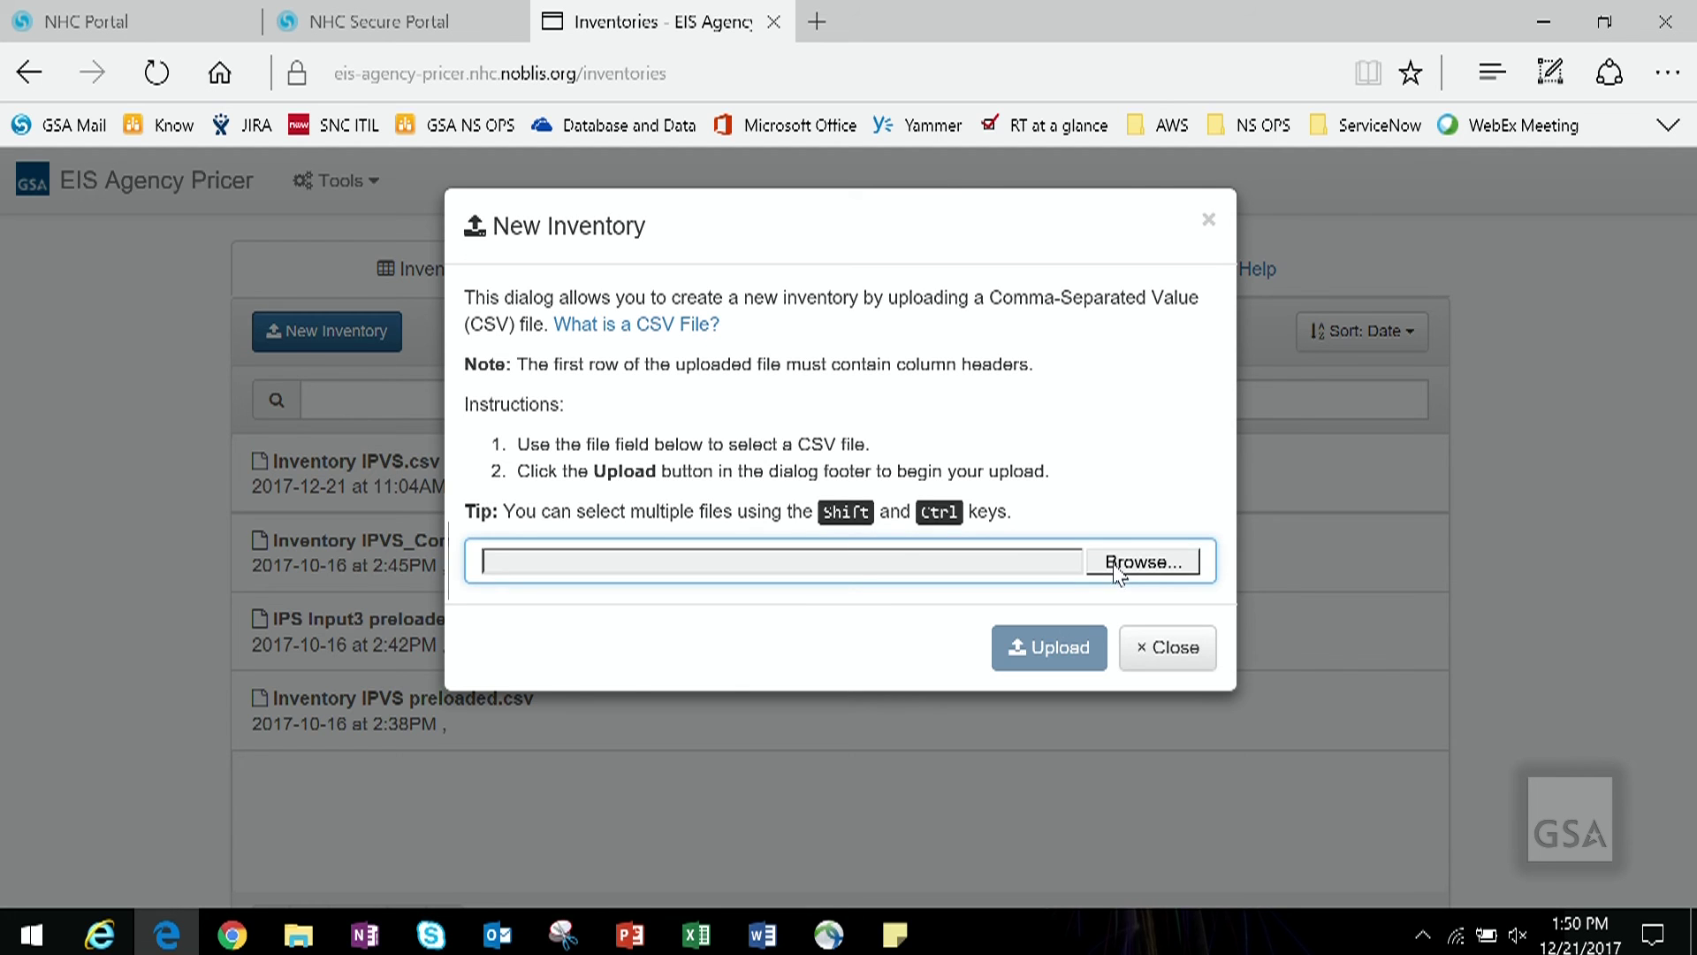
left_click(682, 63)
double_click(359, 427)
left_click(353, 358)
left_click(1043, 806)
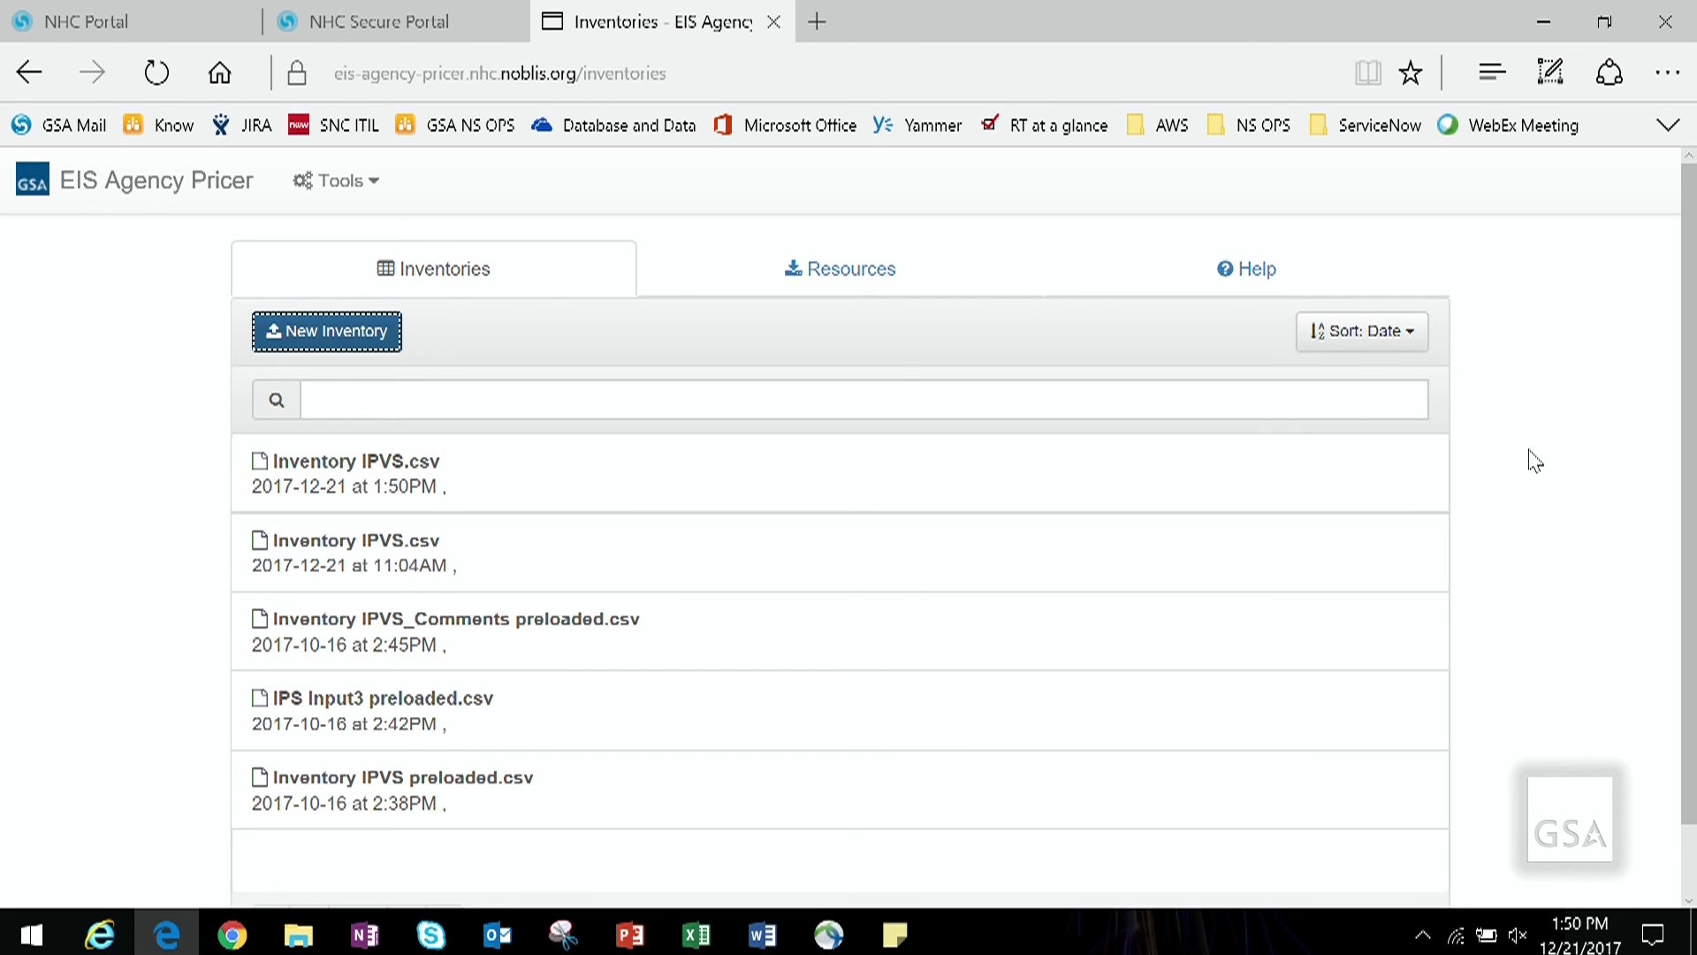
left_click(961, 469)
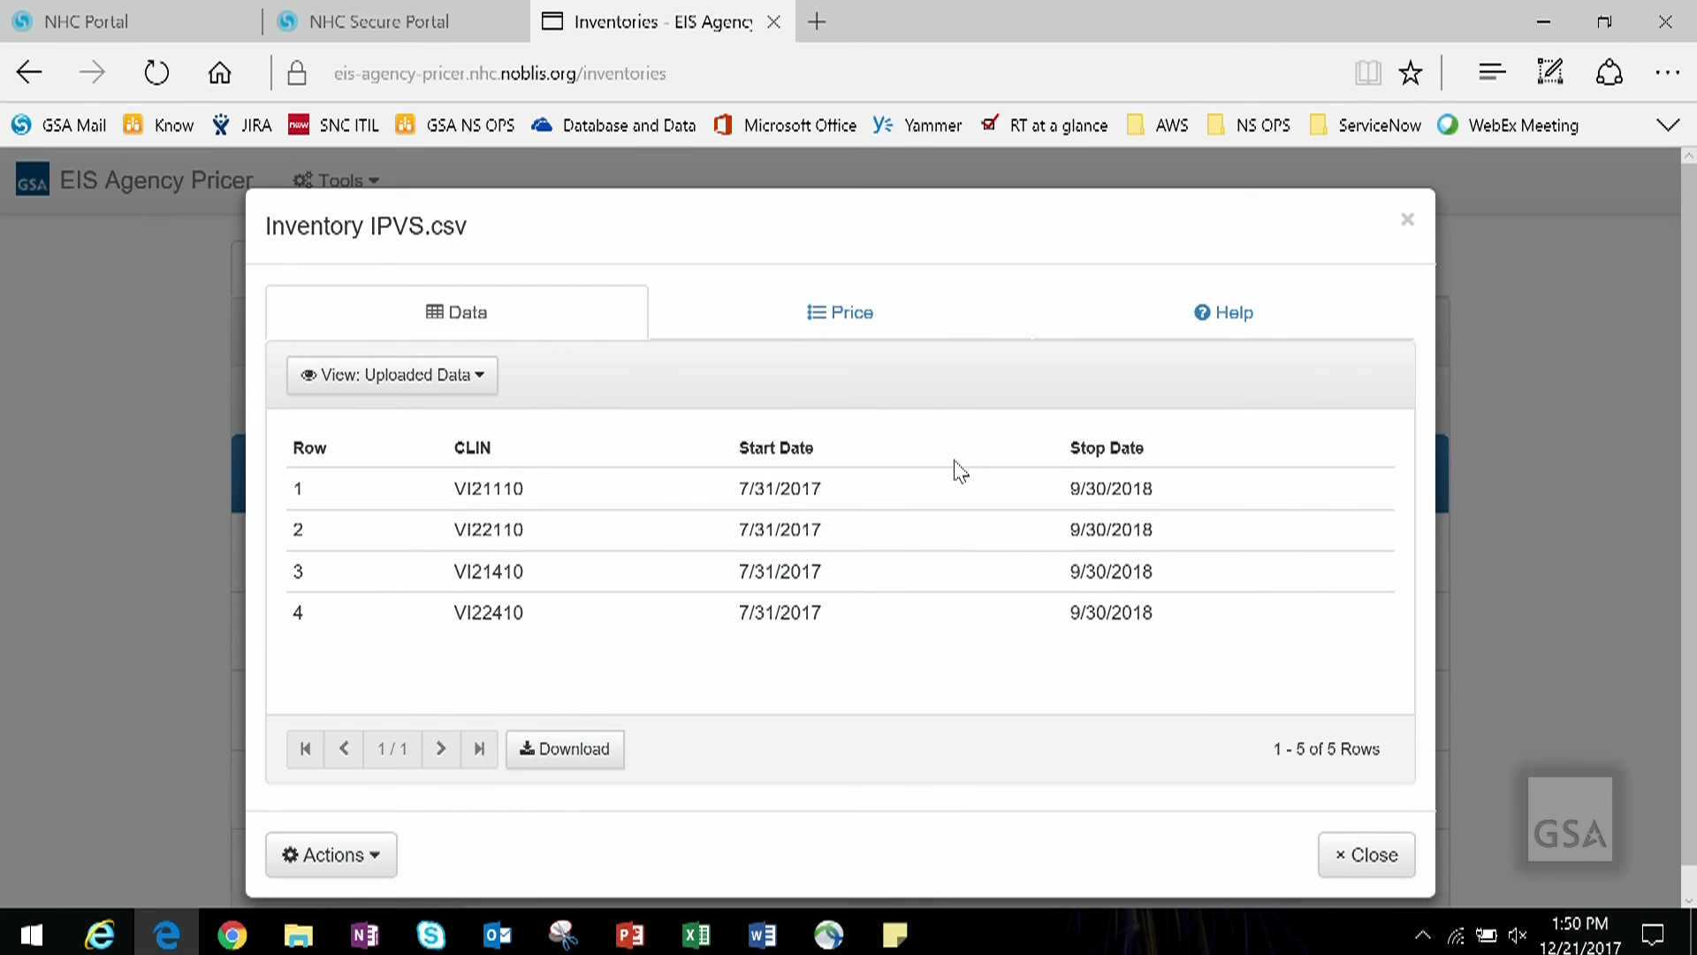
Step: Price the new Inventory IPVS.csv using its CLIN, Start Date and Stop Date layout, then reopen it
left_click(888, 338)
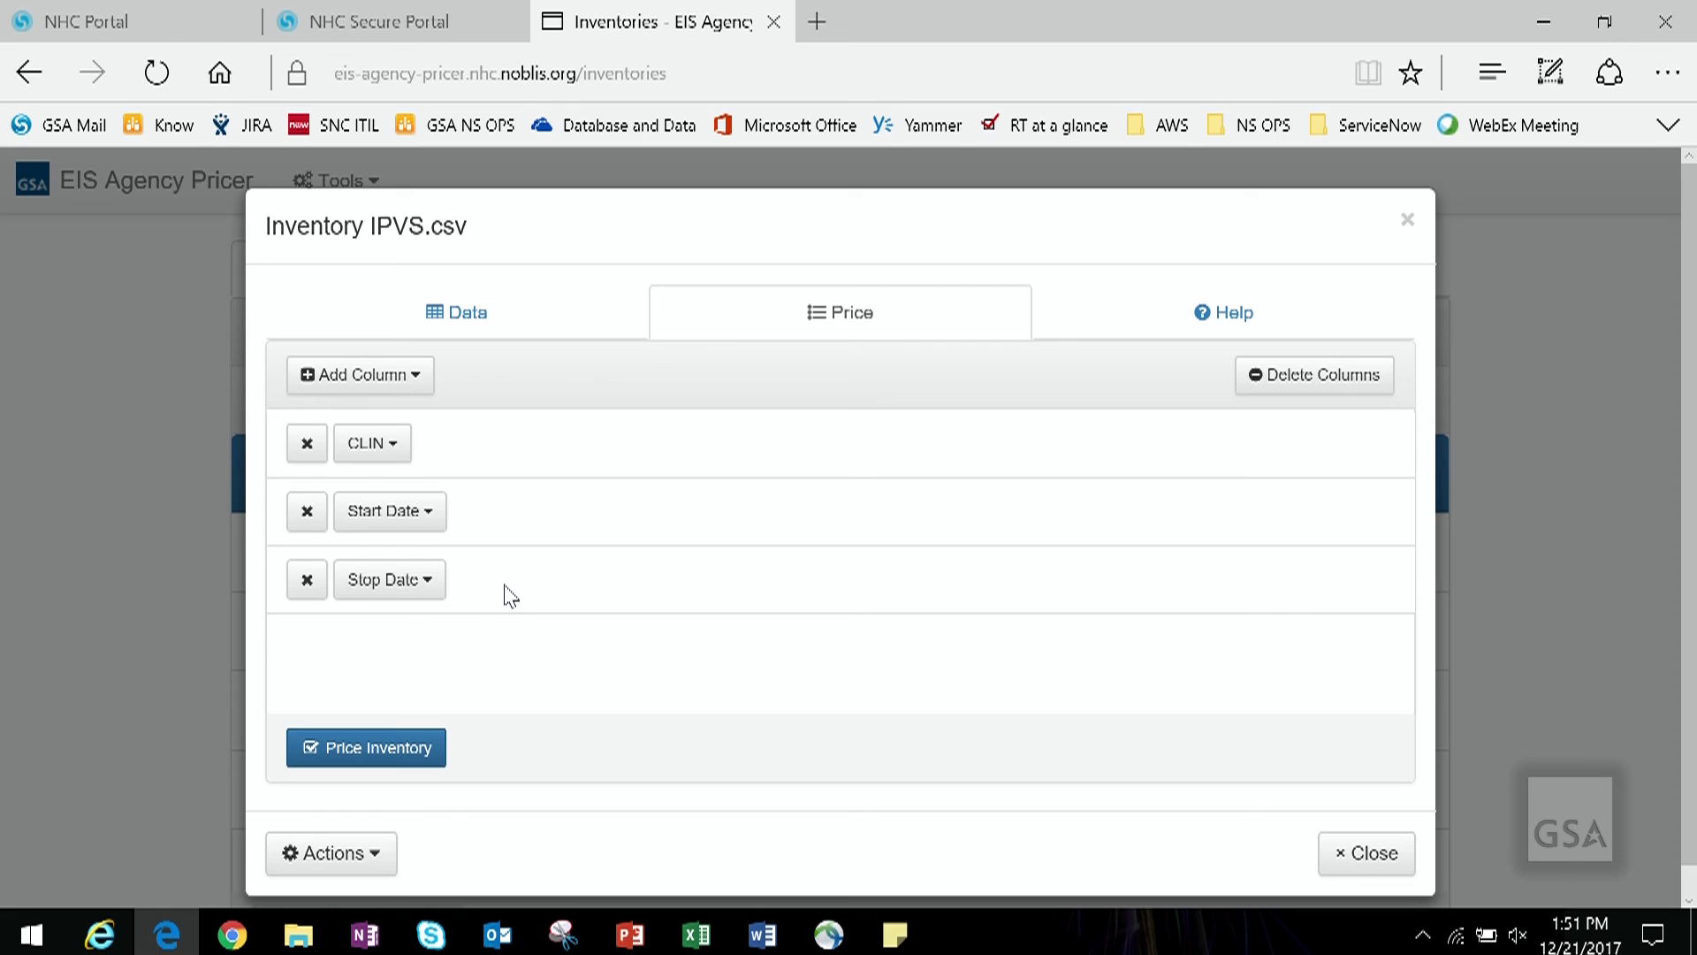
left_click(381, 758)
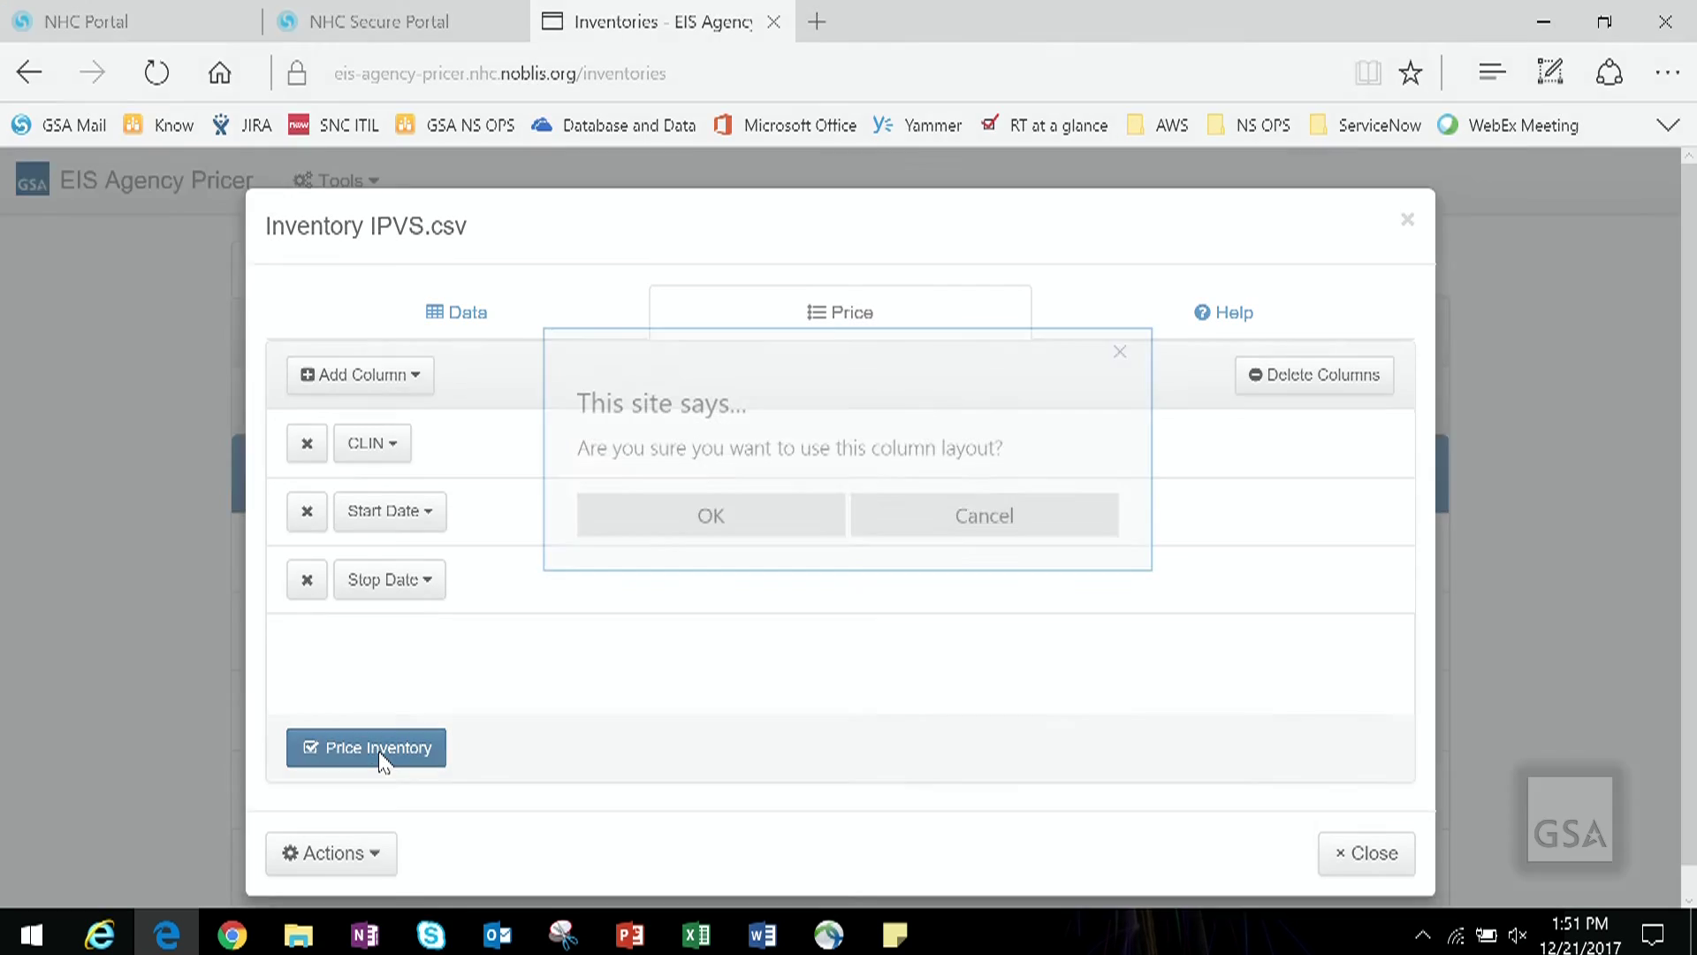
left_click(646, 530)
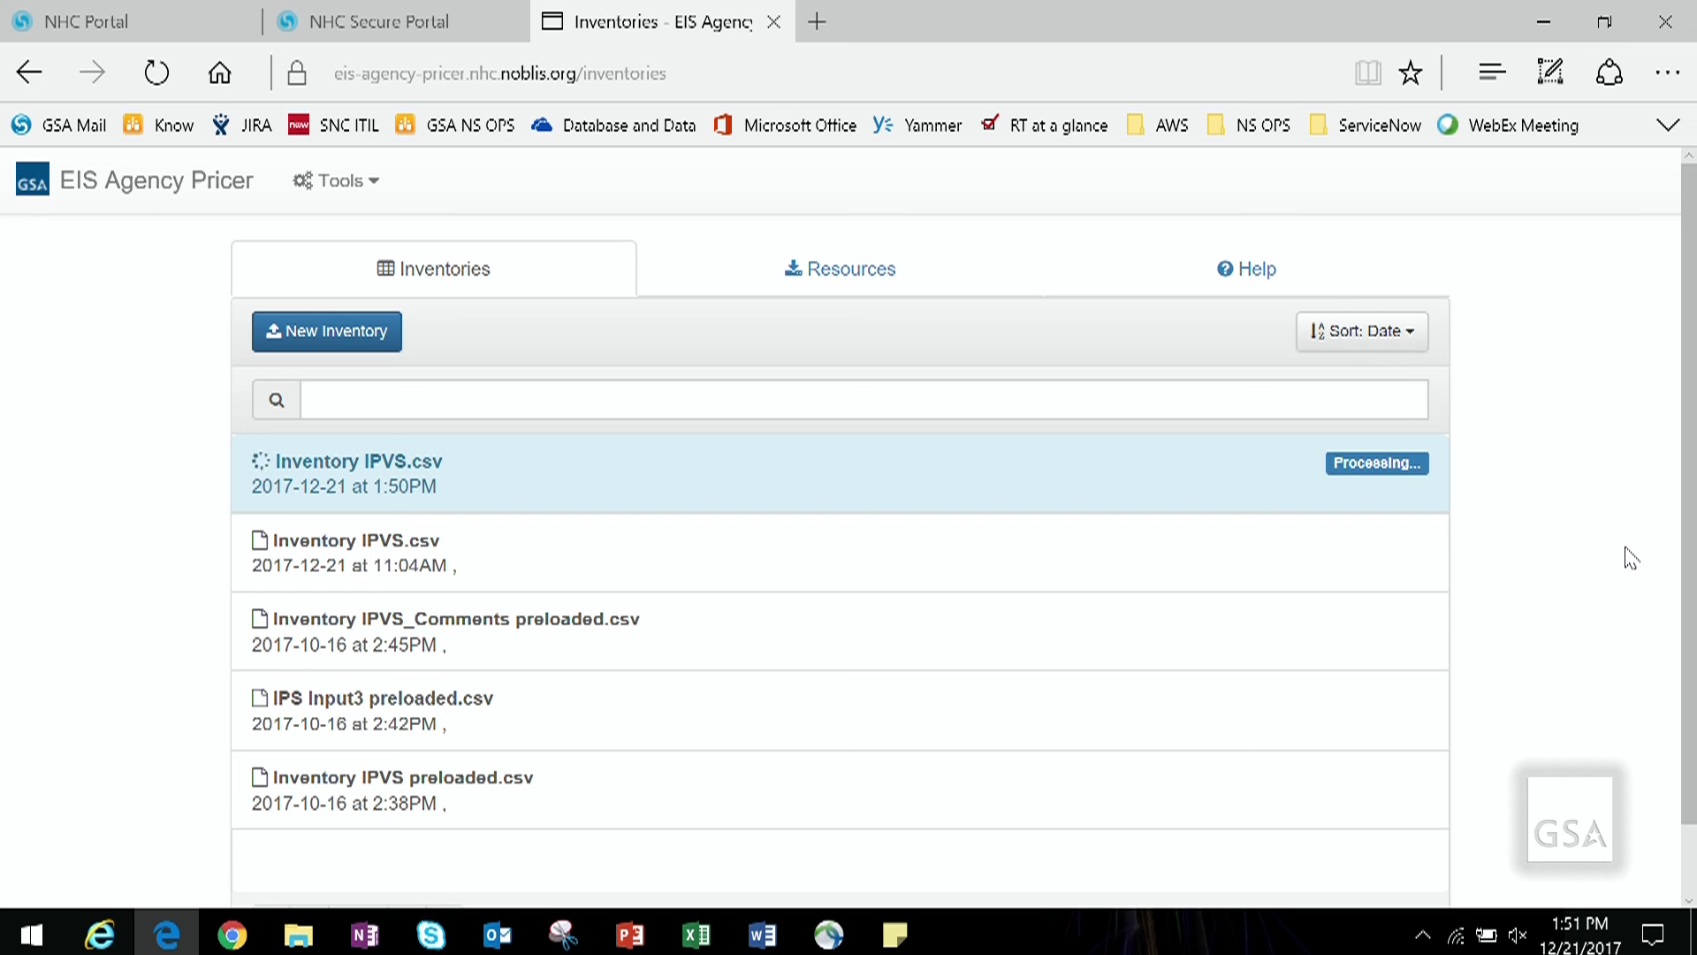
left_click(931, 486)
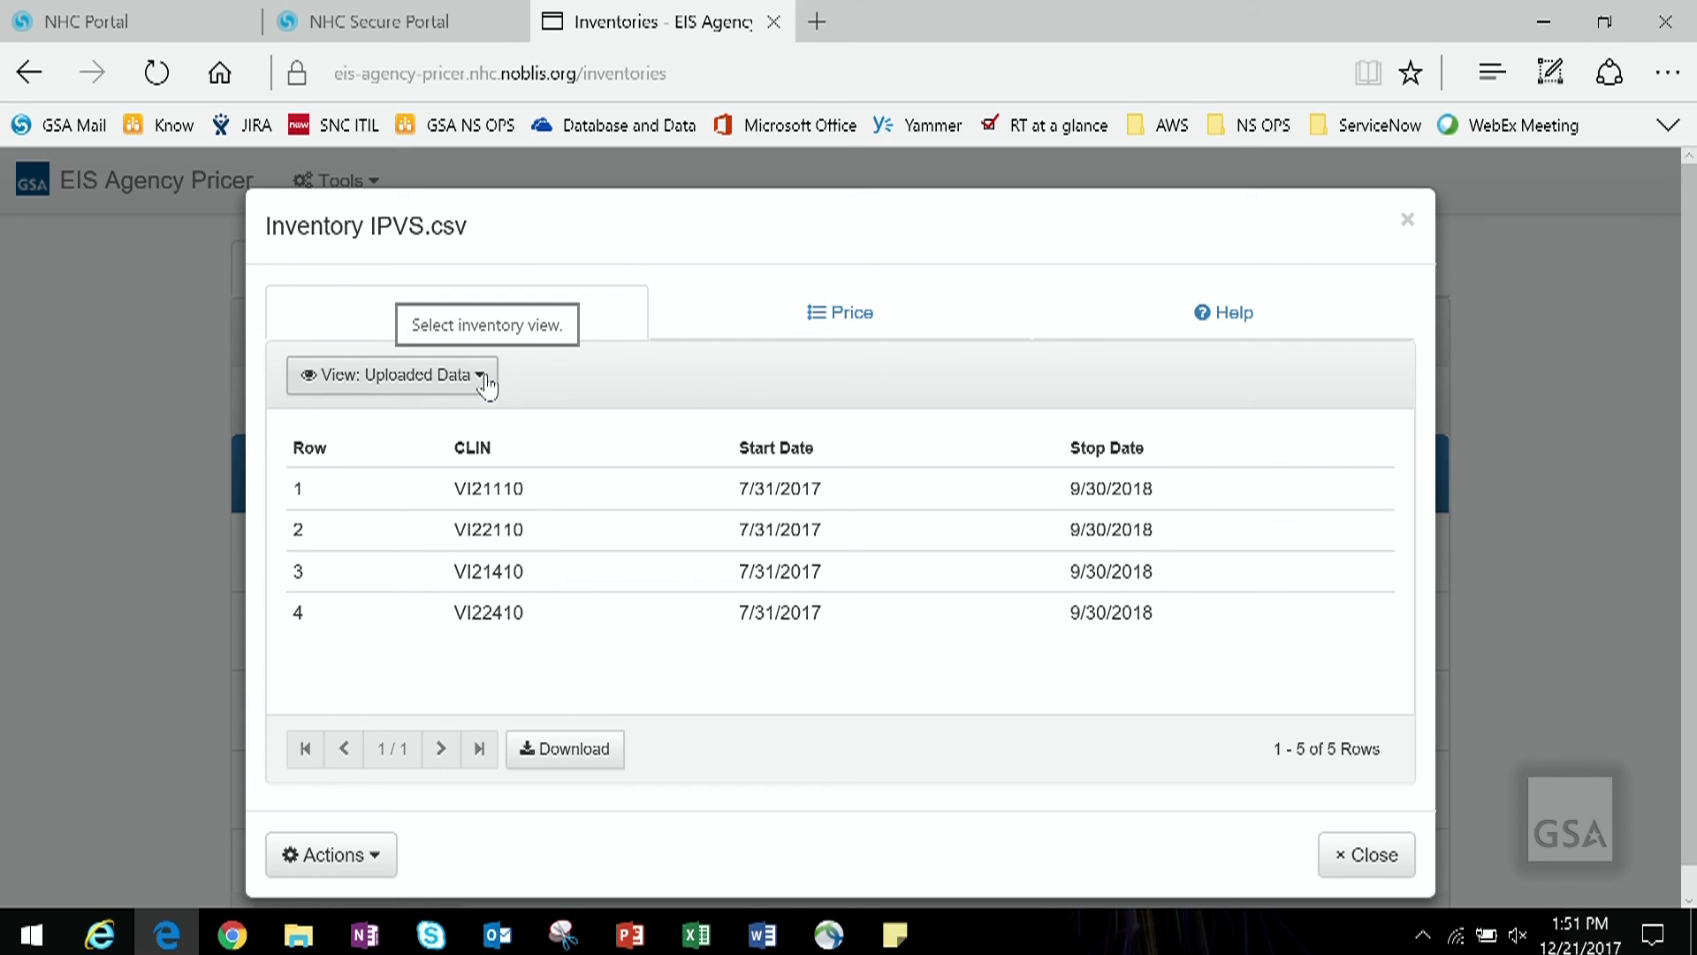
Step: Show the vendor Price Results view, then the Converted Data rows
left_click(488, 391)
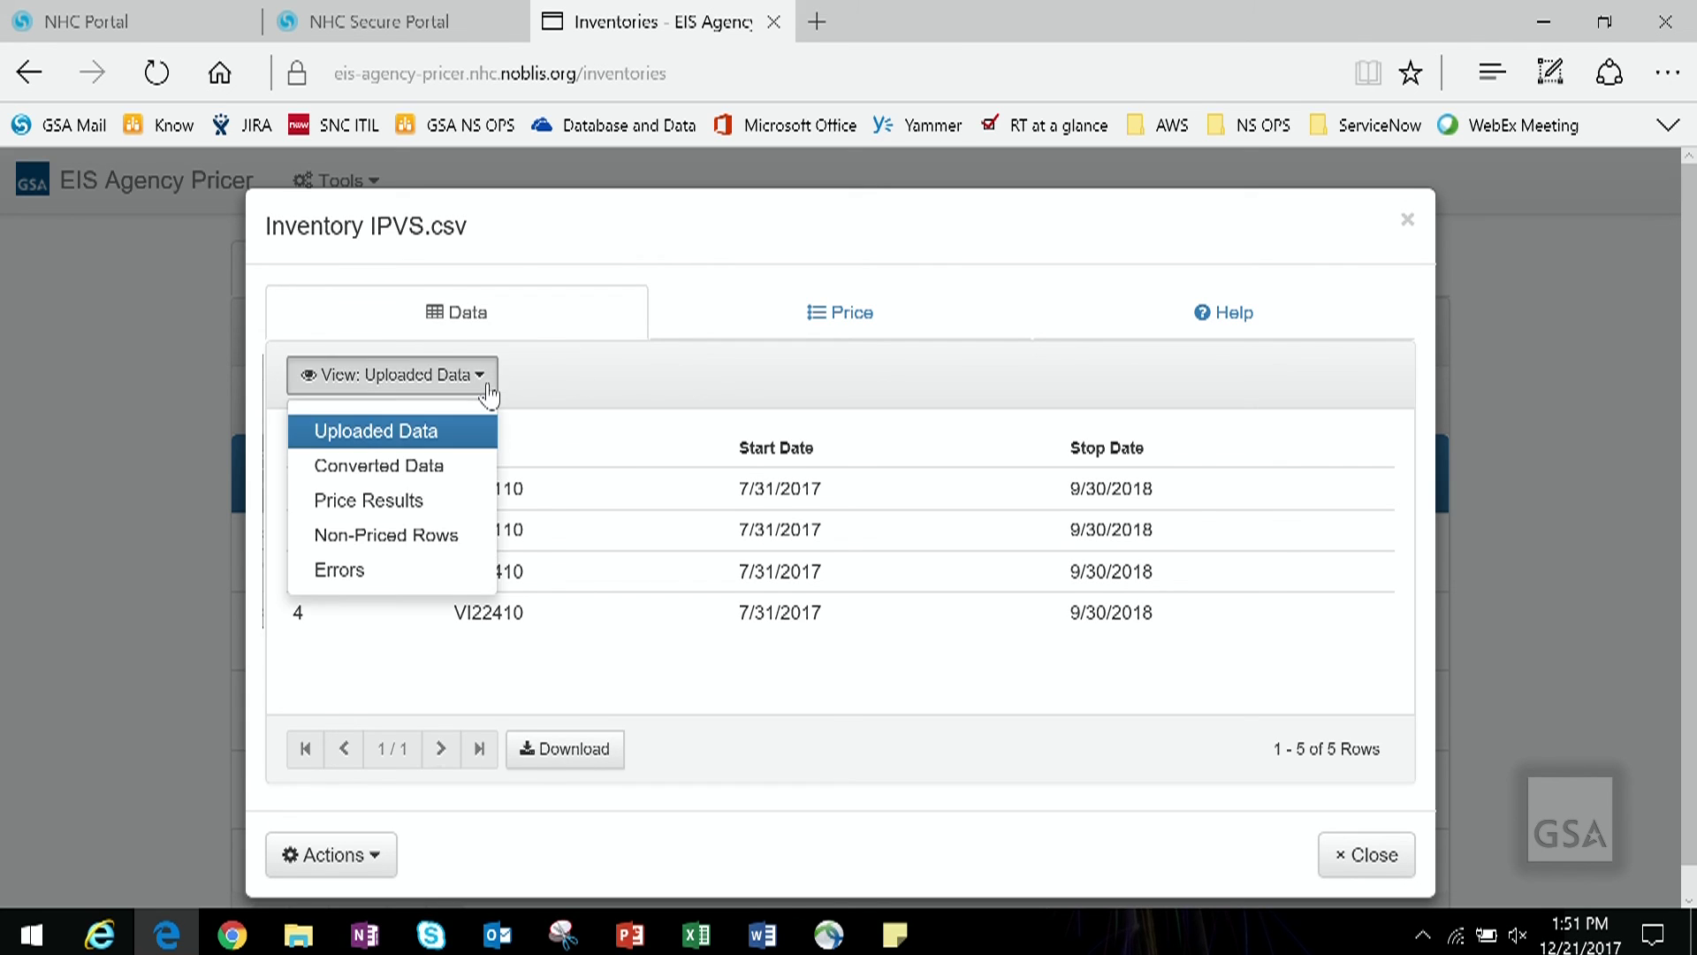
left_click(437, 501)
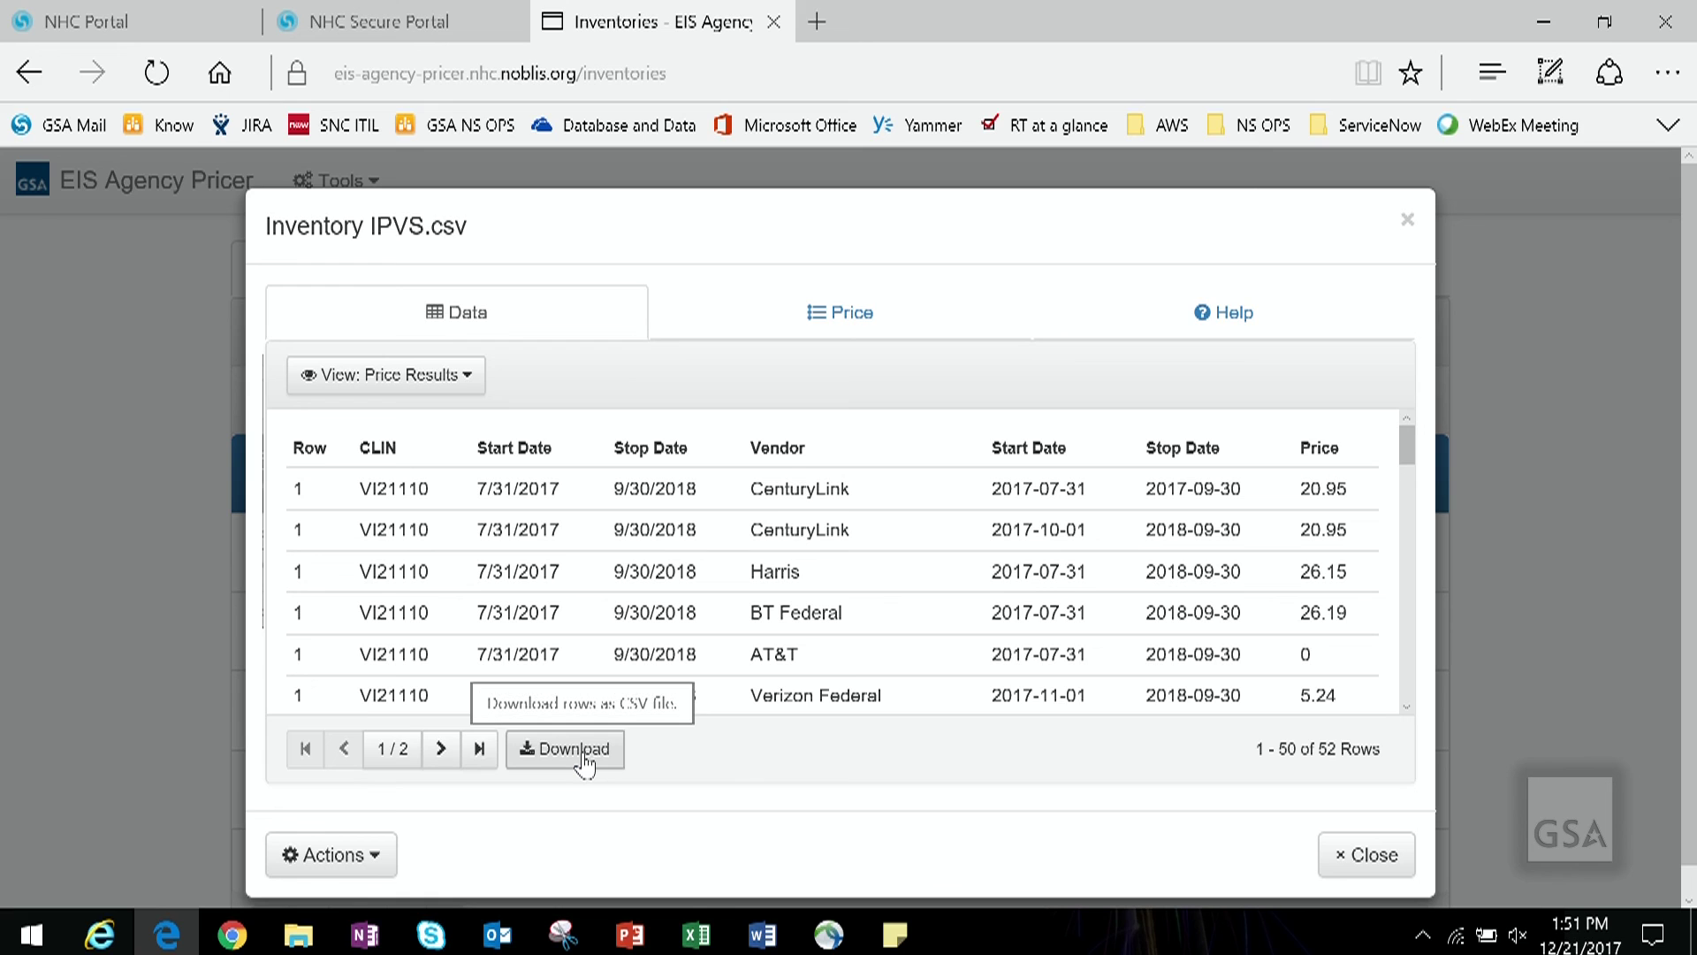
left_click(451, 387)
left_click(434, 477)
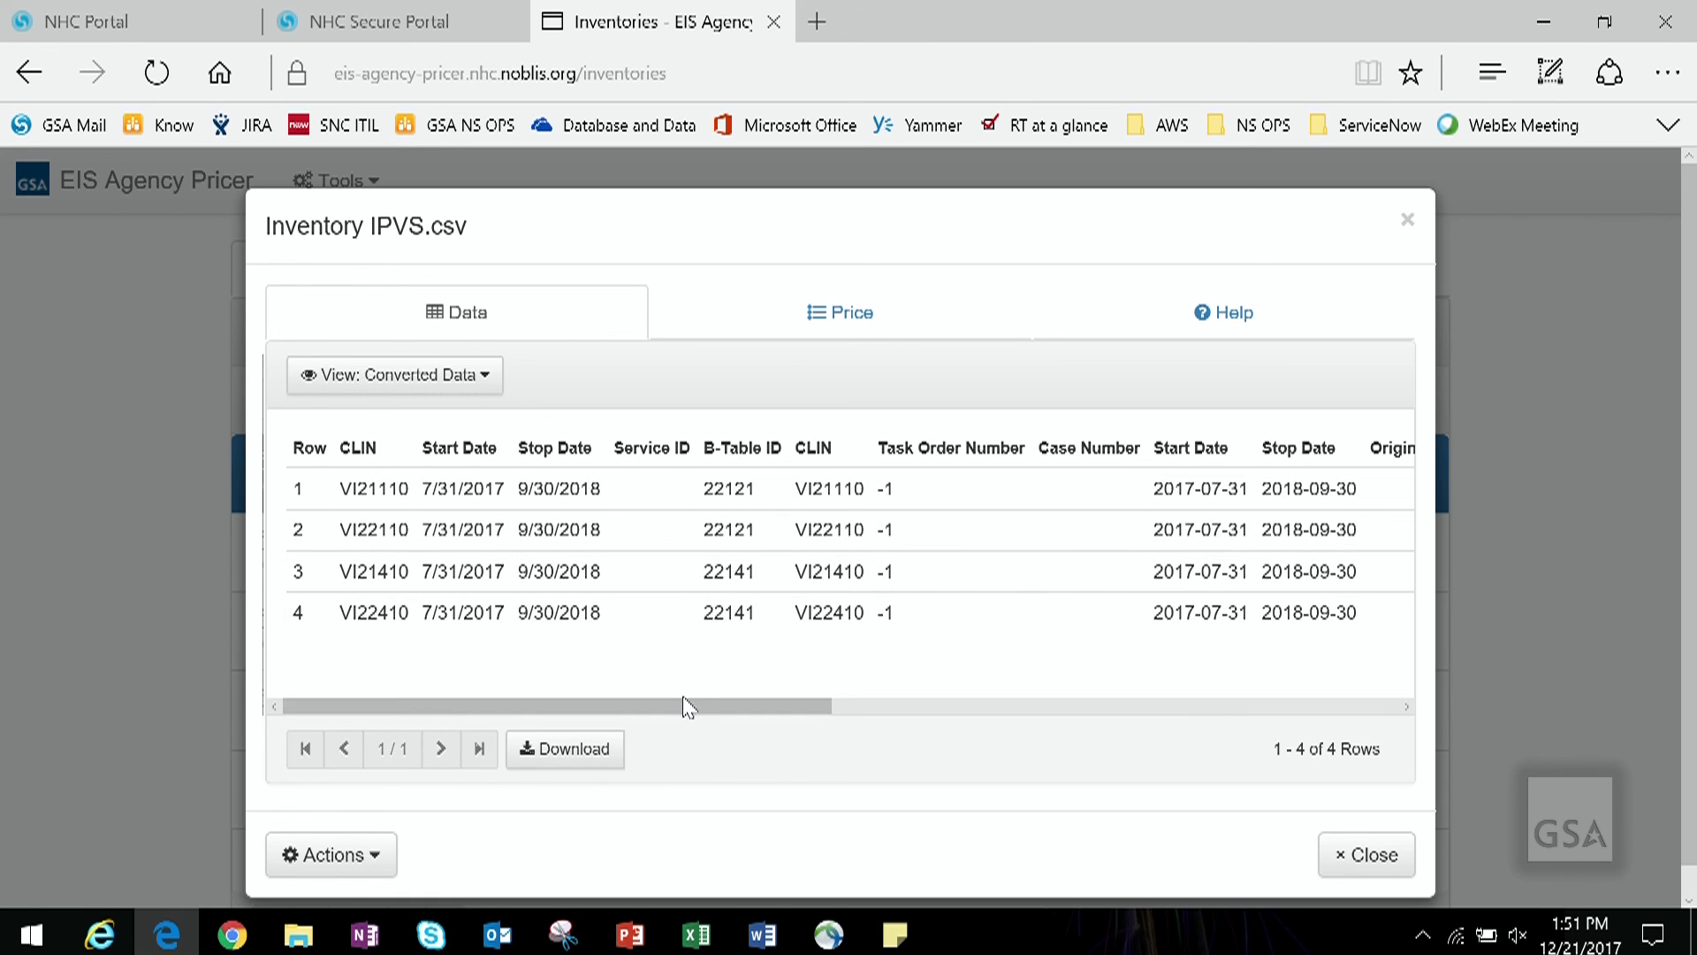
mouse_move(686, 705)
left_mouse_down()
mouse_move(1204, 714)
mouse_move(667, 689)
left_mouse_up()
Step: Check the Errors and Non-Priced Rows views, return to Price Results, and close the inventory
left_click(488, 385)
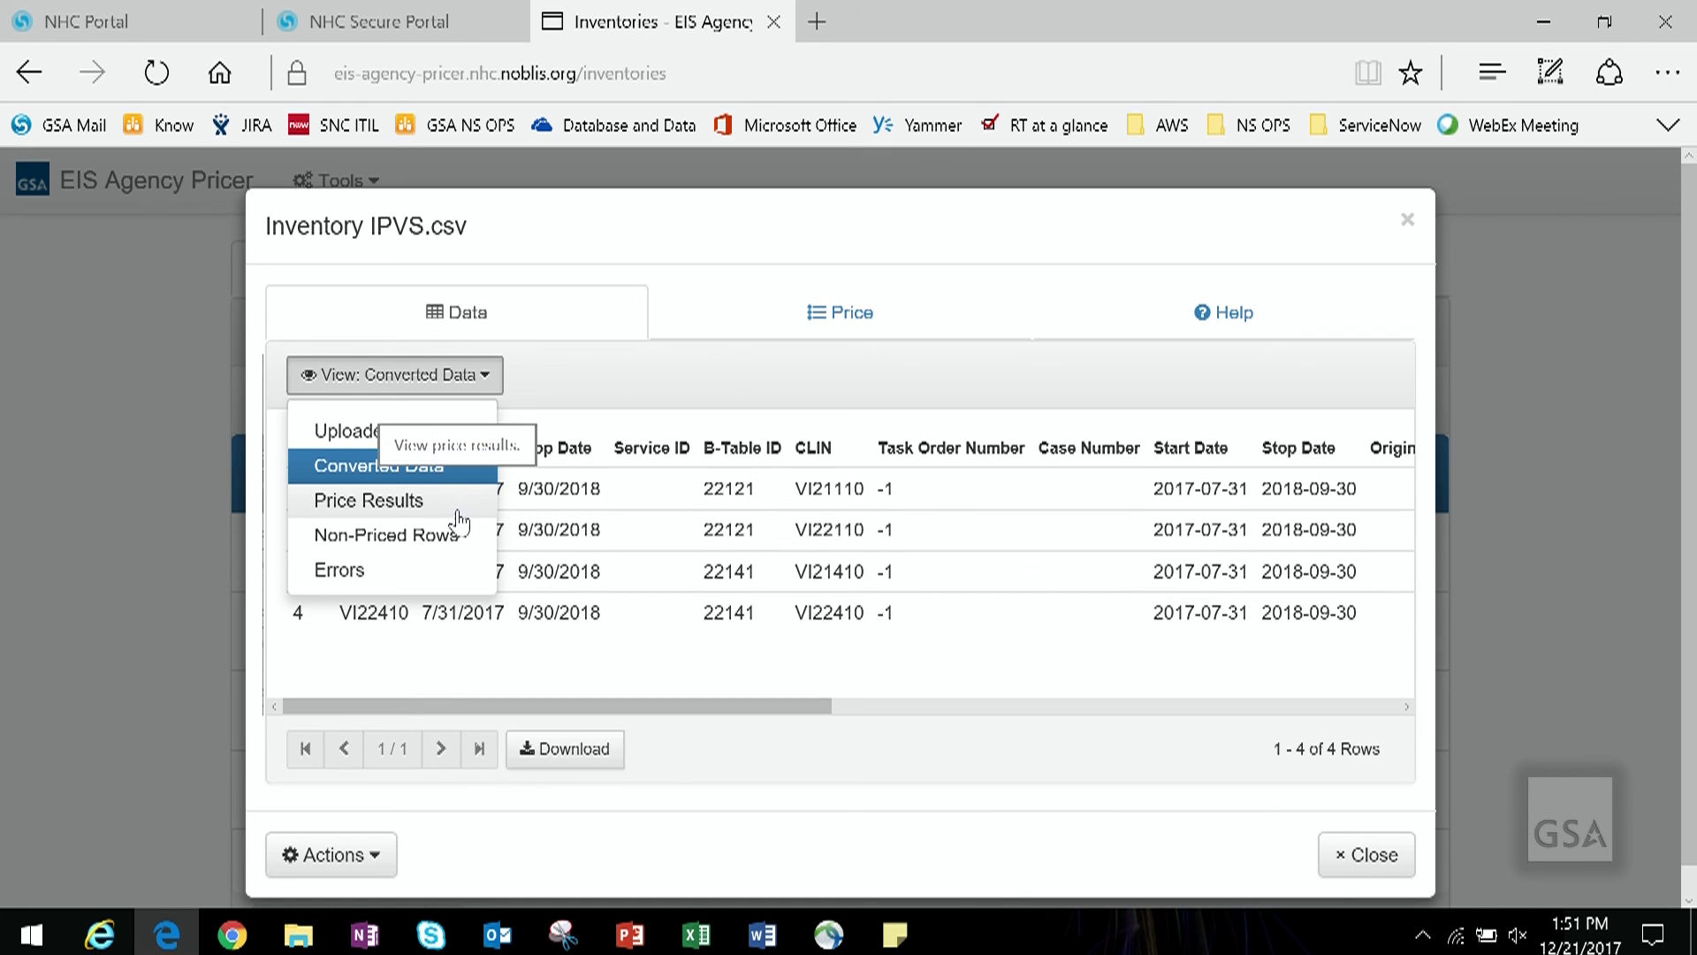
left_click(457, 576)
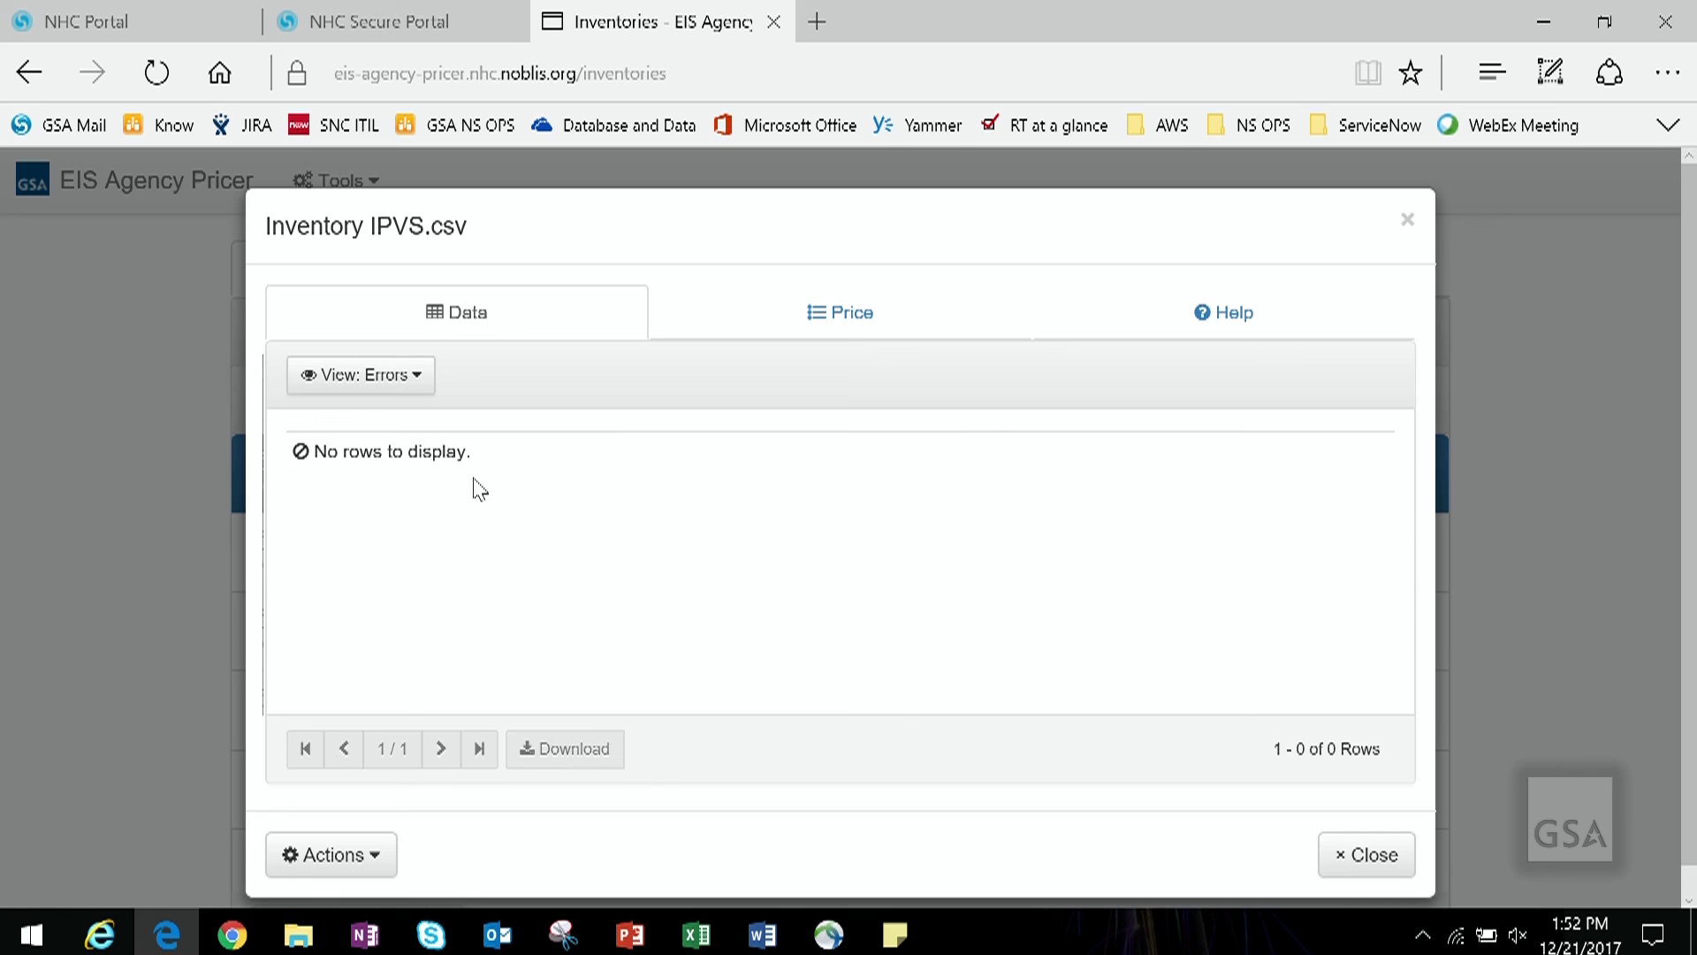
left_click(422, 389)
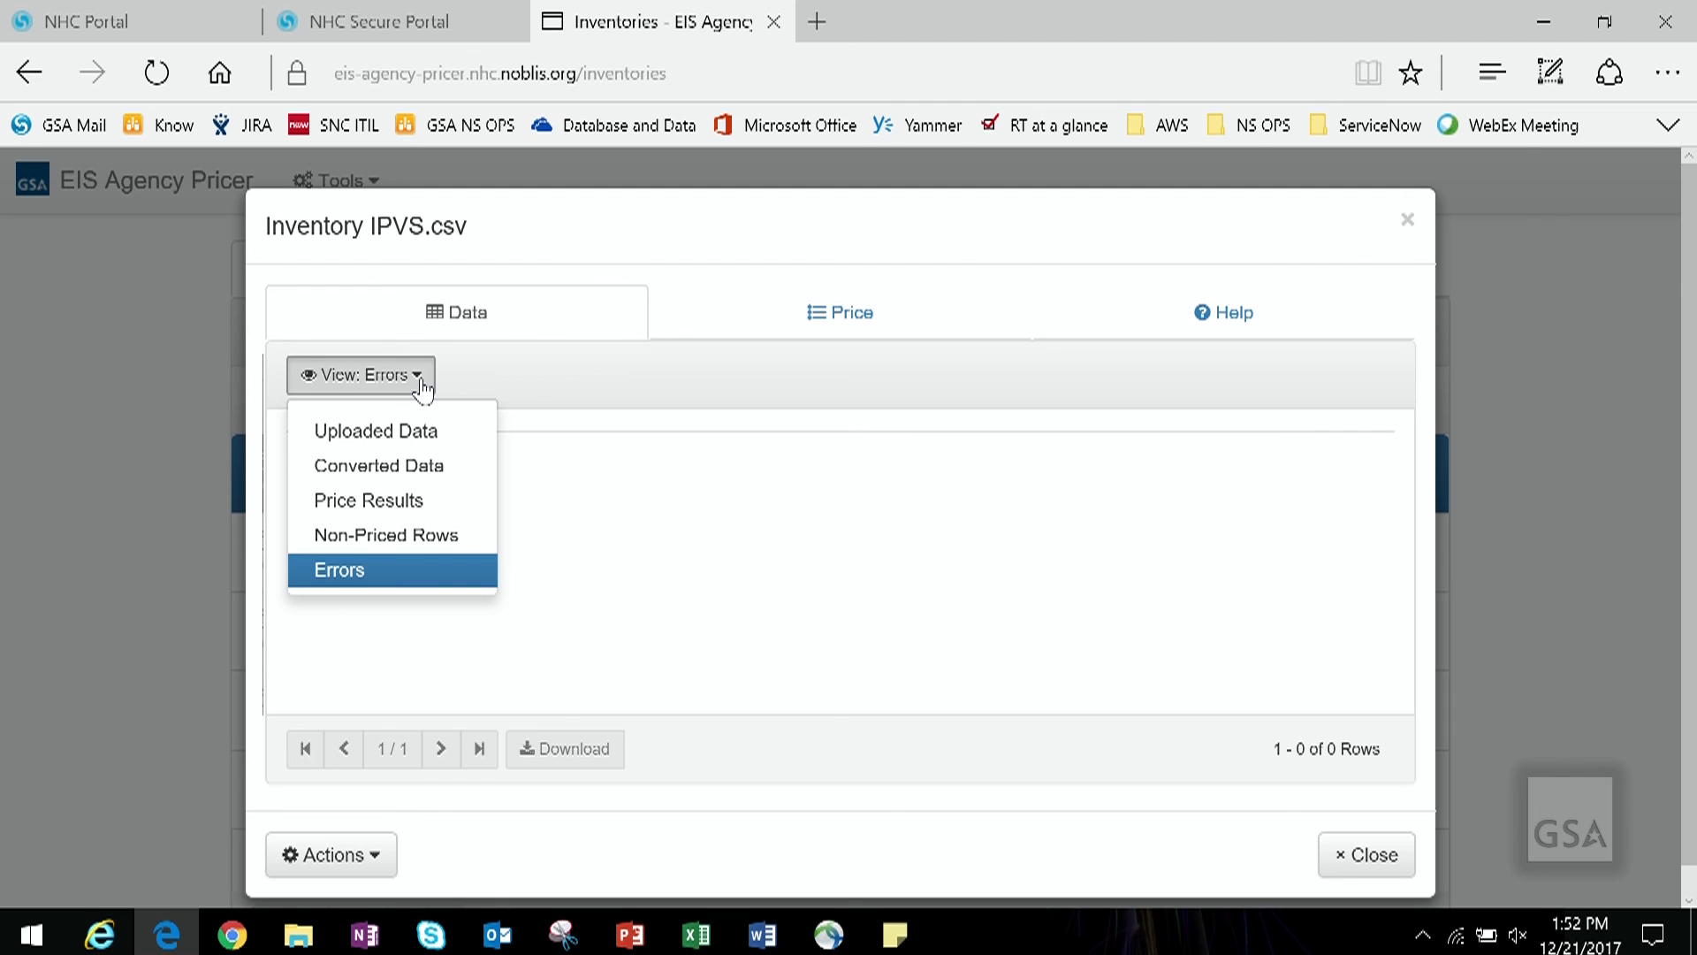
left_click(382, 540)
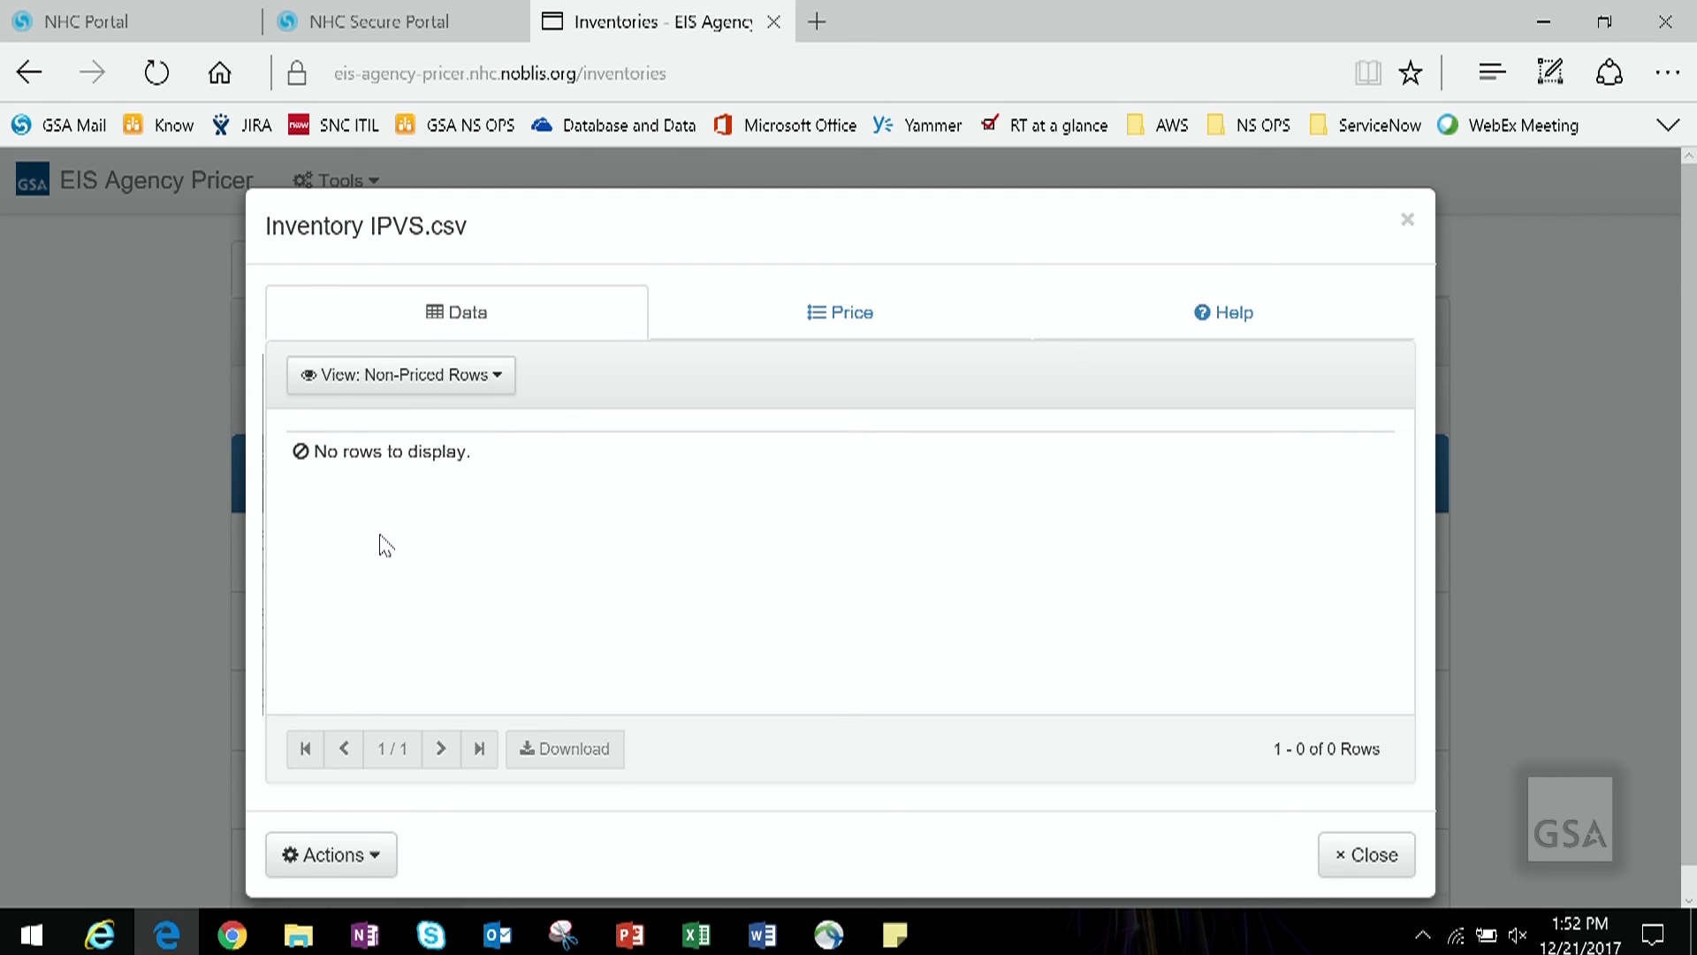
left_click(500, 381)
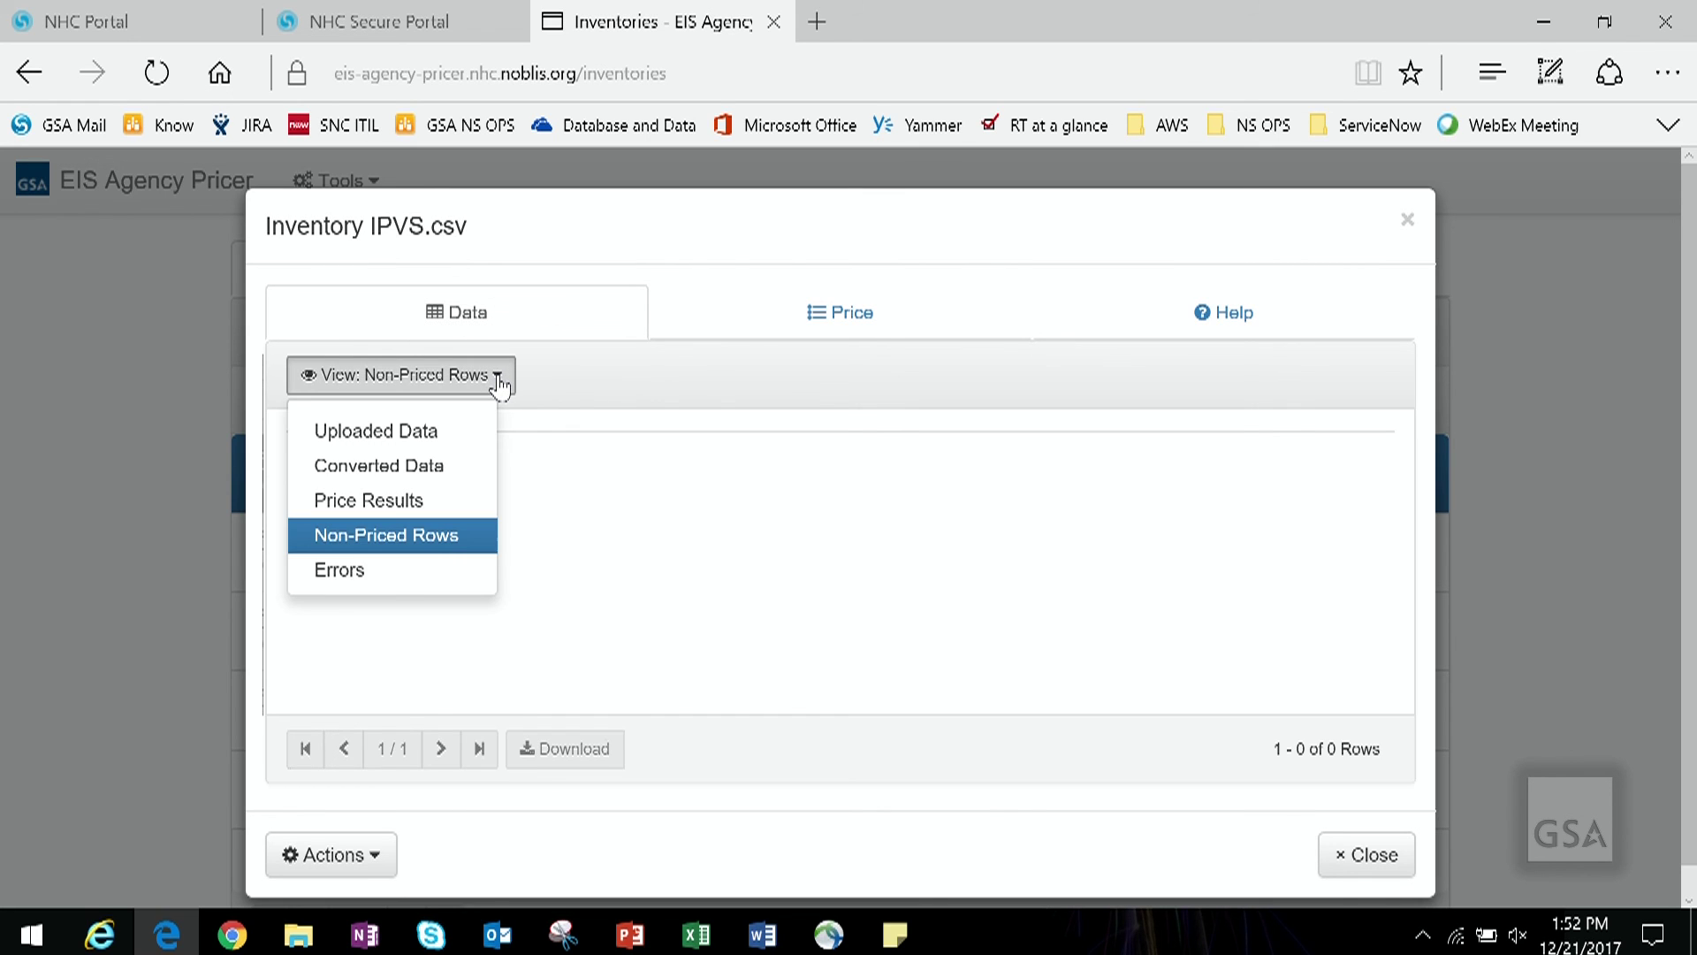
left_click(427, 506)
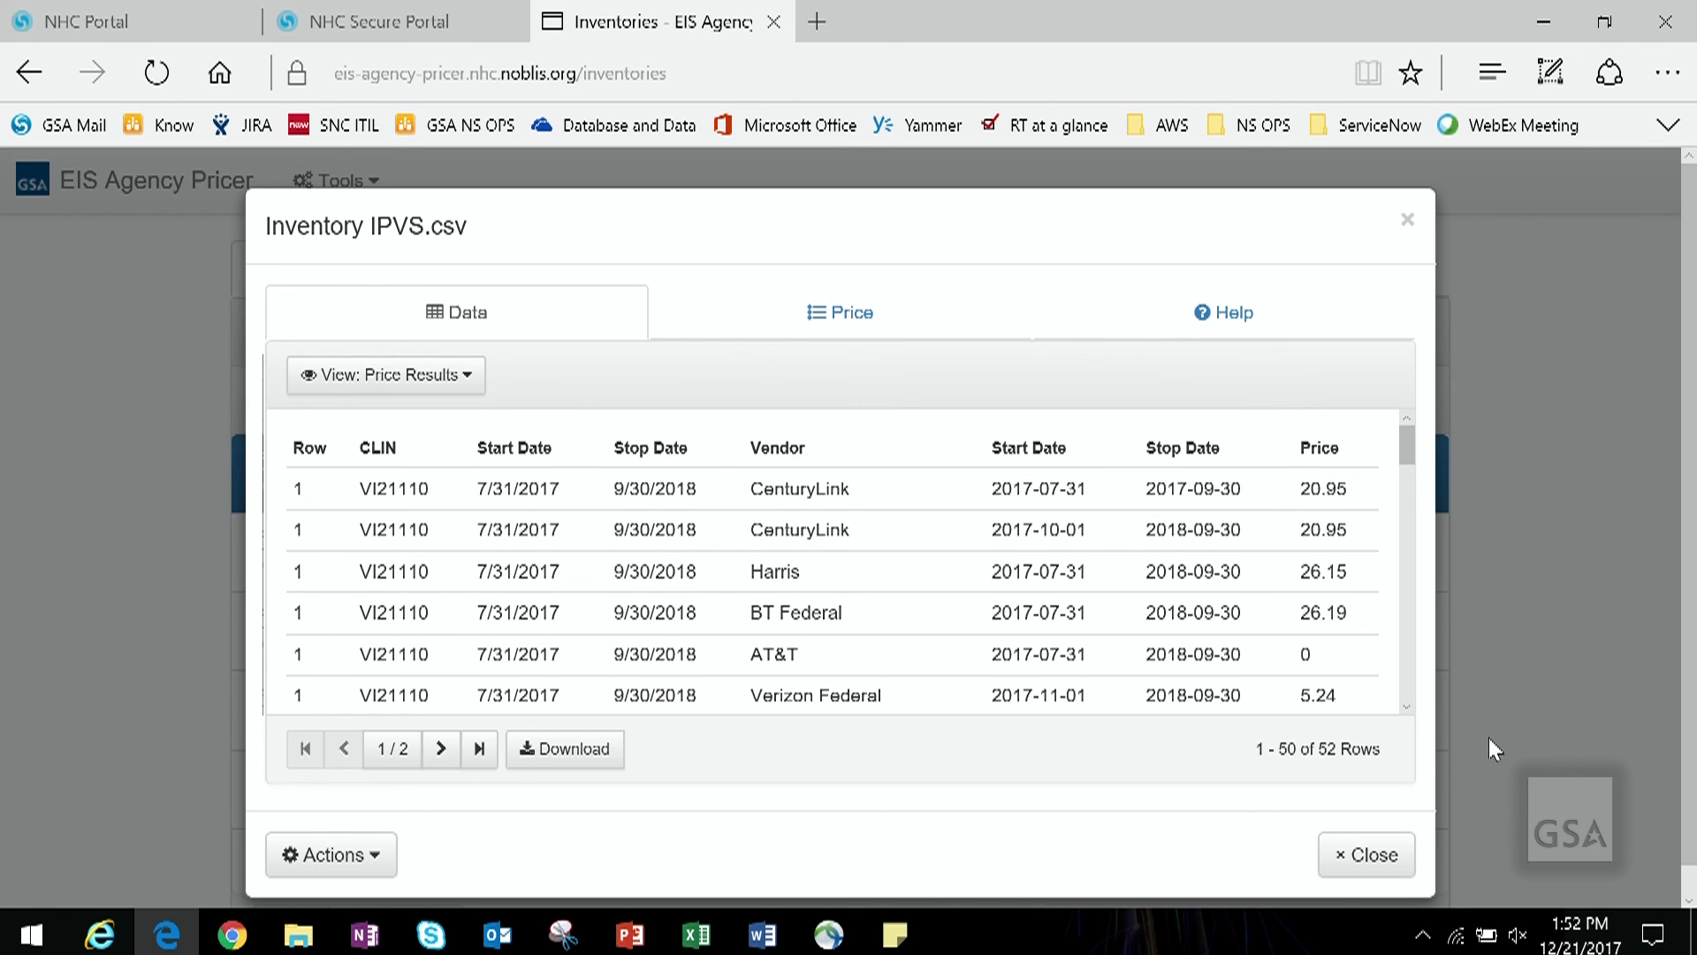
scroll(1489, 739, "down", 1)
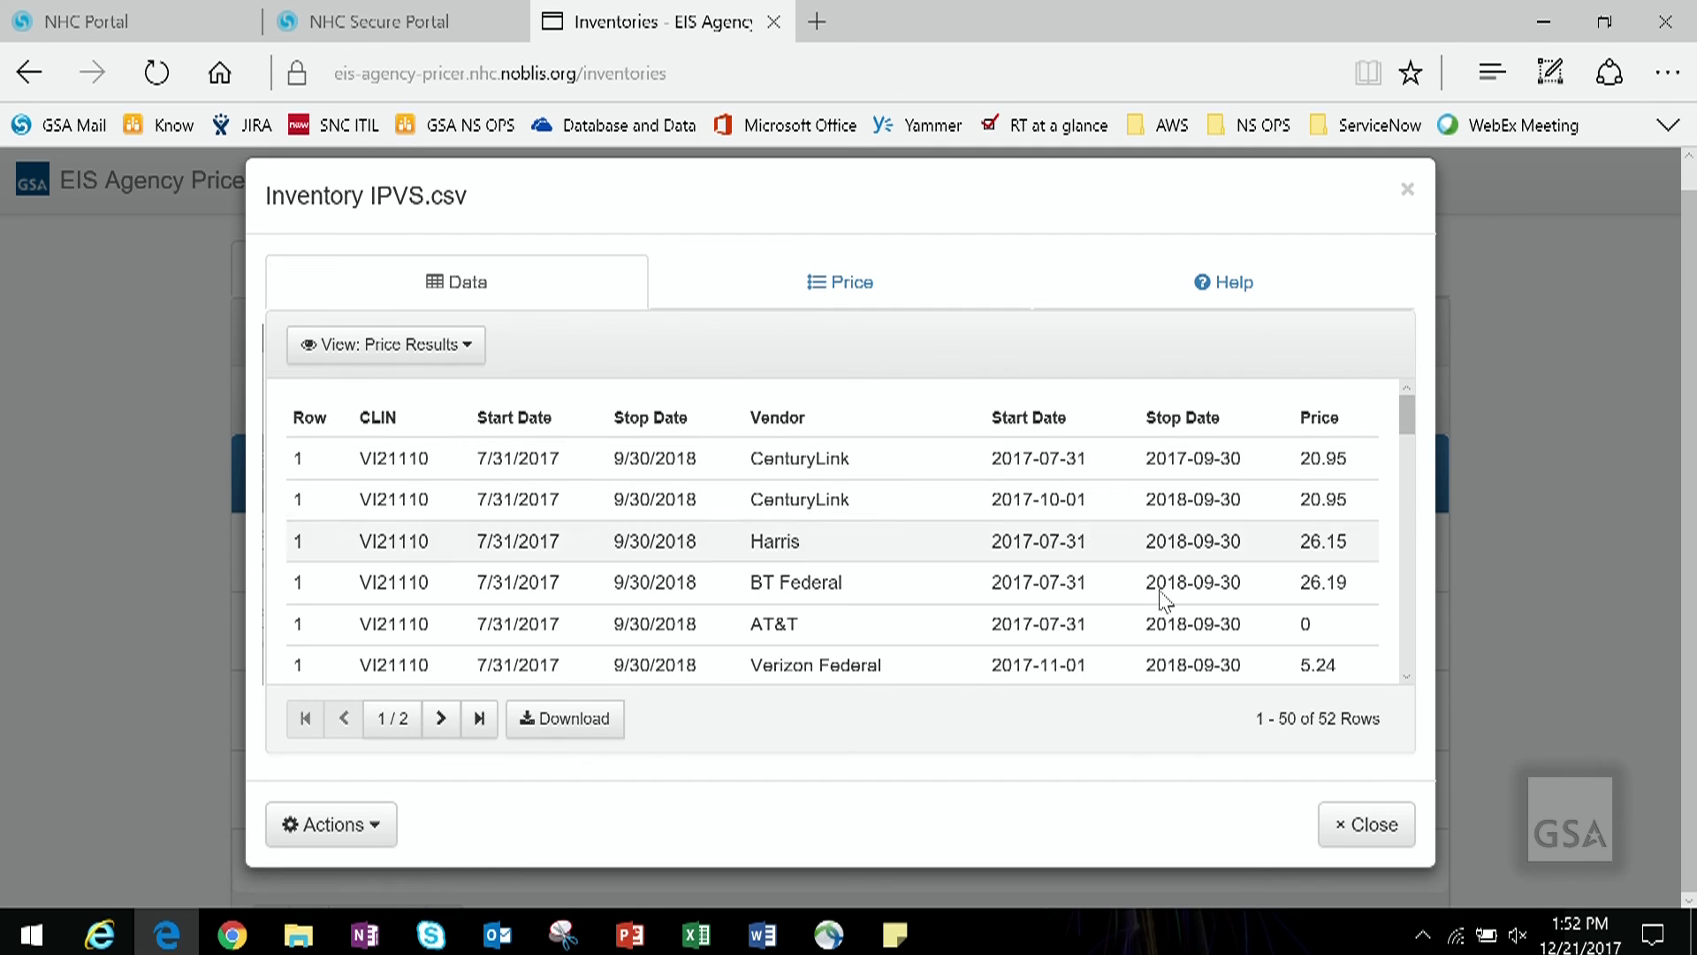
left_click(1368, 823)
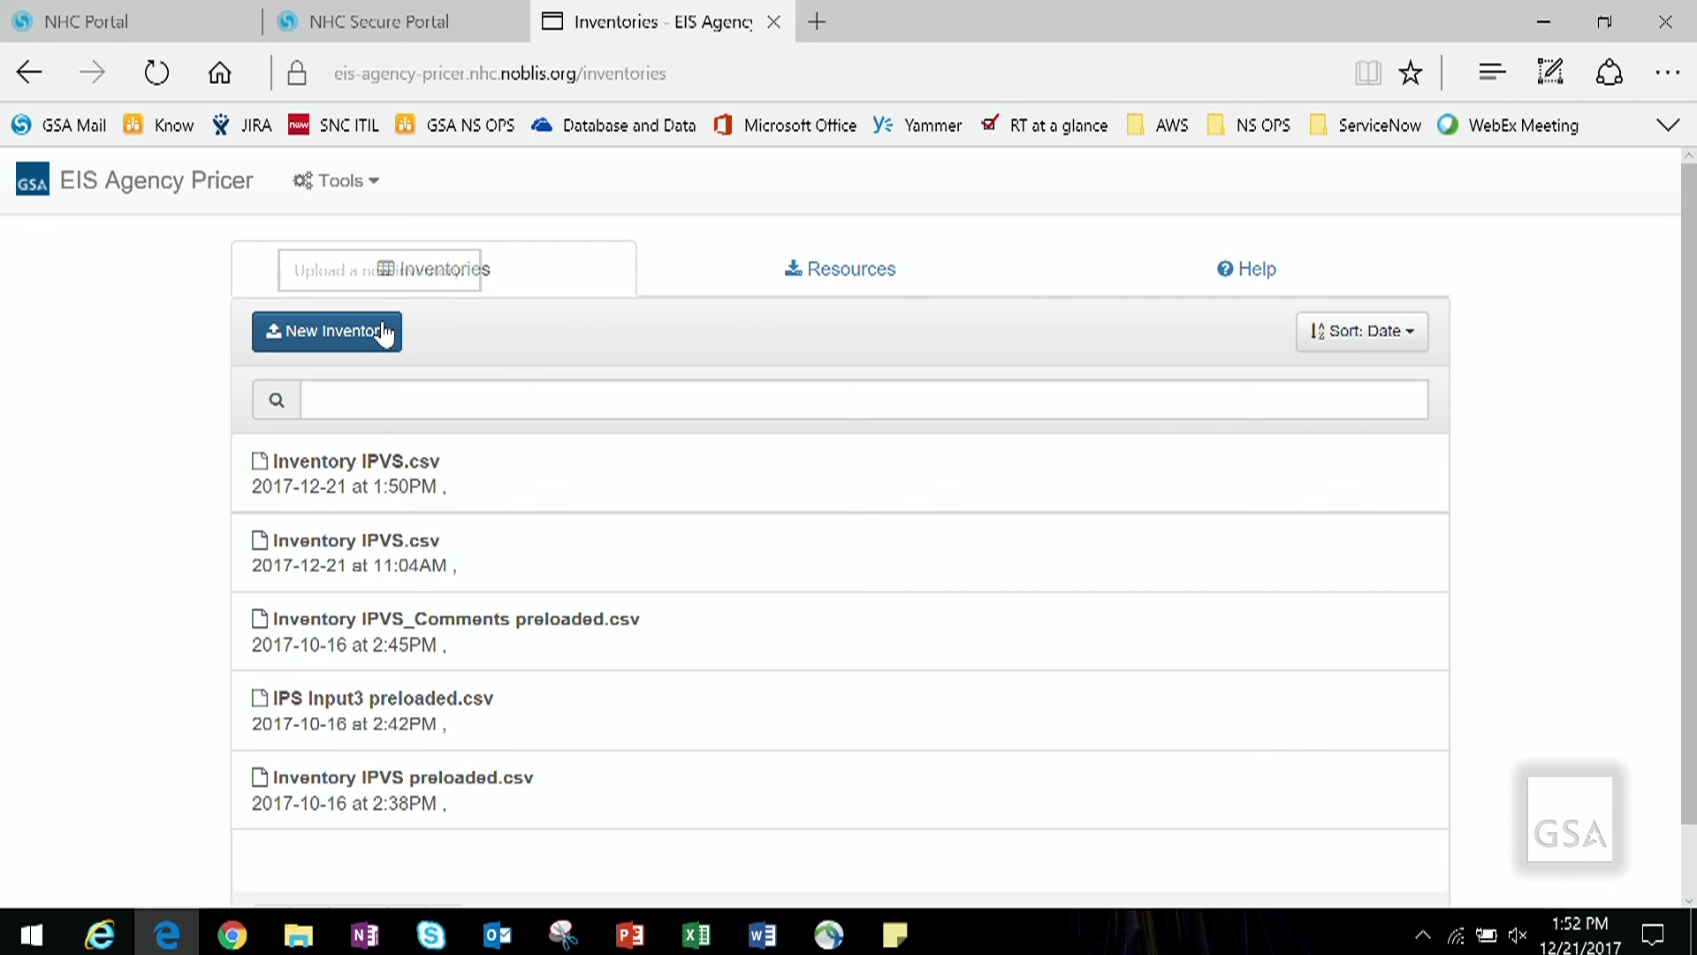
Step: Price Inventory IPVS_Comments preloaded.csv with its Comments custom column, then reopen Inventory IPVS.csv
left_click(608, 650)
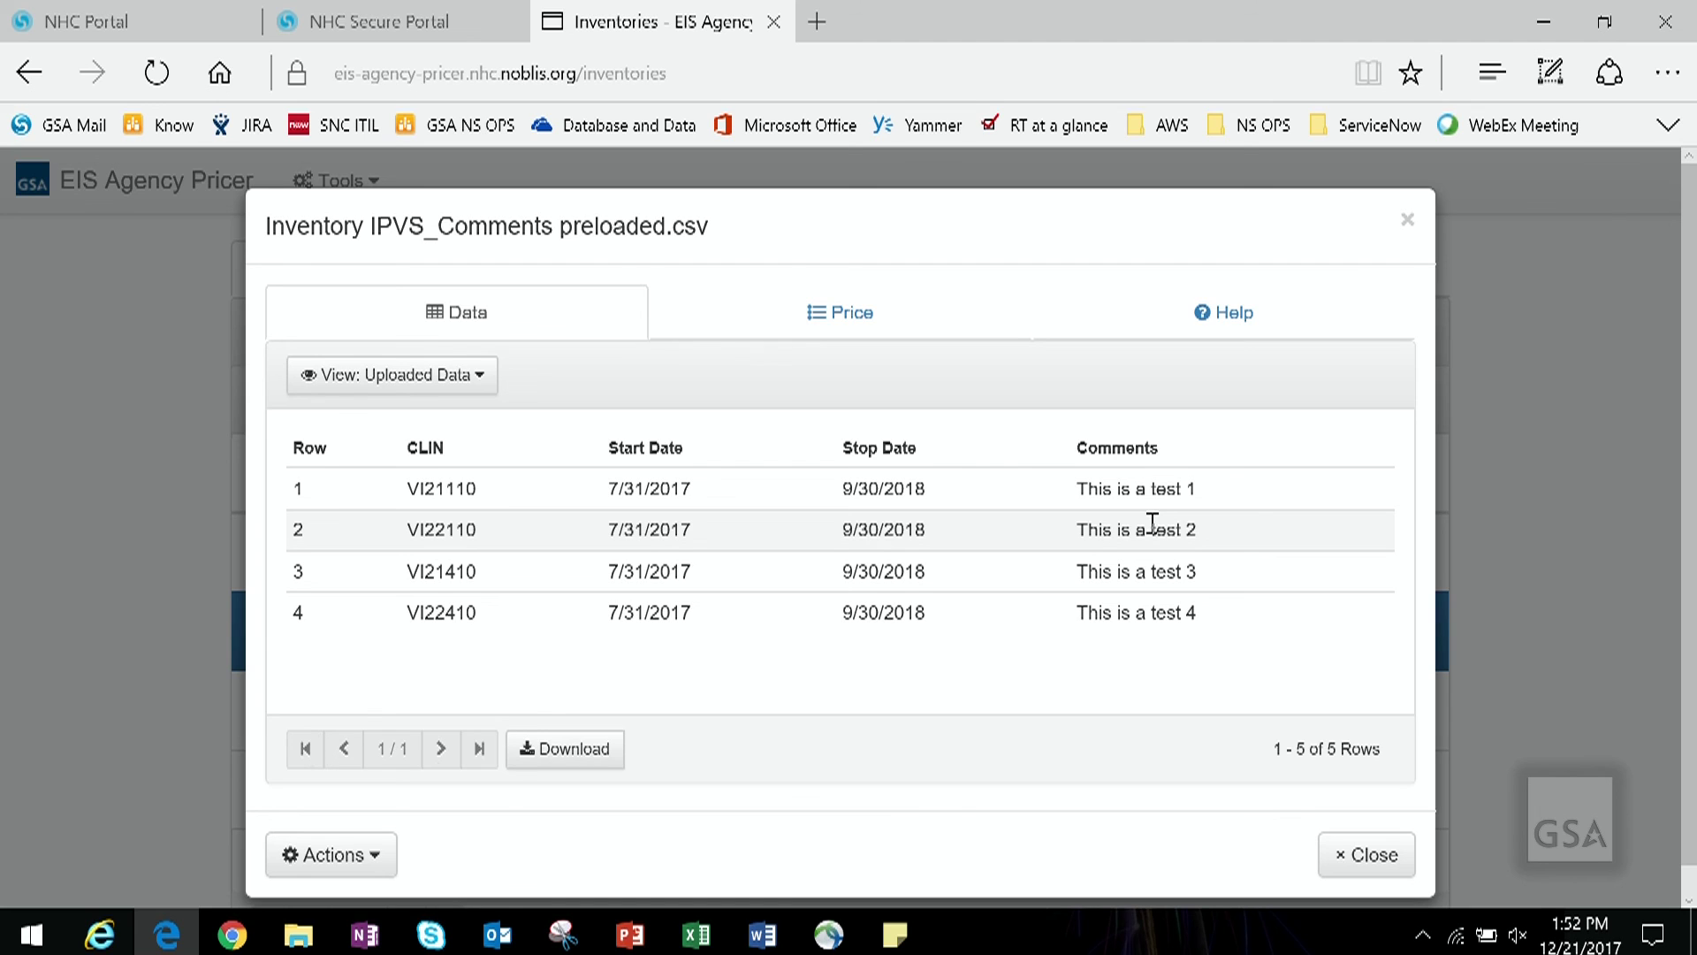
left_click(972, 334)
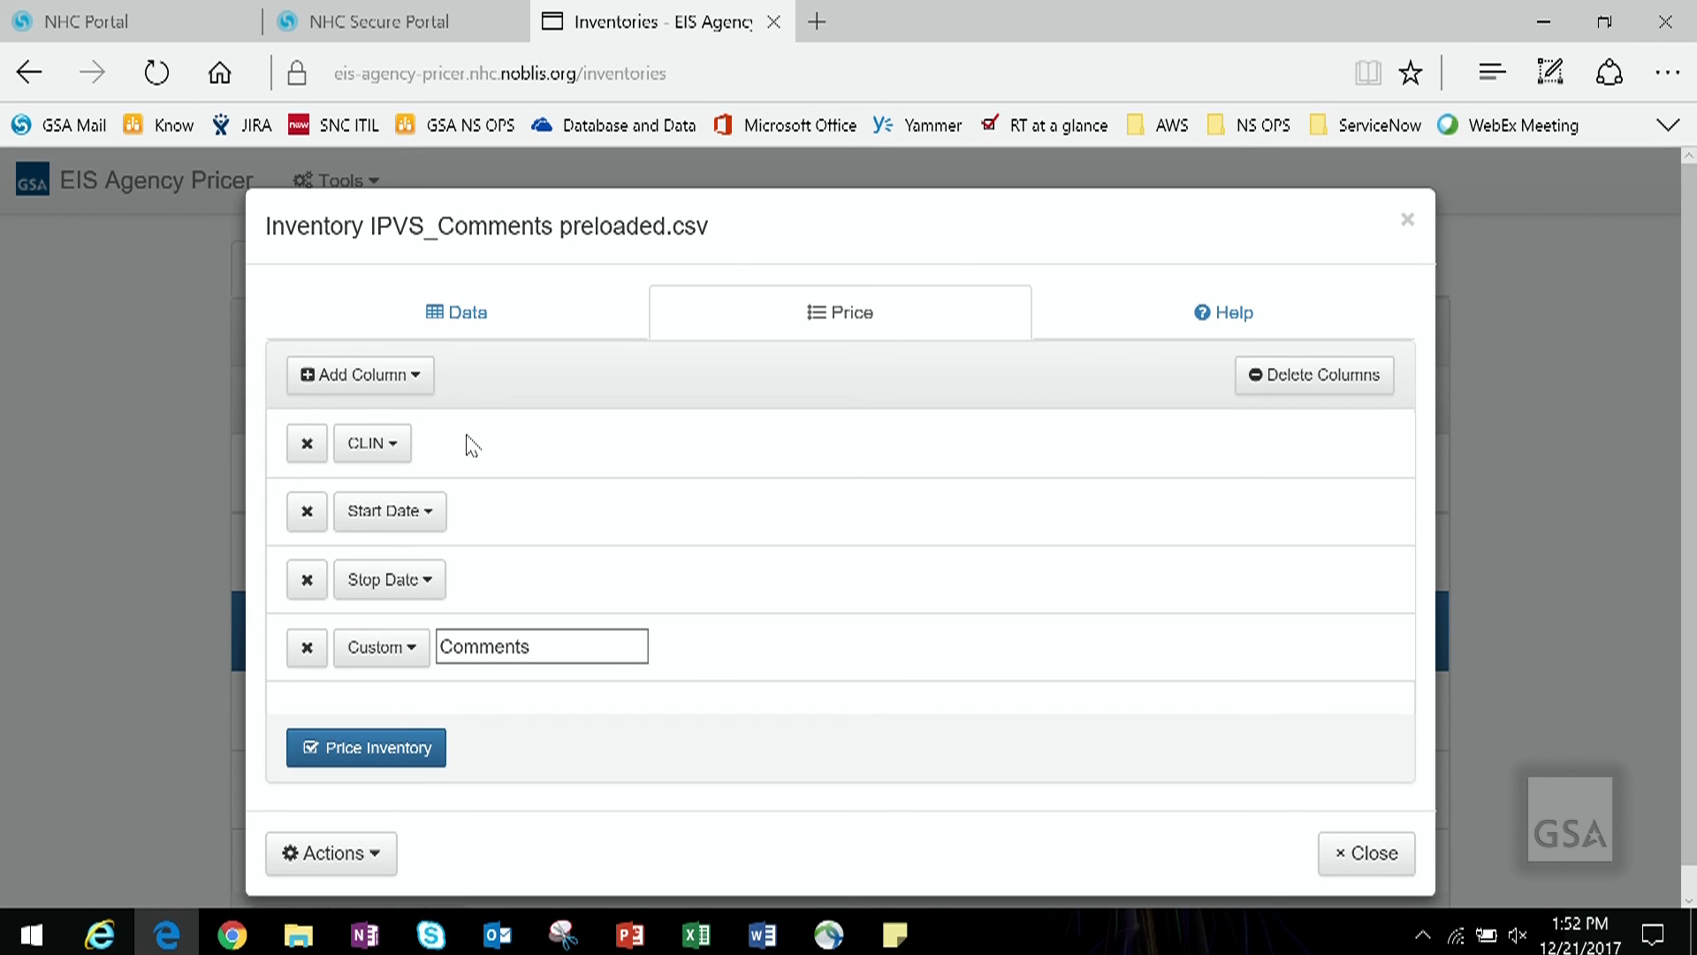
left_click(382, 760)
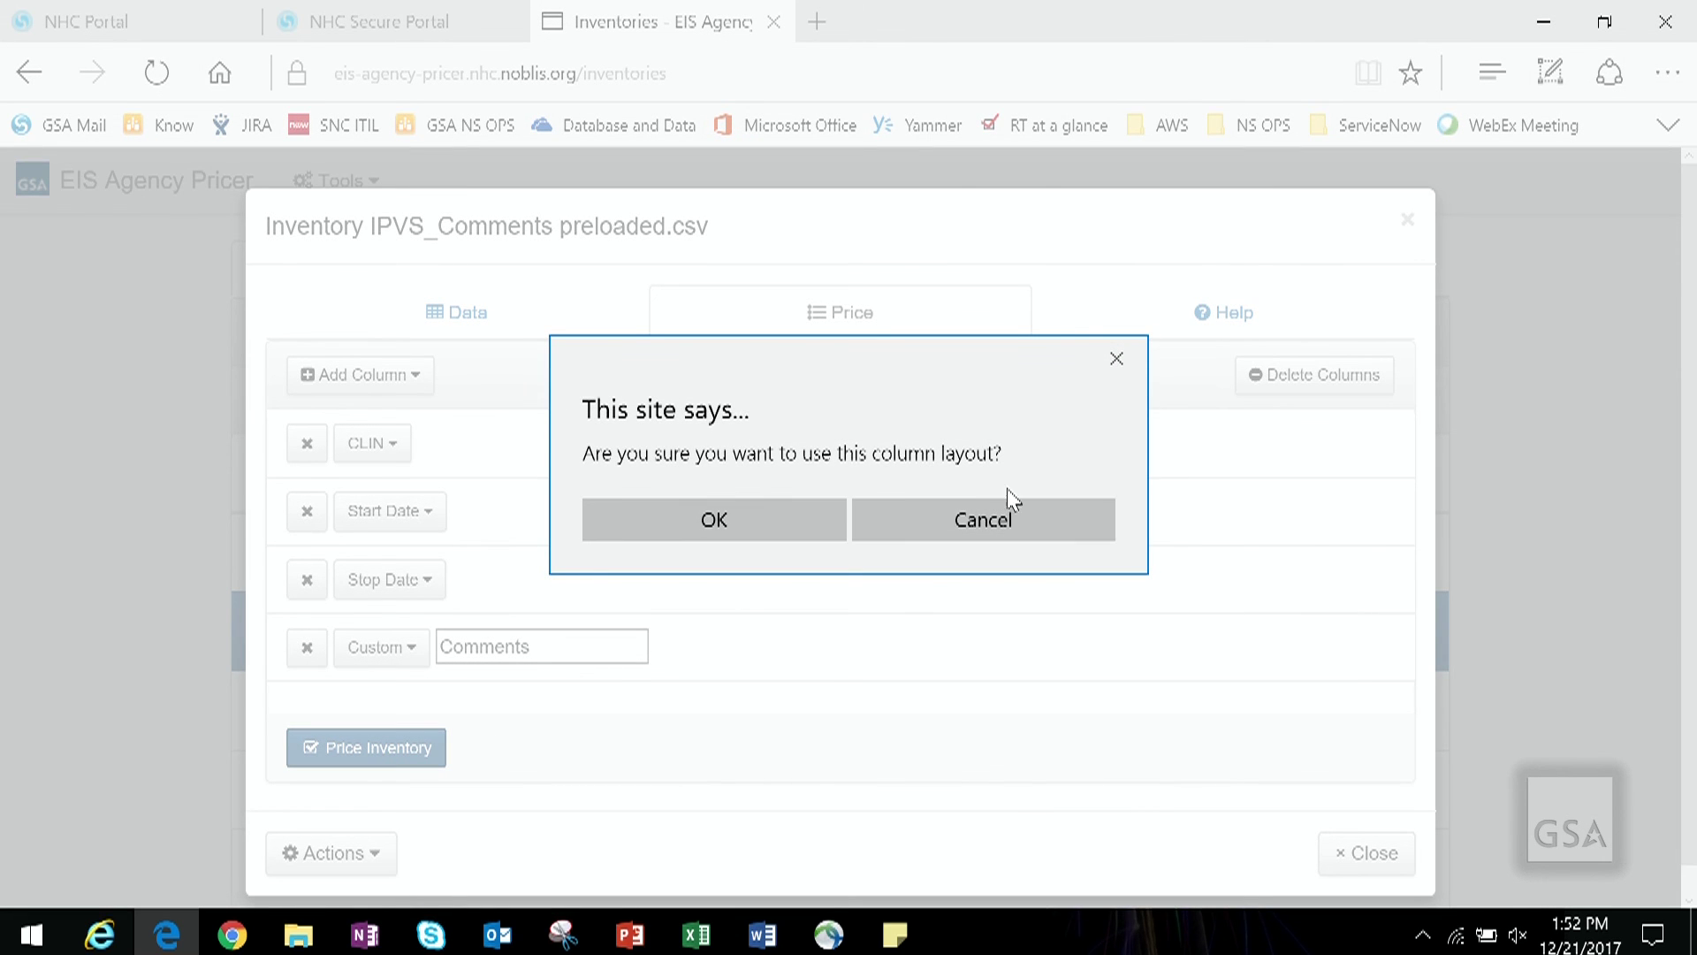
left_click(769, 522)
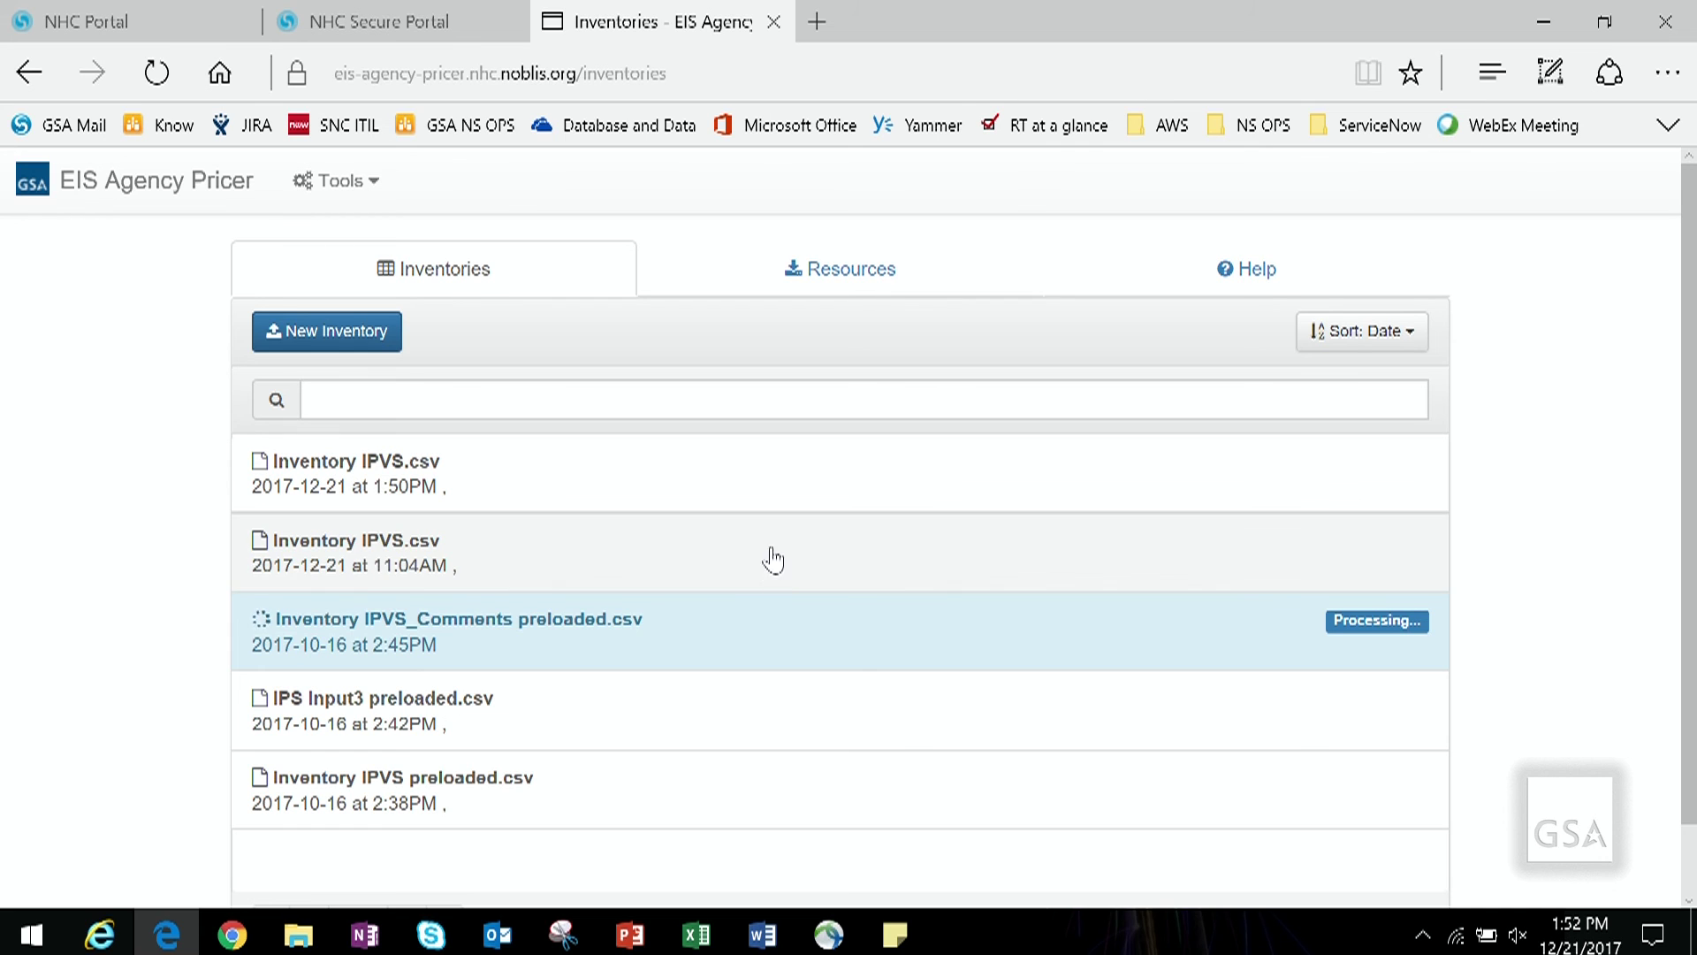
left_click(749, 490)
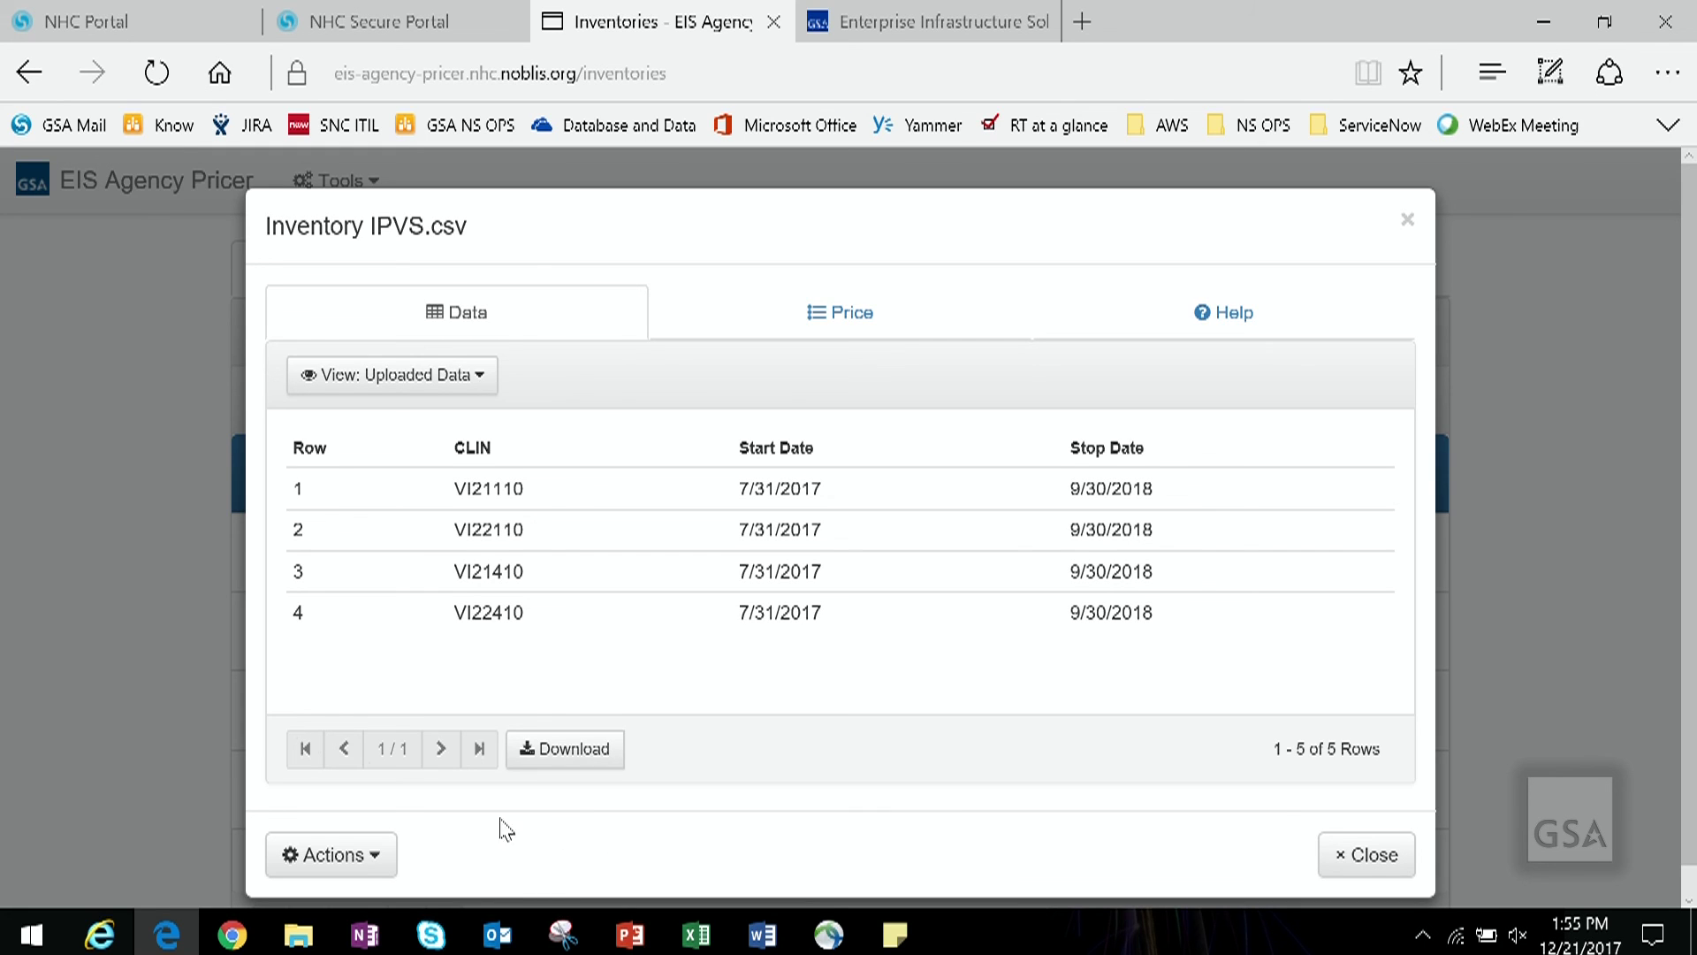
Step: Close the Inventory IPVS.csv inventory via Actions, then go to GSA's Enterprise Infrastructure Solutions page
left_click(371, 861)
scroll(722, 852, "down", 1)
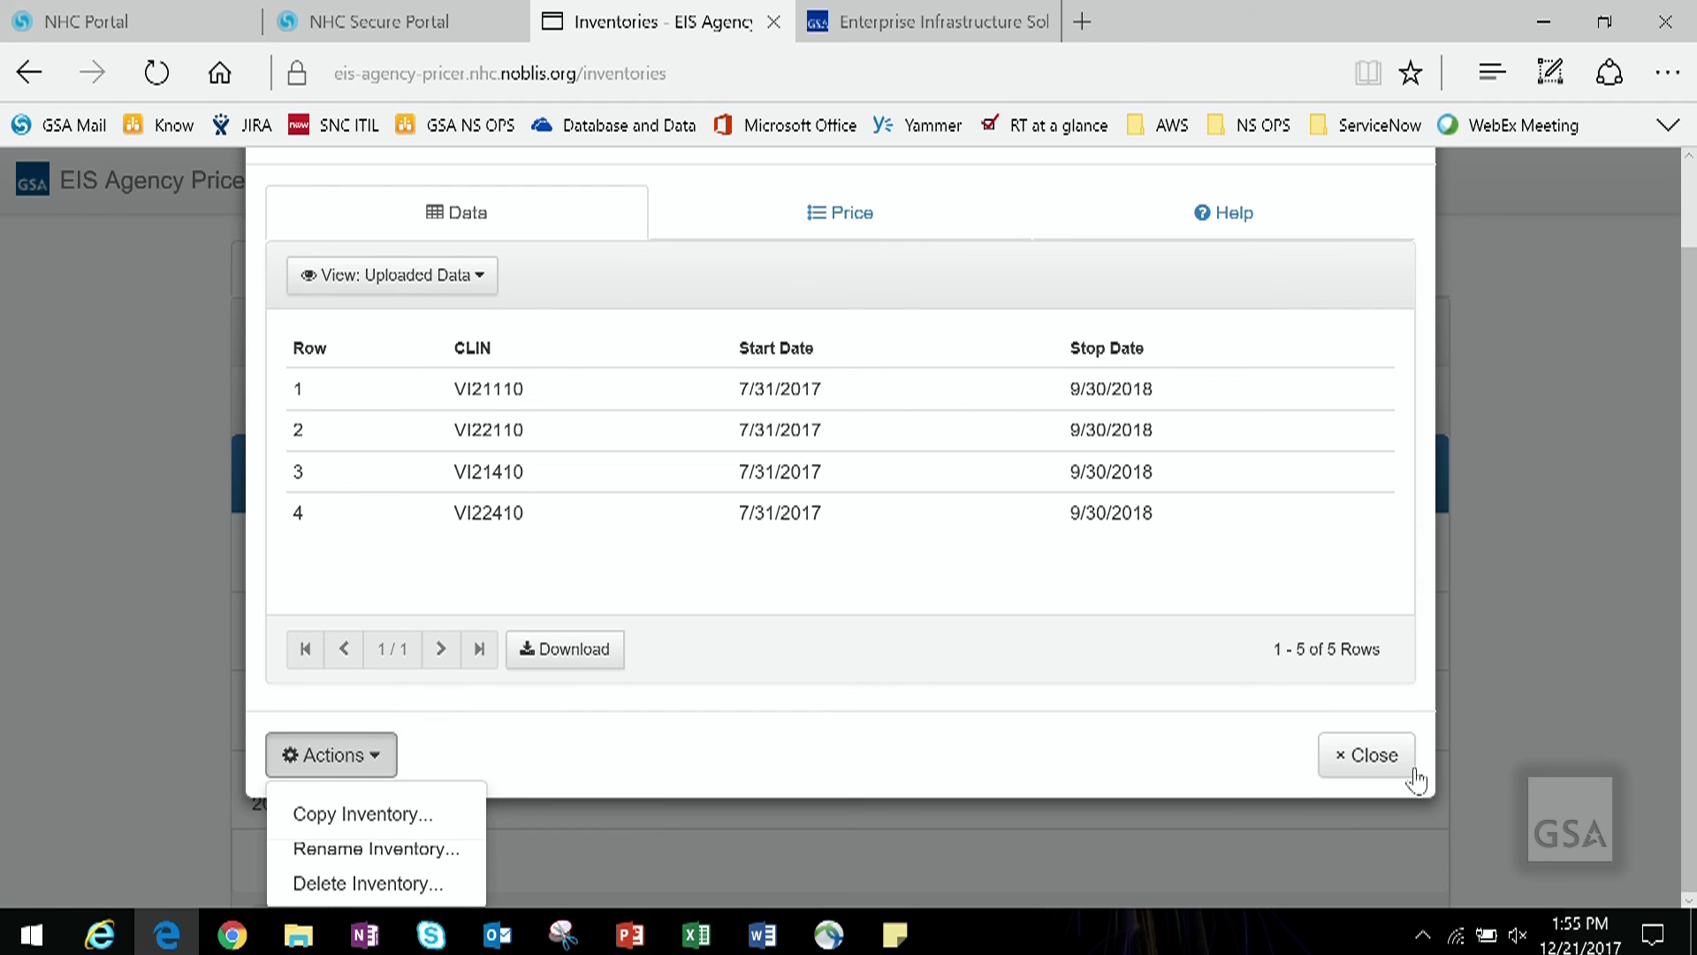
left_click(1392, 762)
left_click(928, 21)
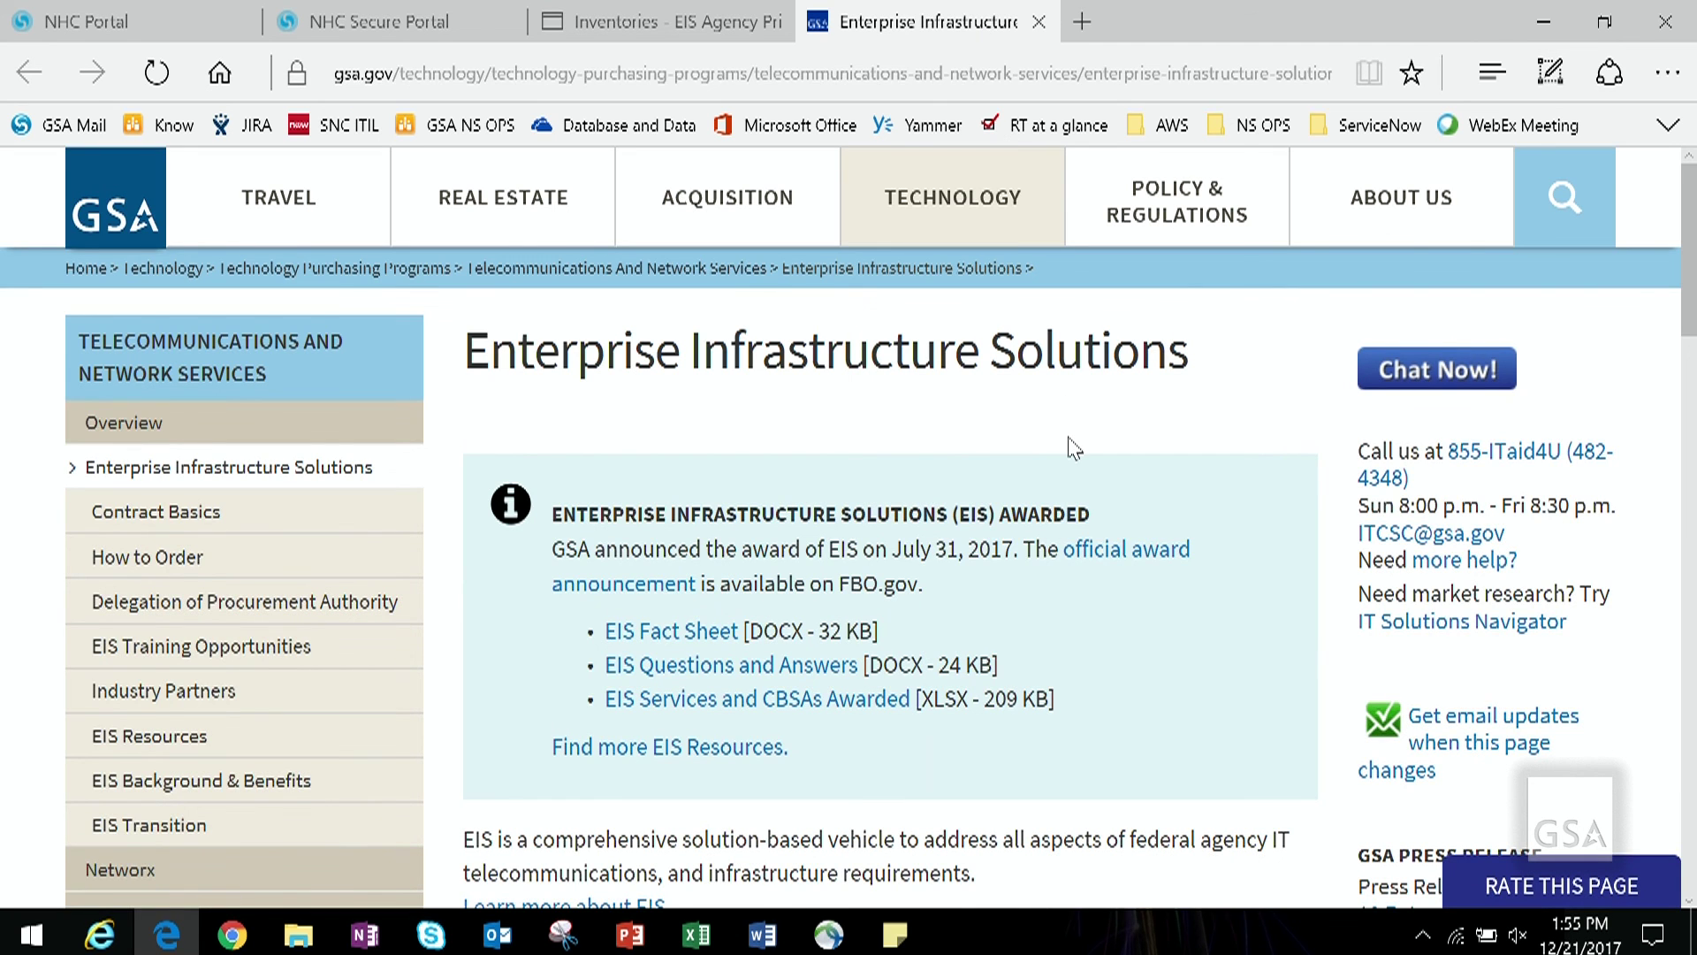